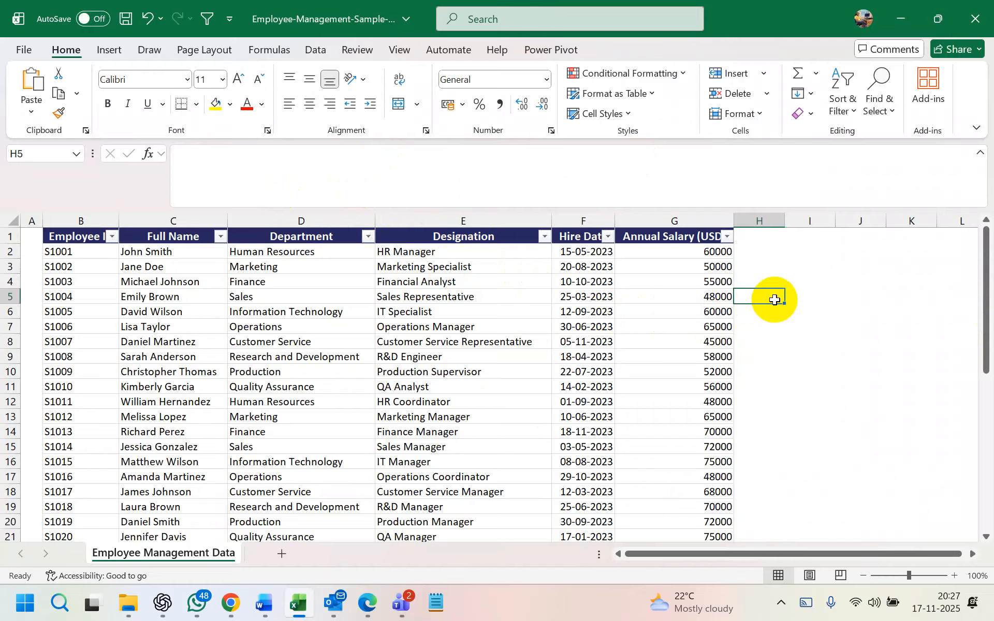
Move the empty cell I5 up to I2 beside the table
left_click(806, 280)
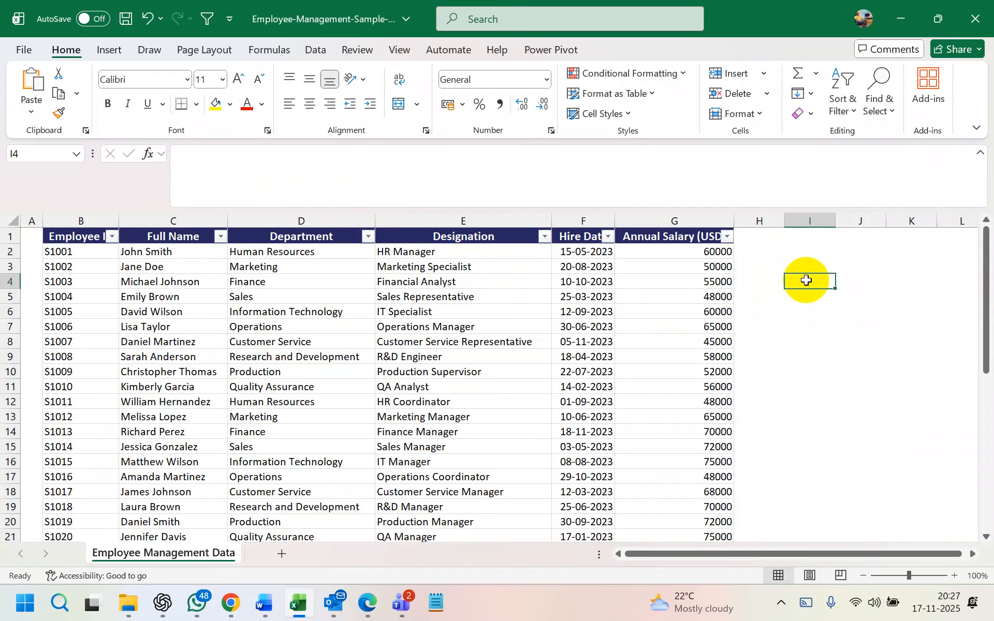
left_click(808, 342)
left_click(799, 299)
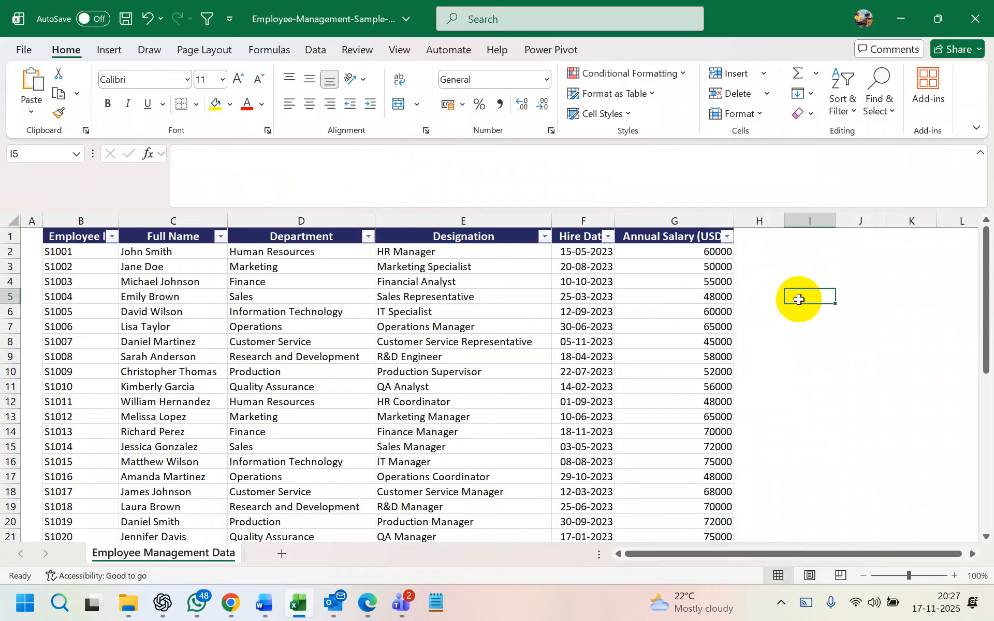
left_click_drag(797, 294, 826, 247)
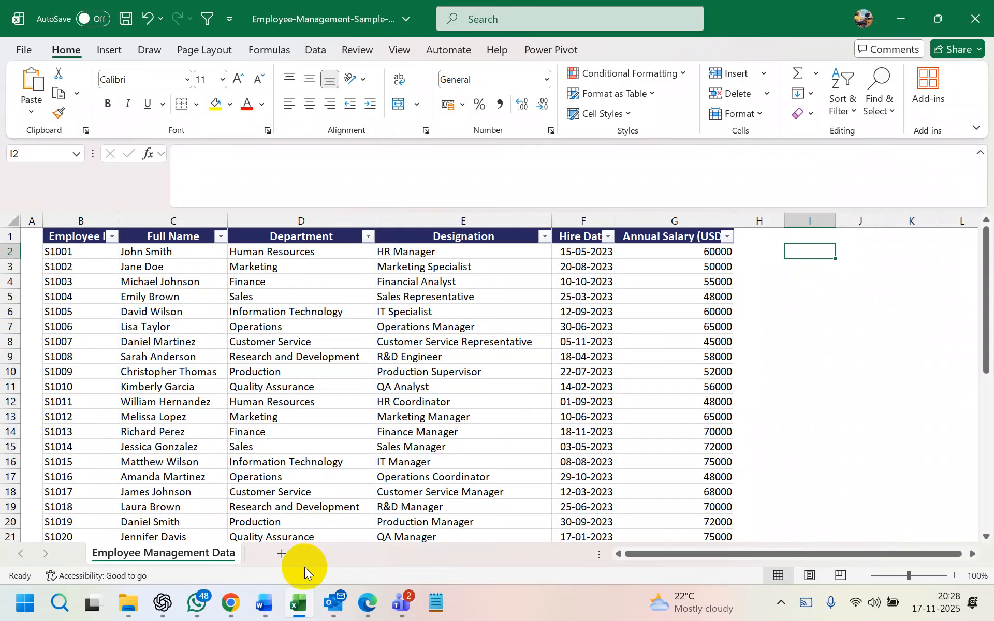
Add a new blank sheet and enter the heading Name in E1
left_click(283, 554)
left_click(240, 252)
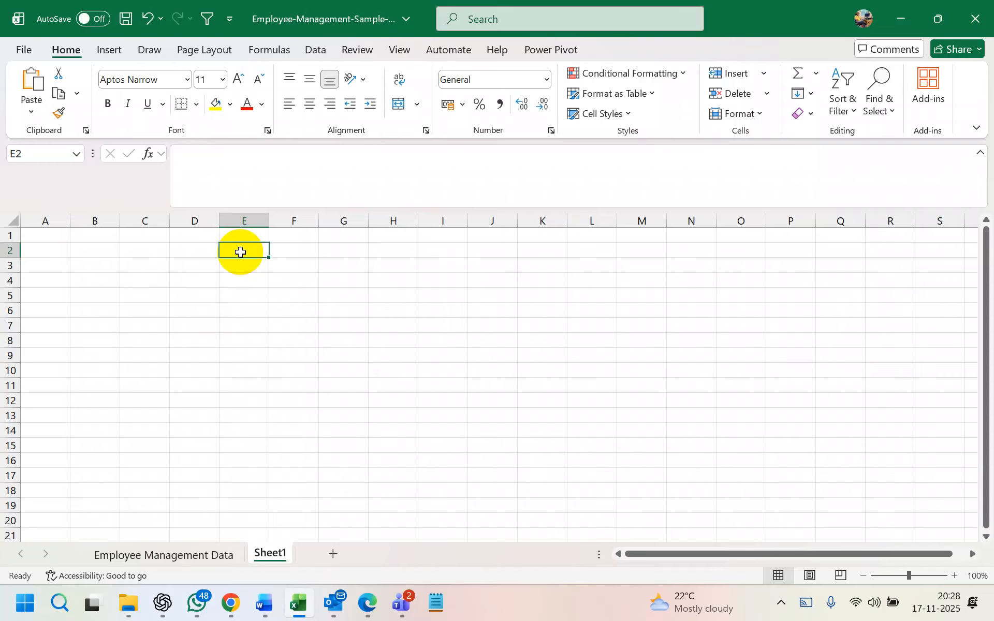
left_click(243, 234)
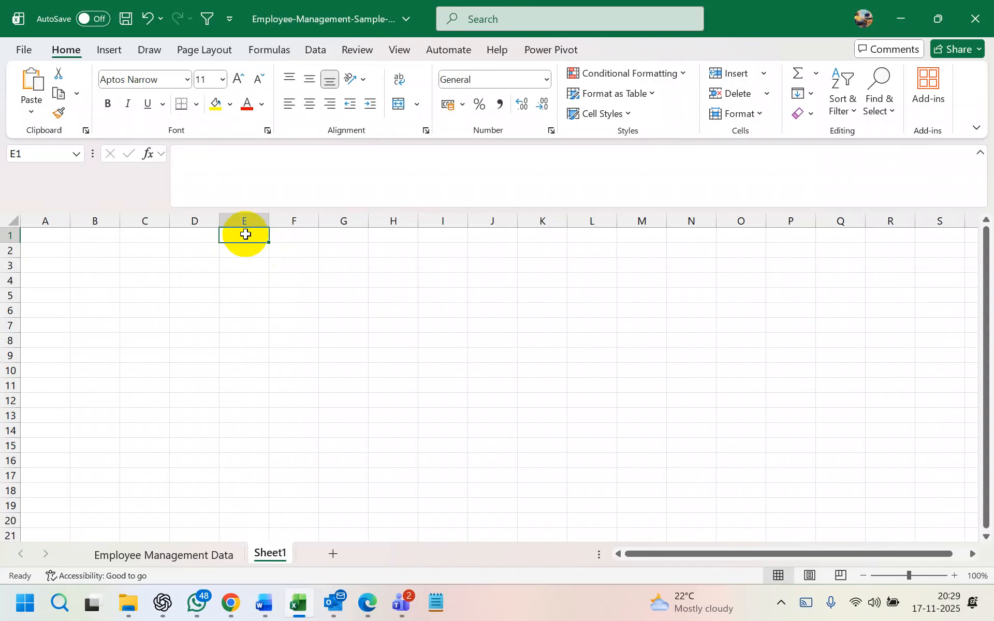
type("Name")
left_click(283, 279)
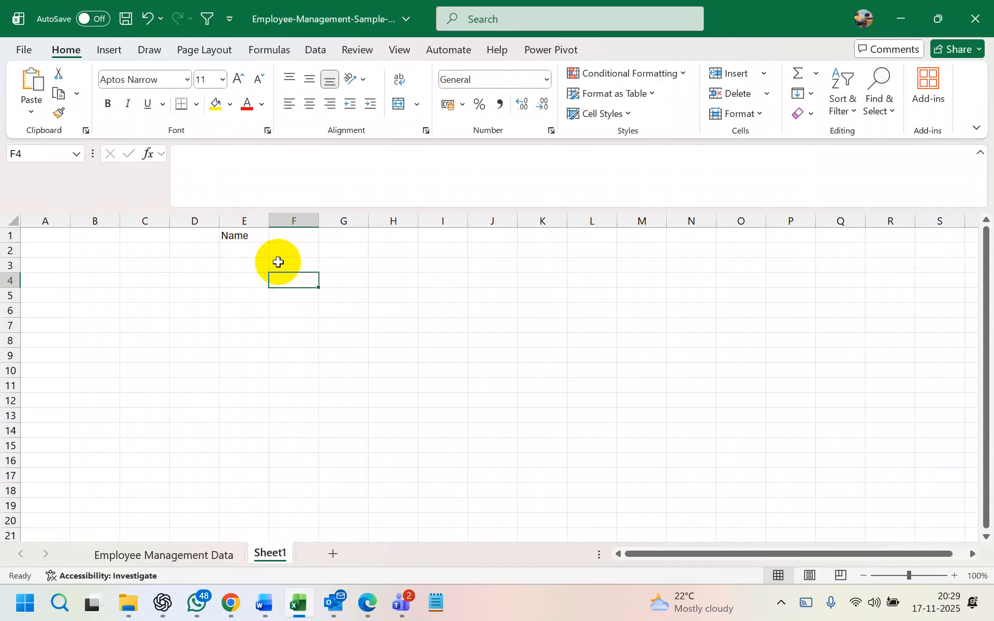
Widen column E and give all its cells All Borders
left_click_drag(266, 223, 289, 223)
left_click(279, 234)
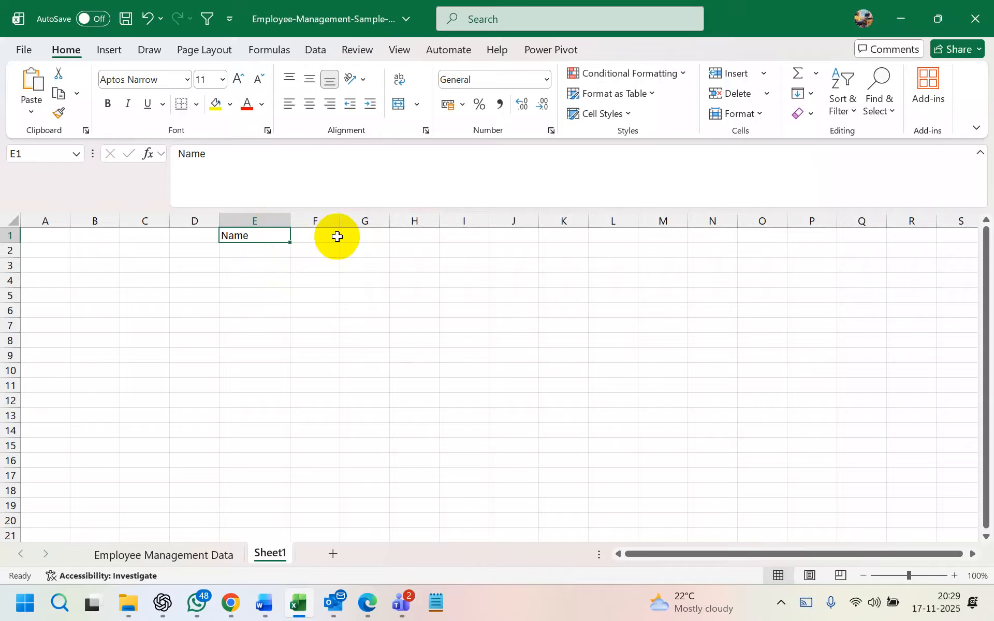
left_click(262, 221)
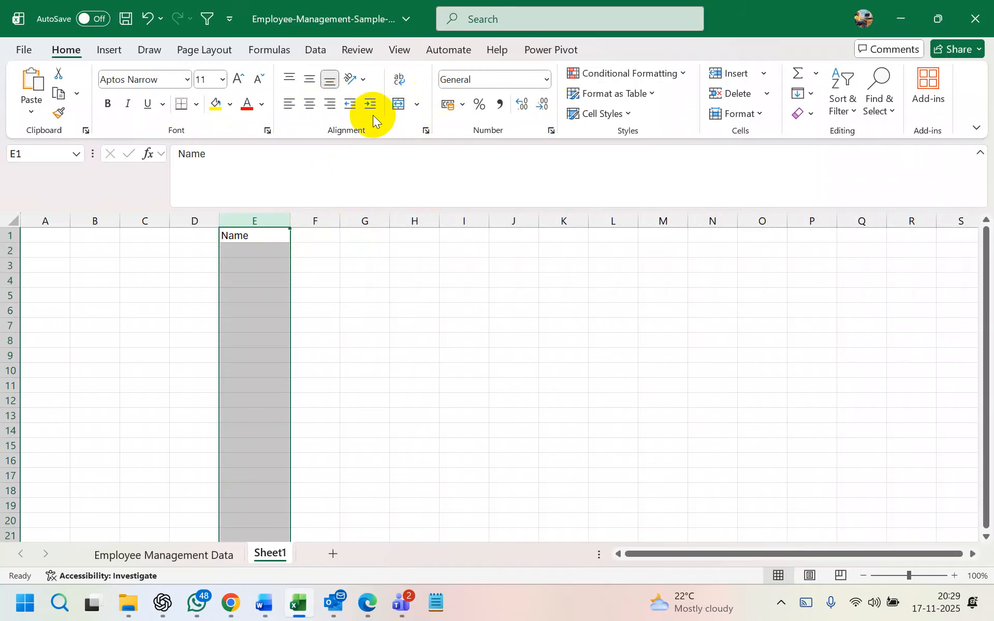
left_click(197, 105)
left_click(223, 265)
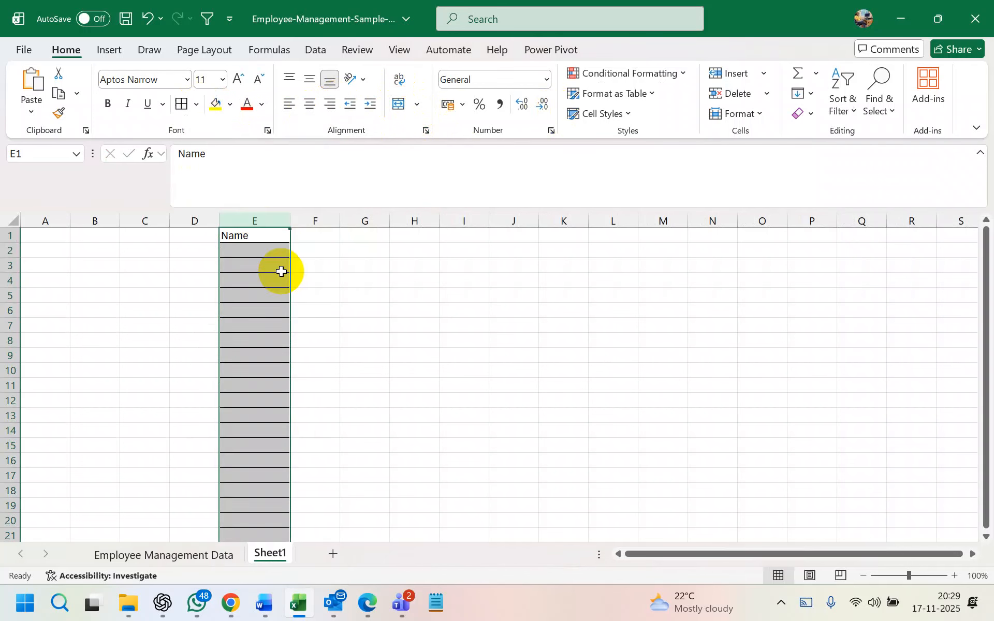
left_click(406, 269)
left_click(262, 250)
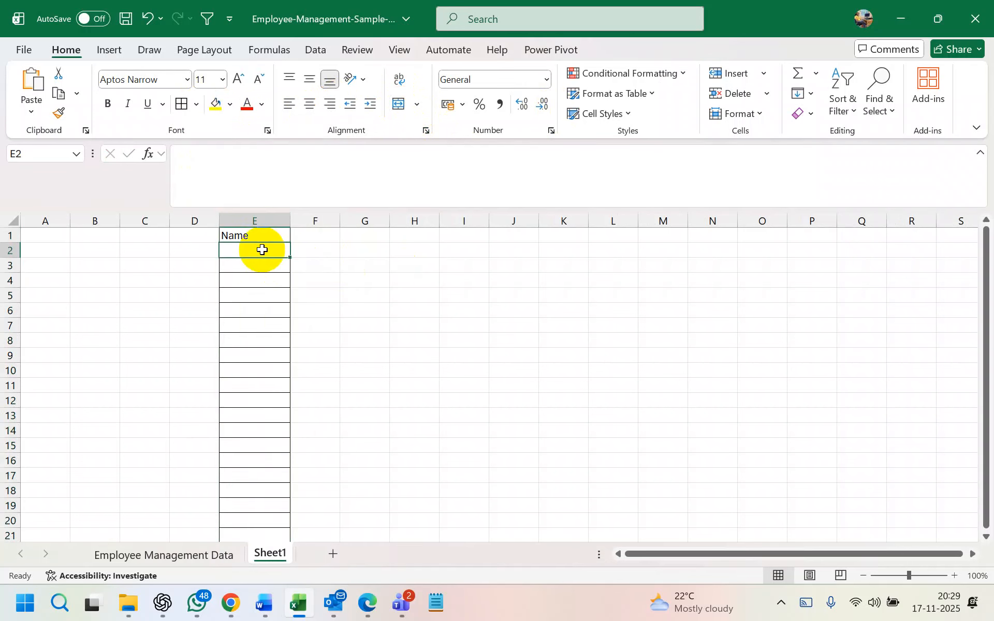
left_click(312, 54)
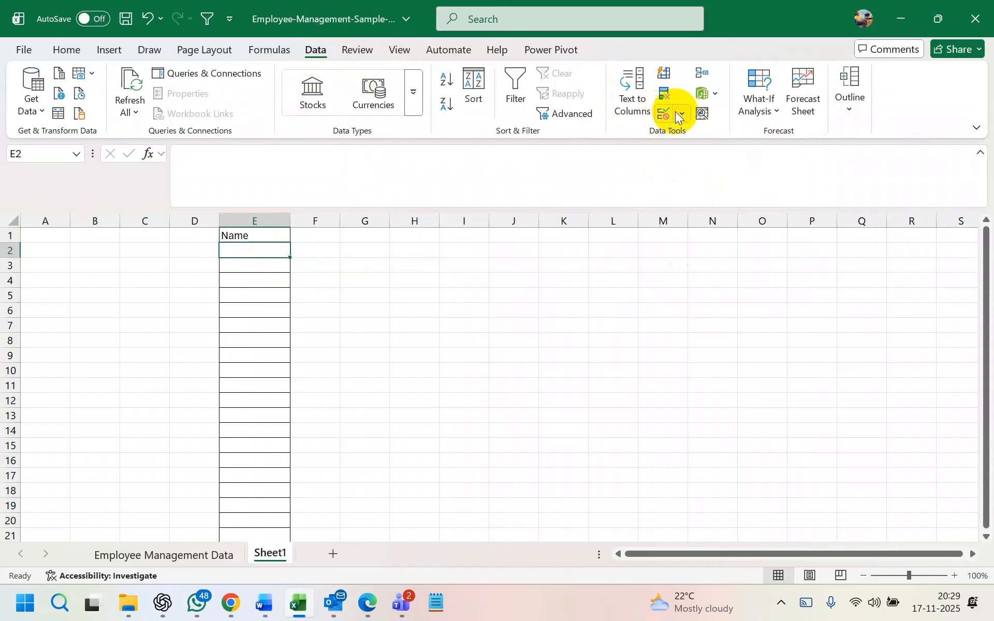
left_click(682, 113)
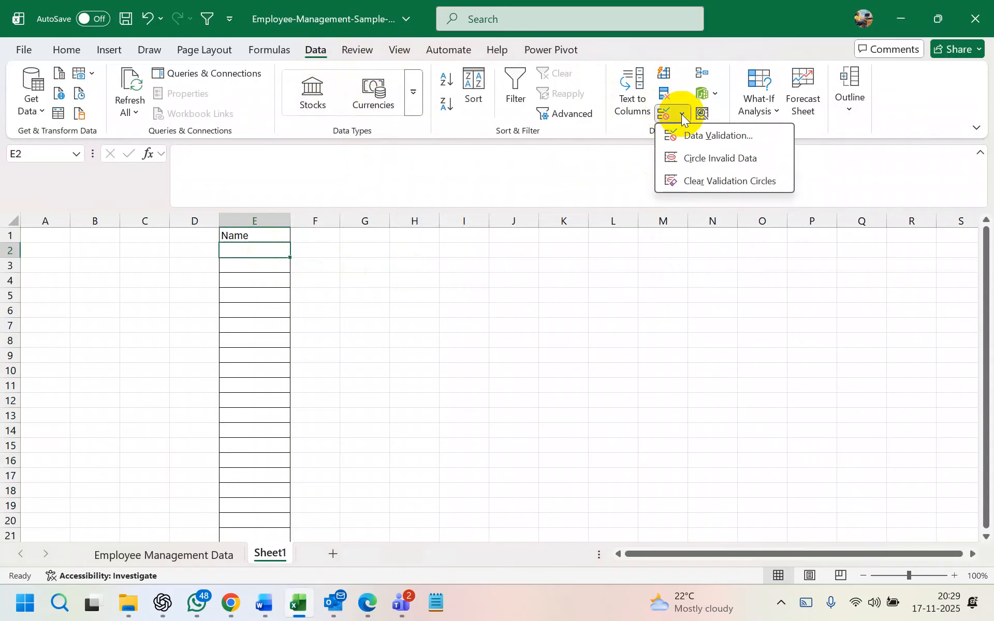
left_click(703, 137)
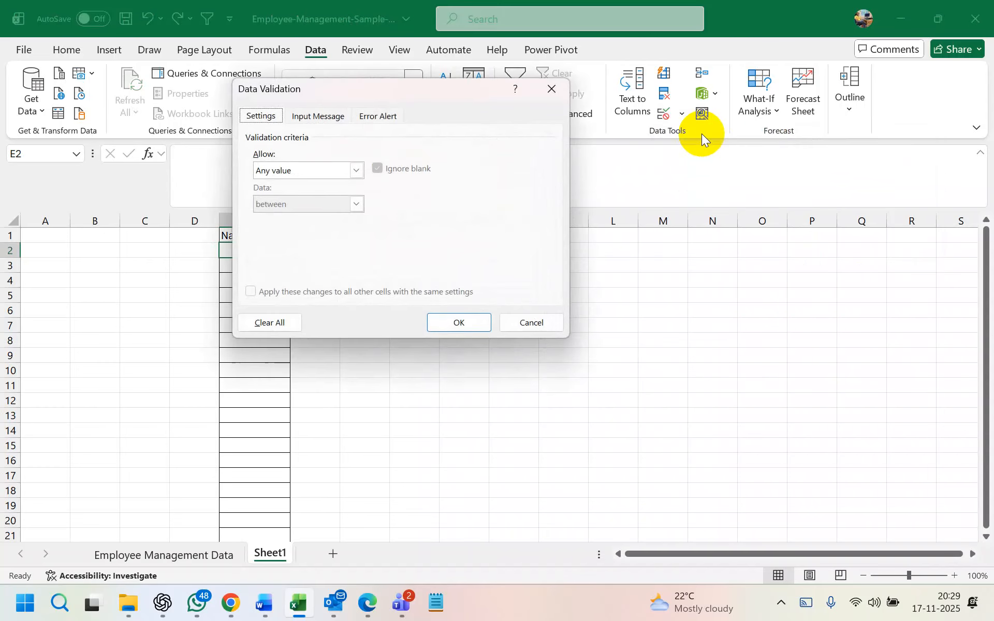
left_click_drag(448, 90, 655, 87)
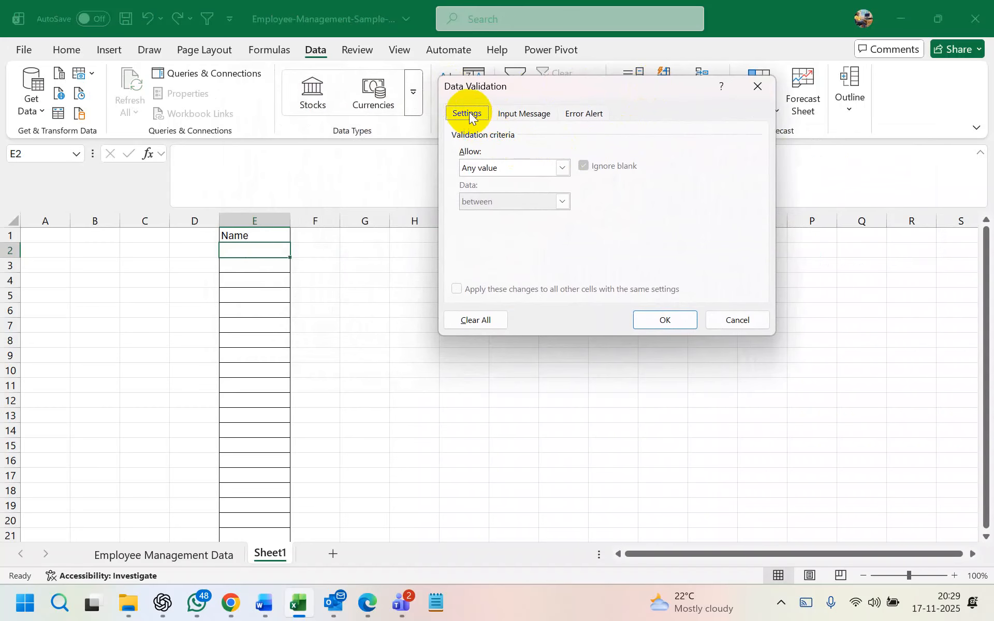
left_click(522, 113)
left_click(581, 115)
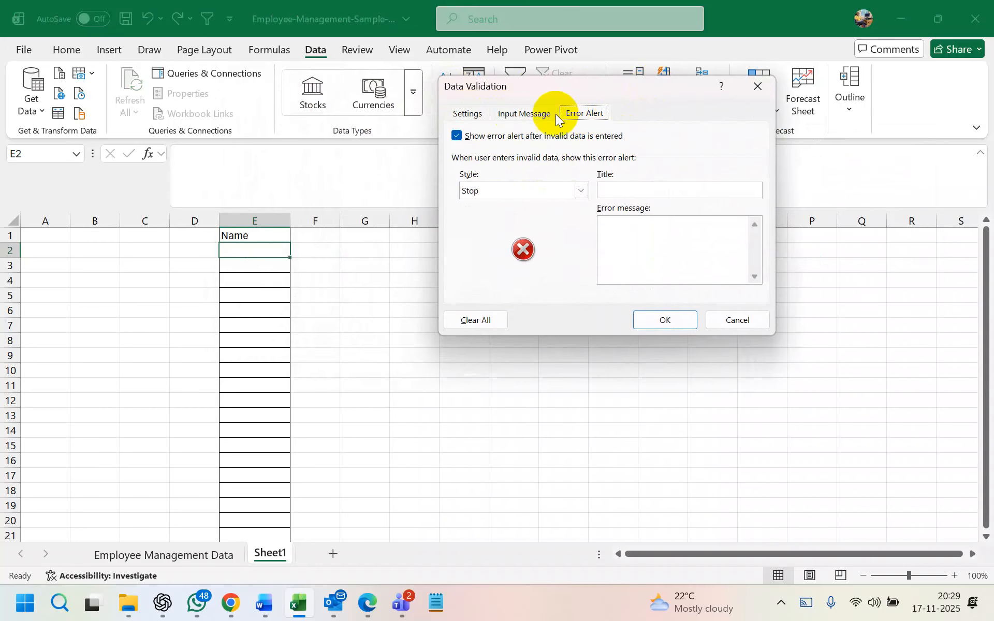
left_click(467, 113)
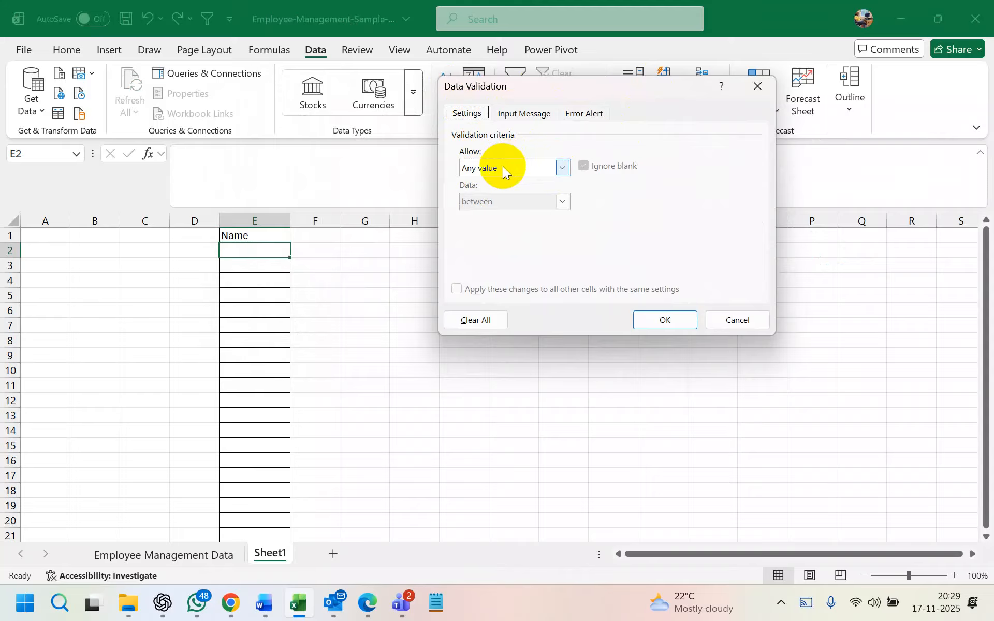
left_click(561, 169)
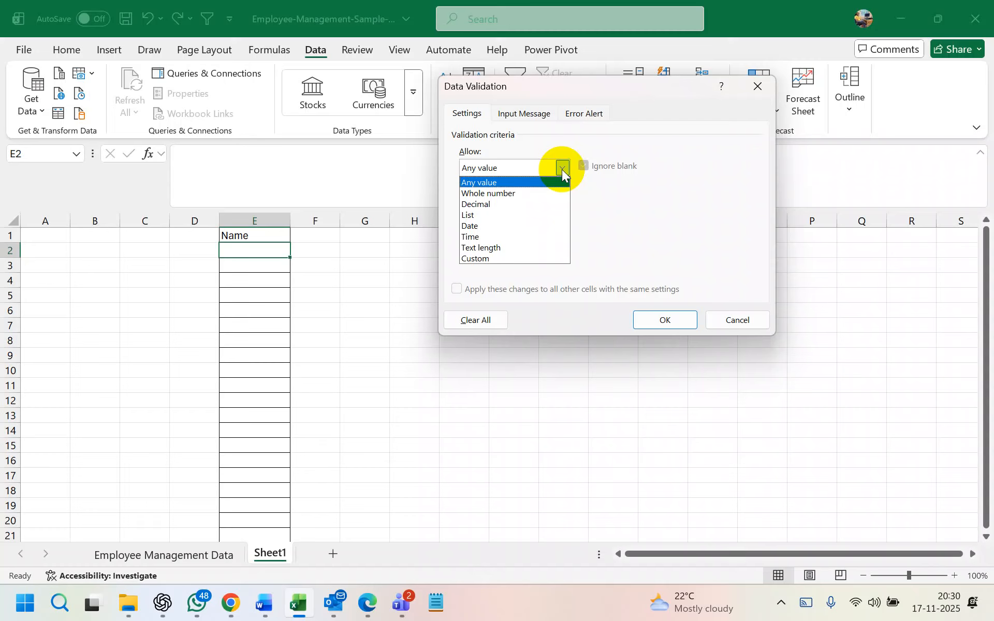
left_click(485, 217)
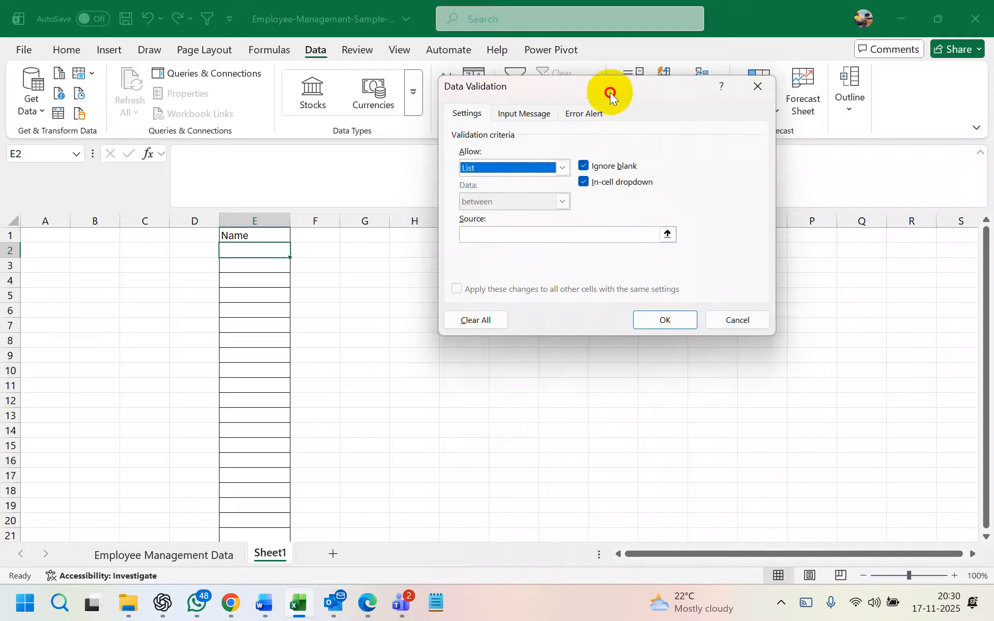
left_click_drag(610, 93, 601, 91)
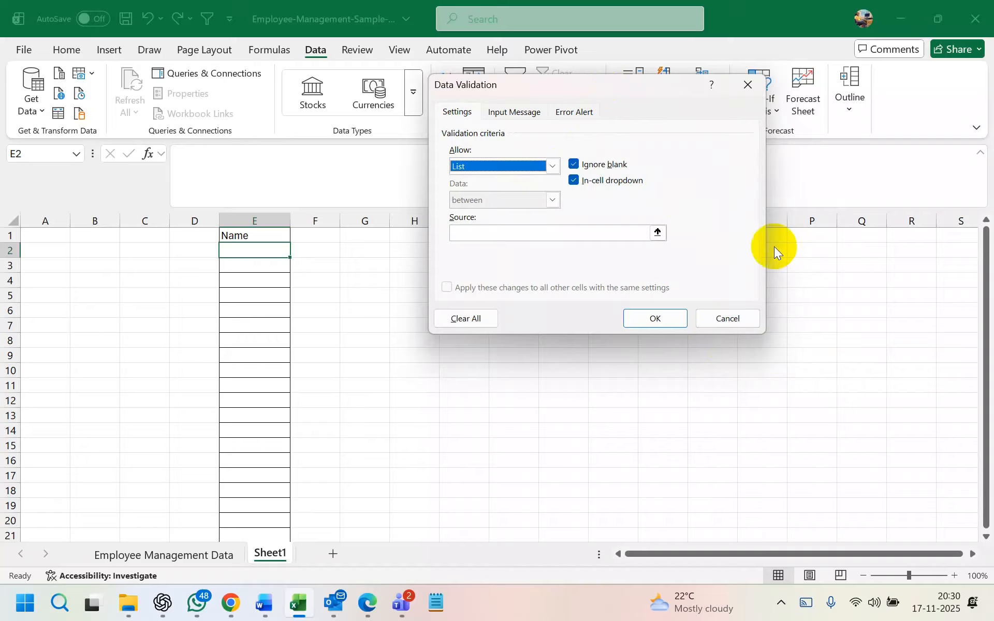
left_click(748, 86)
Enter Mahabub, Chahabub, Kahabub, Tahabub and Pahabub in cells O6 through O10
left_click(771, 309)
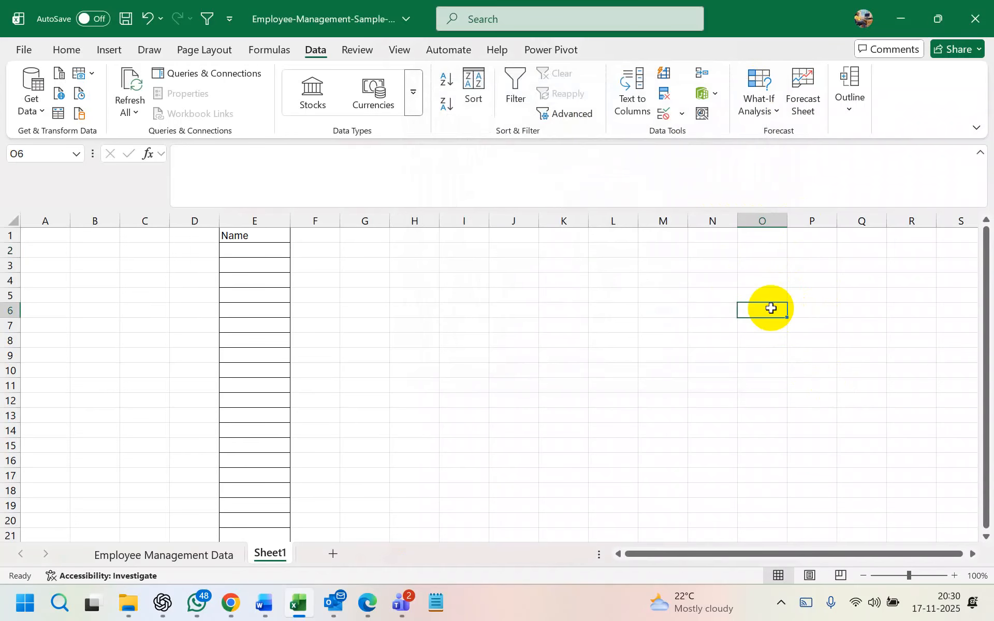
type("Mahabub")
key("Return")
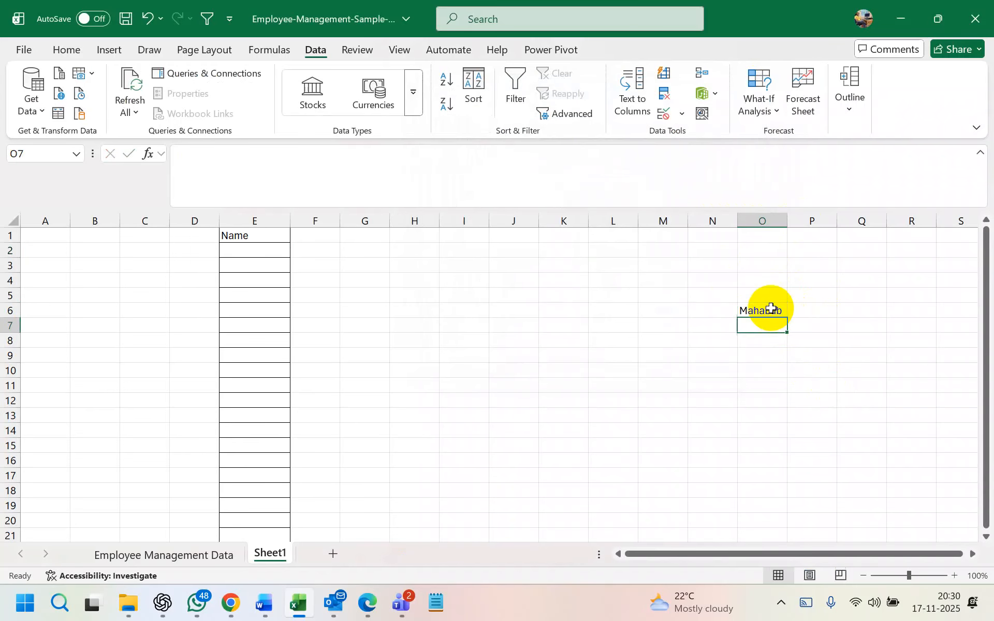
type("Chahabub")
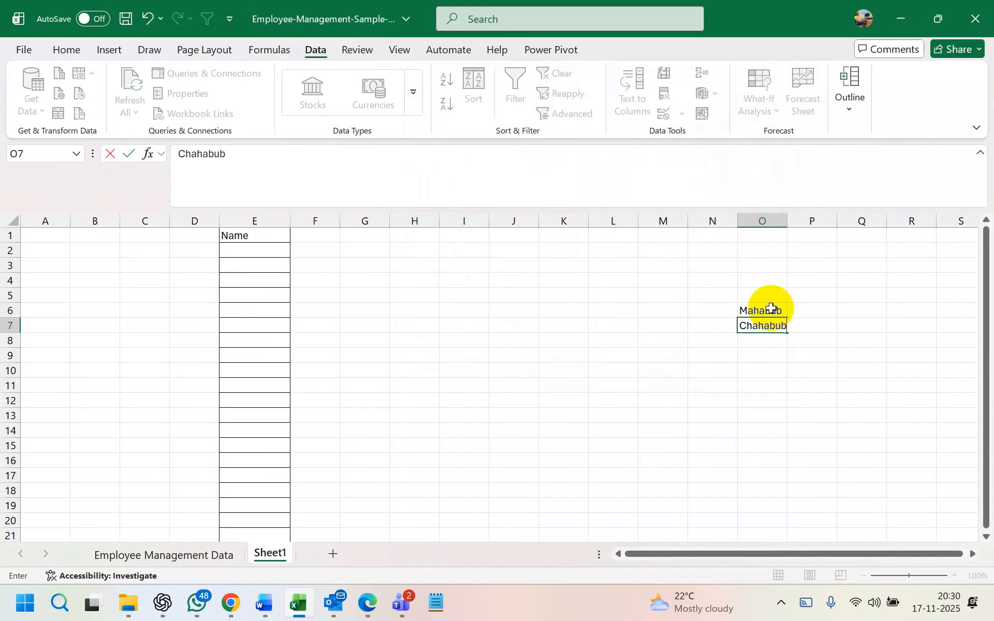
key("Return")
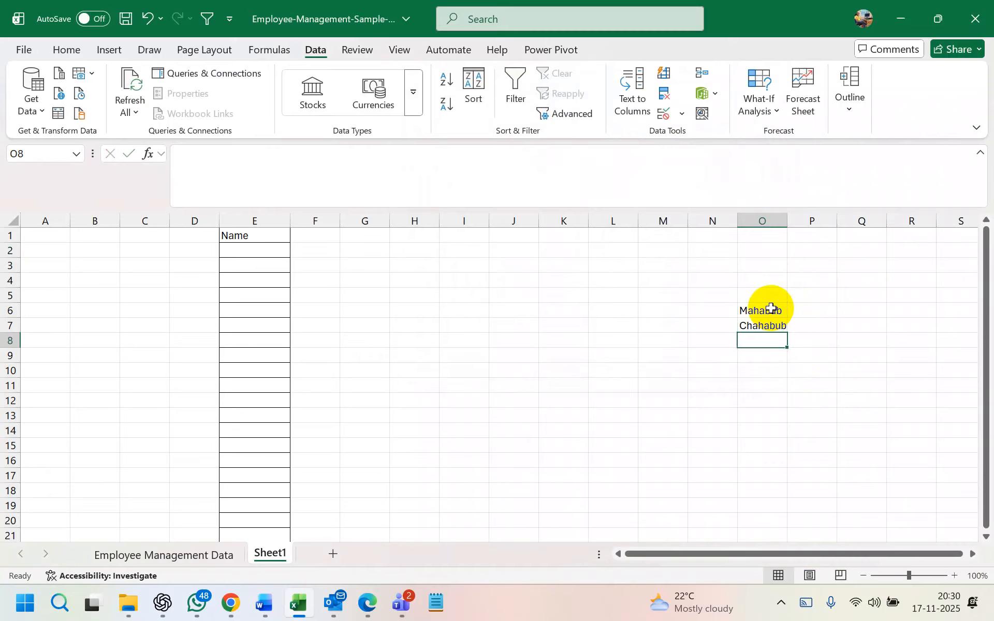
type("Kaha")
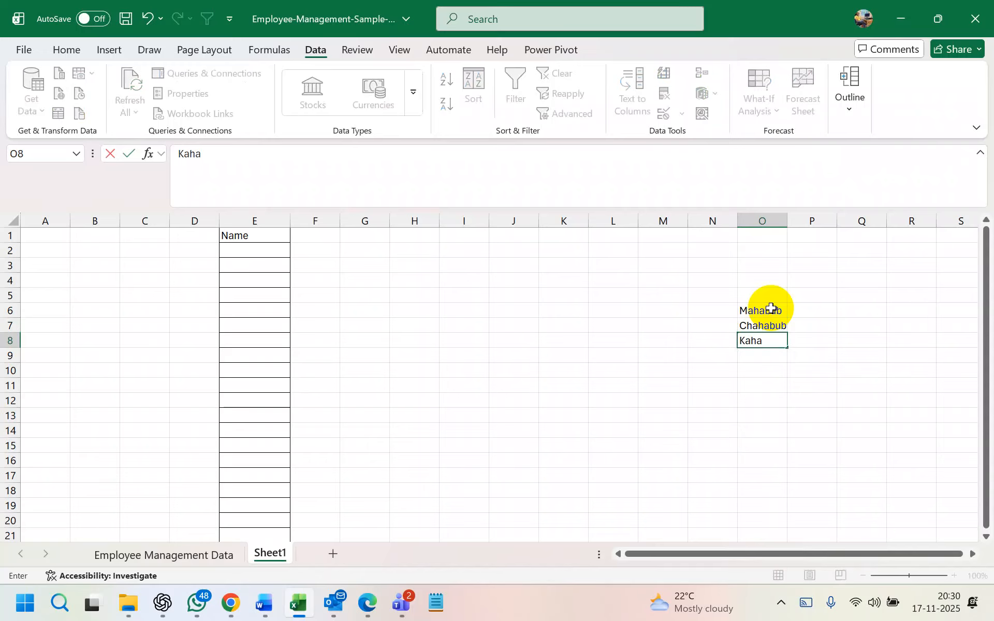
type("bubu")
key("Return")
type("Tahabub")
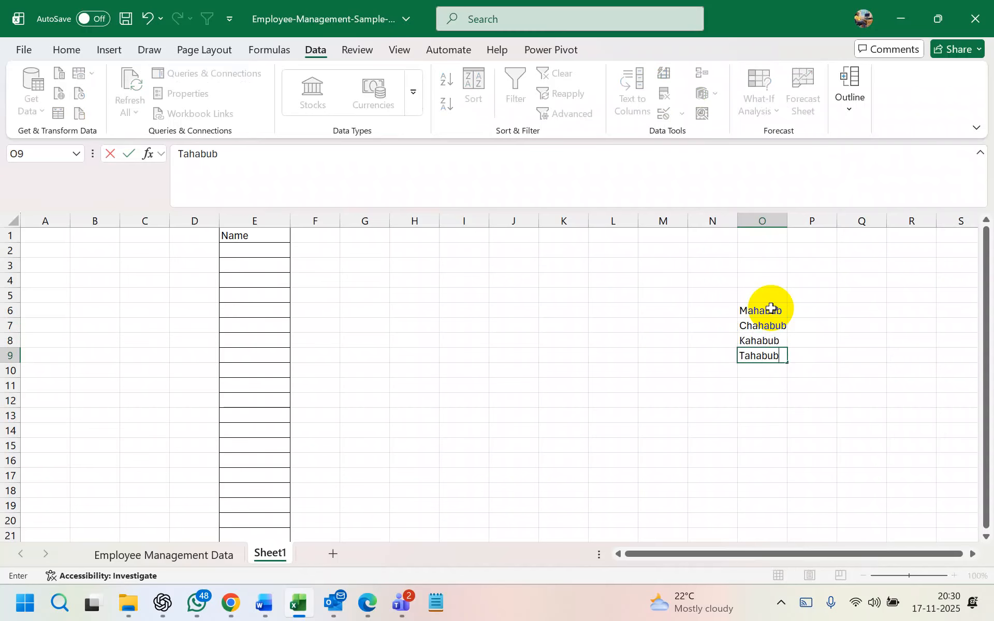
key("Return")
type("Pahabub")
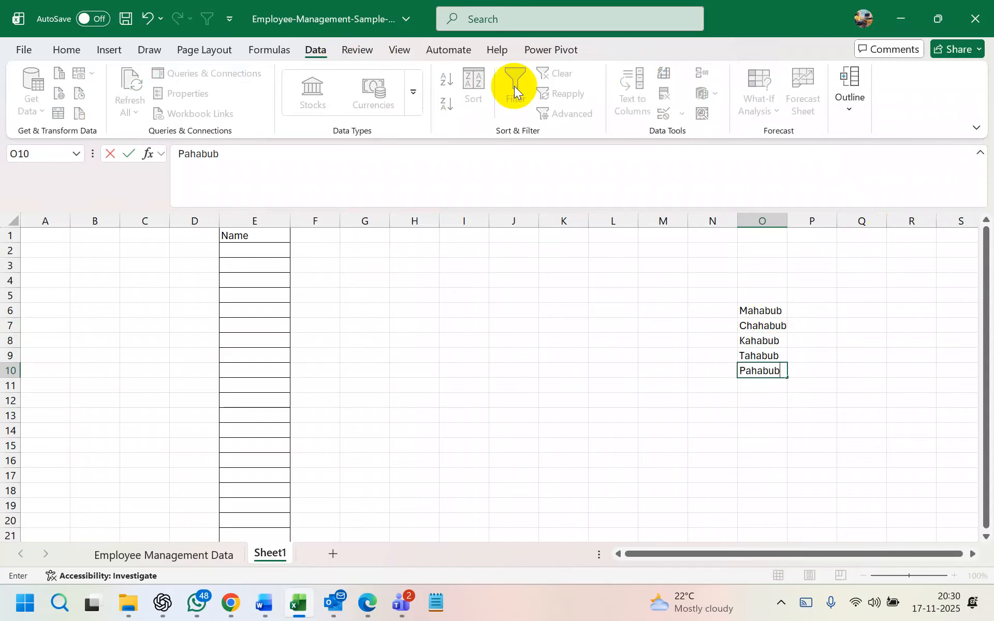
left_click(809, 340)
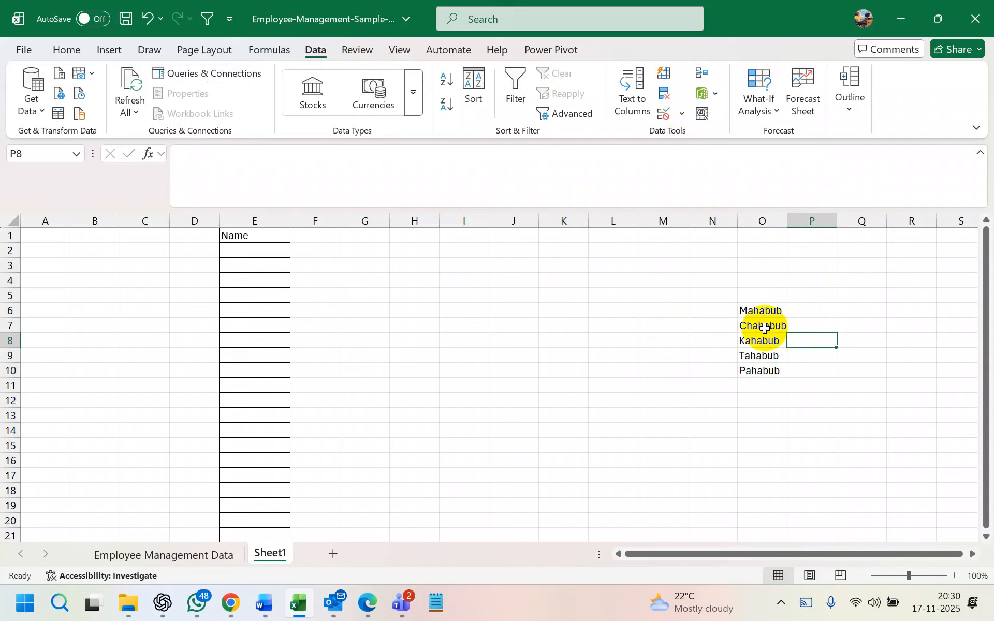
Open Data Validation for E2 and set Allow to List
left_click(263, 250)
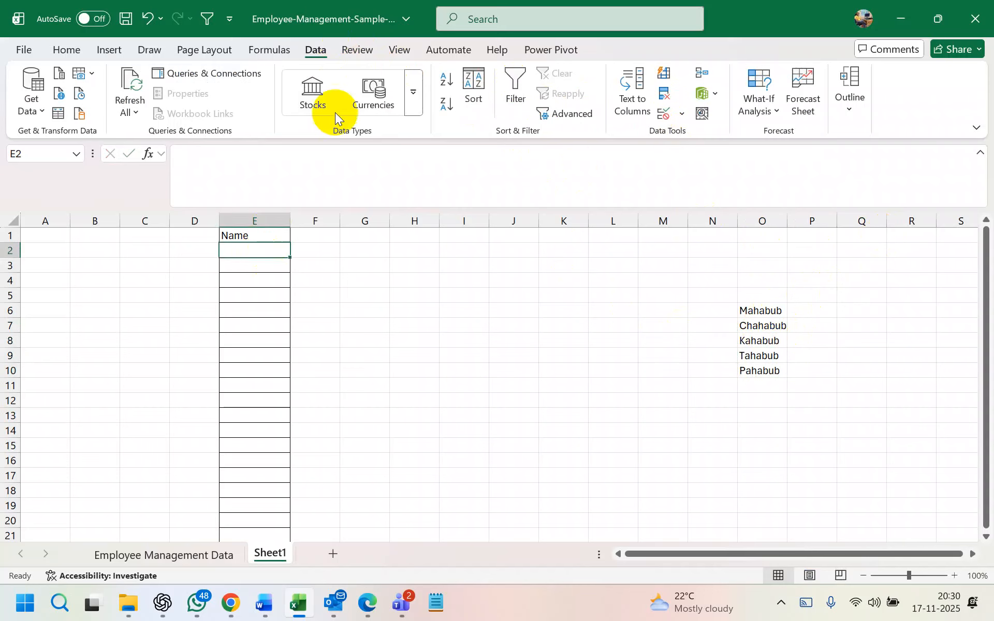
left_click(682, 115)
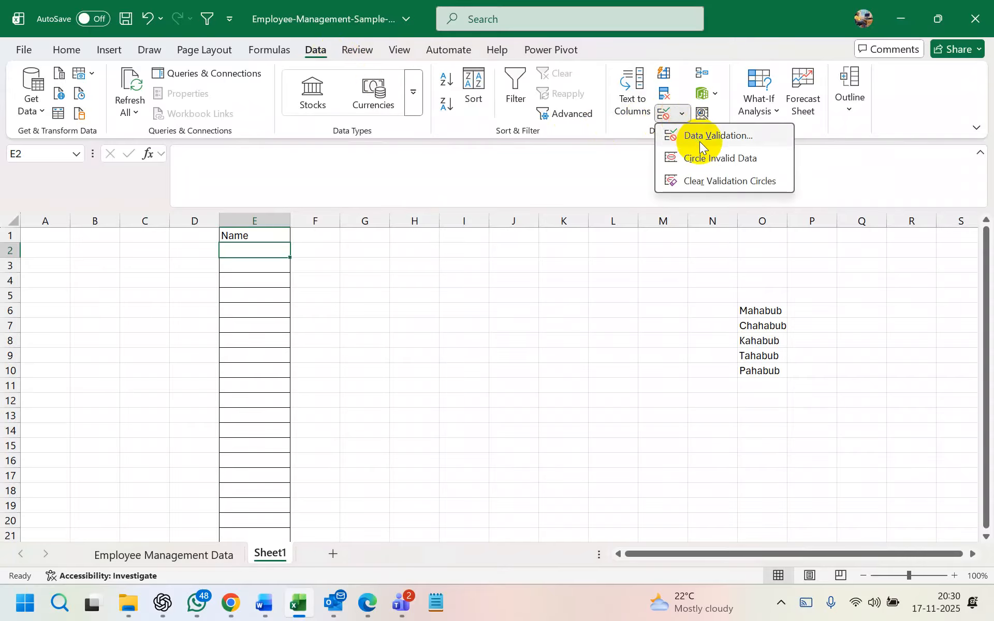
left_click(700, 138)
left_click(552, 167)
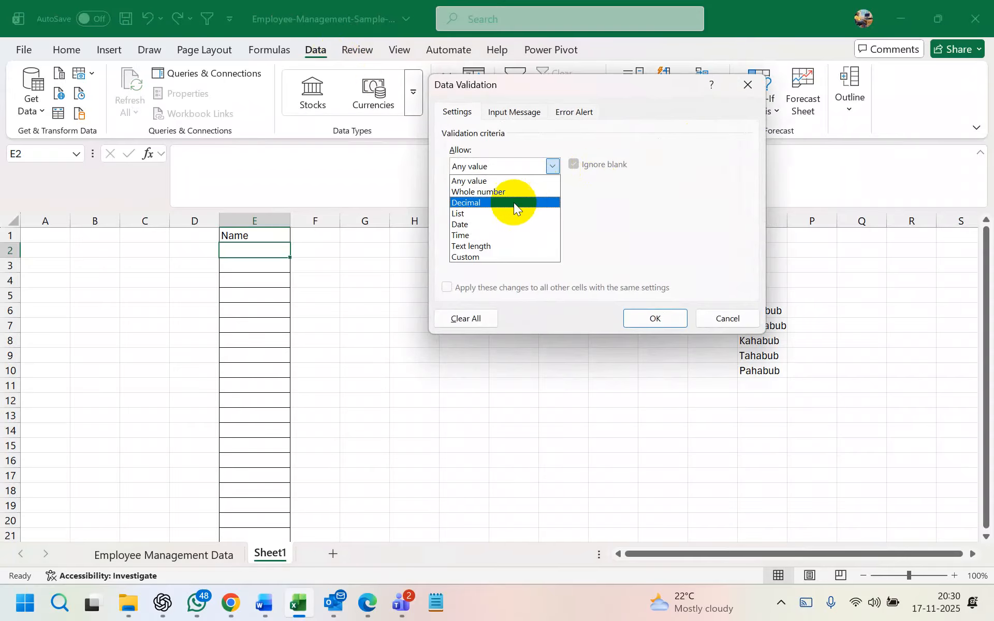
left_click(486, 213)
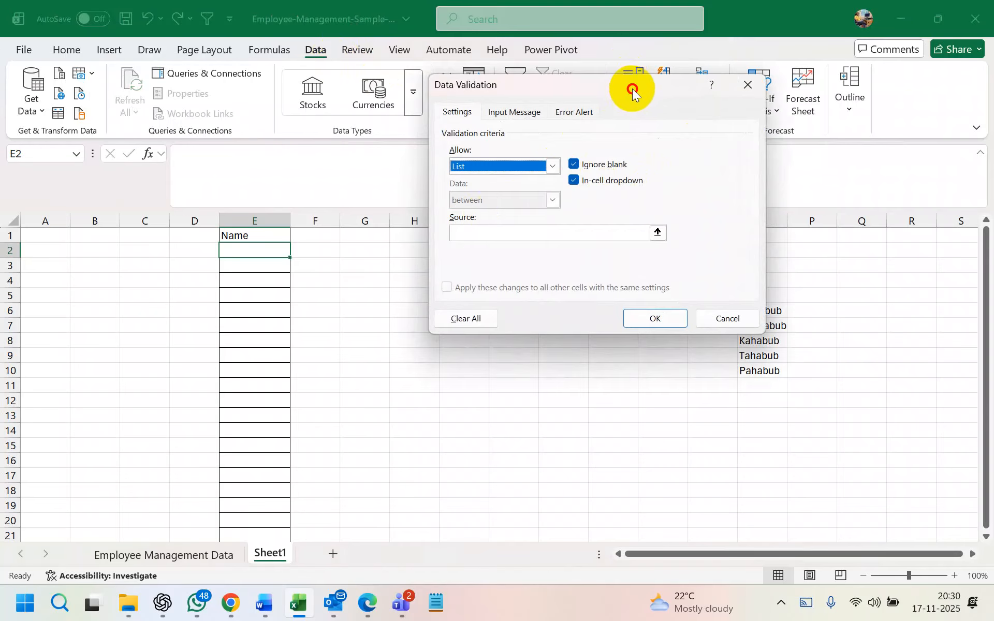
left_click_drag(632, 89, 577, 67)
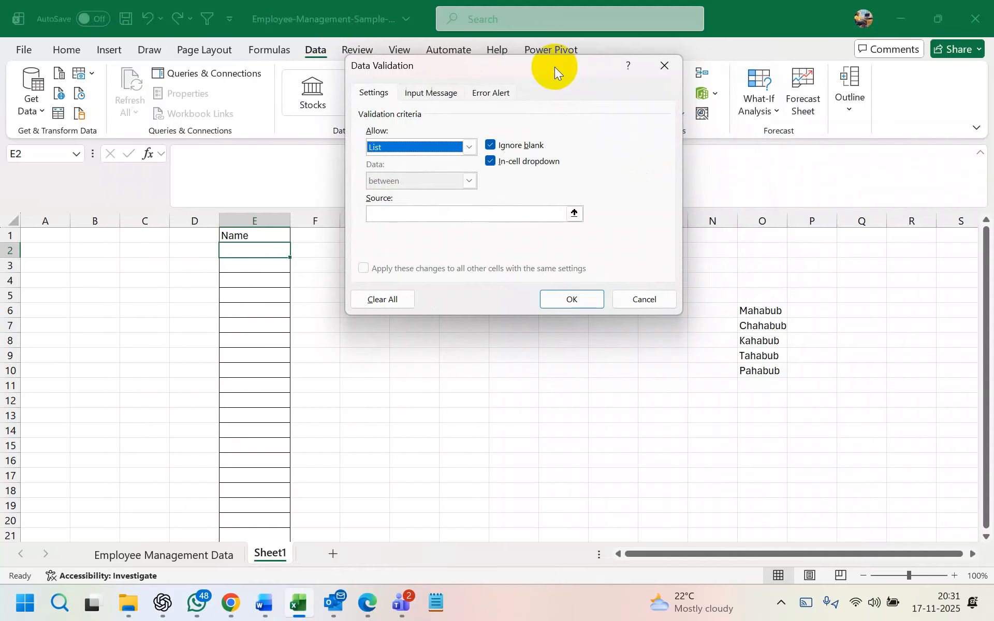
Type 'Mahabub, Tahabub' into Source, then delete it to leave Source empty
left_click(475, 217)
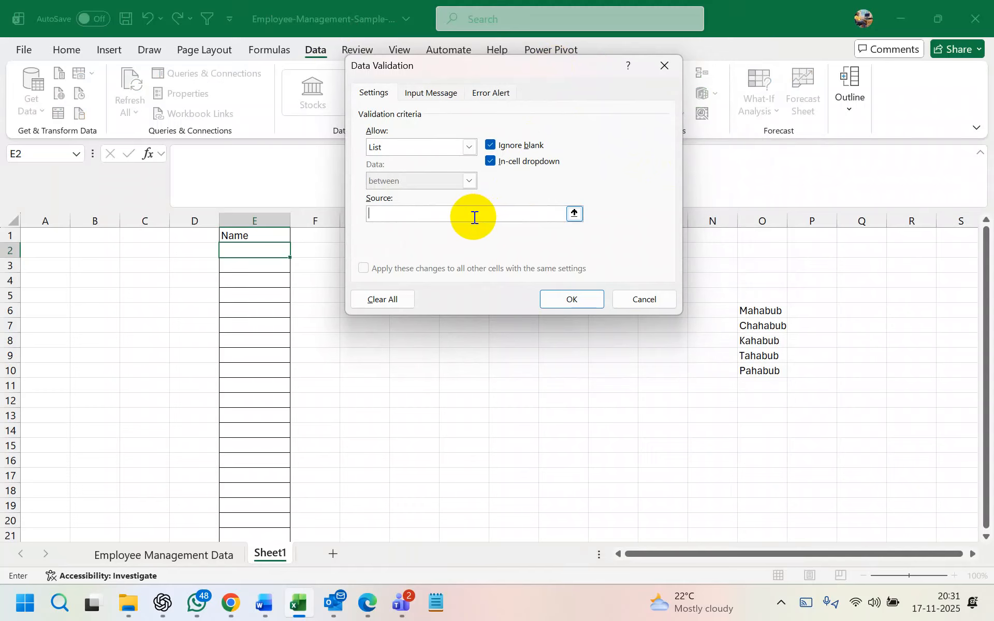
type("Mahabub, Tahabub,")
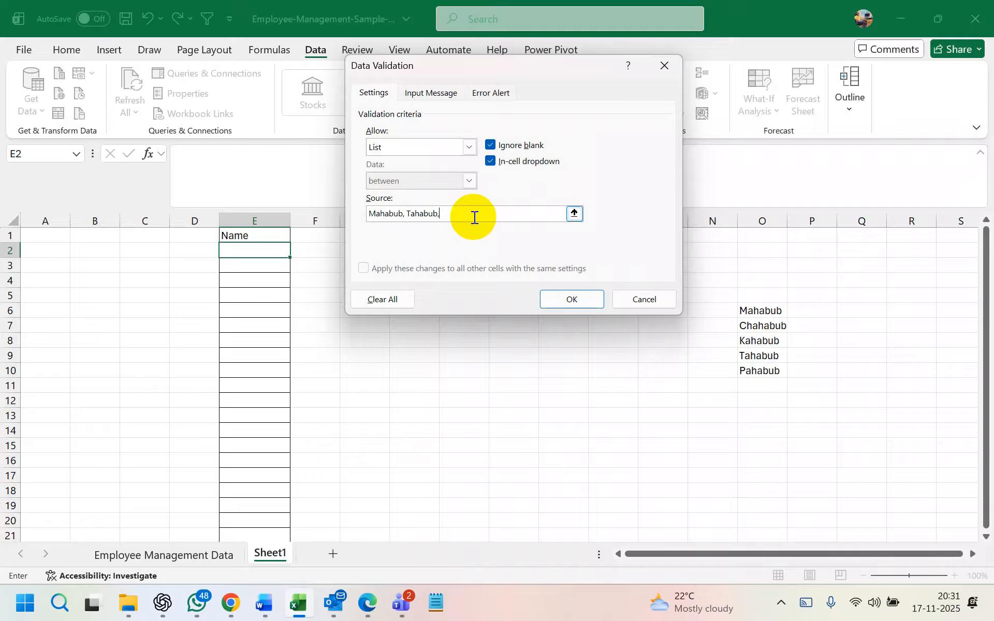
left_click_drag(475, 218, 237, 213)
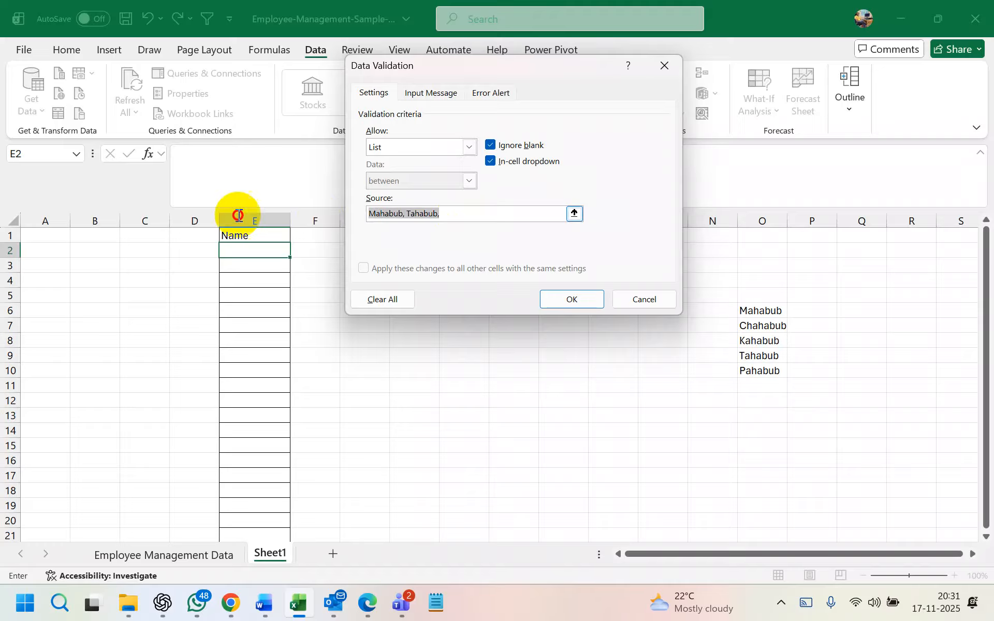
key("BackSpace")
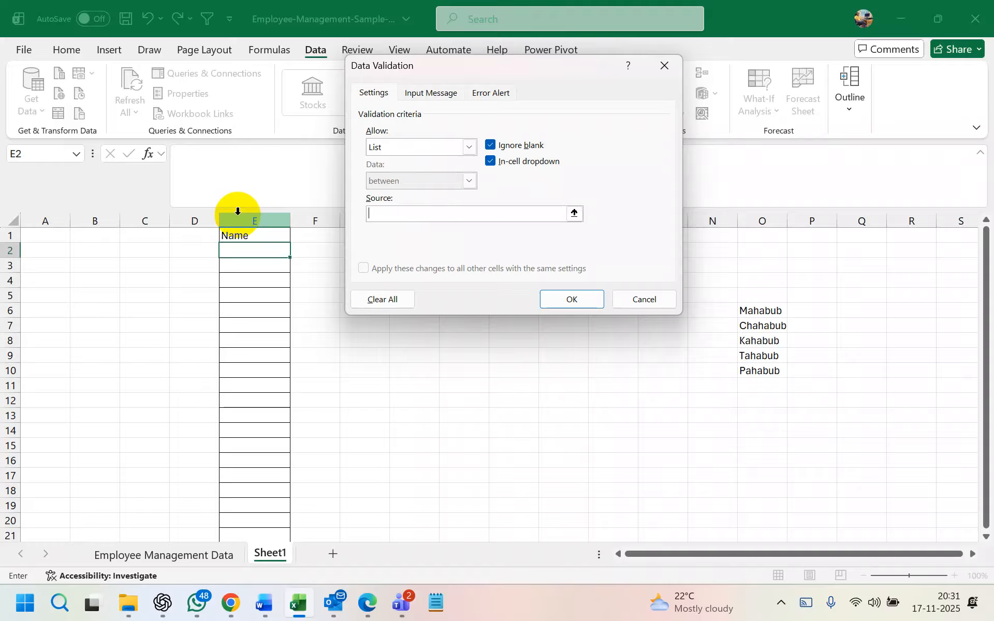
Pick O6:O10 on the sheet as the list source with the range selector
left_click(574, 215)
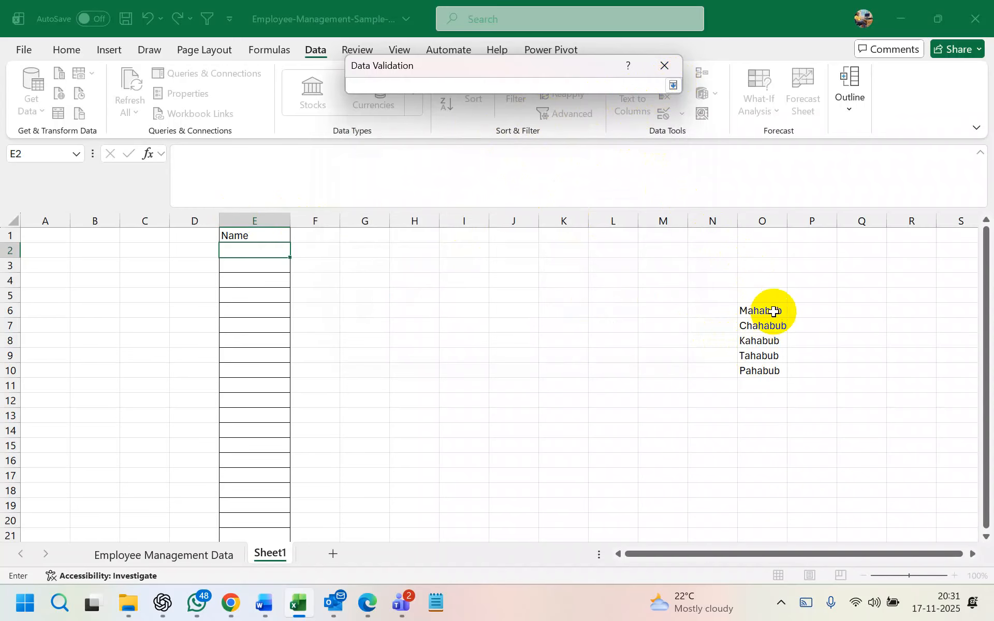
left_click_drag(772, 309, 773, 368)
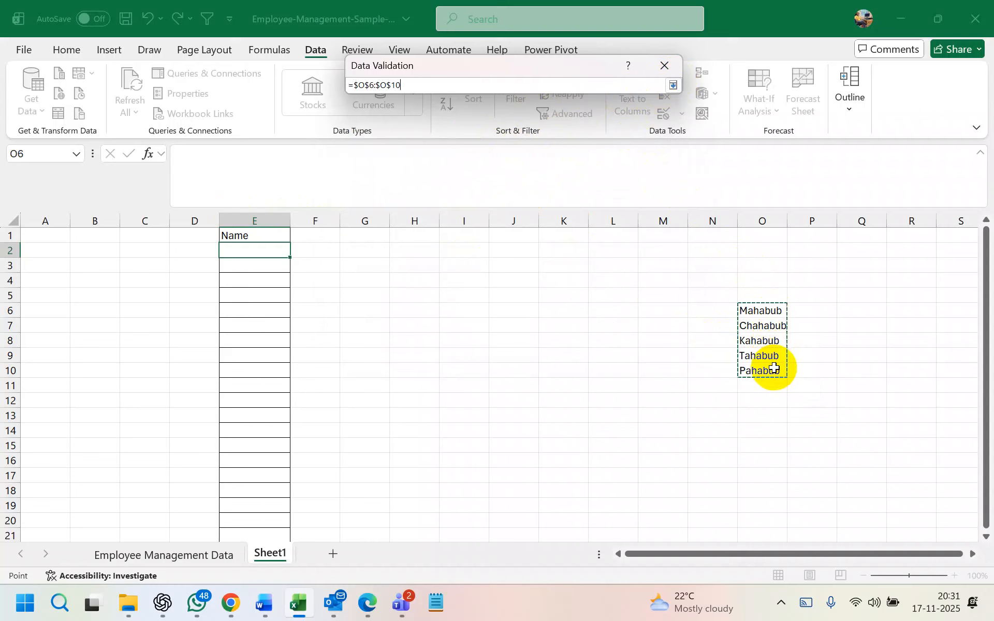
key("Return")
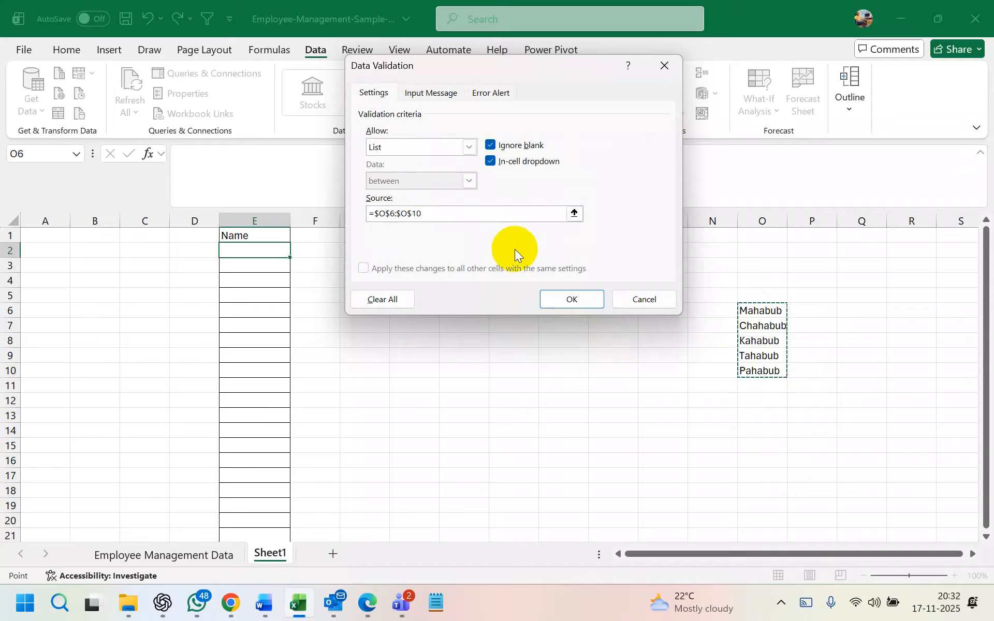
left_click(478, 210)
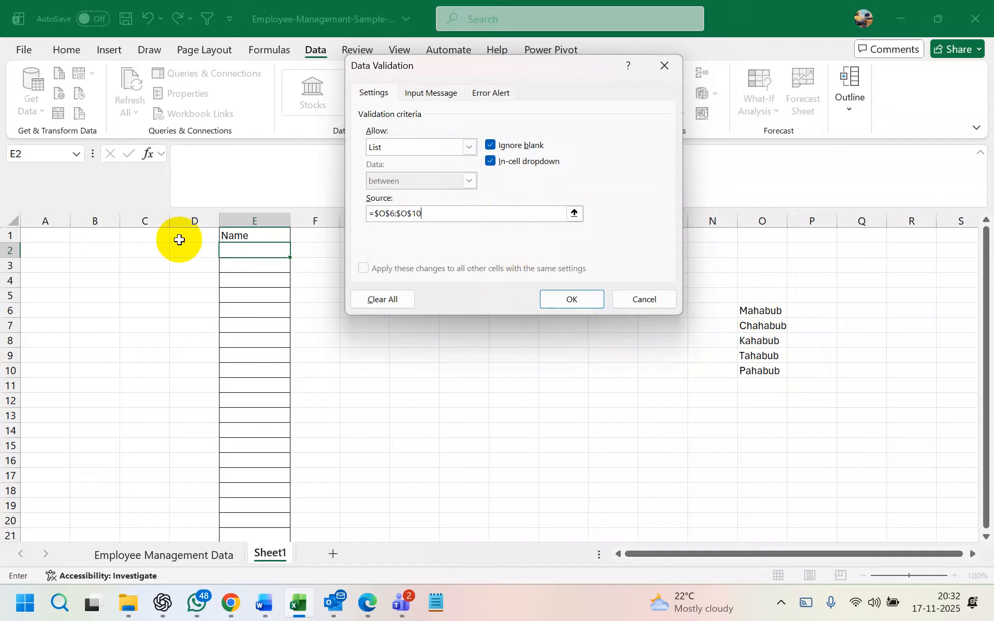
key("BackSpace")
key("BackSpace")
key("BackSpace")
key("BackSpace")
key("BackSpace")
key("BackSpace")
key("BackSpace")
key("BackSpace")
key("BackSpace")
key("BackSpace")
key("BackSpace")
left_click(753, 324)
left_click_drag(754, 310, 770, 371)
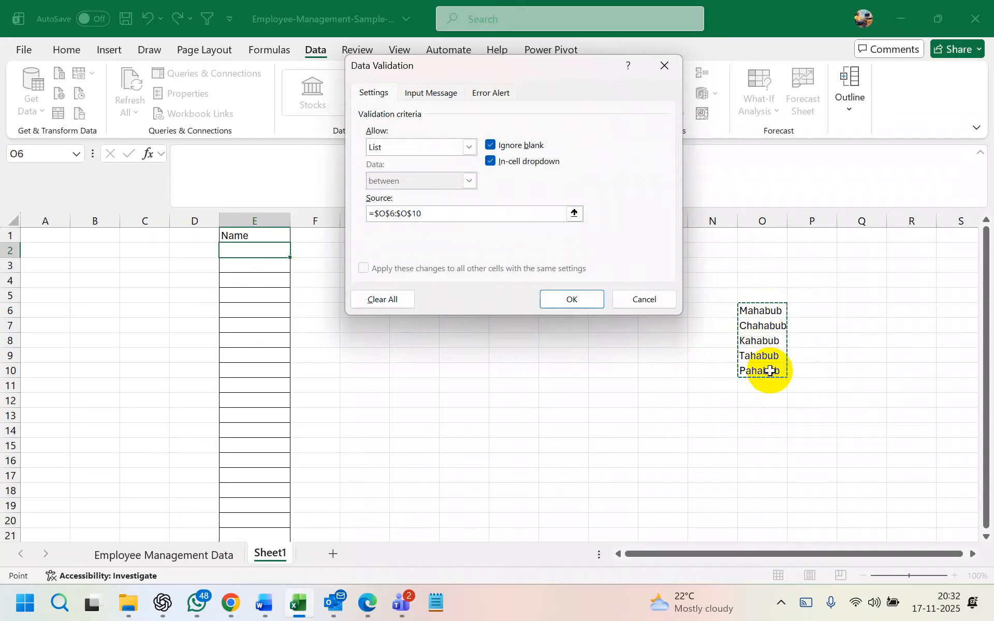
Reselect O6:O10 so Source reads =$O$6:$O$10, back in the full dialog
left_click(575, 214)
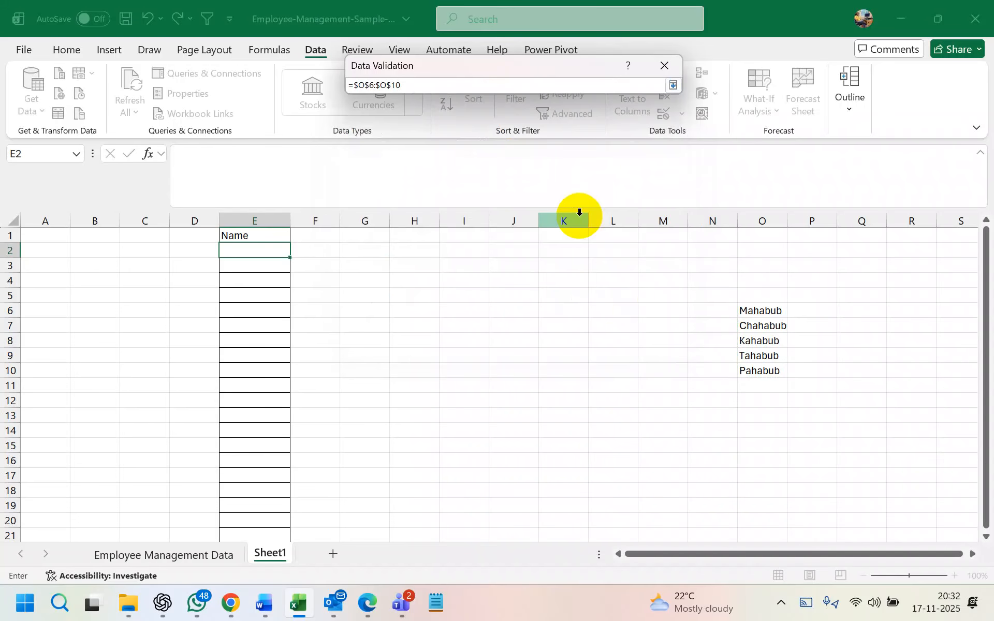
left_click(673, 85)
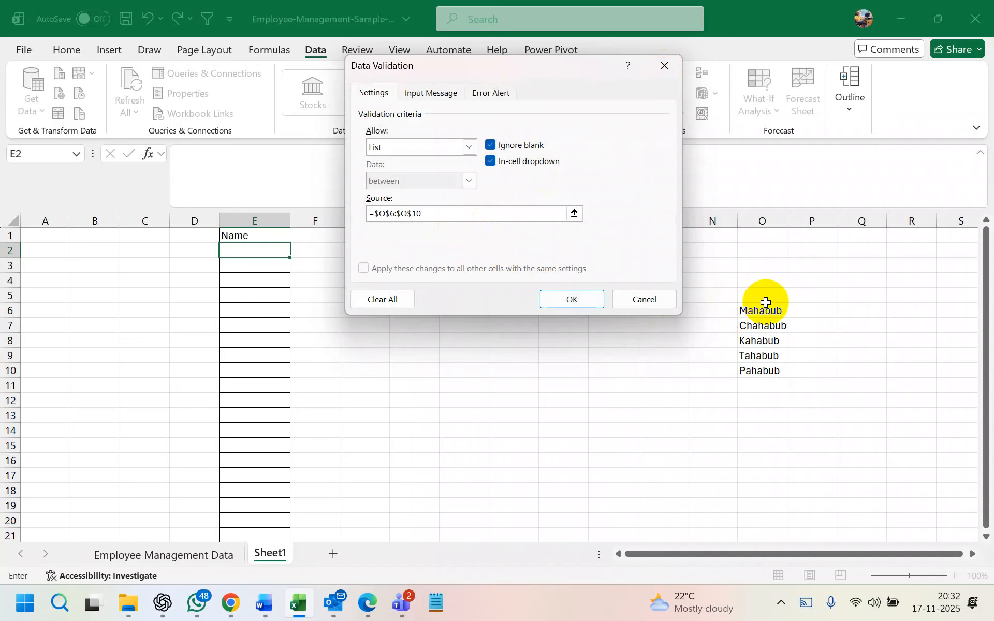
left_click_drag(767, 304, 765, 370)
left_click(481, 207)
key("BackSpace")
key("BackSpace")
key("BackSpace")
key("BackSpace")
key("BackSpace")
key("BackSpace")
key("BackSpace")
key("BackSpace")
key("BackSpace")
key("BackSpace")
key("BackSpace")
key("BackSpace")
key("BackSpace")
key("BackSpace")
key("BackSpace")
key("BackSpace")
key("BackSpace")
key("BackSpace")
key("BackSpace")
key("BackSpace")
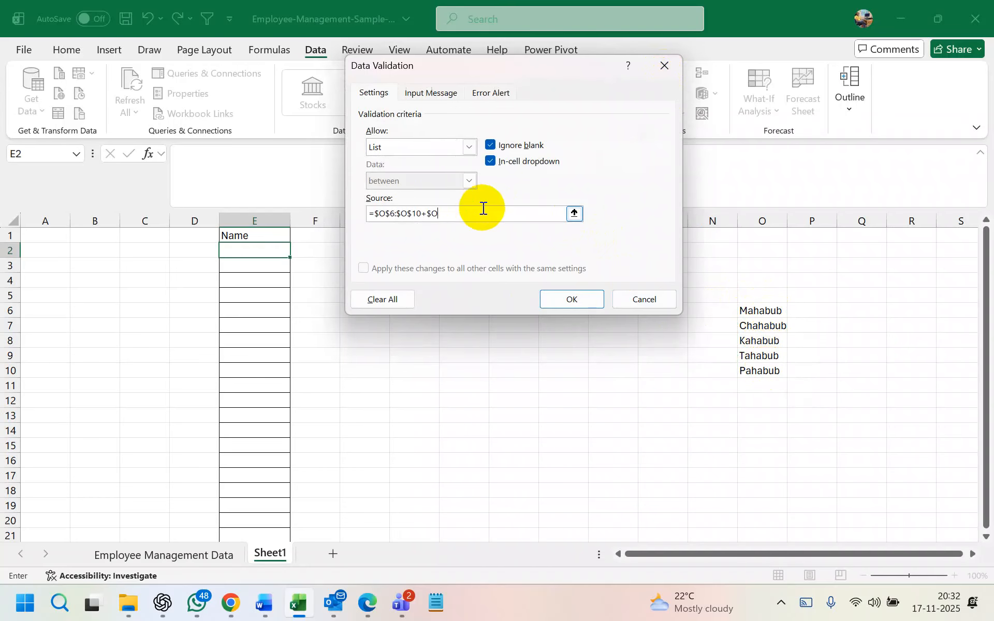
left_click_drag(759, 311, 759, 371)
left_click(574, 213)
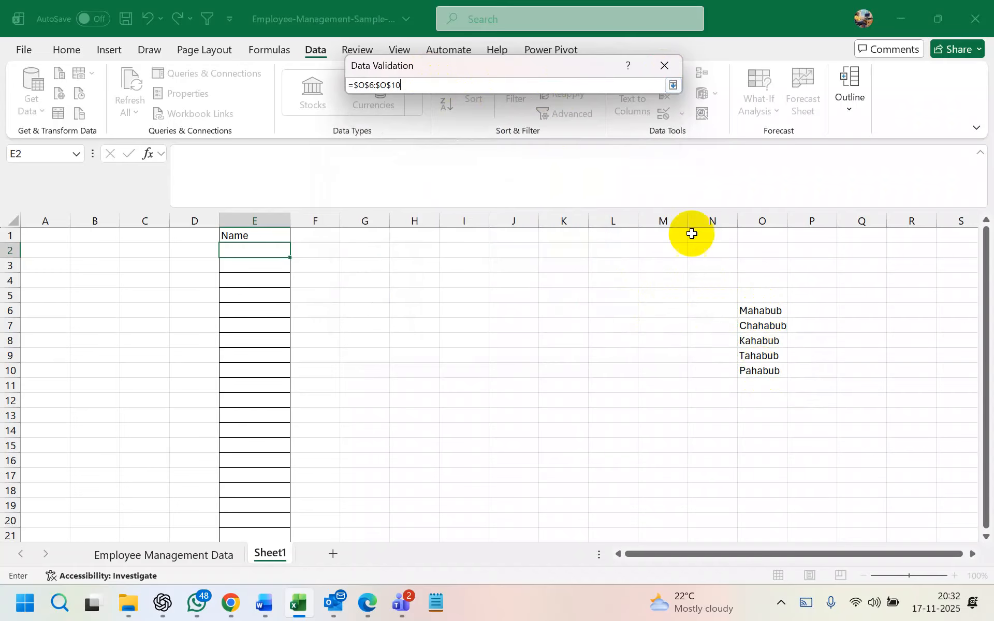
key("Return")
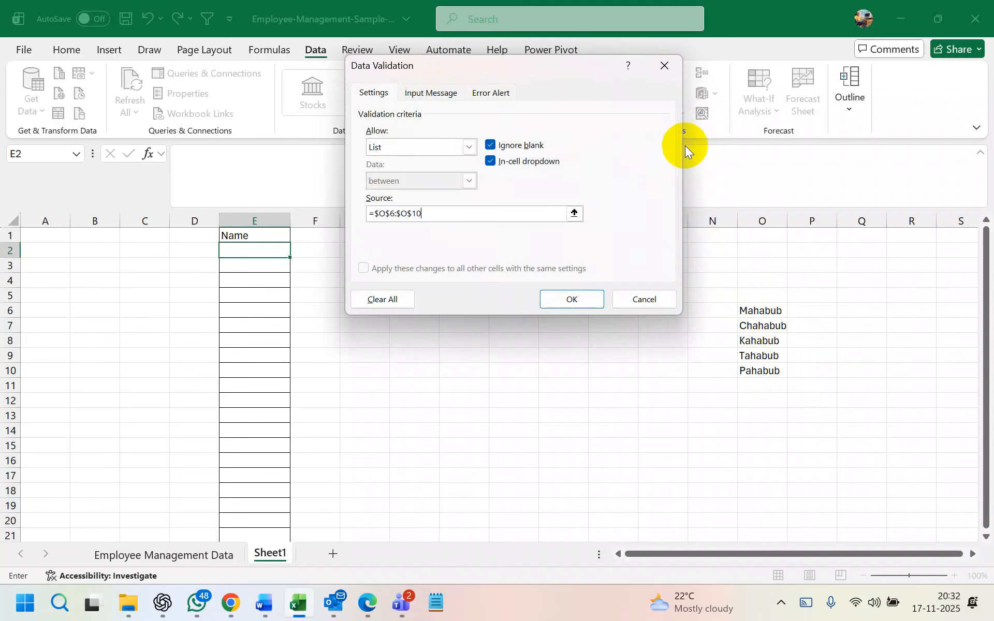
Apply the list validation, test E2's dropdown and fill-down, then clear E2:E11
left_click(573, 300)
left_click(298, 251)
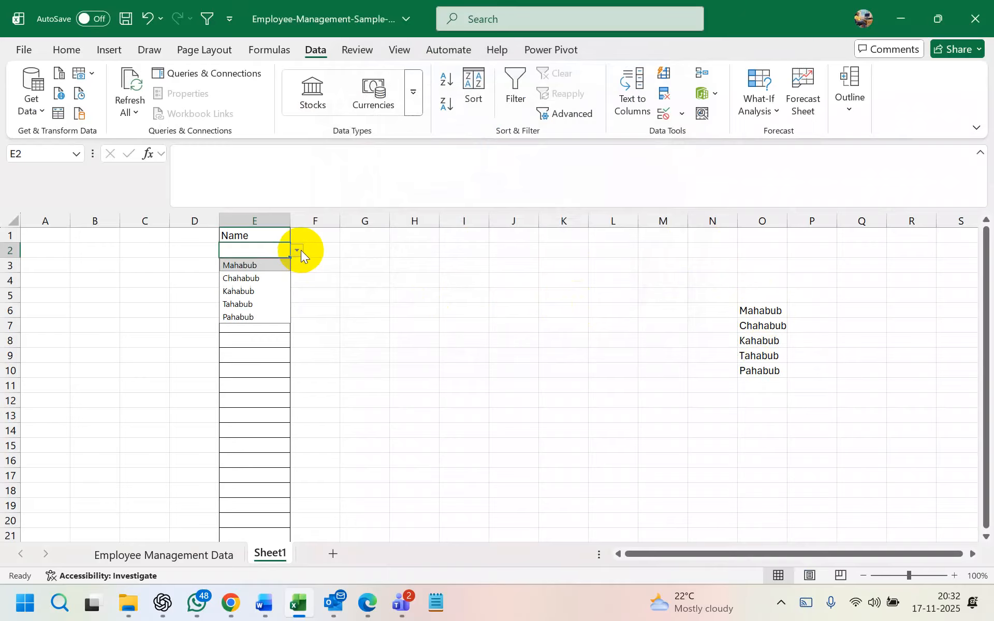
left_click(274, 277)
left_click(295, 252)
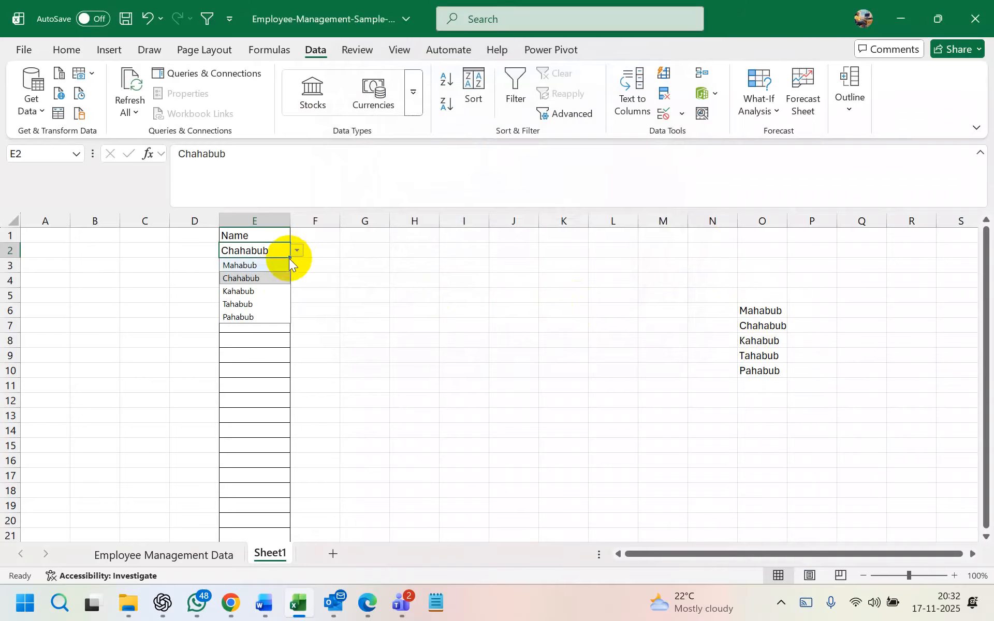
left_click(254, 265)
left_click_drag(290, 258, 289, 388)
key("Delete")
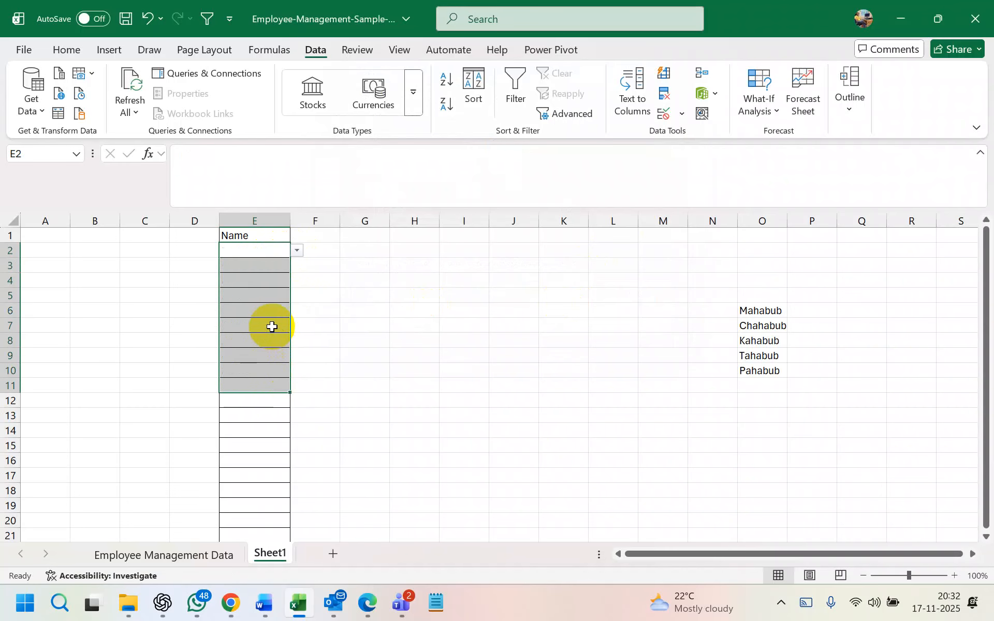
Choose Chahabub for E7 from its dropdown
left_click(272, 327)
left_click(297, 325)
left_click(254, 351)
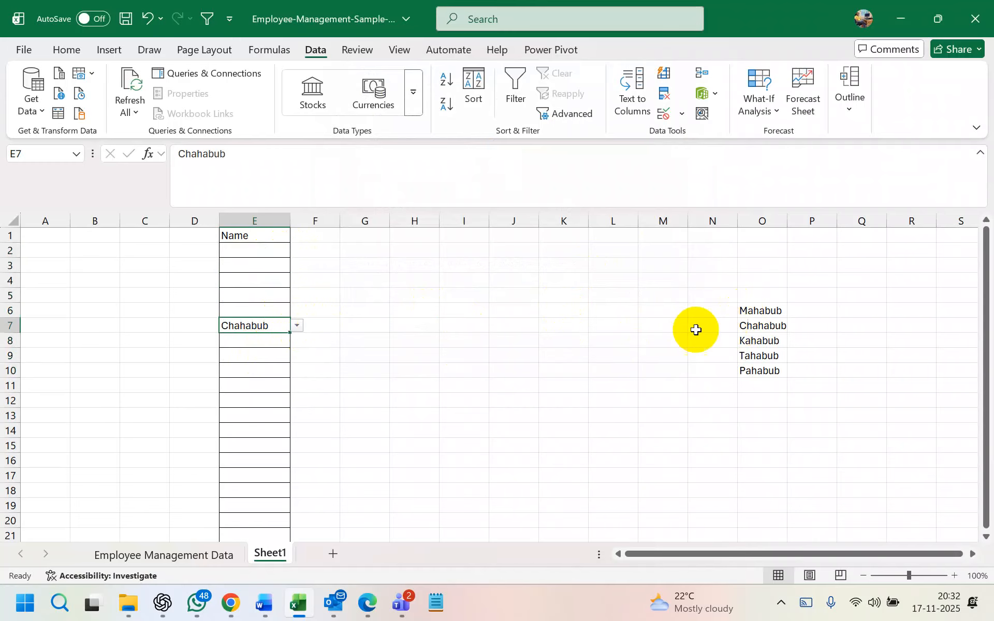
left_click(765, 312)
Change O6 to mALAM and confirm E2's dropdown now lists mALAM first
key("BackSpace")
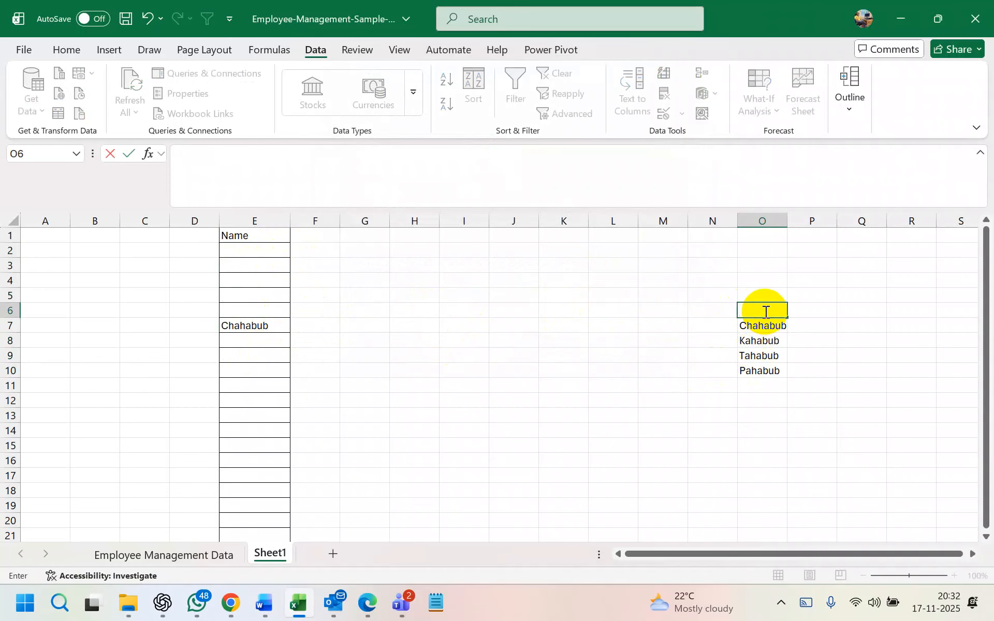
type("mALAM")
key("Return")
left_click(267, 251)
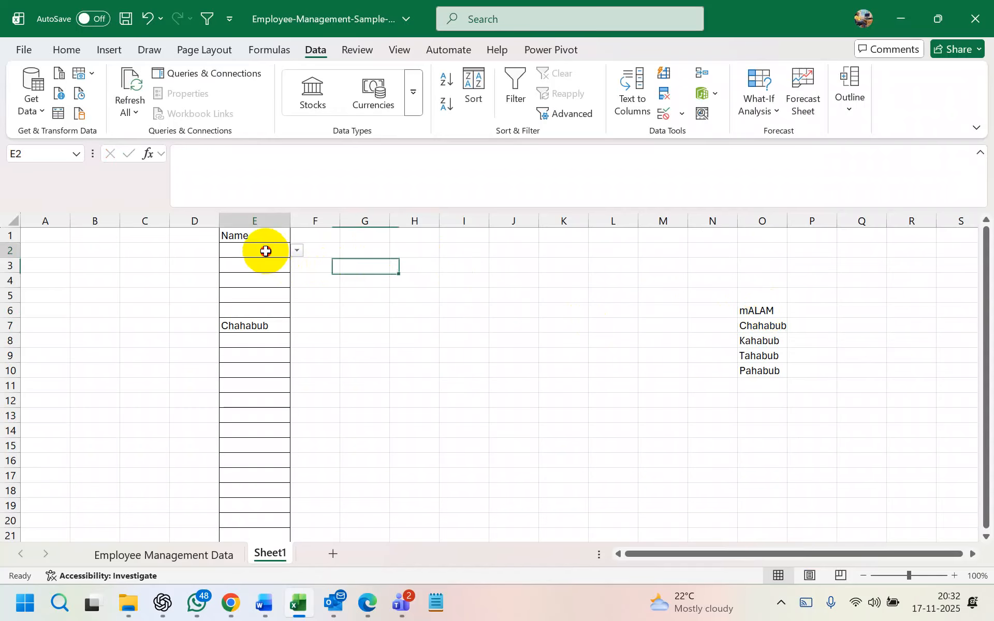
left_click(296, 250)
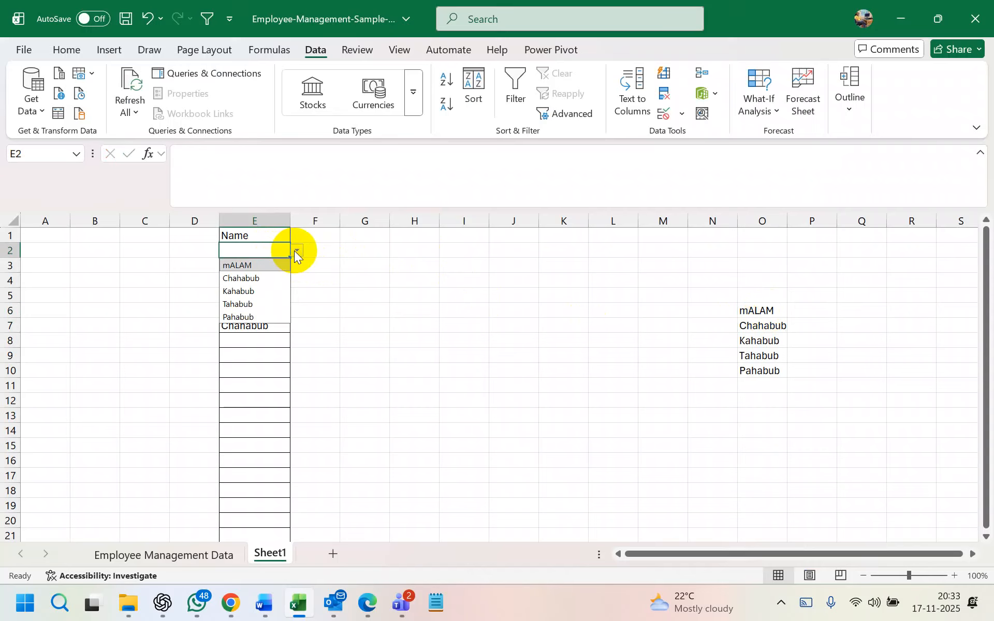
left_click(710, 324)
left_click(760, 219)
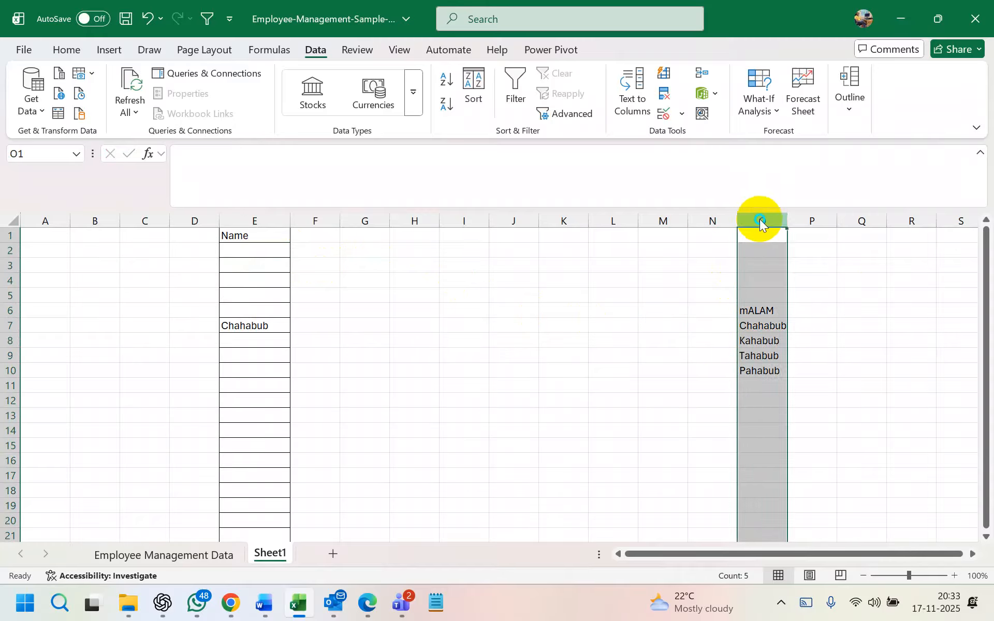
right_click(759, 218)
left_click(811, 400)
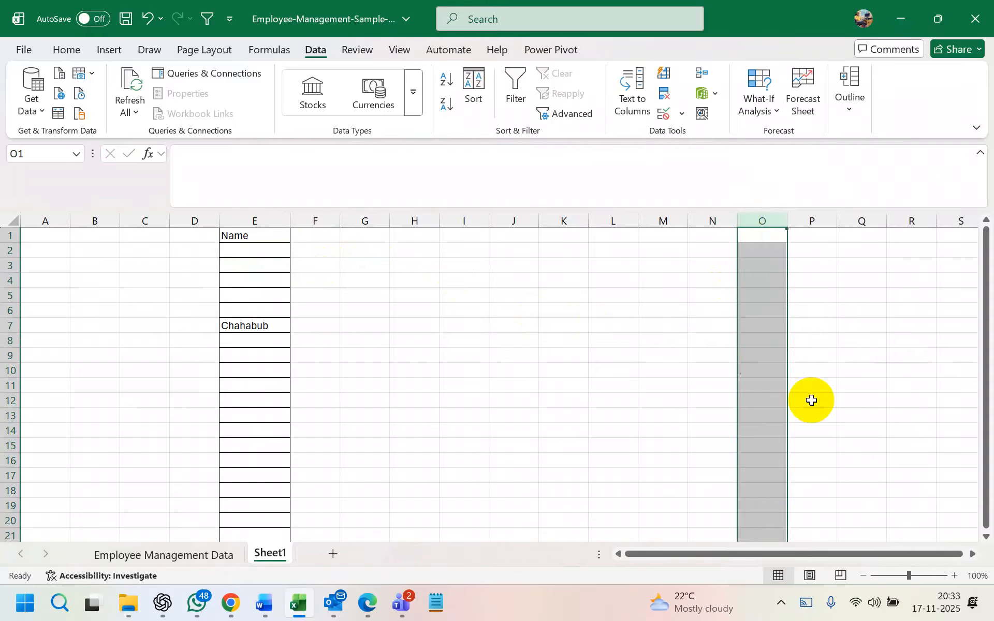
left_click(518, 369)
left_click(288, 266)
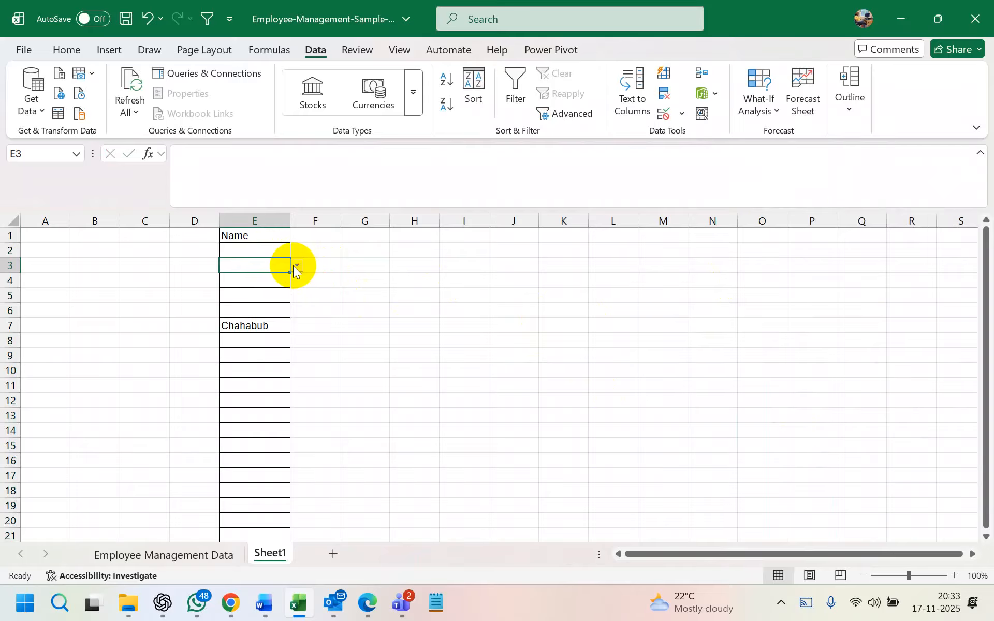
left_click(359, 264)
left_click(267, 234)
left_click_drag(267, 234, 263, 323)
key("Delete")
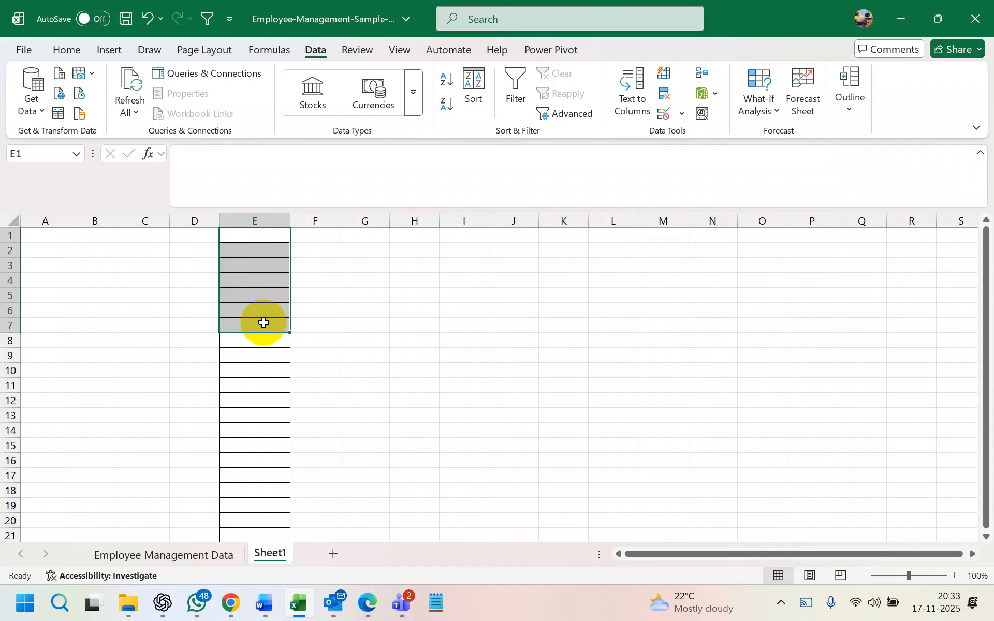
left_click(672, 322)
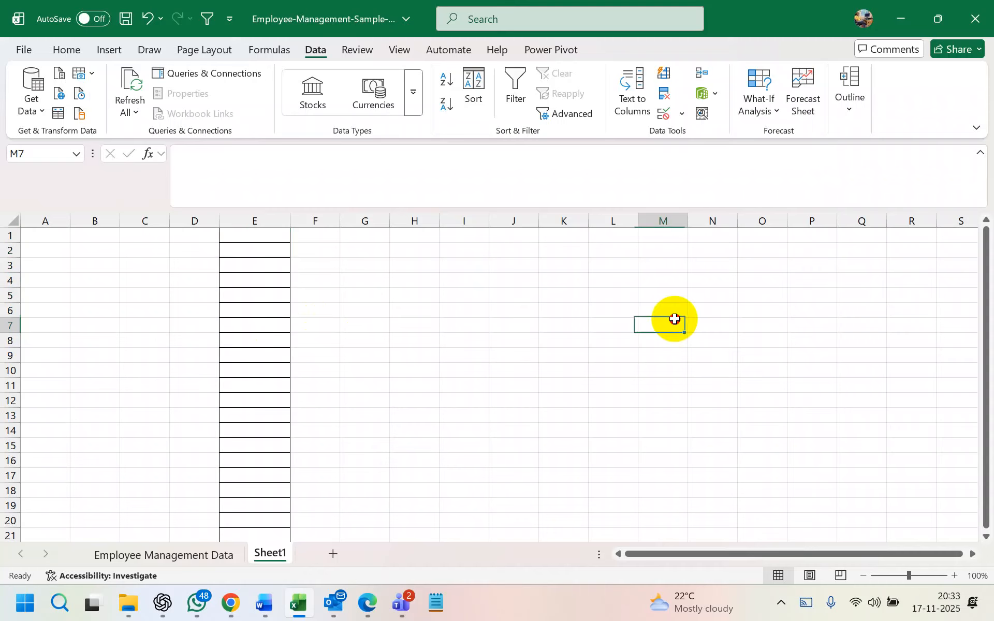
left_click(643, 260)
left_click_drag(643, 258, 660, 467)
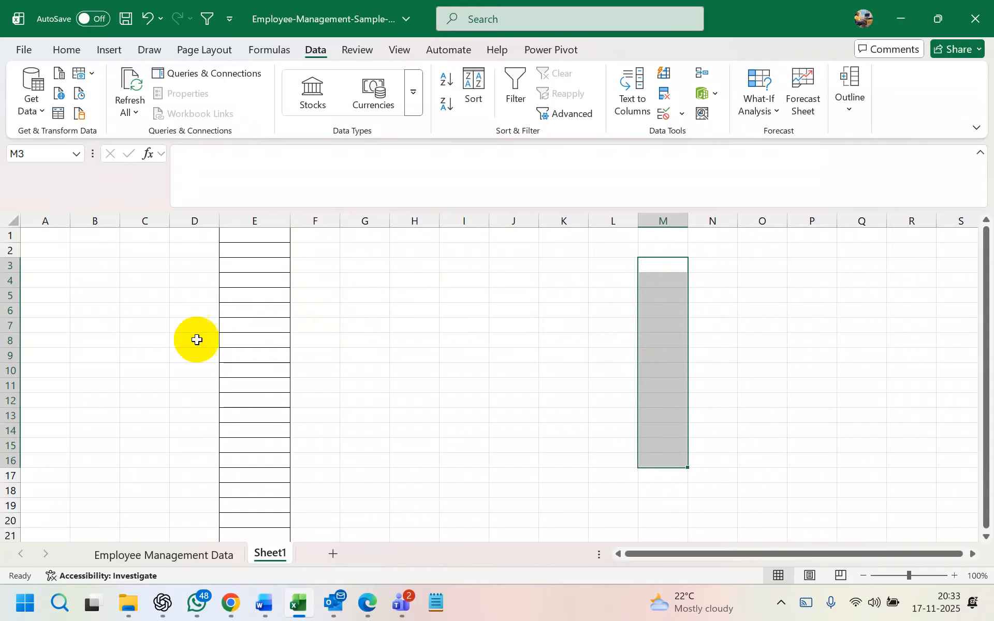
left_click(262, 280)
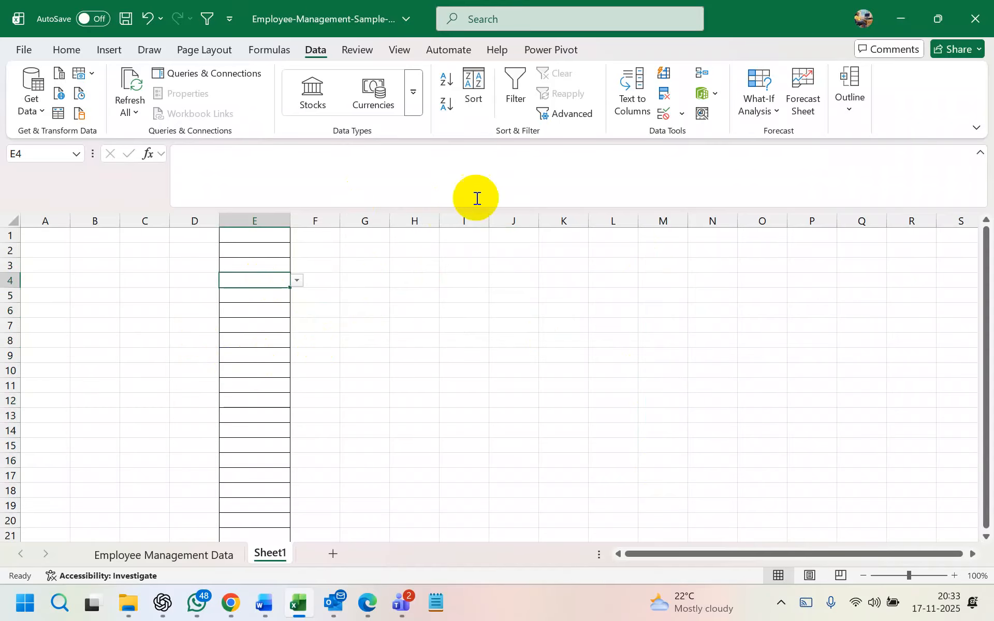
left_click(668, 112)
left_click(407, 213)
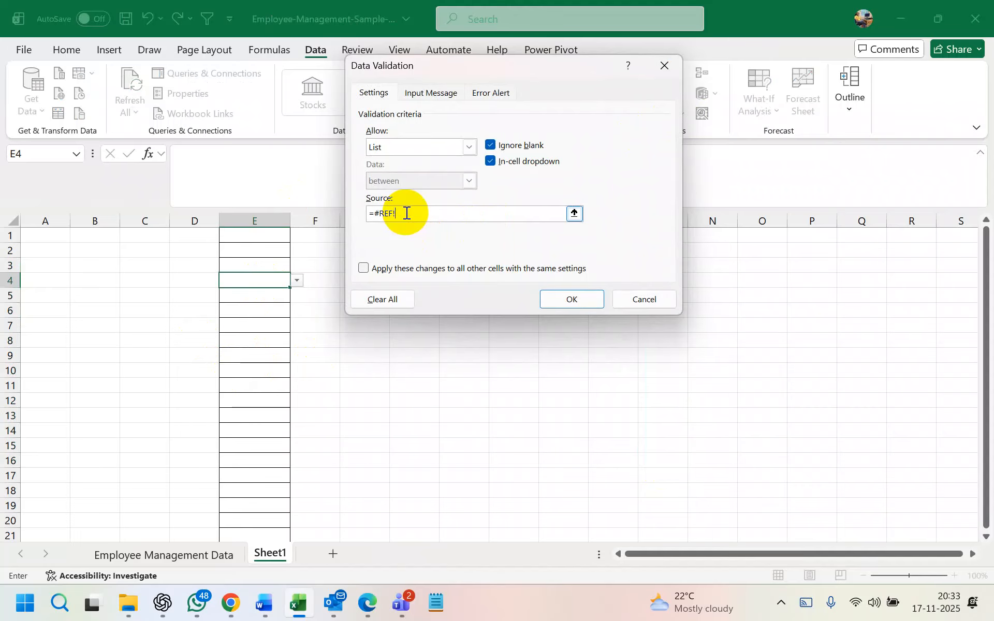
key("BackSpace")
key("BackSpace")
key("BackSpace")
key("BackSpace")
key("BackSpace")
key("BackSpace")
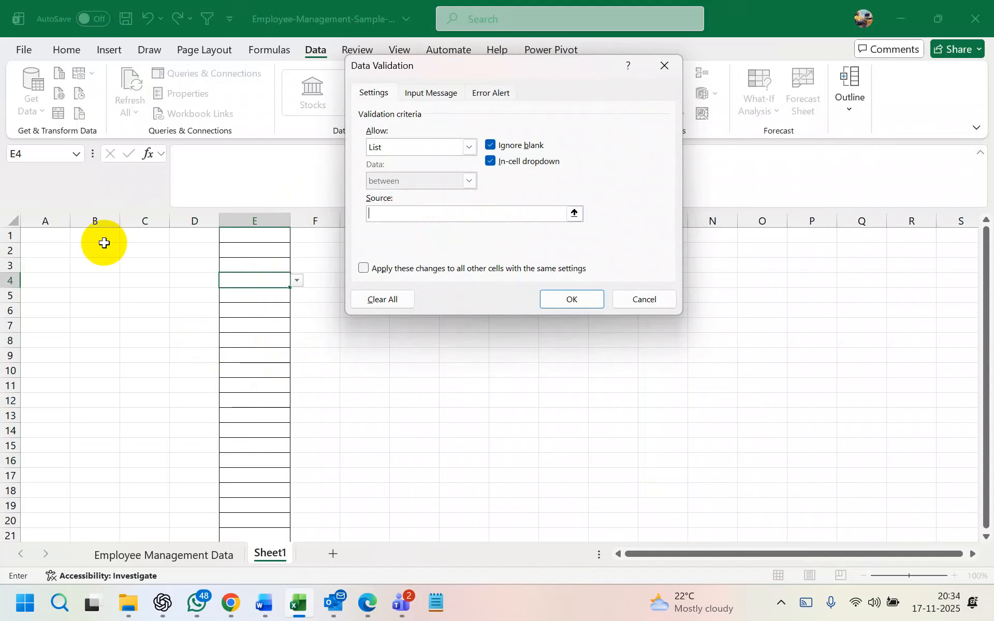
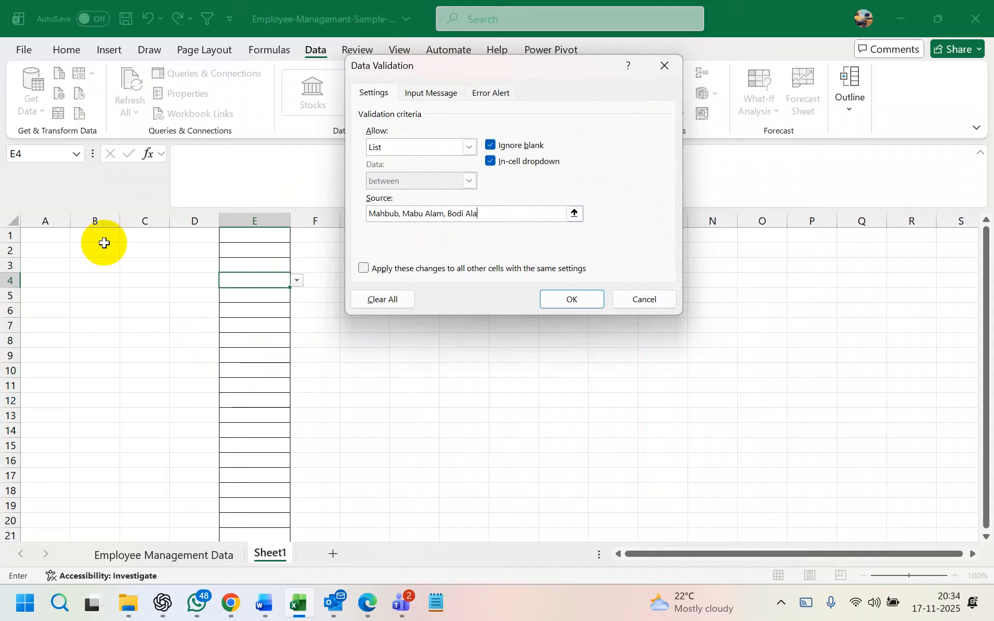
left_click(566, 296)
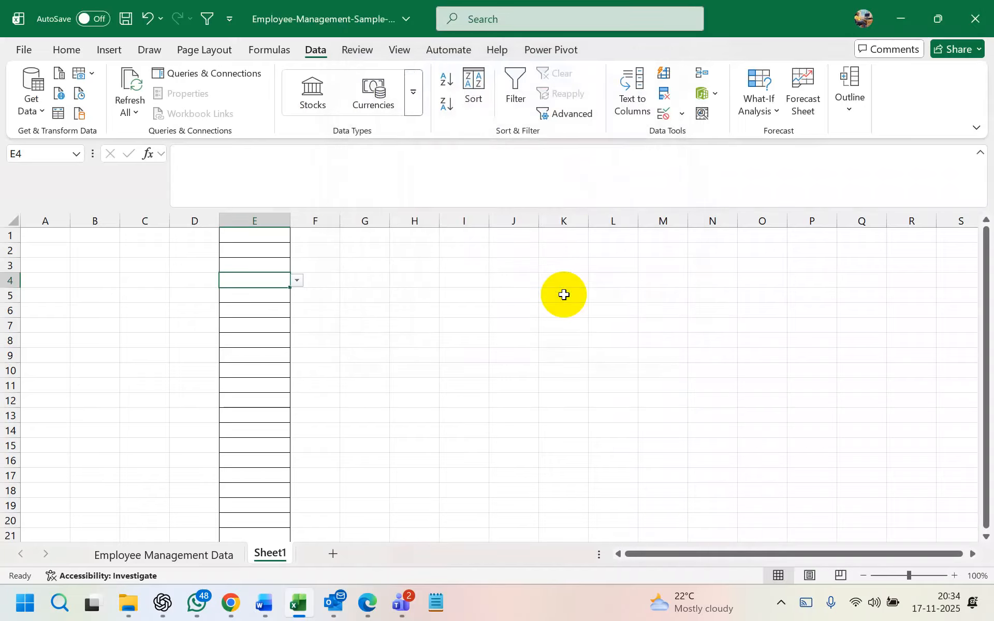
Pick names from E4's dropdown, fill down to row 15, then clear E4:E15
left_click(294, 282)
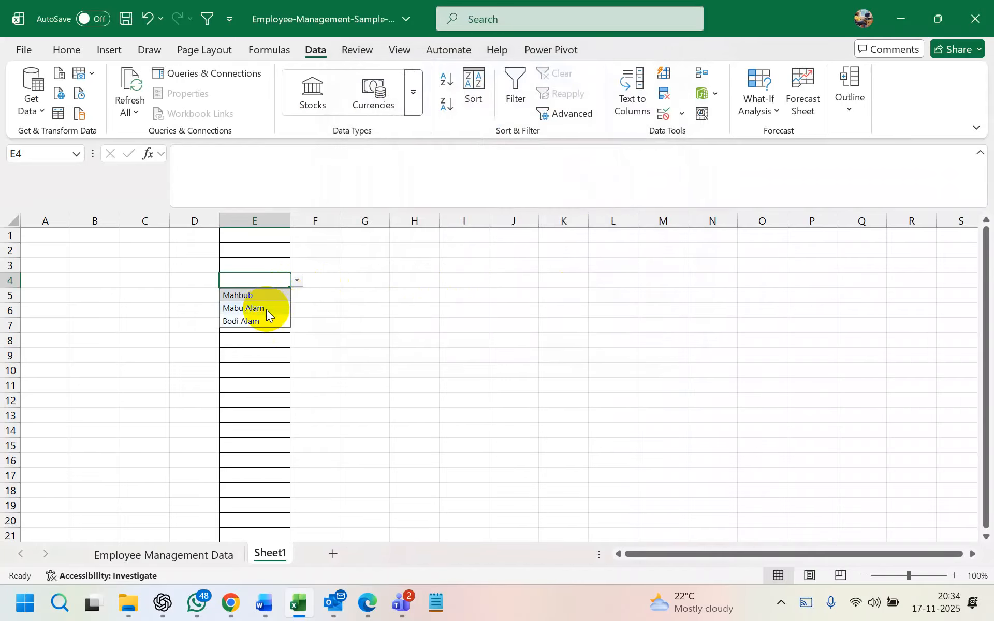
left_click(266, 309)
left_click(264, 315)
left_click(275, 285)
left_click(295, 282)
left_click(277, 295)
left_click_drag(288, 287, 280, 448)
key("Delete")
Enter kam in E5, see it rejected, then enter the allowed name mahbub
left_click(276, 294)
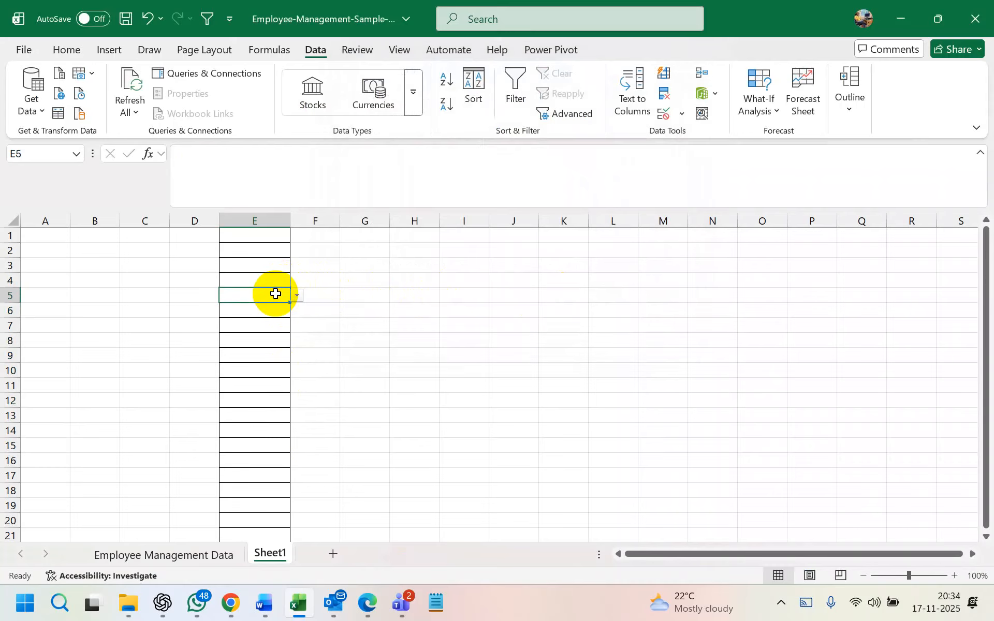
type("kam")
key("Return")
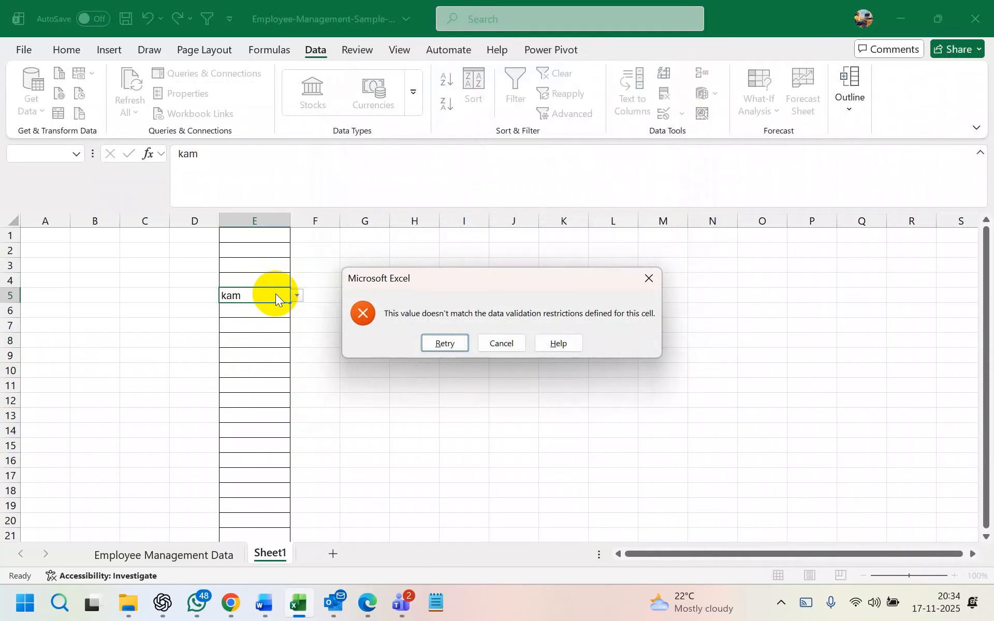
left_click(464, 342)
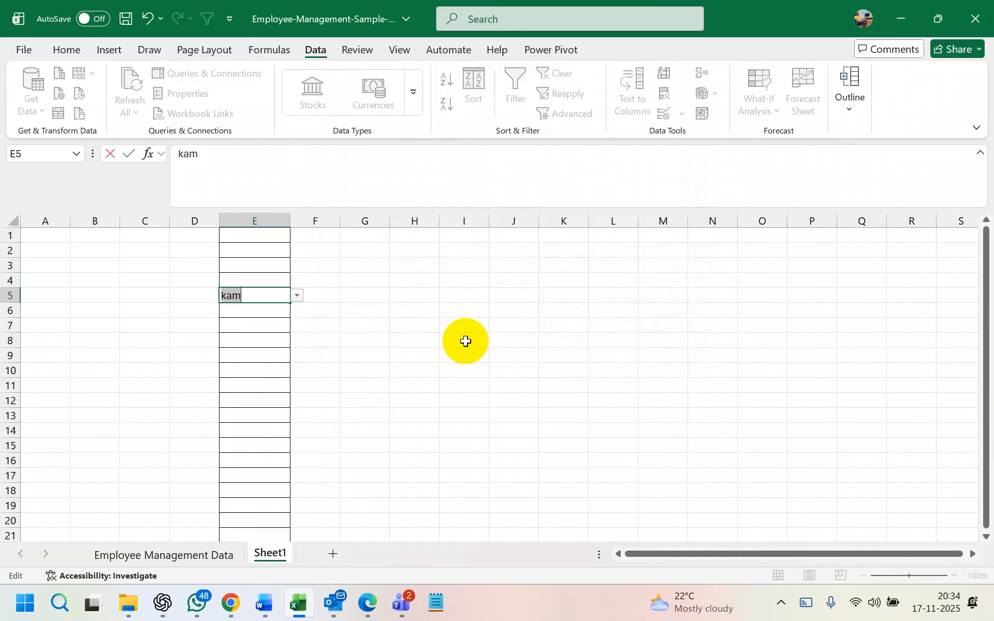
key("BackSpace")
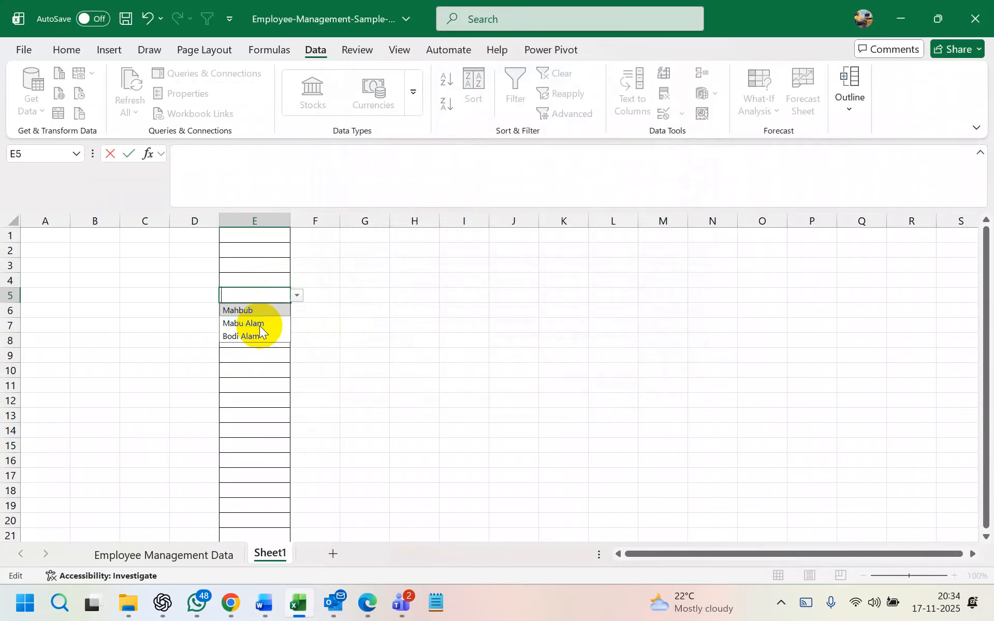
left_click(255, 295)
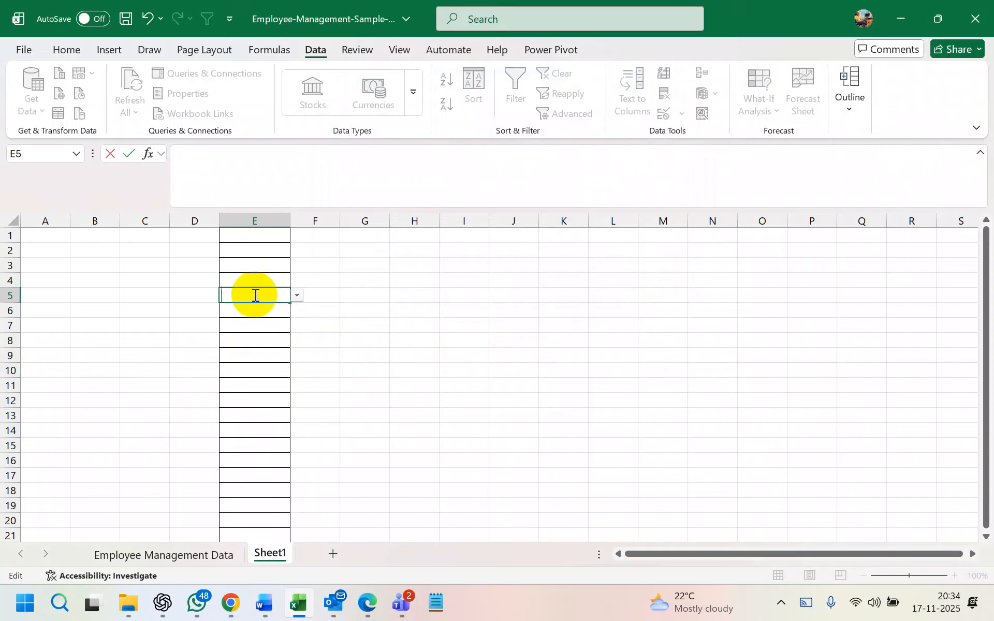
type("ma")
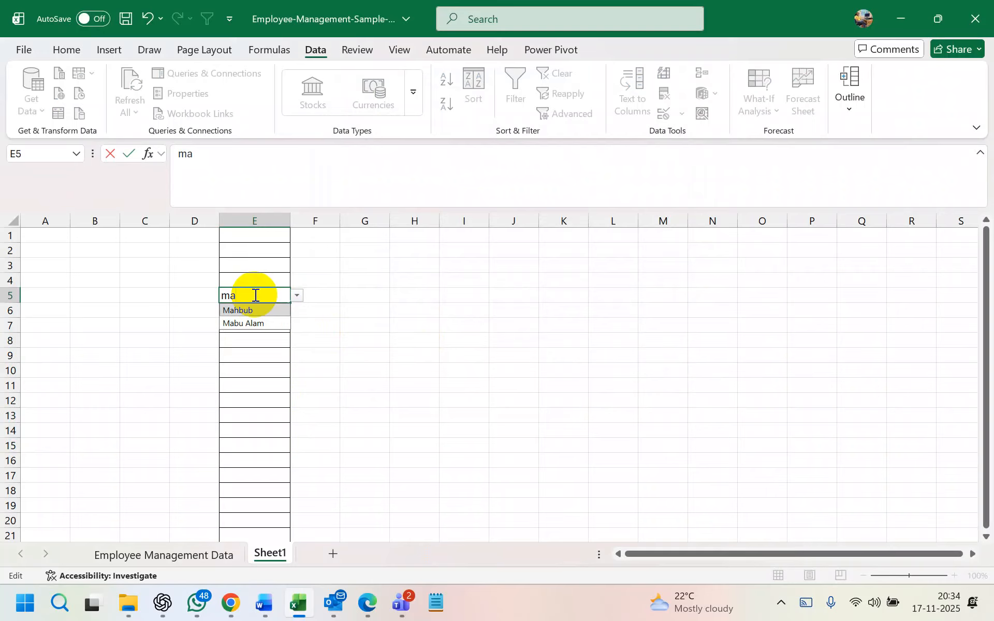
type("hbub")
key("Return")
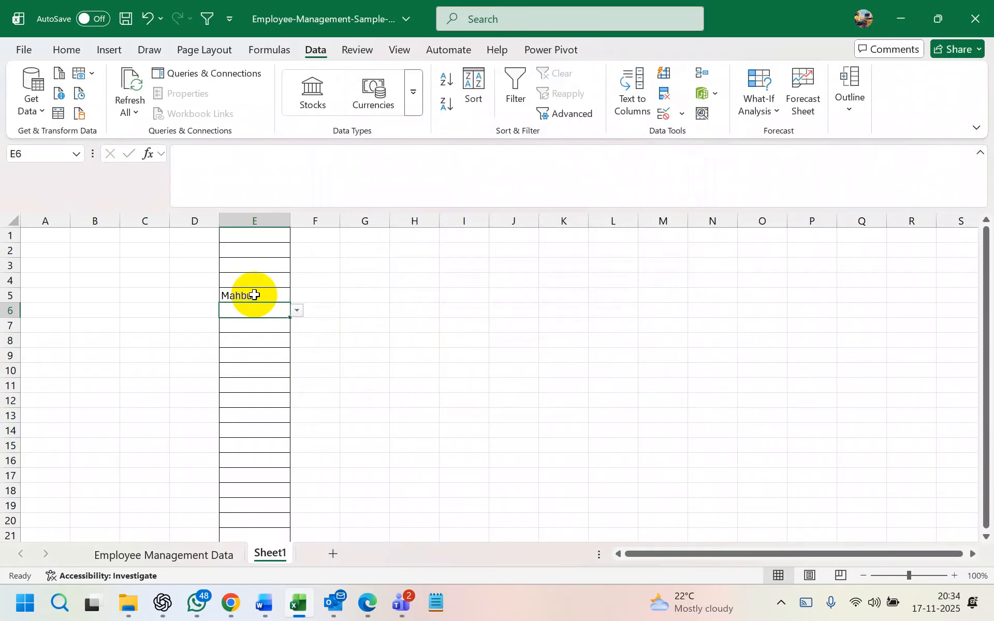
left_click(253, 294)
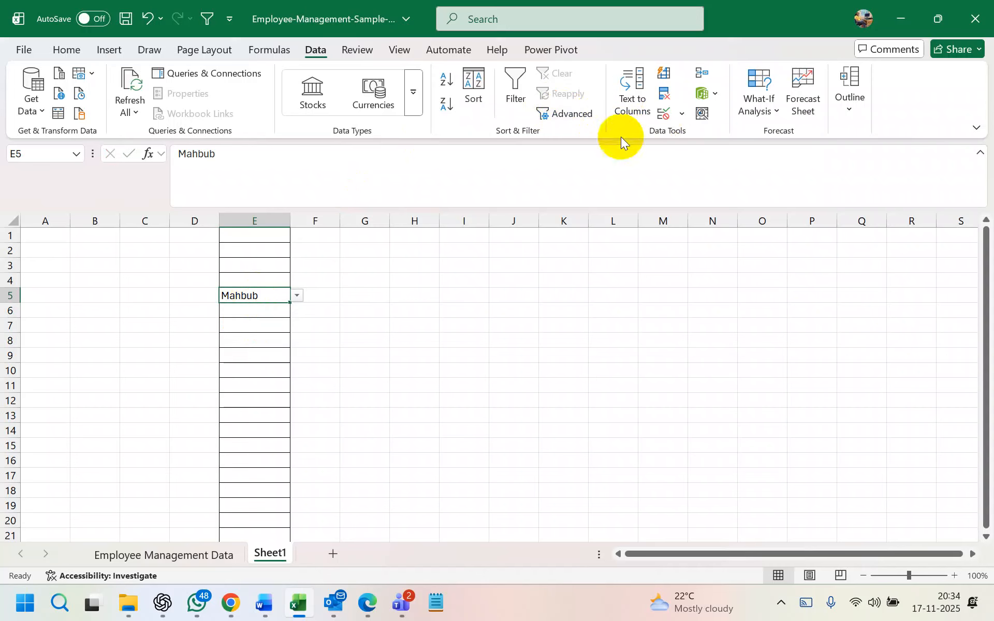
Enter Salim in K3 and a corrected second name in K4
left_click(246, 355)
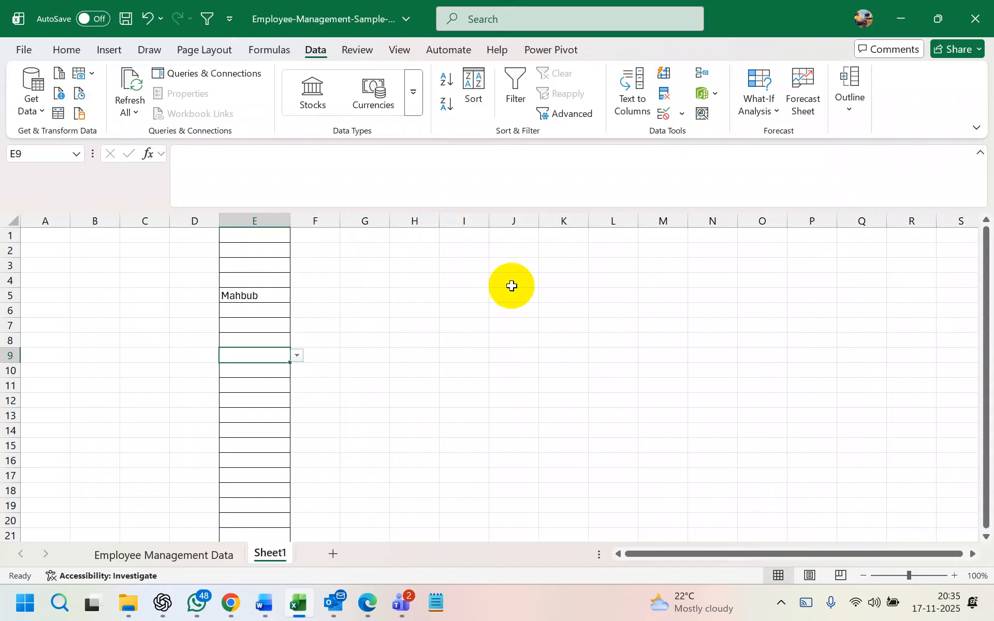
left_click(579, 269)
type("Mahbub")
key("BackSpace")
key("BackSpace")
key("BackSpace")
key("BackSpace")
key("BackSpace")
key("BackSpace")
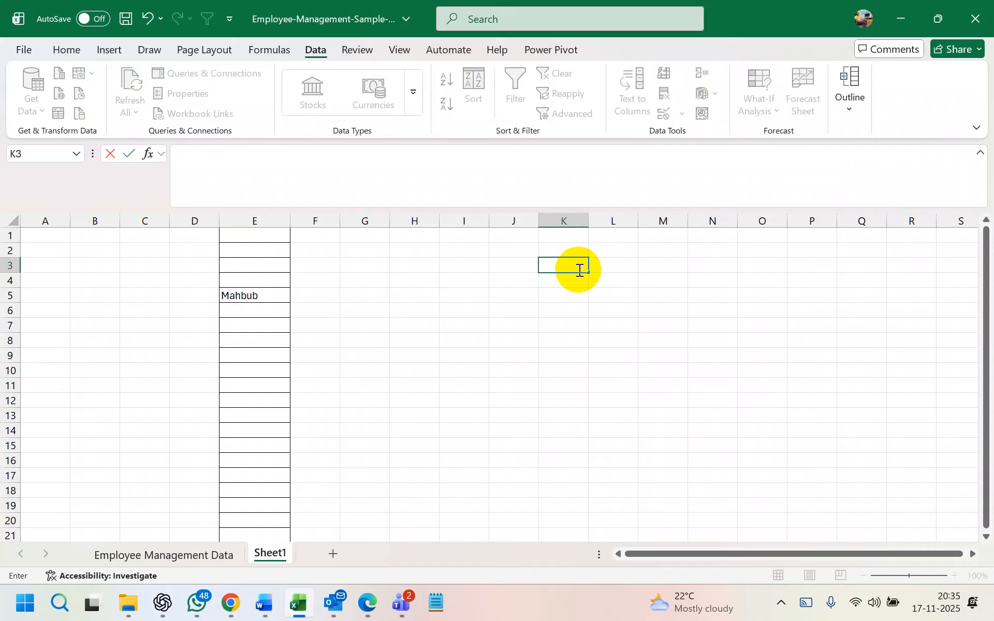
type("Salim")
key("Return")
type("Mahbub")
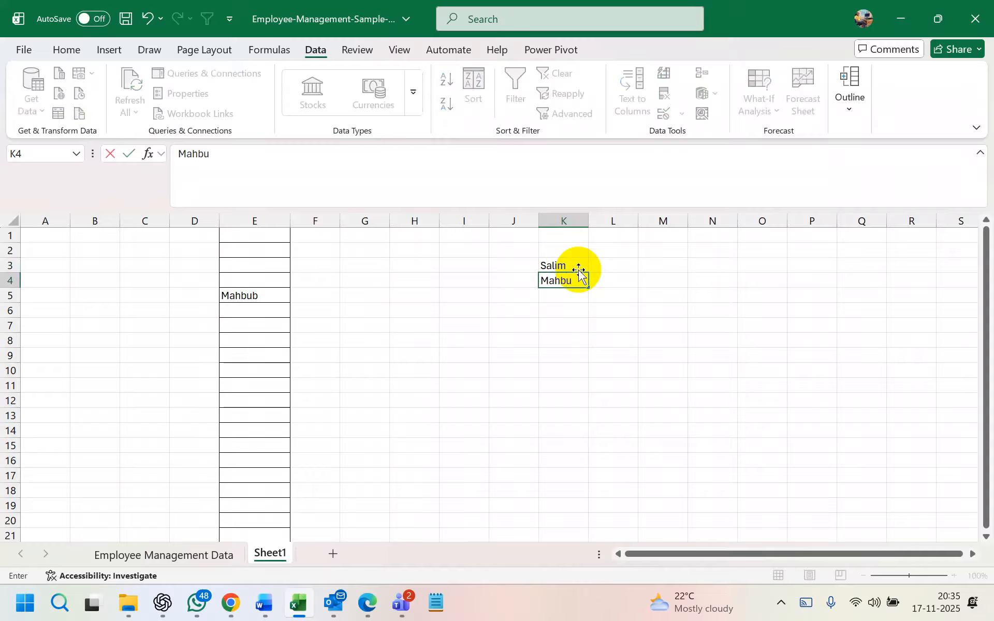
key("BackSpace")
key("BackSpace")
key("BackSpace")
type("abub")
key("Return")
Add Prodip in K5 and I Love You in K6
type("Prodip")
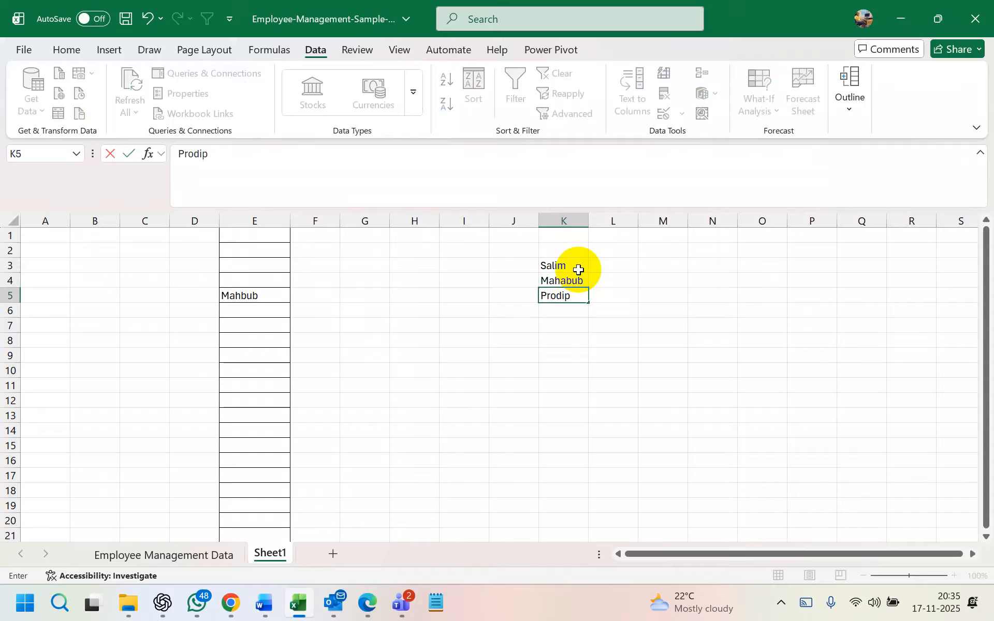
key("Return")
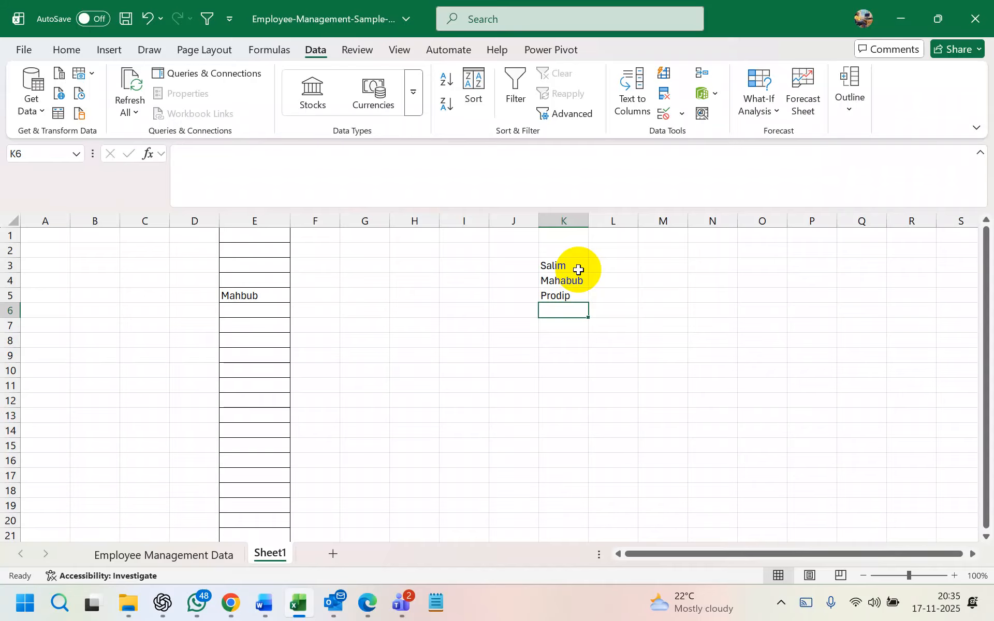
type("I Lo")
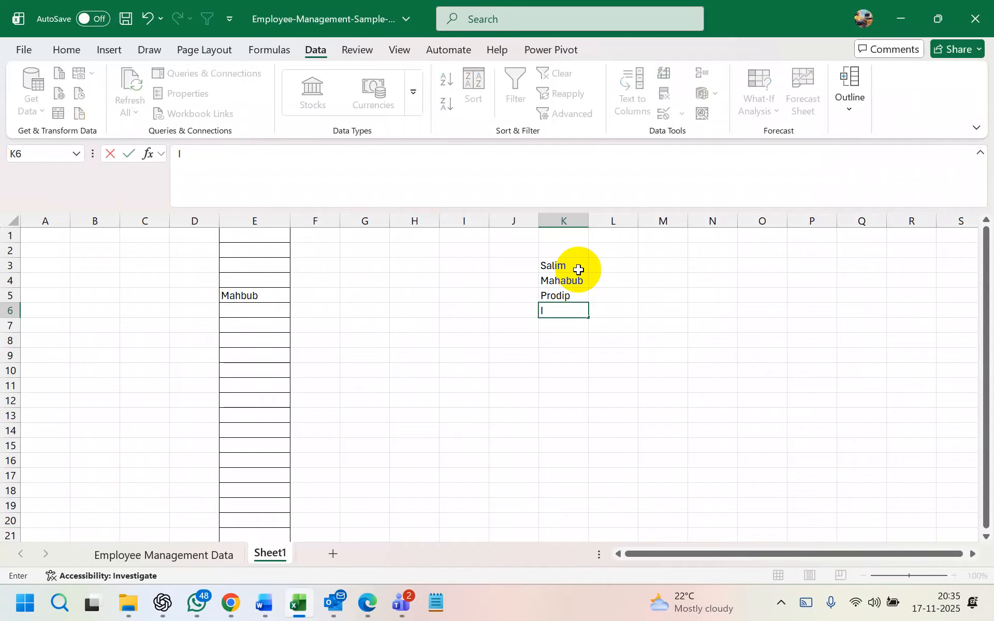
key("BackSpace")
type("ove You")
key("Return")
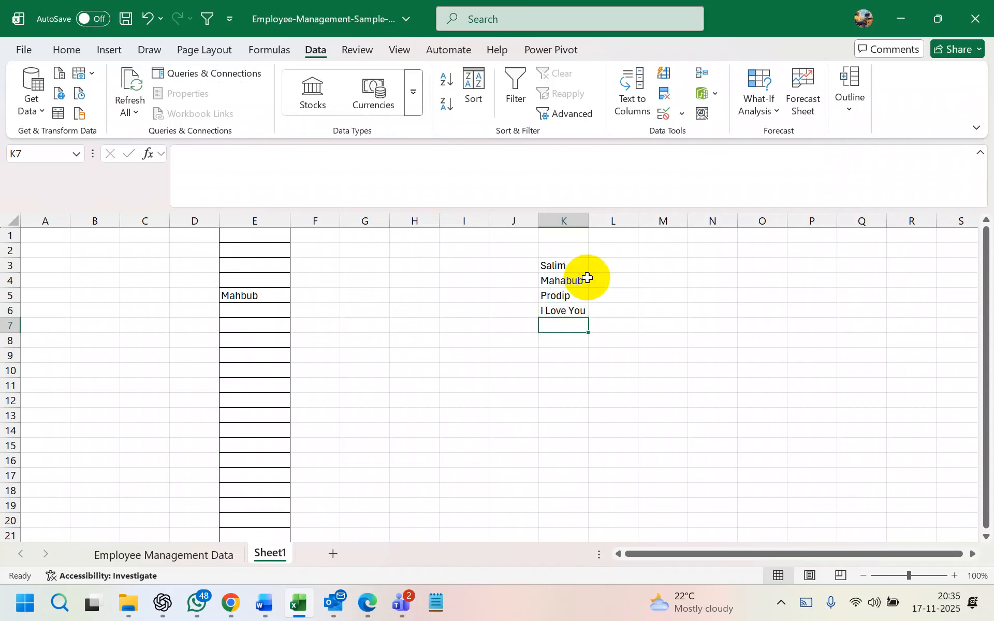
scroll(590, 277, "up", 2)
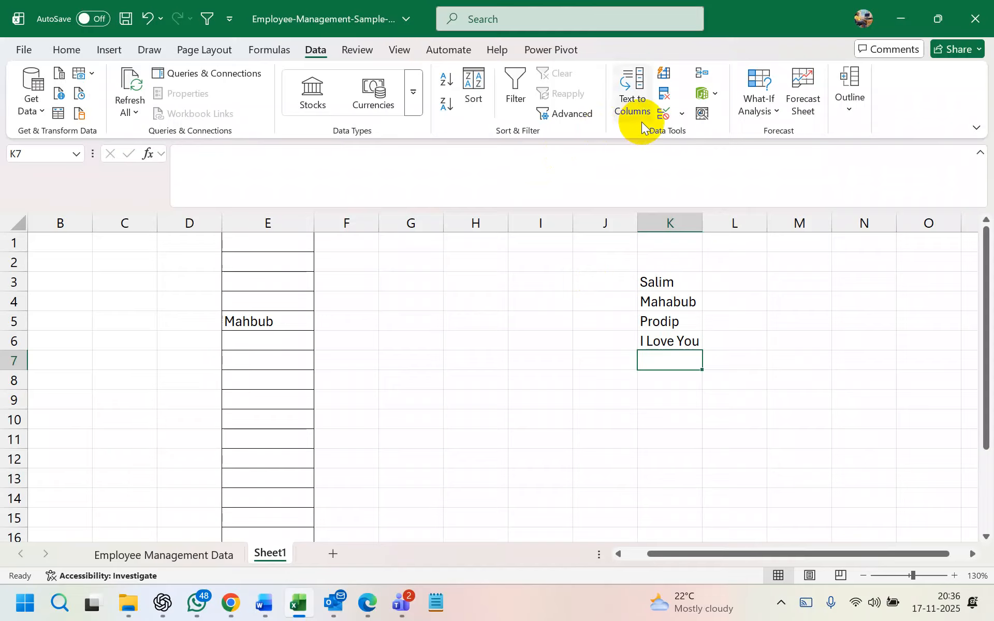
Open Data Validation for K7 and leave Allow set to Any value
left_click(680, 114)
left_click(702, 136)
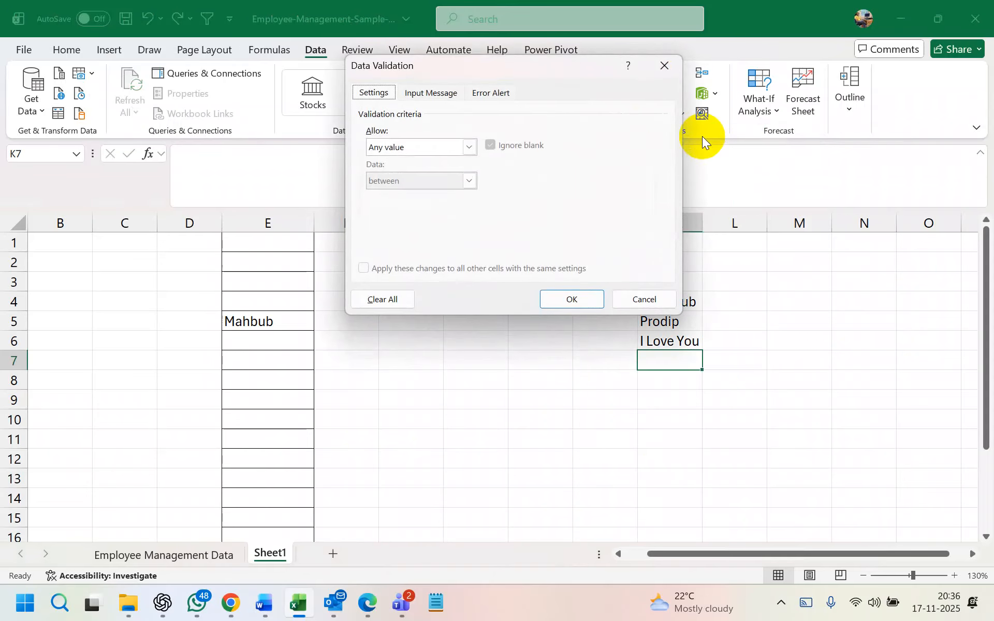
left_click(469, 148)
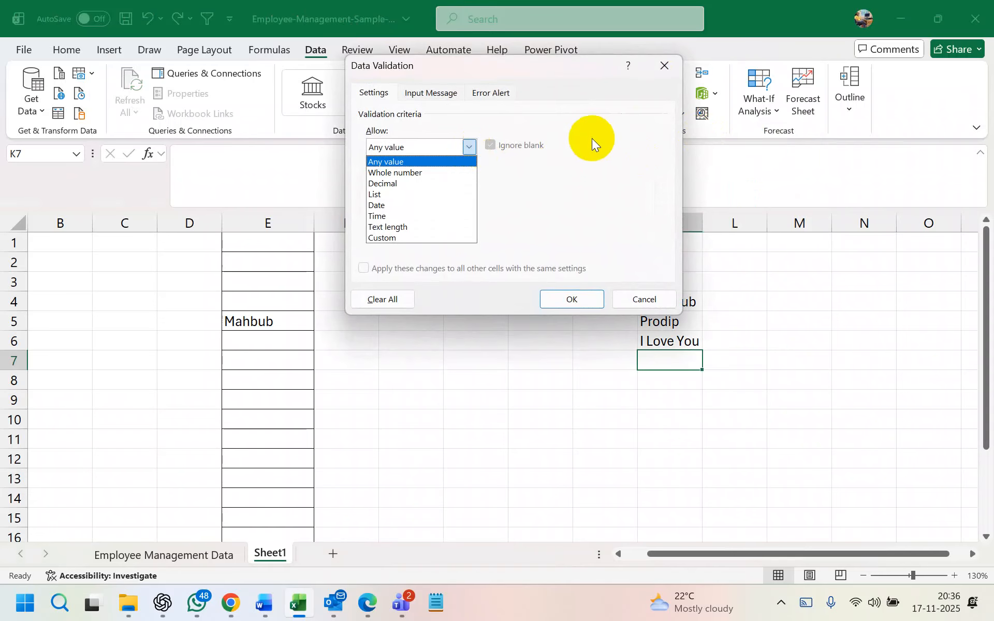
left_click(594, 132)
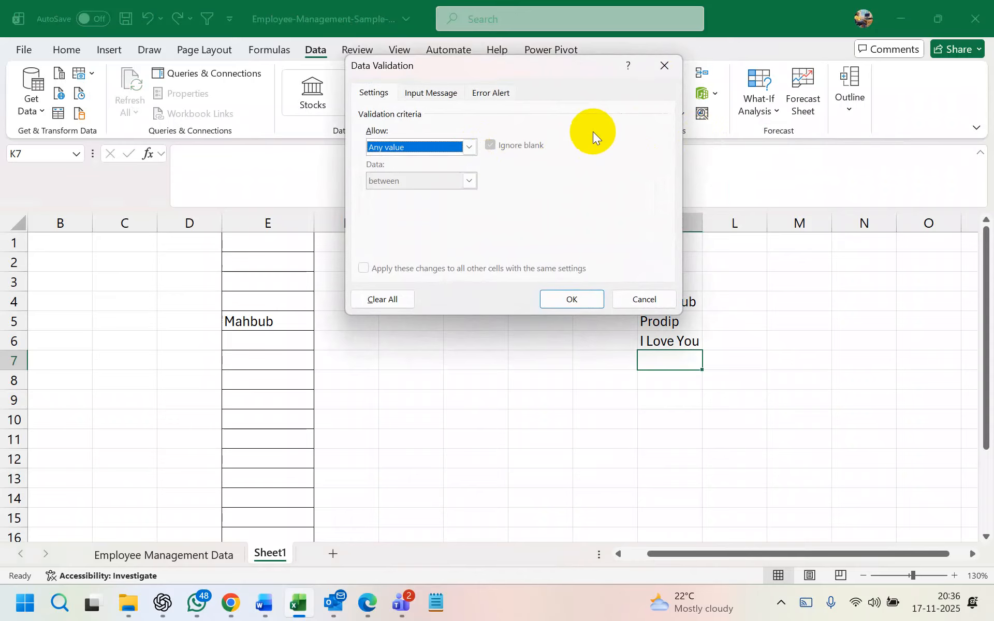
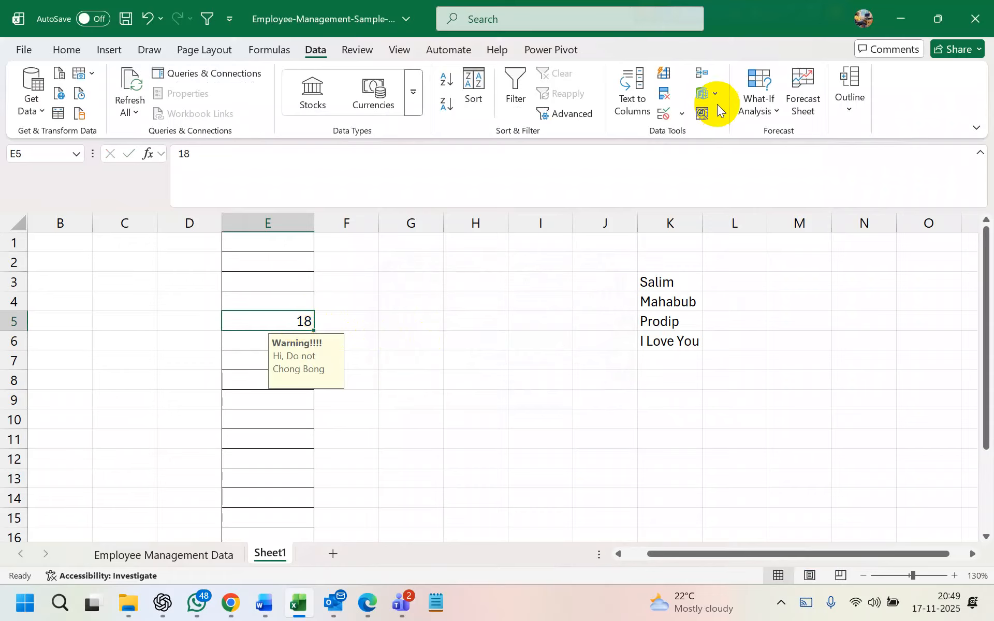
Set E5's validation to allow Date values with the not equal to comparison
left_click(725, 134)
left_click(468, 149)
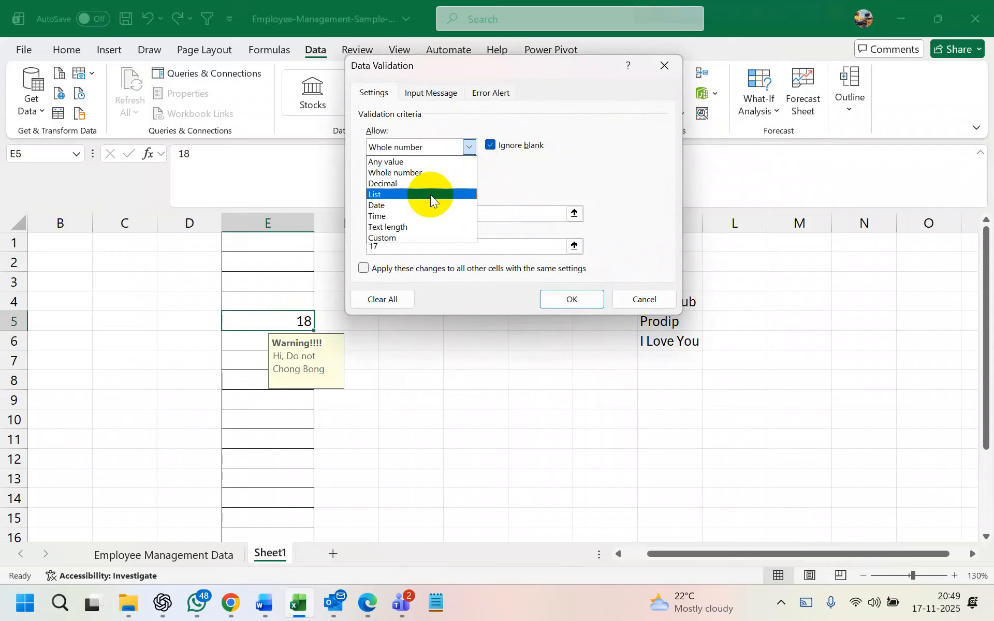
left_click(421, 206)
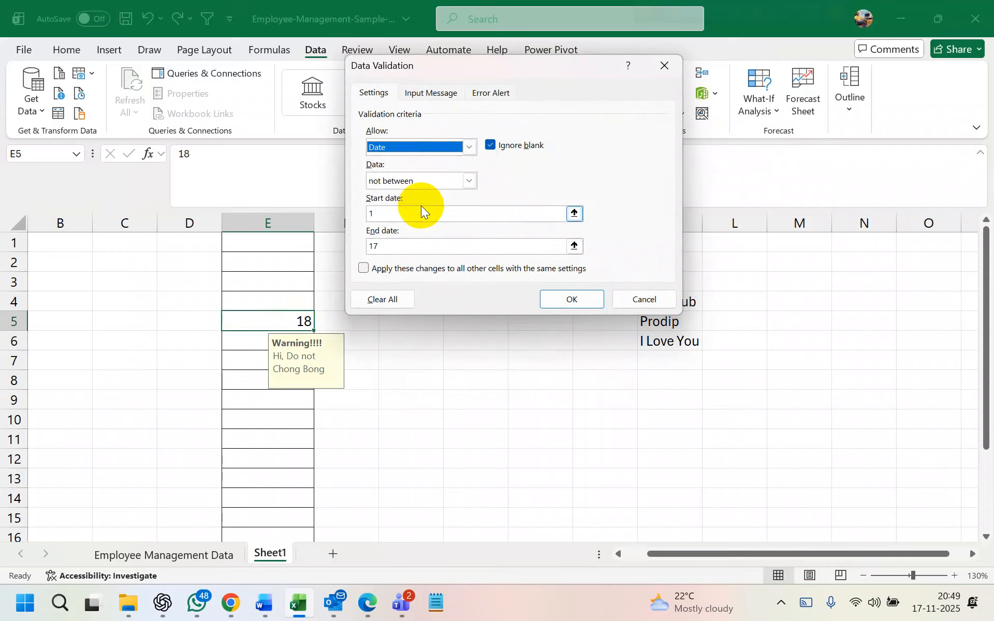
left_click(469, 181)
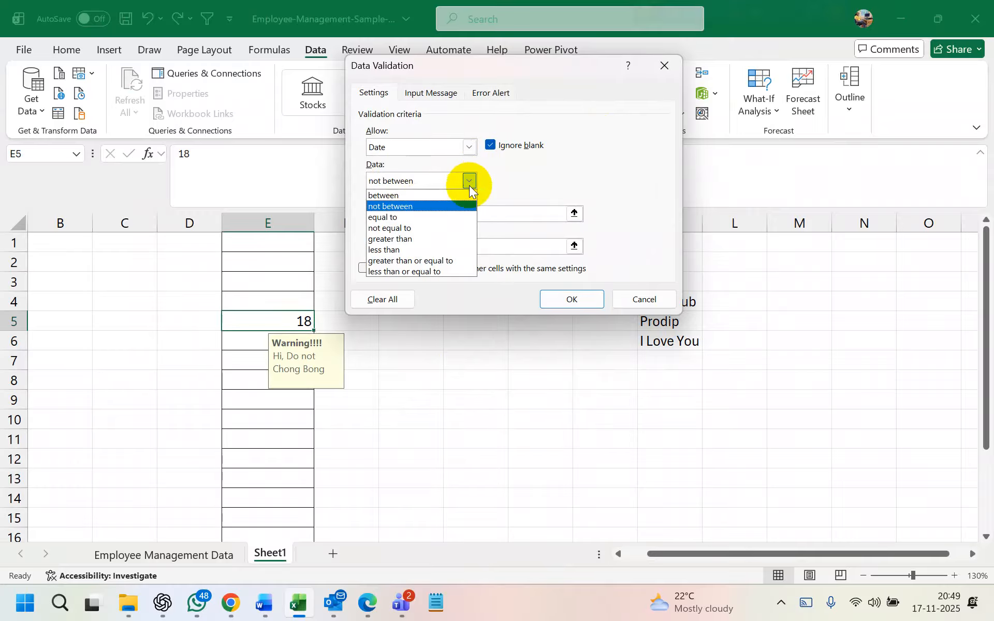
left_click(420, 219)
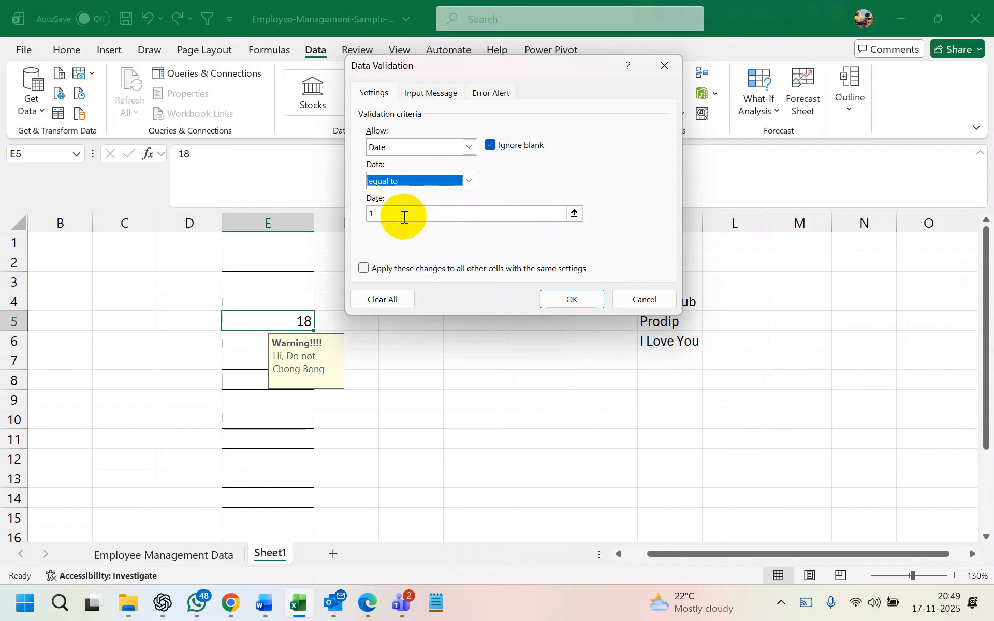
left_click(465, 182)
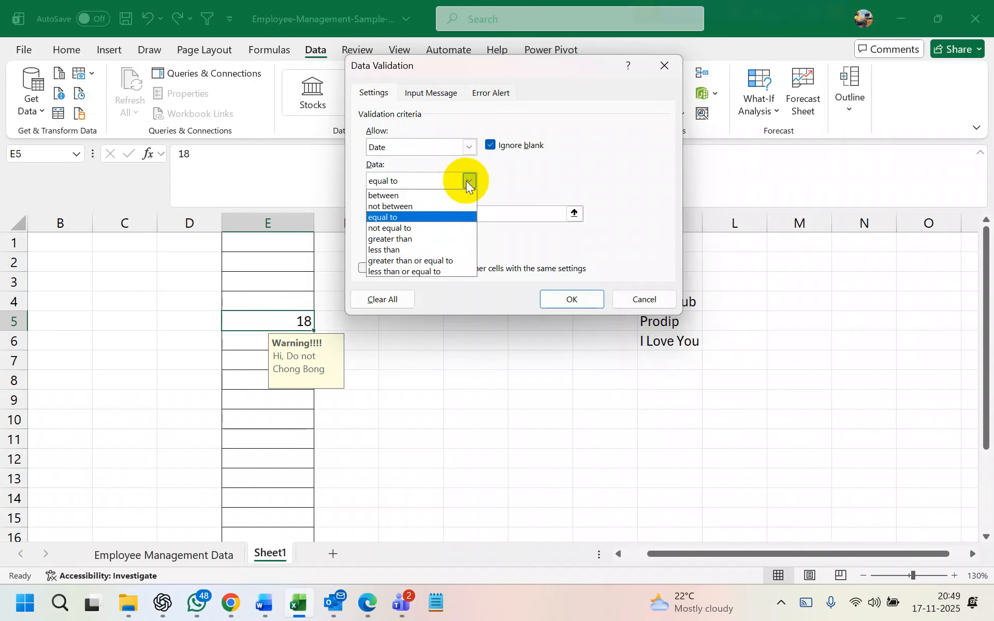
left_click(413, 228)
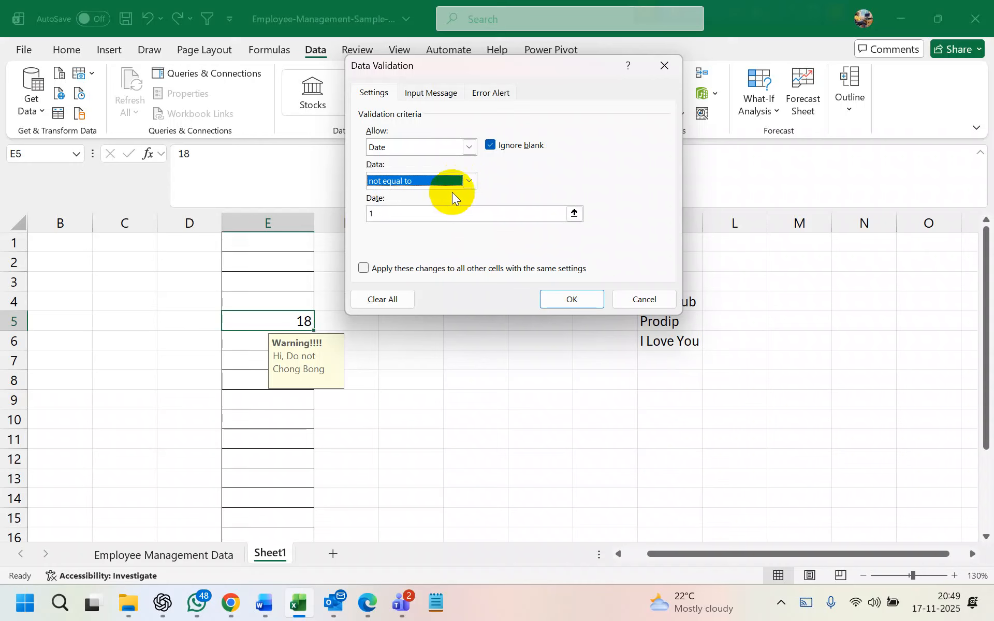
left_click(468, 181)
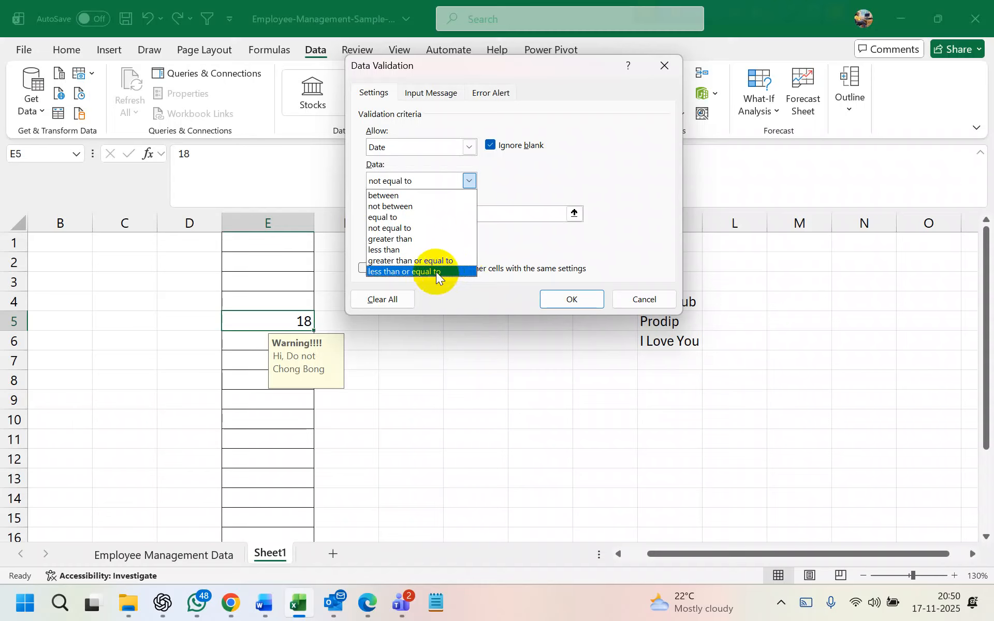
left_click(469, 149)
left_click(470, 149)
Try Time, then Custom as the allowed type, clearing the leftover 1 and dismissing the missing-formula warnings
left_click(420, 213)
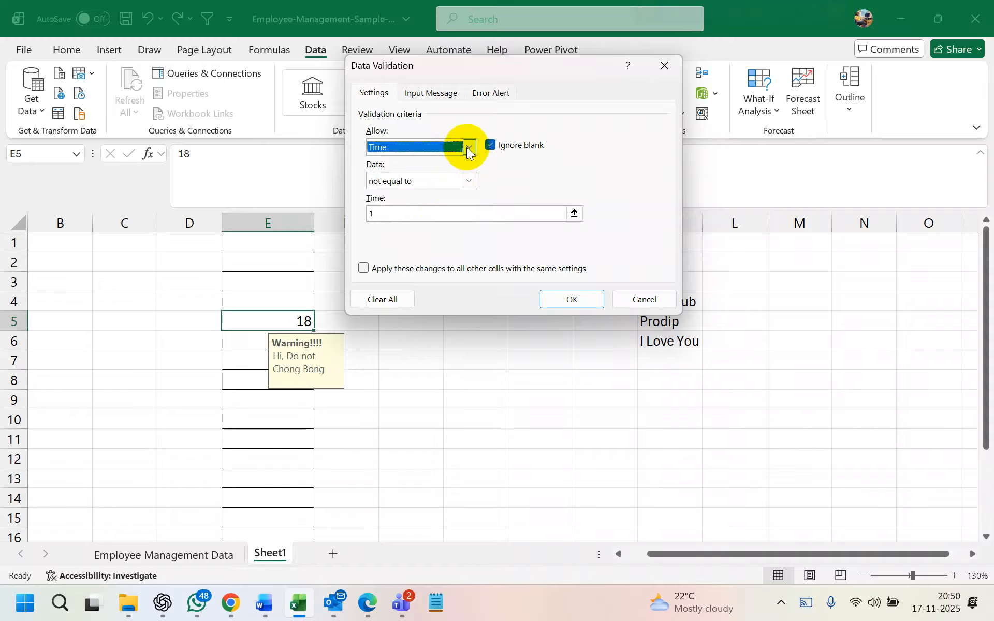
left_click(467, 147)
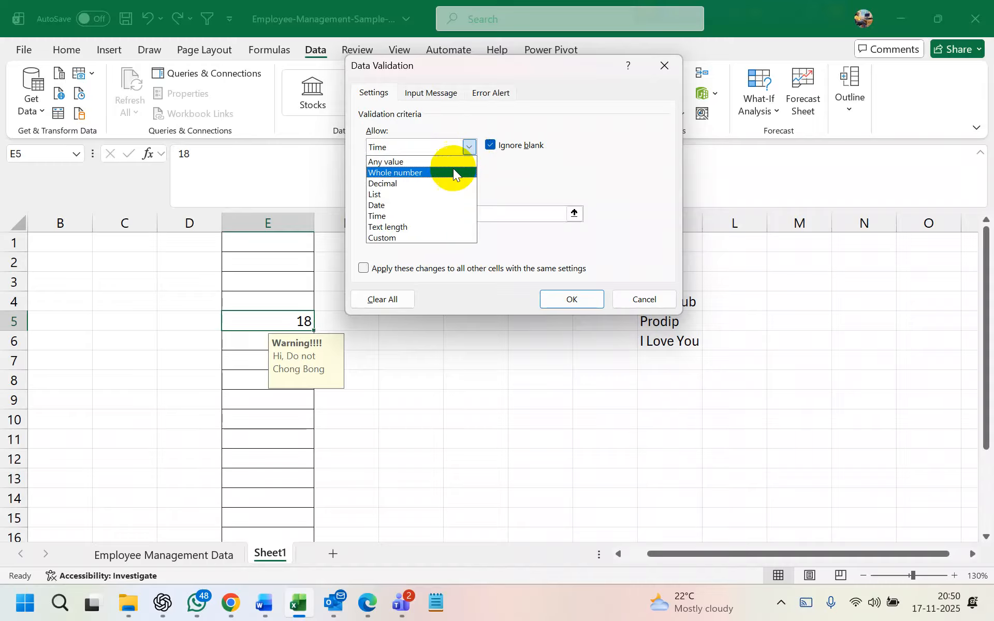
left_click(426, 238)
left_click(427, 214)
key("BackSpace")
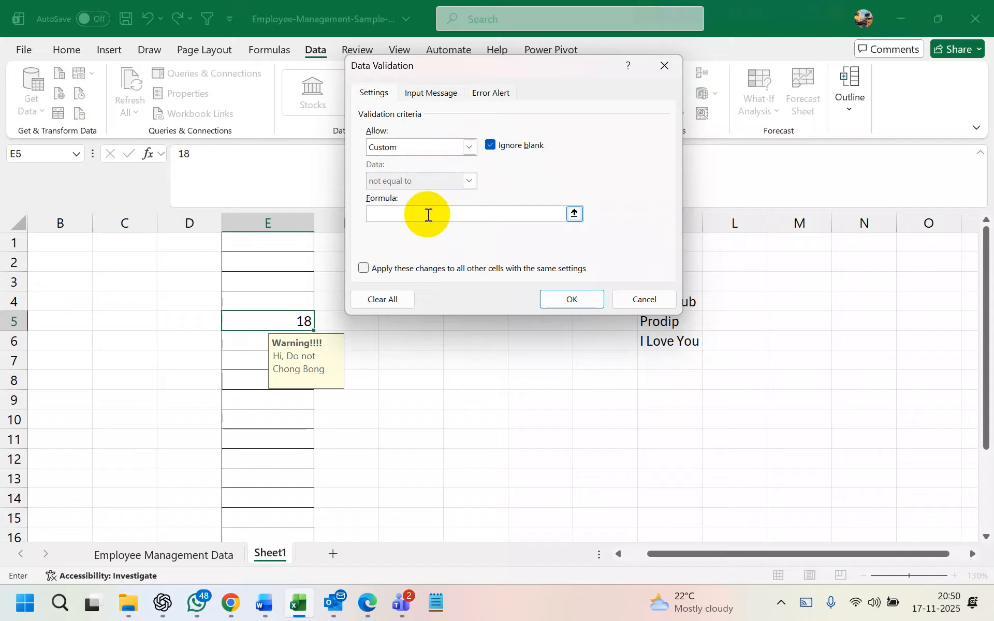
left_click(409, 214)
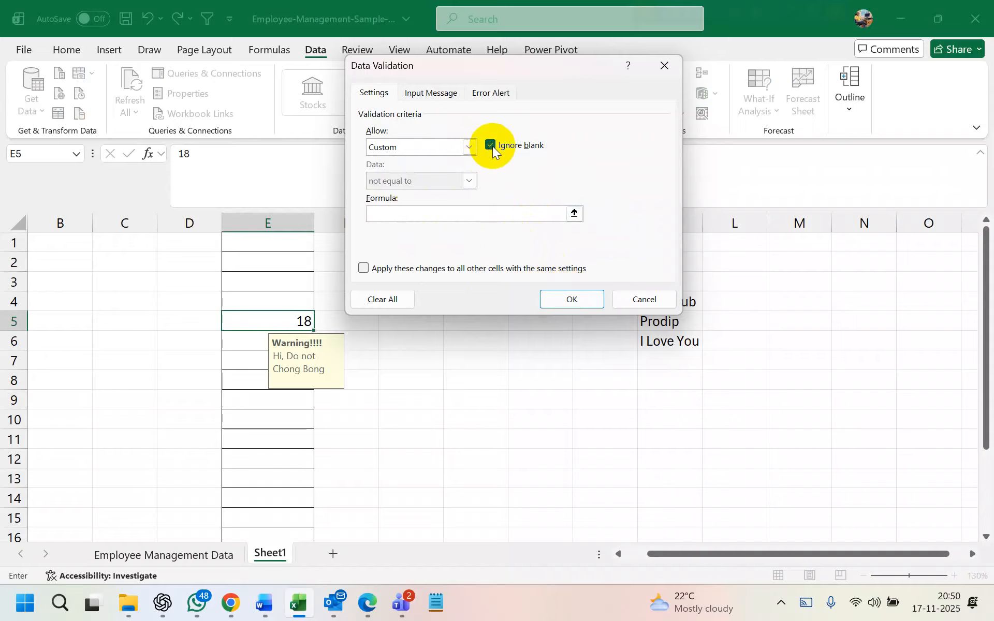
left_click(424, 97)
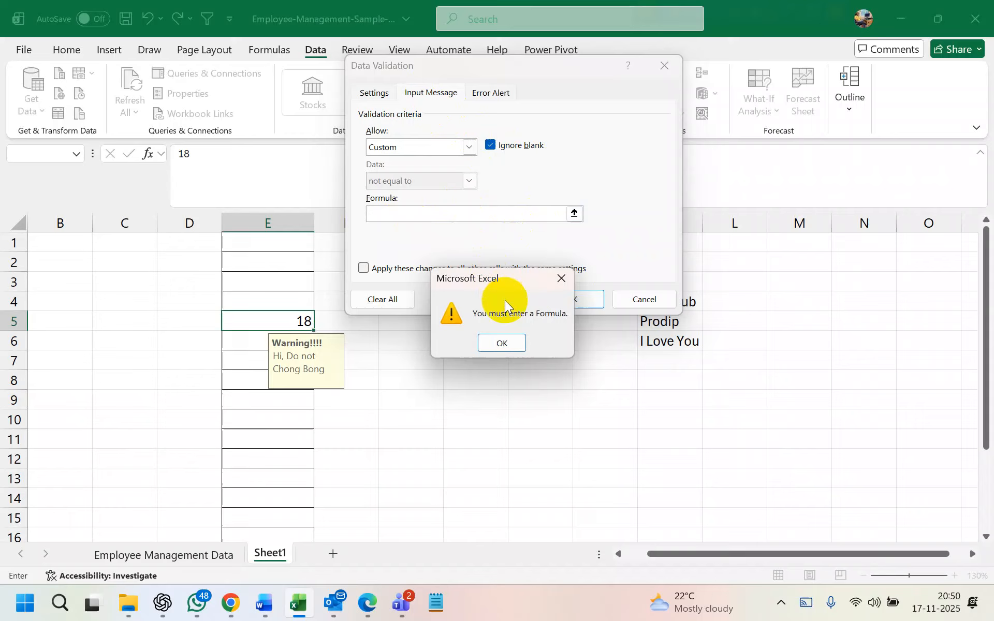
left_click(511, 342)
left_click(484, 92)
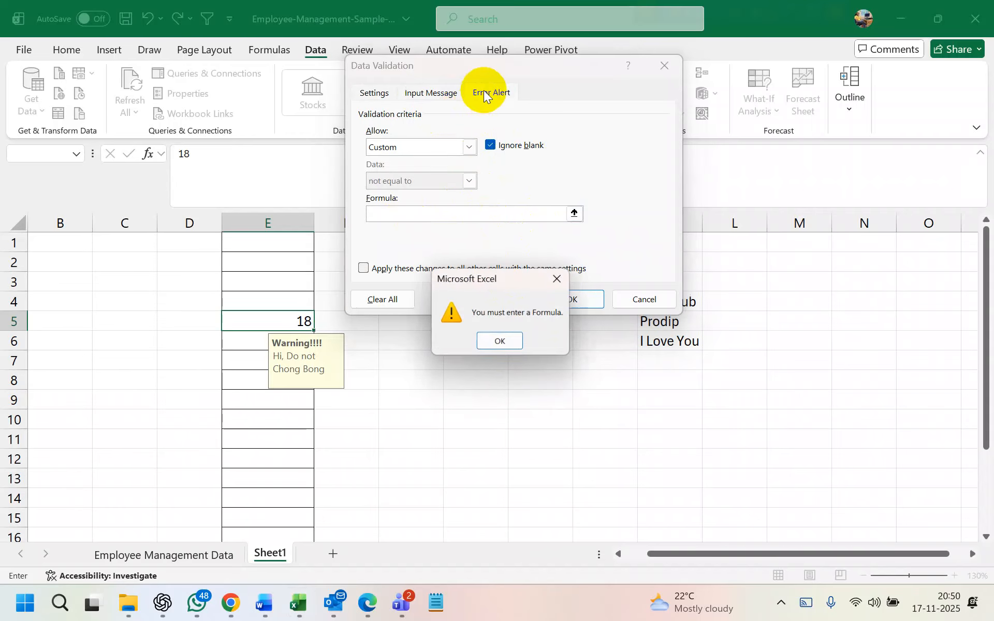
left_click(511, 349)
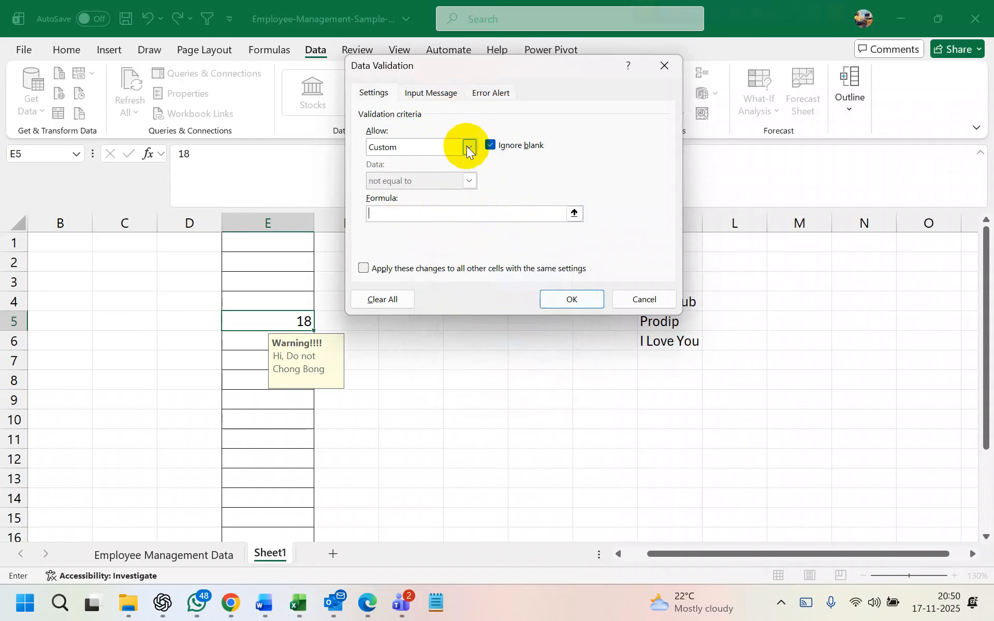
Switch the allowed type to List and dismiss the missing-source warning
left_click(462, 148)
left_click(398, 194)
left_click(428, 93)
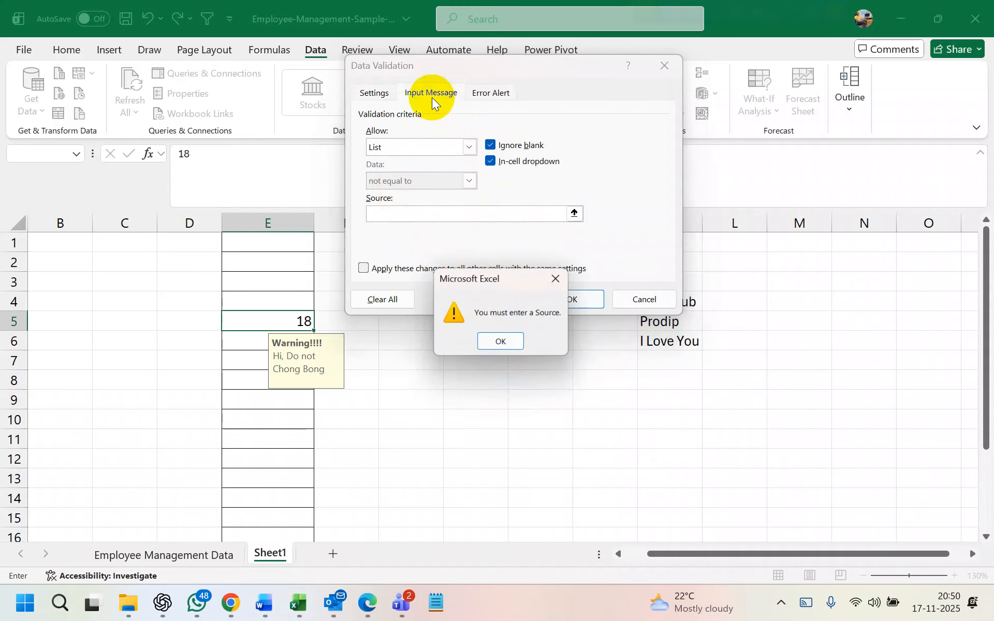
left_click(498, 334)
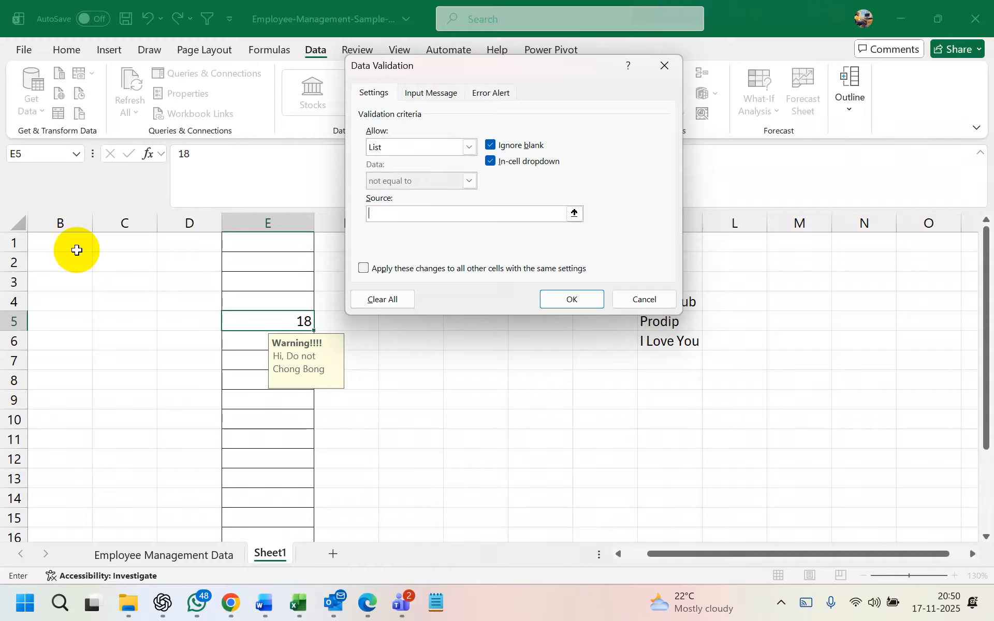
Remove every validation rule from E5 with Clear All
left_click(663, 66)
left_click(684, 114)
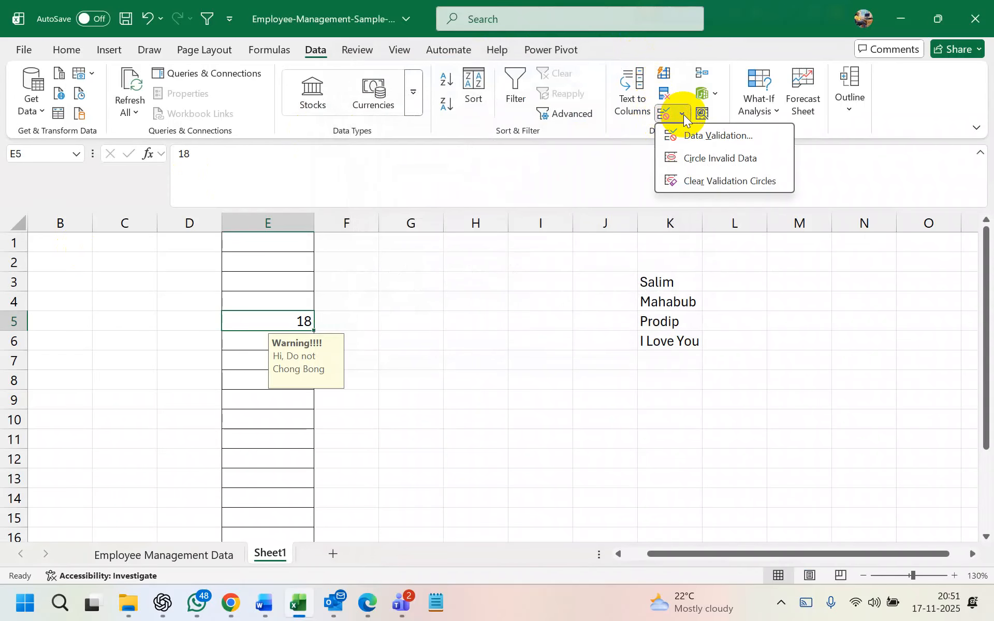
left_click(700, 135)
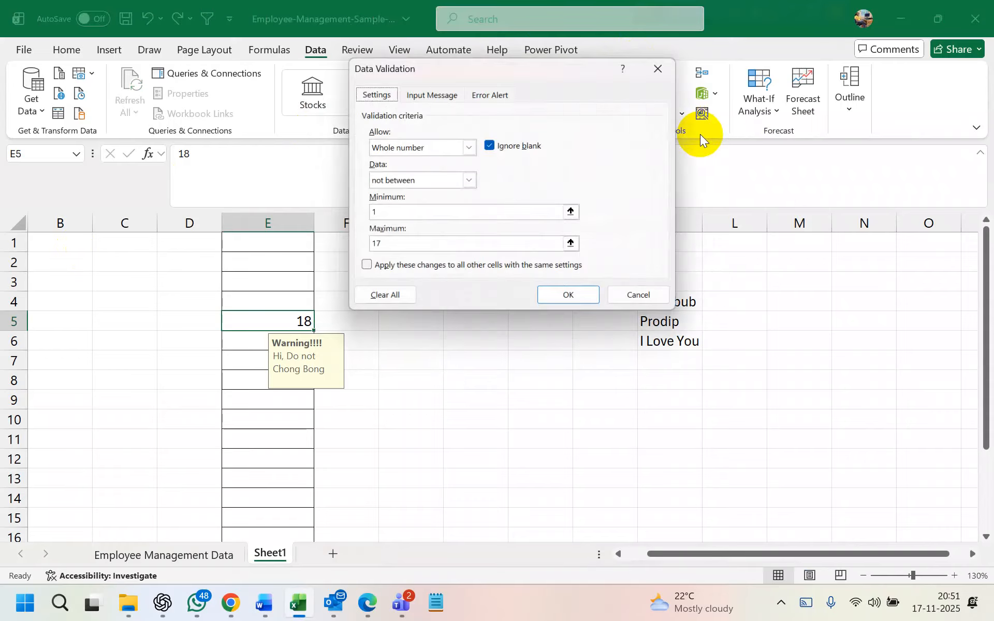
left_click(378, 301)
left_click(572, 300)
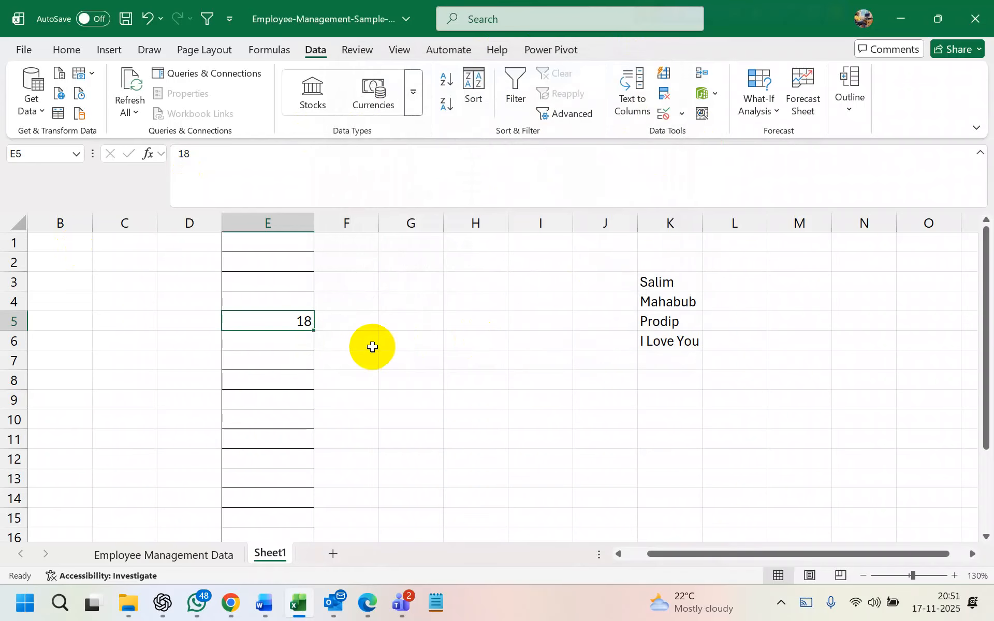
Enter 145 in E5 as a test, then delete it to leave the cell empty
type("145")
key("Return")
left_click(300, 324)
key("Delete")
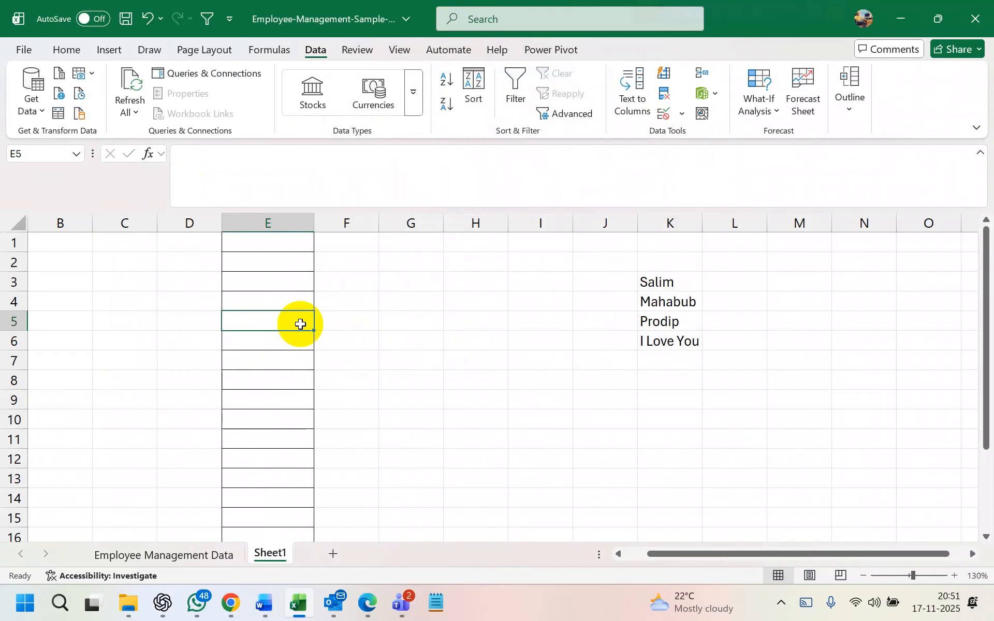
Type the heading Cluster into G1
left_click(353, 298)
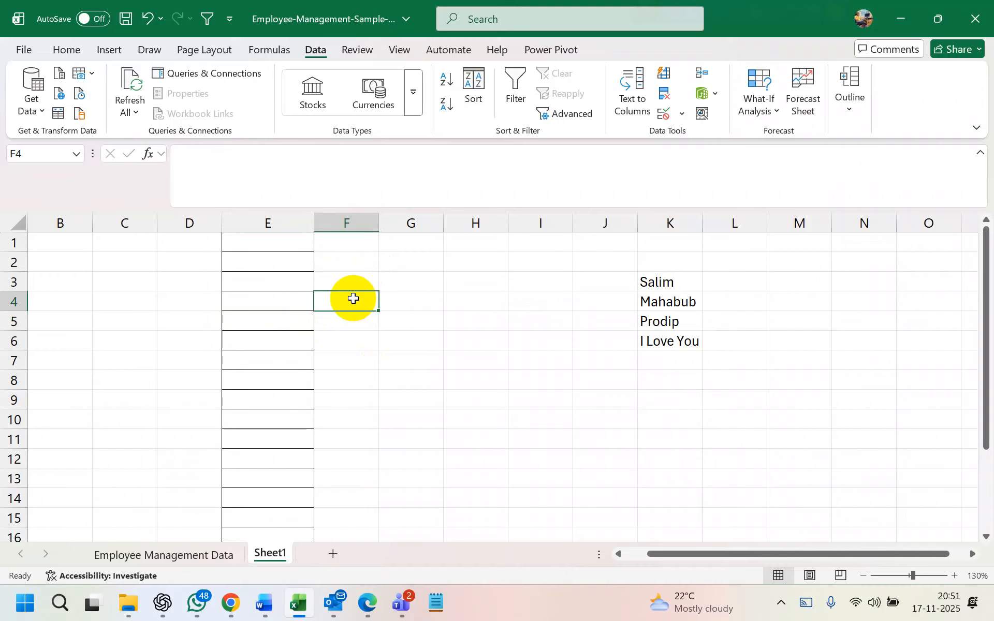
left_click(298, 276)
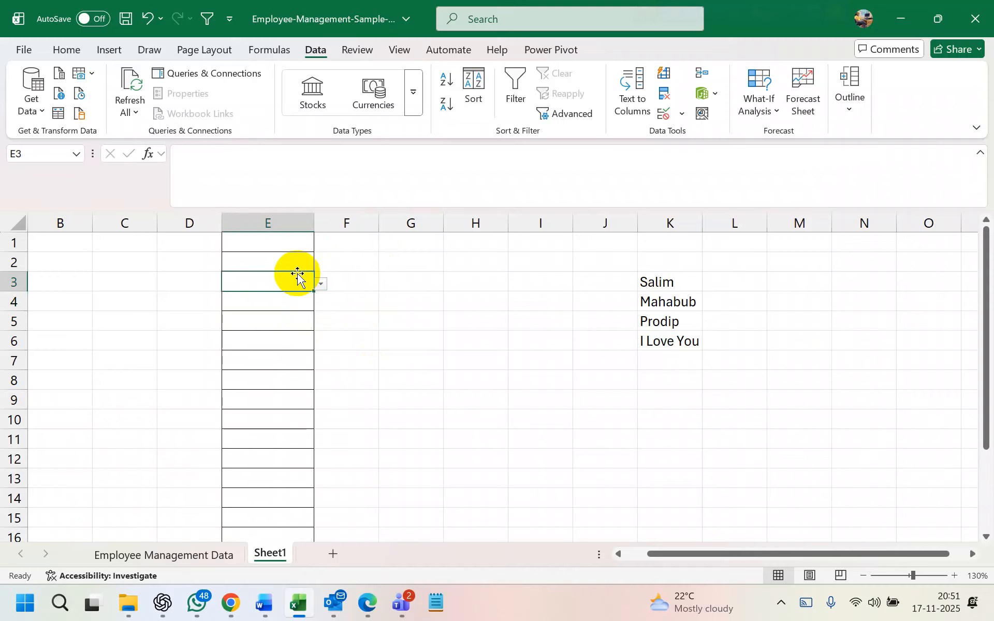
left_click(398, 254)
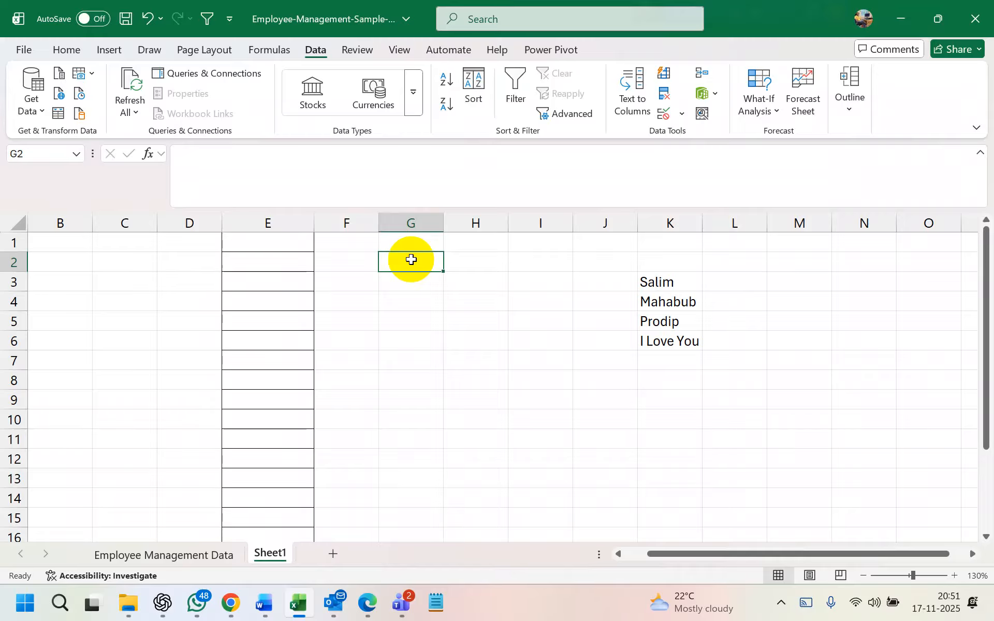
type("G")
key("BackSpace")
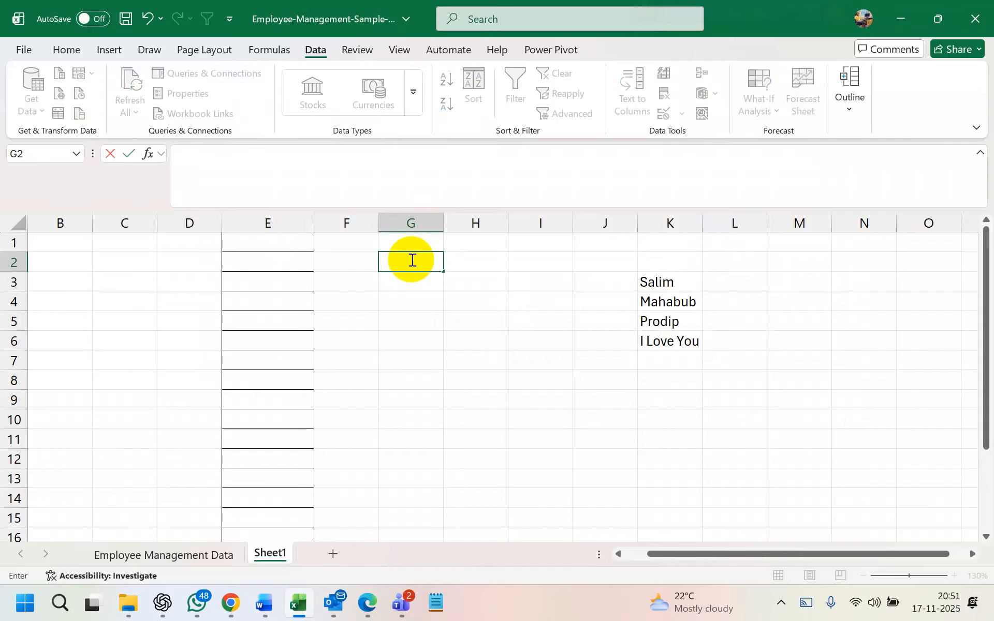
left_click(413, 243)
type("Cluster")
key("Return")
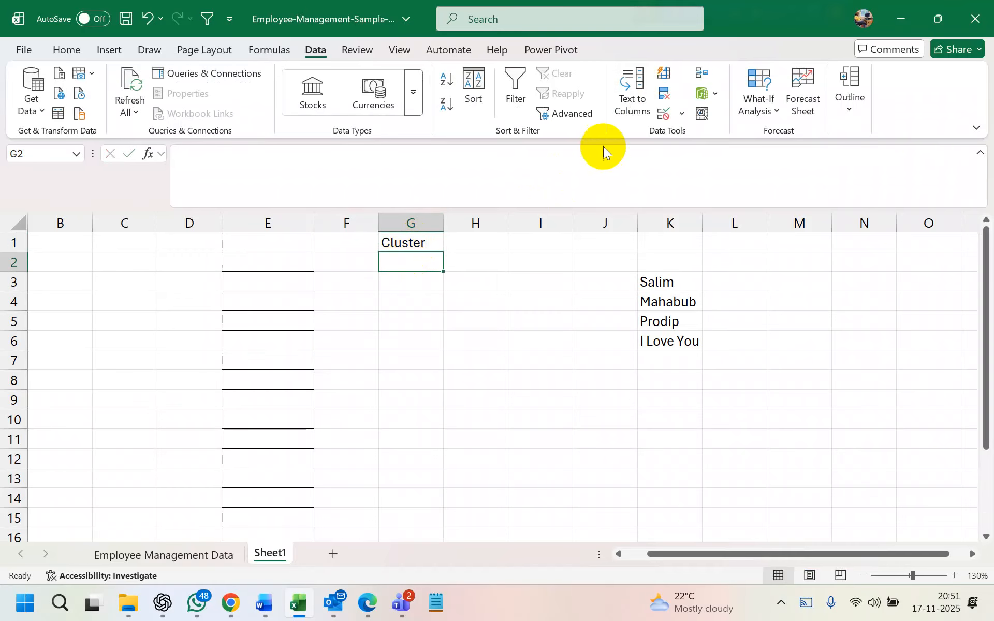
Restrict G2 to whole numbers between 5 and 112
left_click(673, 114)
left_click(698, 133)
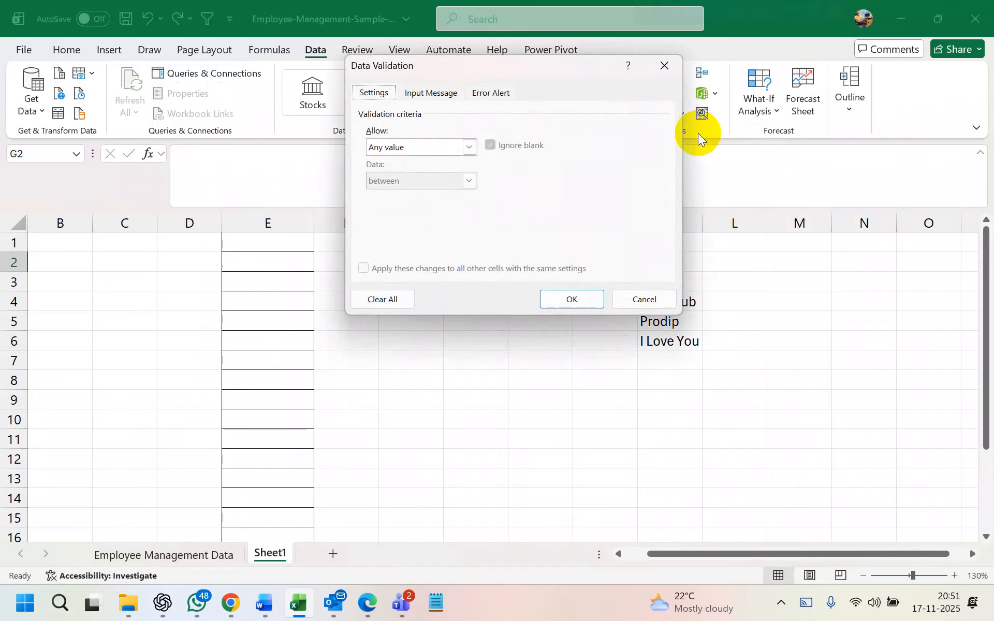
left_click(468, 147)
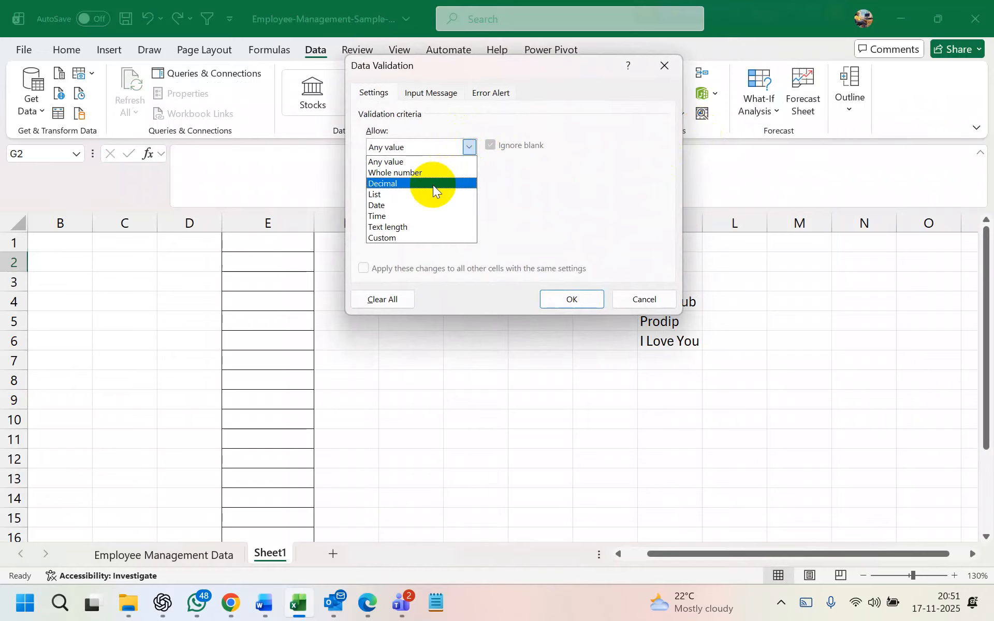
left_click(428, 171)
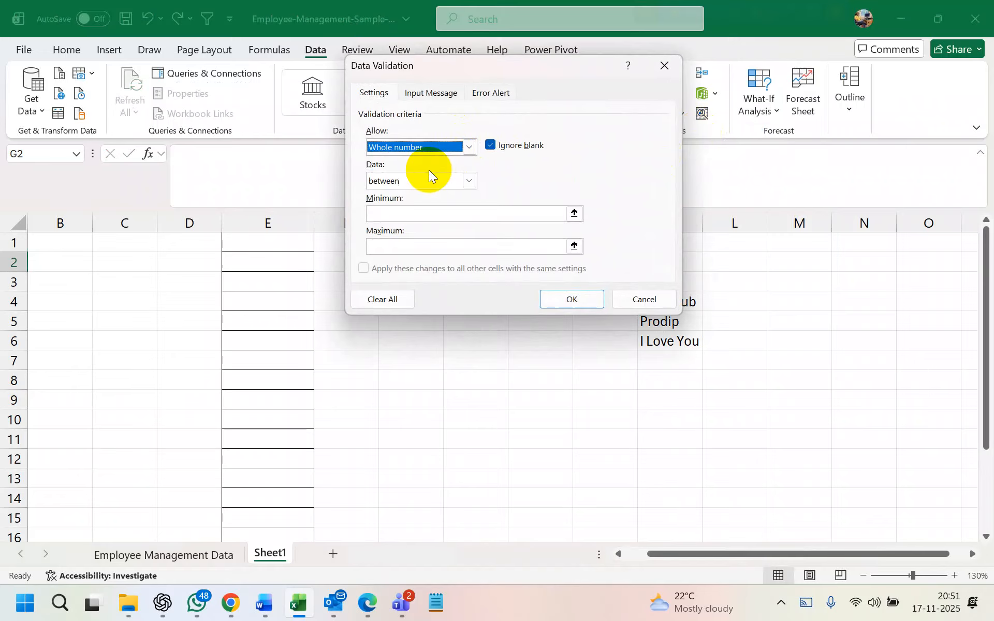
left_click(468, 181)
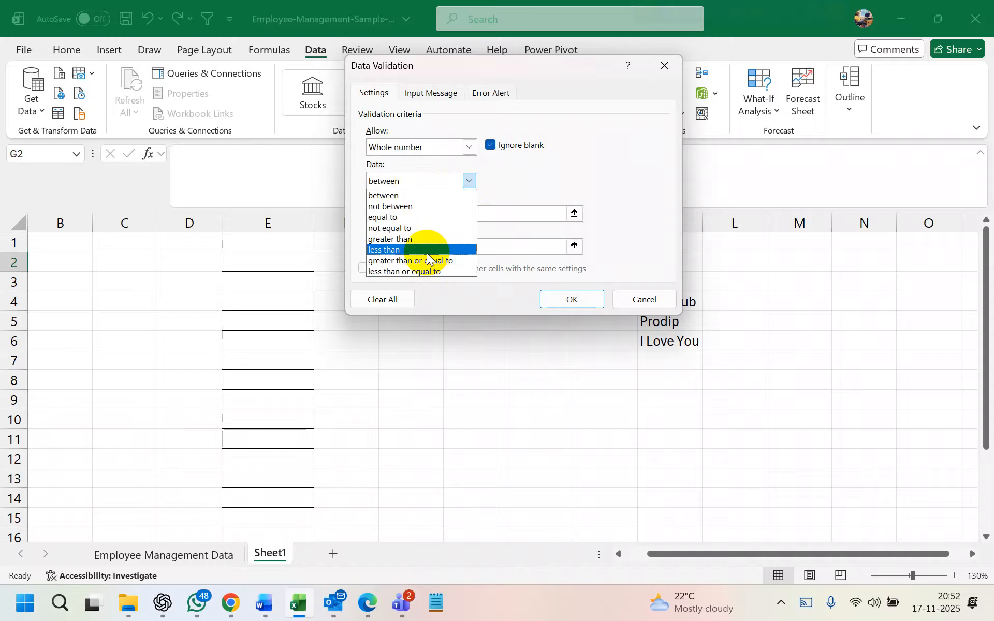
left_click(413, 195)
left_click(411, 212)
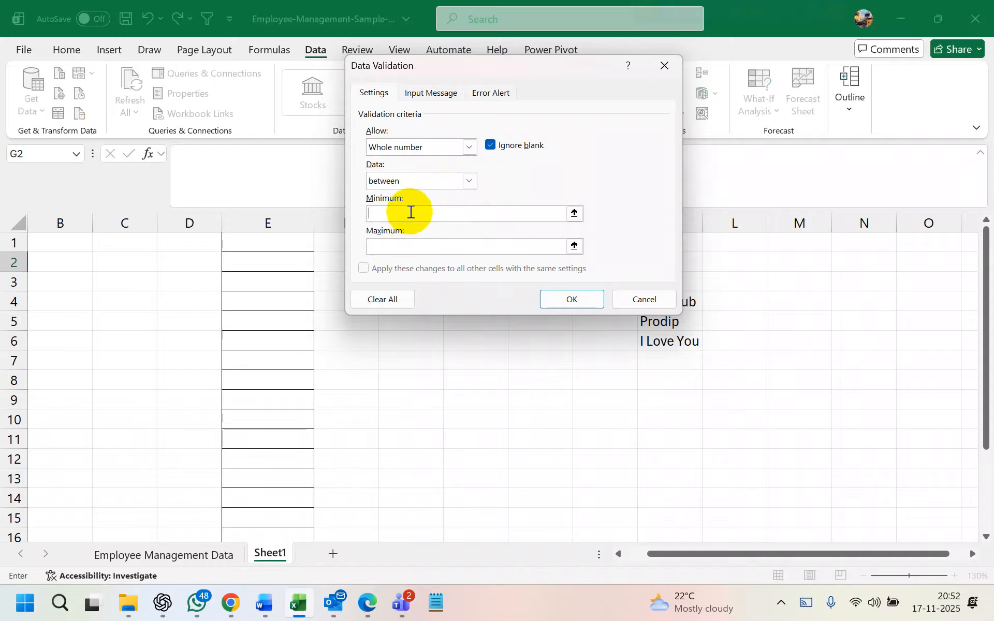
type("5")
left_click(419, 251)
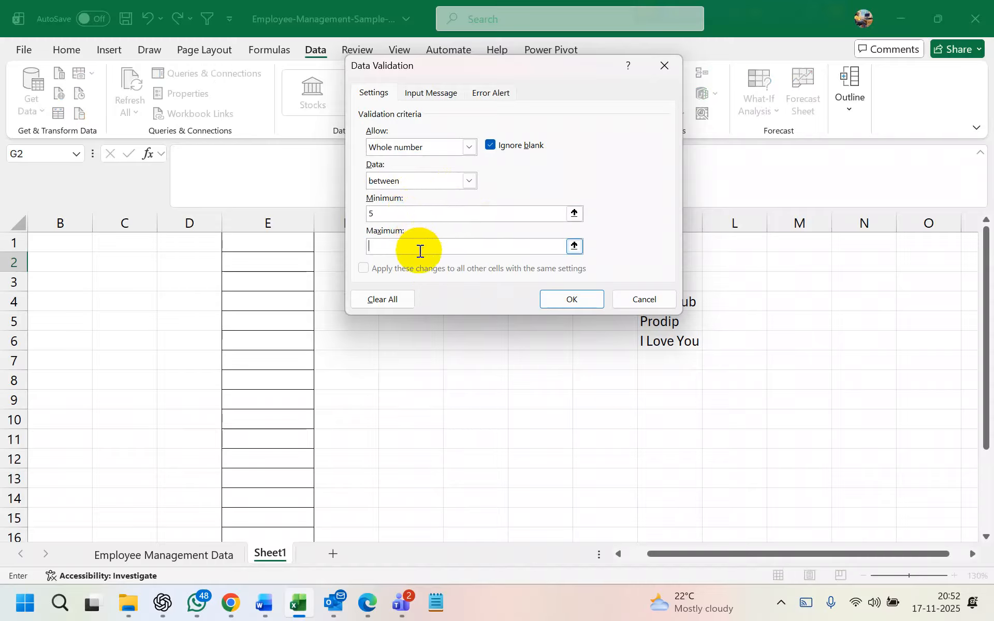
type("112")
left_click(564, 297)
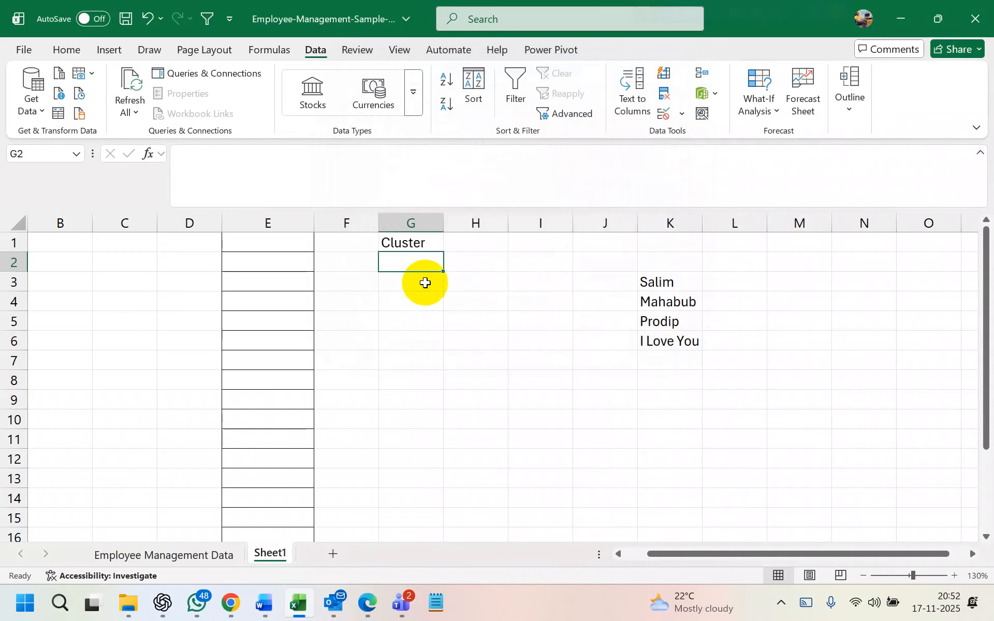
Enter 2 in G2 to confirm the rule rejects it, then clear the rejected entry
type("2")
key("Return")
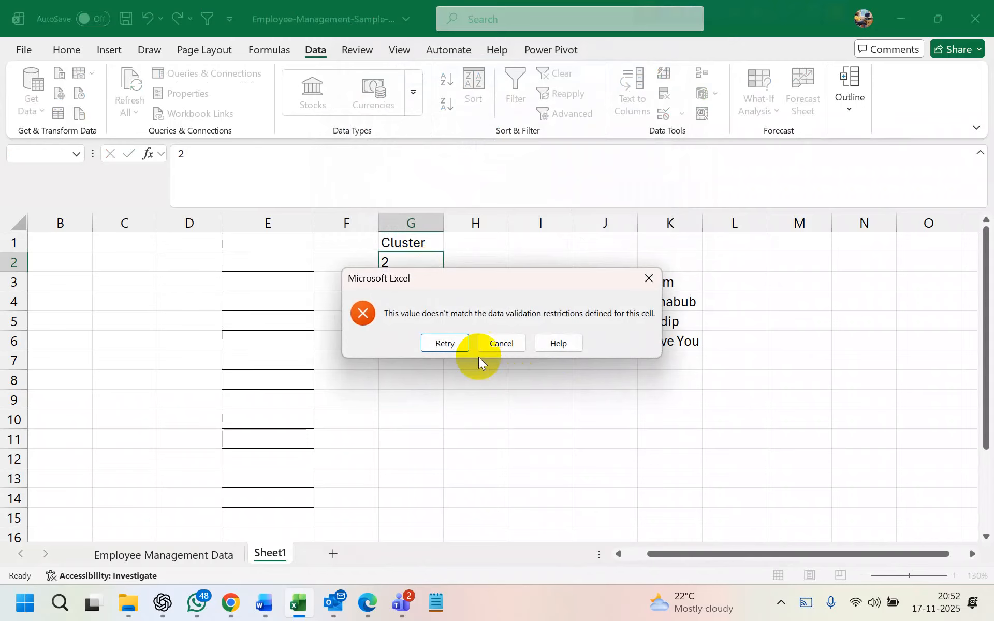
left_click(420, 265)
key("BackSpace")
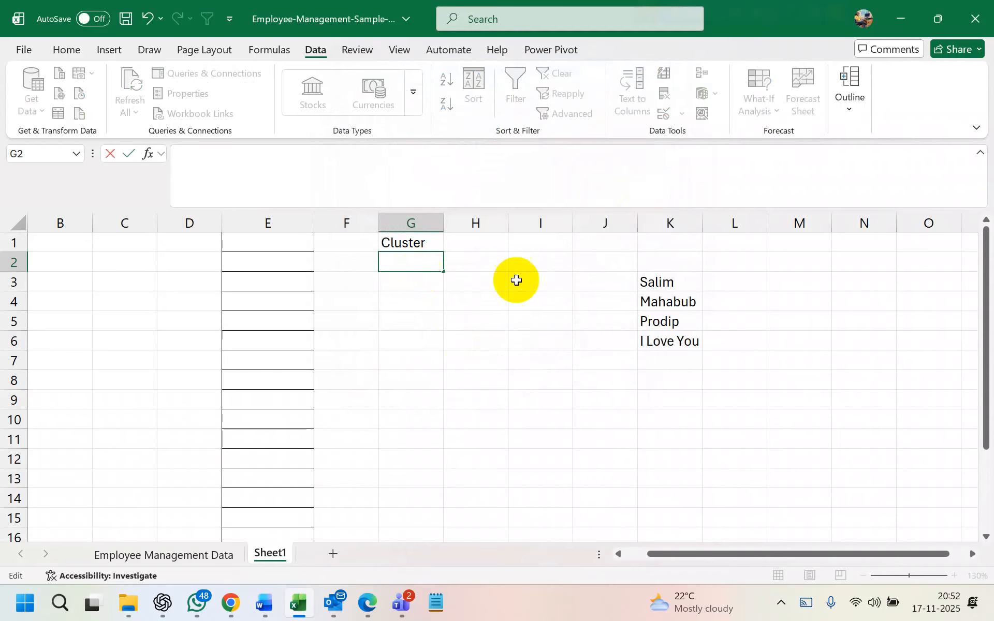
left_click(462, 318)
left_click(414, 263)
Give G2's rule a Bangla error message, roughly 'ghosts live in cluster 3', typed with Avro
left_click(681, 115)
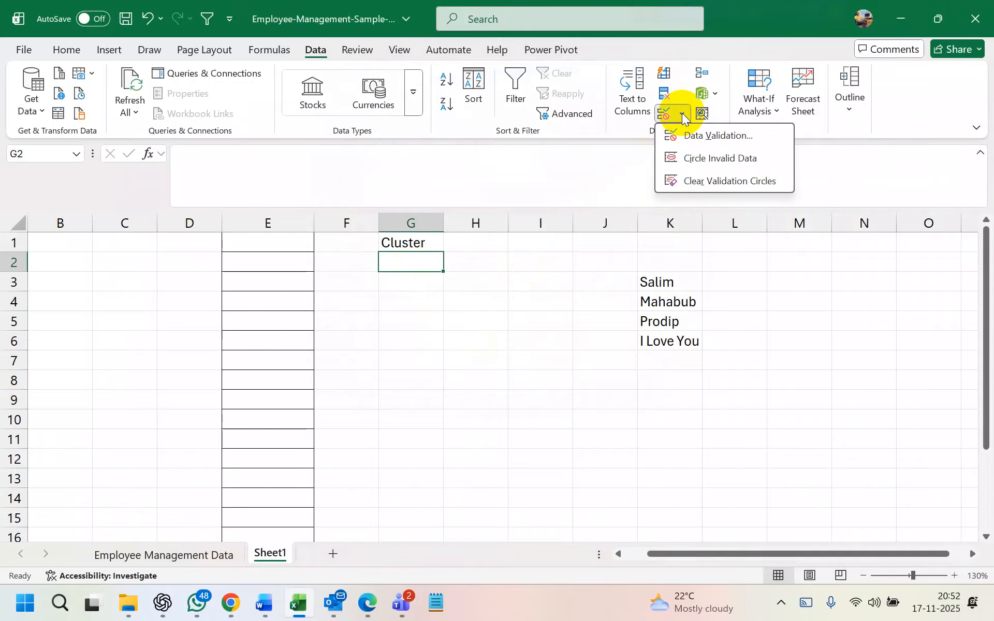
left_click(693, 134)
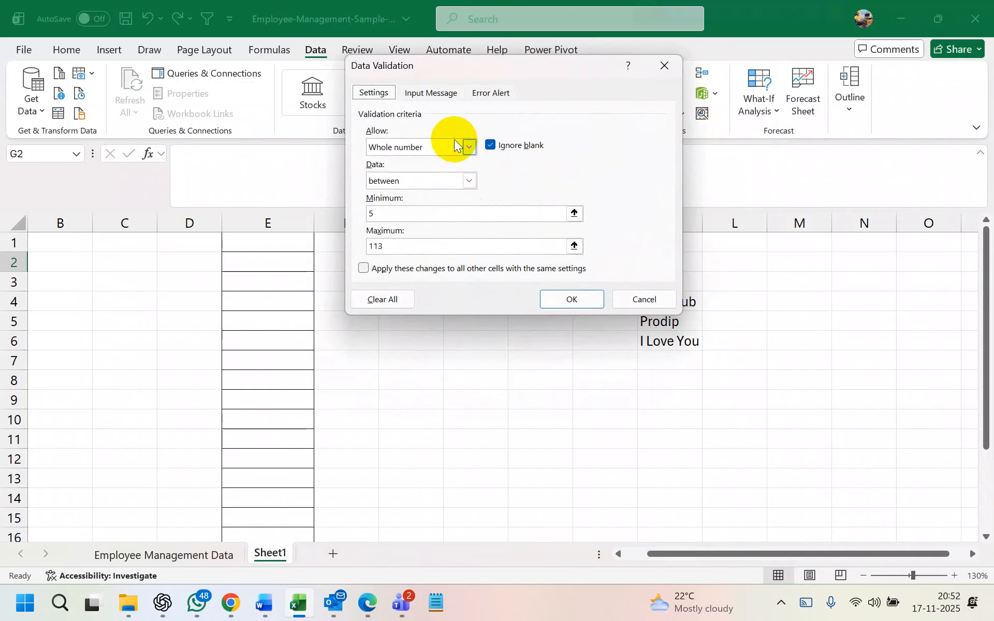
left_click(489, 96)
left_click(531, 210)
type("3")
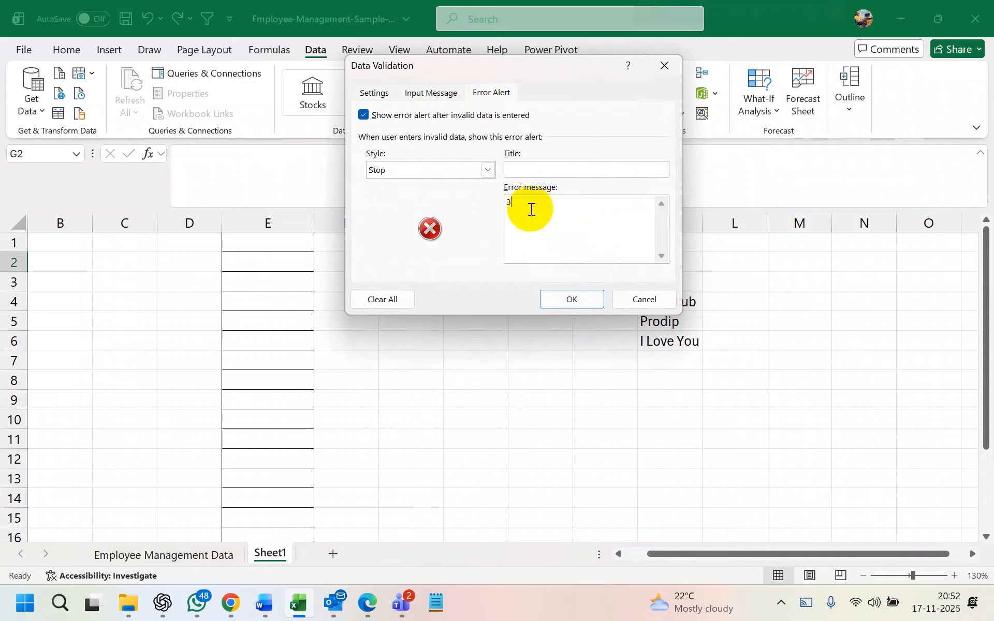
key("BackSpace")
key("F12")
type("3")
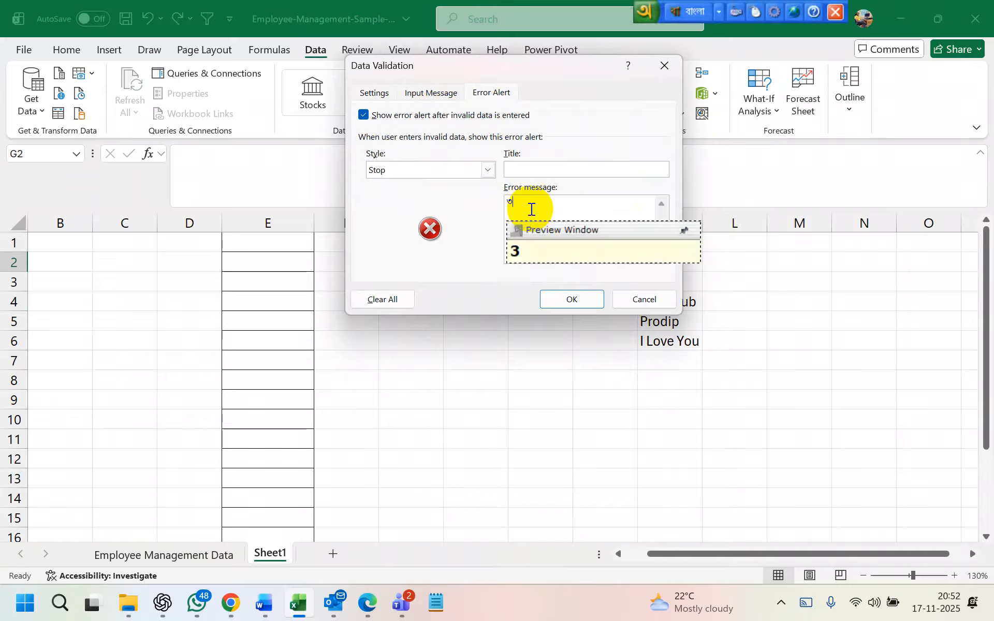
type(" n")
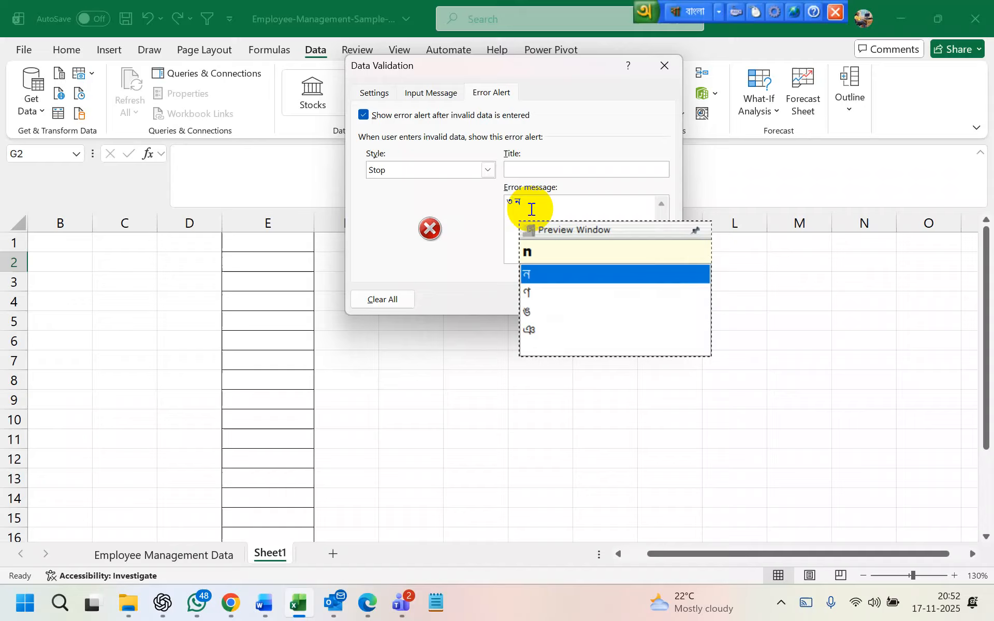
type("dm")
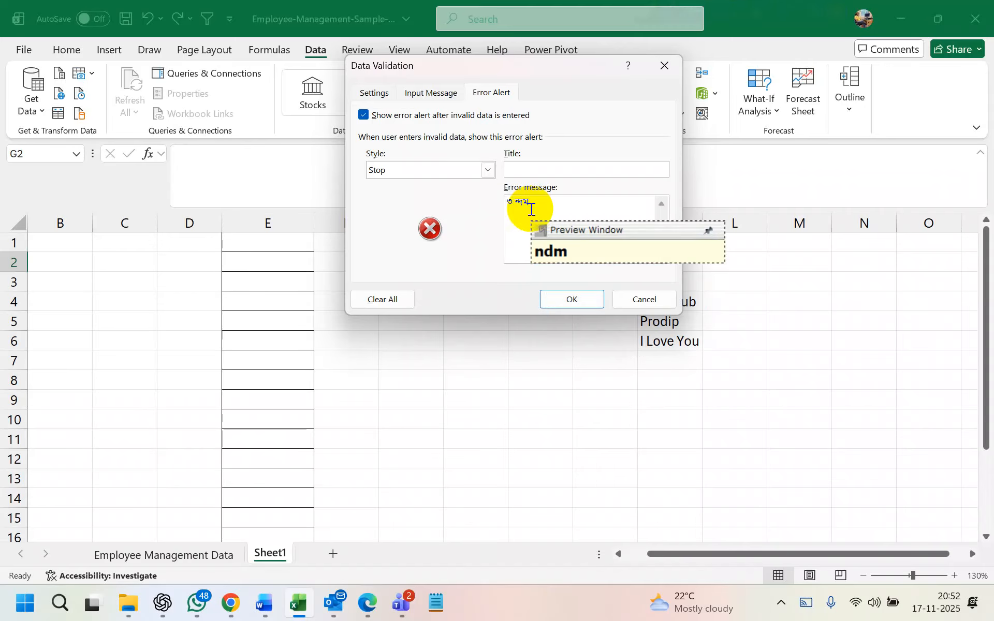
key("BackSpace")
key("BackSpace")
key("BackSpace")
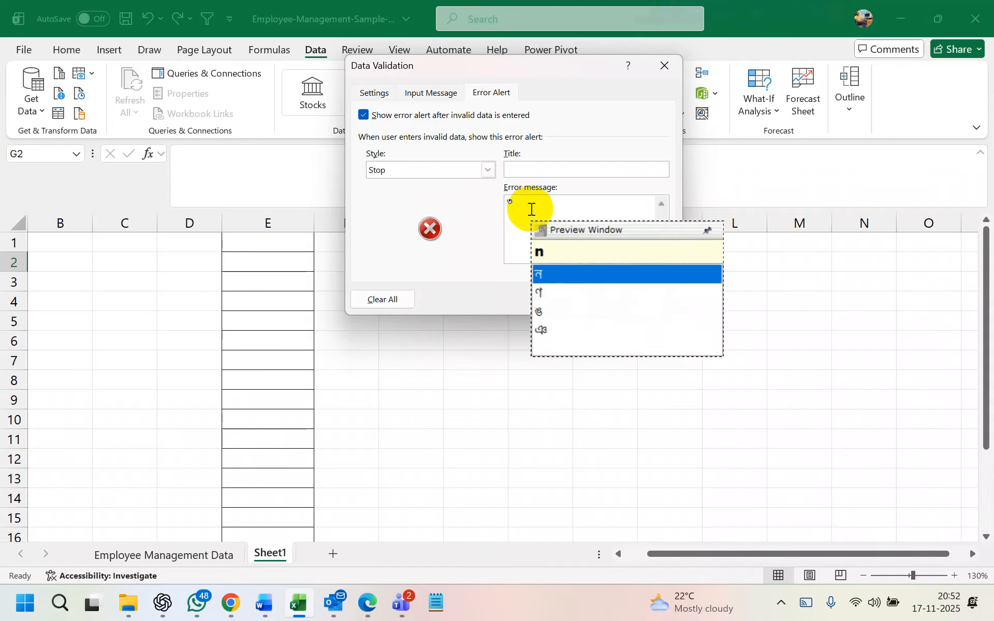
type("nam")
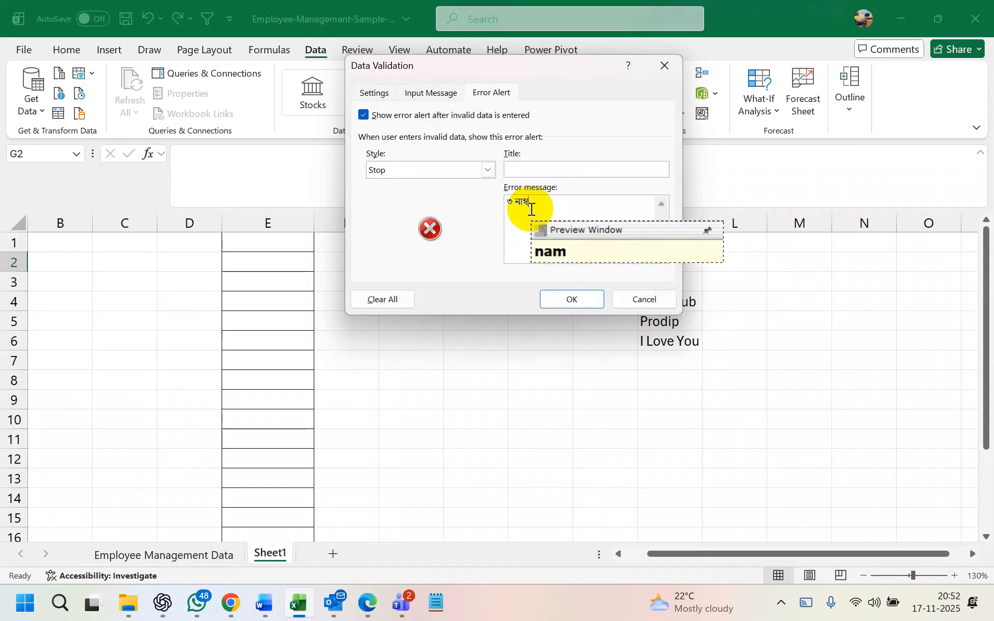
type("bar ")
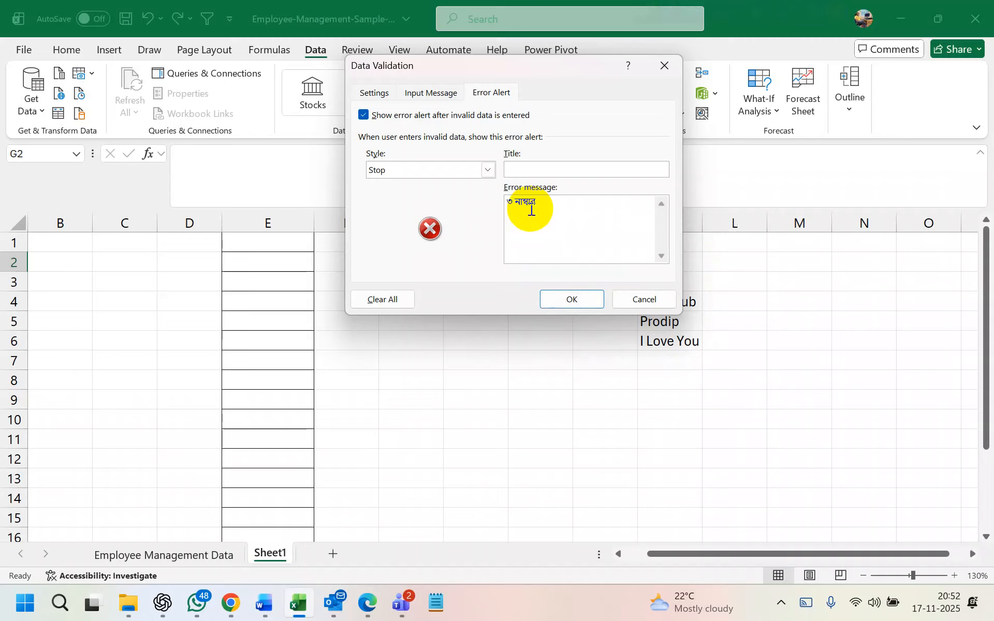
type("klas")
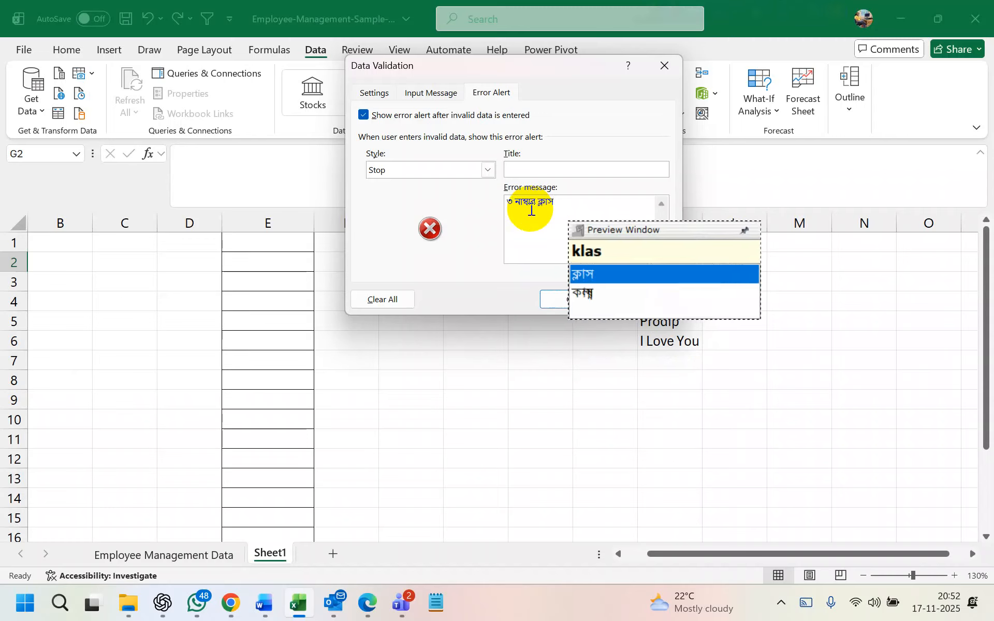
type("Tare ")
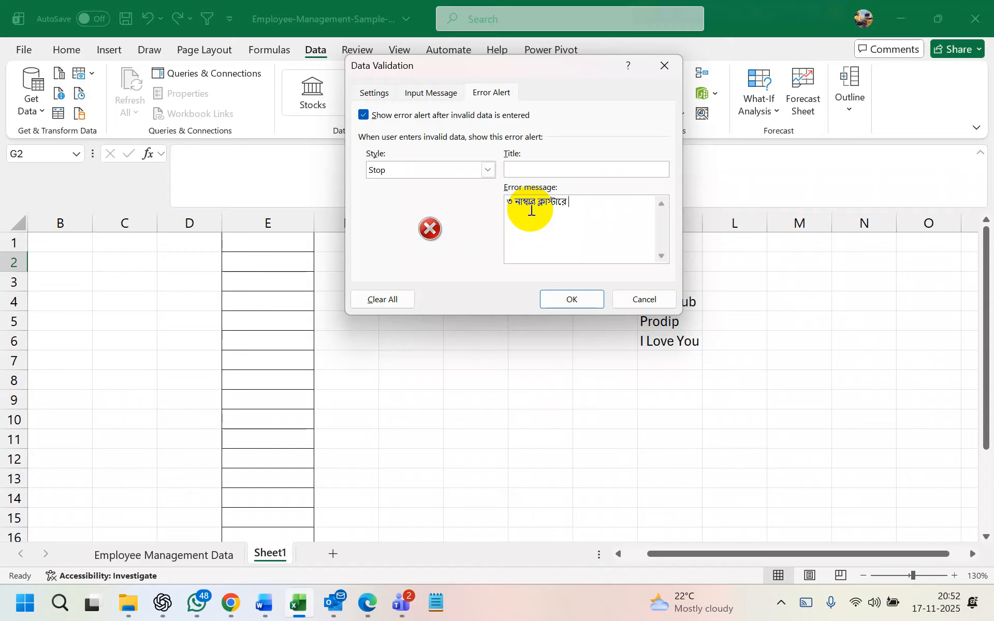
type("v")
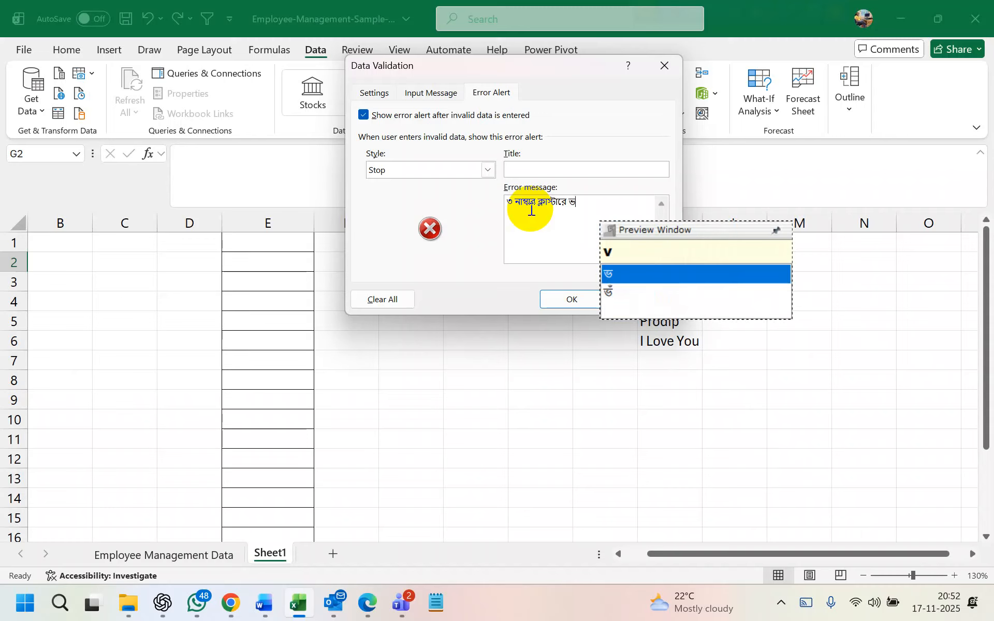
type("Ut th")
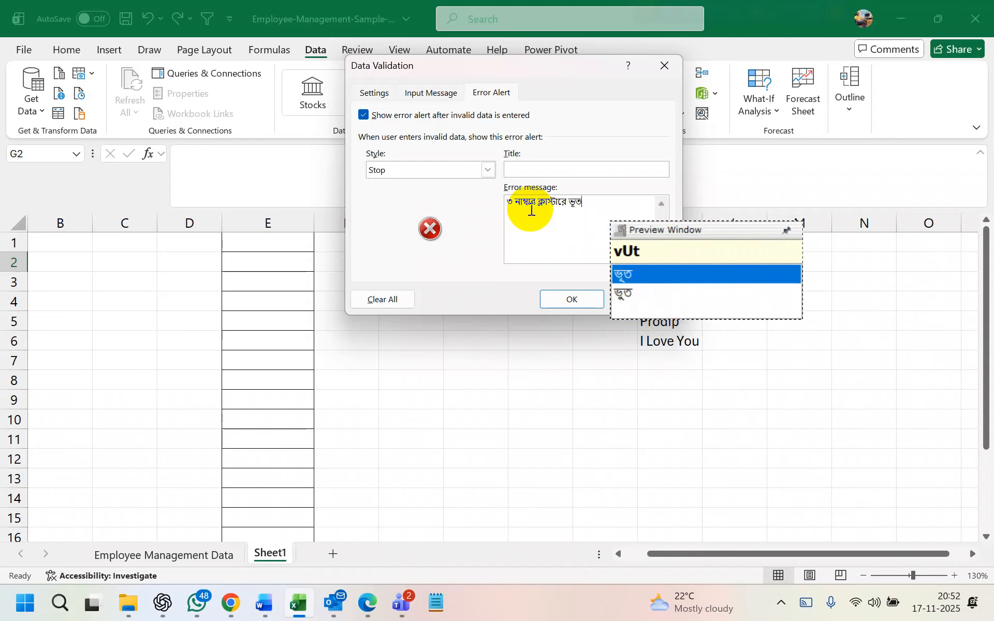
type("ake")
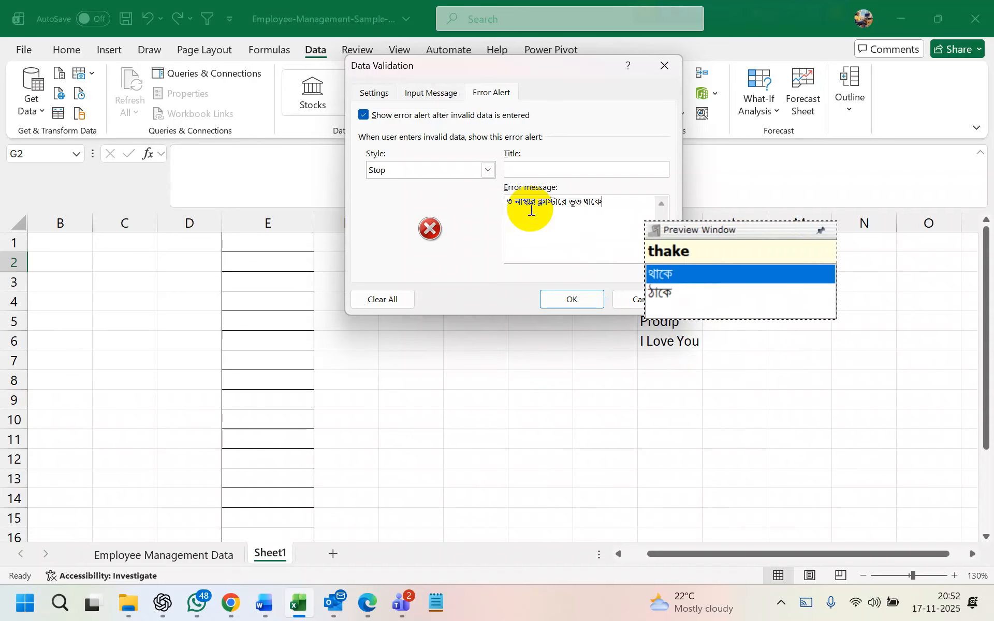
left_click(572, 300)
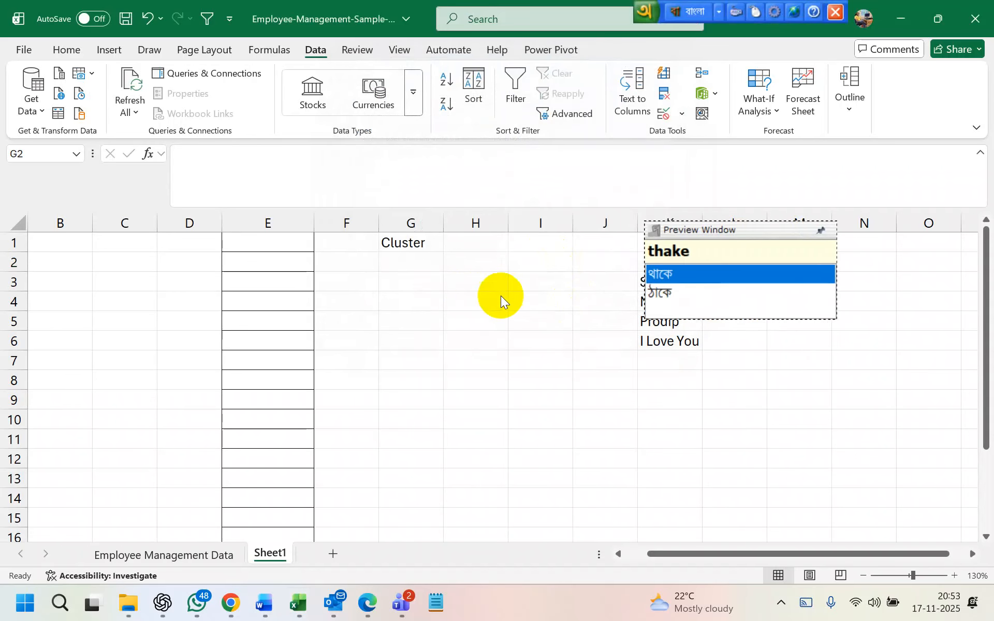
type("2")
key("Return")
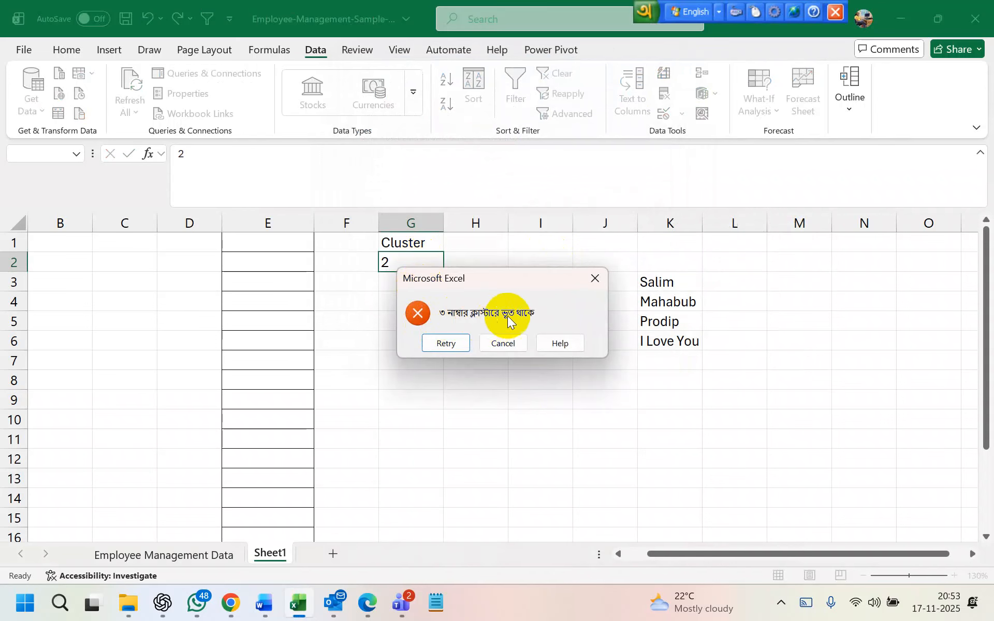
left_click(446, 344)
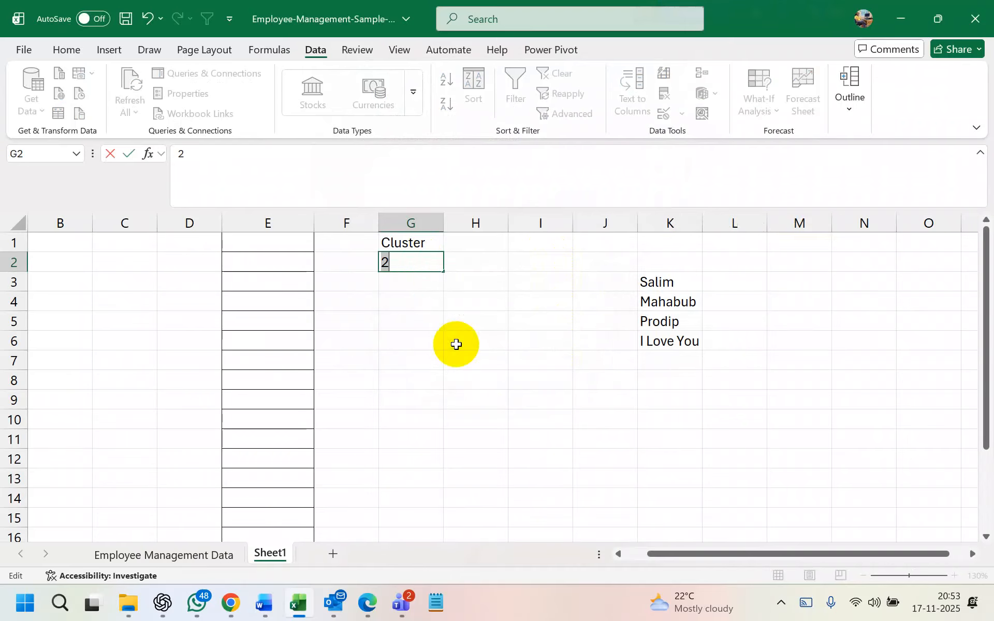
left_click(408, 267)
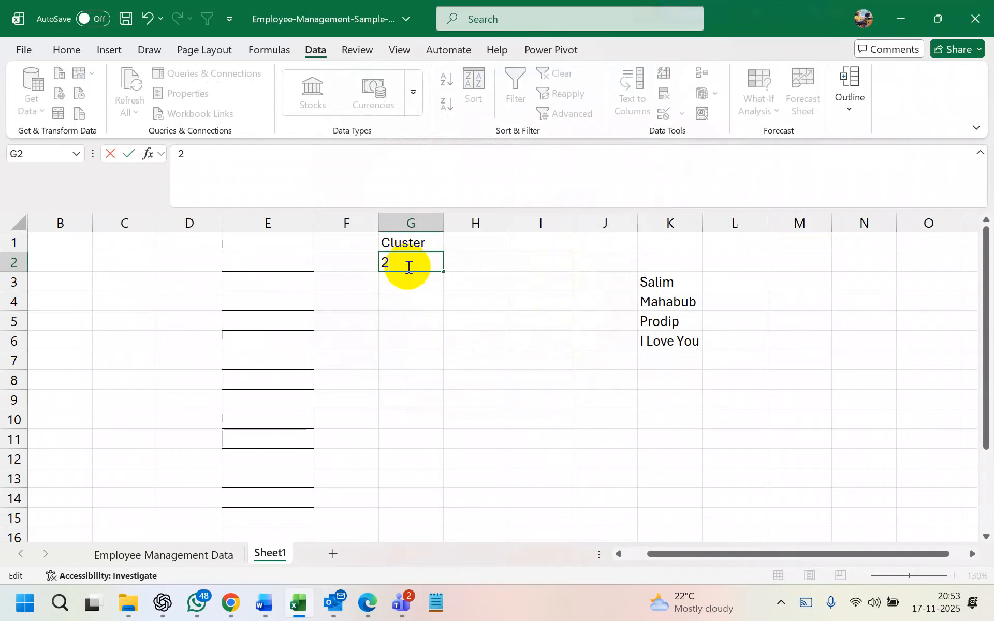
key("BackSpace")
left_click(398, 341)
left_click(402, 261)
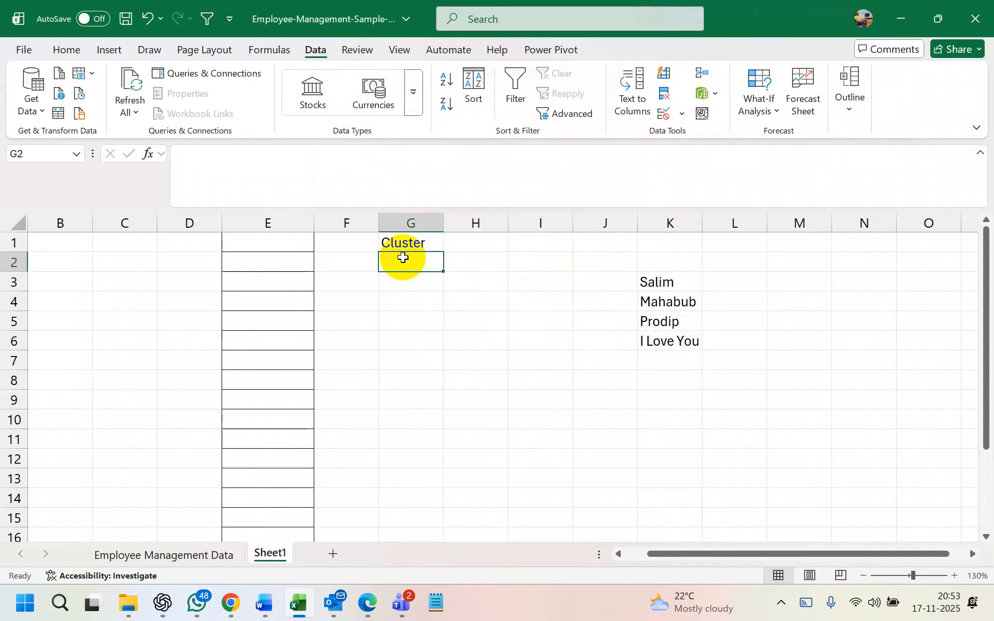
type("120")
key("Return")
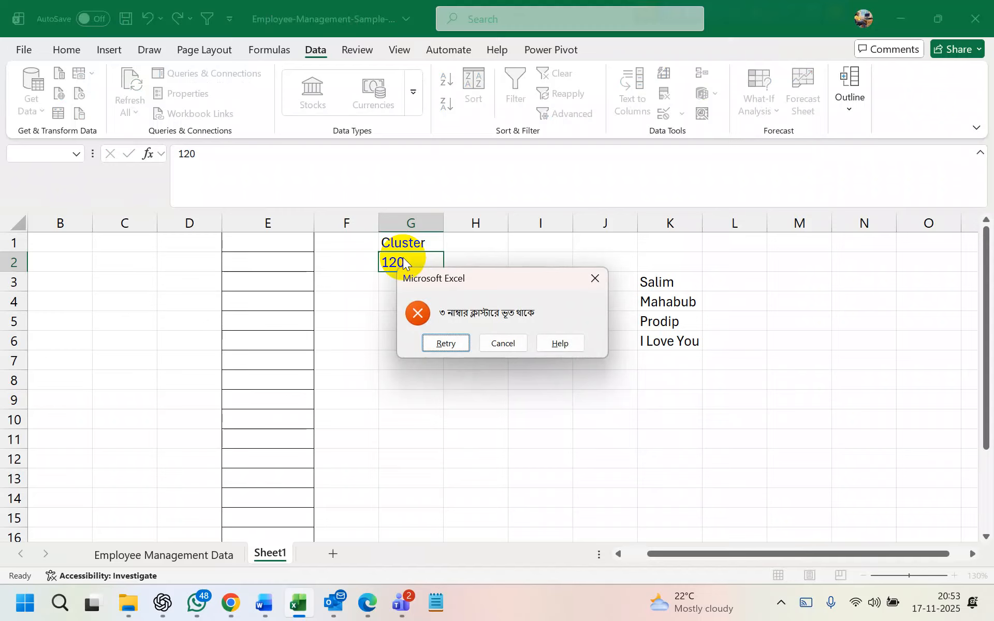
left_click(454, 345)
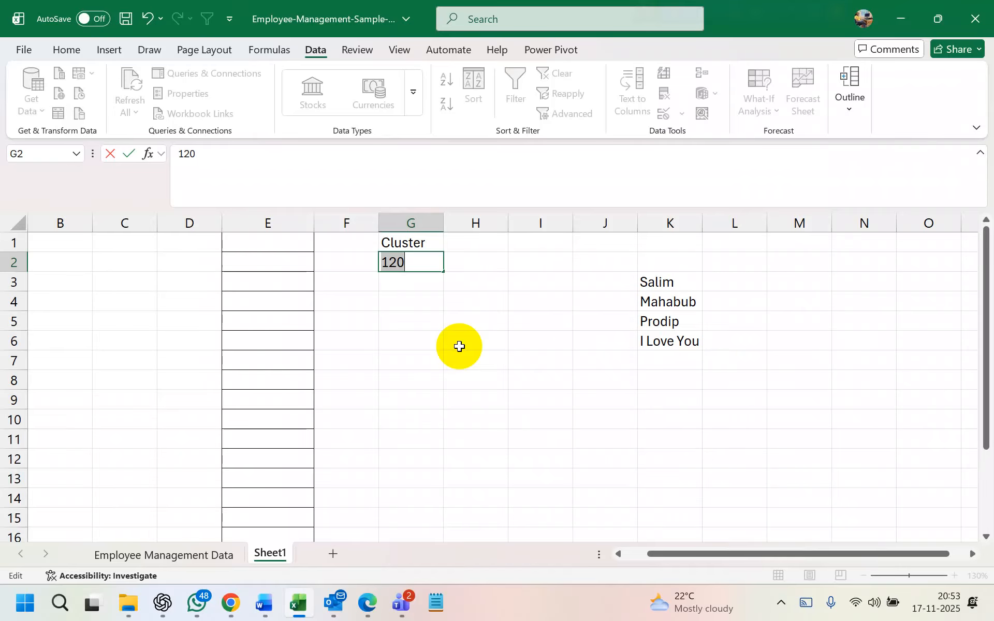
left_click(459, 347)
key("Escape")
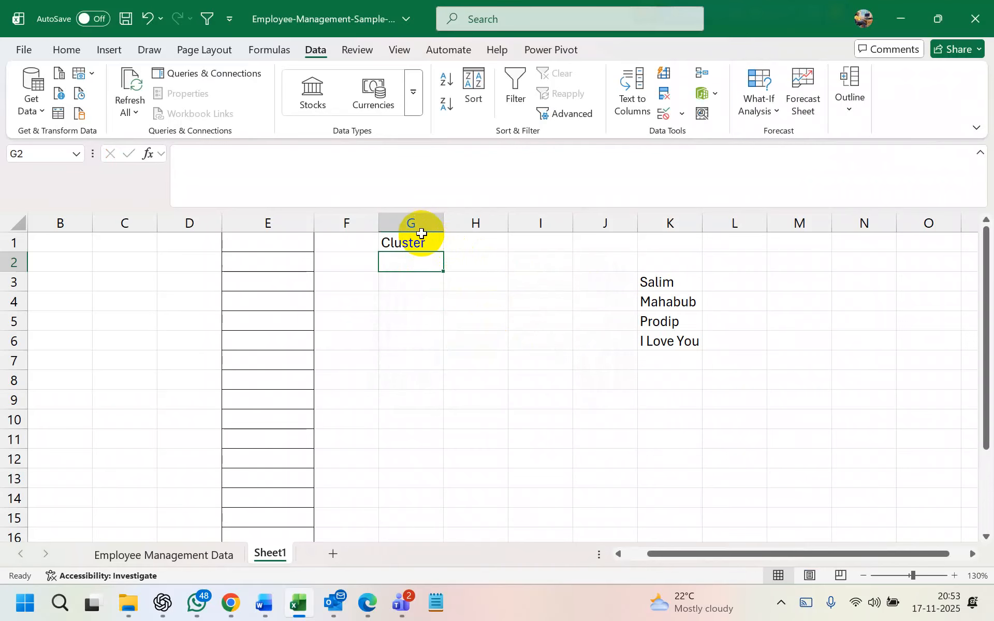
left_click(412, 225)
right_click(416, 226)
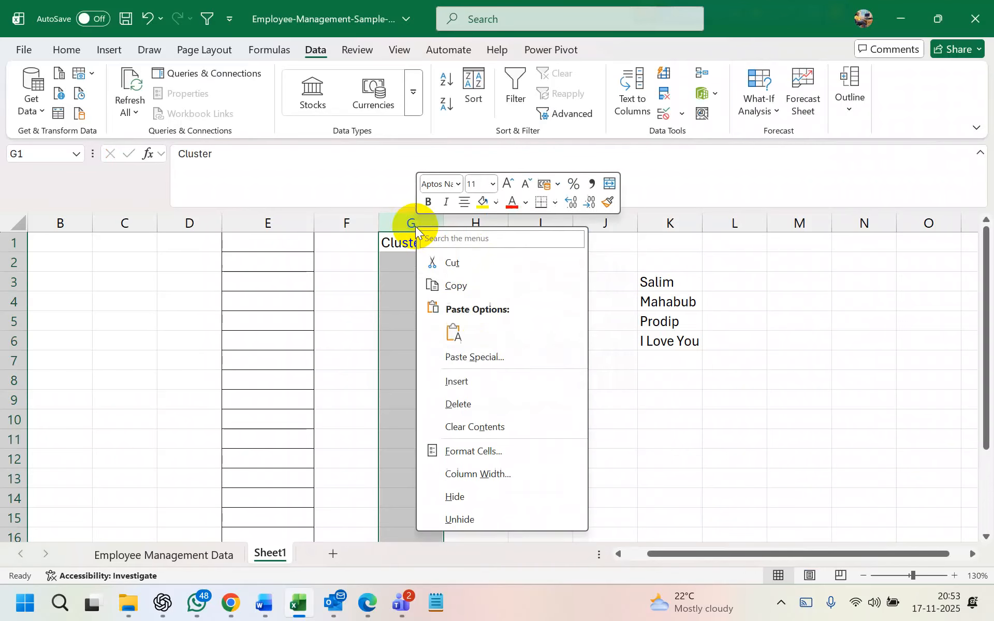
left_click(481, 404)
left_click_drag(248, 239, 708, 473)
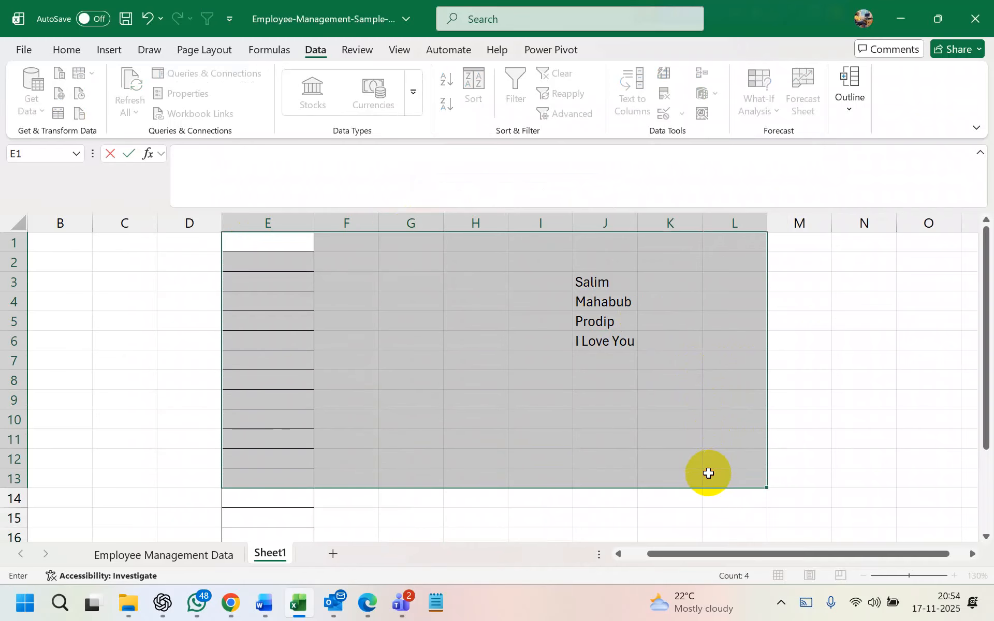
left_click(707, 473)
left_click_drag(350, 268, 678, 373)
key("Delete")
left_click(675, 374)
right_click(244, 227)
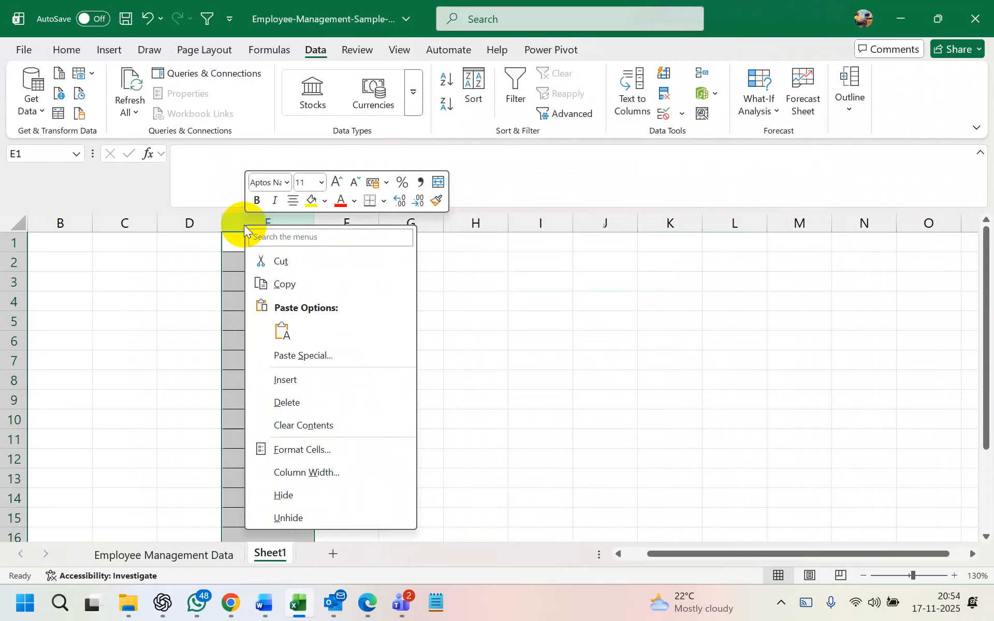
left_click(308, 405)
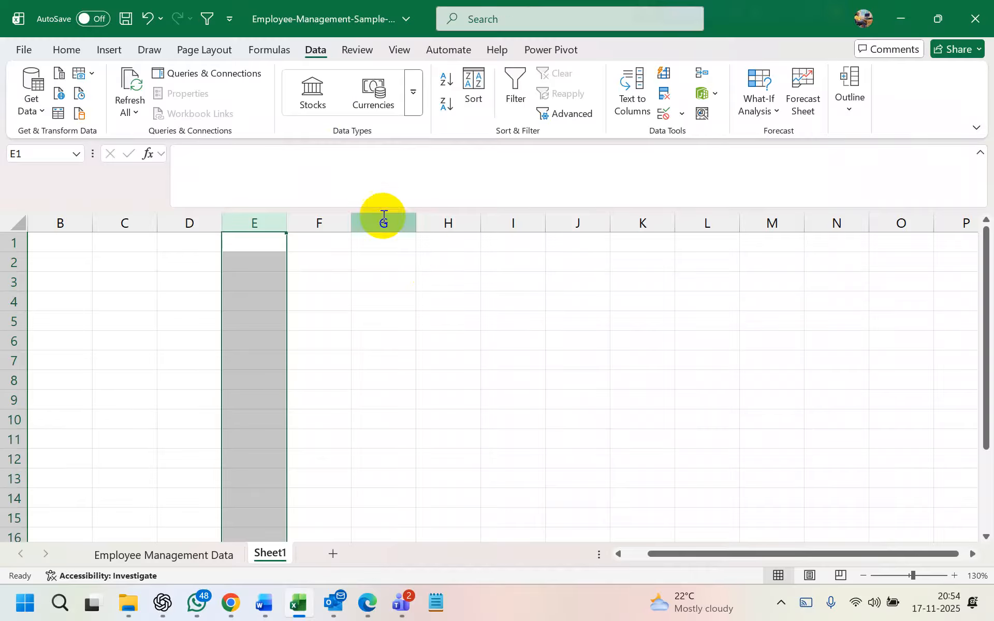
left_click(445, 264)
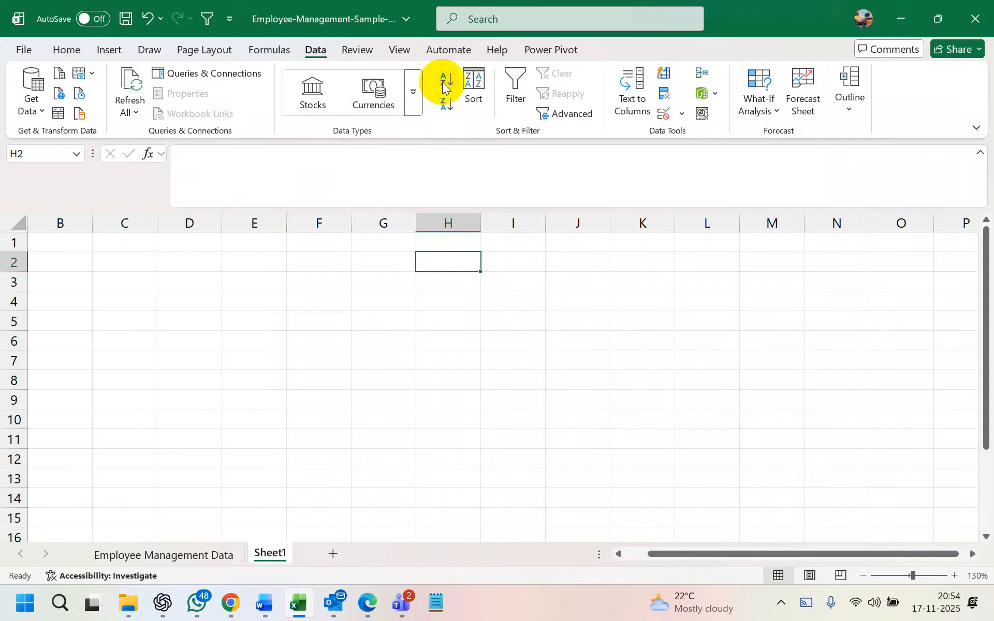
Switch to the Employee Management Data sheet, select F9, and show the Review commands
left_click(178, 554)
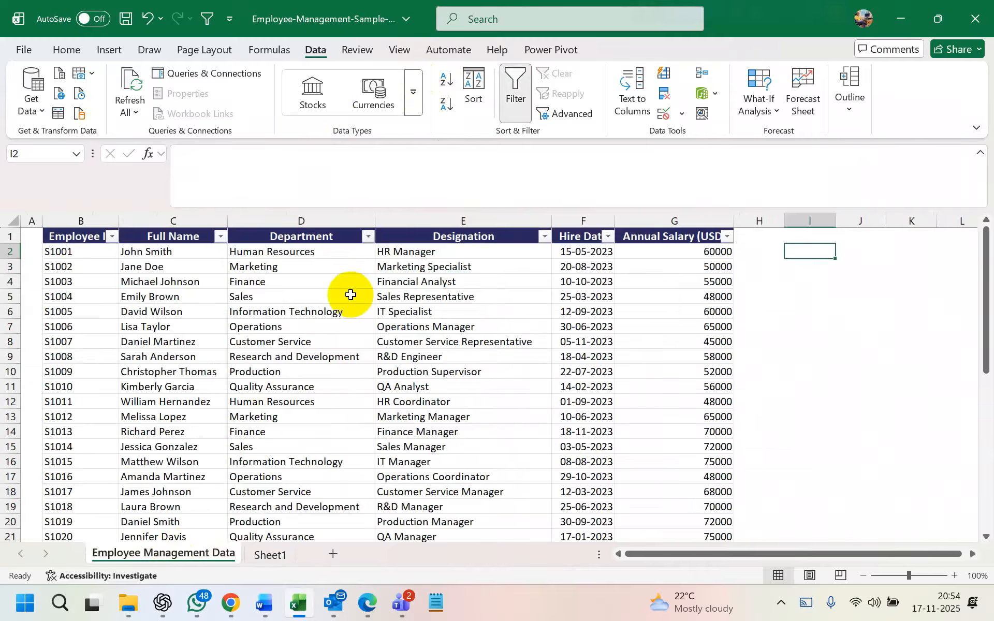
left_click(602, 354)
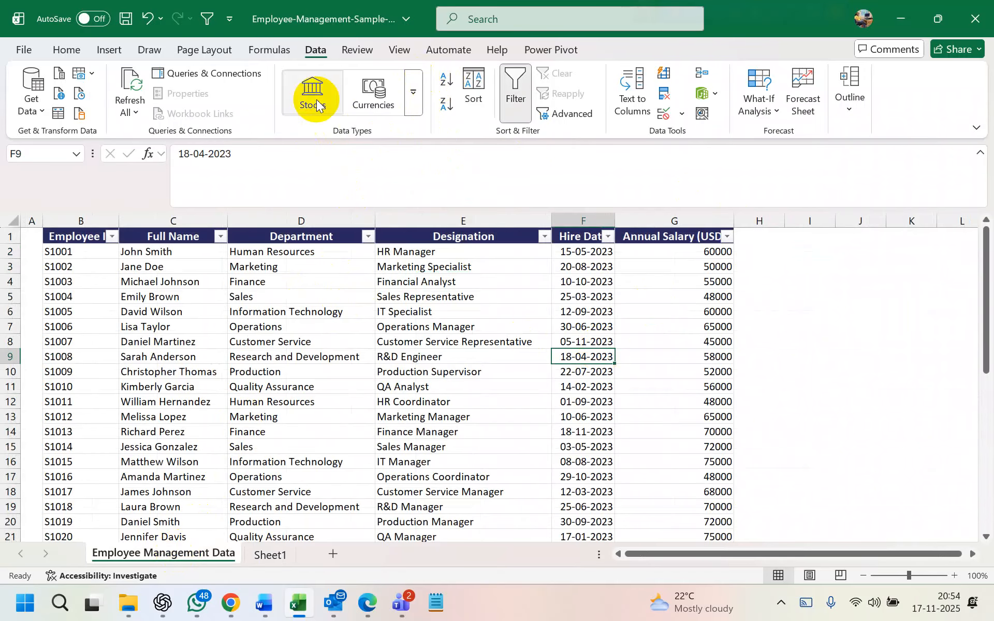
left_click(356, 49)
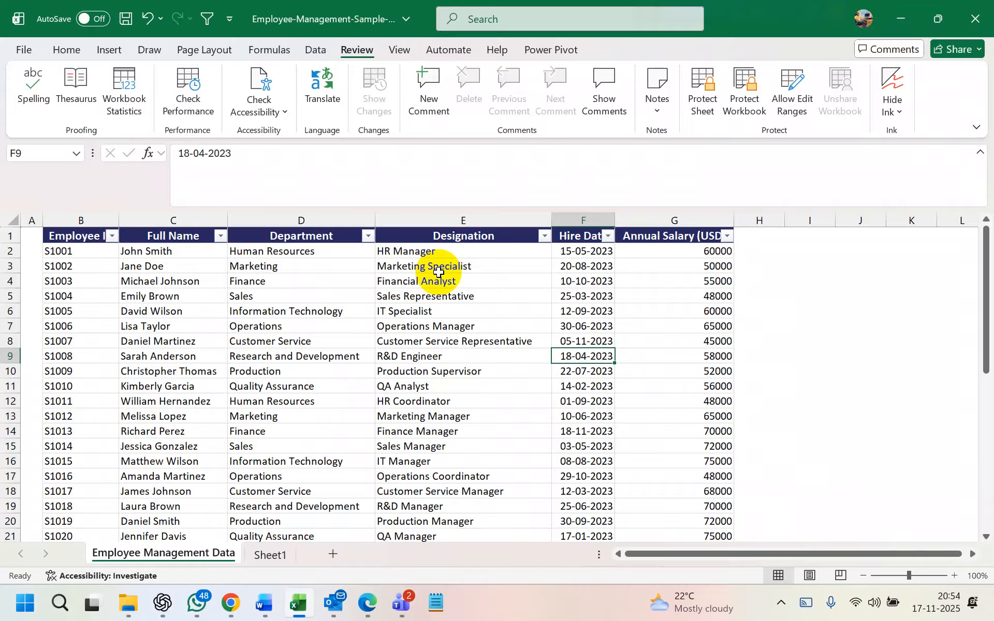
left_click(697, 103)
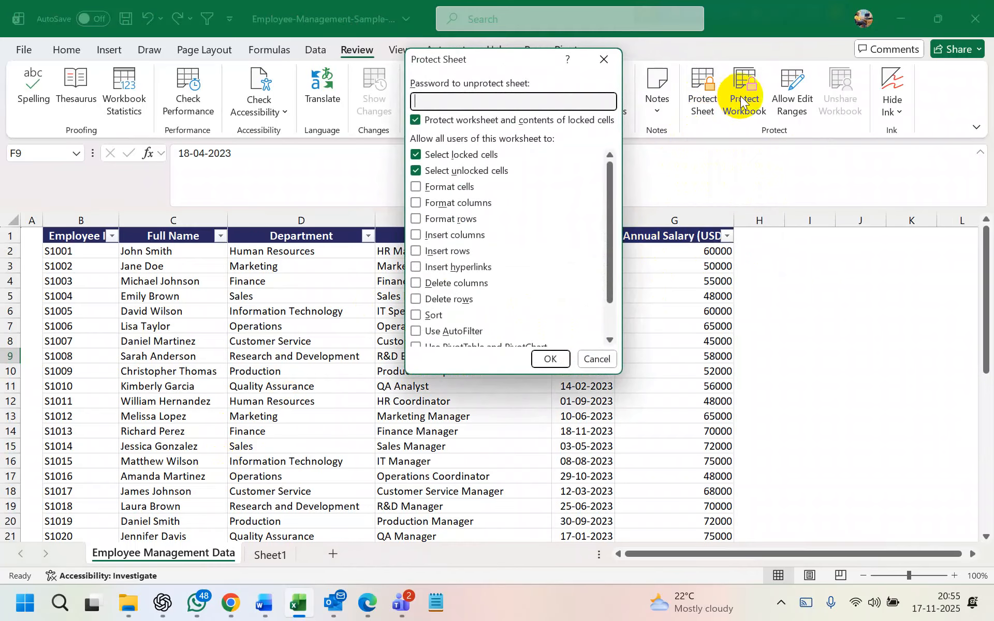
left_click(604, 60)
left_click(703, 96)
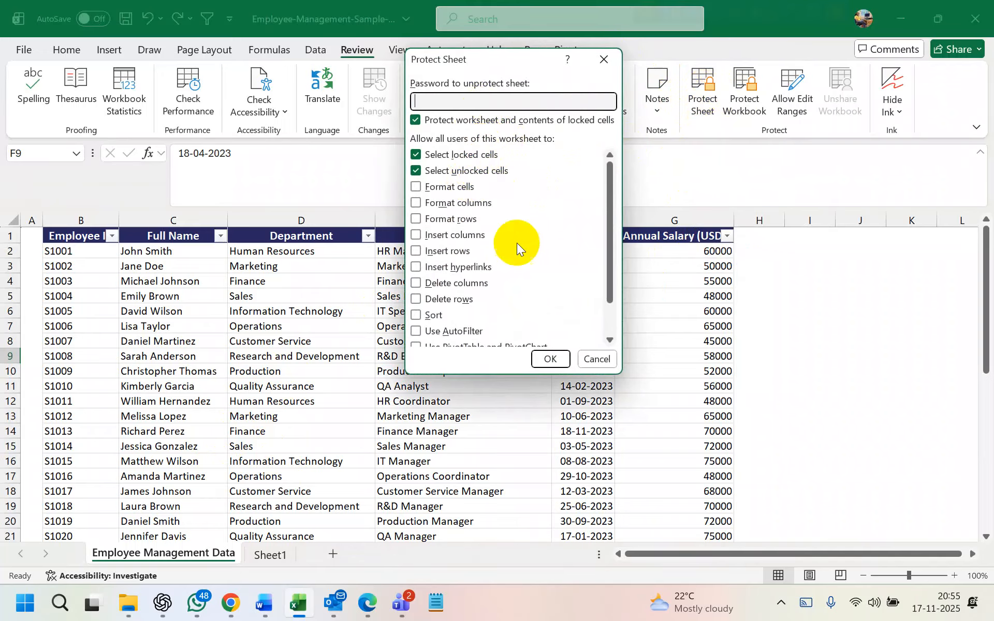
left_click(549, 358)
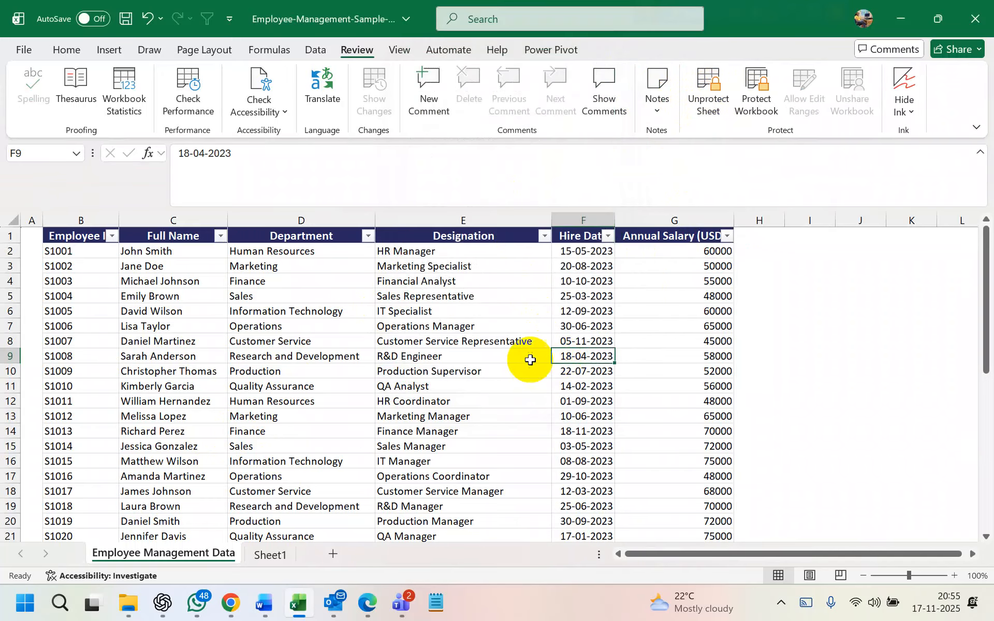
key("Delete")
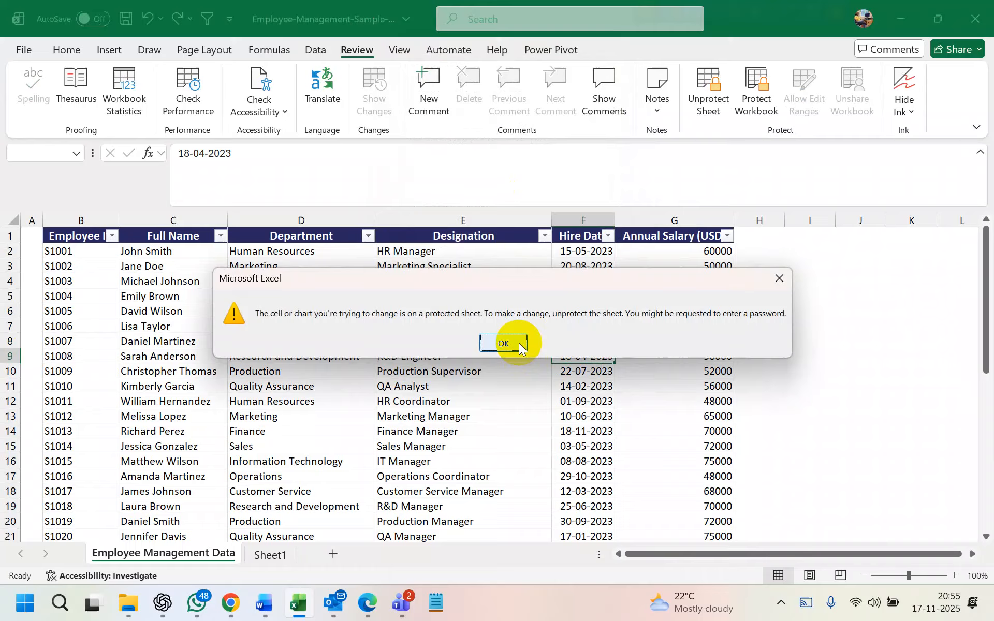
left_click(519, 343)
left_click(519, 343)
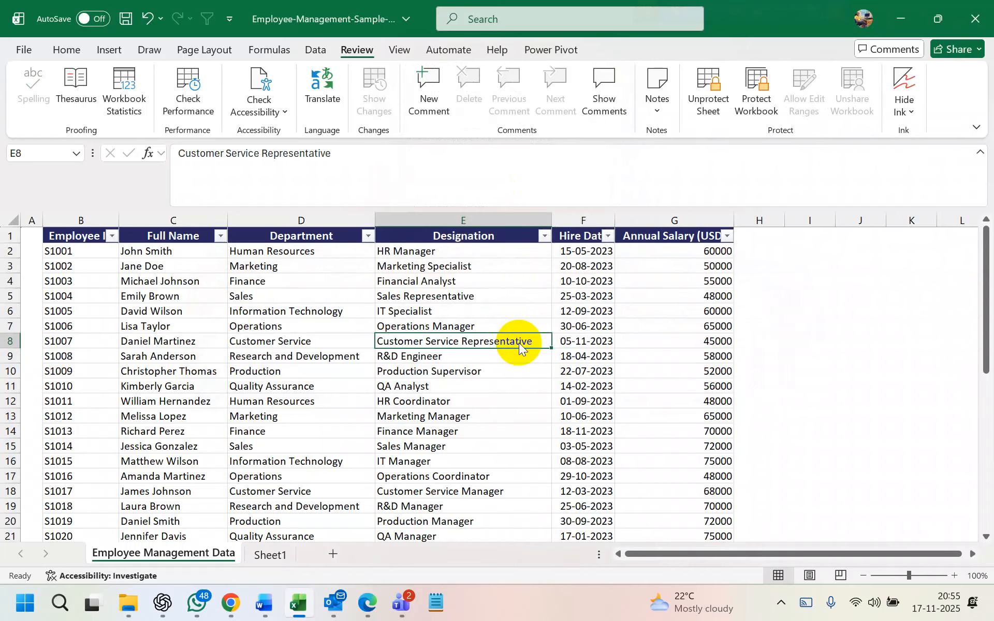
double_click(519, 343)
left_click(519, 342)
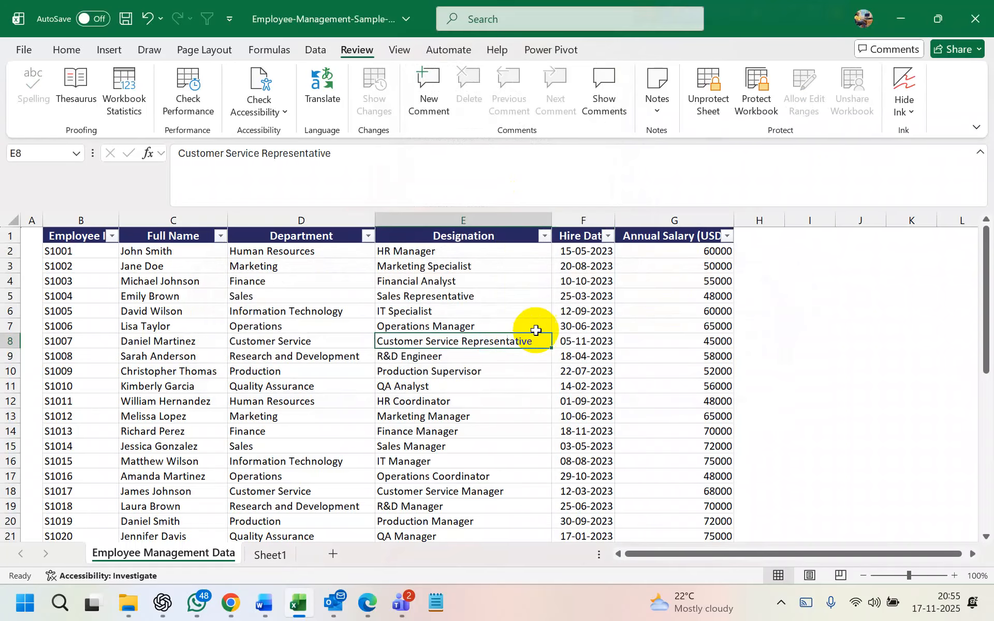
left_click(572, 326)
double_click(572, 326)
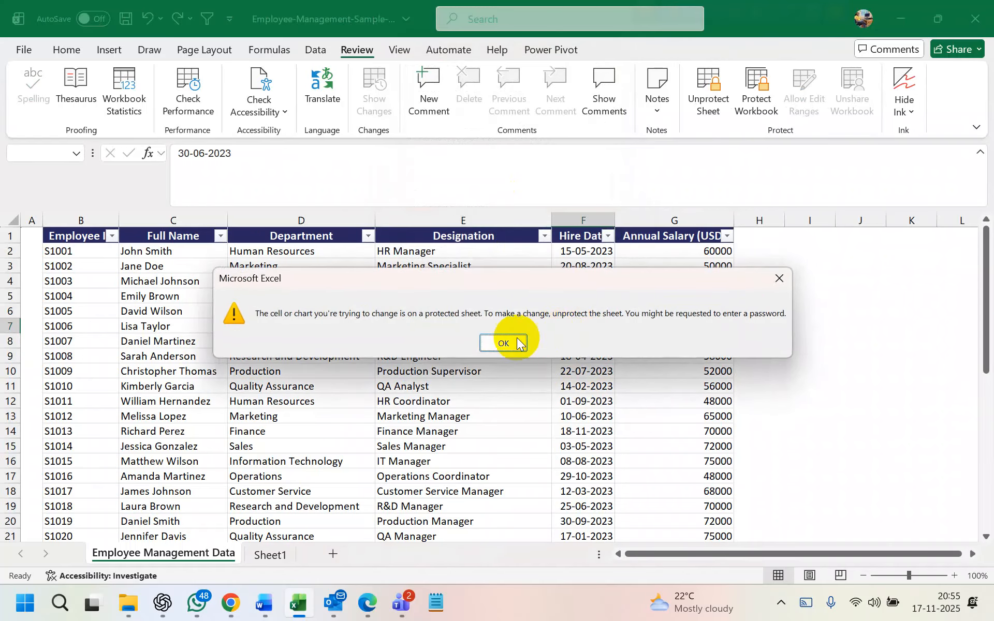
left_click(503, 339)
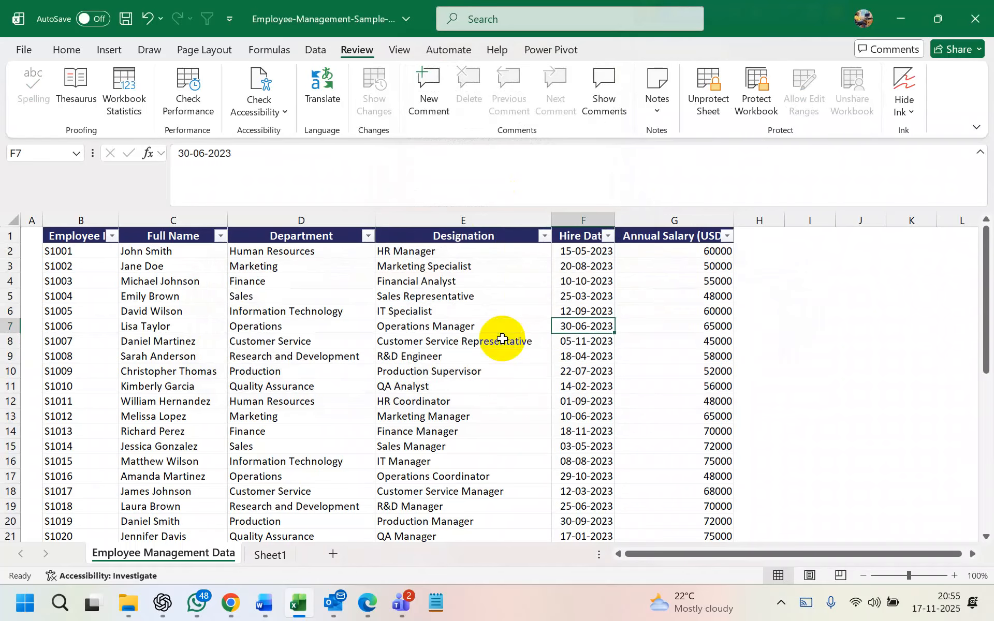
left_click(708, 99)
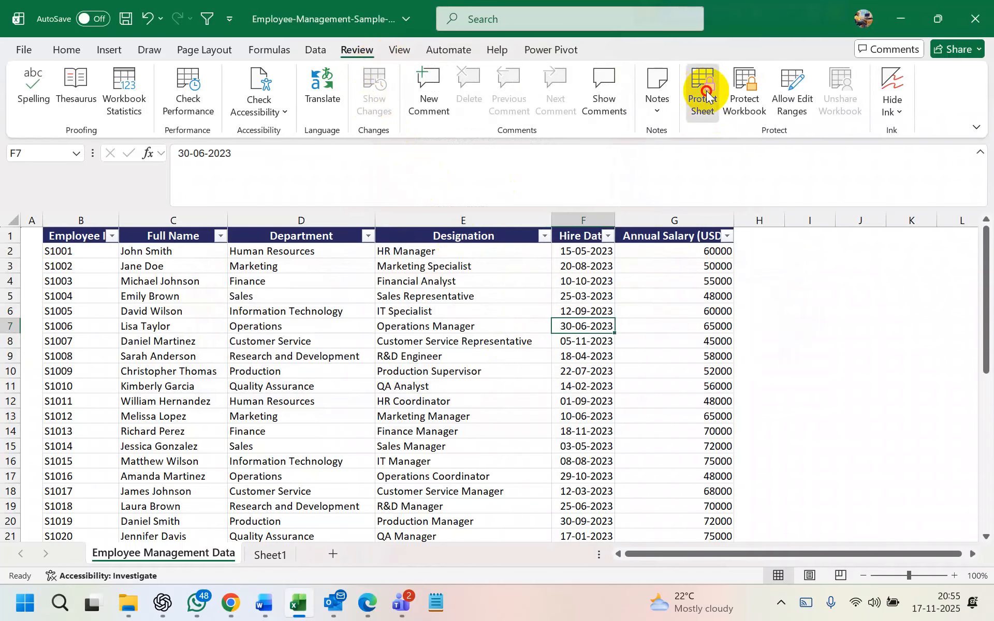
left_click(705, 98)
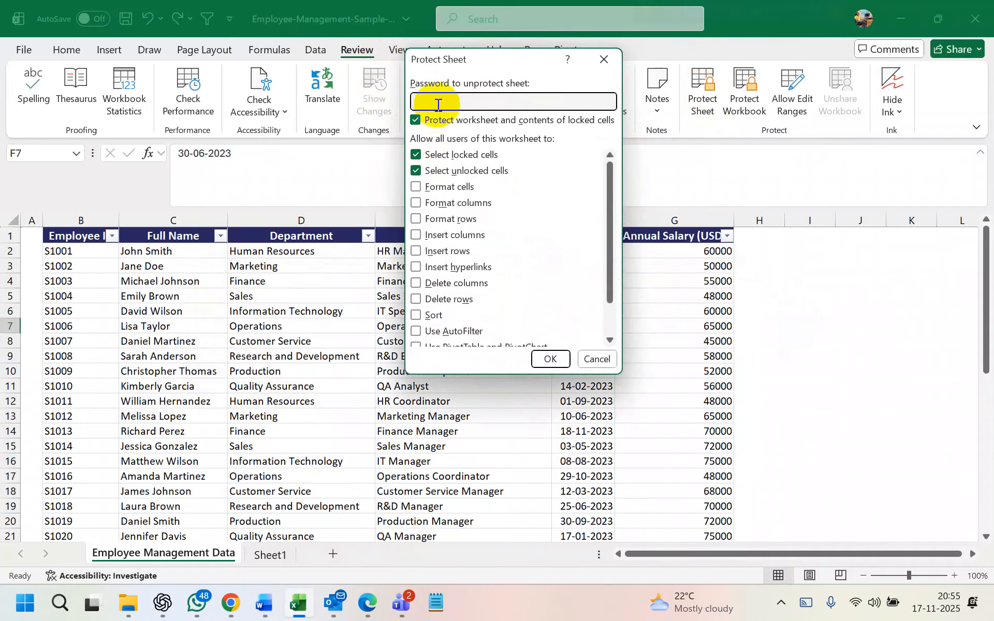
type("••••")
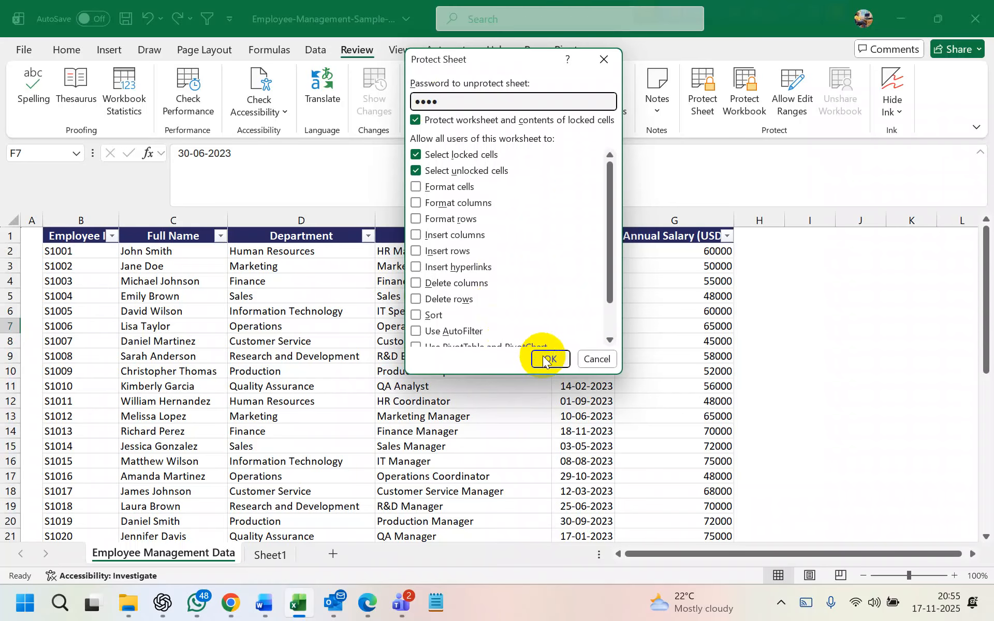
left_click(542, 357)
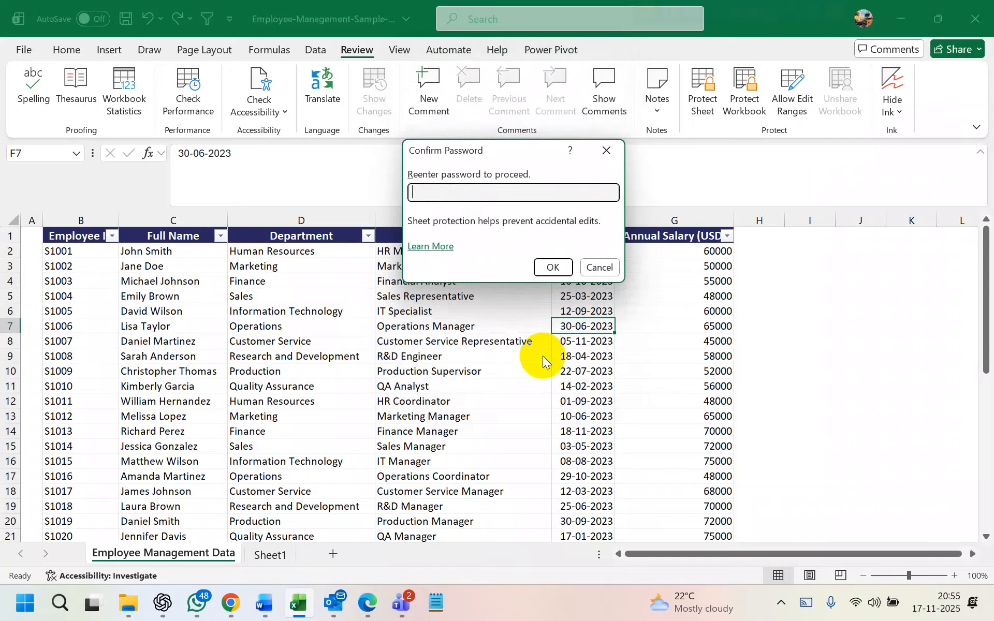
type("1234")
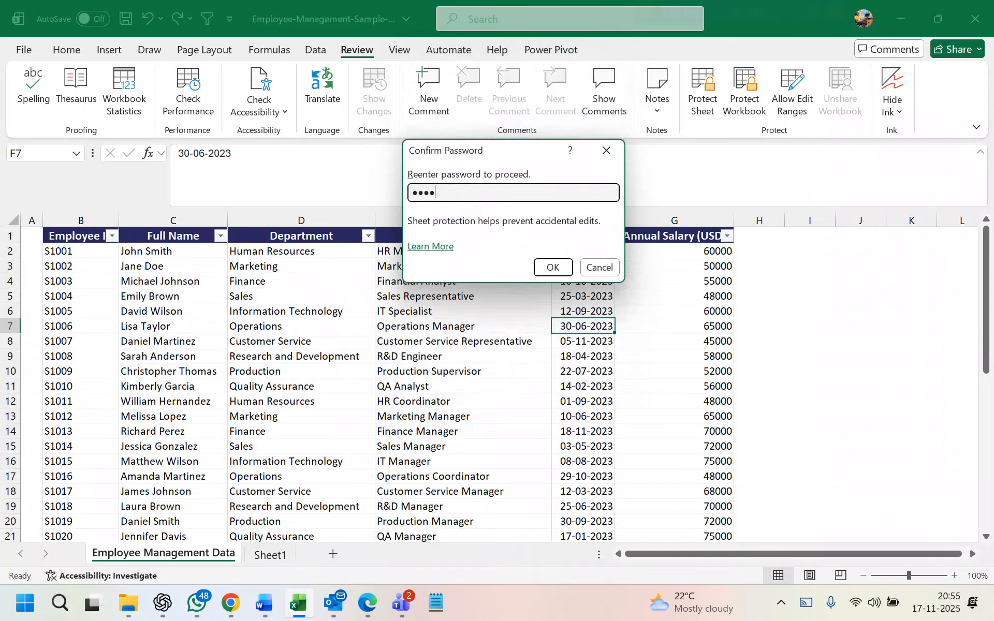
key("Return")
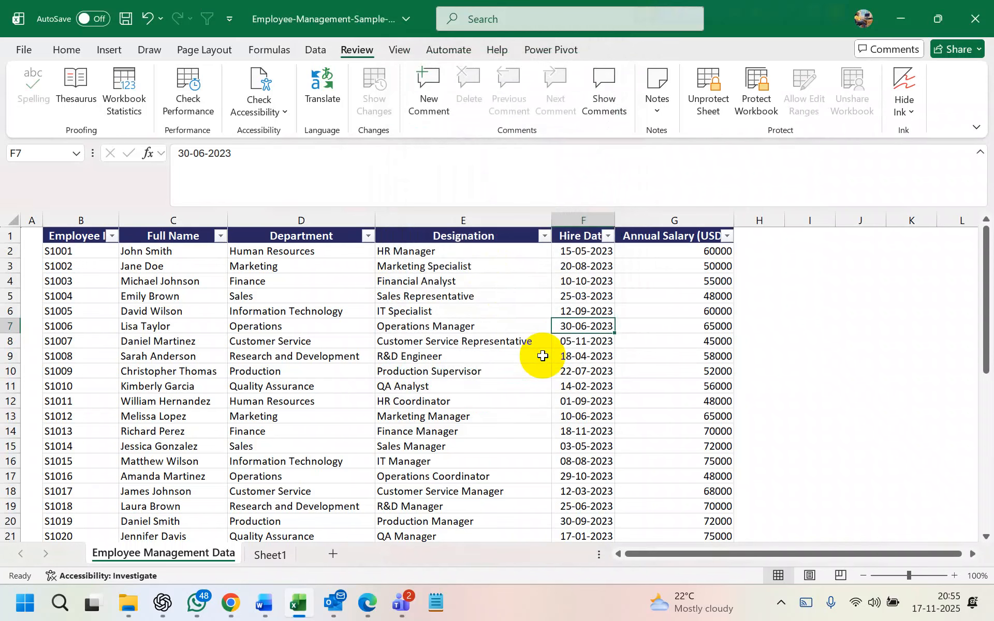
left_click(708, 96)
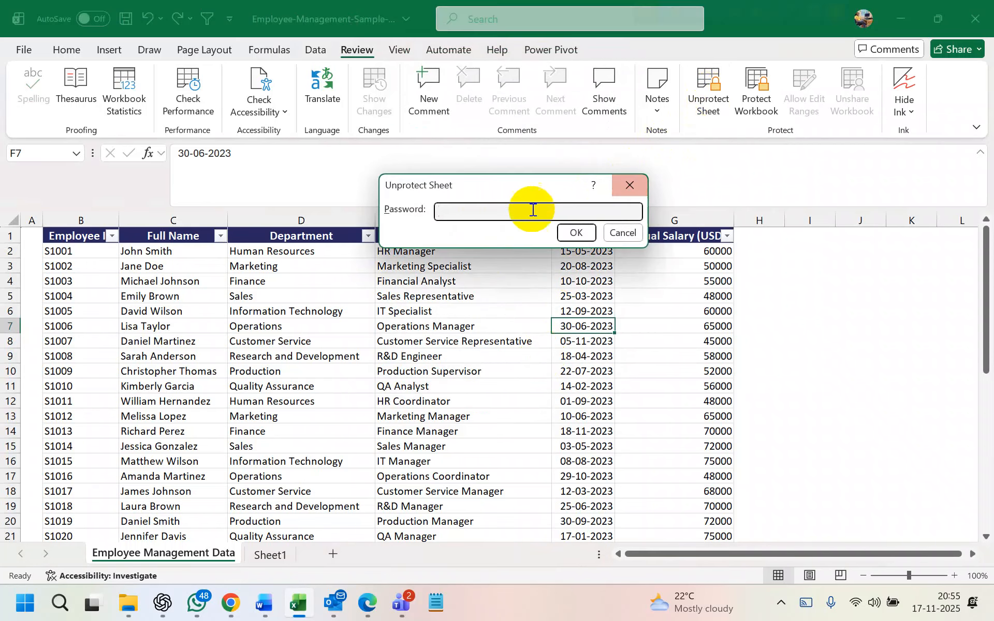
type("1234")
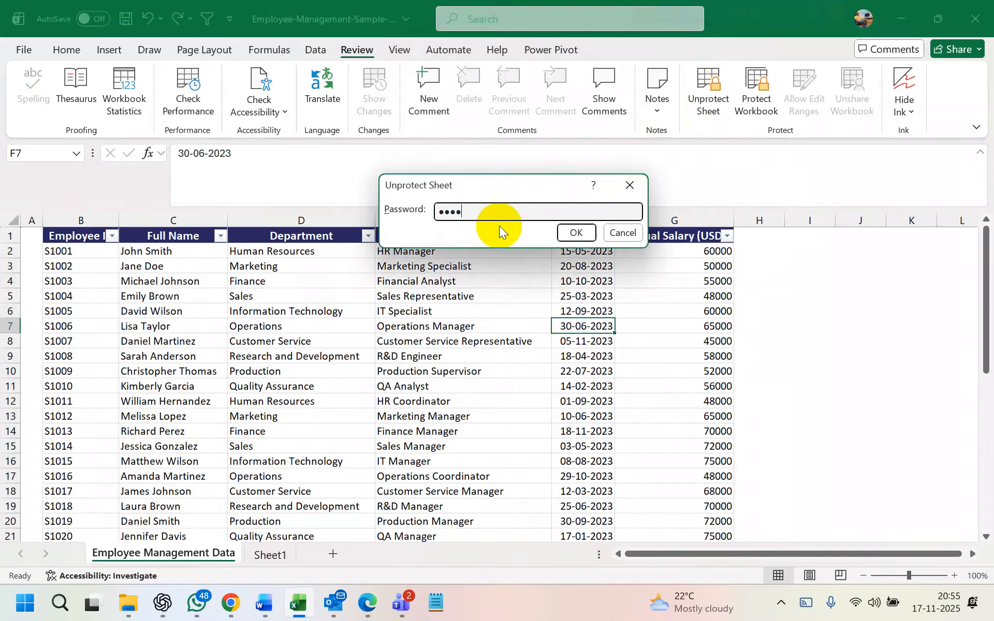
left_click(564, 232)
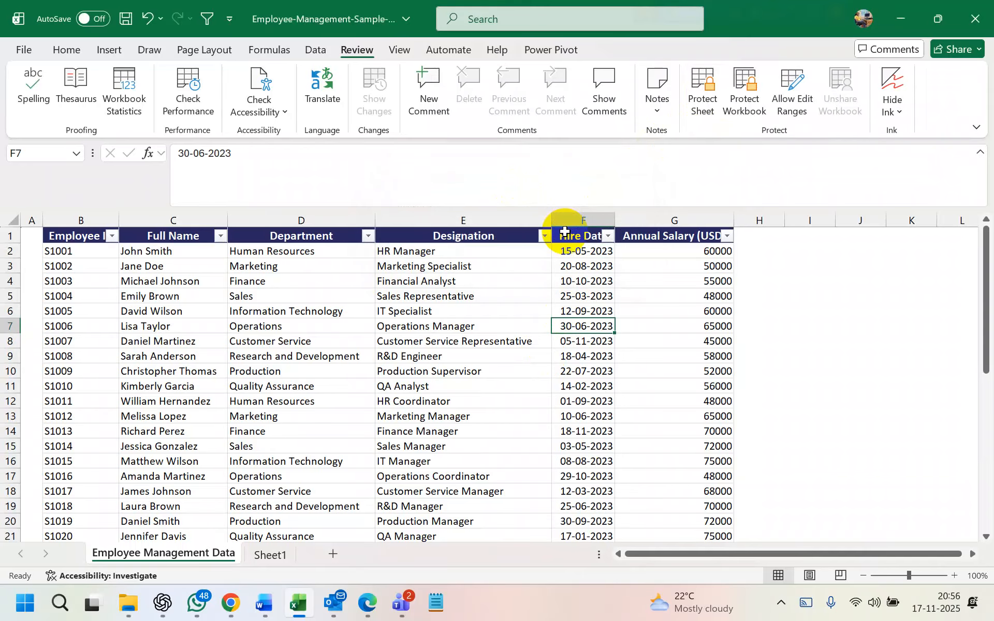
left_click(705, 96)
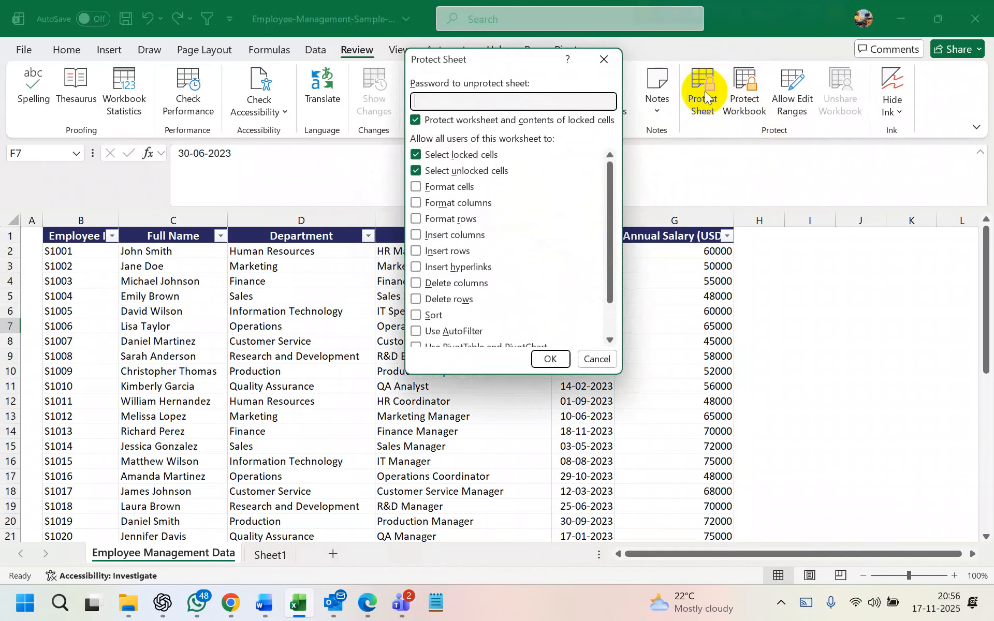
left_click(611, 61)
Select the Annual Salary values G2:G22 and open Allow Edit Ranges
left_click(648, 300)
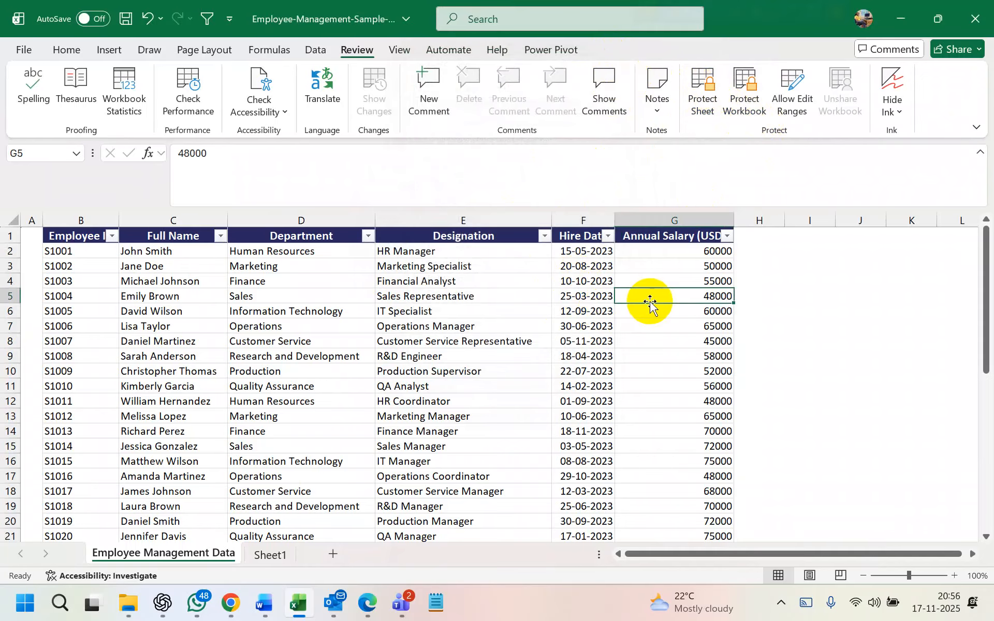
scroll(649, 302, "right", 3)
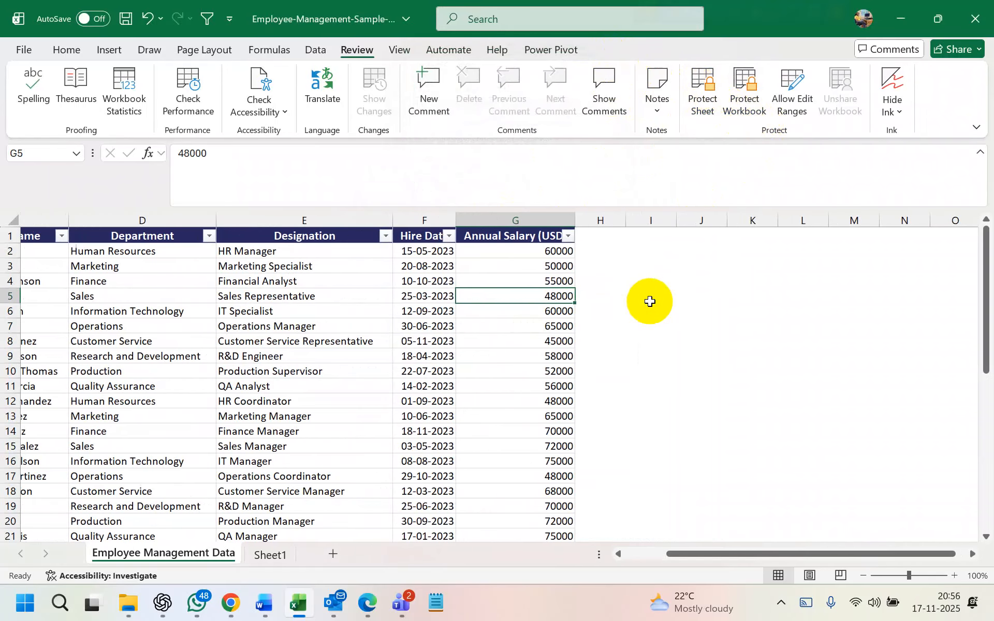
left_click(607, 283)
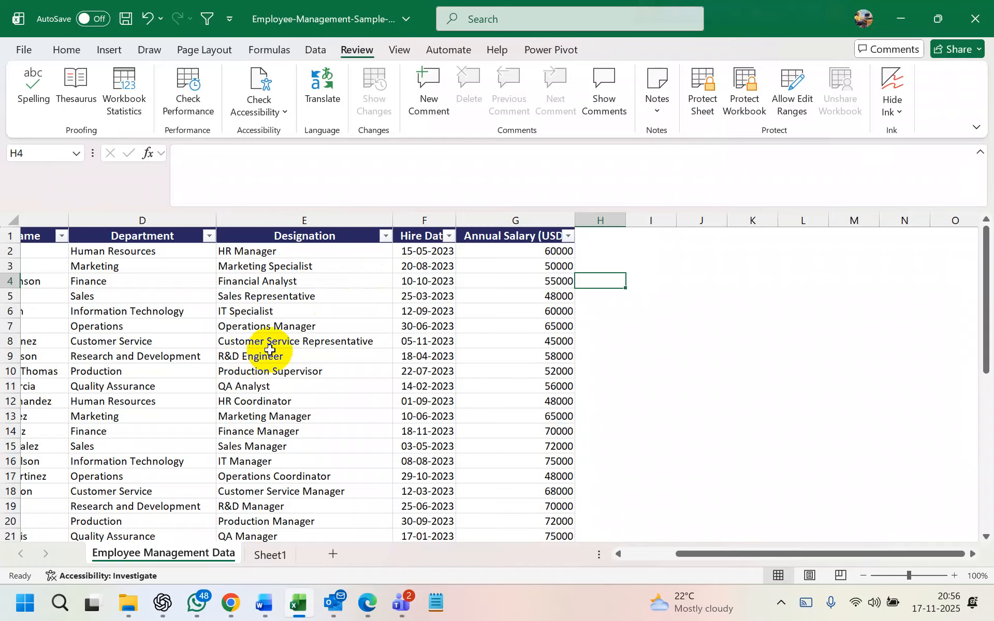
left_click_drag(557, 252, 551, 520)
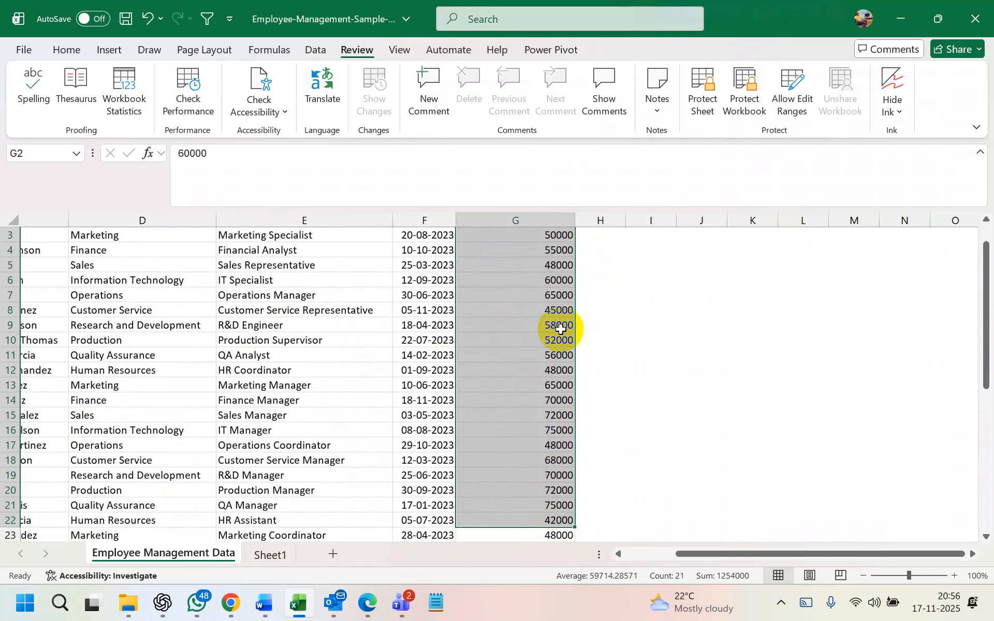
scroll(561, 328, "up", 1)
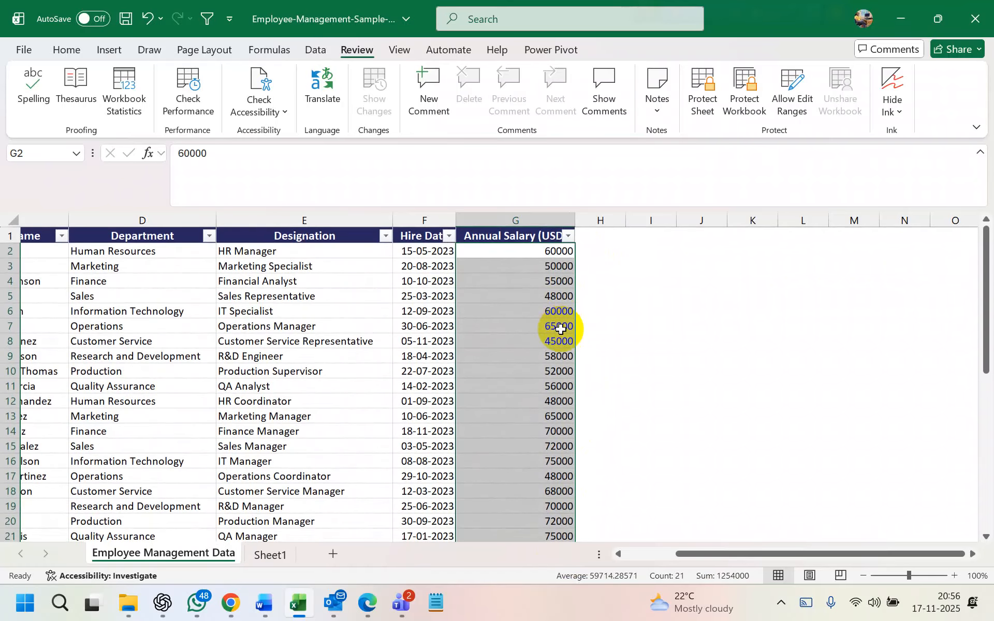
left_click(786, 92)
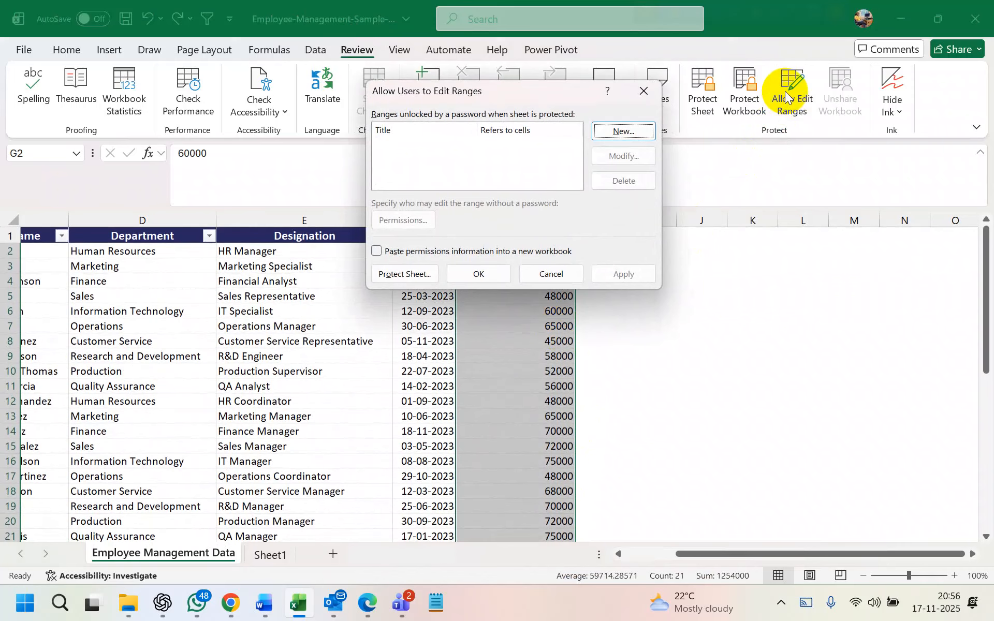
Cancel the new editable range and close the edit-ranges dialog without adding anything
left_click(638, 132)
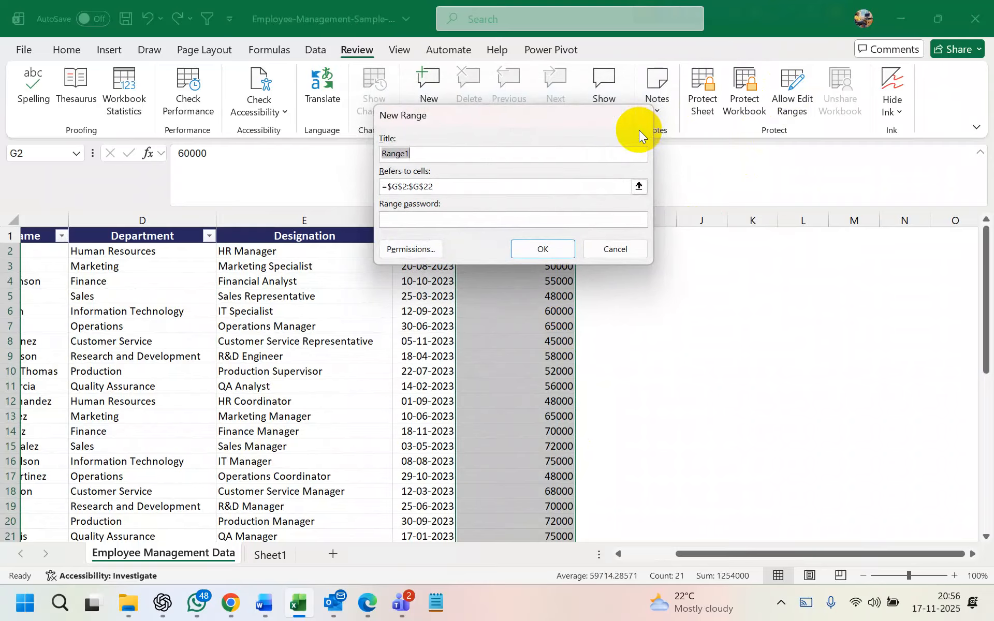
left_click(616, 249)
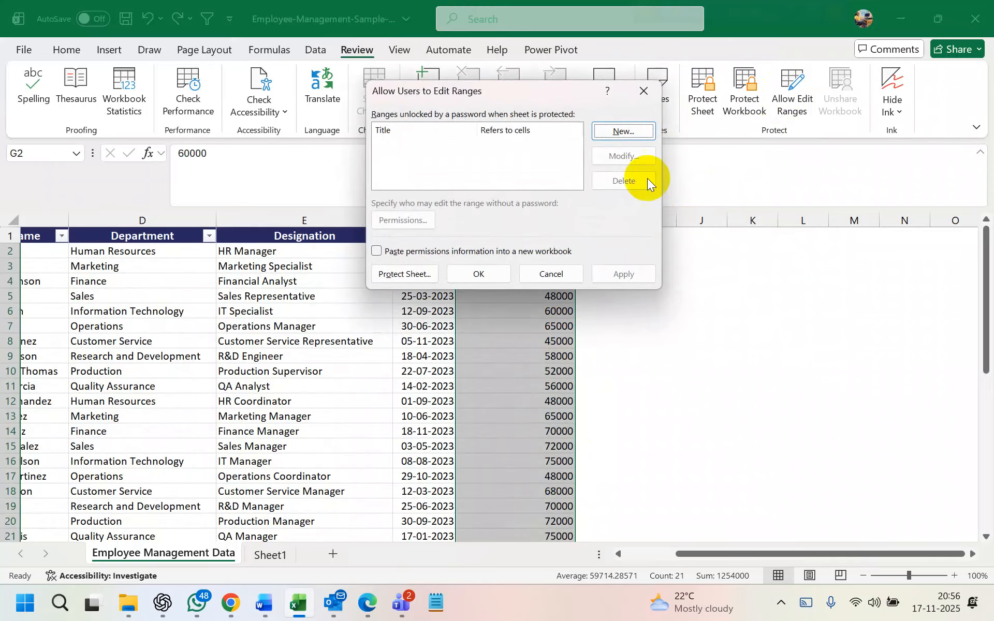
left_click(643, 101)
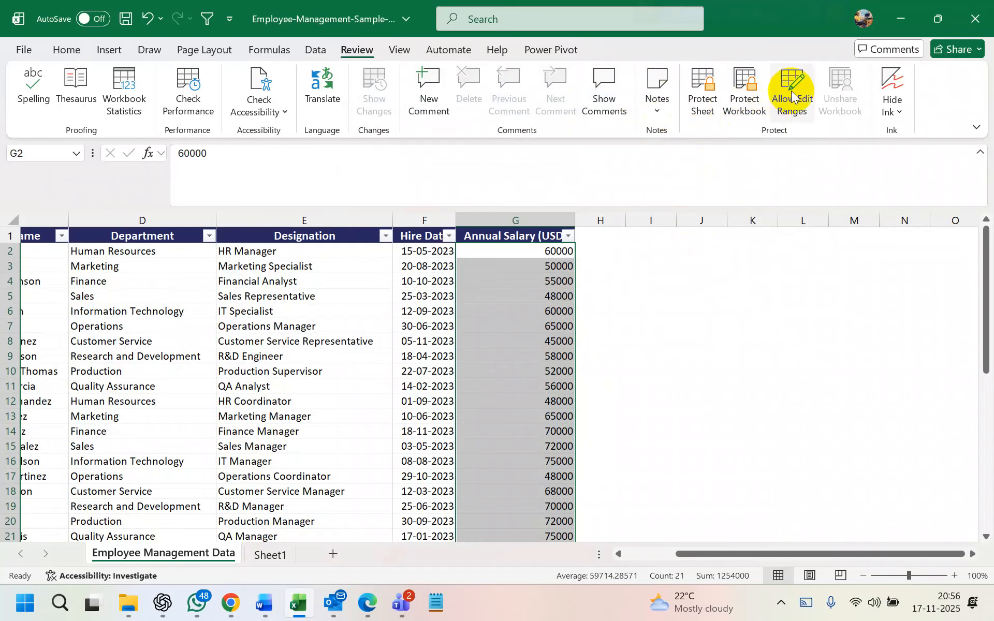
left_click(567, 281)
Open Format Cells for G4 and close it unchanged, then select G7
right_click(535, 275)
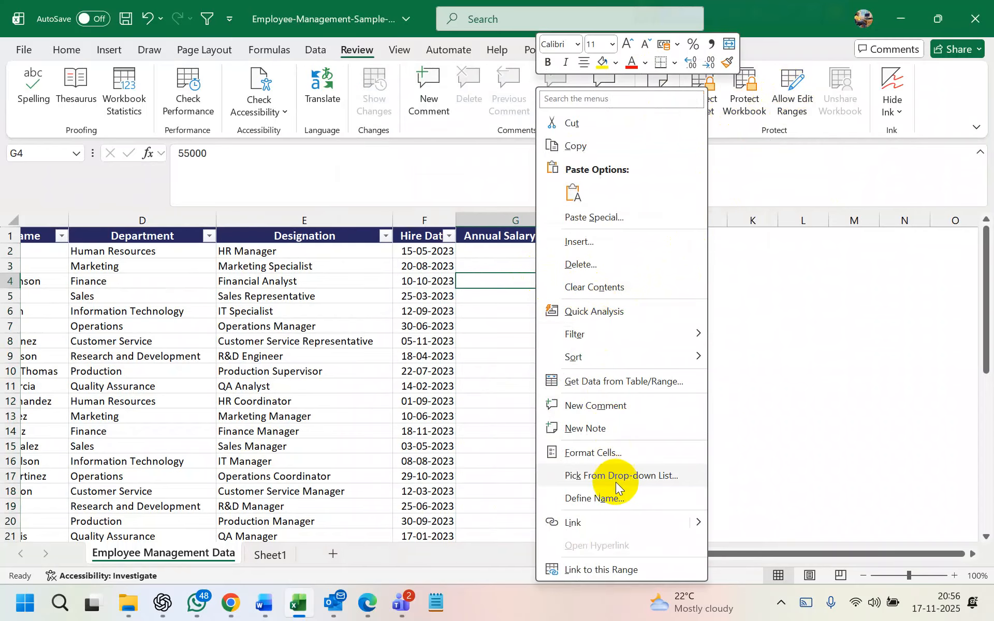
left_click(616, 459)
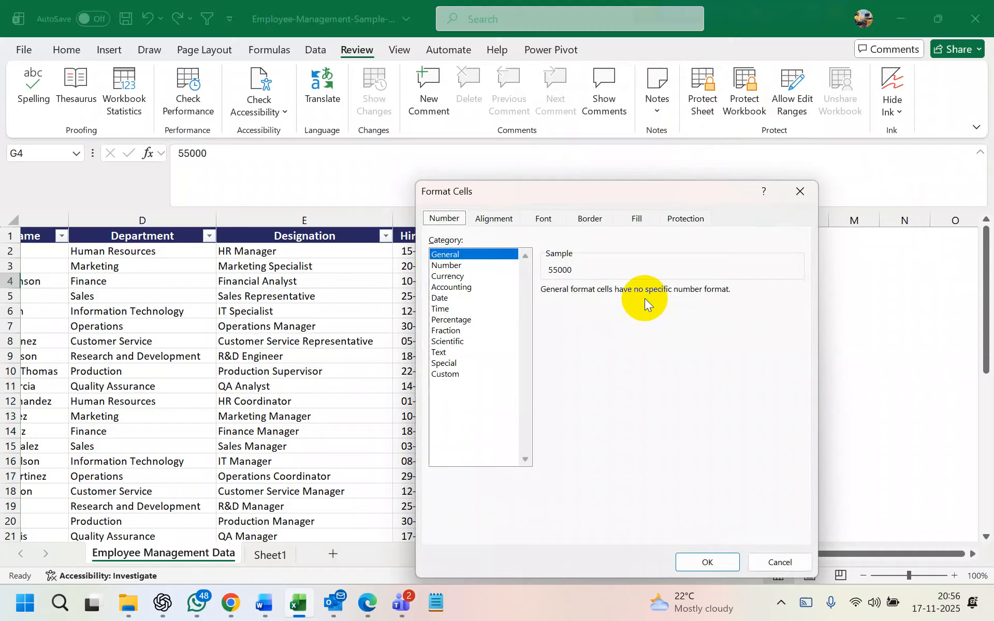
left_click_drag(749, 199, 726, 176)
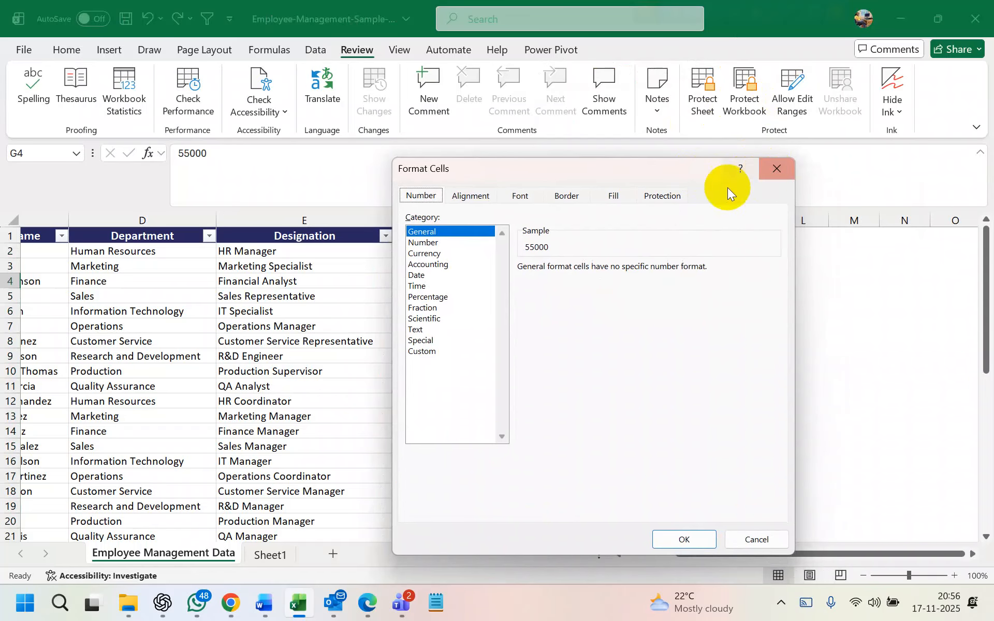
left_click(775, 170)
left_click(478, 325)
right_click(477, 325)
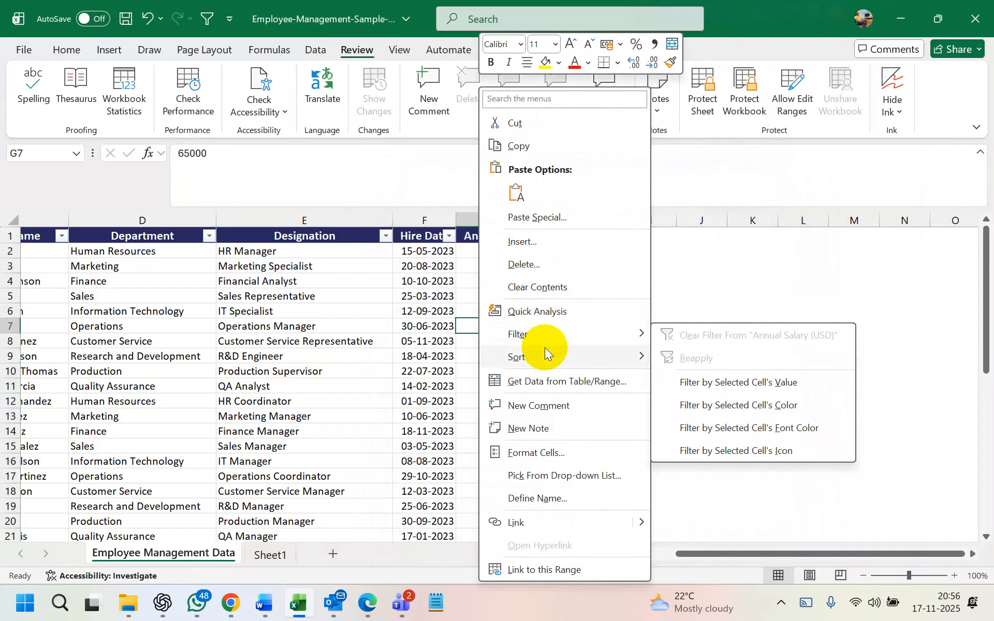
Uncheck Locked in G9's Protection settings and confirm
right_click(533, 355)
left_click(600, 452)
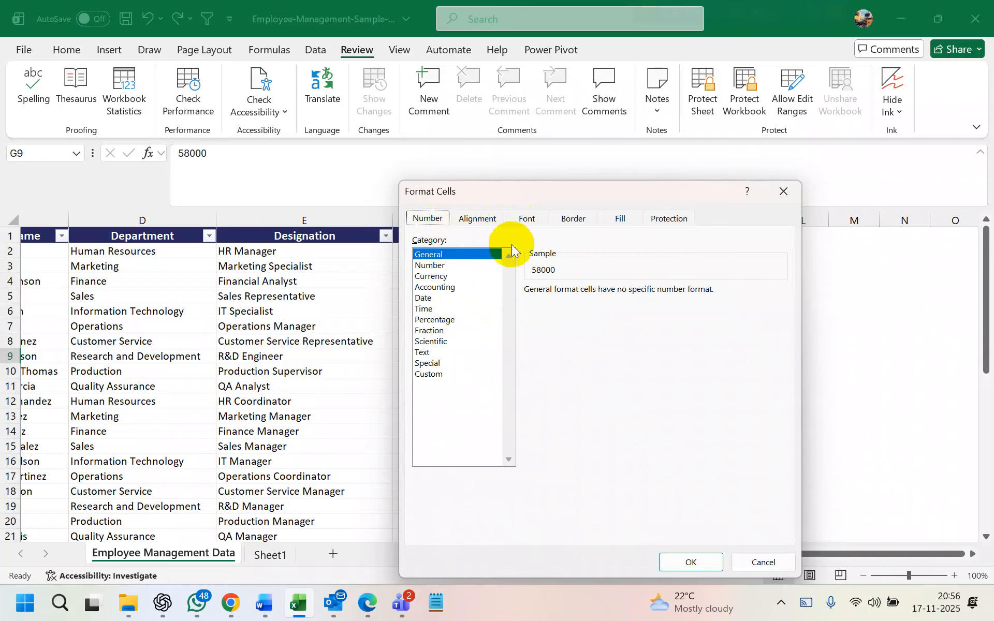
left_click(476, 218)
left_click(525, 219)
left_click(573, 219)
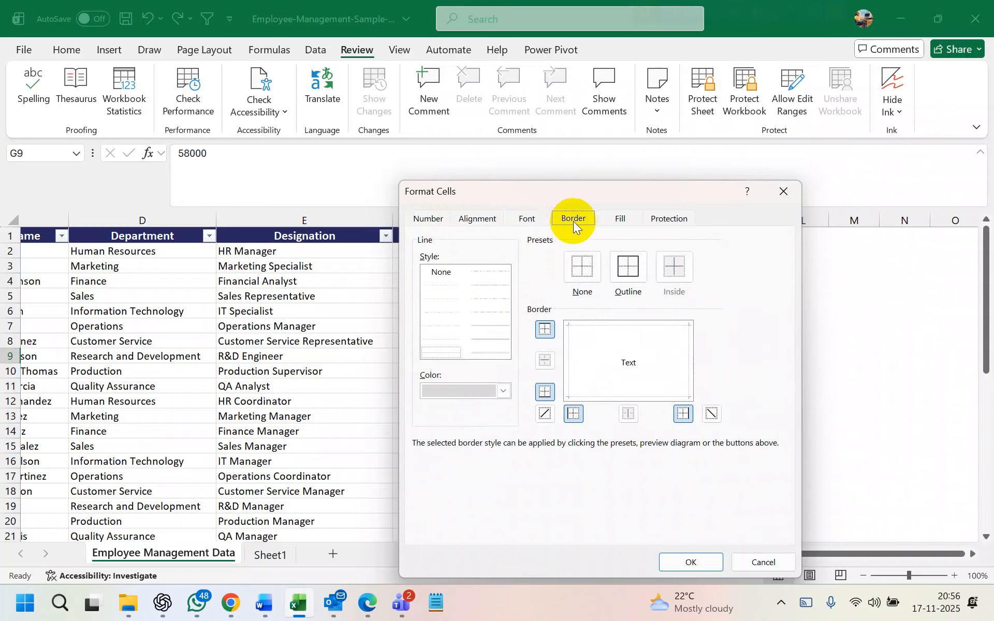
left_click(620, 218)
left_click(667, 220)
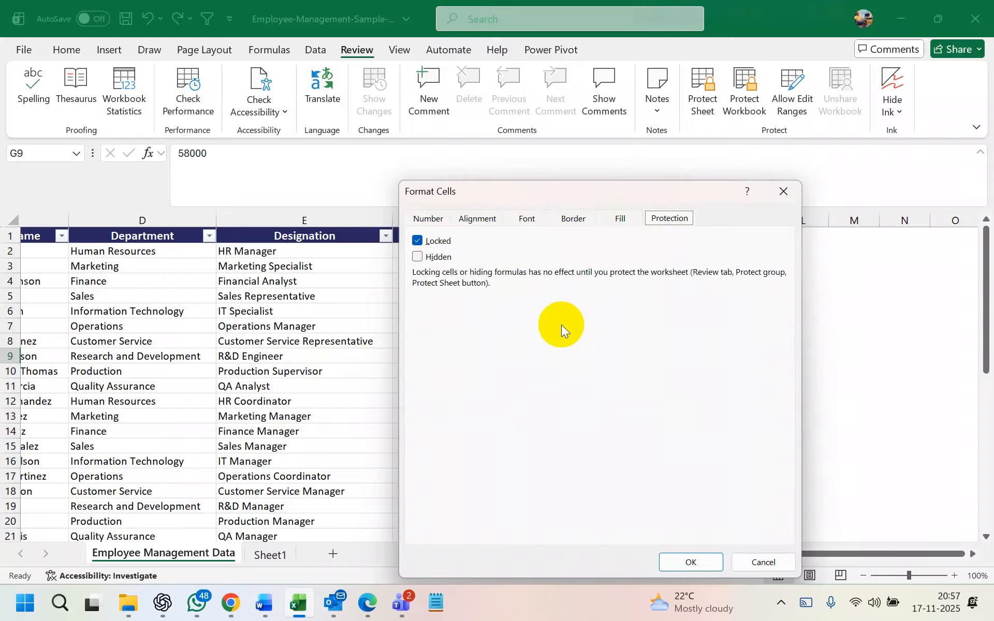
left_click(435, 248)
key("Return")
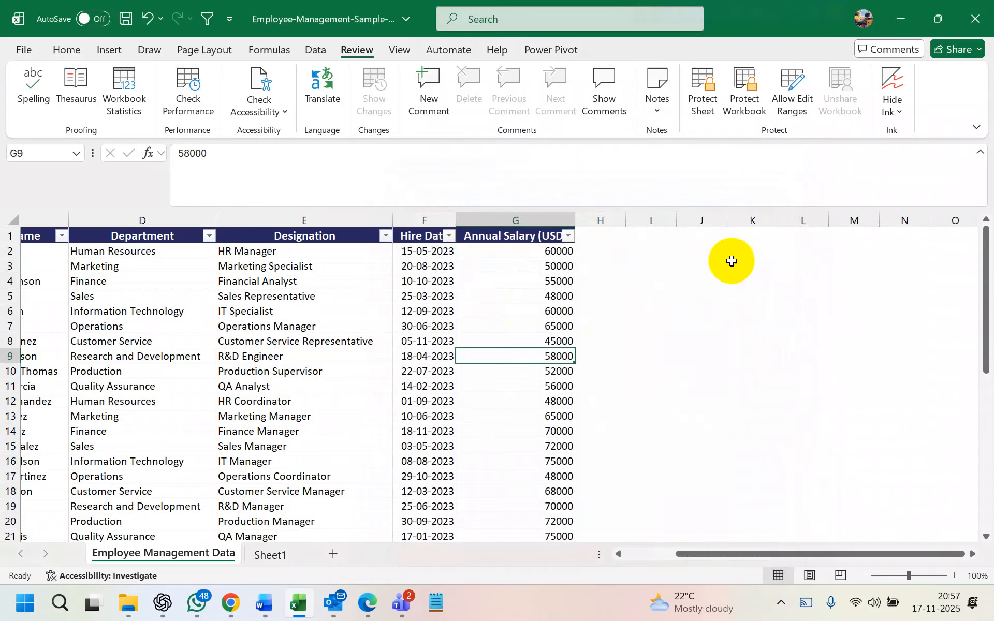
right_click(607, 222)
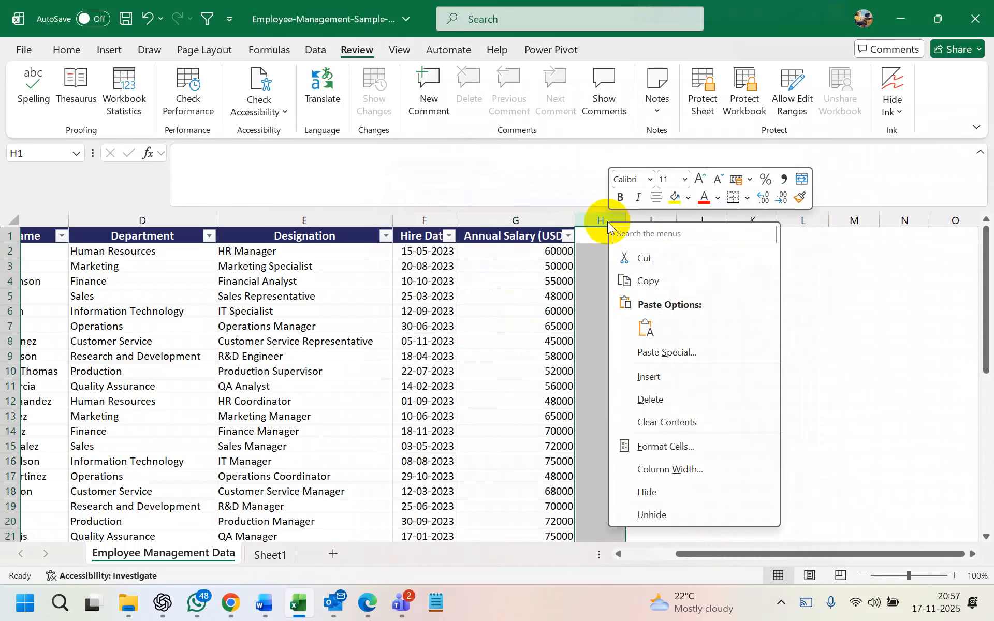
left_click(683, 448)
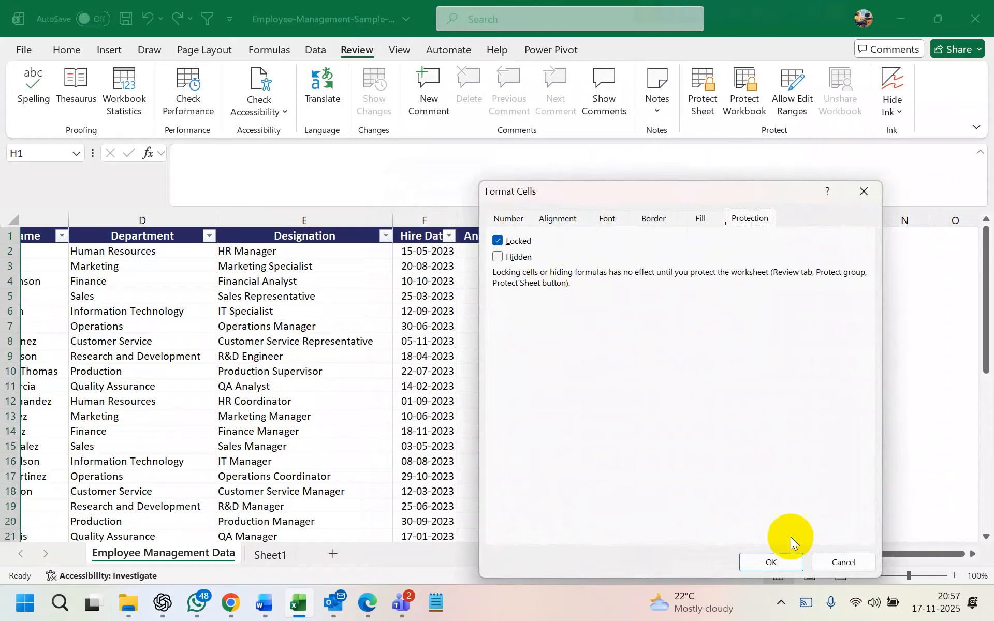
left_click(783, 561)
left_click(601, 324)
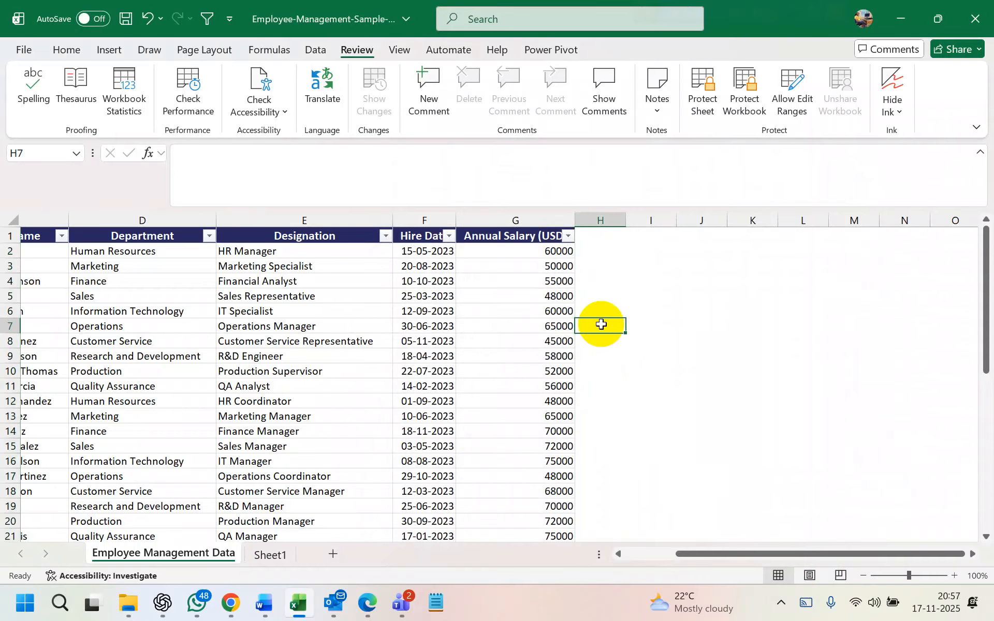
type("h")
key("BackSpace")
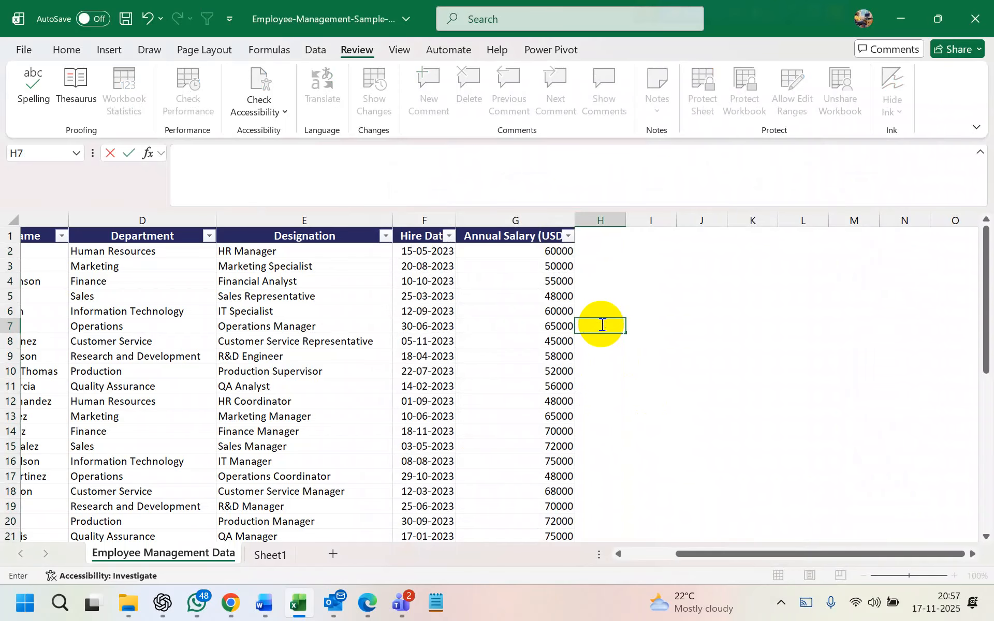
Define editable range Range1 covering column H ($H:$H), without adding any user permissions
left_click(601, 220)
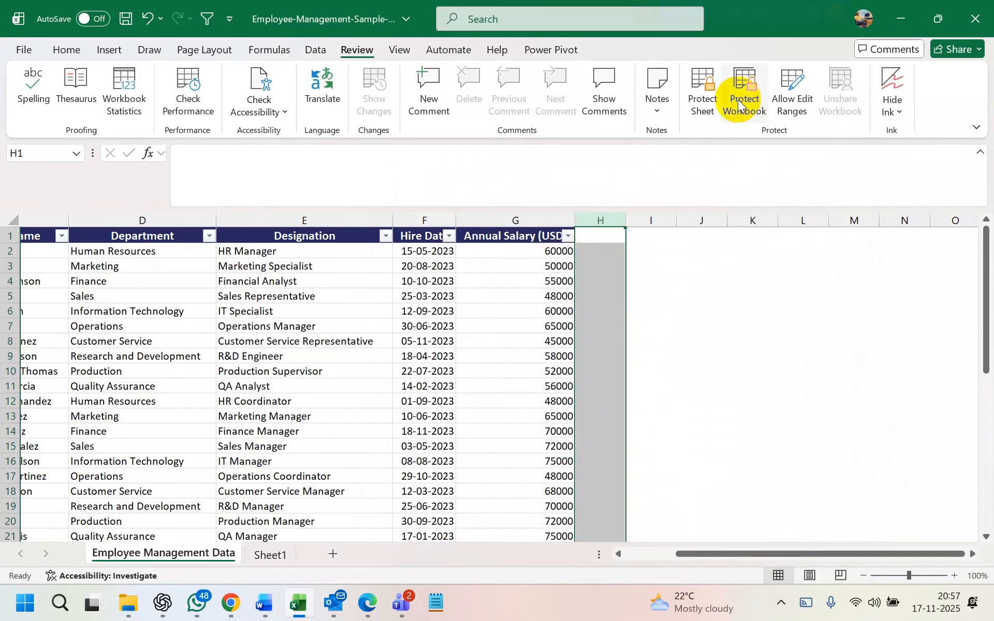
left_click(704, 98)
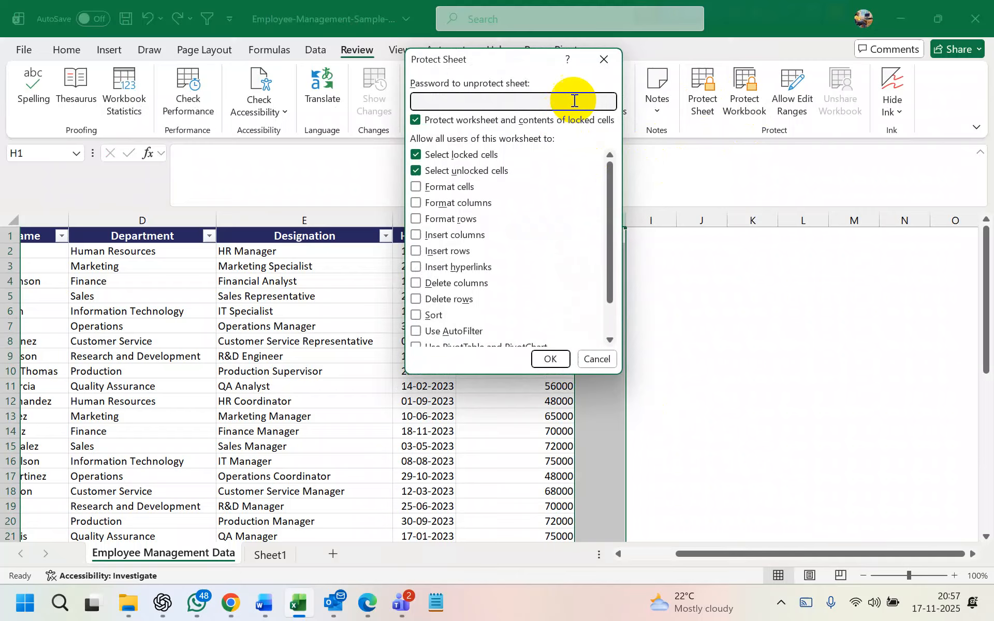
left_click(605, 62)
left_click(789, 98)
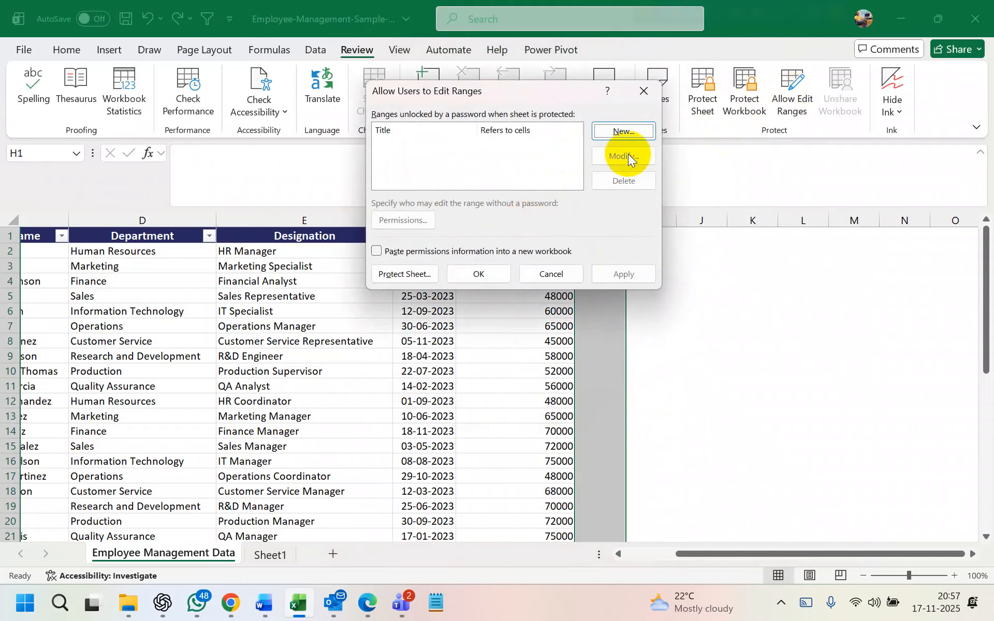
left_click(637, 131)
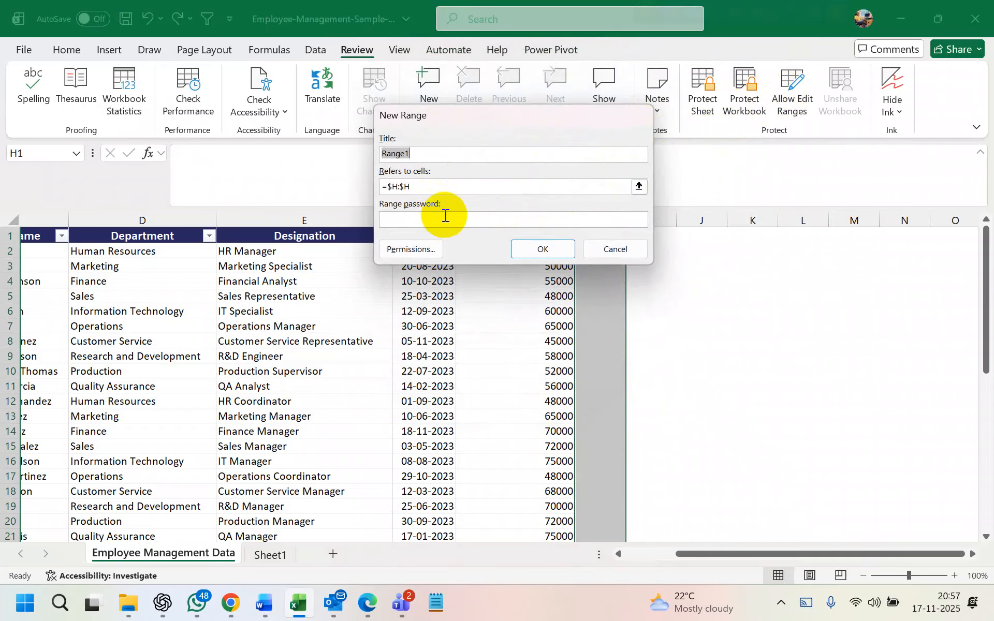
left_click(412, 248)
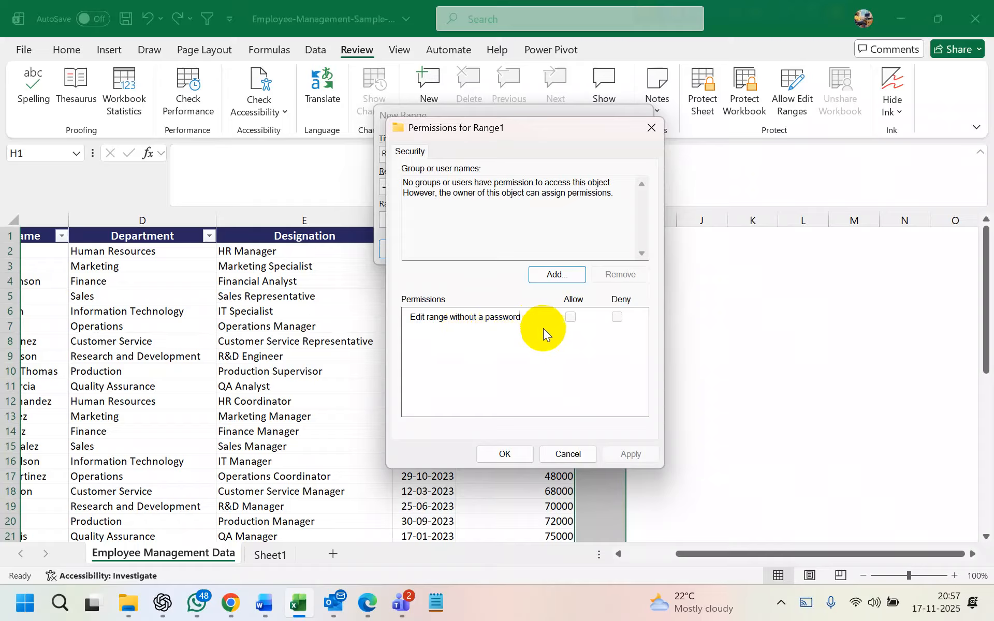
left_click(515, 454)
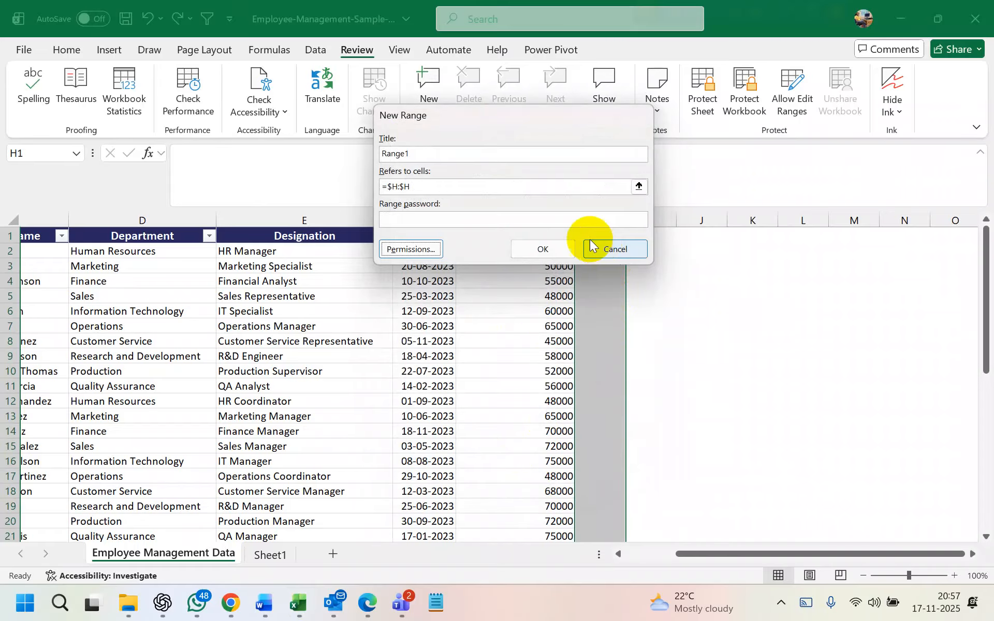
left_click(562, 247)
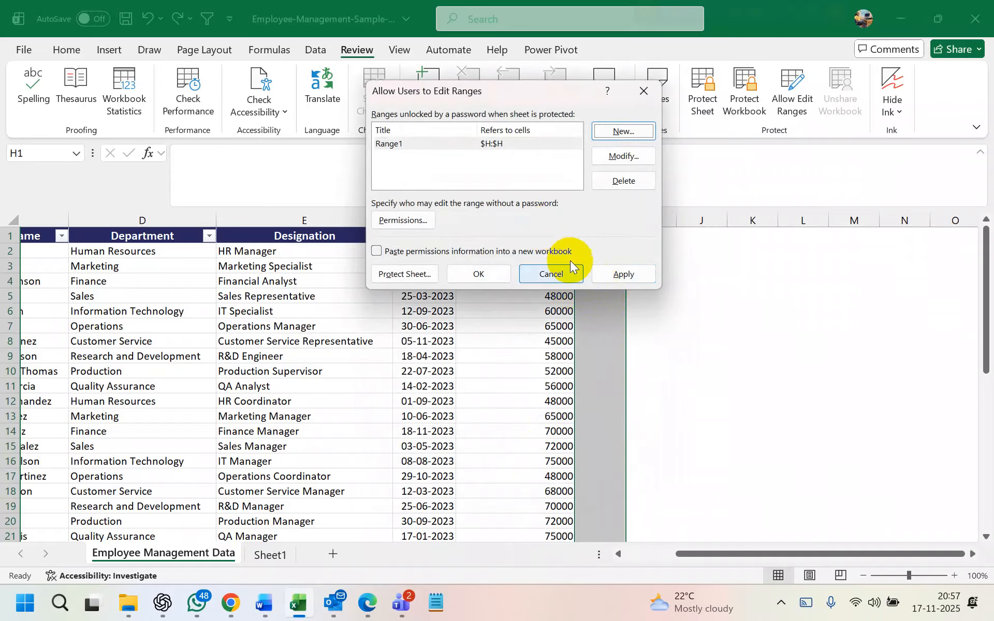
left_click(611, 273)
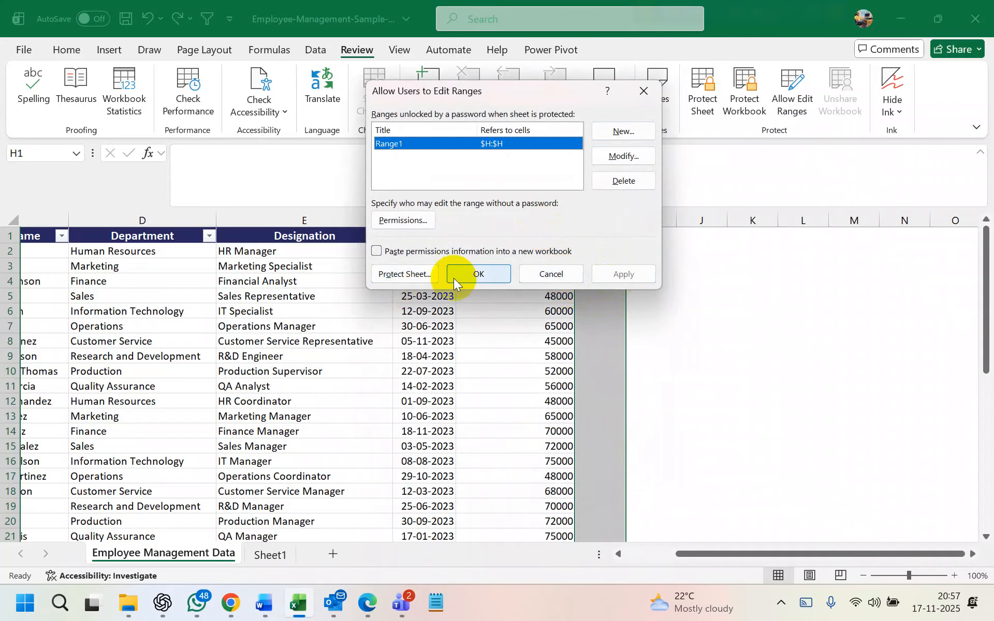
left_click(472, 274)
Enter the test text 'hhh' in cell H4
left_click(593, 278)
type("hhh")
left_click(579, 357)
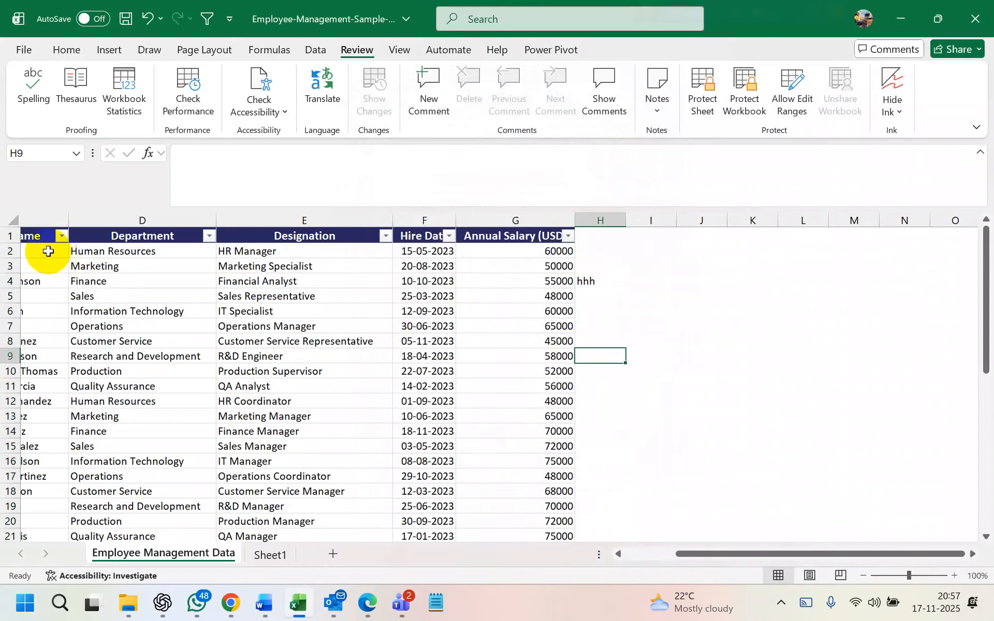
Protect the sheet and confirm that hire date cell F31 rejects edits
scroll(51, 252, "left", 2)
left_click_drag(80, 255, 628, 505)
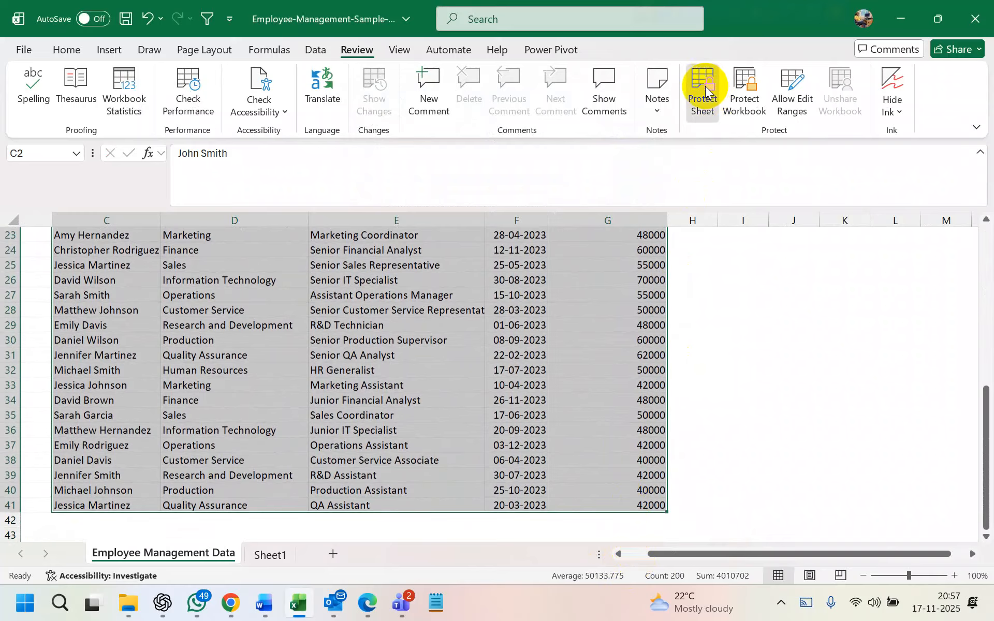
left_click(705, 86)
left_click(550, 355)
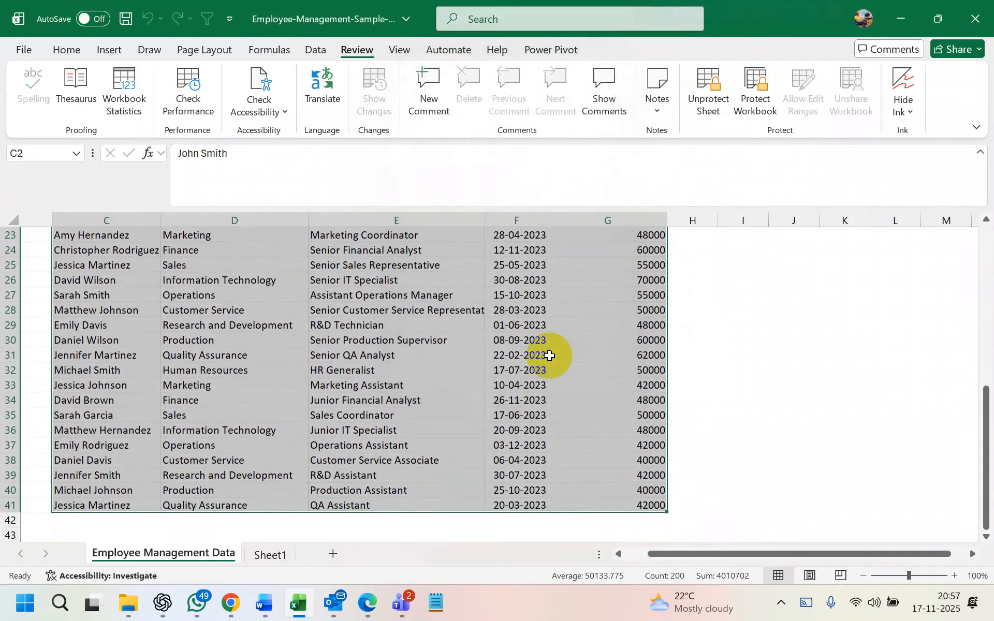
double_click(532, 357)
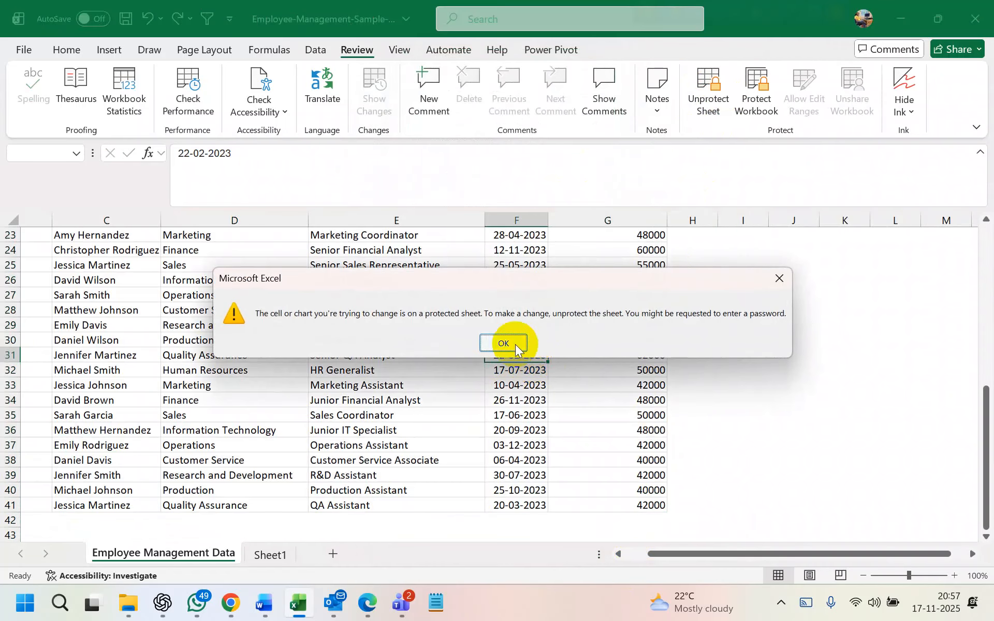
left_click(520, 348)
scroll(699, 348, "up", 8)
Enter the test value 'c' in column H cells H7, H8, H11 and H13
left_click(694, 327)
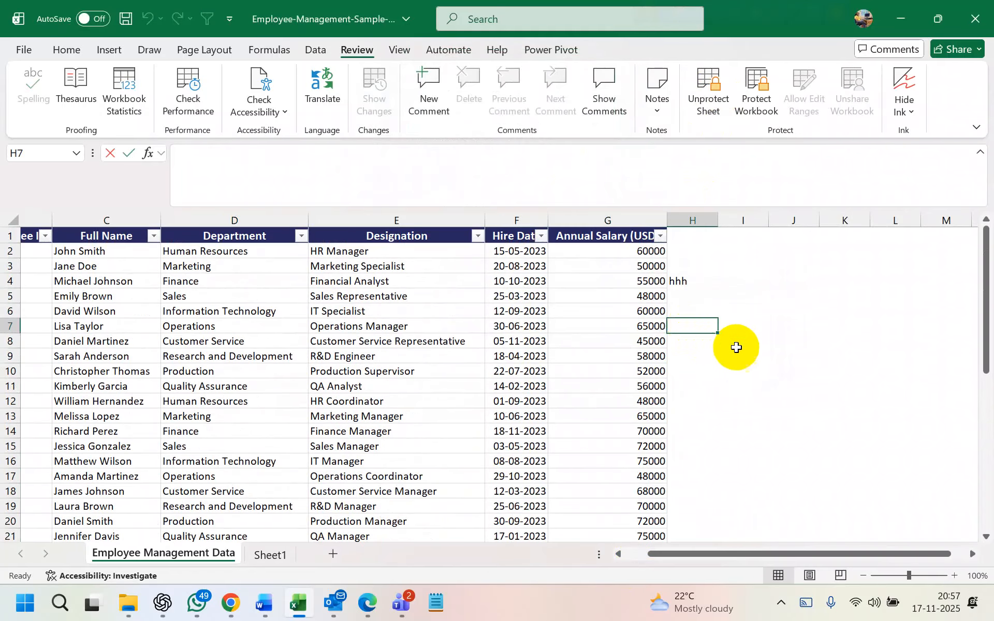
type("c")
left_click(781, 350)
left_click(693, 343)
type("c")
left_click(823, 386)
left_click(712, 386)
type("c")
left_click(826, 386)
left_click(695, 416)
type("c")
left_click(824, 376)
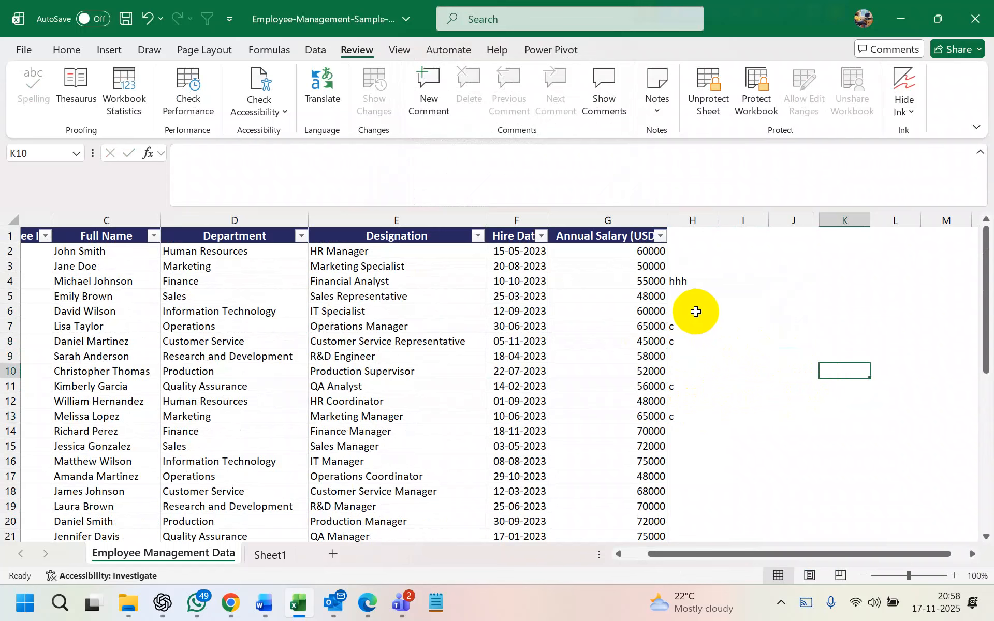
Confirm that salary cell G8 and cell D7 are rejected with the protected-sheet warning
left_click(606, 346)
type("c")
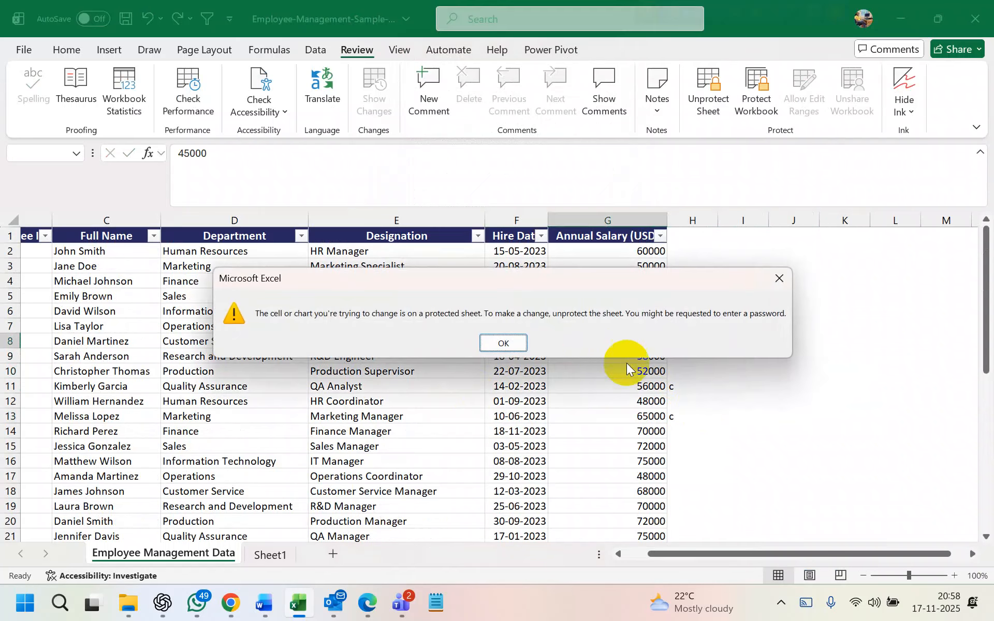
left_click(517, 345)
left_click(249, 326)
type("c")
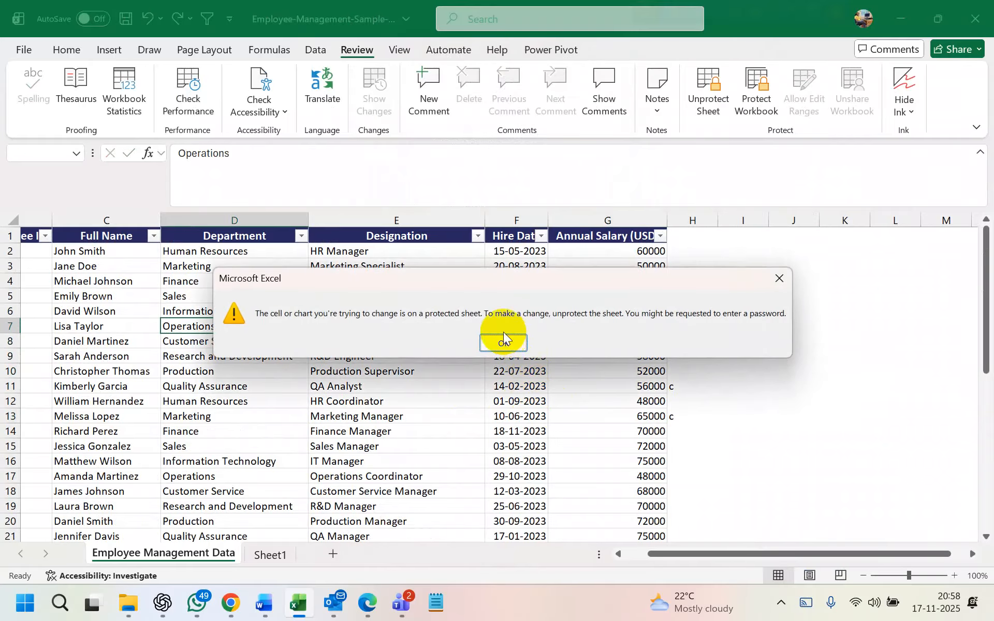
left_click(508, 349)
type("c")
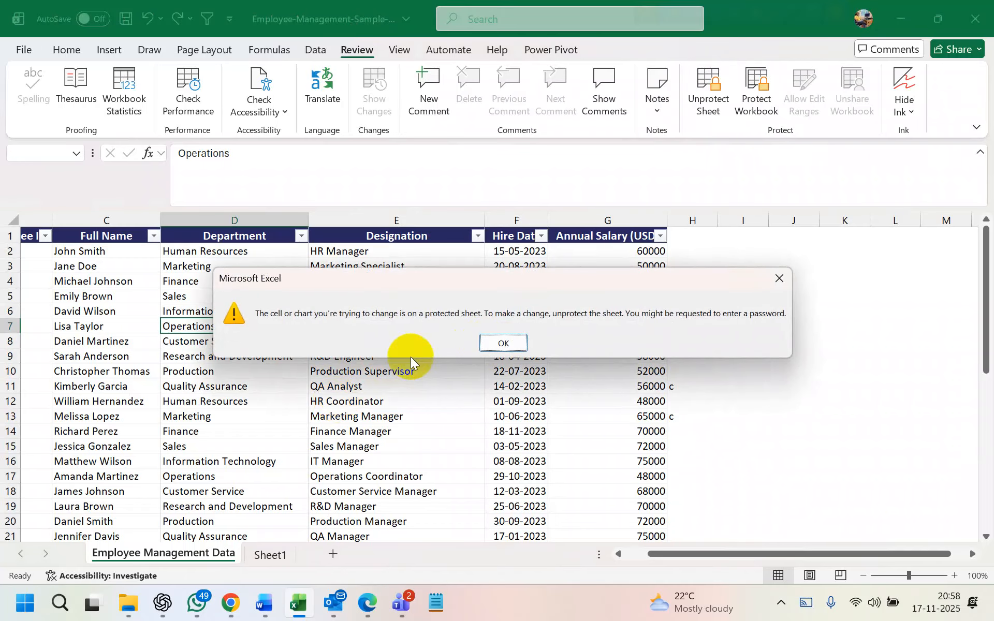
left_click(503, 345)
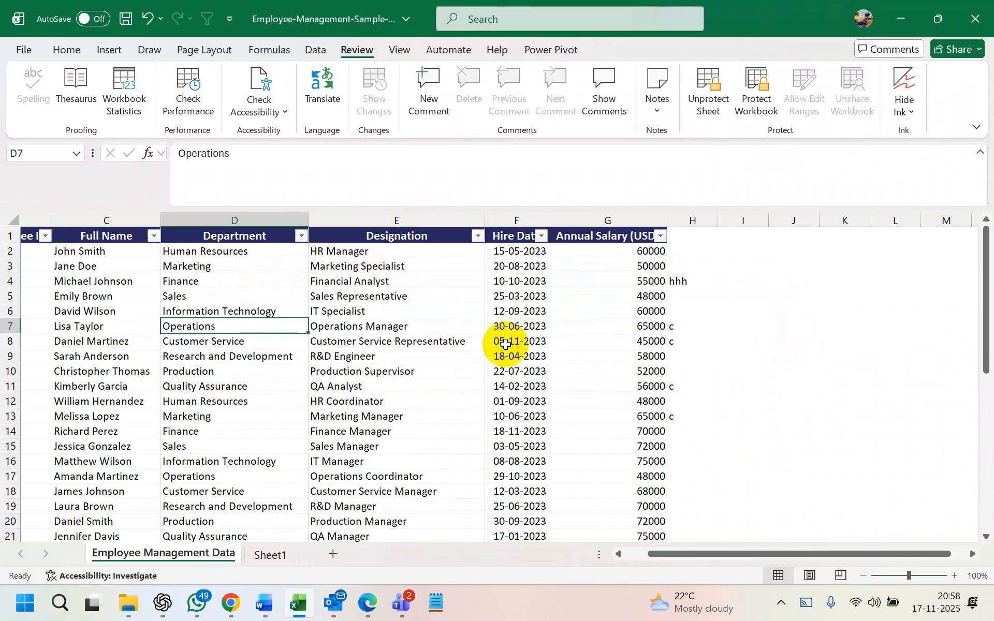
Enter 'hbyv' in cell H5
left_click(678, 291)
type("hbyv")
key("Return")
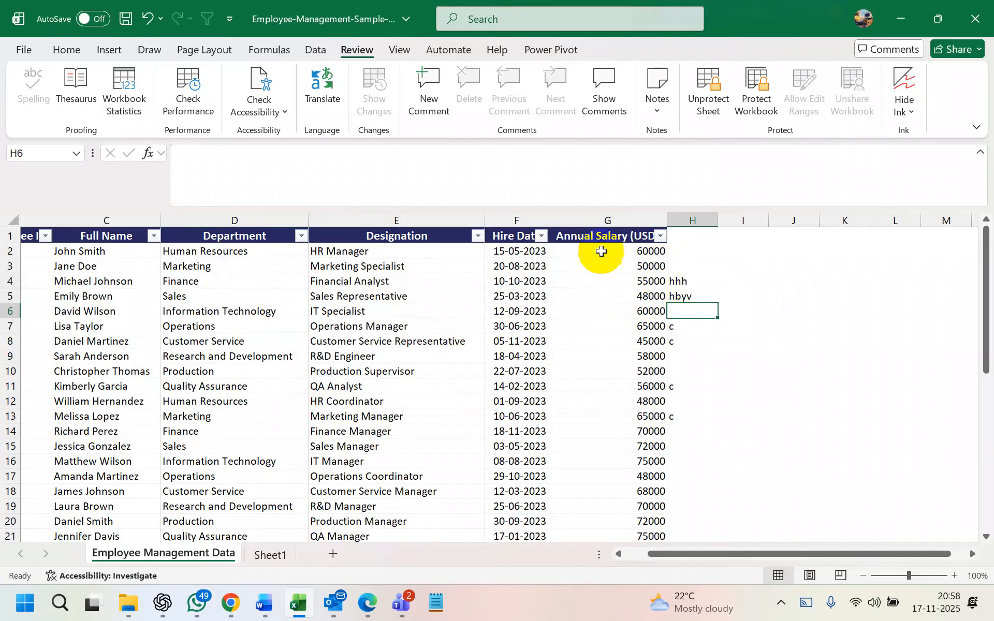
On Sheet1, type the headers Name, Mobile and Salary in B1:D1
left_click(272, 556)
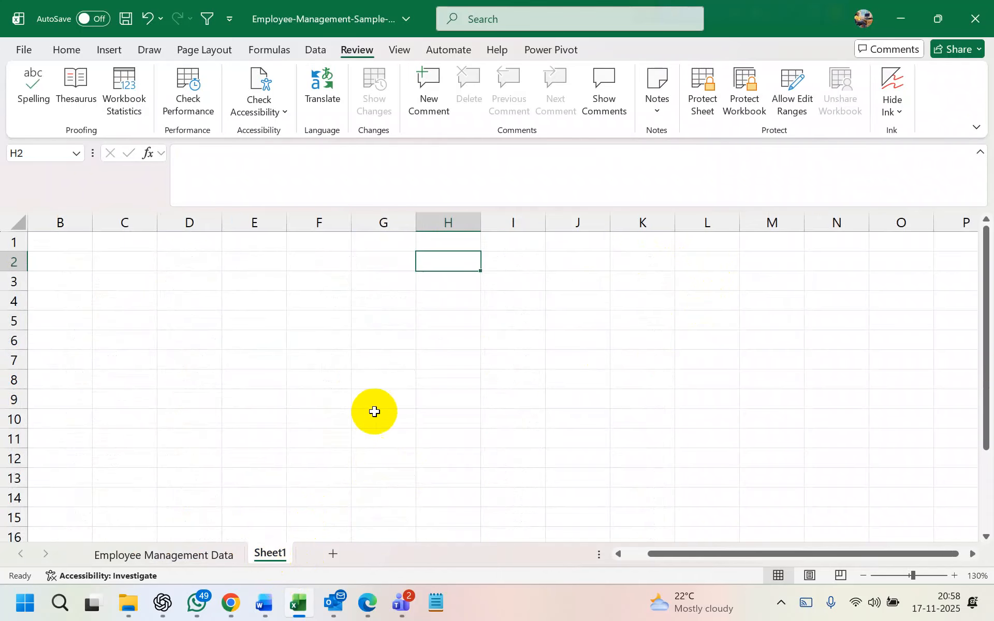
left_click(68, 246)
type("Name")
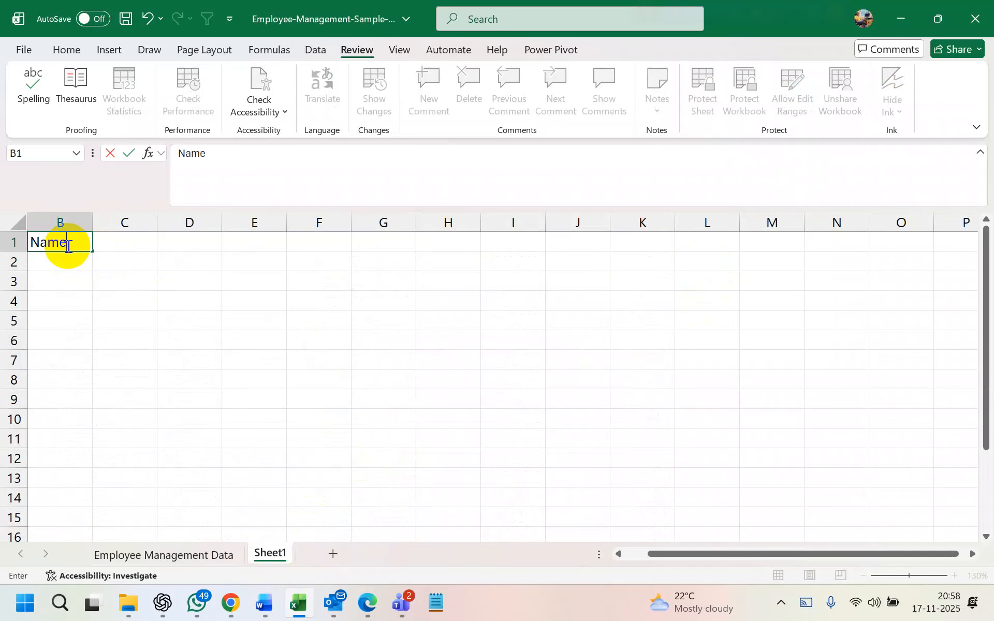
key("Tab")
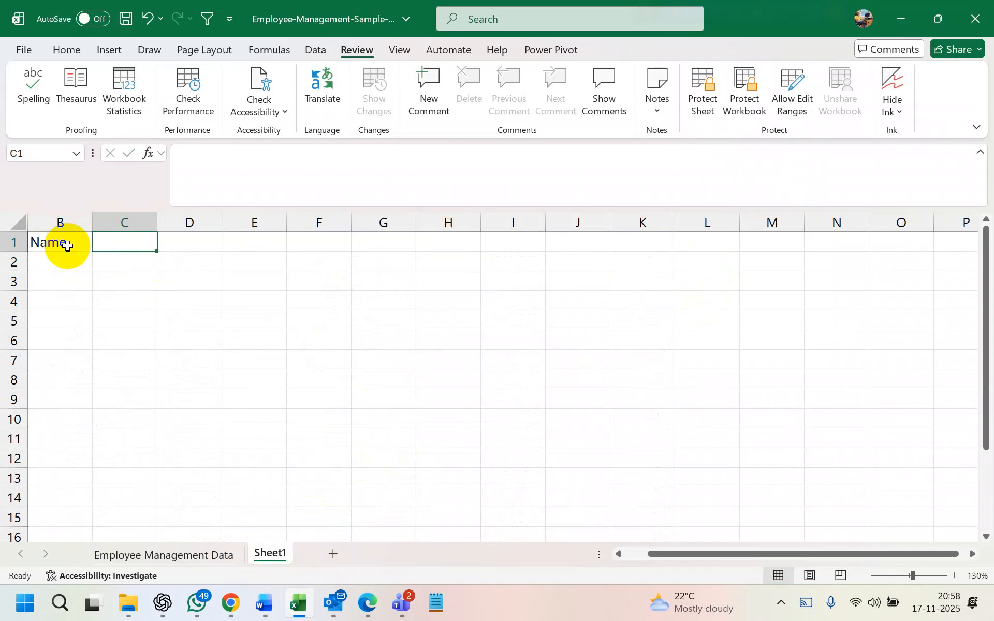
type("Mobile")
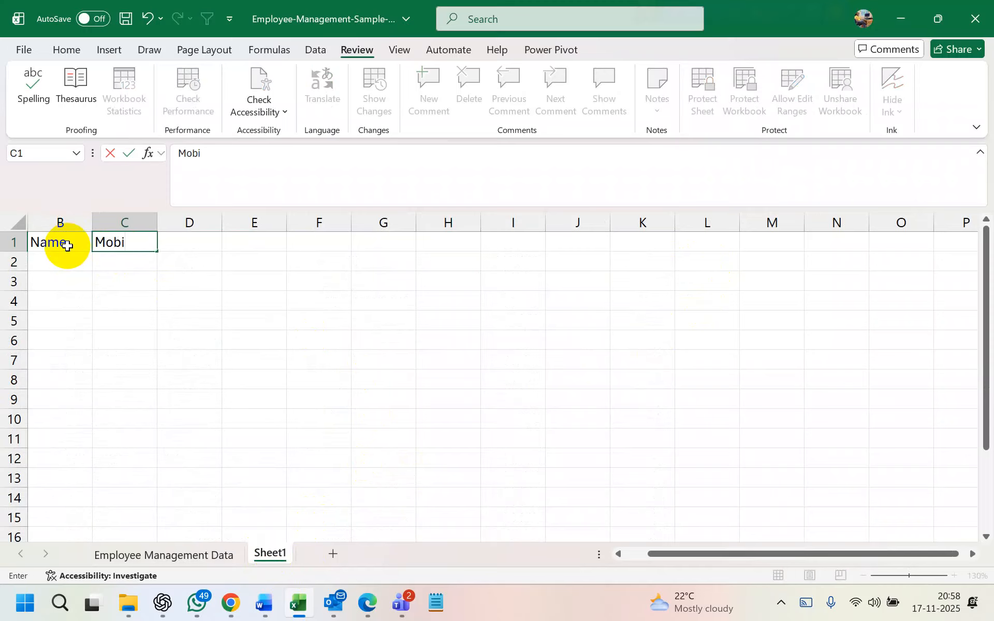
key("Tab")
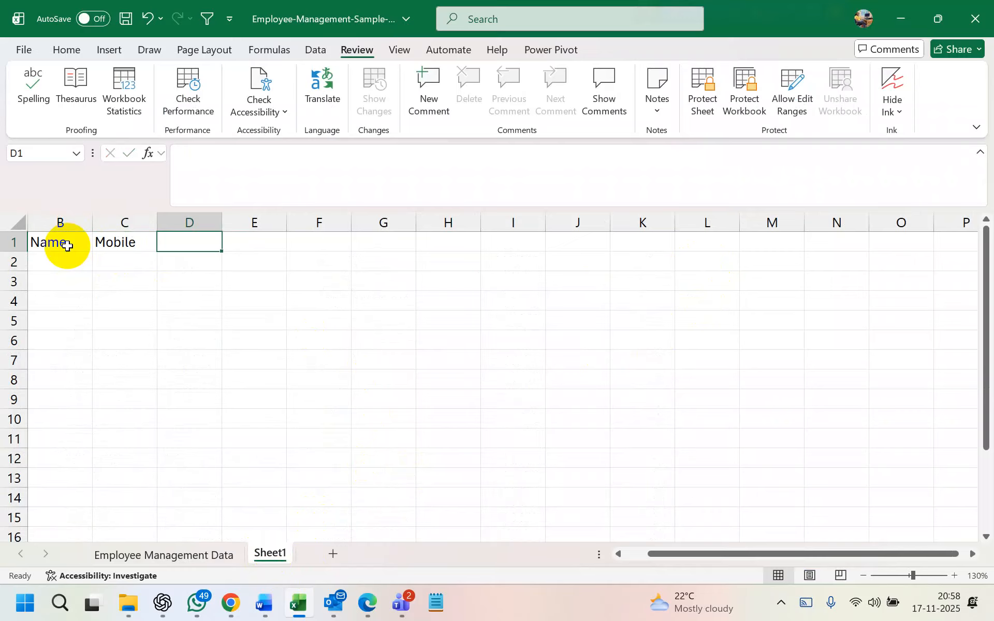
type("Sal")
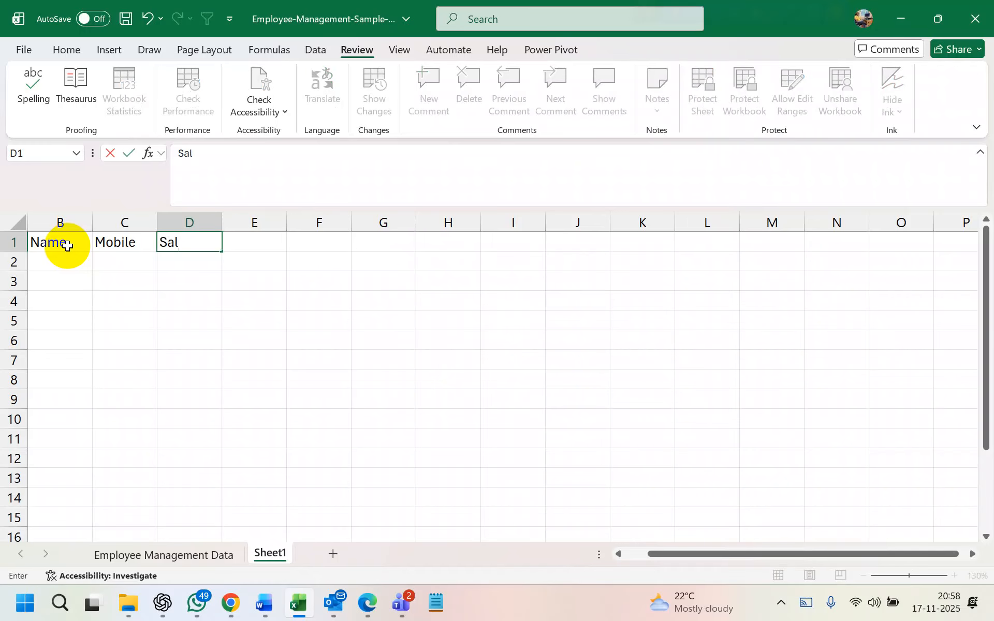
type("ary")
left_click(233, 318)
Convert B1:D13 into a table whose first row holds the headers
left_click(62, 243)
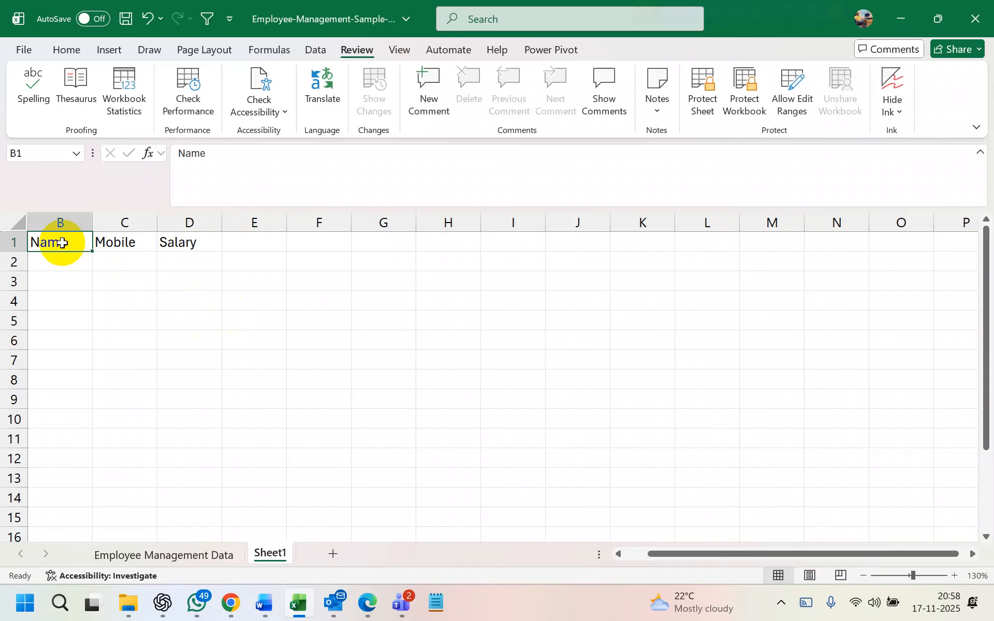
mouse_move(62, 243)
left_mouse_down()
mouse_move(145, 312)
mouse_move(188, 477)
left_mouse_up()
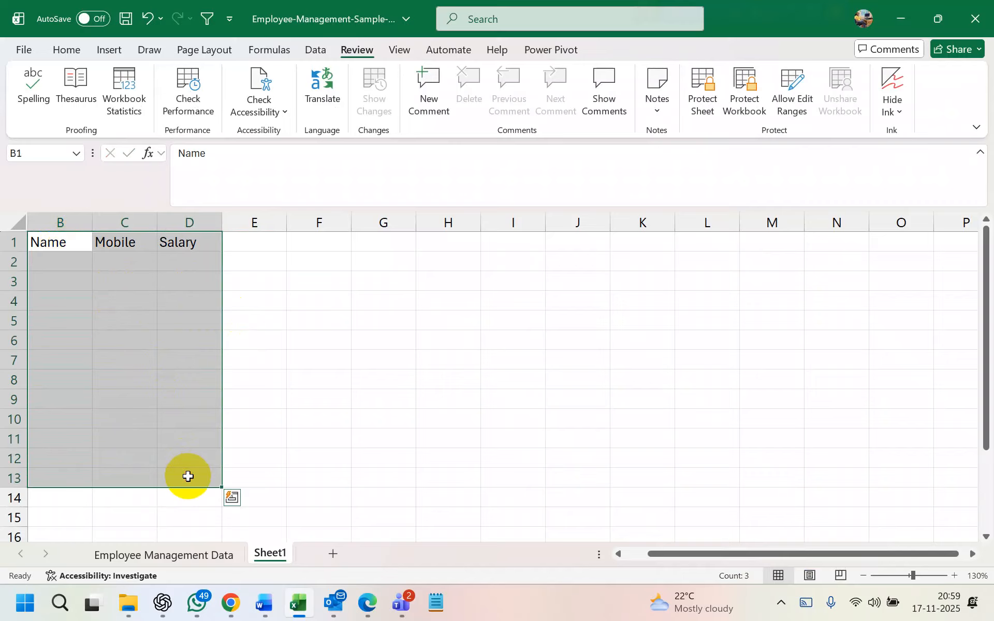
key("ctrl+t")
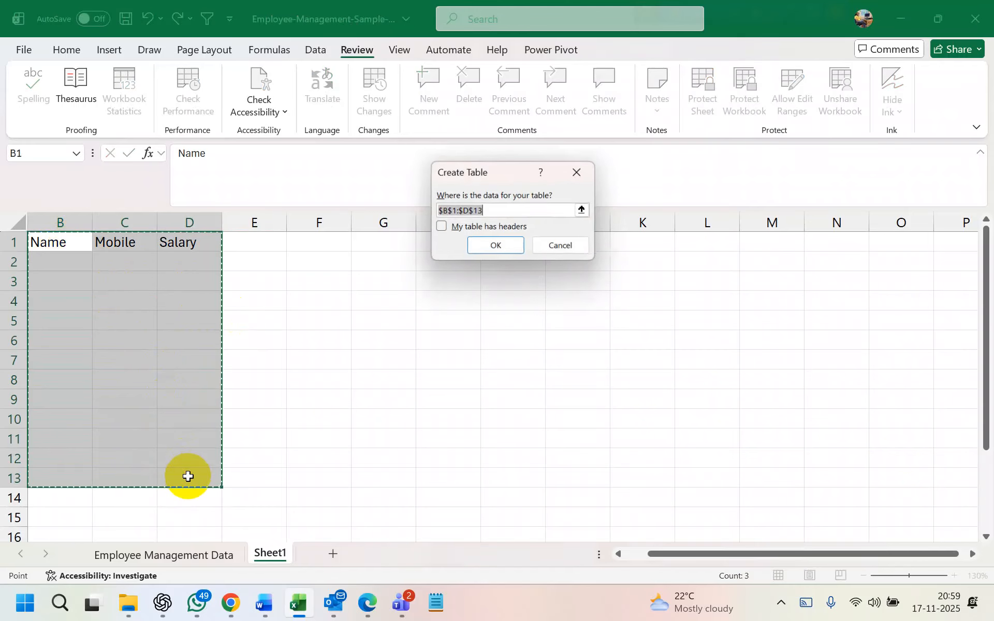
left_click(443, 226)
left_click(482, 244)
Apply All Borders to the whole table range B1:D13
left_click(87, 321)
left_click_drag(60, 241, 198, 476)
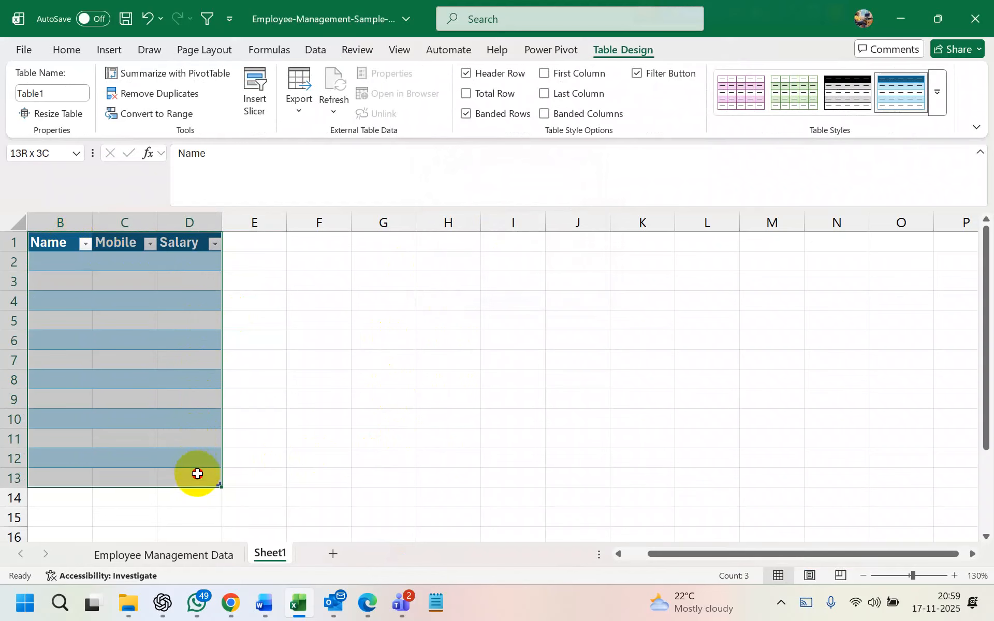
left_click(64, 48)
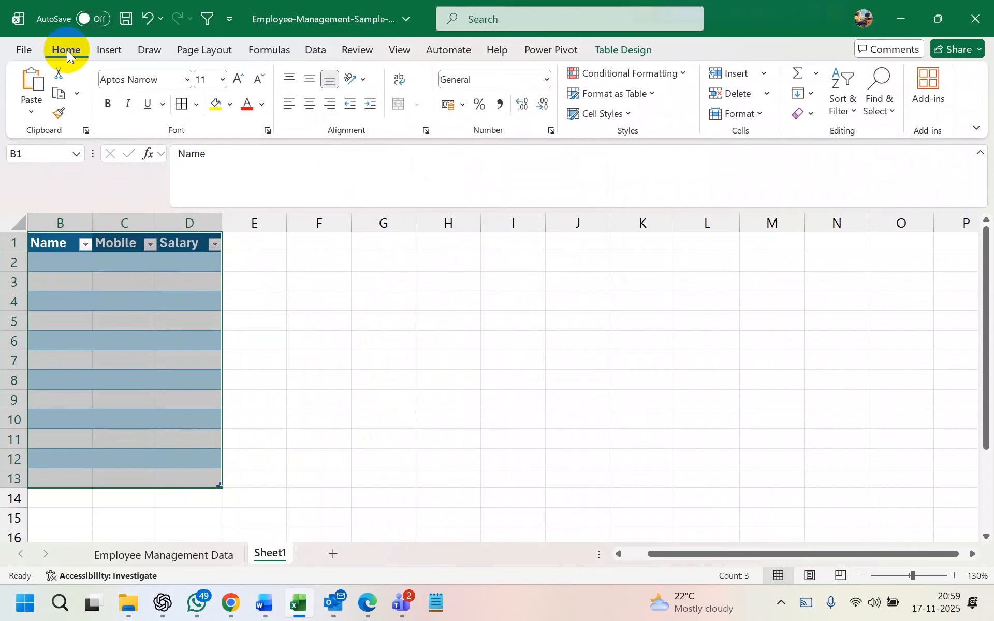
left_click(196, 104)
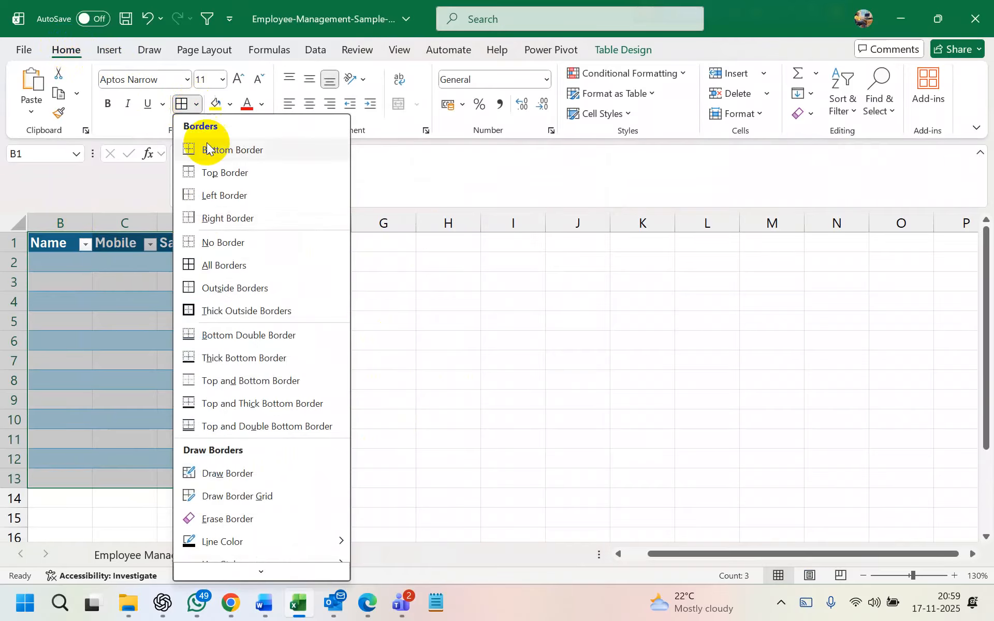
left_click(213, 267)
Select the Name and Mobile columns of the table
left_click(133, 318)
left_click(135, 276)
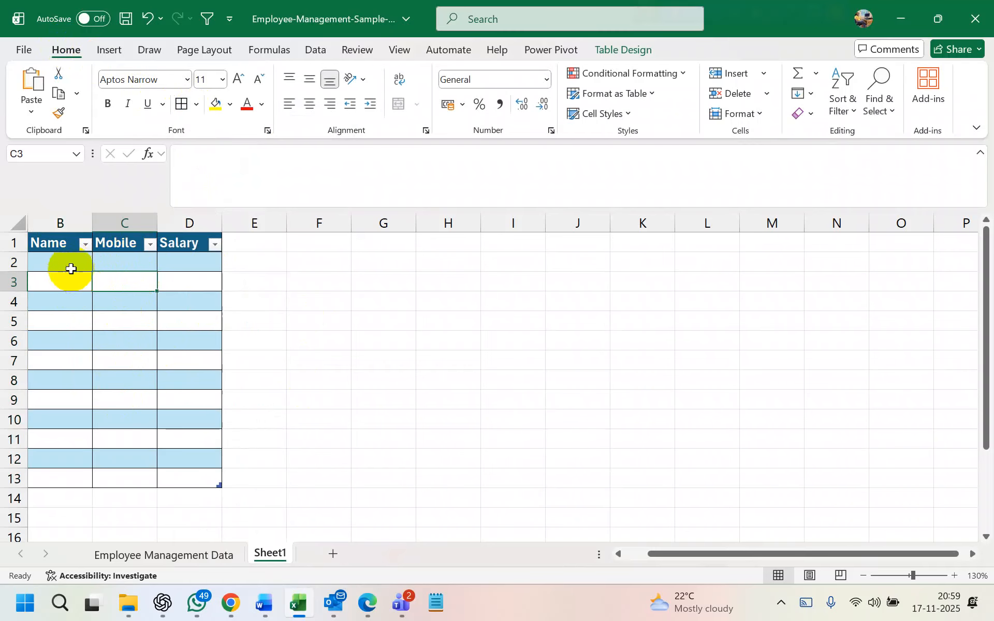
left_click_drag(49, 244, 141, 479)
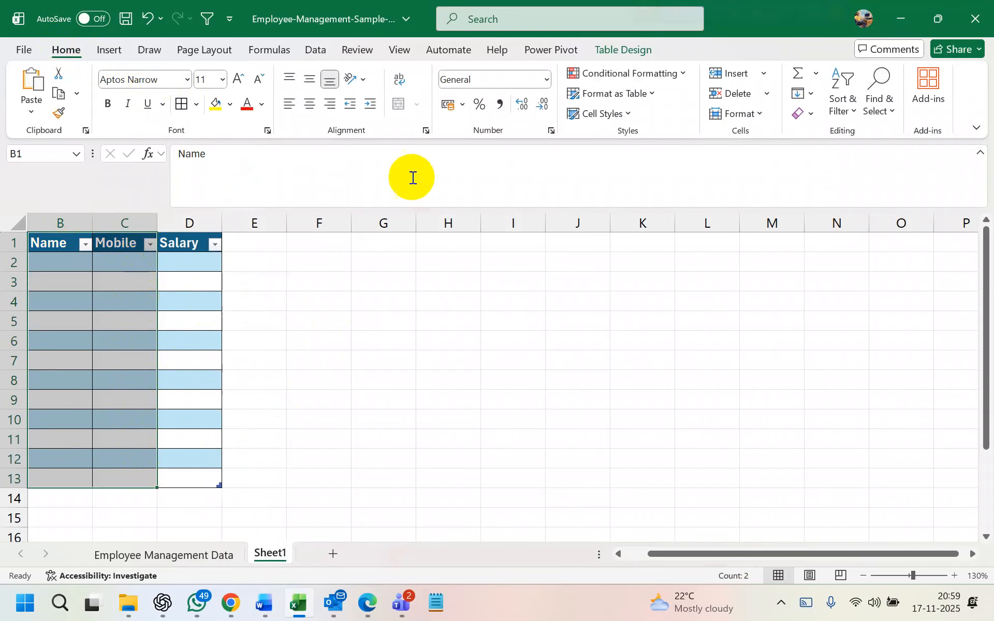
left_click(325, 48)
left_click(358, 52)
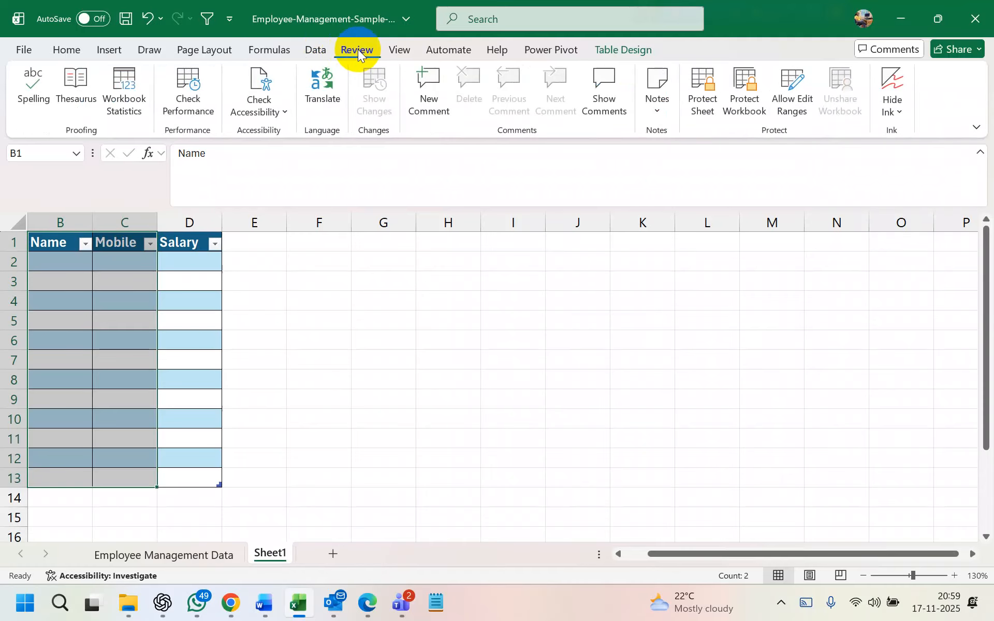
left_click(703, 85)
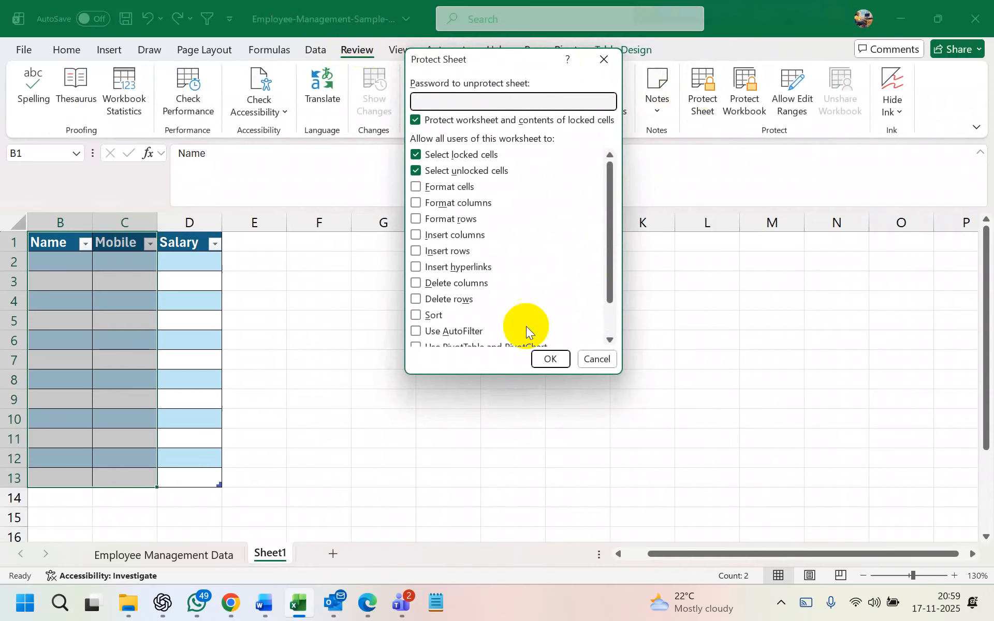
left_click(552, 359)
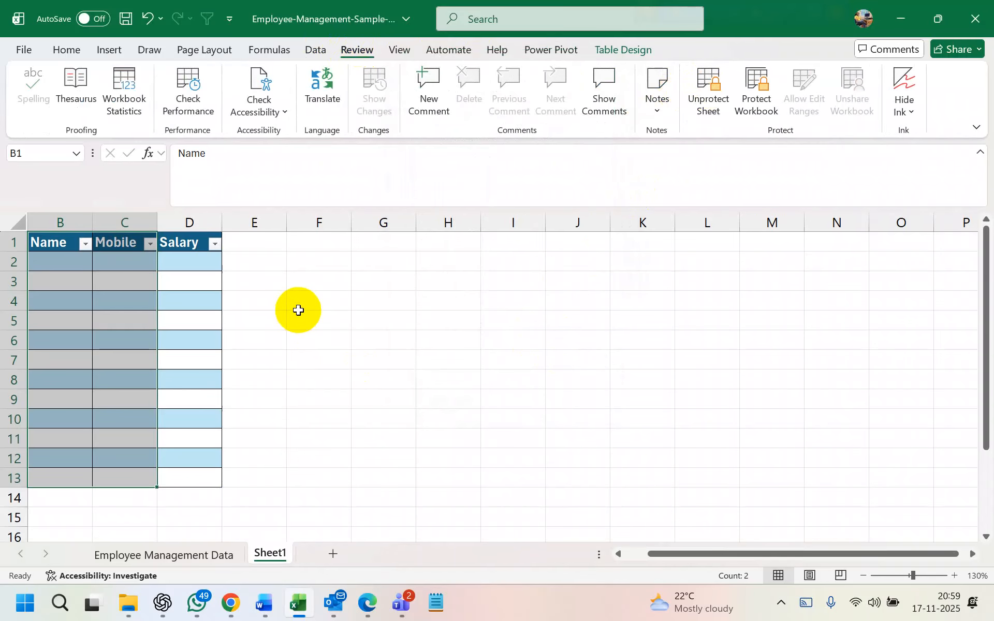
left_click(269, 317)
double_click(122, 314)
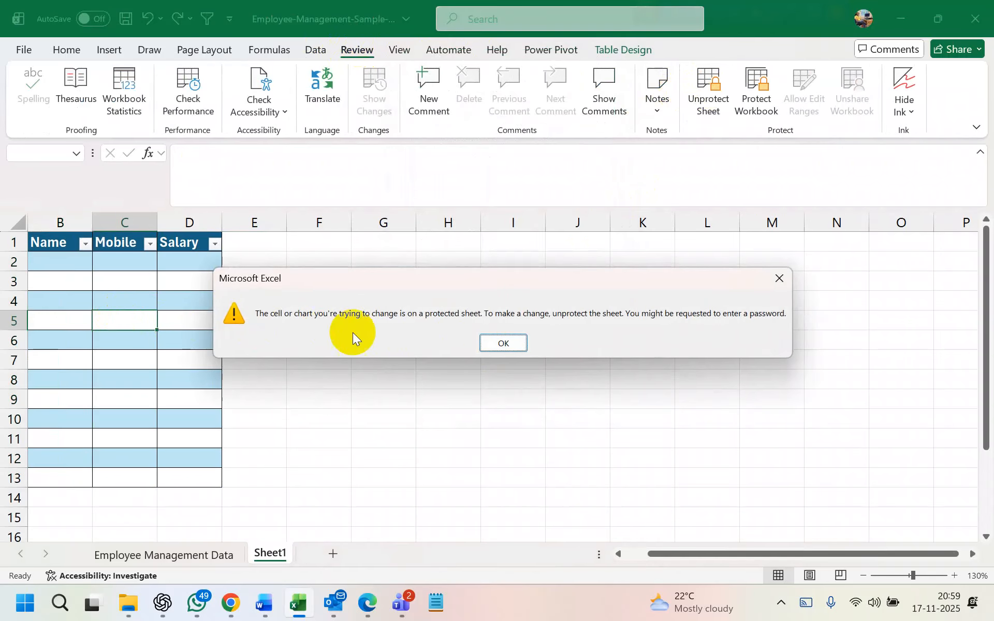
left_click(498, 346)
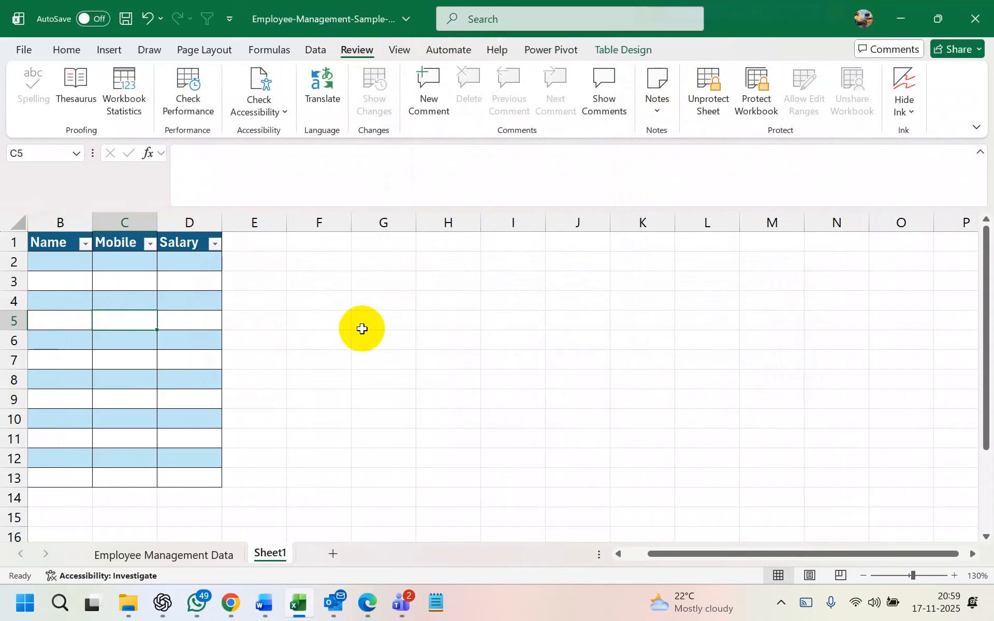
left_click(699, 98)
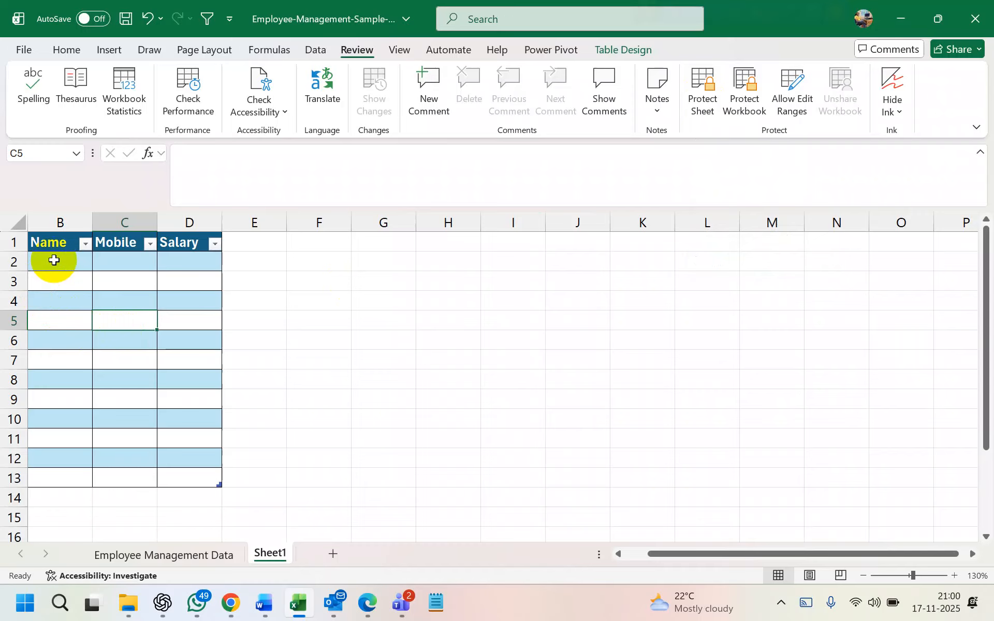
left_click(82, 280)
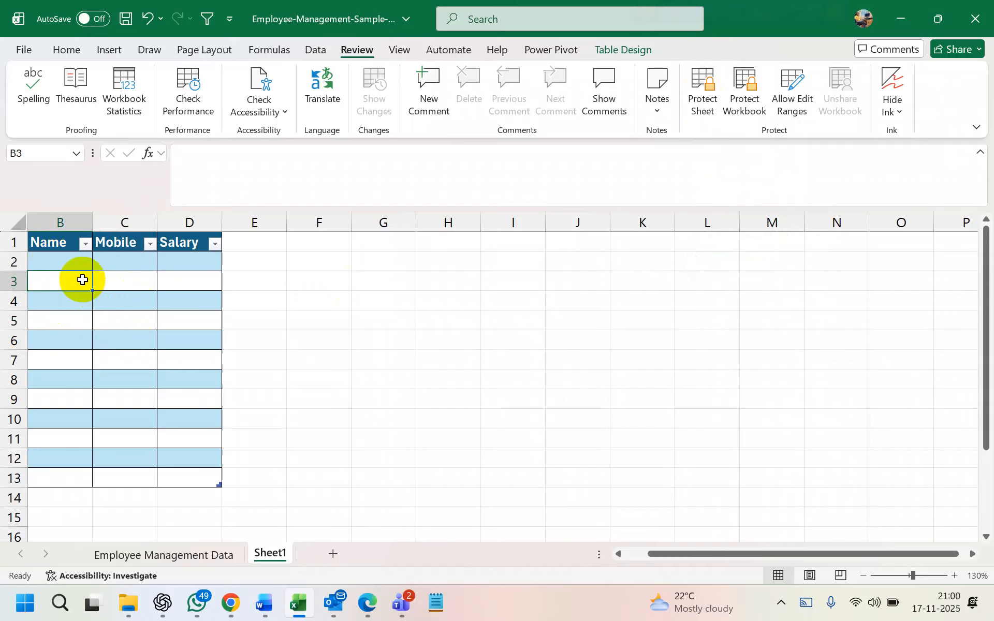
key("super+k")
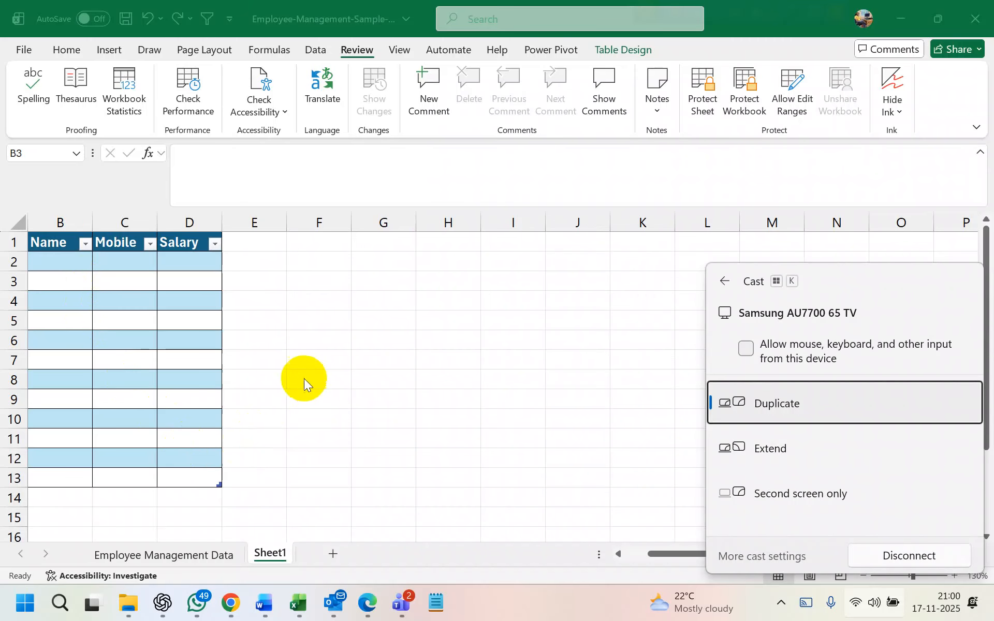
left_click(695, 444)
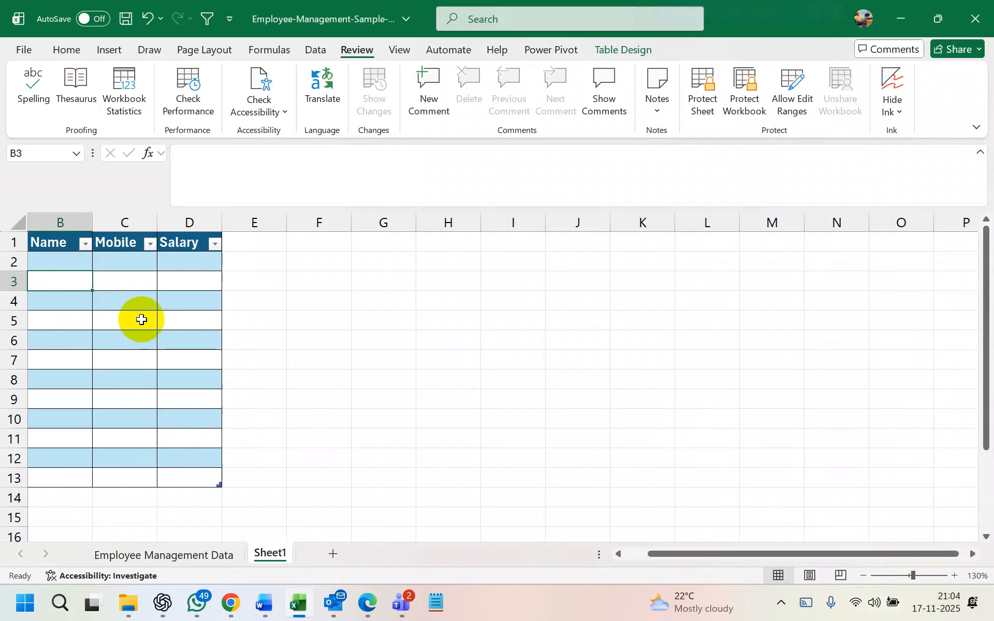
left_click(137, 319)
type("s")
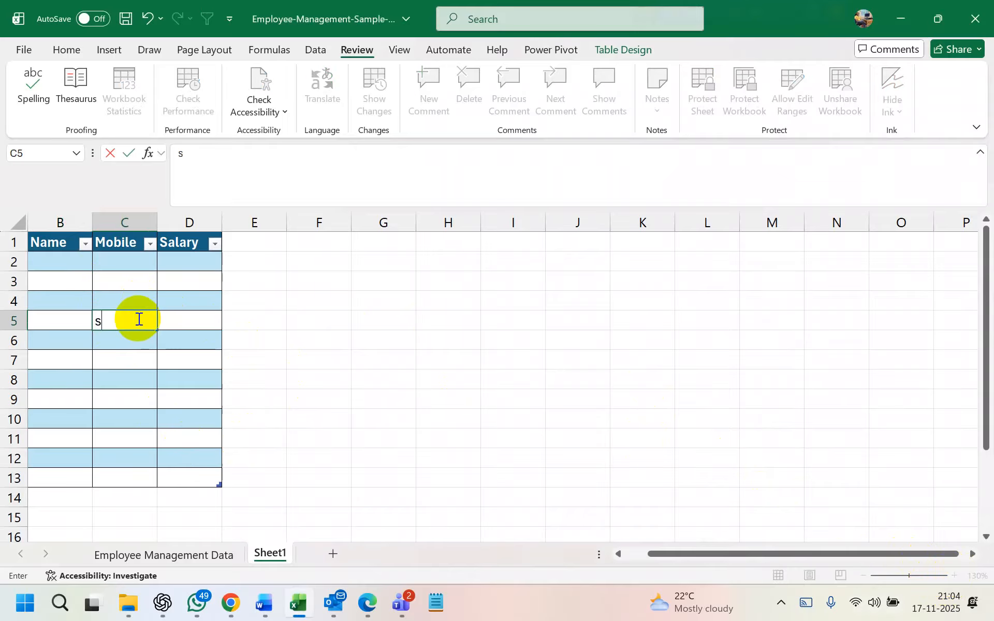
left_click(362, 337)
left_click(112, 323)
key("Delete")
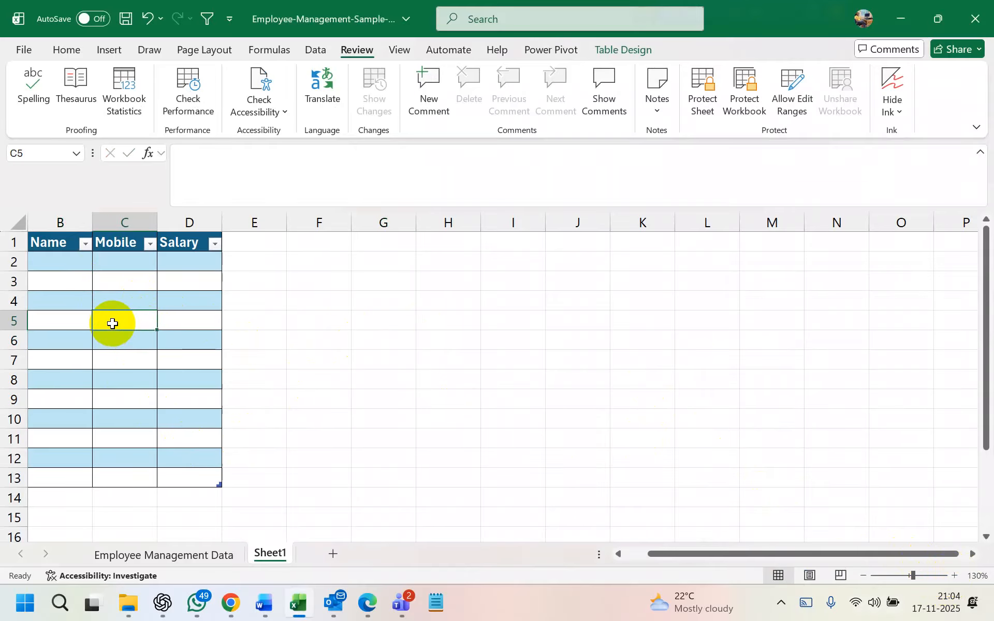
left_click_drag(56, 224, 122, 222)
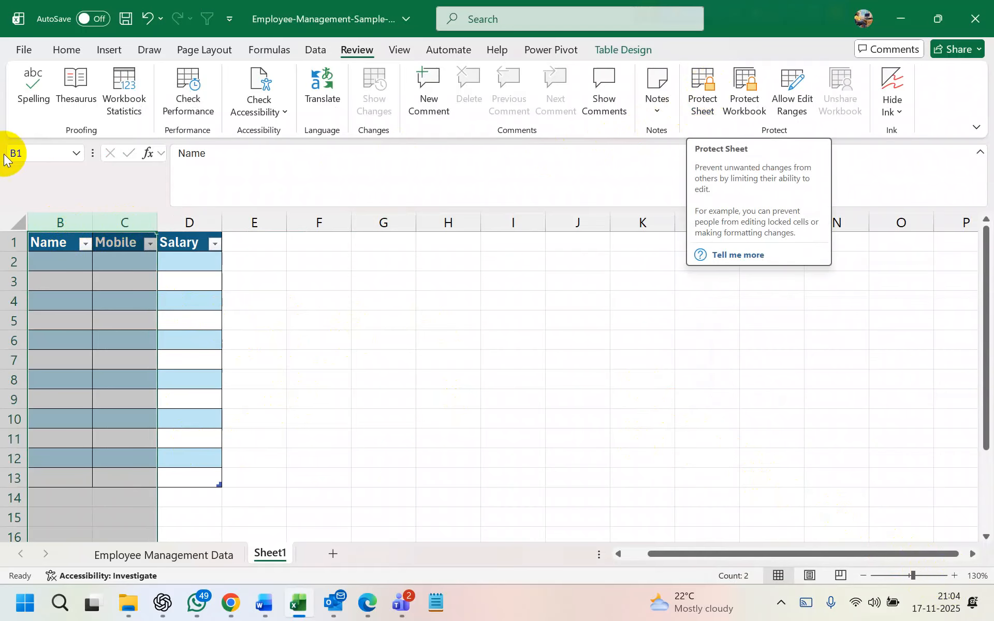
left_click(515, 299)
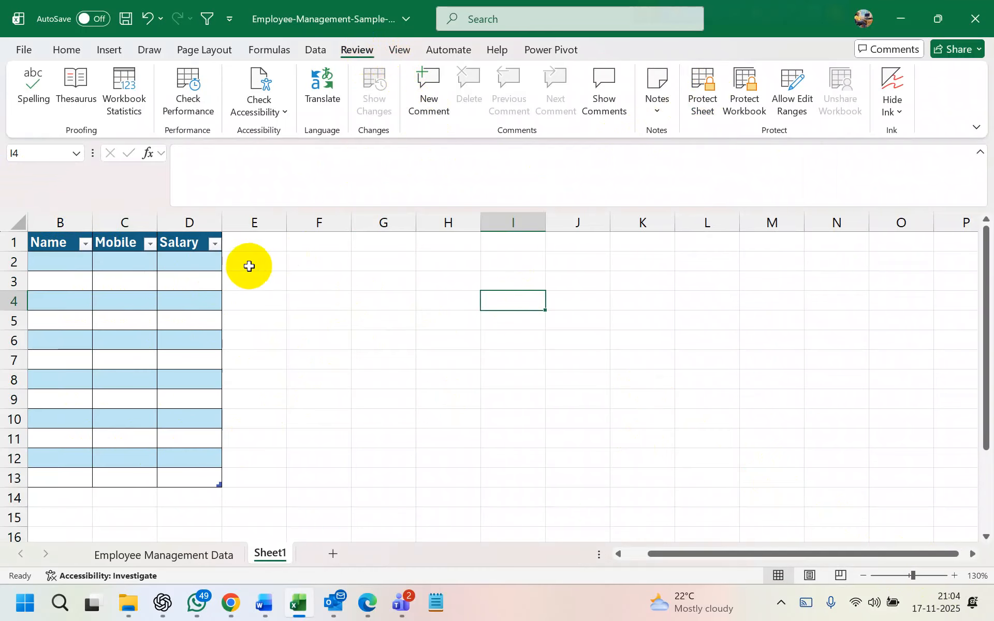
Add the headers Address in E1 and Bunus in F1, extending the table
left_click(256, 245)
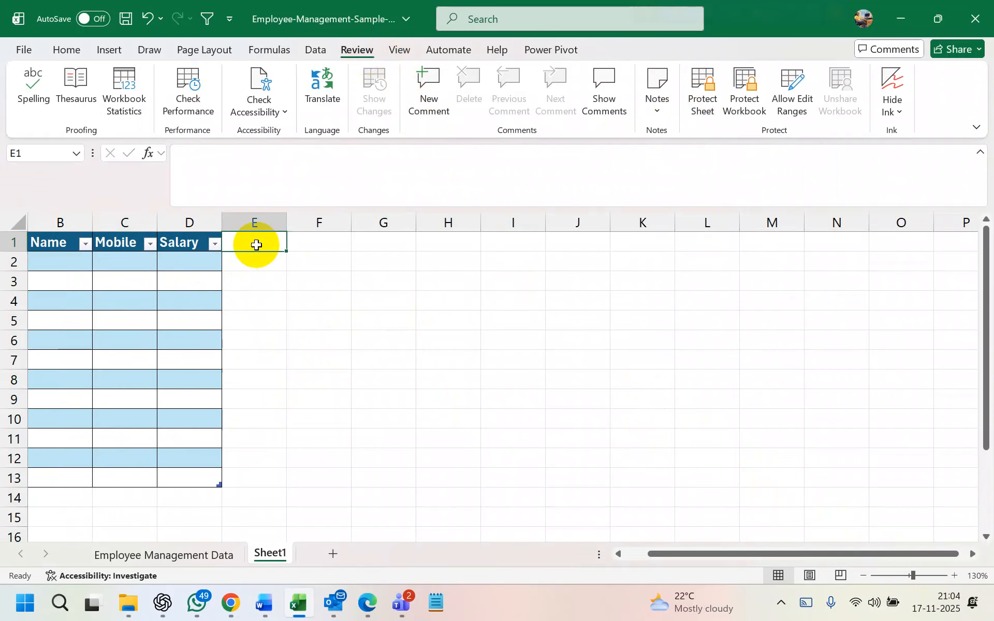
type("B")
key("BackSpace")
type("Address")
key("Return")
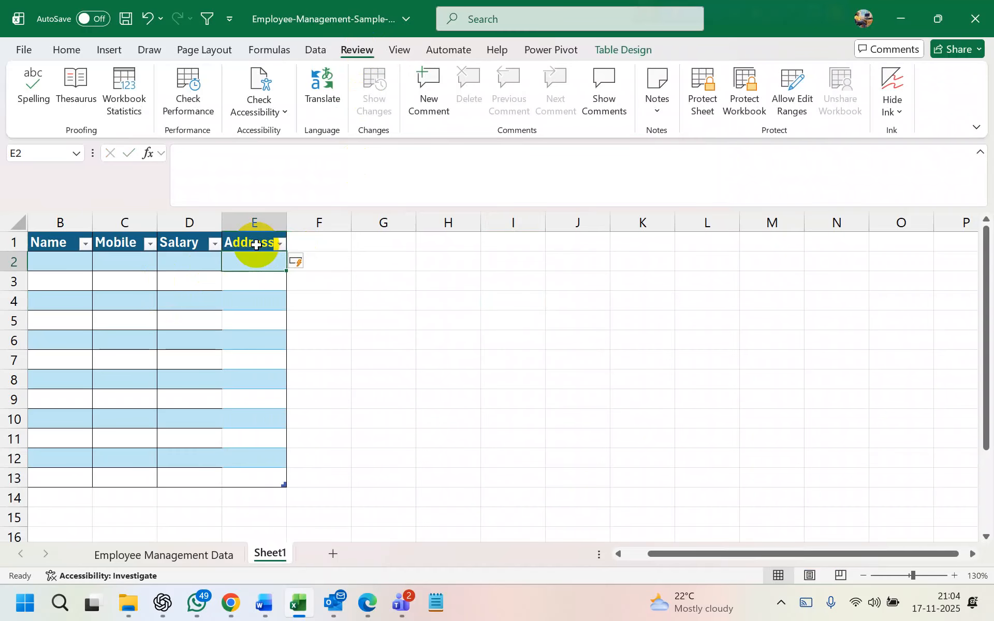
left_click(331, 245)
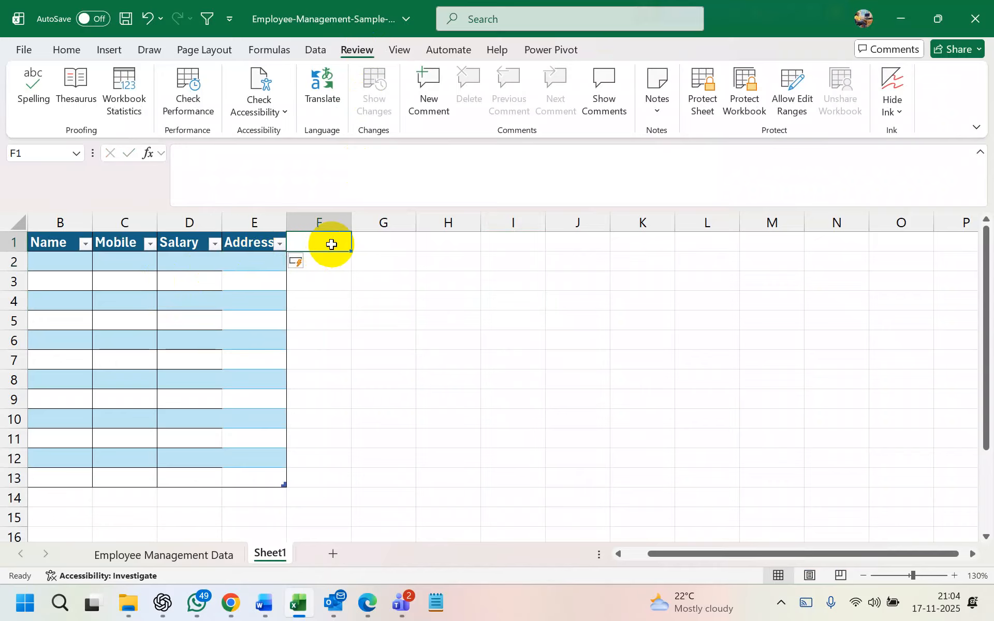
type("Bunus")
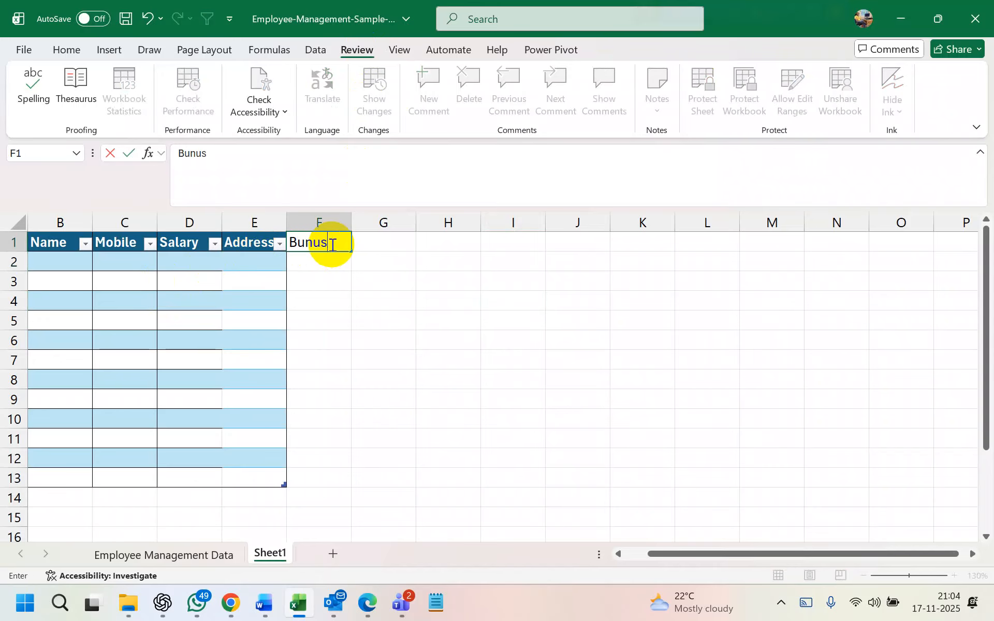
key("Return")
Apply All Borders to the table body C2:F13
left_click_drag(137, 260, 339, 473)
left_click(66, 50)
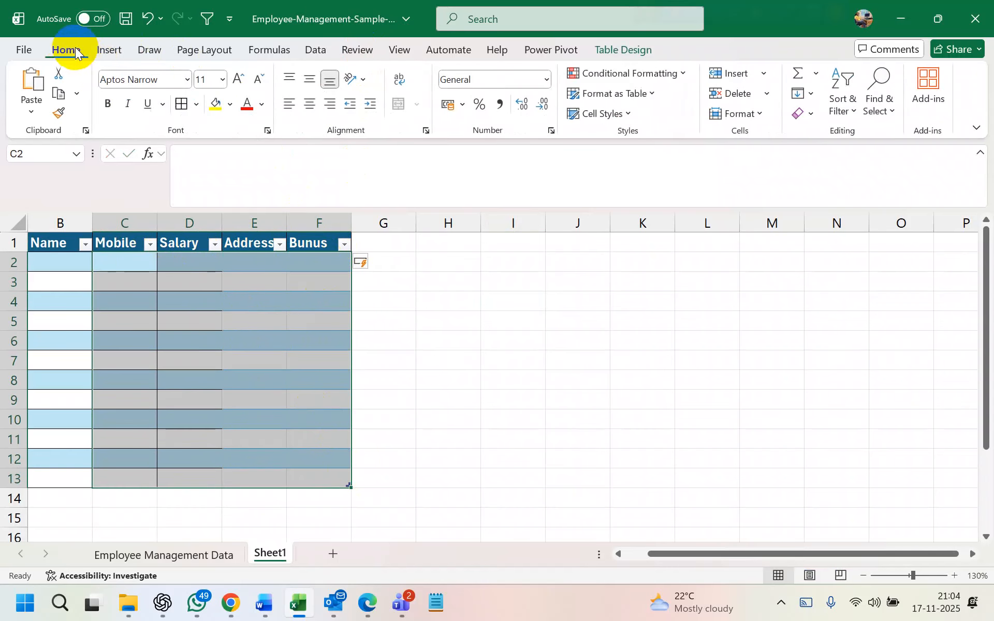
left_click(182, 105)
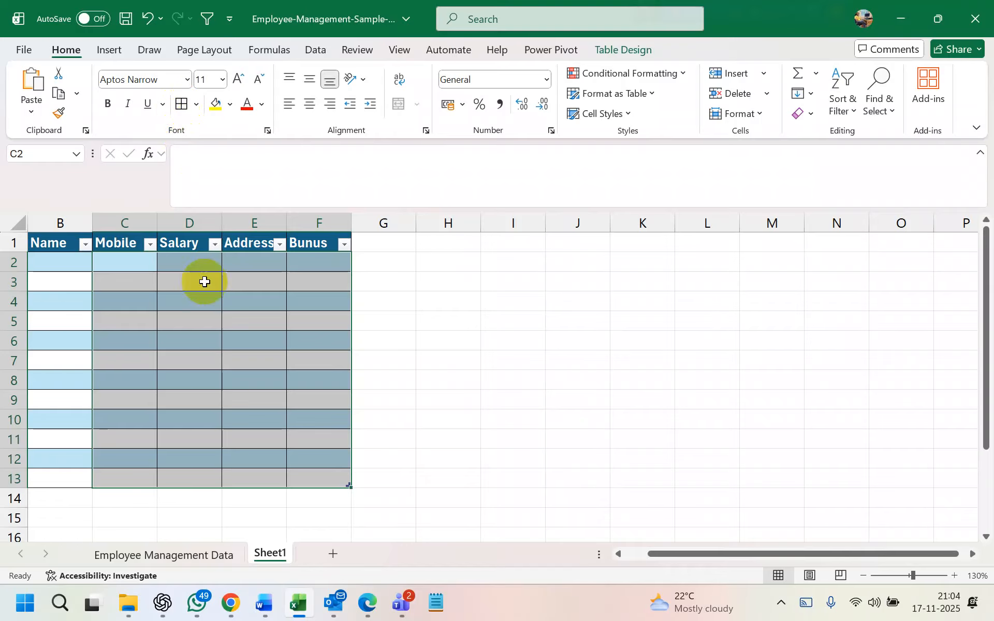
left_click(279, 361)
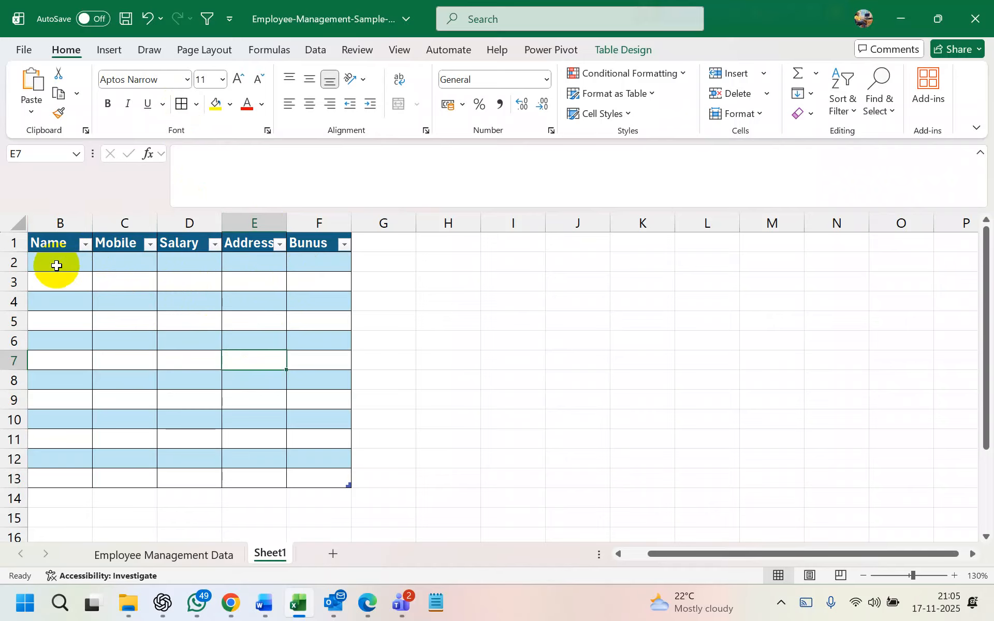
left_click_drag(58, 223, 180, 233)
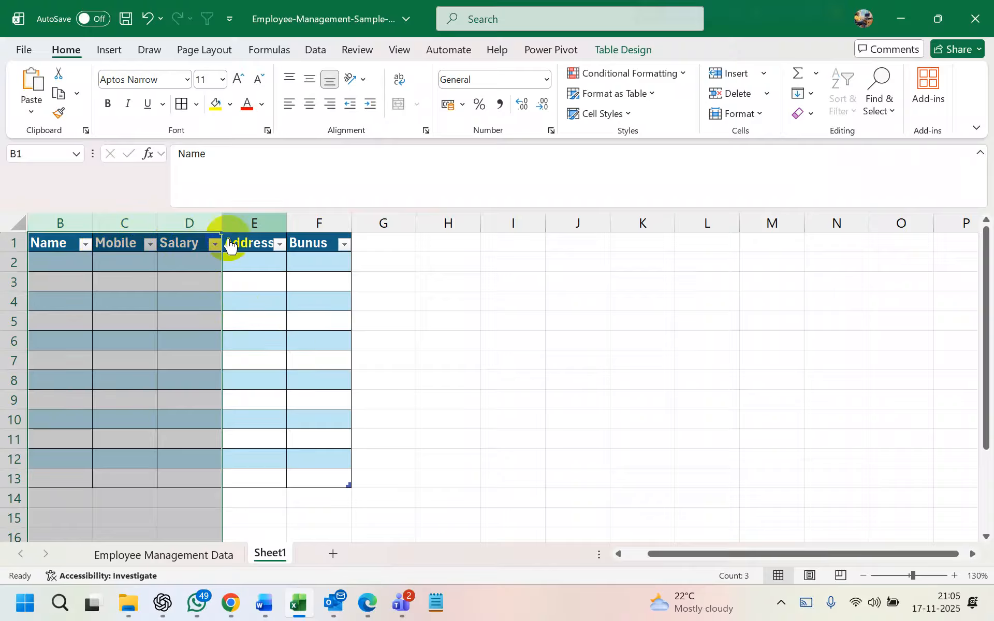
Select columns B, C and E and protect the sheet without a password
left_click(67, 221)
left_click_drag(75, 213, 125, 212)
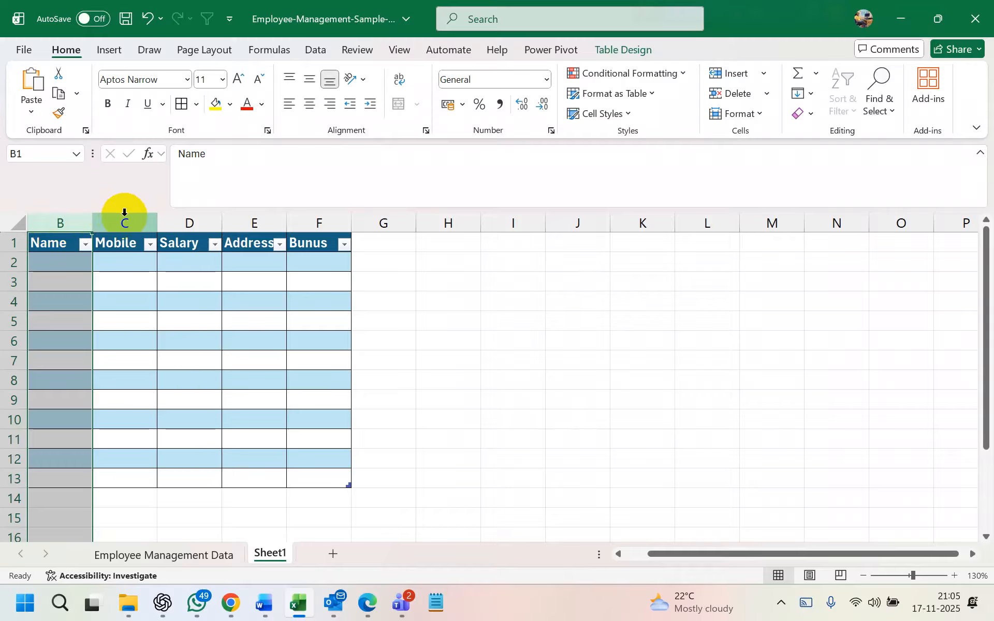
left_click(124, 212)
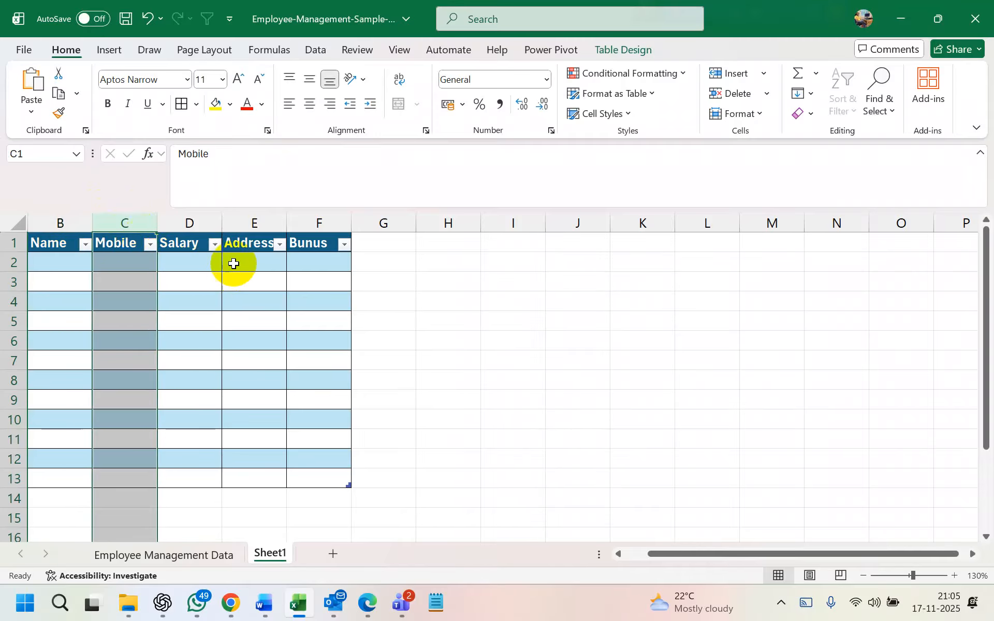
left_click(253, 223, "ctrl")
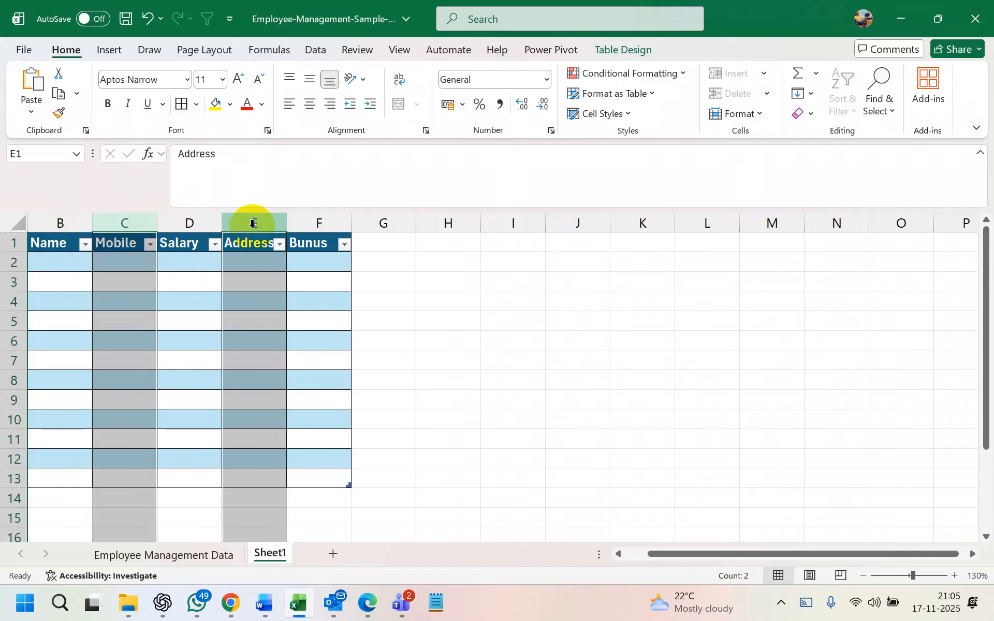
left_click(54, 217, "ctrl")
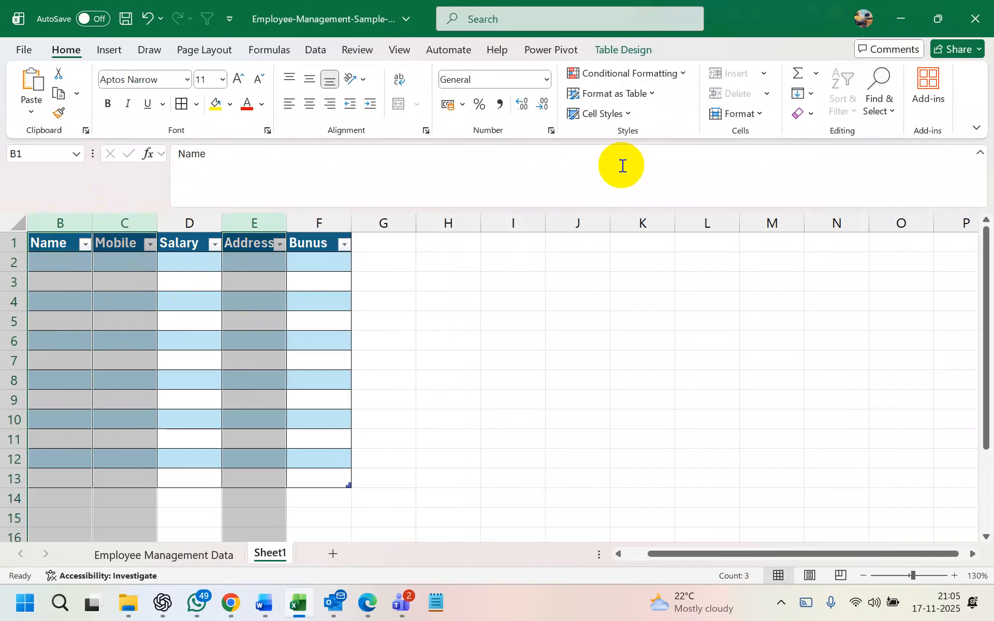
left_click(366, 49)
left_click(703, 95)
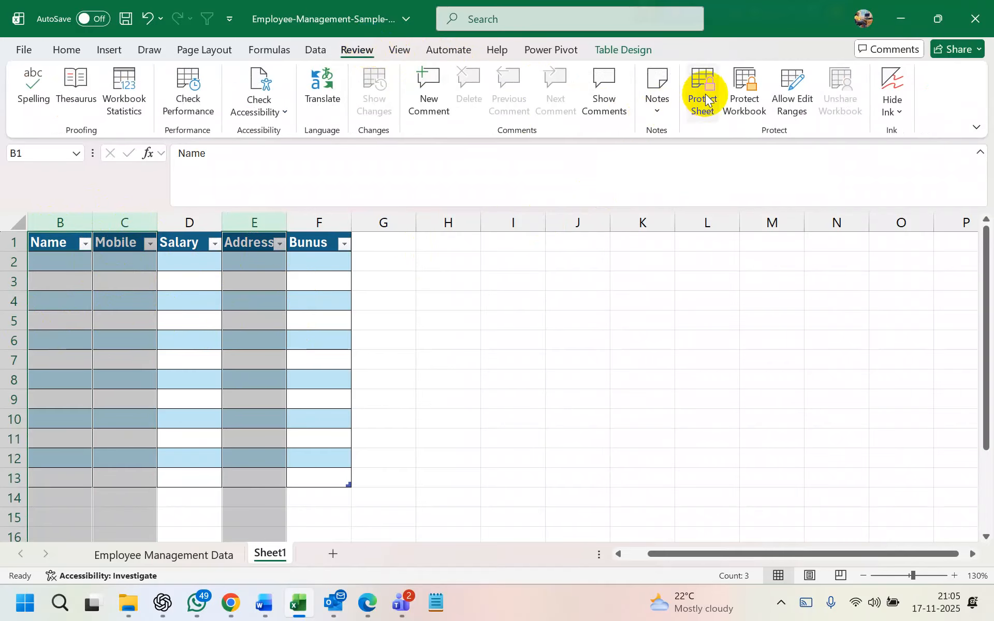
left_click(548, 360)
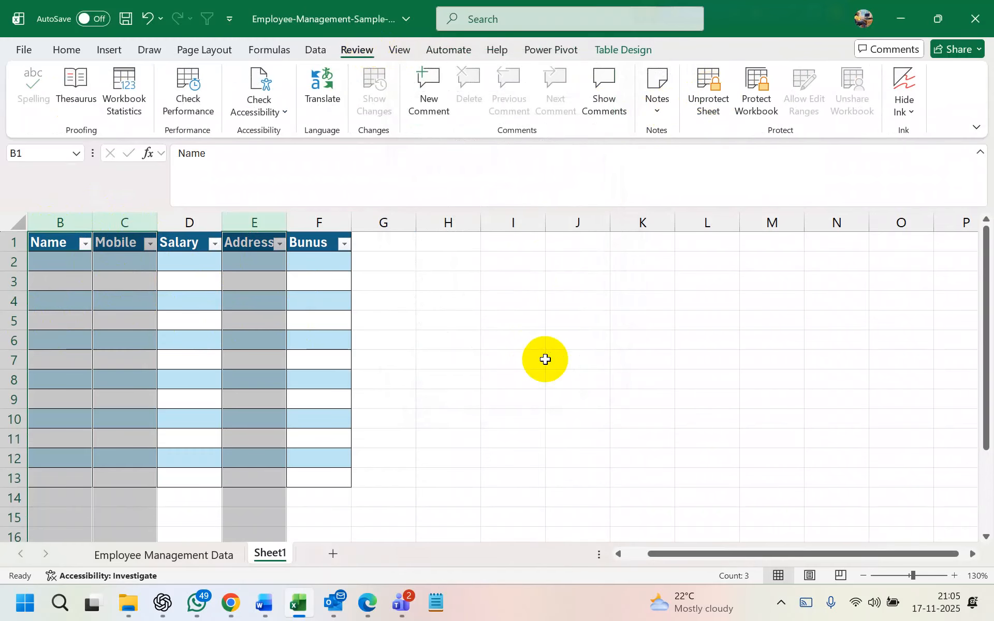
Try editing C6, D6 and D5, each rejected with the protected-sheet warning
left_click(382, 362)
double_click(126, 340)
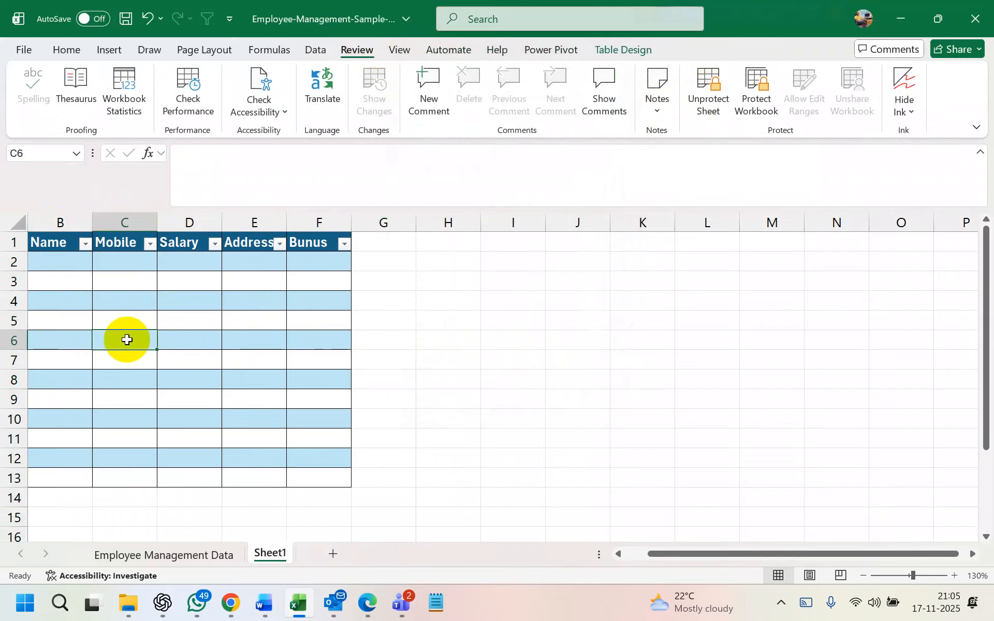
left_click(486, 344)
left_click(185, 340)
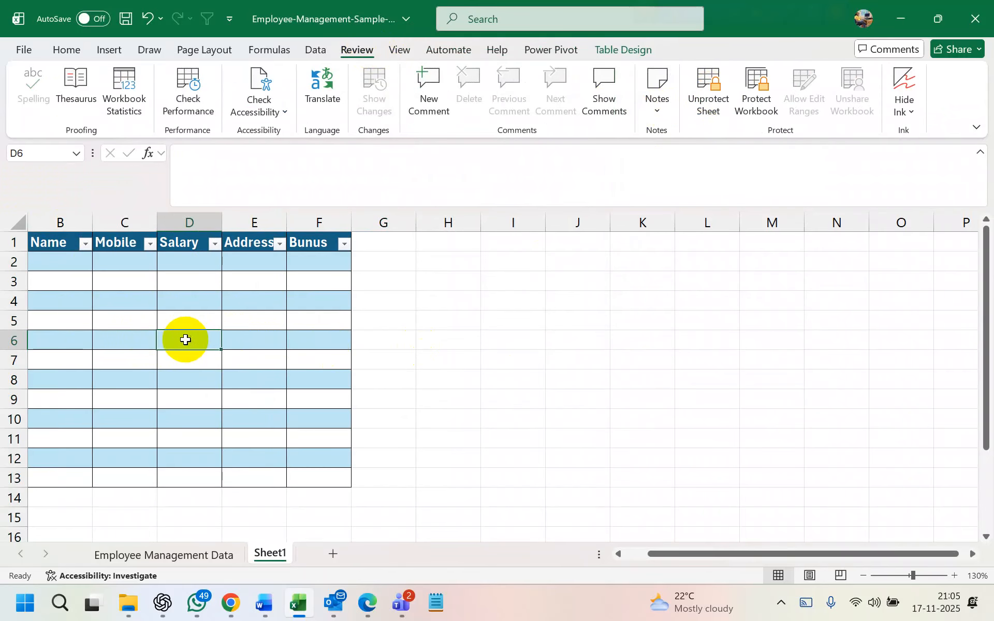
double_click(185, 340)
left_click(506, 340)
left_click(192, 319)
double_click(194, 320)
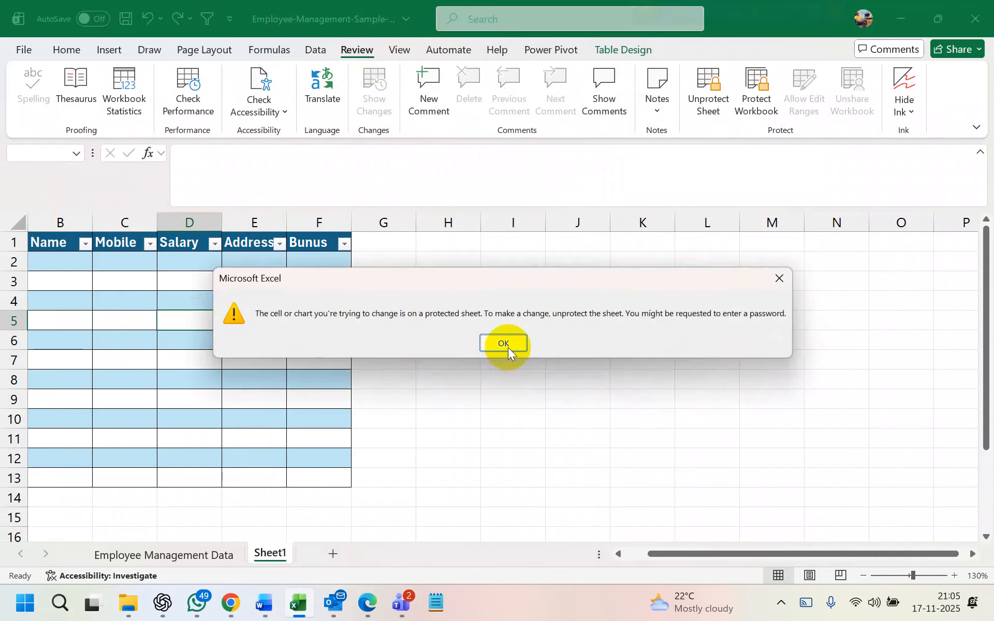
left_click(503, 348)
Try editing Salary cell D4 and dismiss the protected-sheet warning
left_click(195, 297)
left_click(184, 341)
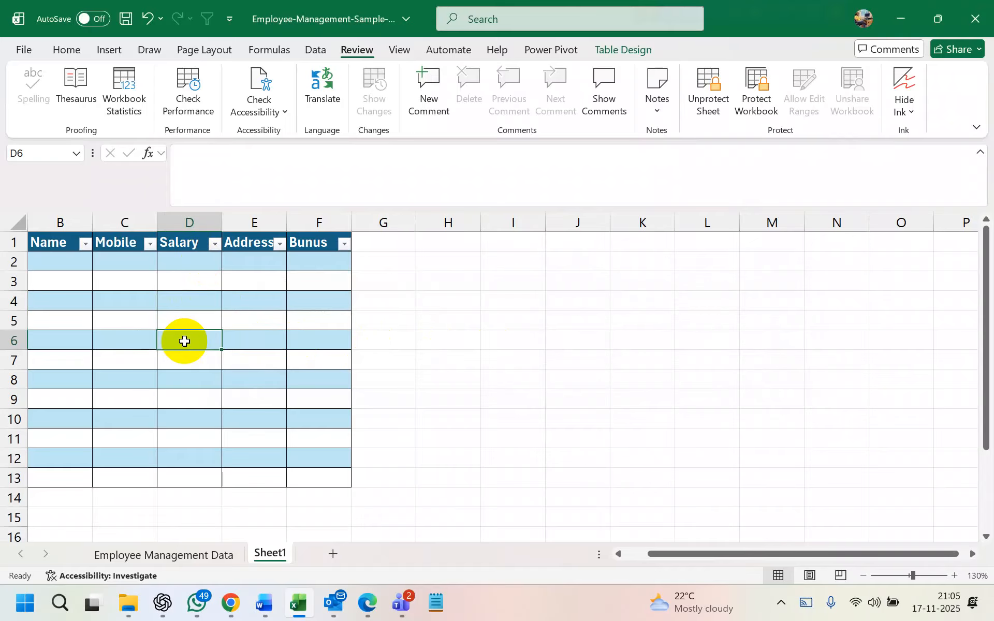
left_click(188, 306)
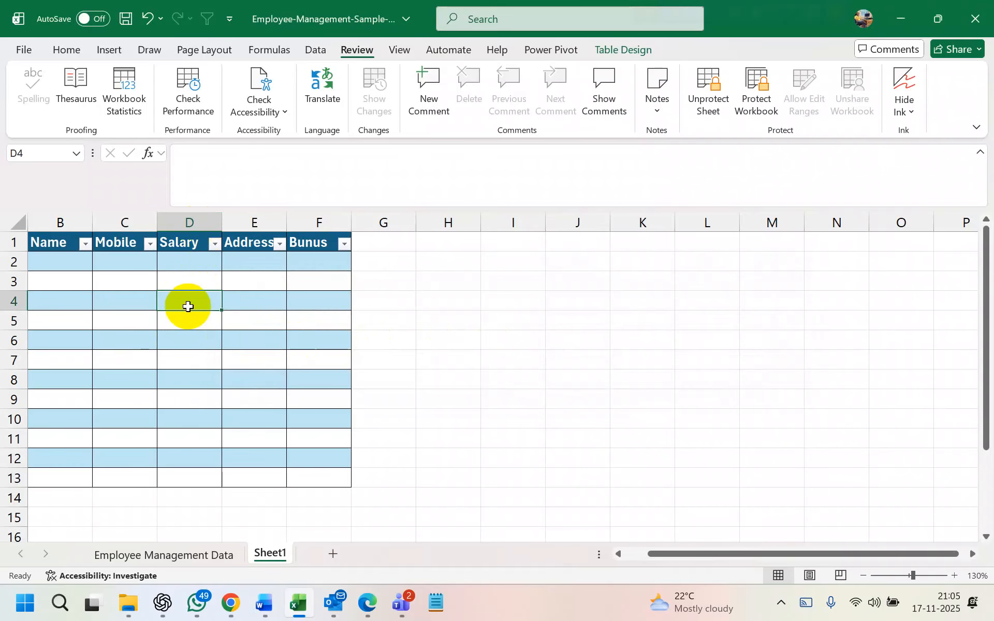
double_click(198, 310)
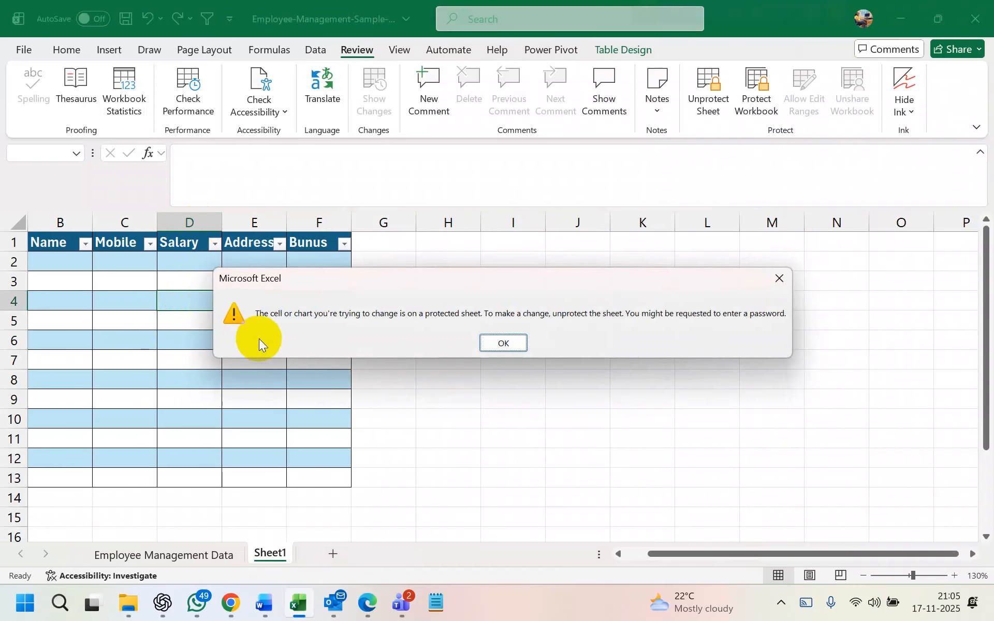
left_click(490, 343)
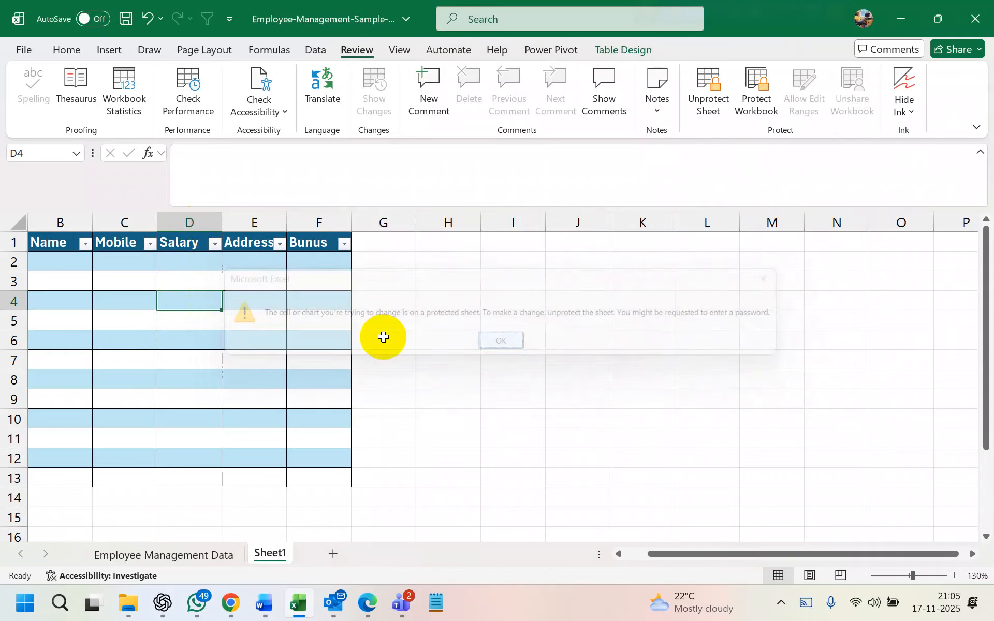
left_click(194, 227)
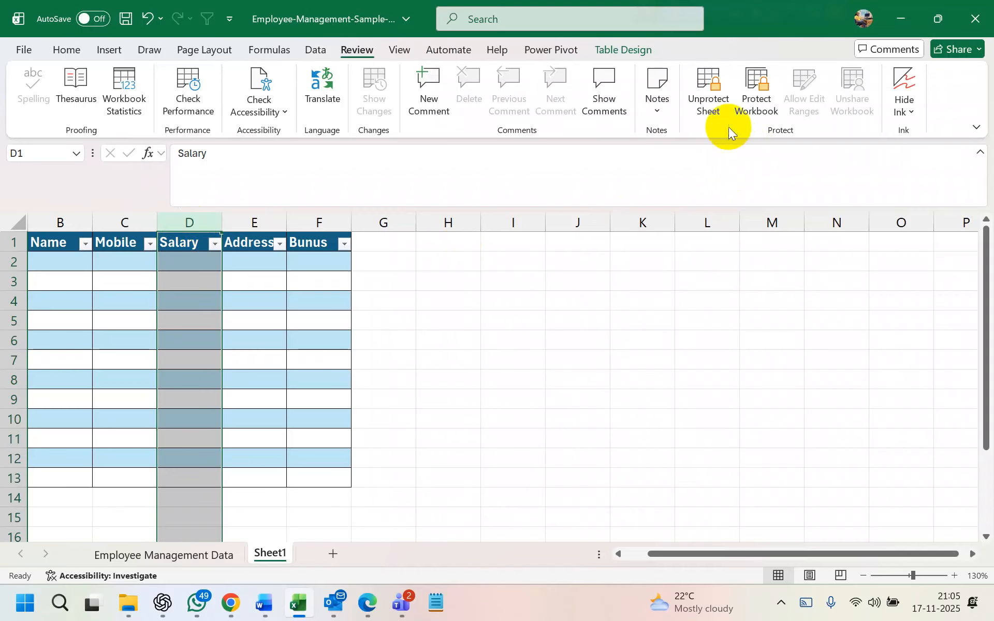
After checking the context menu on column D cells, unprotect Sheet1 from the Review tab
right_click(195, 276)
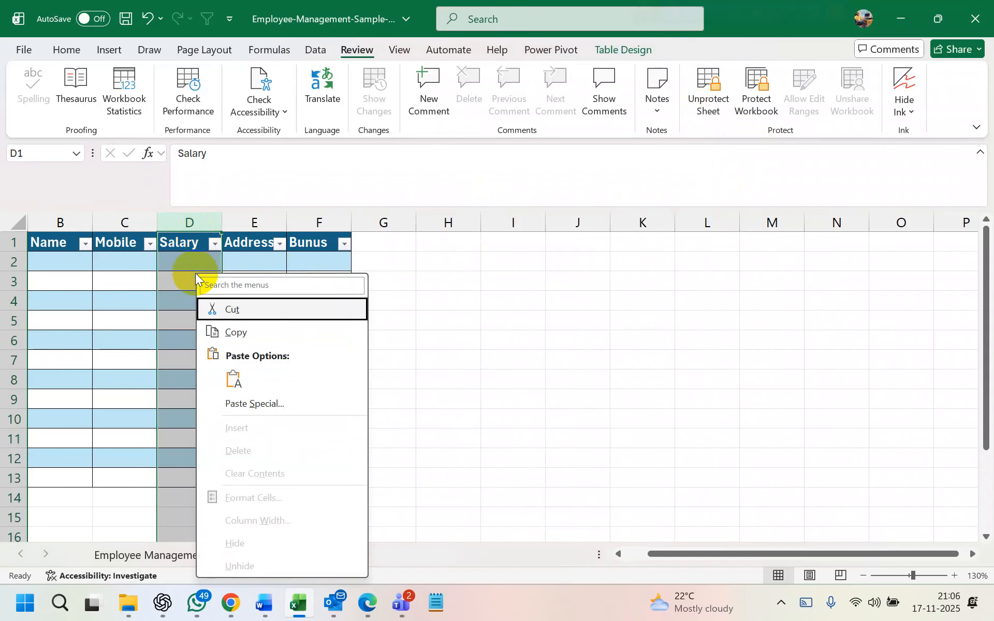
left_click(184, 341)
left_click(192, 268)
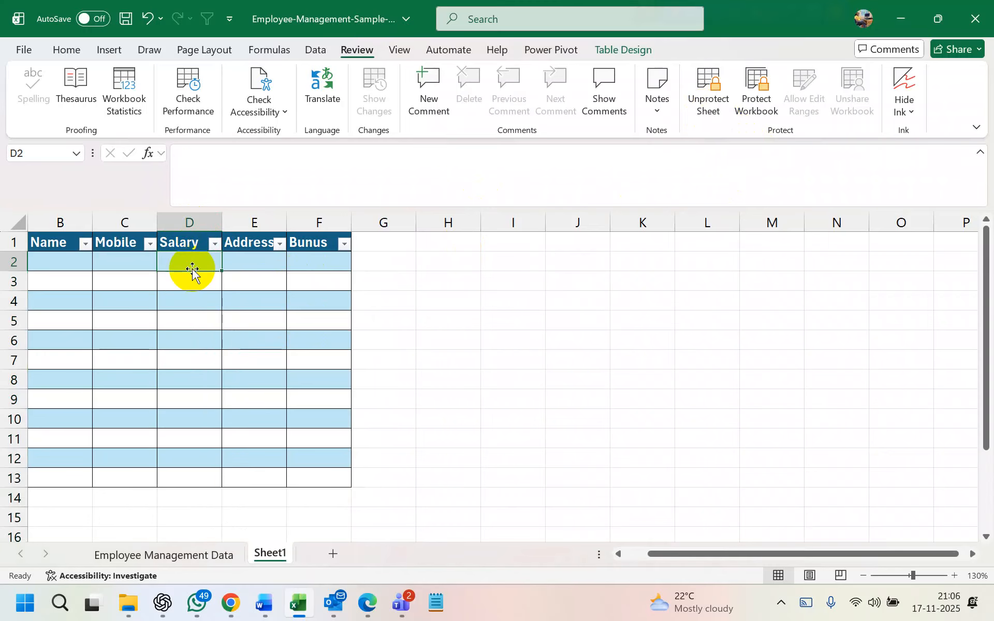
right_click(191, 257)
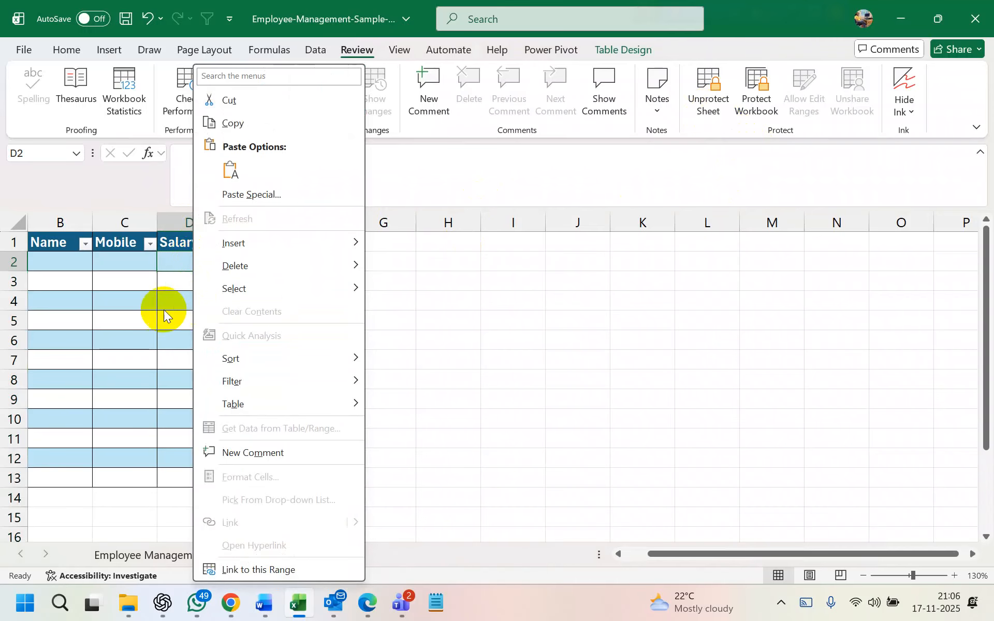
left_click(179, 271)
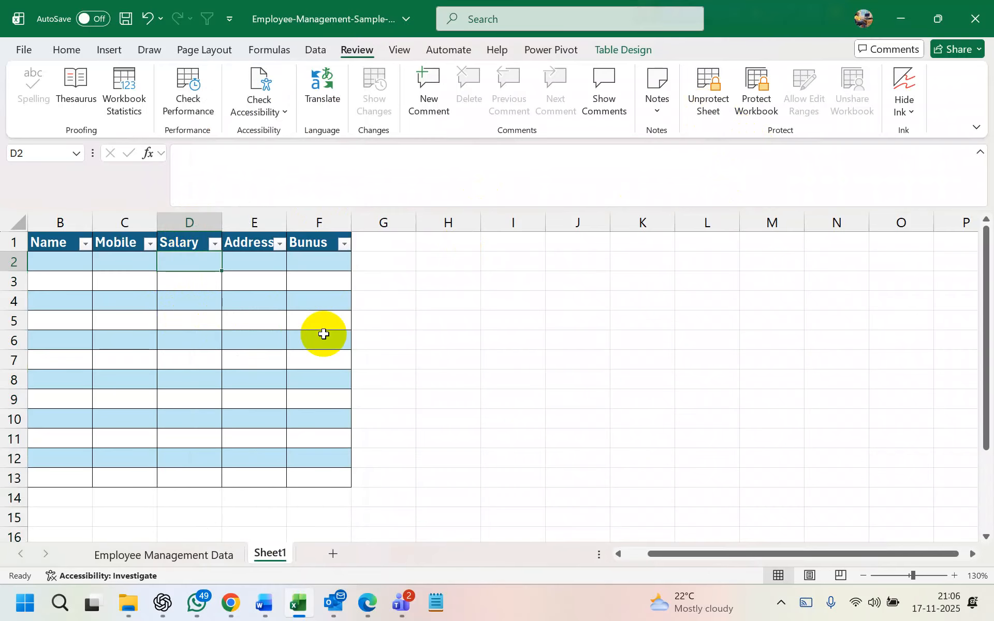
left_click(706, 95)
left_click(192, 304)
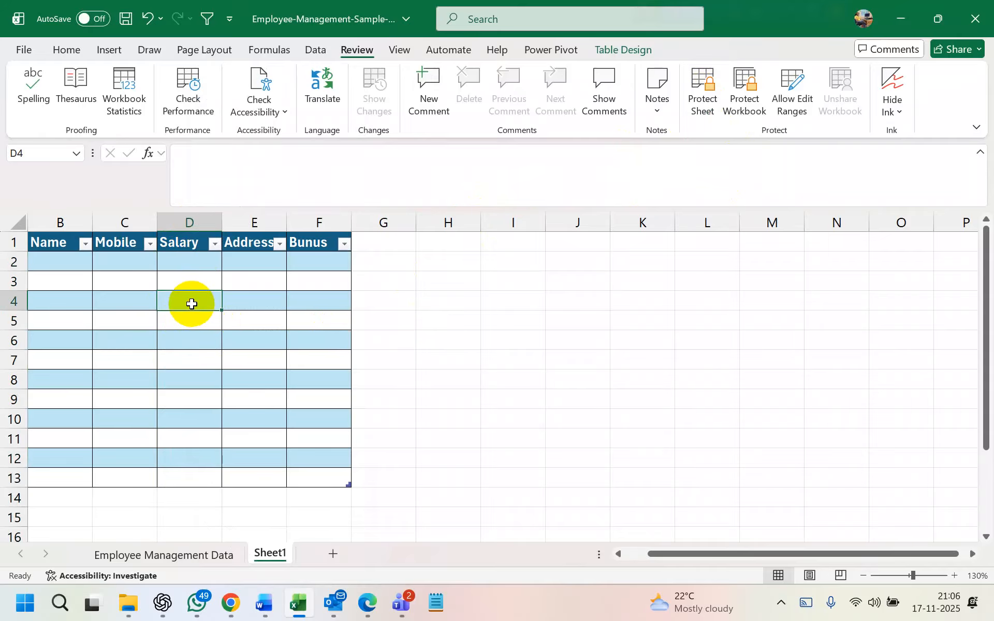
Clear the Locked setting for the whole Salary column D
left_click(190, 222)
right_click(179, 343)
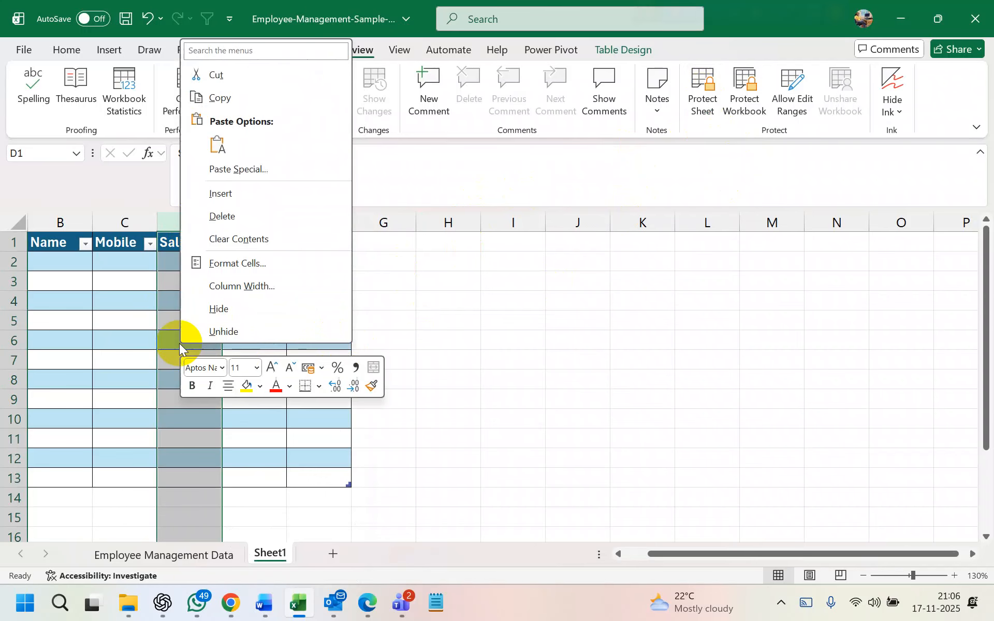
left_click(226, 262)
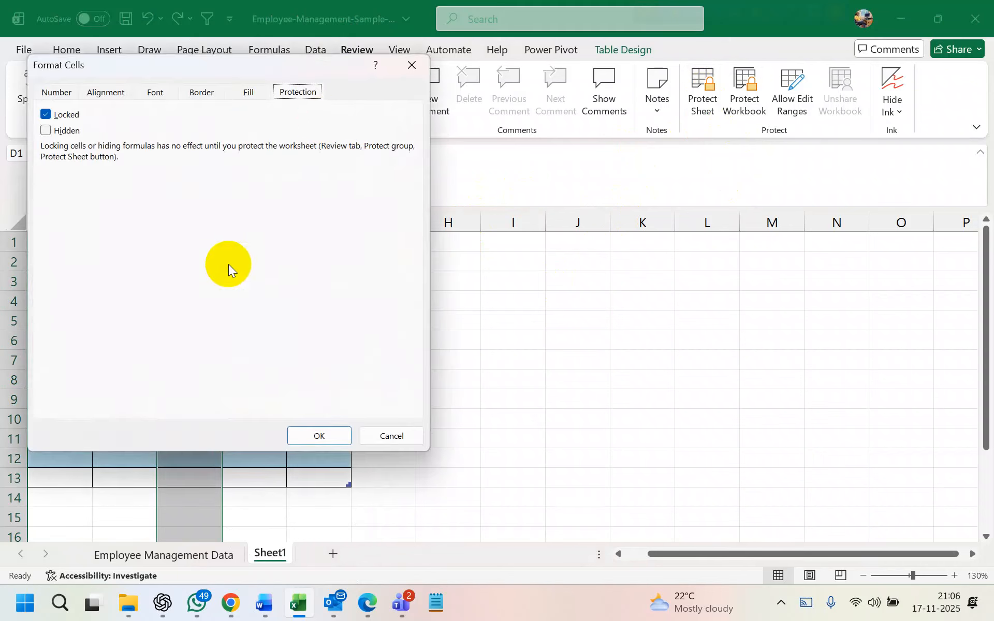
left_click(46, 115)
left_click(321, 435)
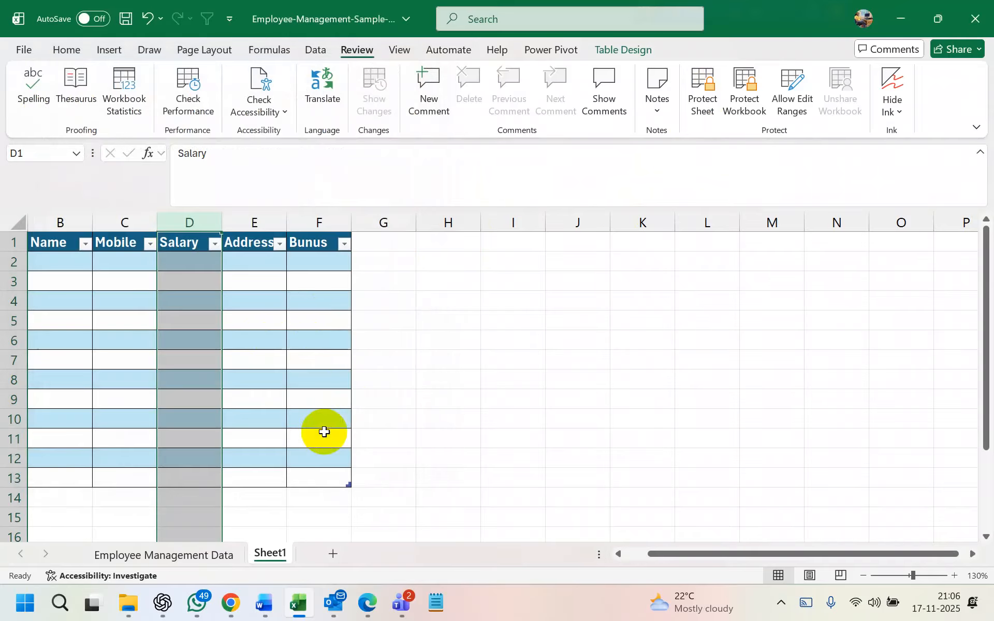
Clear the Locked setting for the Bunus column F cells
right_click(317, 223)
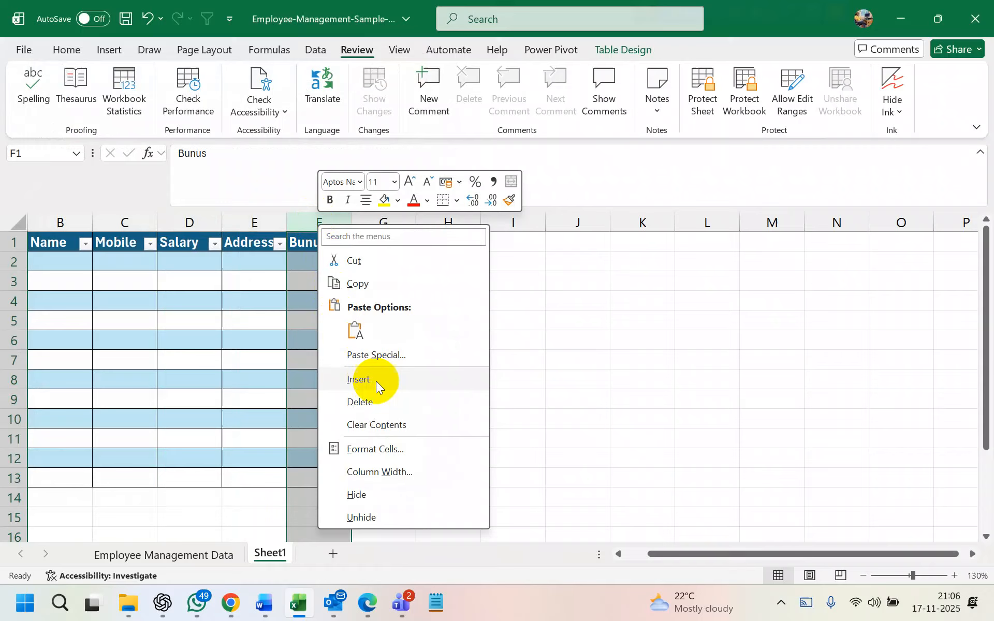
left_click(384, 449)
left_click(202, 241)
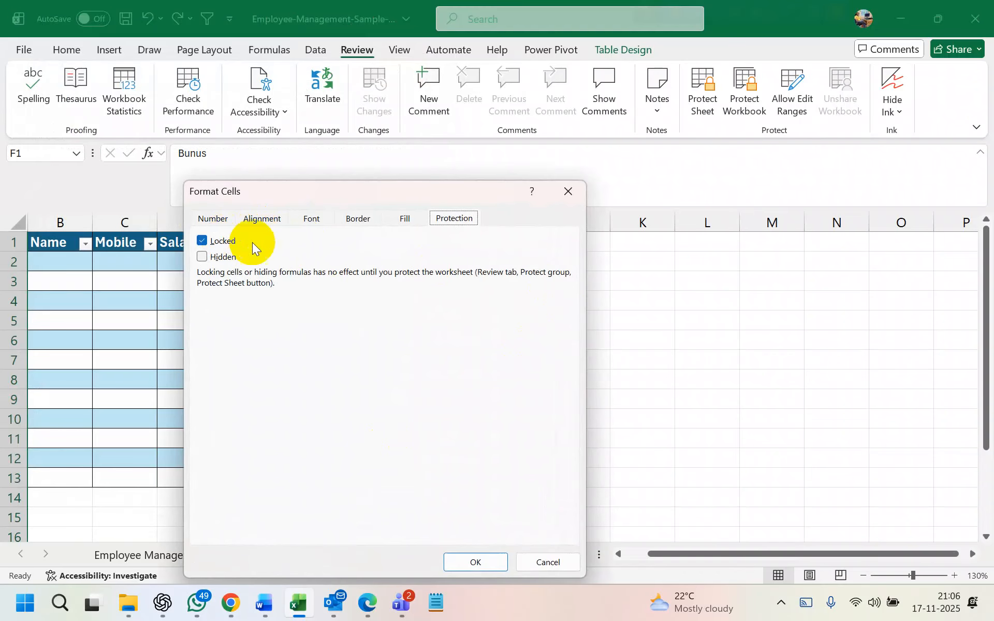
left_click(207, 245)
left_click(475, 562)
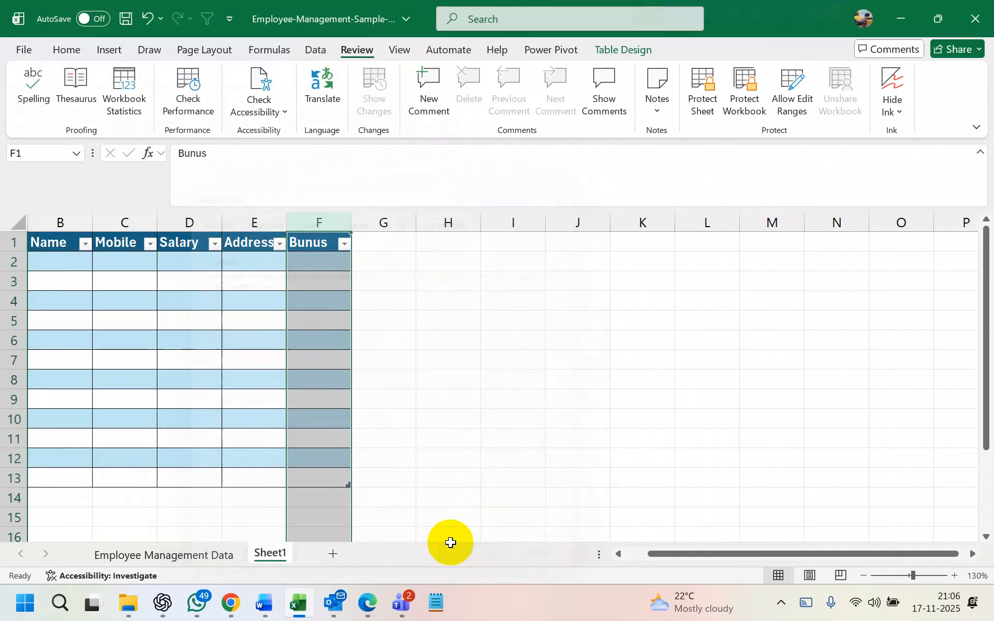
left_click(132, 277)
Protect the sheet and confirm that cell C4 rejects edits
left_click(704, 99)
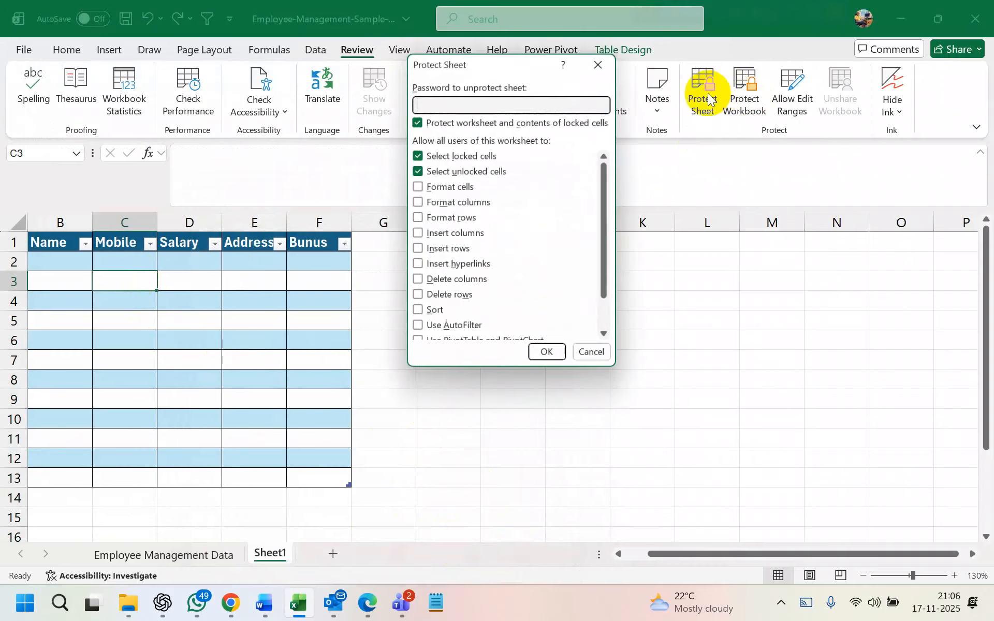
left_click(553, 358)
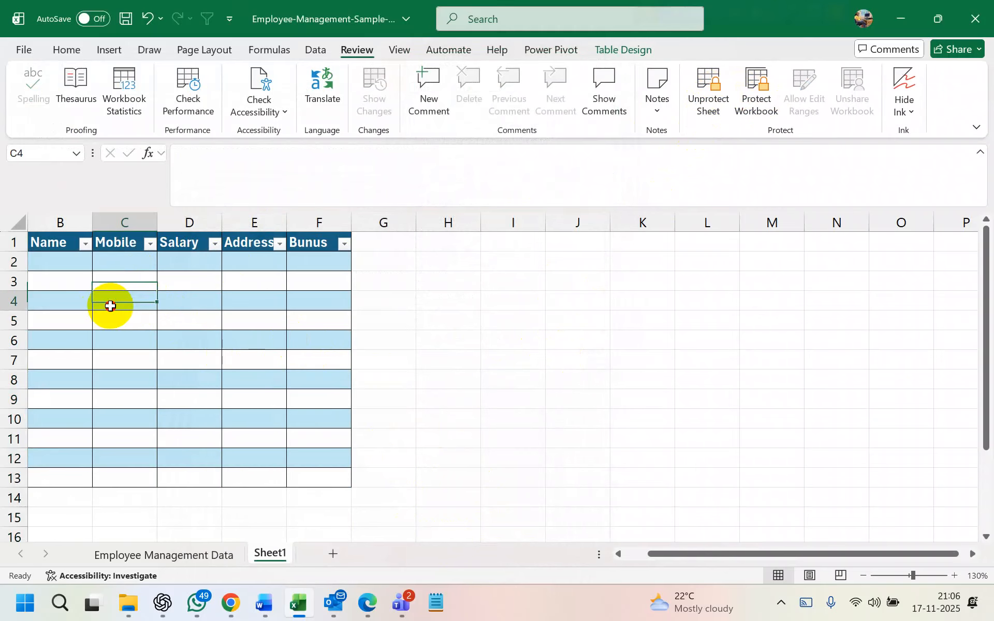
double_click(111, 303)
key("Return")
Enter 123 in D5 and 23 in F5, and confirm E5 stays locked
left_click(175, 315)
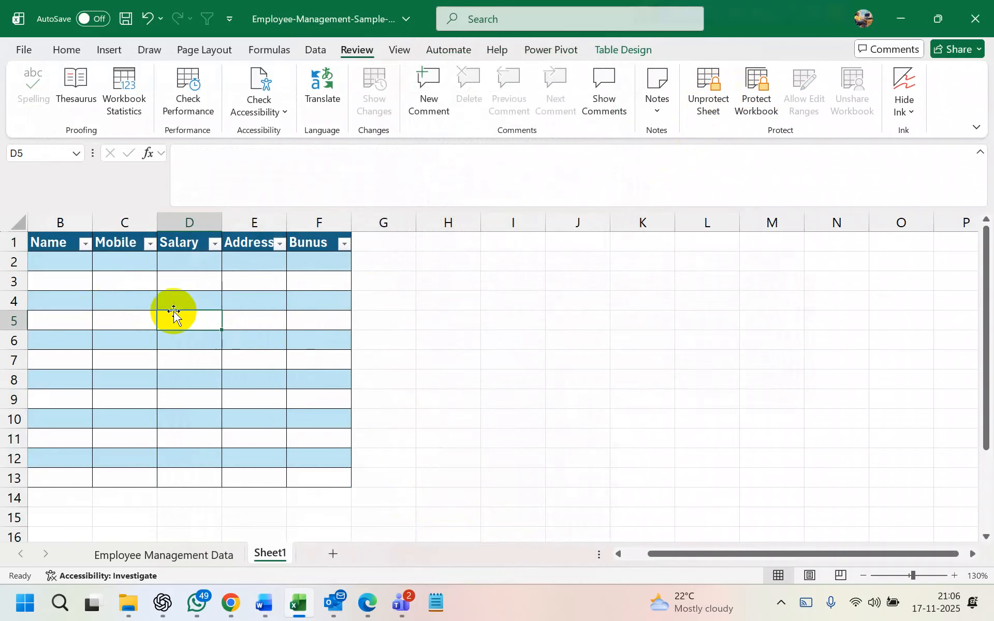
type("123")
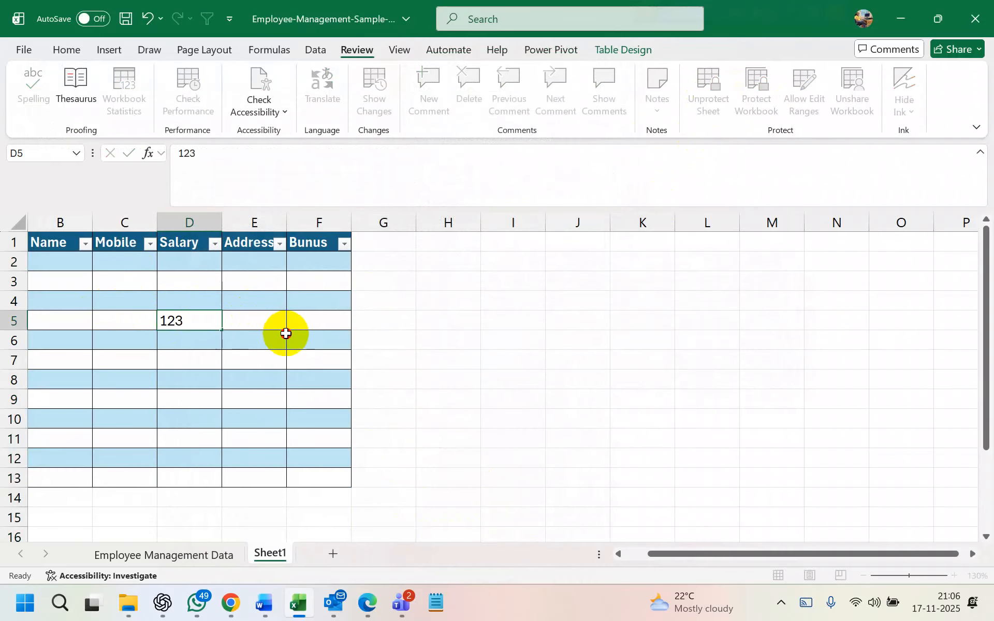
left_click(282, 333)
left_click(291, 323)
type("23")
left_click(488, 352)
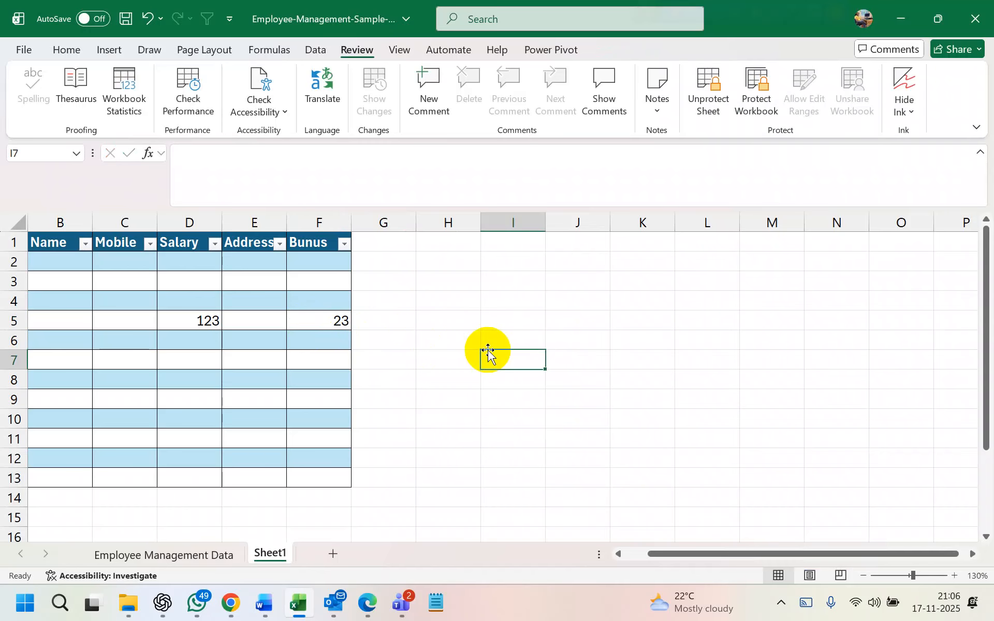
double_click(256, 321)
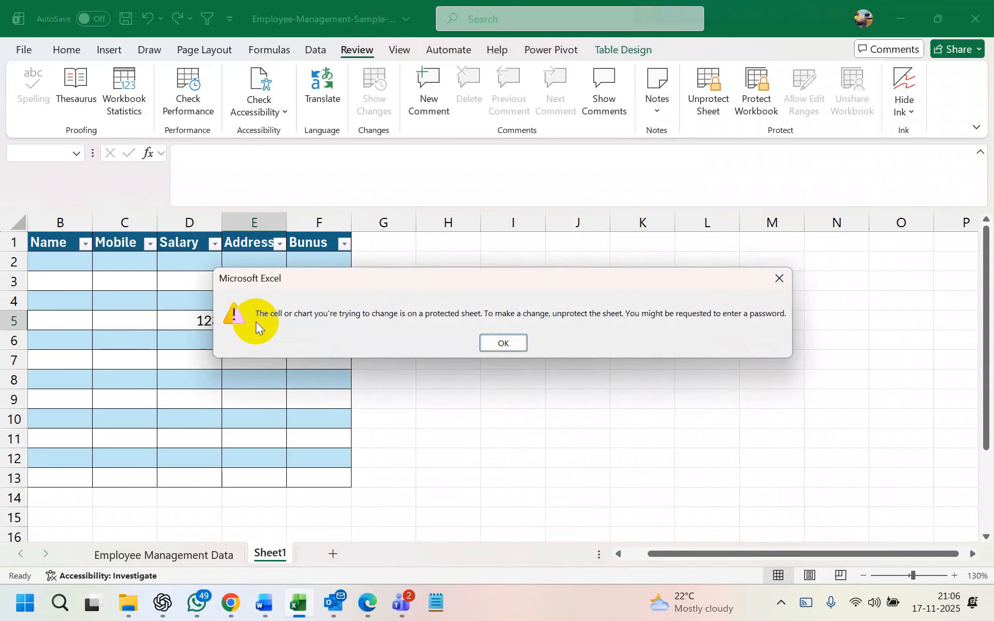
left_click(505, 344)
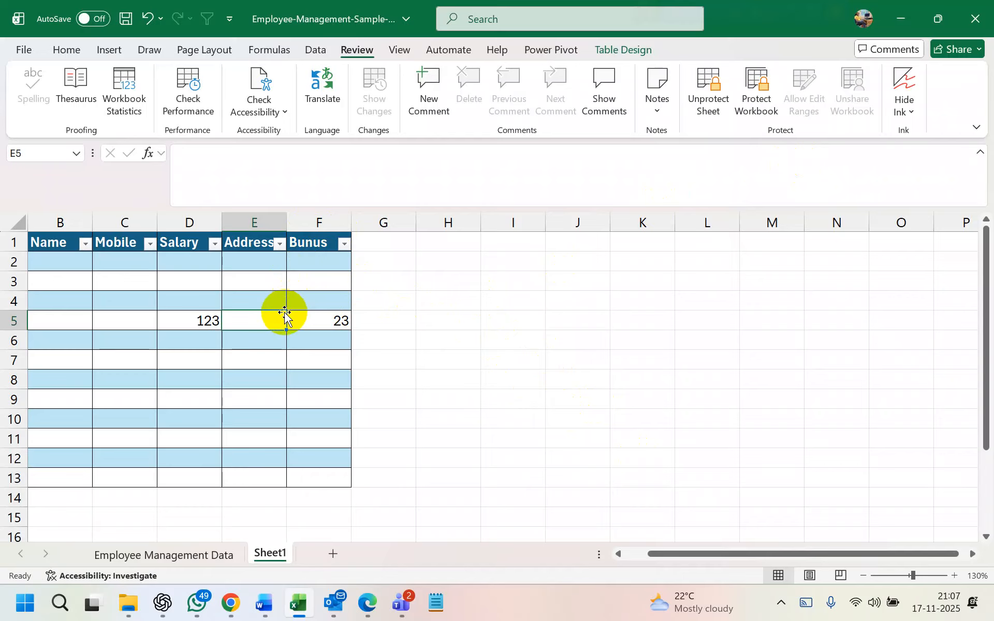
Unprotect Sheet1, then select Salary column D and afterwards Bunus column F
left_click(18, 222)
left_click(708, 90)
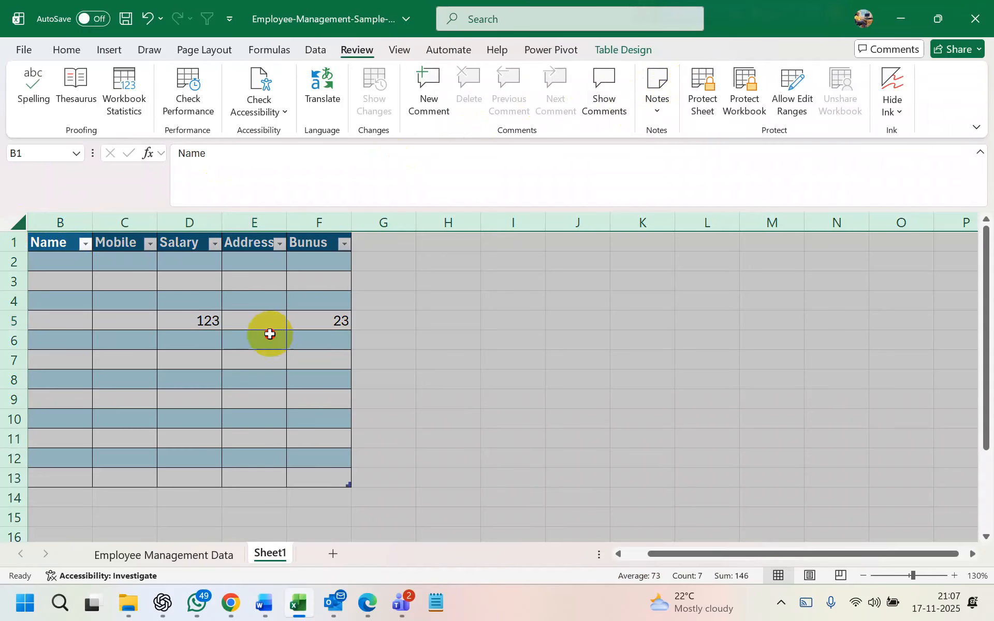
left_click(269, 334)
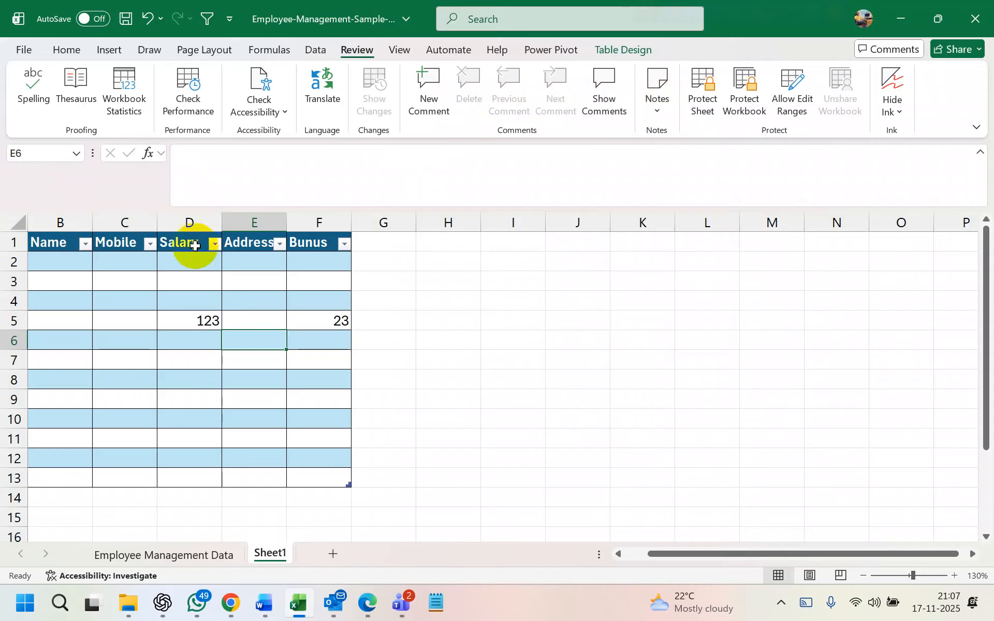
left_click(188, 222)
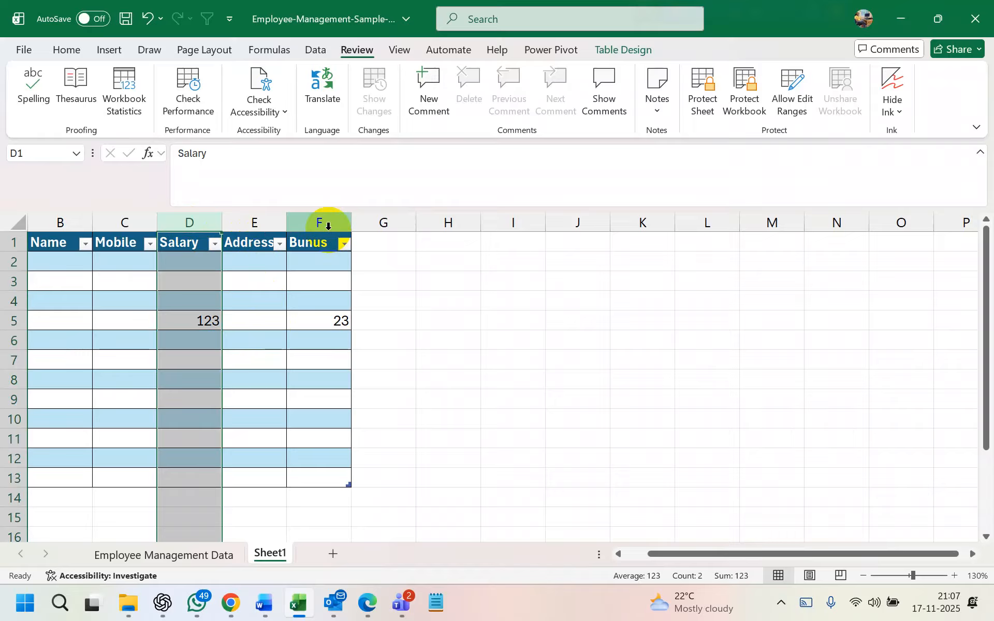
left_click(559, 375)
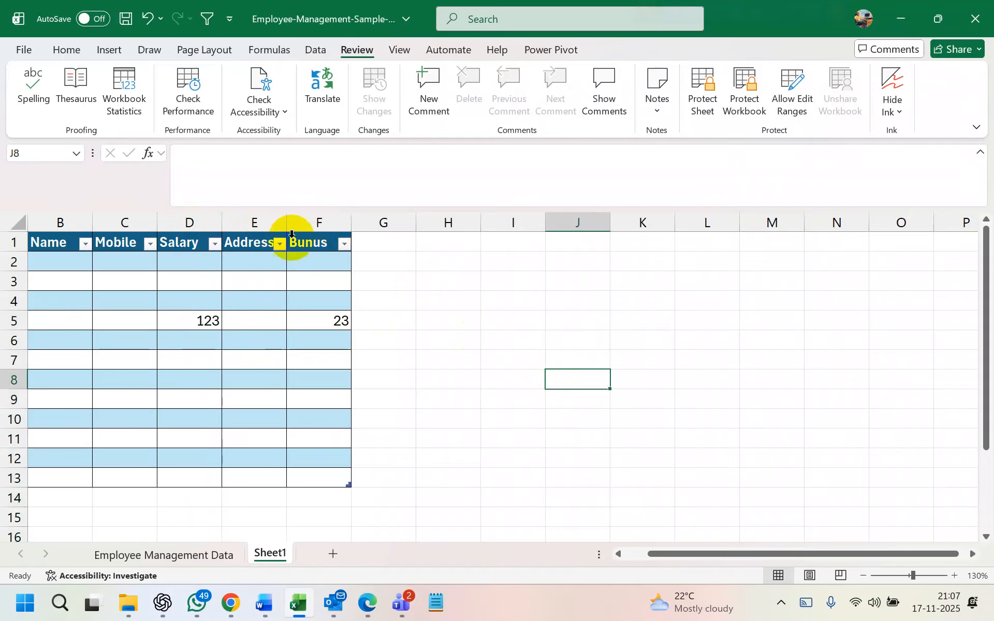
left_click(319, 224)
Create a new editable range Range1 referring to columns F and D ($F:$F,$D:$D)
left_click(785, 98)
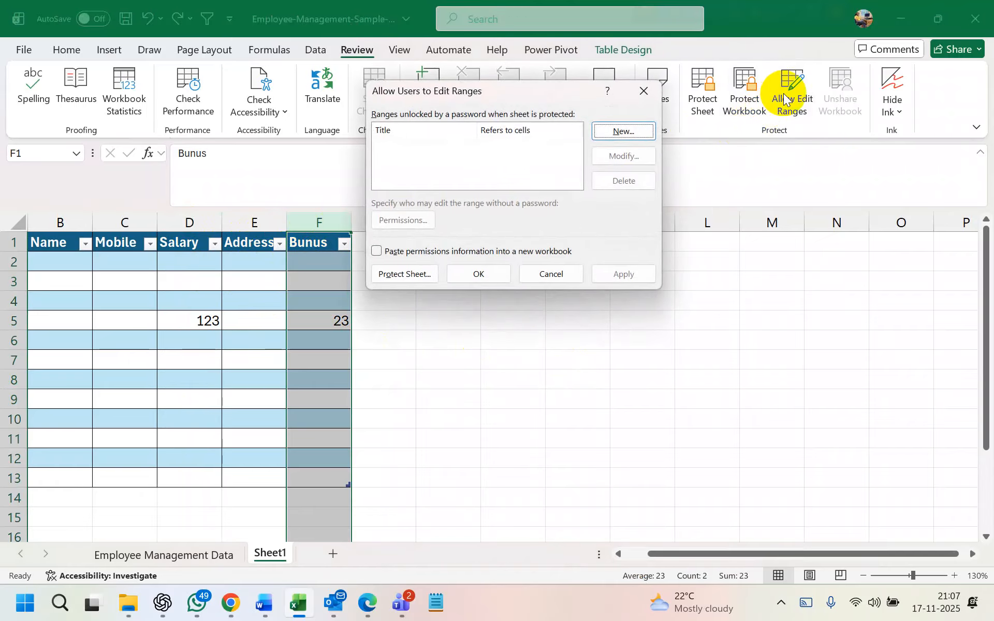
left_click(617, 130)
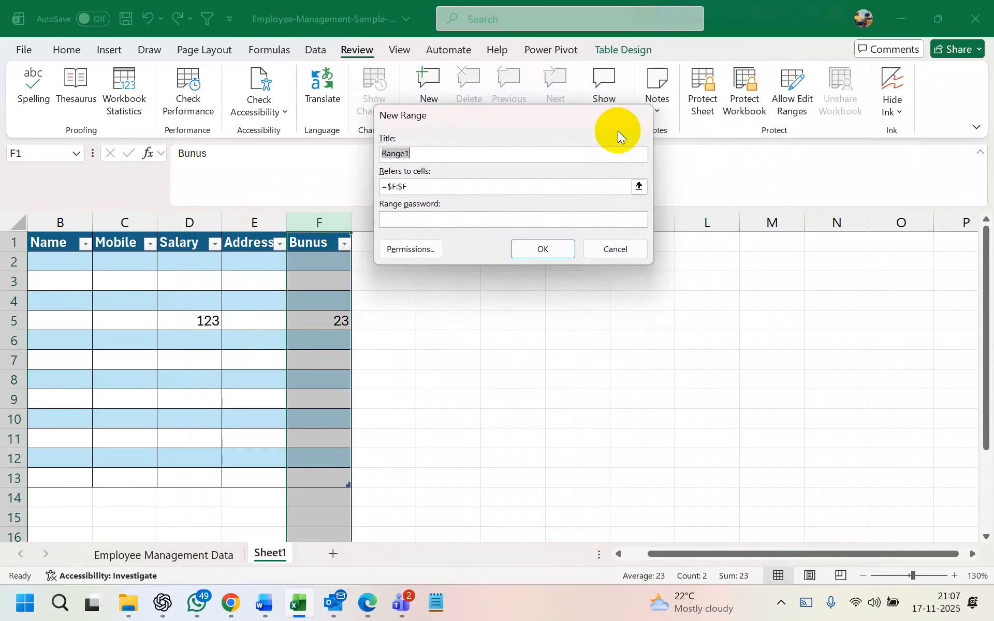
left_click(459, 152)
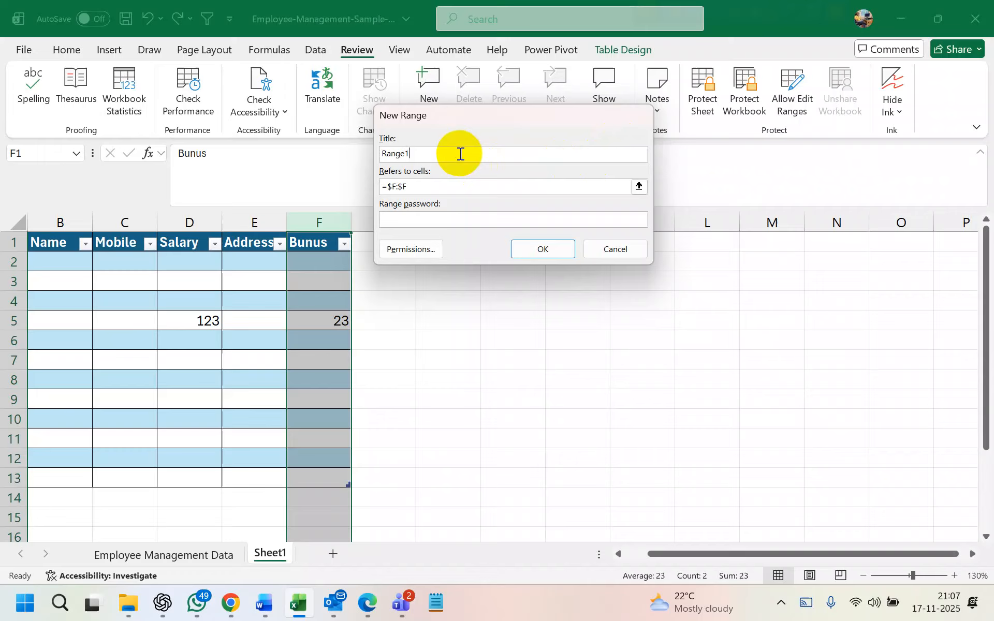
left_click(633, 187)
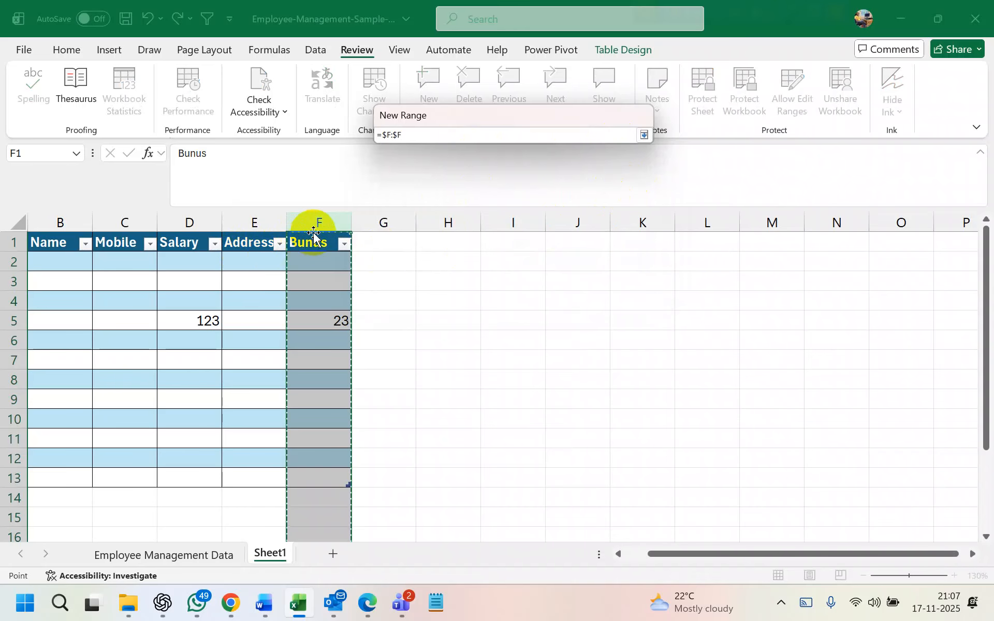
left_click(189, 223, "ctrl")
key("Return")
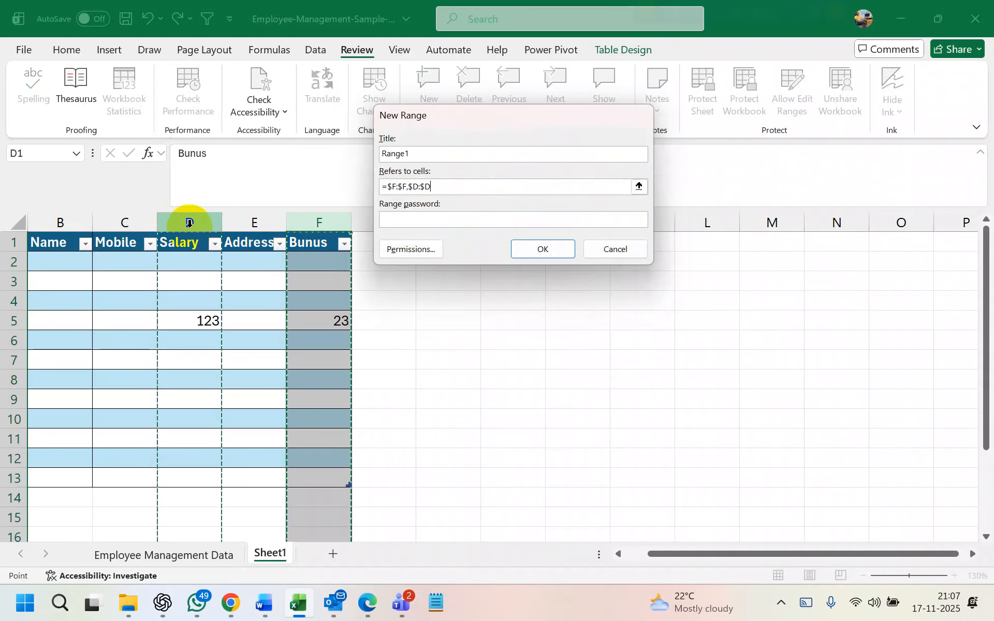
left_click(539, 247)
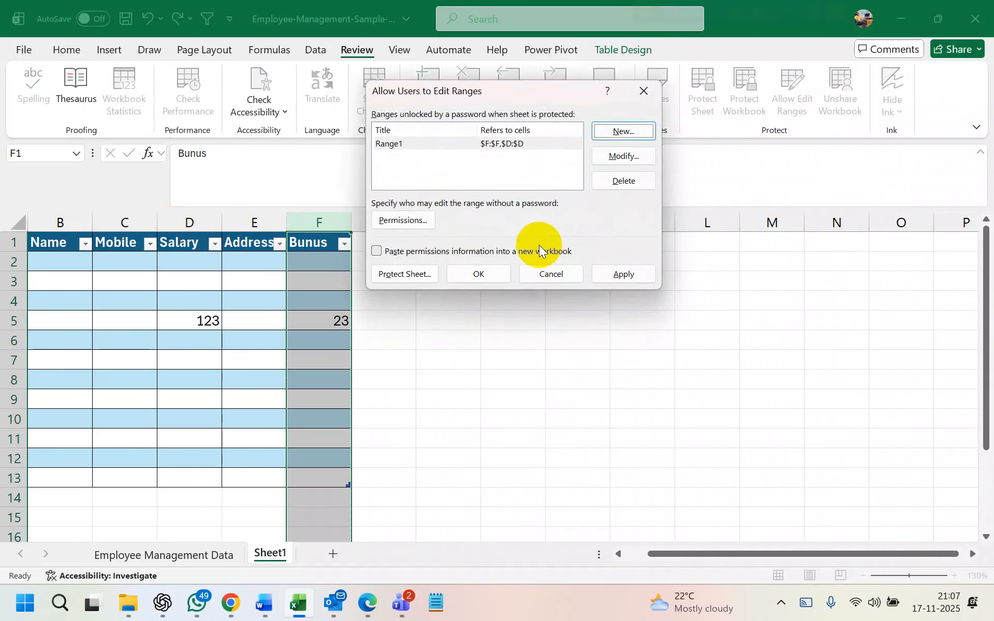
Leave Range1's permissions without added users, then apply and close the editable-ranges dialog
left_click(412, 221)
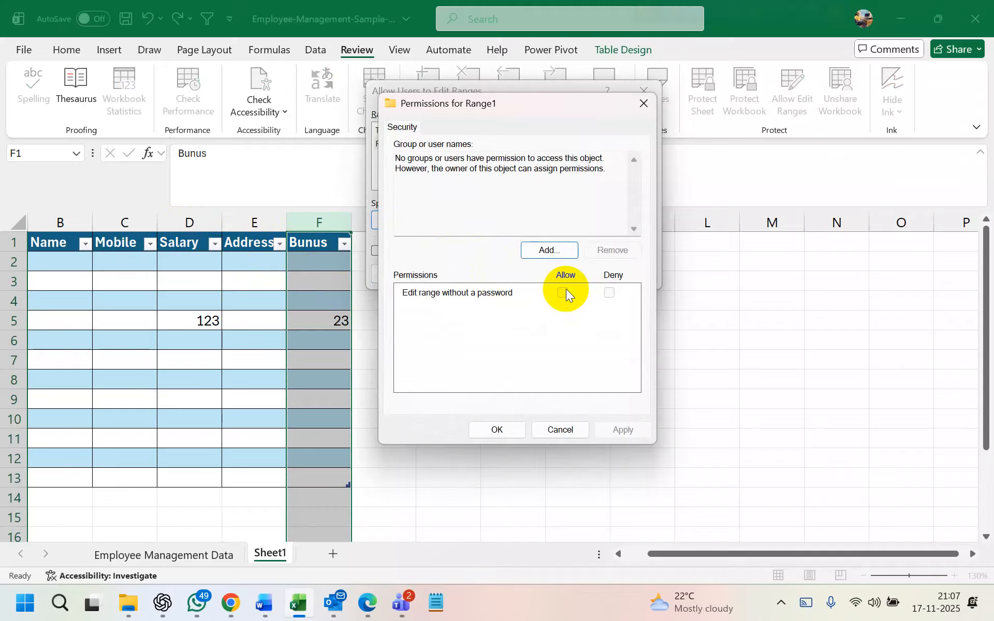
left_click(553, 249)
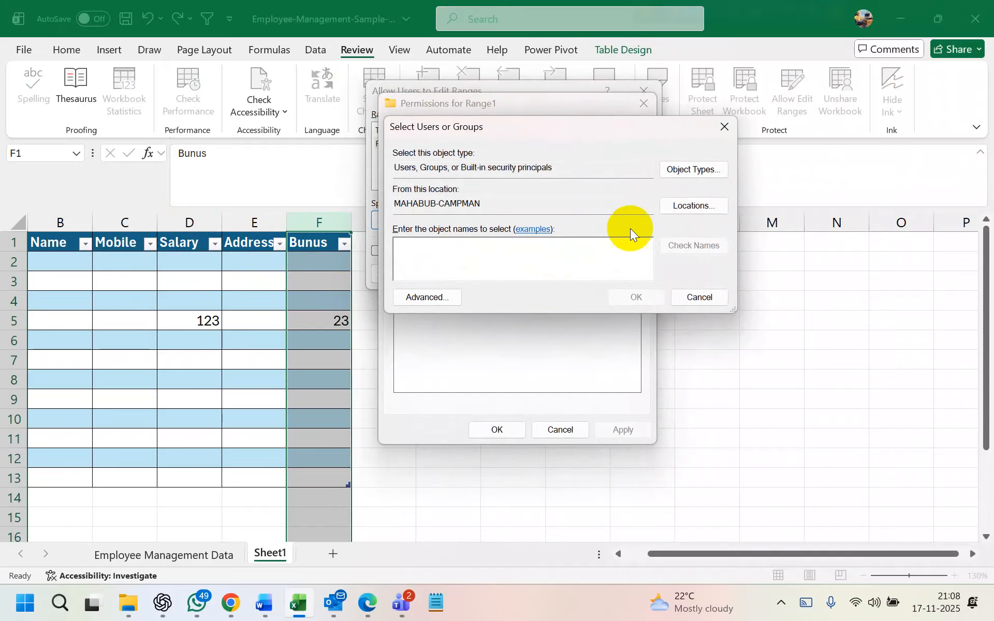
left_click(678, 298)
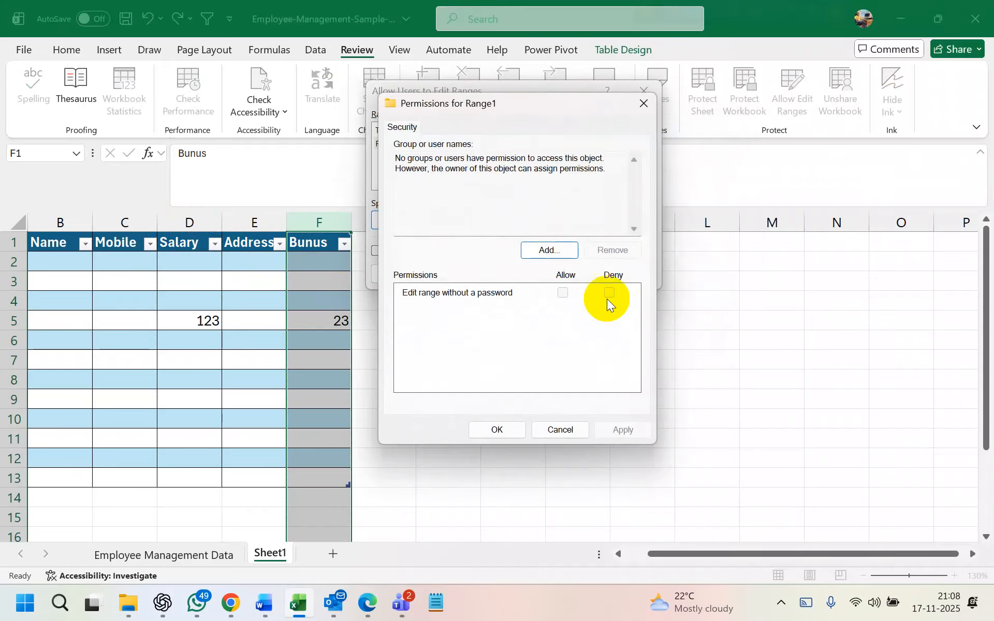
left_click(508, 430)
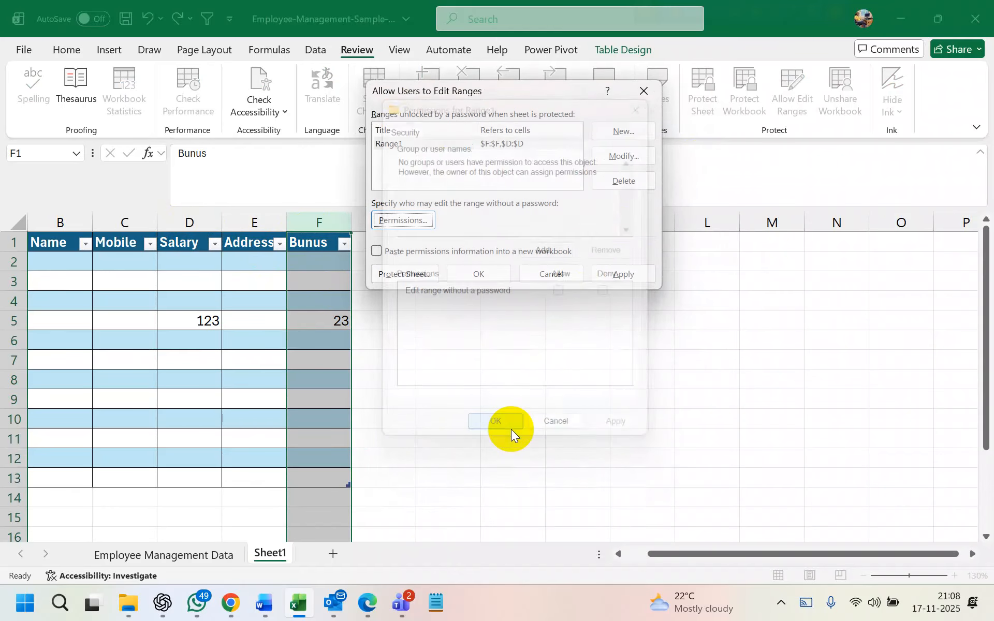
left_click(614, 284)
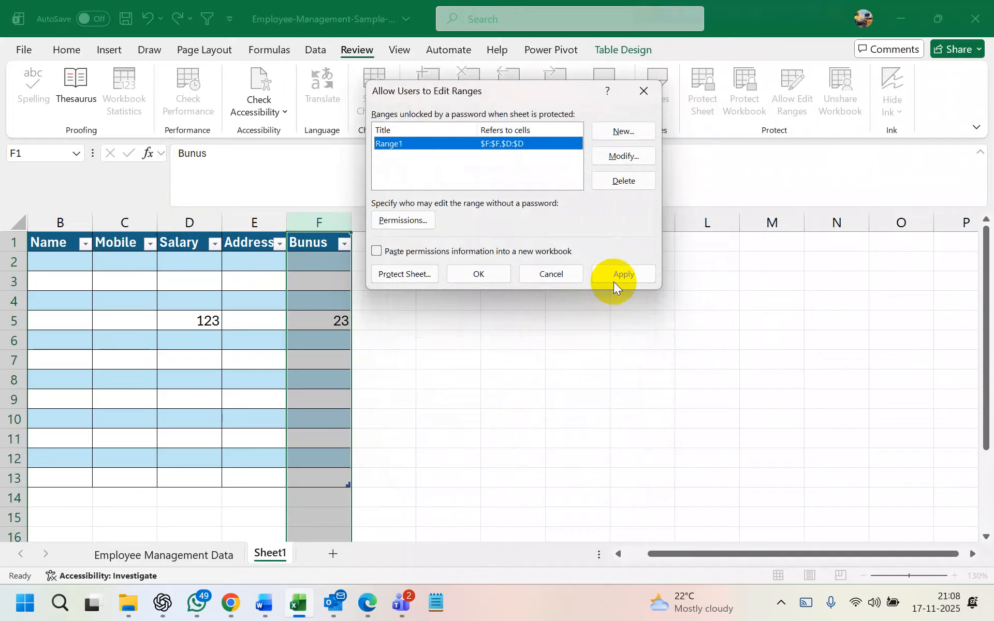
left_click(477, 275)
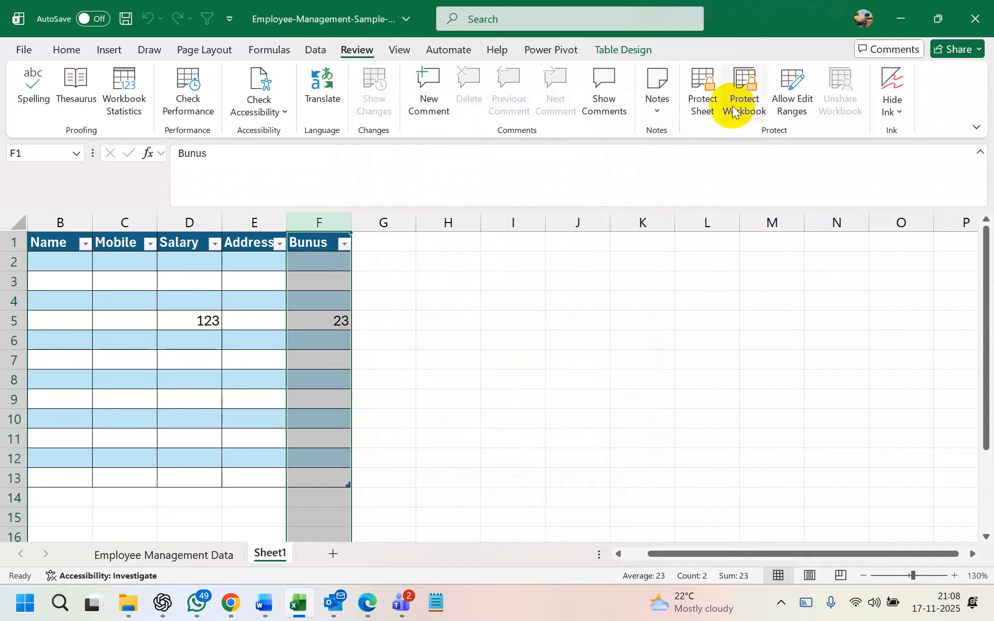
left_click(703, 94)
left_click(551, 359)
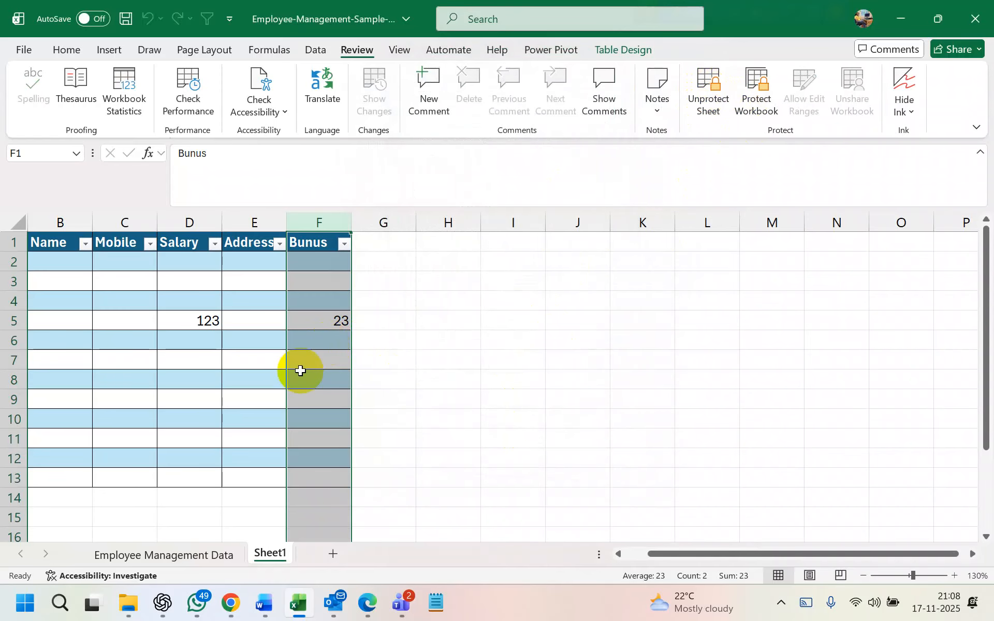
left_click(301, 371)
type("x")
left_click(440, 388)
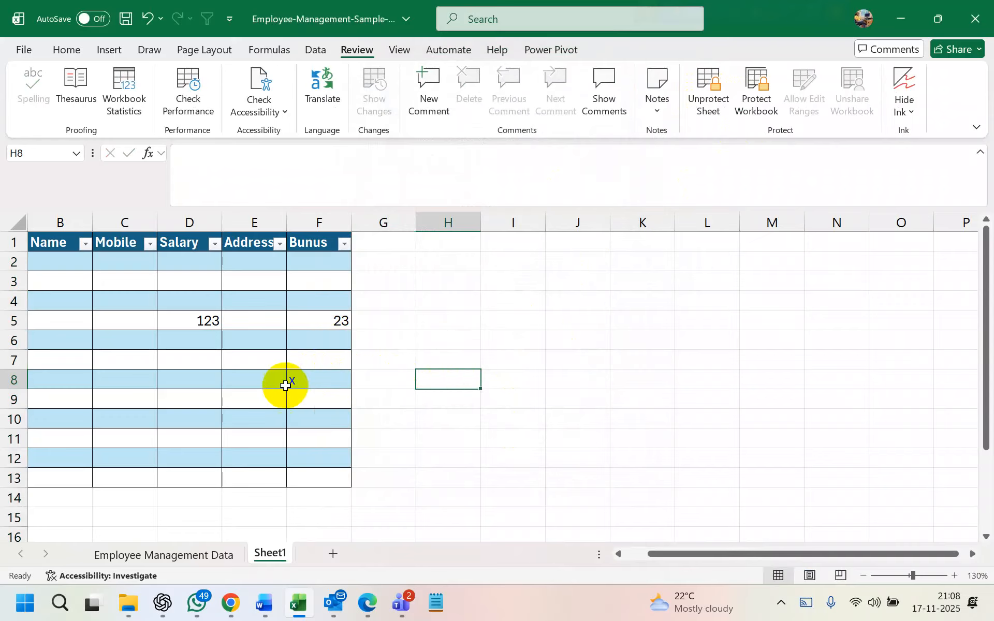
double_click(262, 383)
left_click(489, 346)
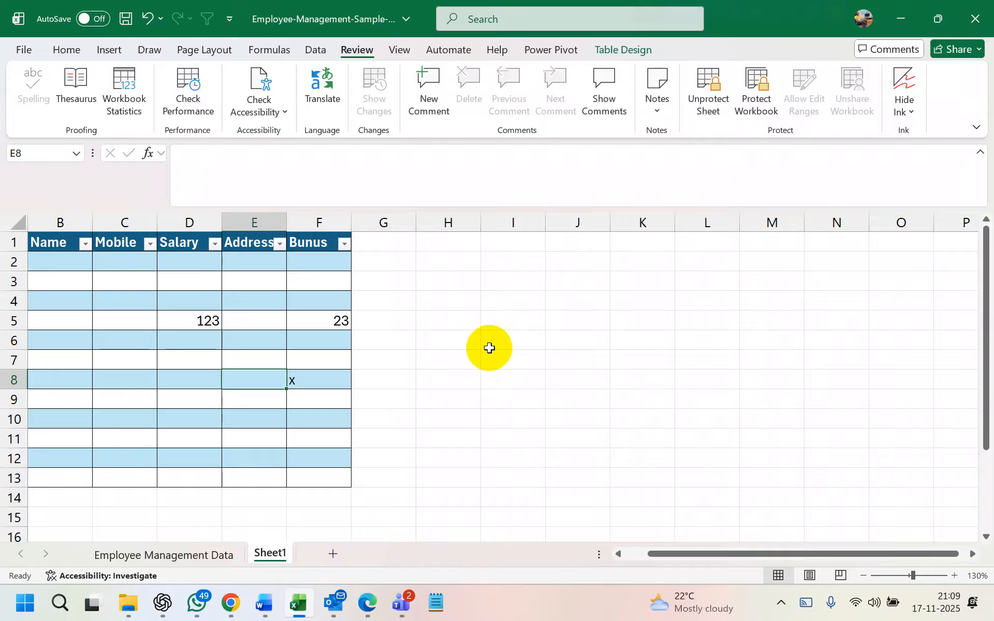
left_click(489, 349)
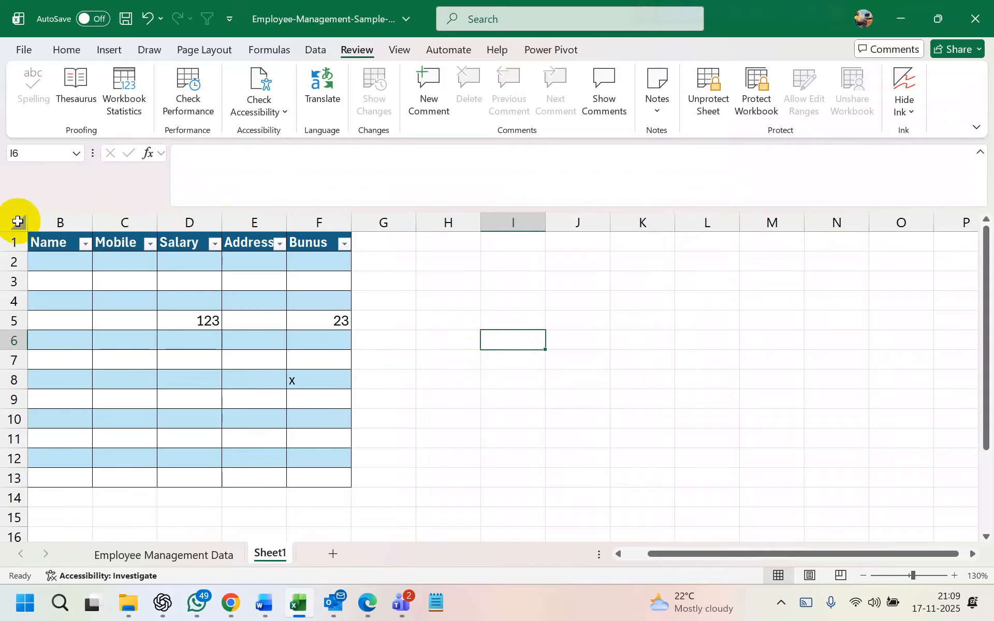
left_click(18, 222)
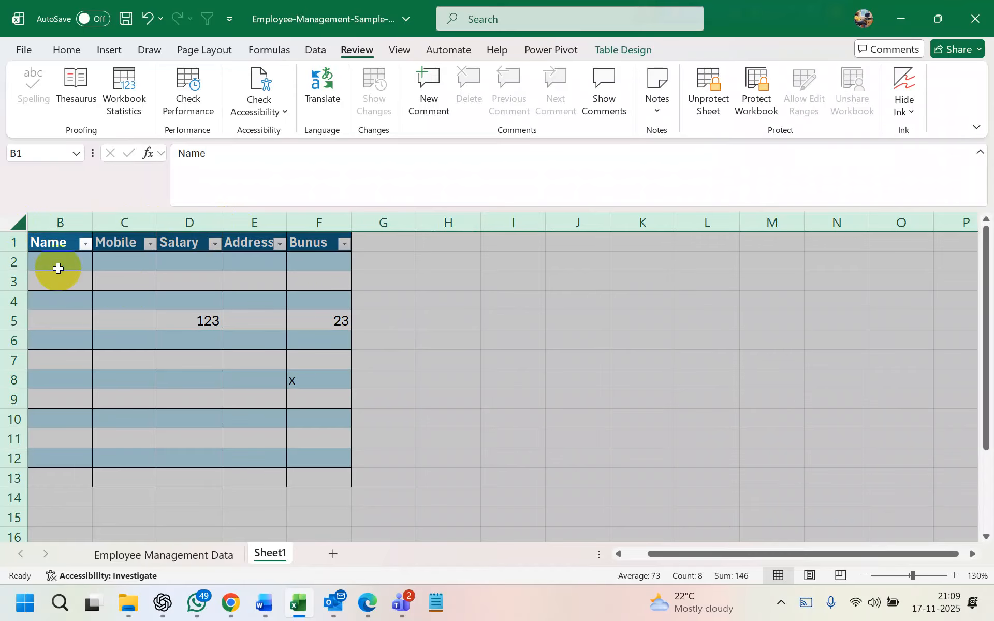
left_click(575, 241)
left_click(743, 221)
left_click(892, 210)
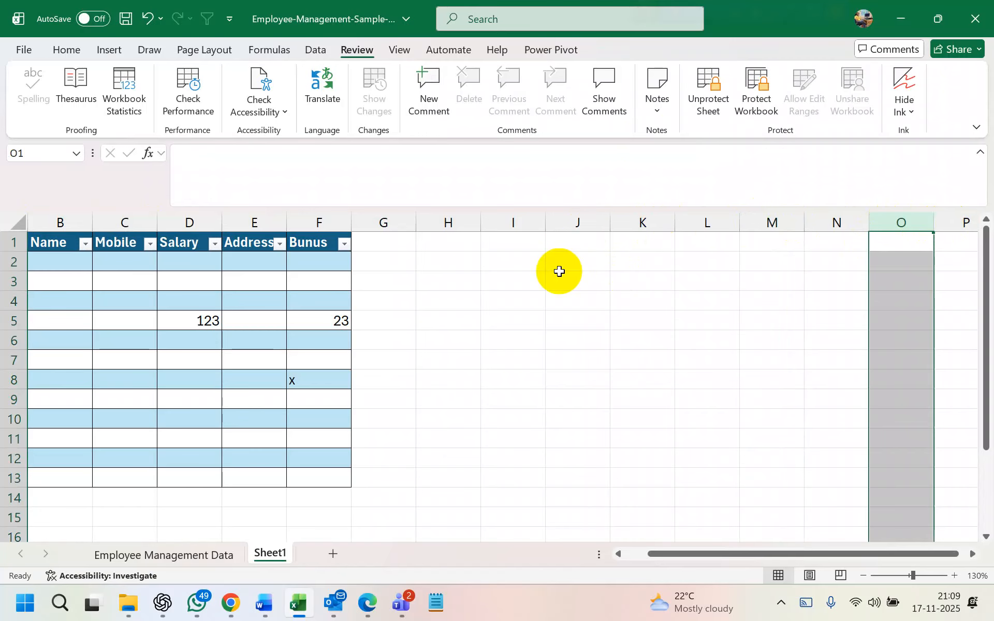
left_click(306, 268)
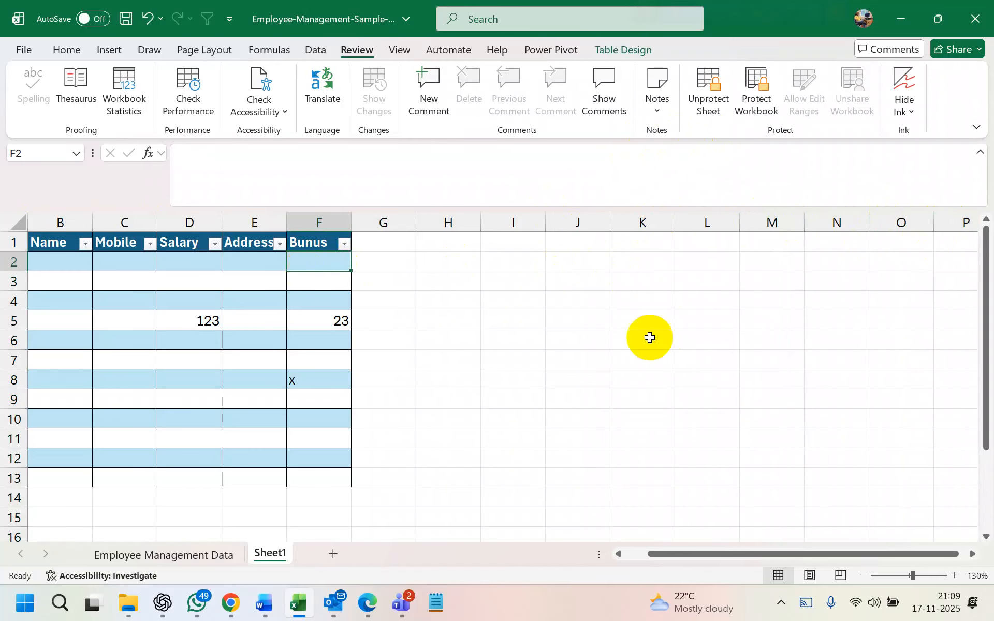
left_click(883, 281)
Unprotect the sheet and select the Bunus column F
left_click(743, 414)
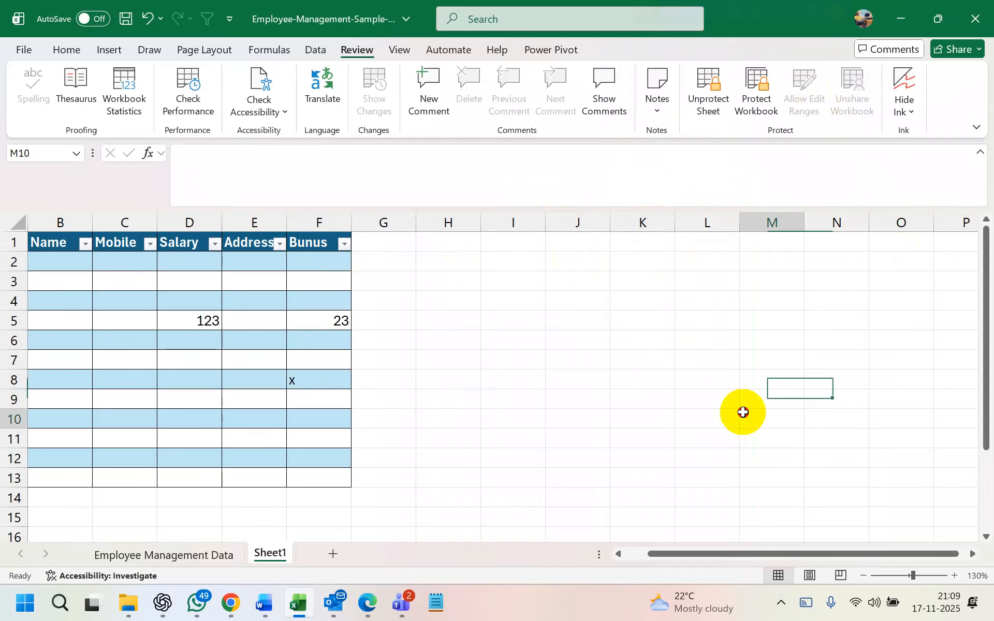
left_click(715, 116)
left_click(597, 286)
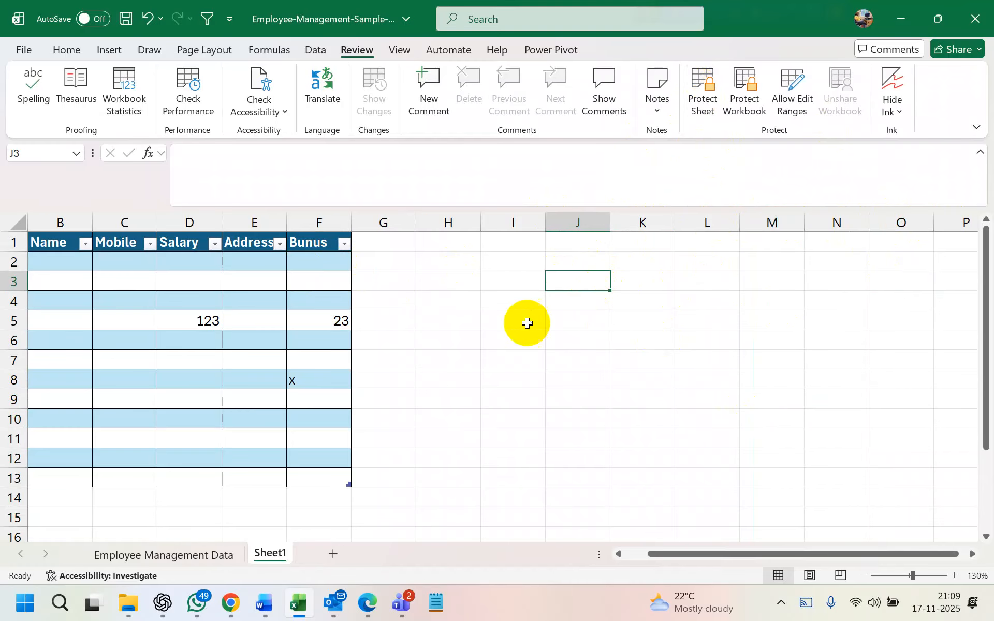
left_click(17, 223)
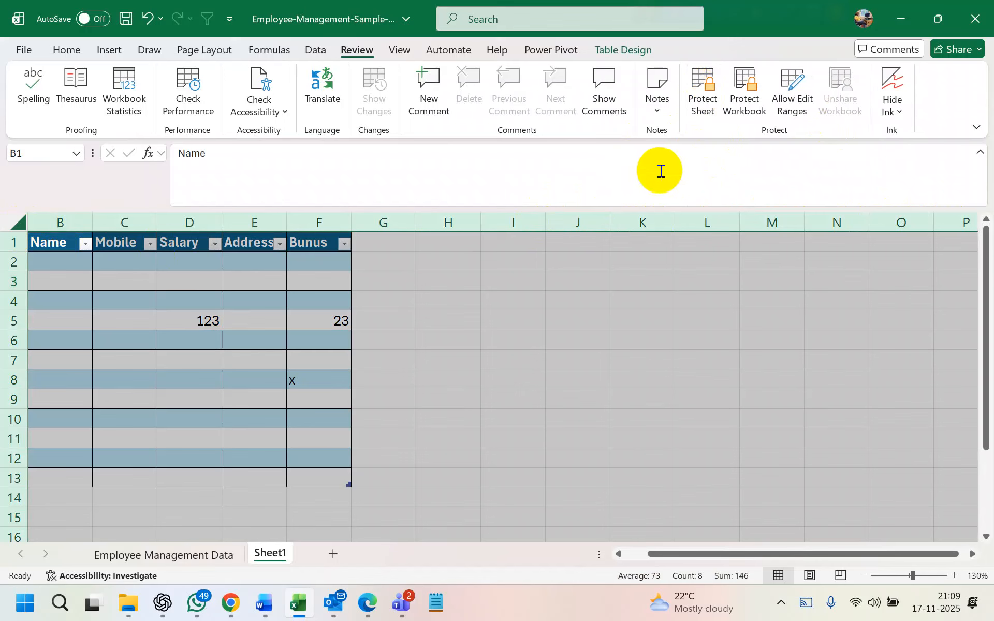
left_click(545, 283)
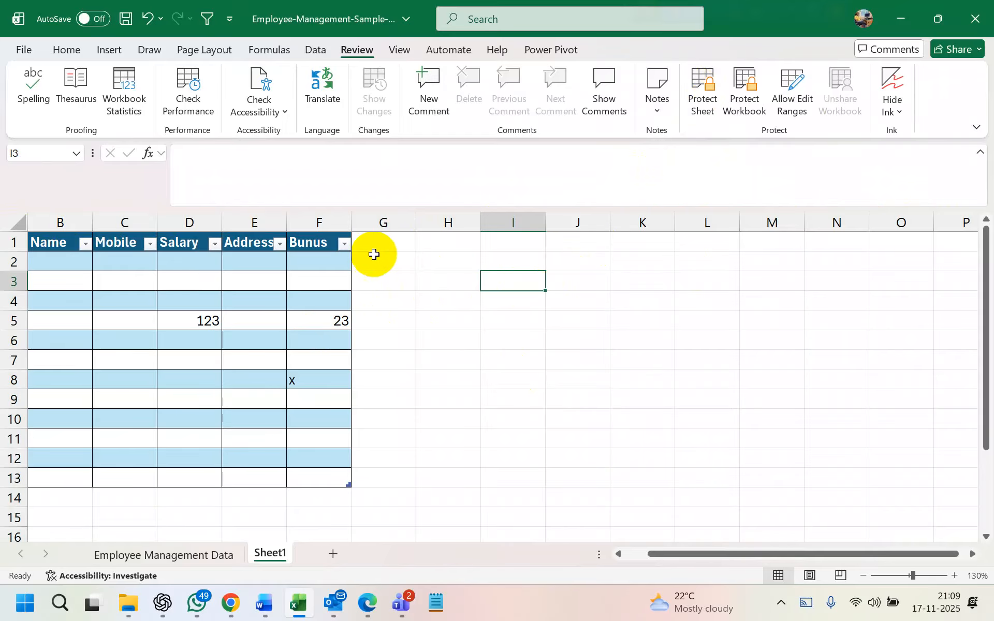
left_click(319, 223)
Replace Range1 with a new editable range covering only column F ($F:$F)
left_click(794, 89)
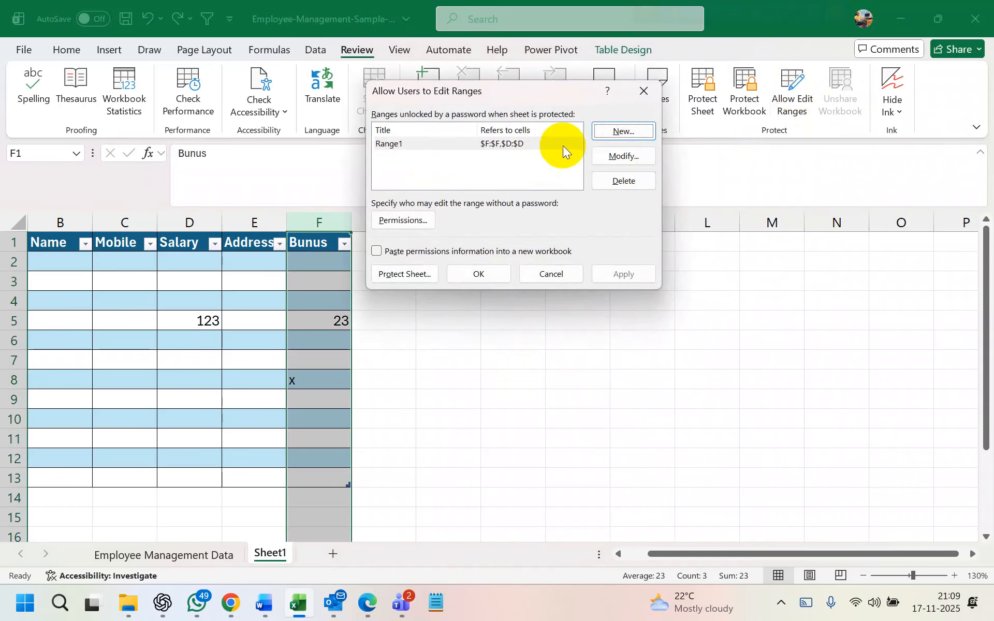
left_click(617, 179)
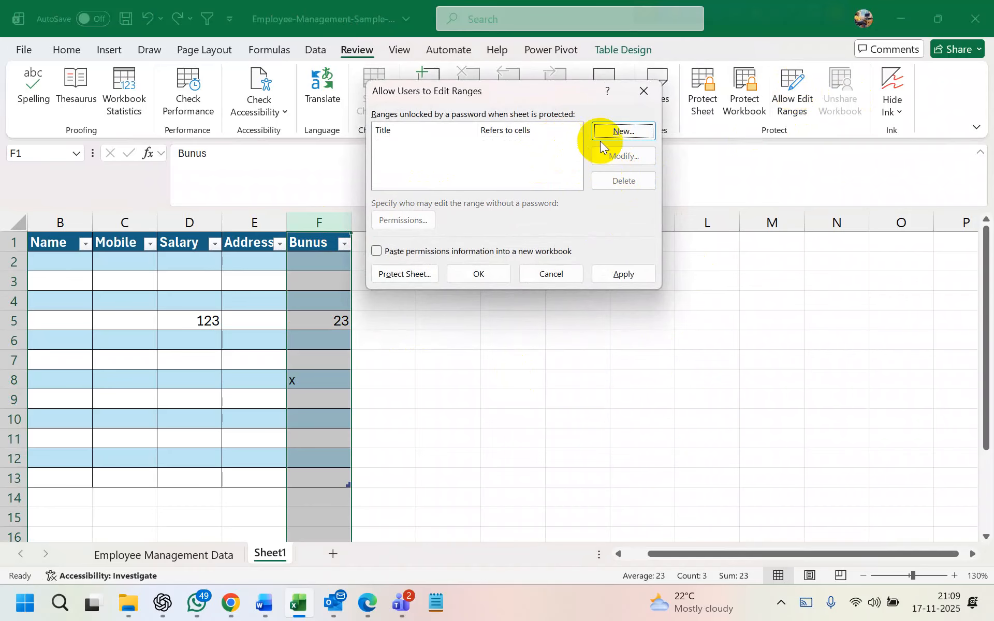
left_click(618, 133)
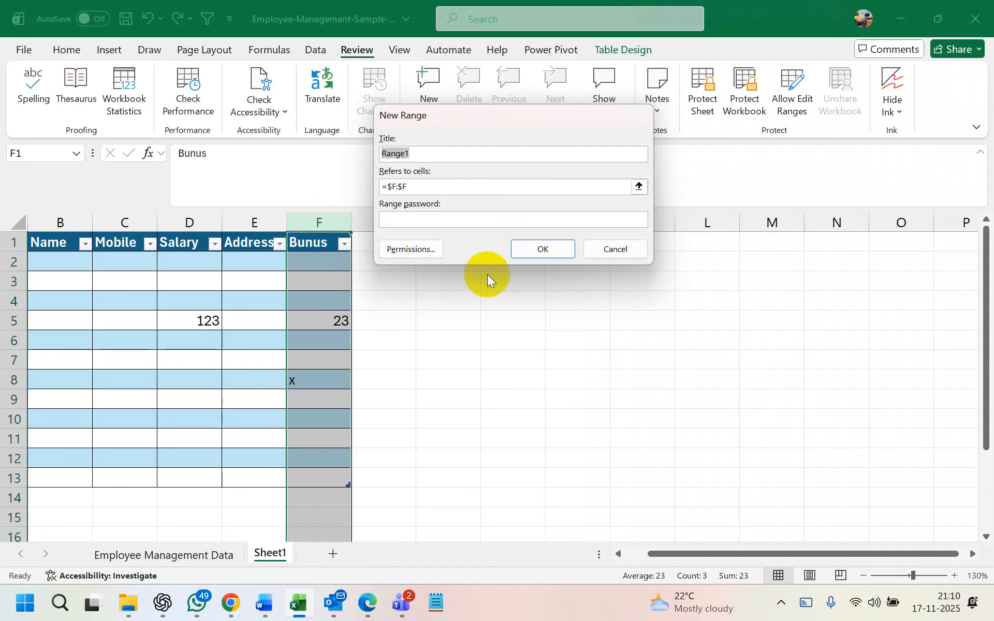
left_click(550, 250)
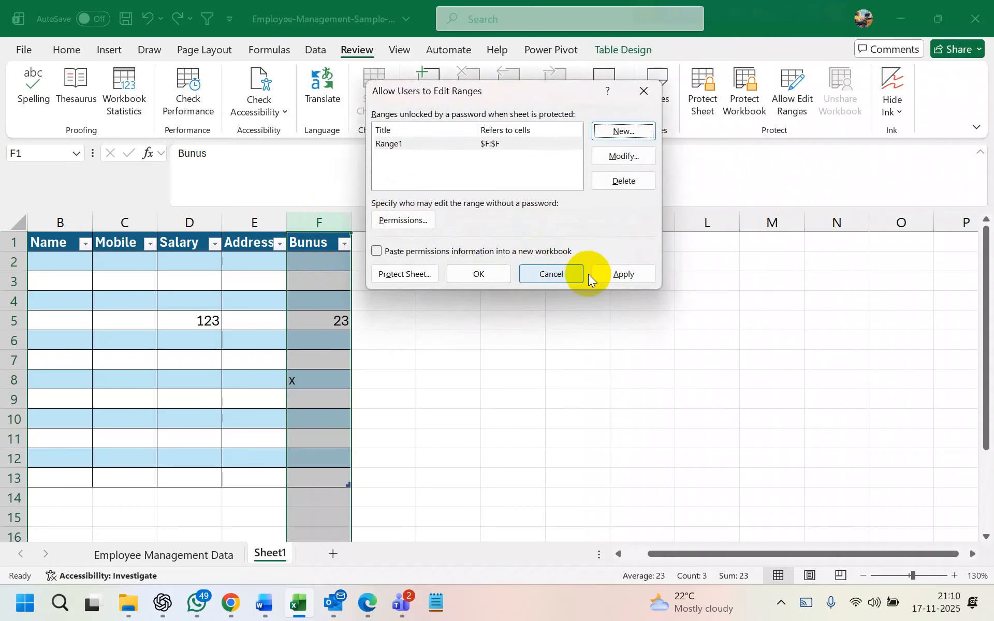
left_click(479, 277)
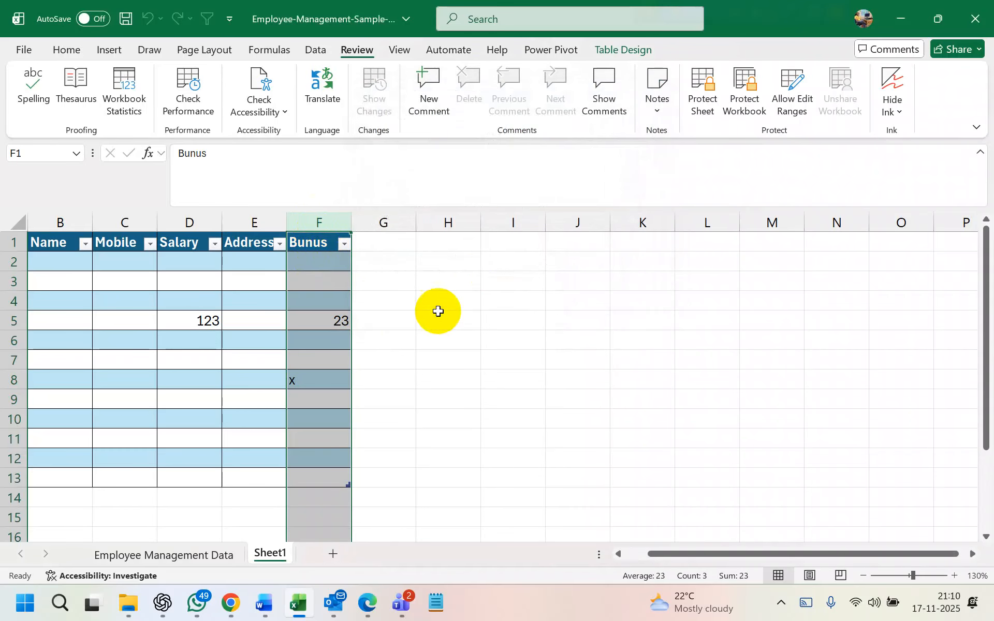
Enter h in F4, test-type q in E4 and cancel it, then bring up Protect Sheet
left_click(317, 298)
type("h")
left_click(322, 393)
left_click(233, 304)
type("q")
key("Escape")
left_click(615, 319)
left_click(695, 101)
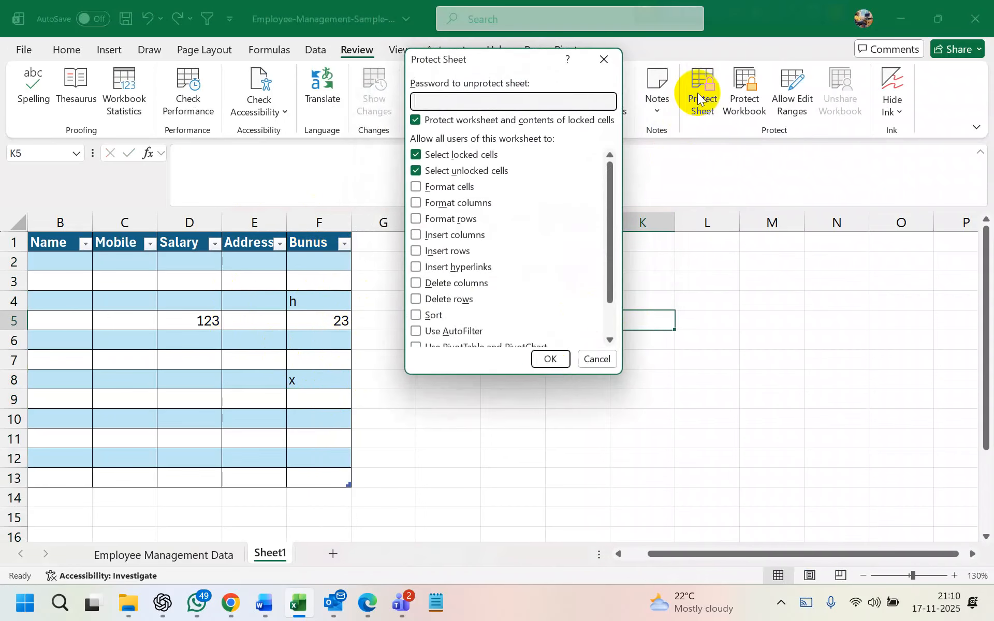
Protect the sheet, enter k in F4 and w in F6, and confirm locked cells reject edits
left_click(549, 359)
left_click(306, 300)
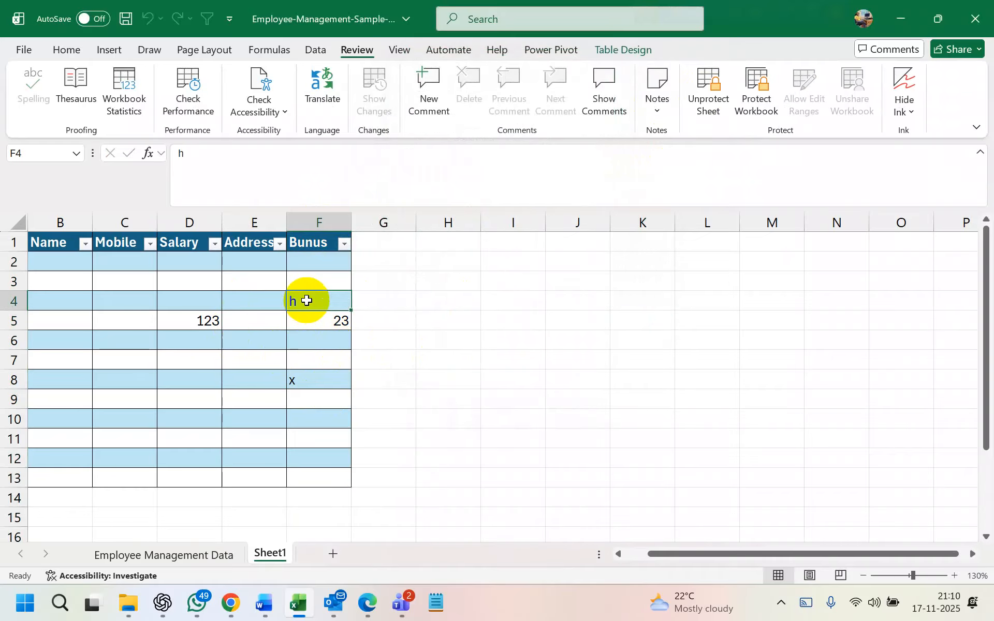
type("k")
left_click(312, 337)
type("w")
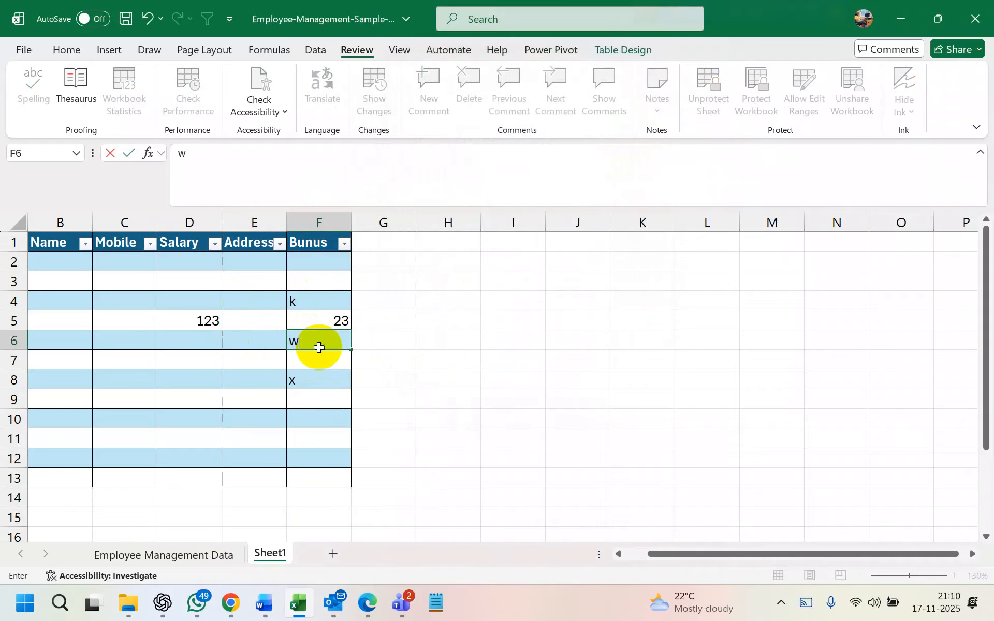
left_click(248, 360)
left_click(498, 343)
left_click(543, 401)
left_click(505, 342)
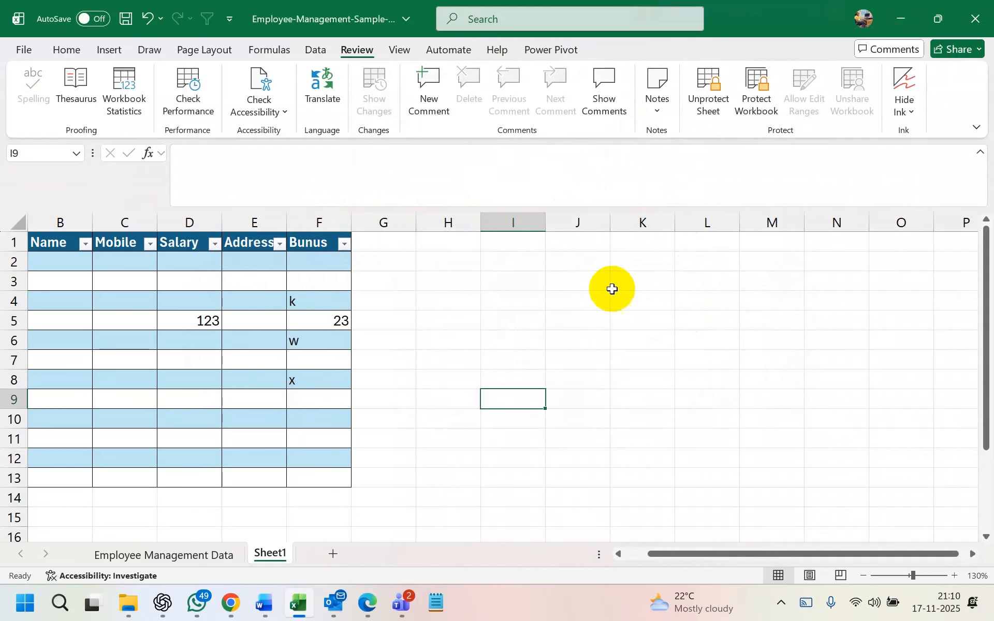
left_click_drag(78, 221, 312, 209)
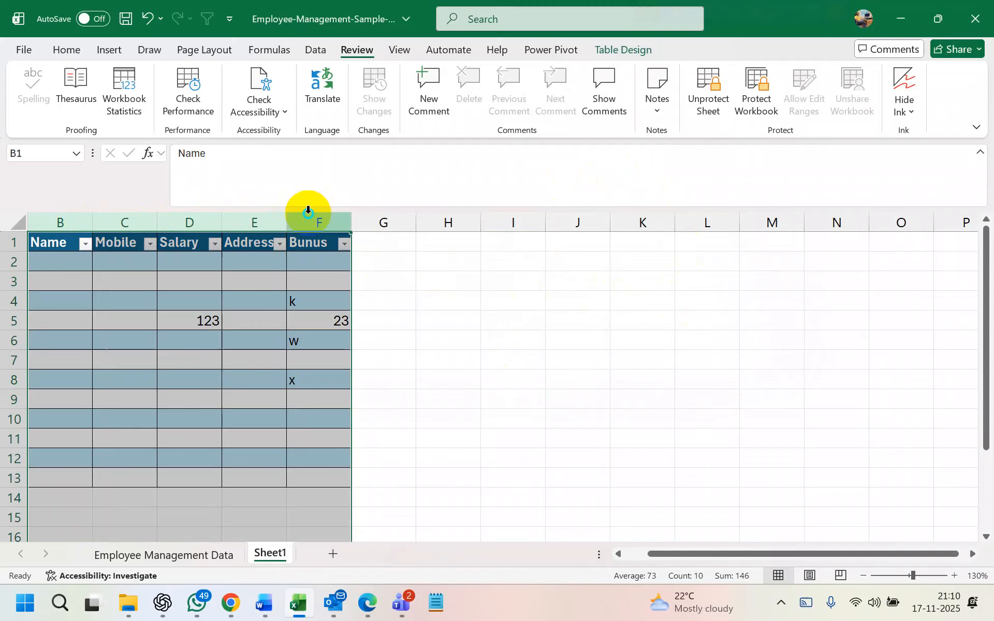
Unprotect the sheet and clear the whole table from columns B through F
right_click(309, 212)
left_click(630, 289)
left_click(696, 101)
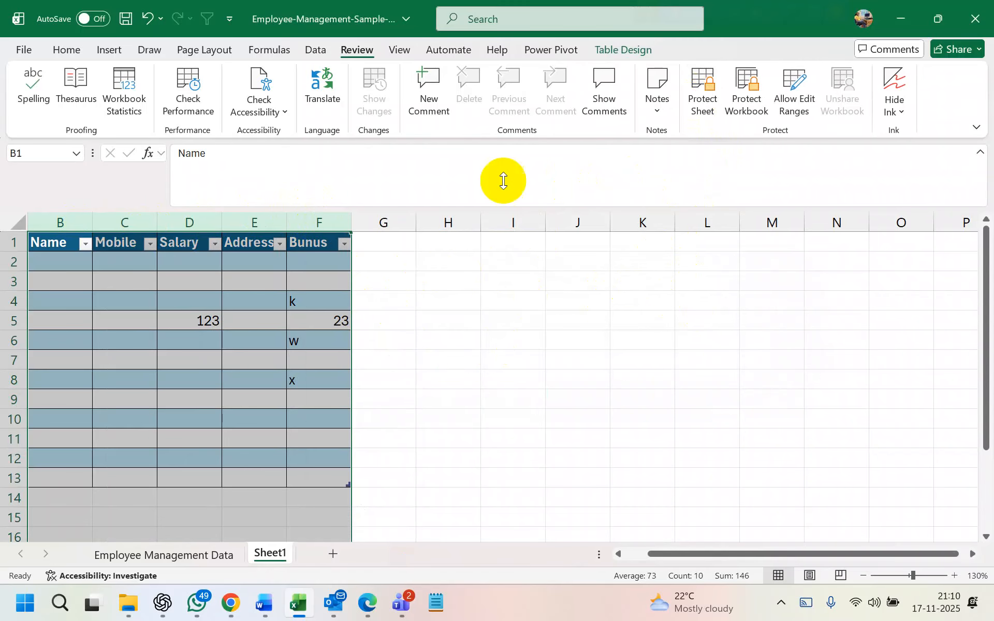
left_click(487, 283)
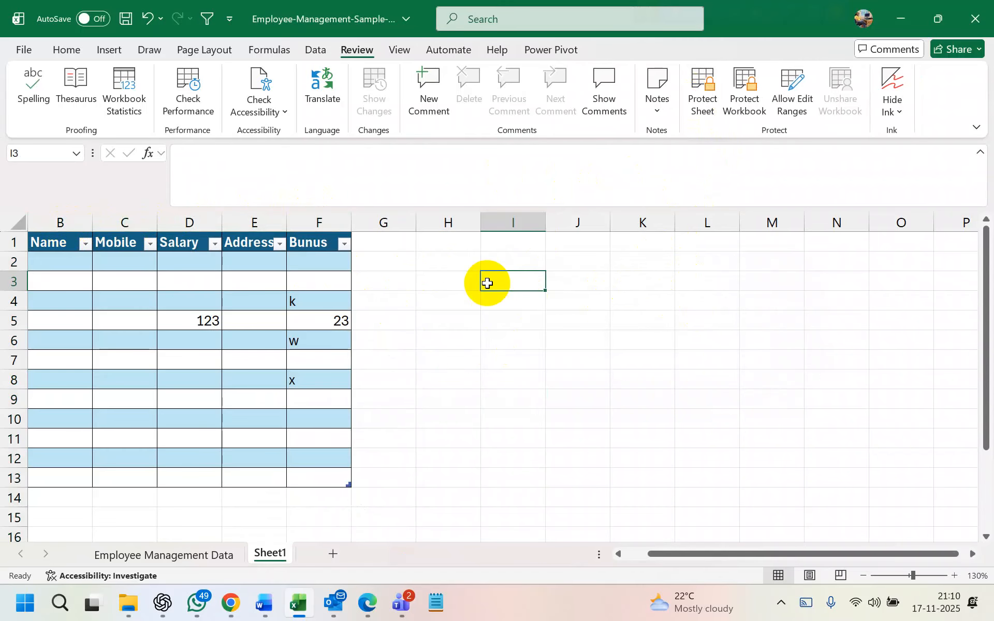
left_click_drag(83, 222, 304, 239)
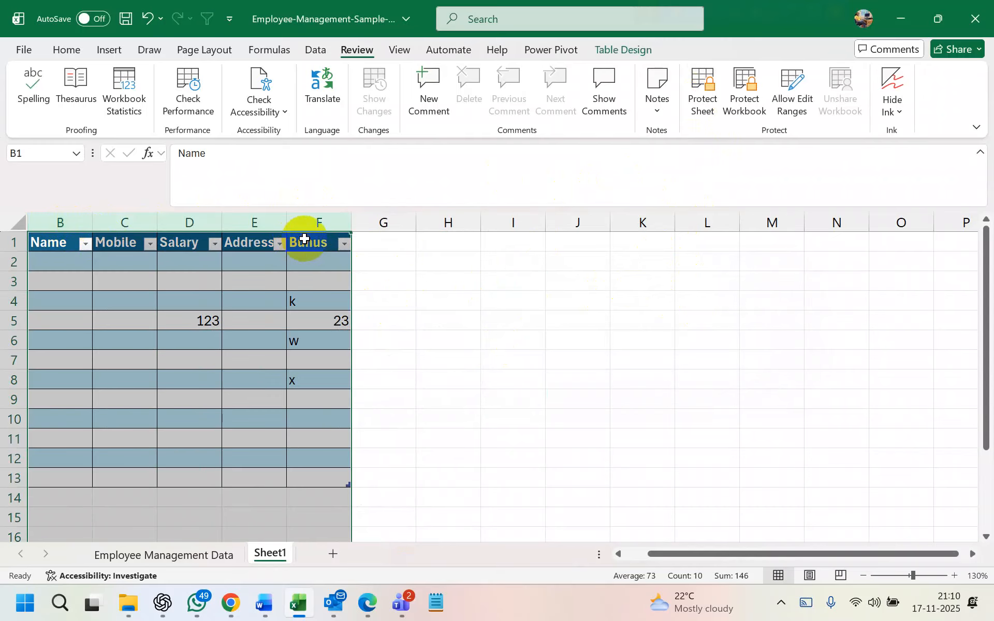
key("Delete")
left_click(688, 335)
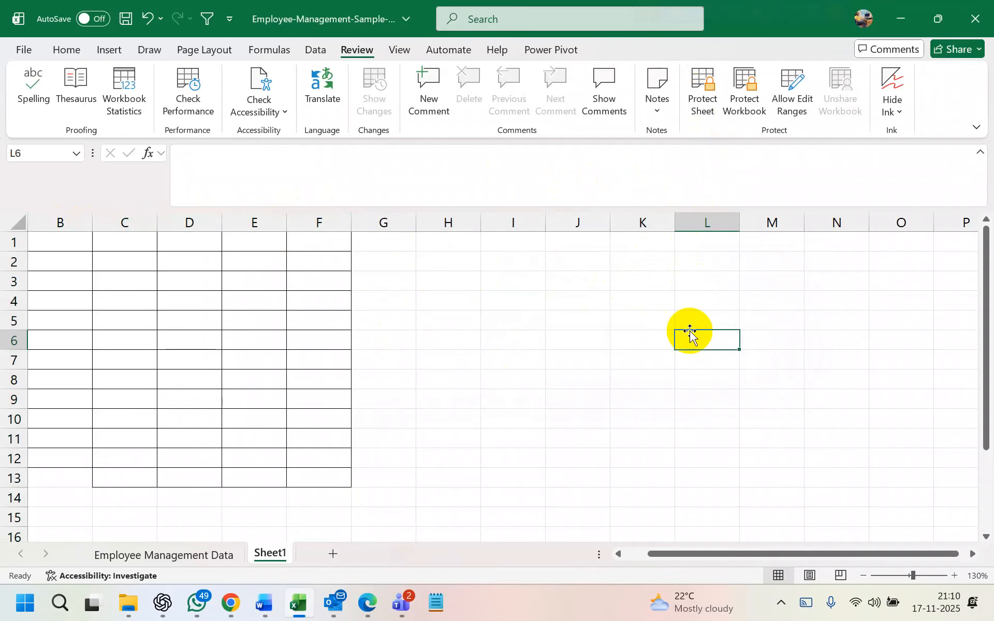
Delete the Range1 editable range from the Allow Users to Edit Ranges list
left_click(789, 92)
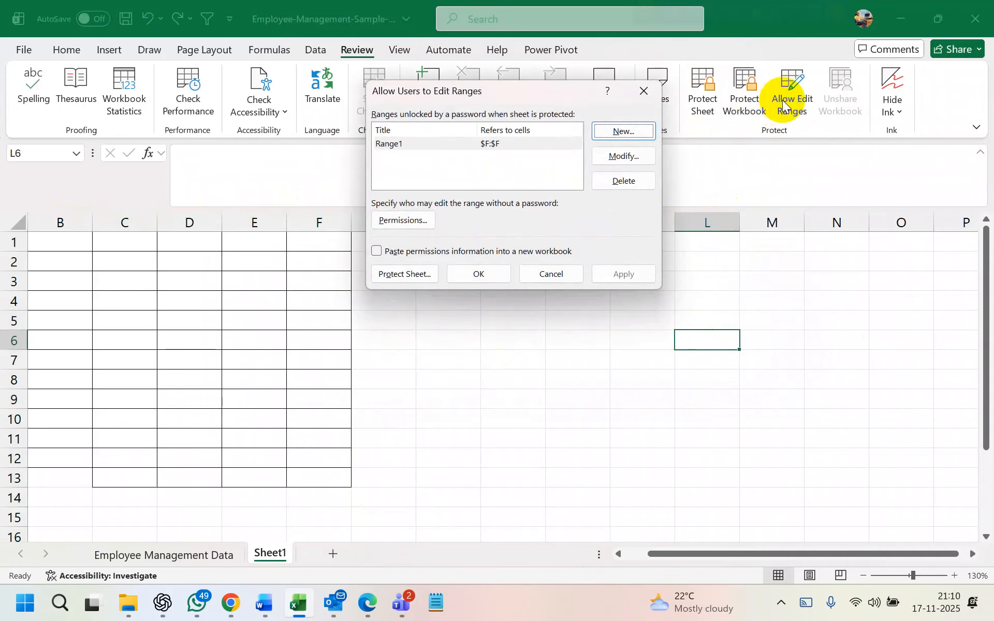
left_click(625, 181)
left_click(497, 279)
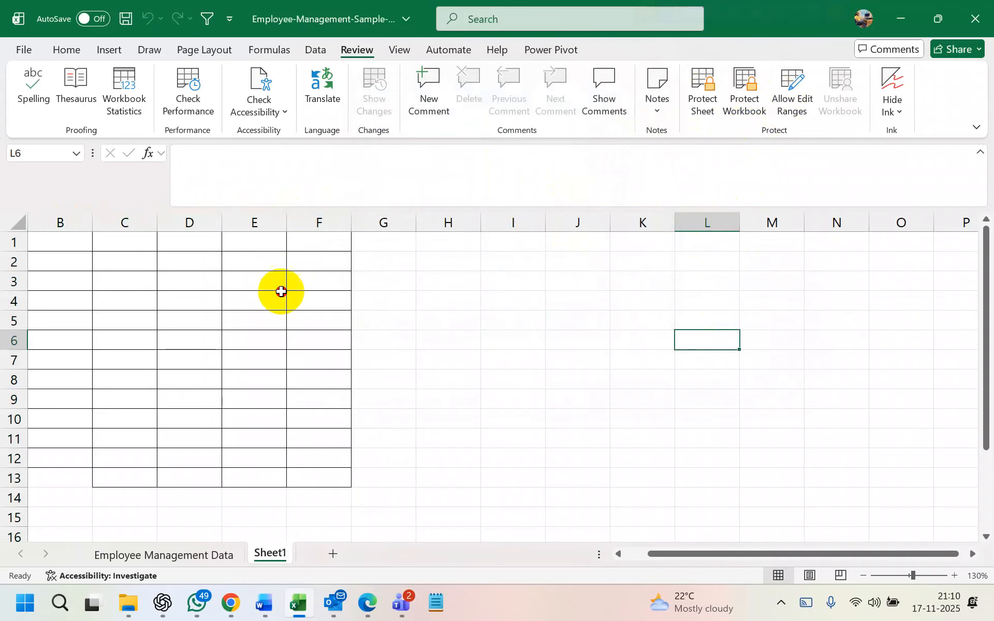
left_click(254, 301)
left_click(68, 220)
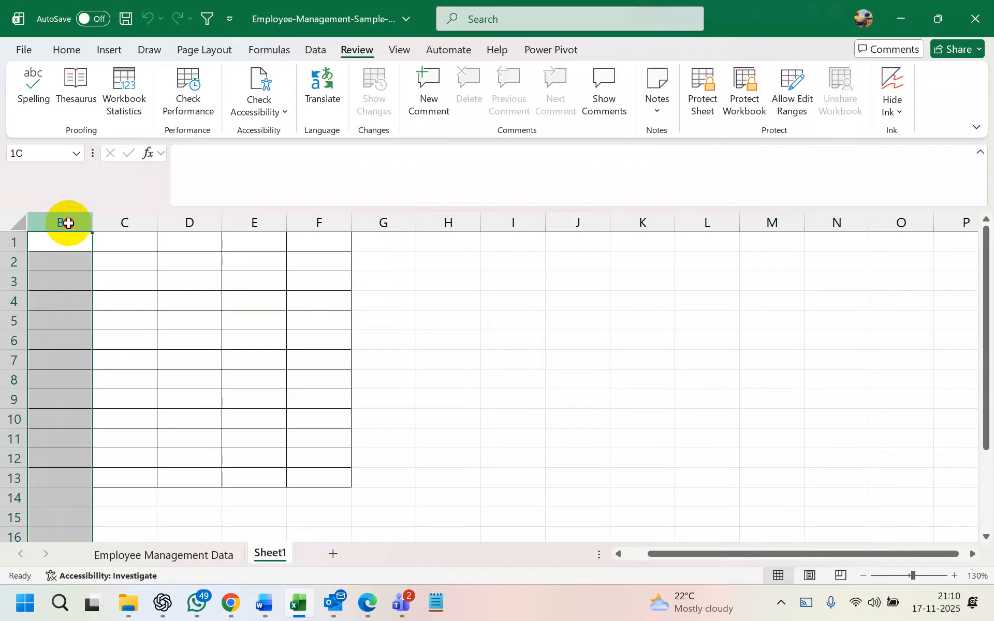
Enter the headers Name, Address and Salary in B1:D1
left_click(175, 265)
left_click(60, 237)
type("Name")
key("Tab")
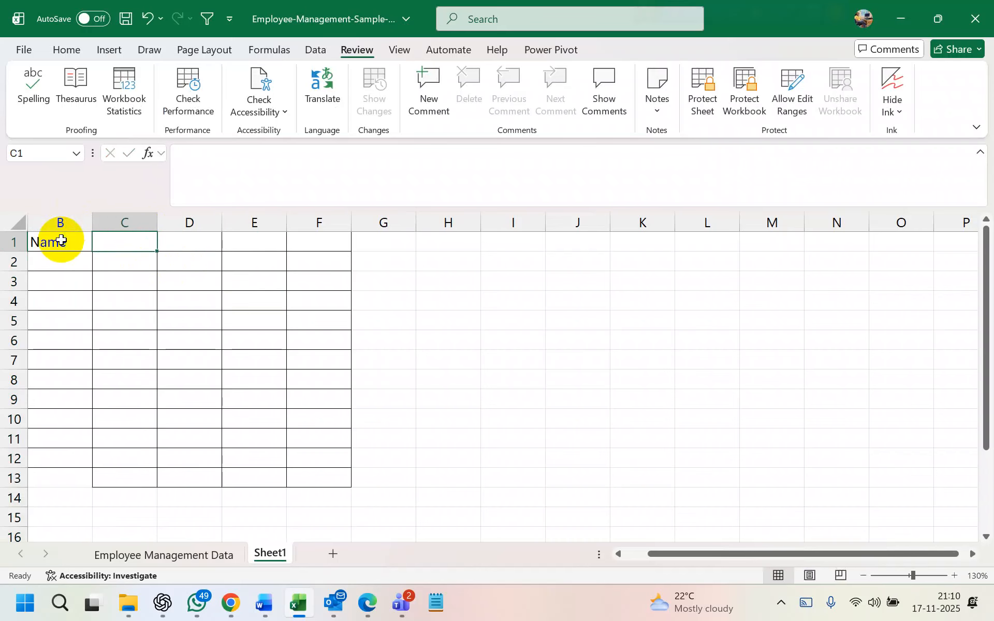
type("Address")
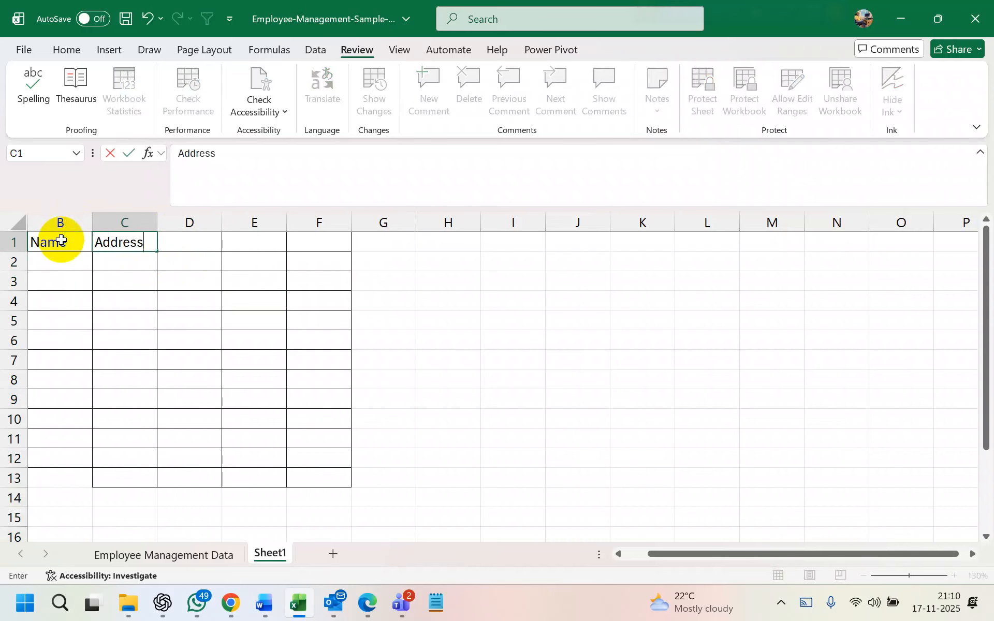
key("Tab")
type("Salary")
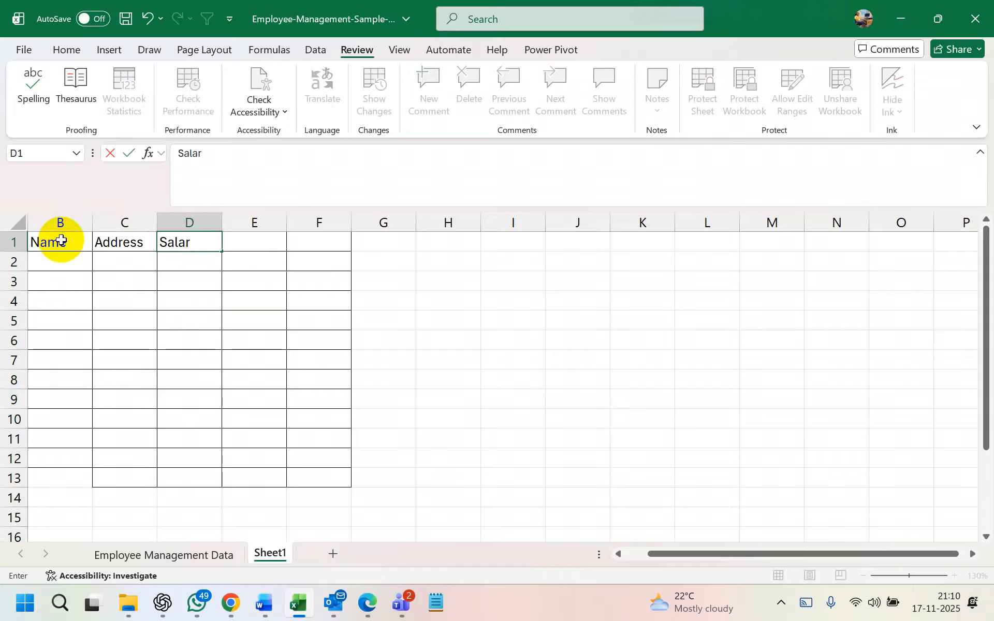
left_click(429, 328)
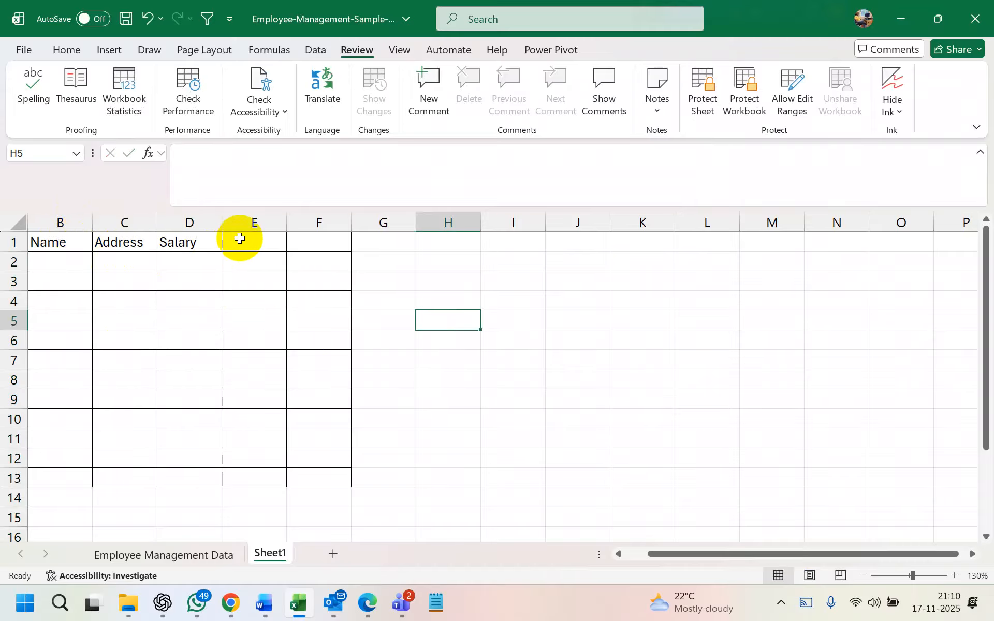
Delete the leftover columns E and F, then select the block B1:D12
left_click_drag(246, 223, 300, 226)
right_click(304, 233)
left_click(393, 402)
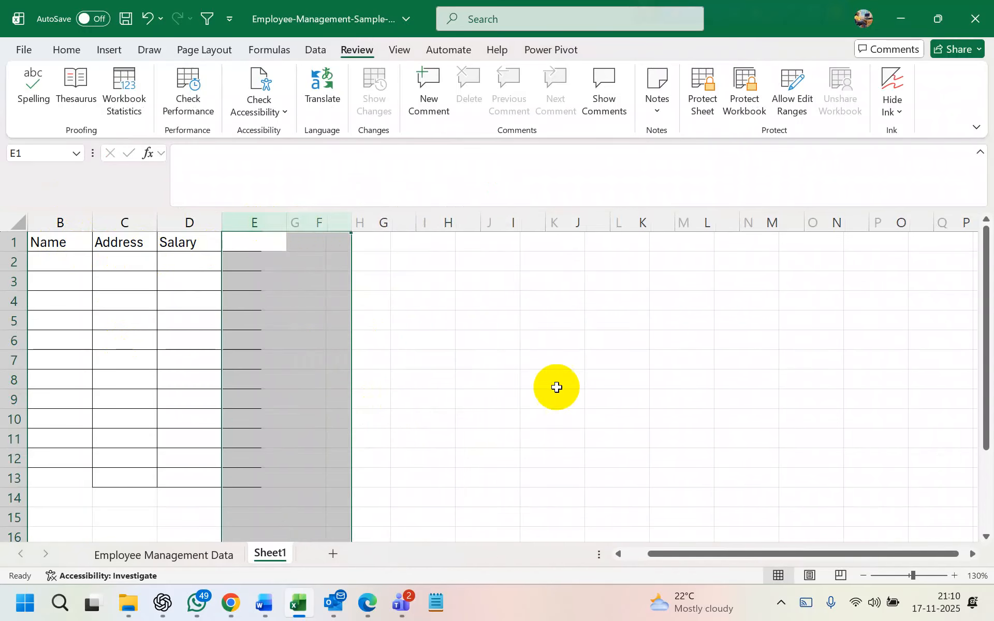
left_click(559, 388)
left_click_drag(67, 244, 181, 479)
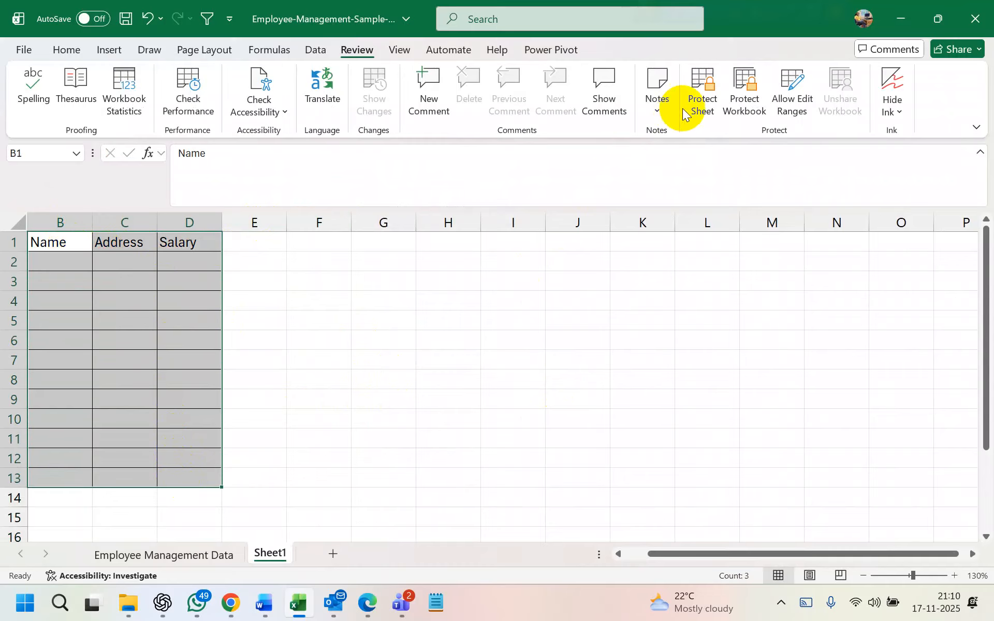
left_click(73, 51)
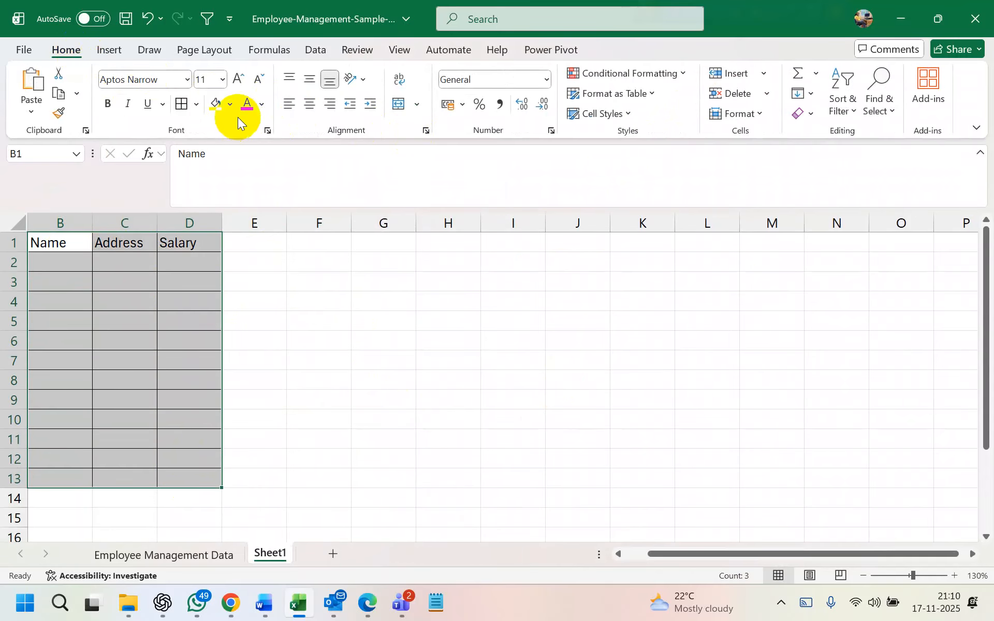
Apply All Borders to B1:D13 and enter three sample names in B2:B4
left_click(184, 108)
left_click(82, 273)
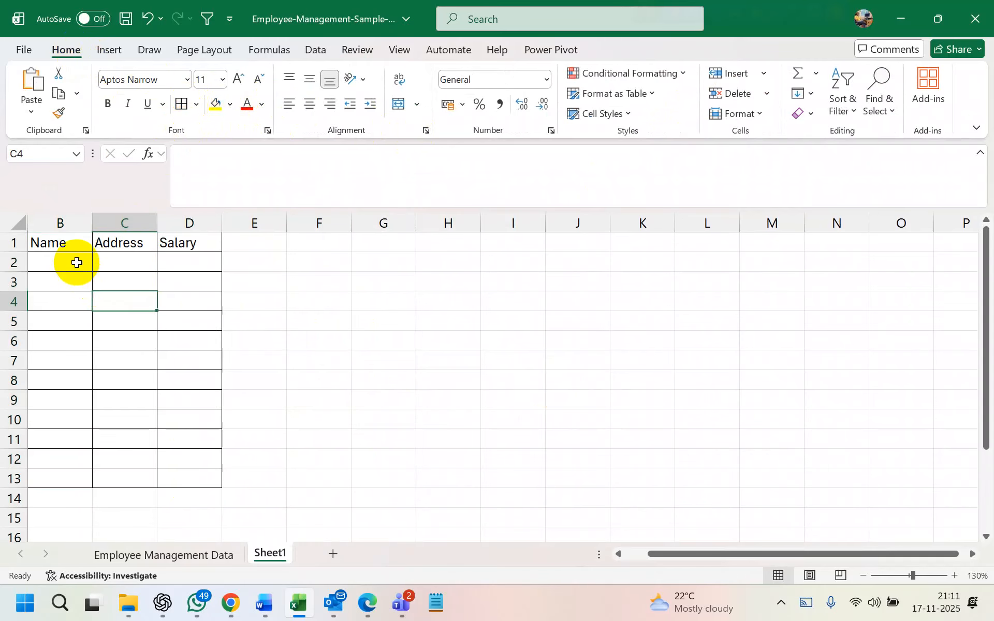
left_click(70, 255)
type("Mahabub")
key("Tab")
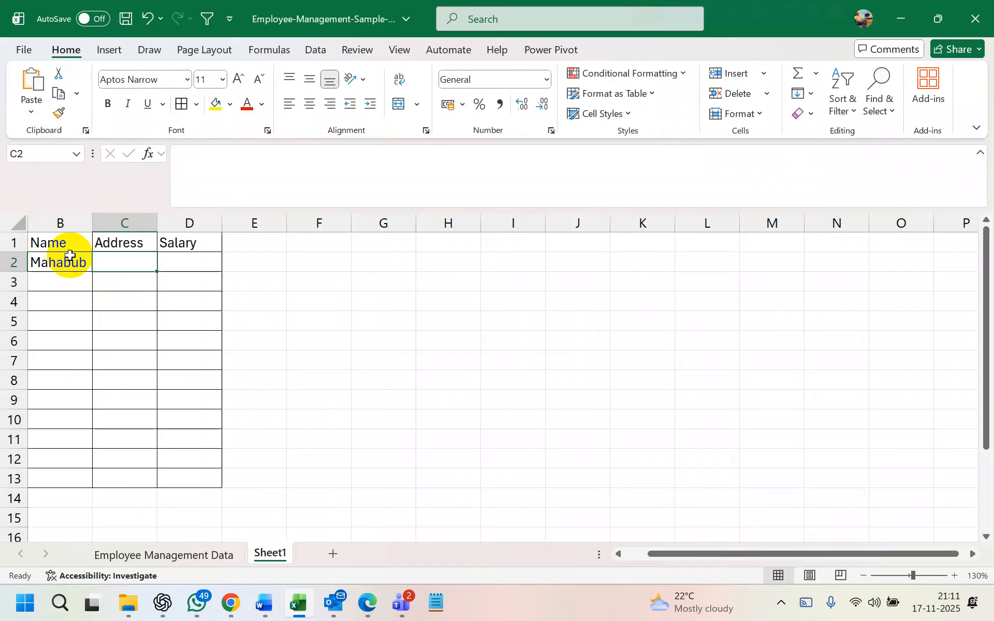
key("Return")
type("Mimi")
key("Tab")
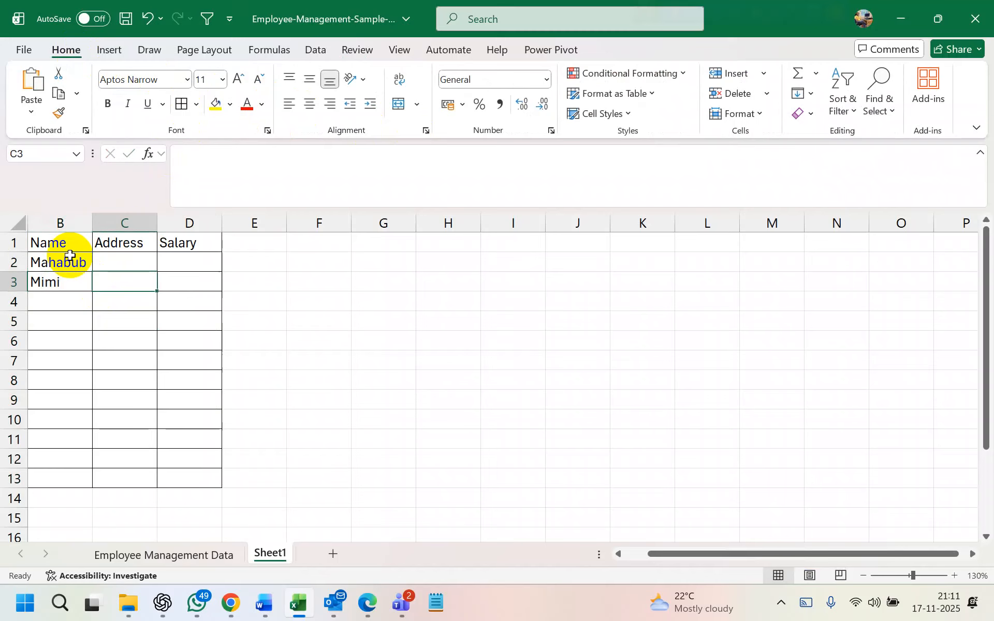
key("Return")
type("Sabu")
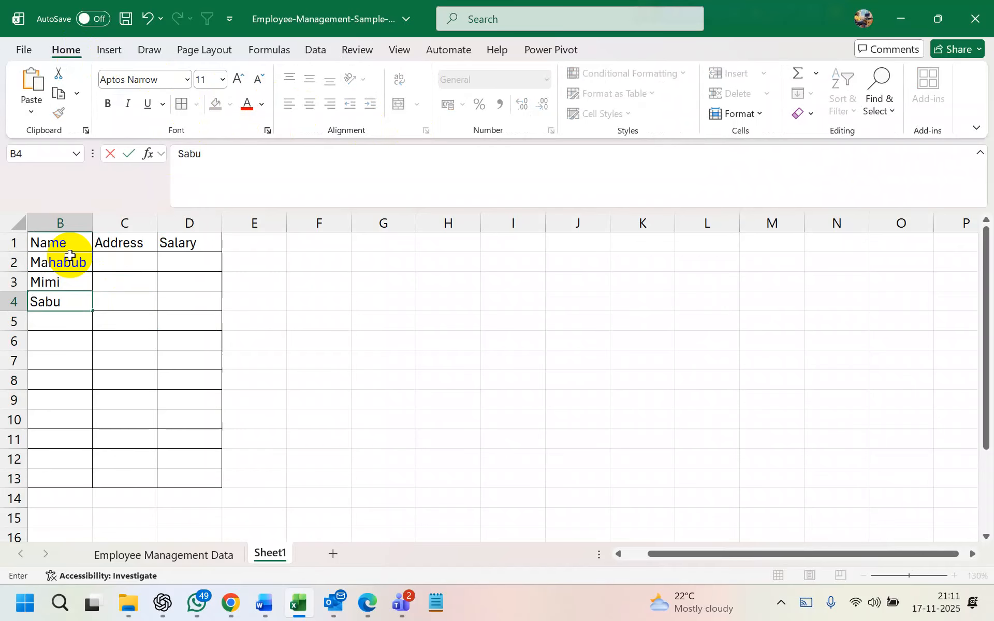
key("Return")
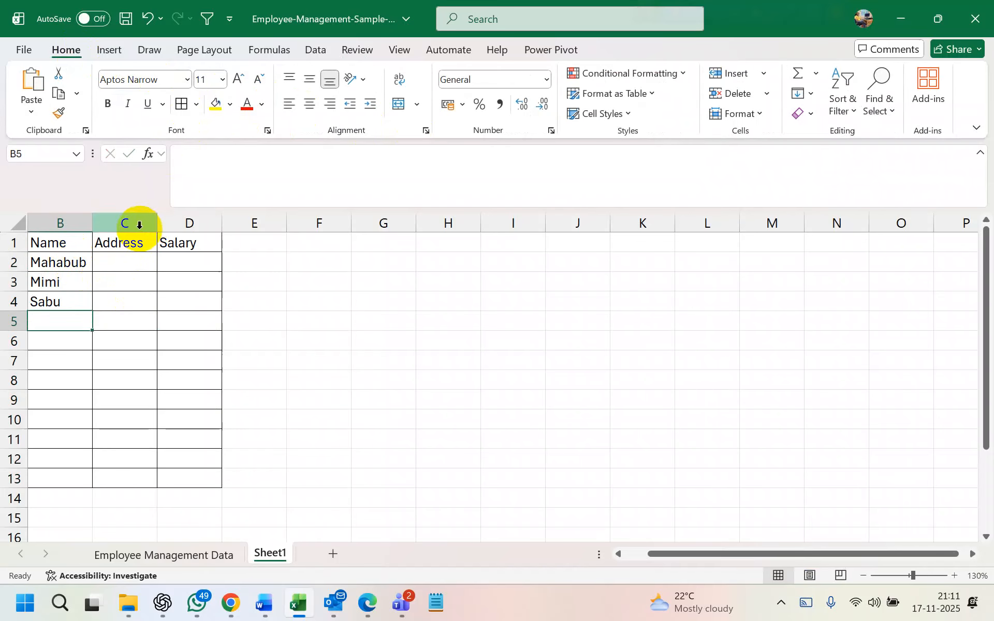
Rename the C1 header to T-shirt Size, autofit column C, and delete the Salary column
left_click(140, 247)
type("T-")
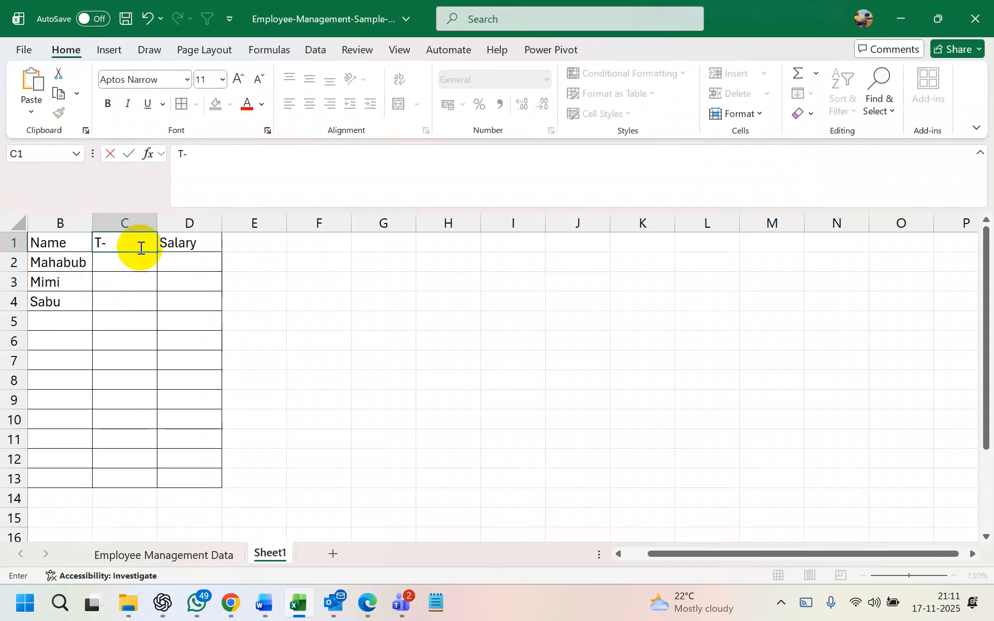
type("shirt Size")
key("Return")
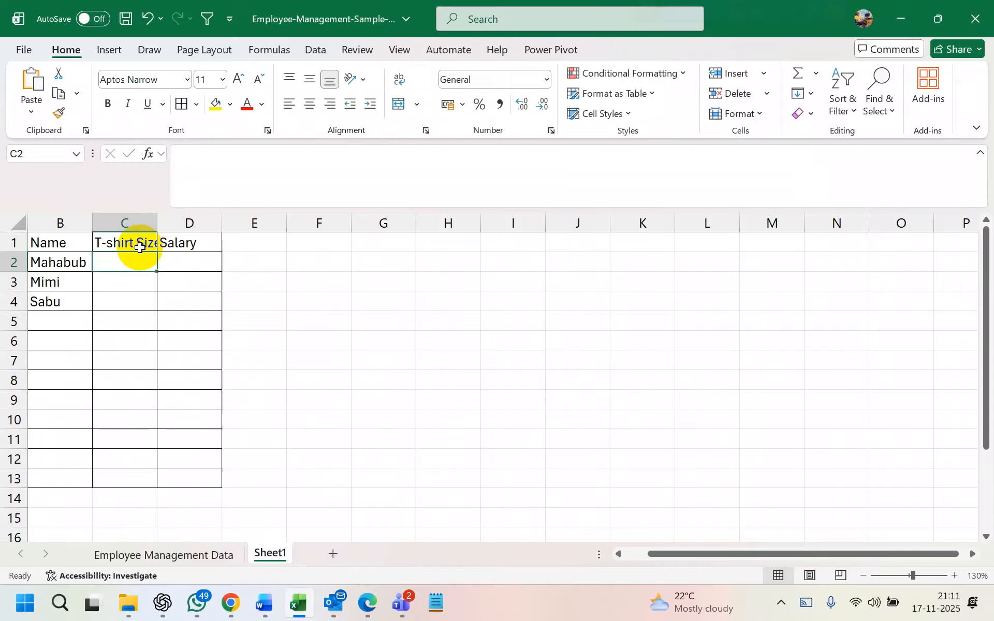
double_click(158, 223)
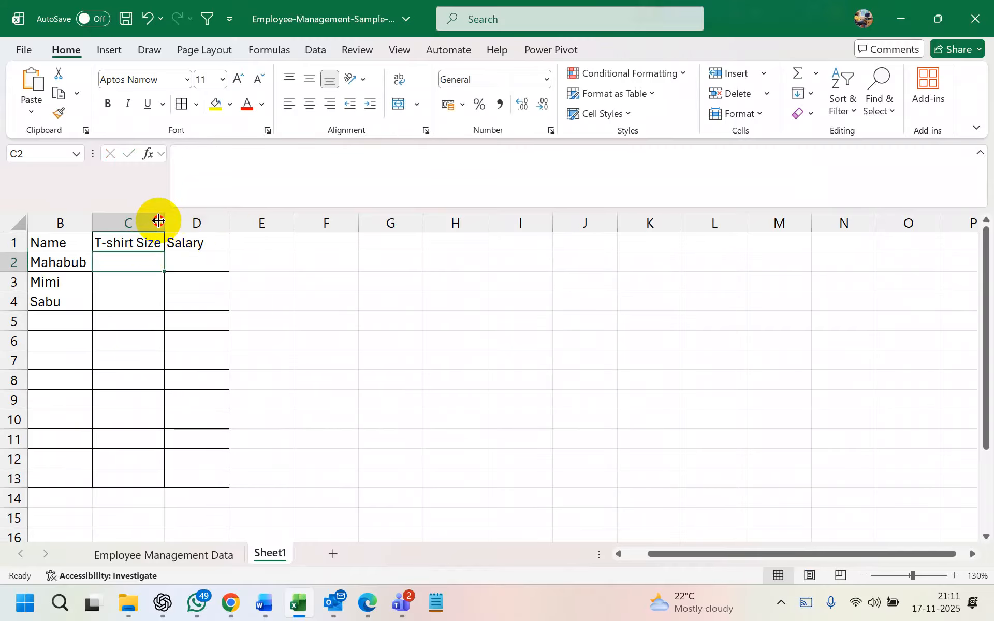
right_click(188, 224)
left_click(230, 398)
left_click(140, 317)
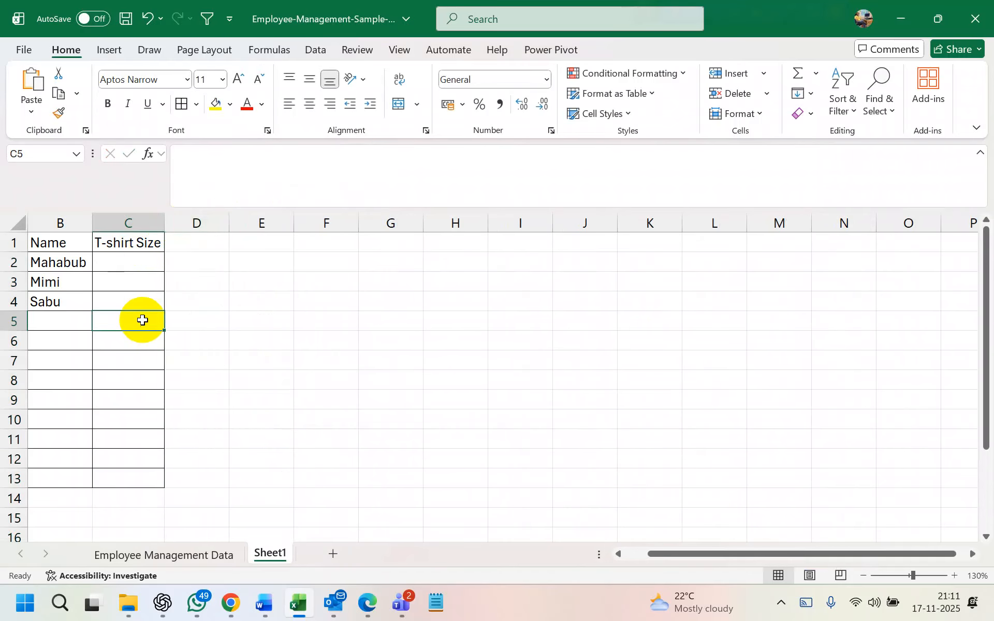
left_click(268, 283)
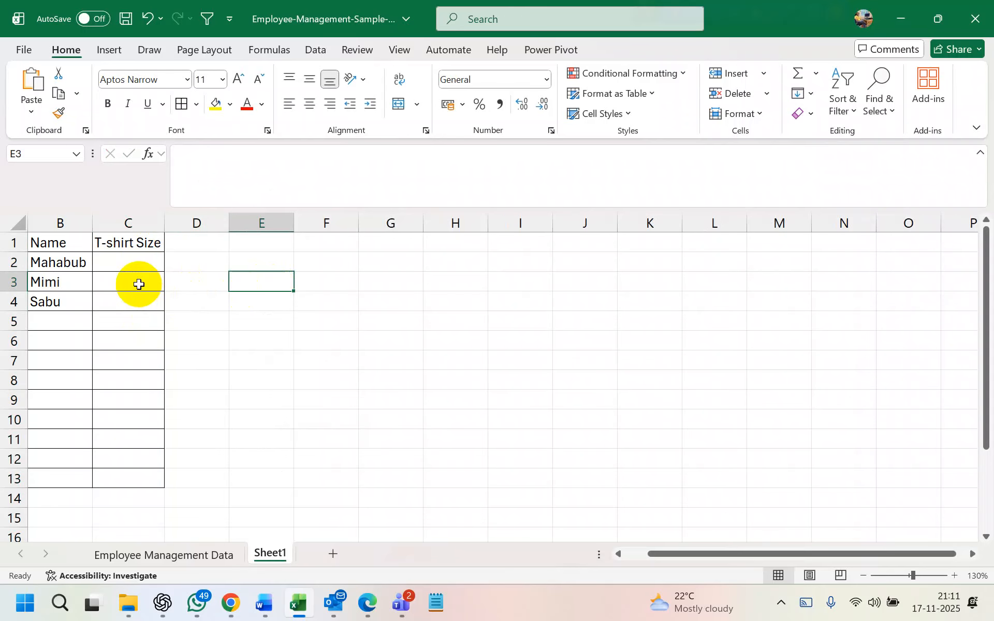
Delete the empty bordered rows 5–13 so the table ends at row 4, then show Review
left_click_drag(6, 322, 10, 479)
right_click(10, 389)
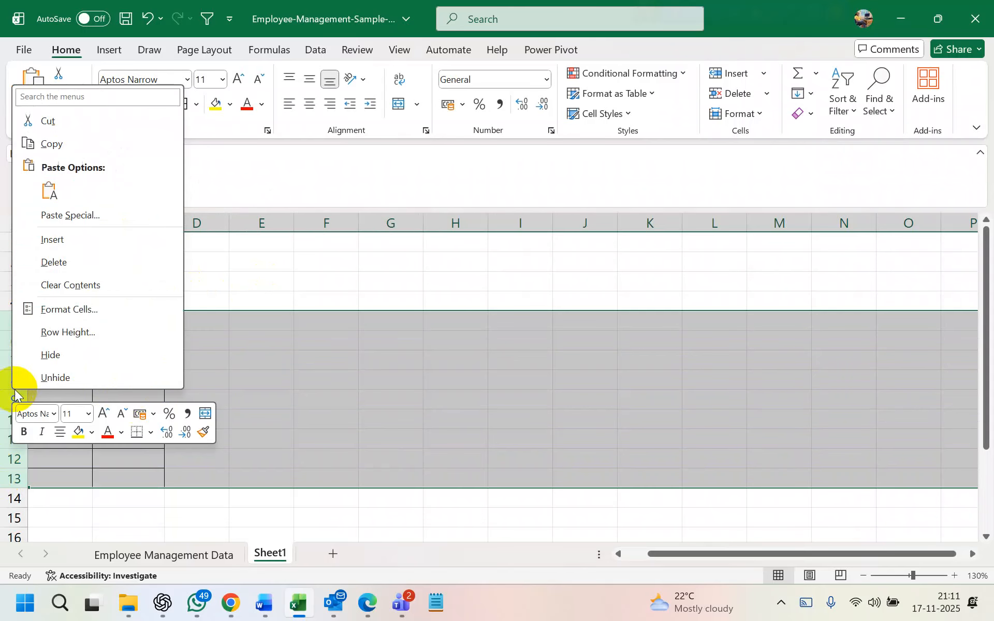
left_click(73, 241)
left_click(259, 371)
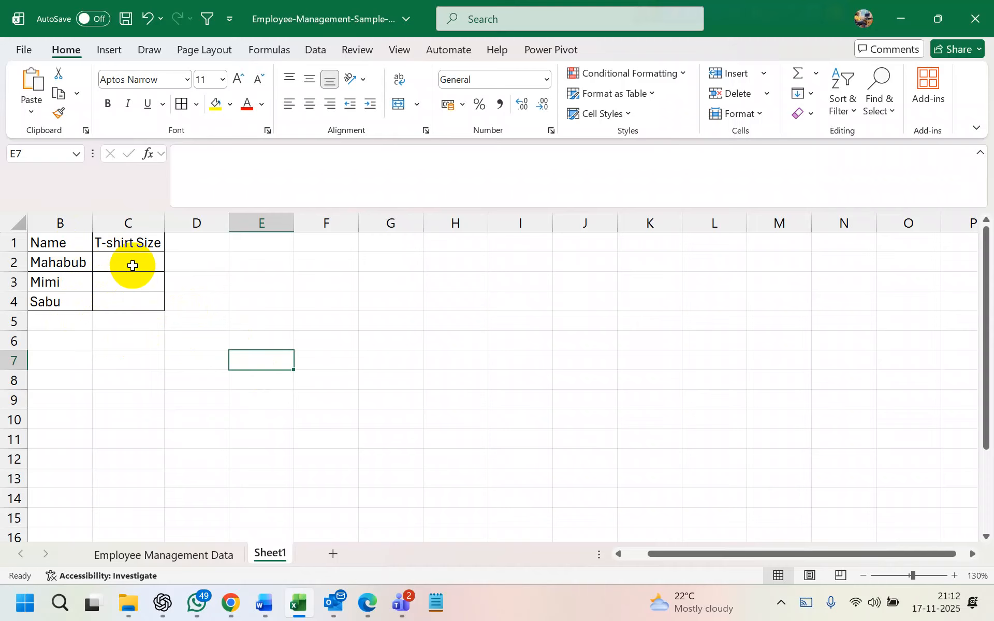
left_click(356, 49)
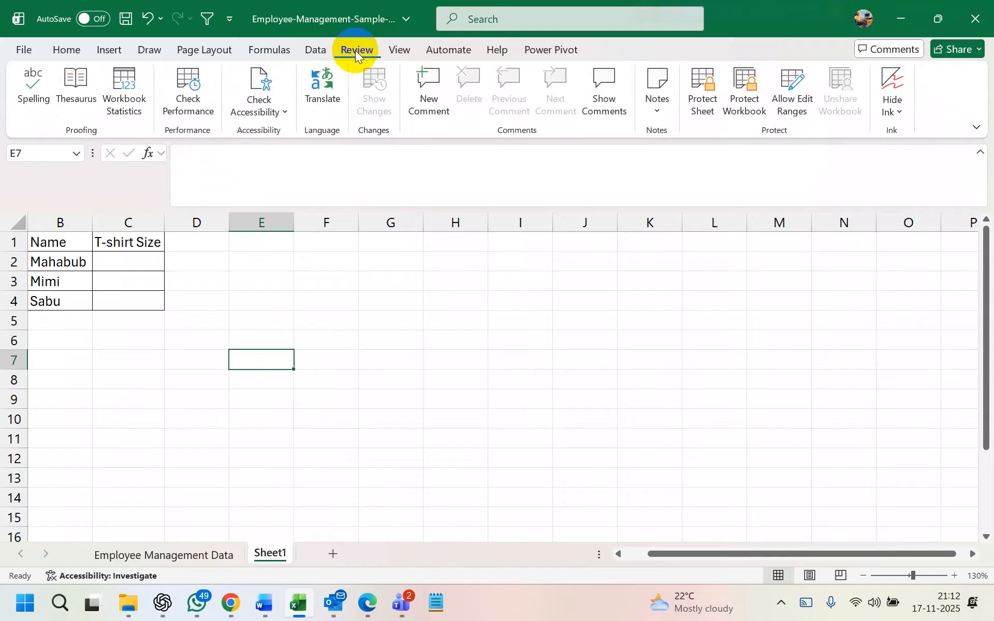
Select the T-shirt Size column C and bring up the empty Allow Users to Edit Ranges list
left_click(115, 223)
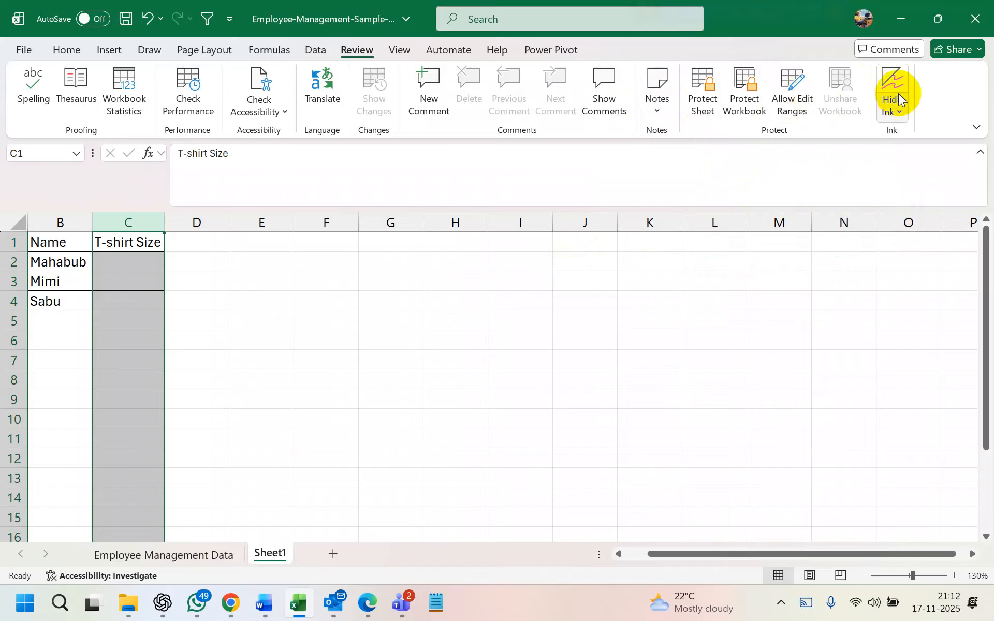
left_click(786, 96)
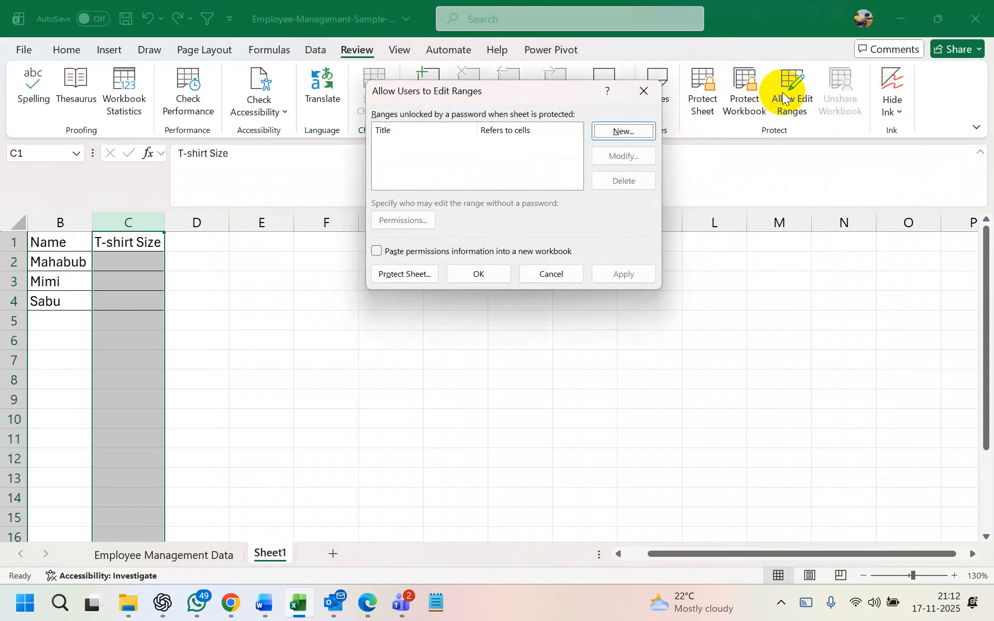
Create Range1 referring to column C ($C:$C) and apply it
left_click(620, 131)
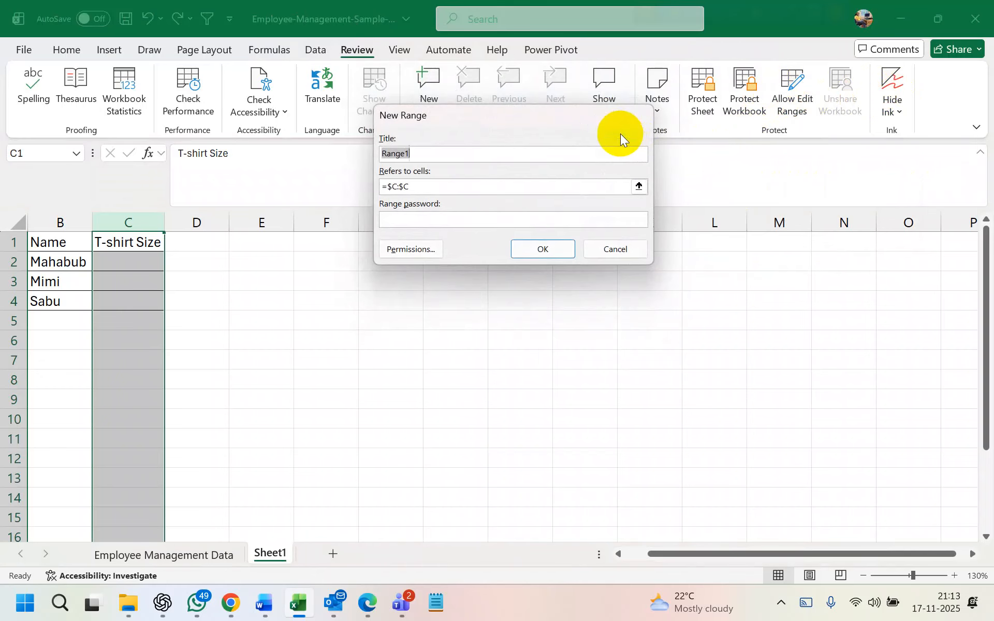
left_click(469, 149)
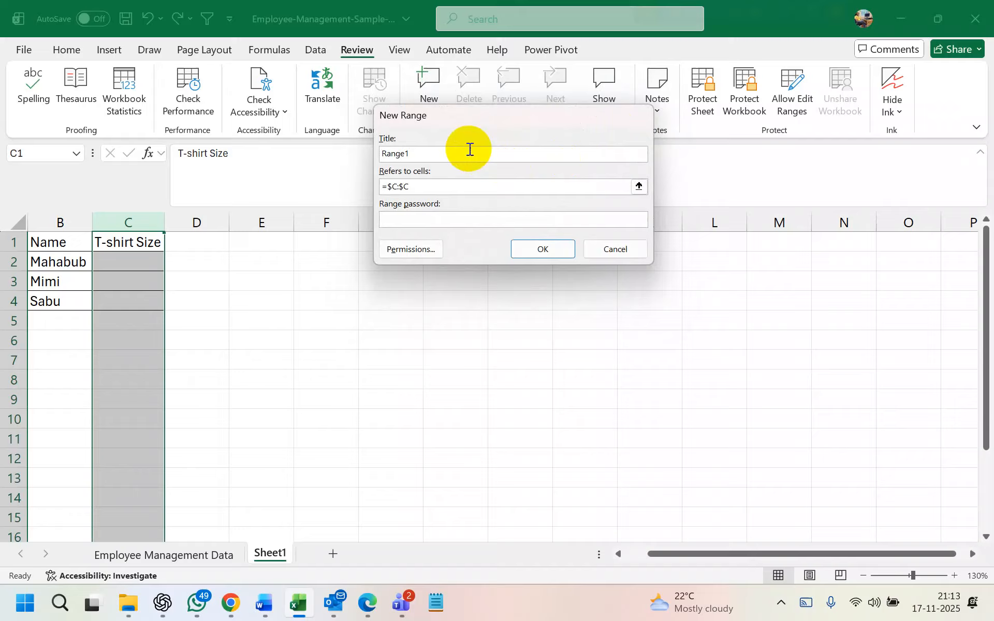
left_click(477, 189)
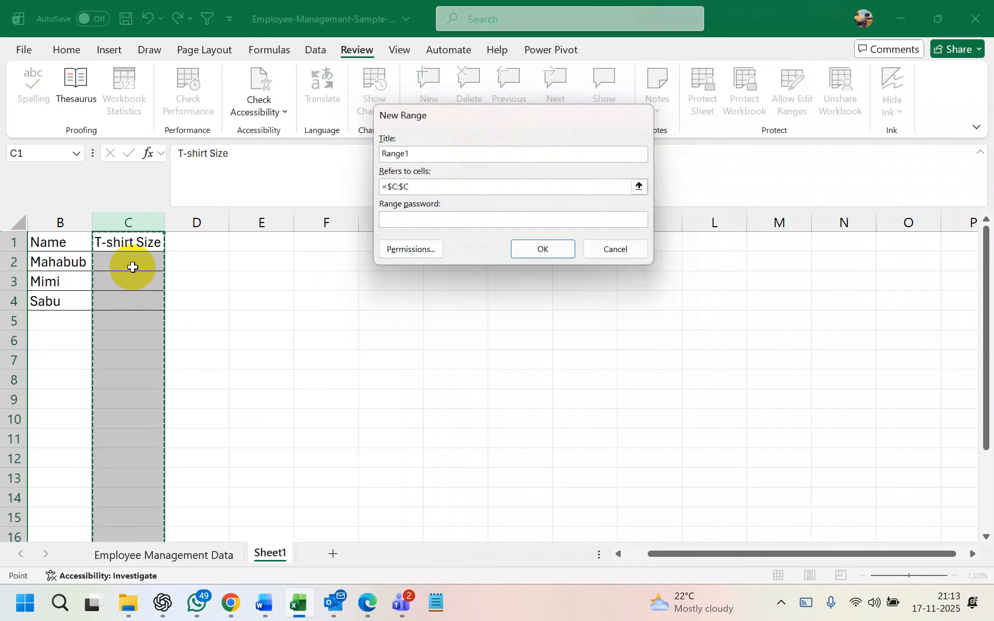
left_click_drag(429, 187, 356, 186)
key("BackSpace")
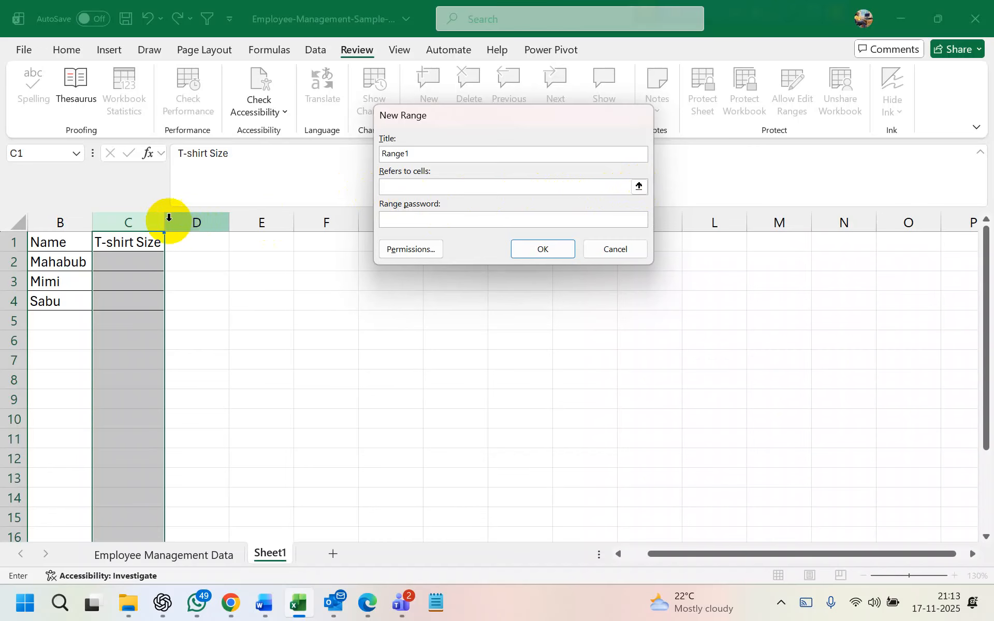
left_click(137, 223)
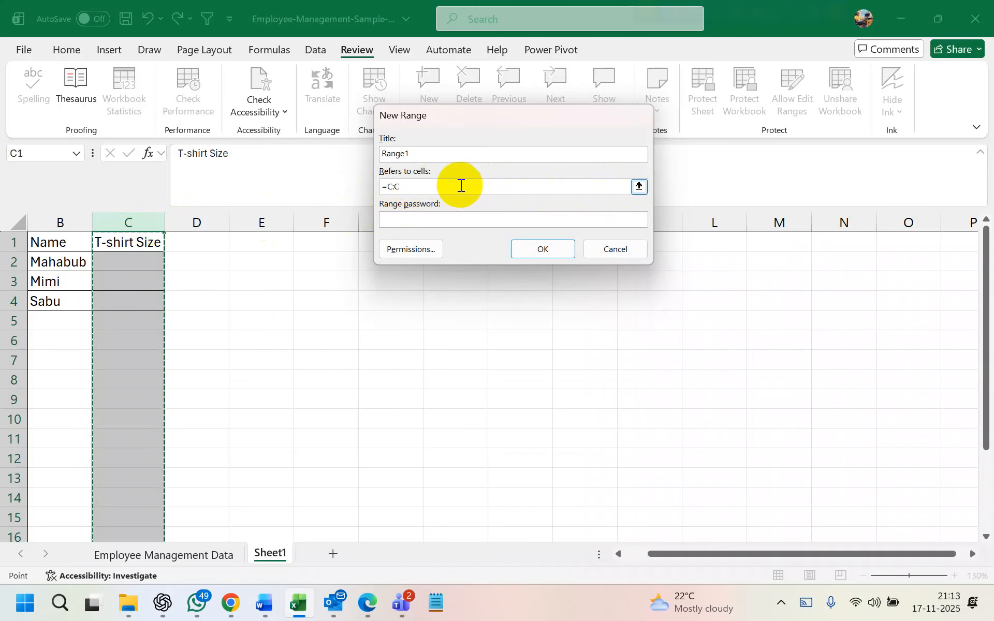
left_click(546, 248)
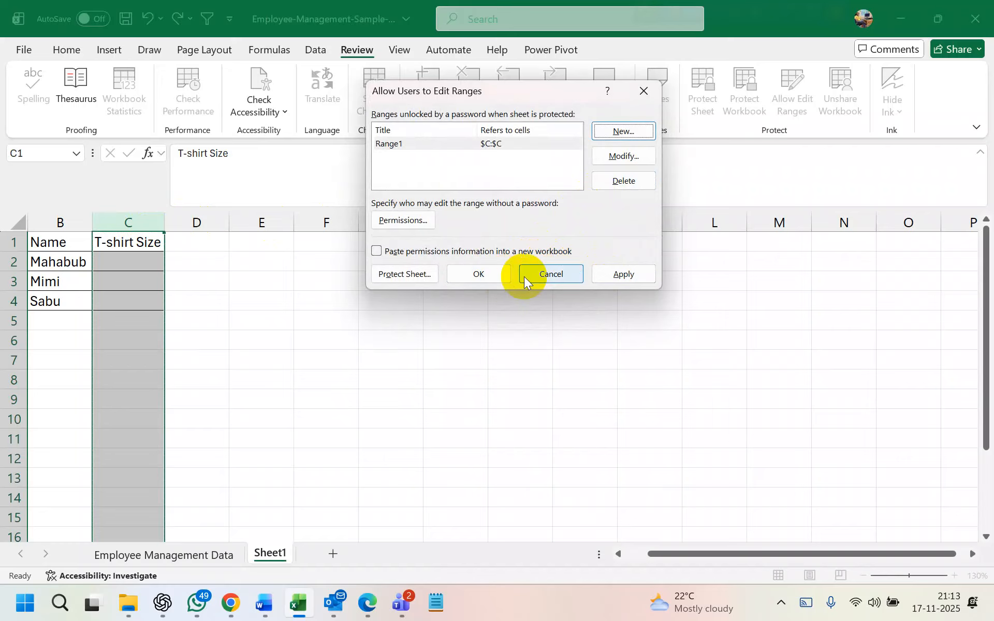
left_click(622, 275)
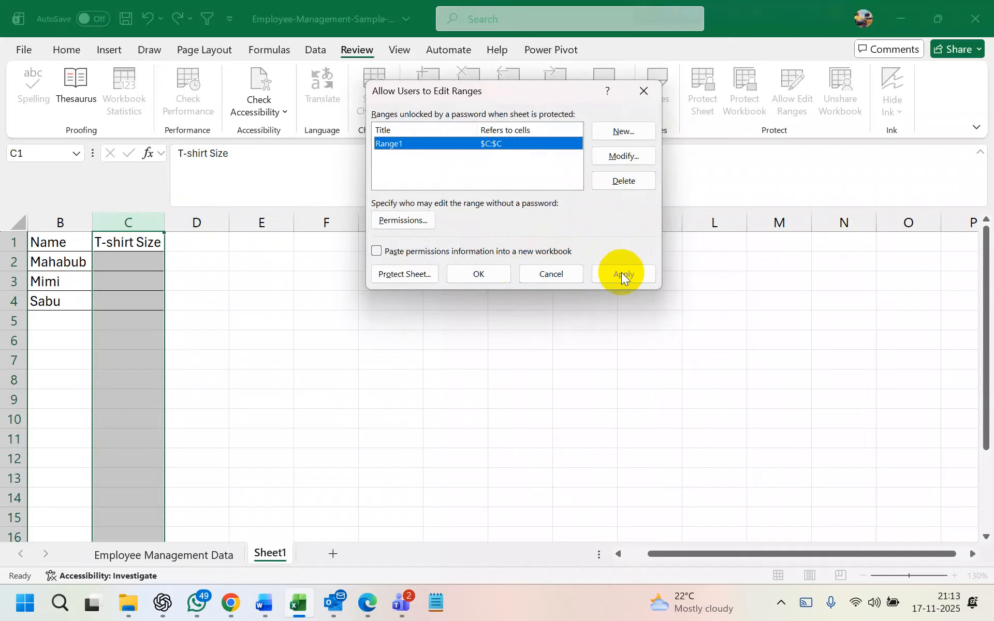
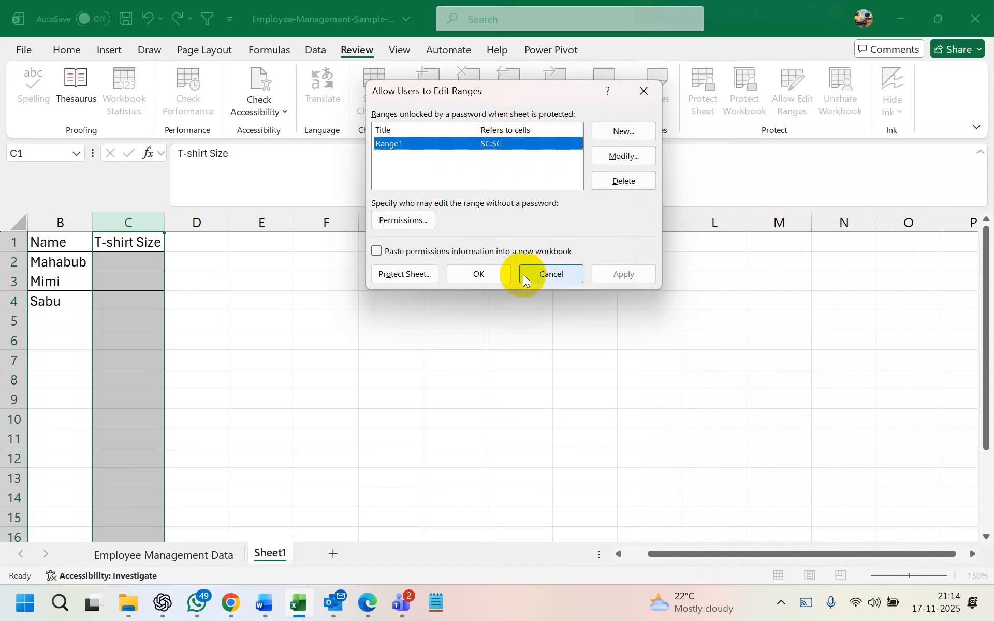
Create a new editable range, Range2, referring to column D ($D:$D)
left_click(618, 132)
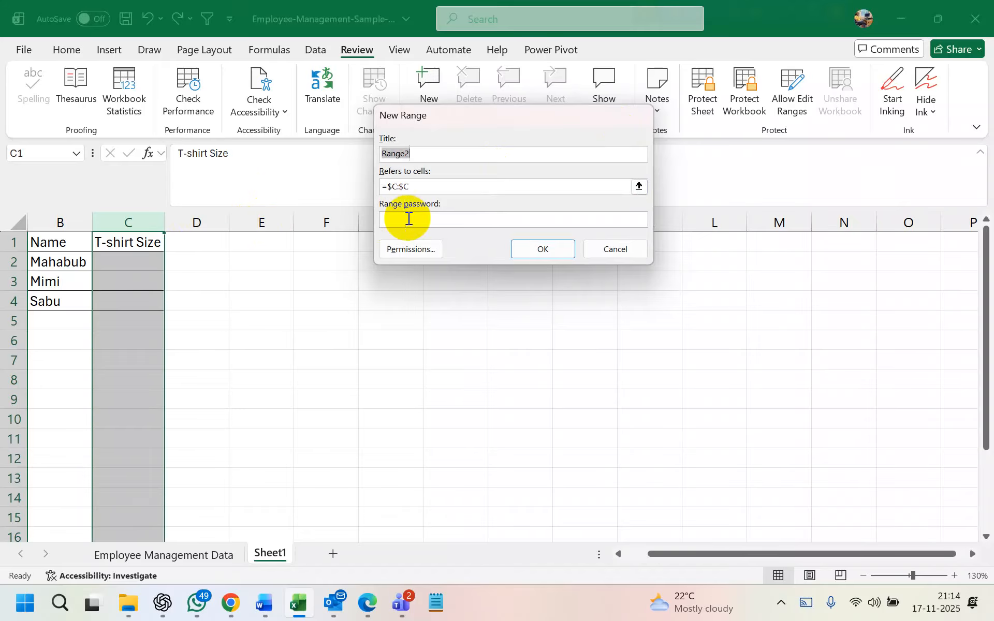
left_click(422, 187)
left_click(217, 222)
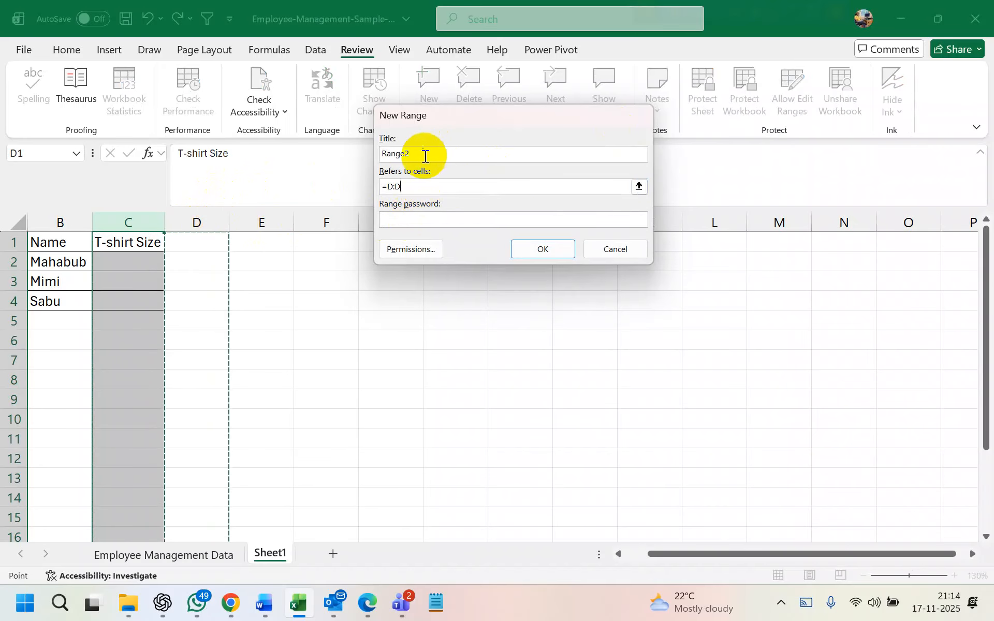
left_click(544, 249)
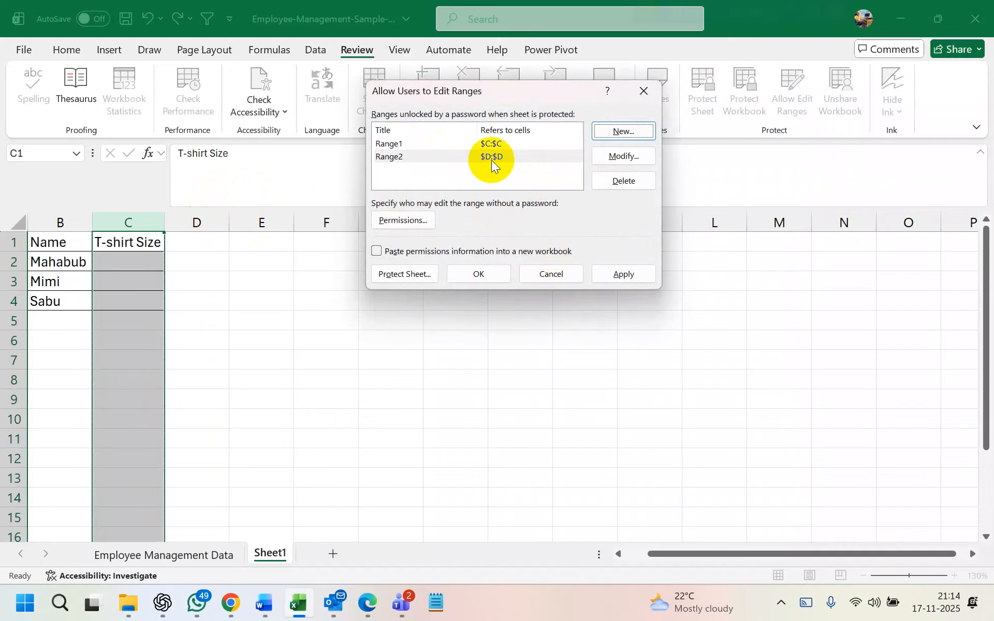
Review Range1 and Range2 in the editable ranges list and apply the settings
left_click(456, 147)
left_click(455, 167)
left_click(451, 151)
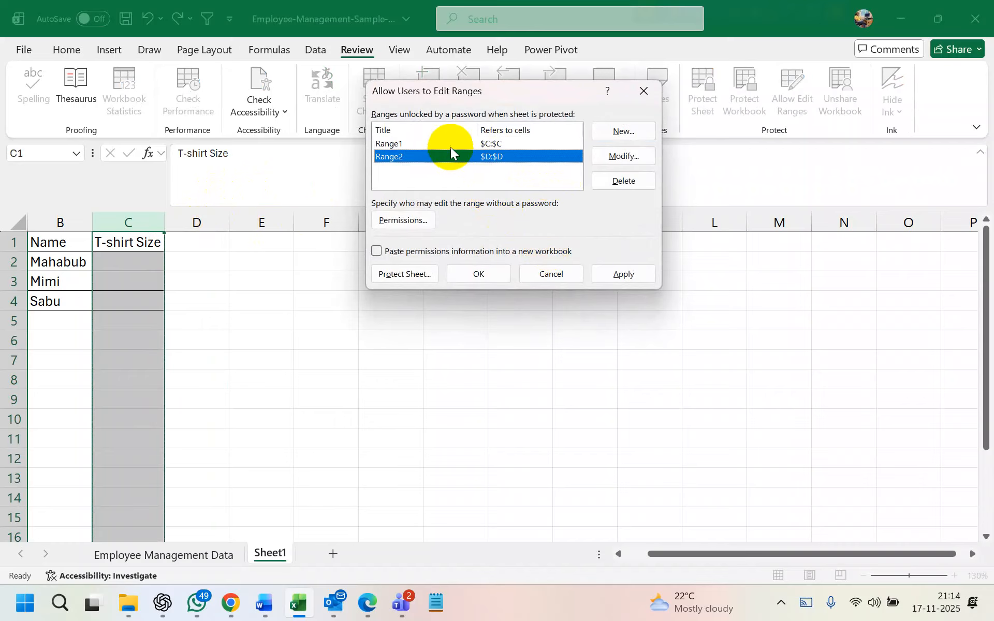
left_click(450, 147)
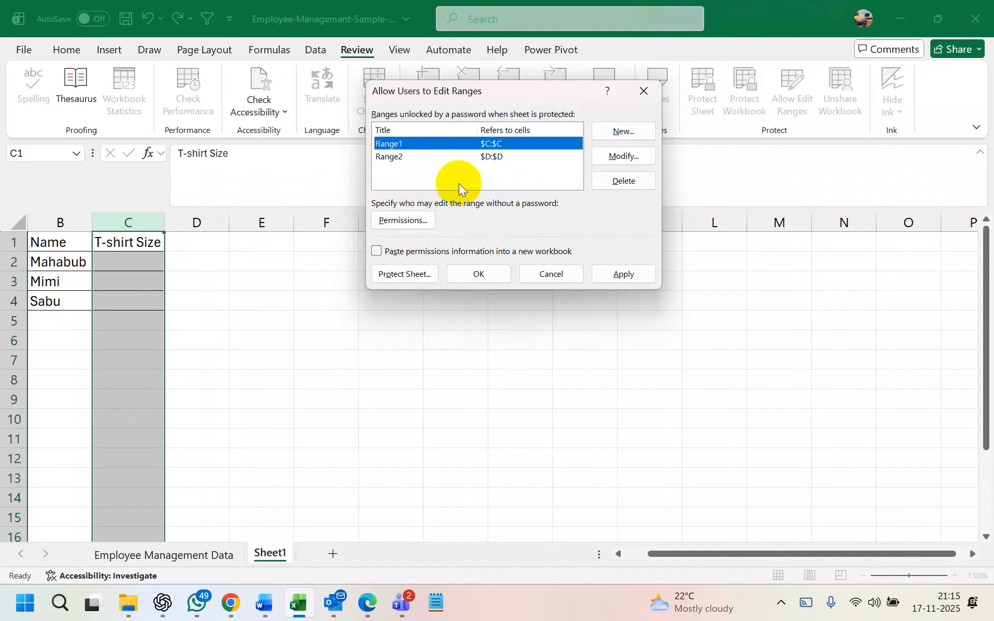
left_click(464, 157)
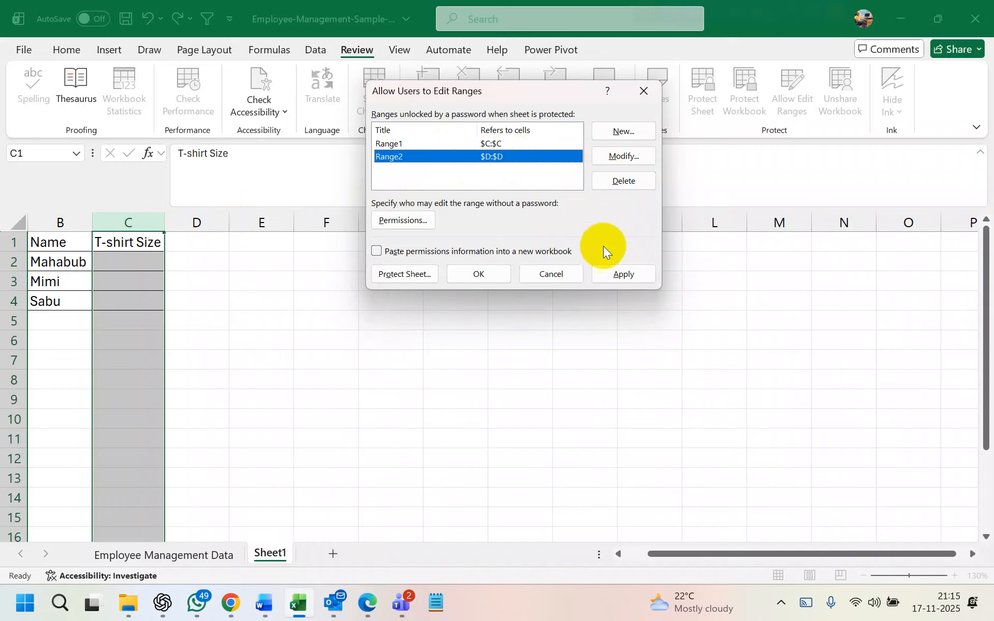
left_click(618, 275)
Close the edit-ranges dialog and protect Sheet1 with the default settings
left_click(482, 273)
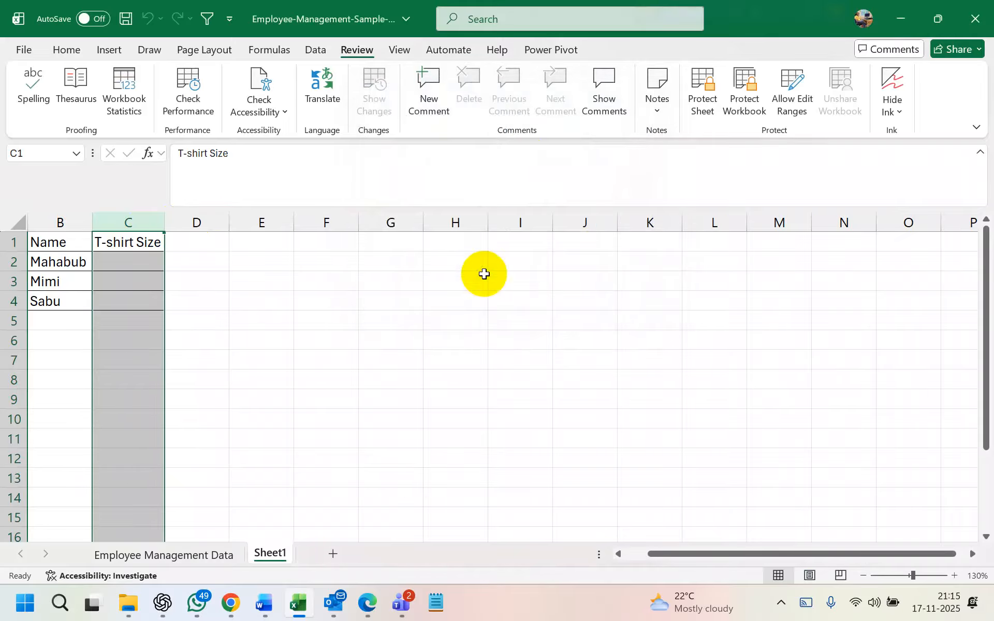
left_click(59, 285)
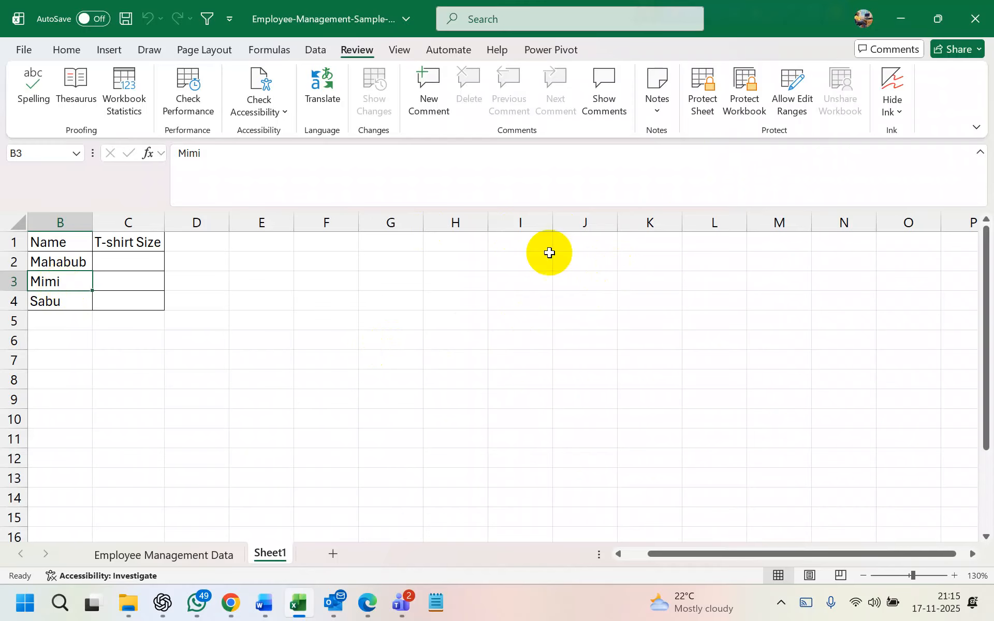
left_click(703, 97)
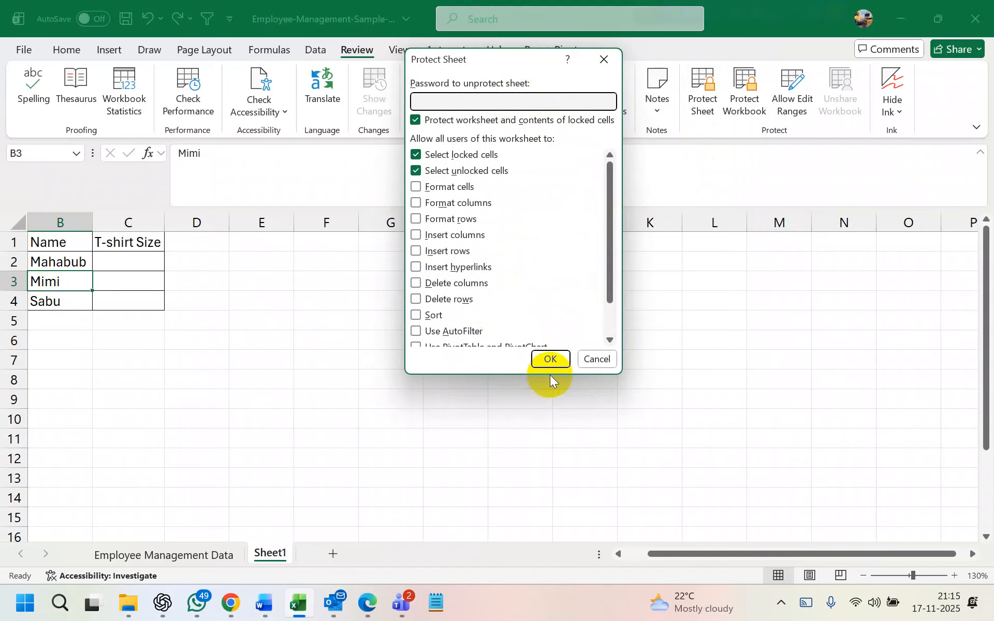
left_click(549, 359)
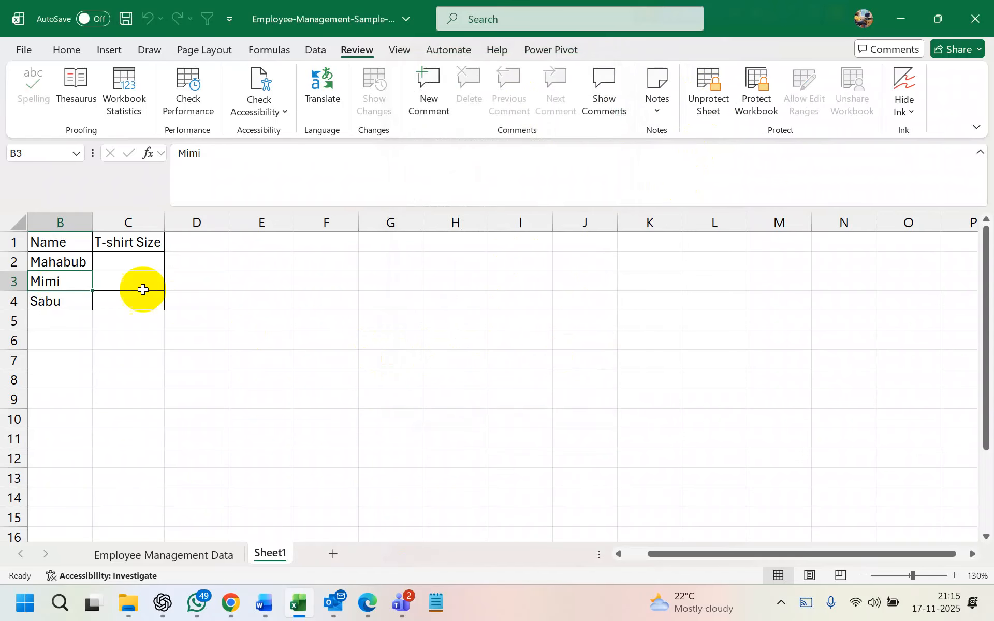
Confirm name cell B3 is locked, then enter XXXXXL in editable cell C3
double_click(62, 277)
left_click(496, 341)
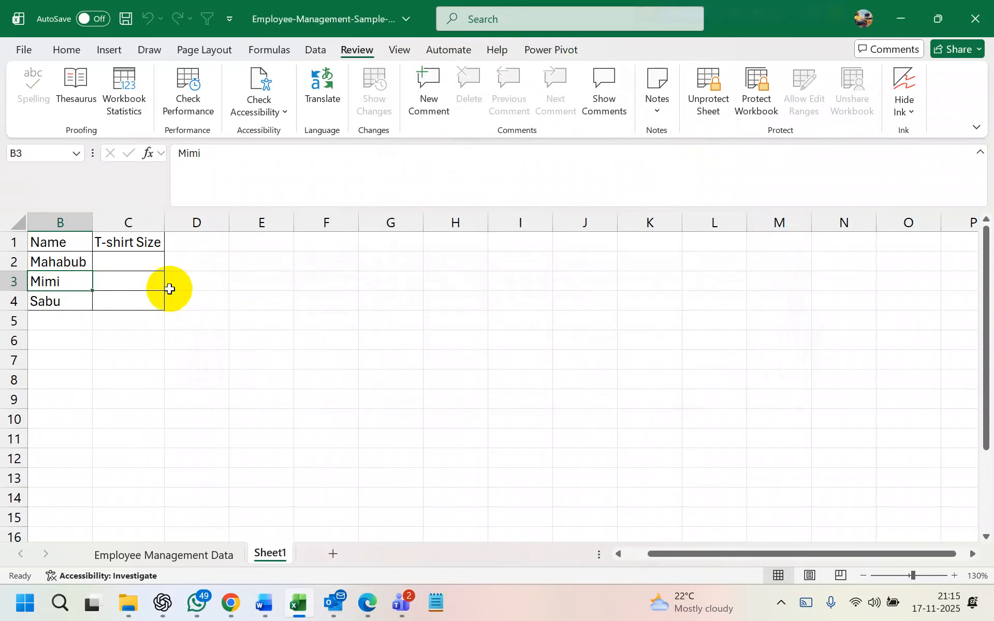
left_click(134, 279)
type("XXXXXL")
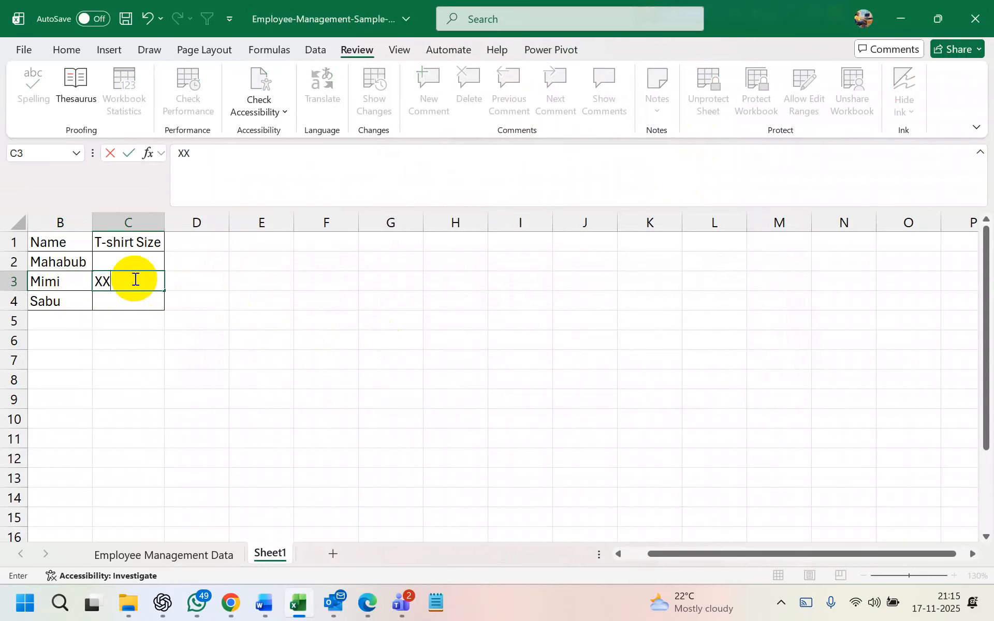
key("Return")
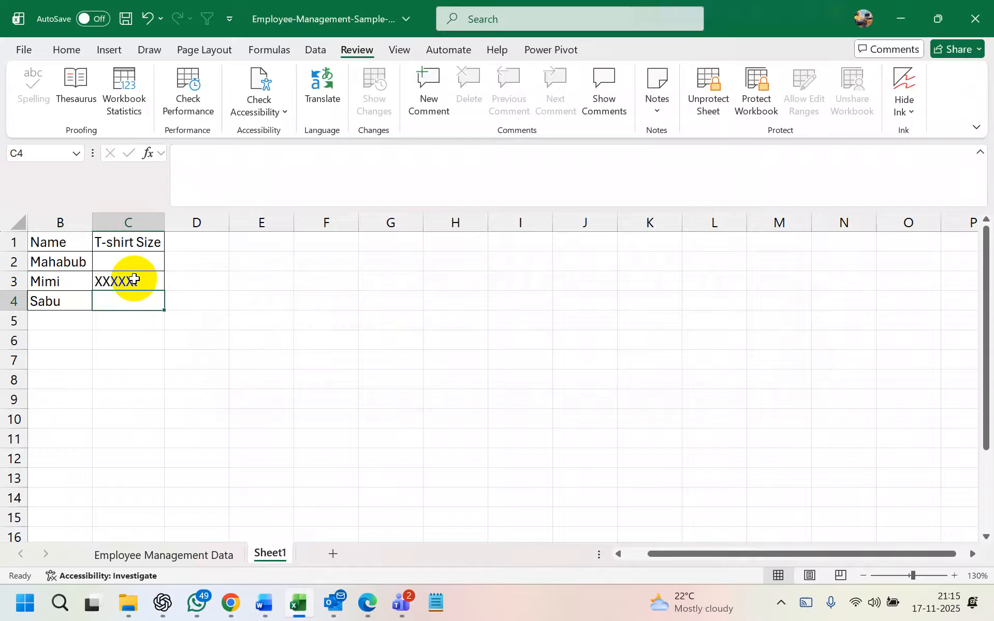
left_click(135, 279)
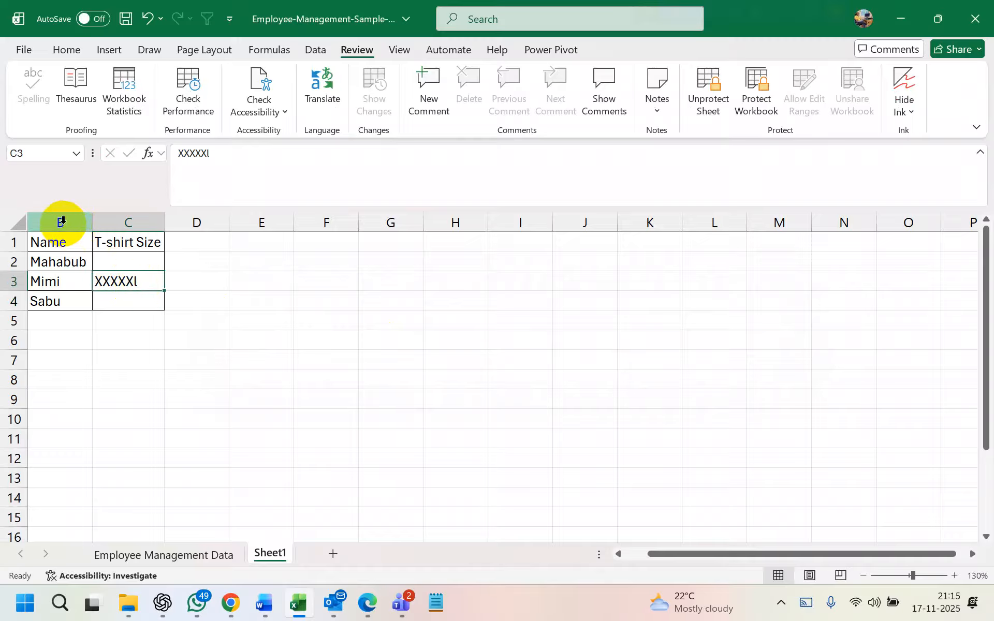
left_click(60, 221)
right_click(116, 224)
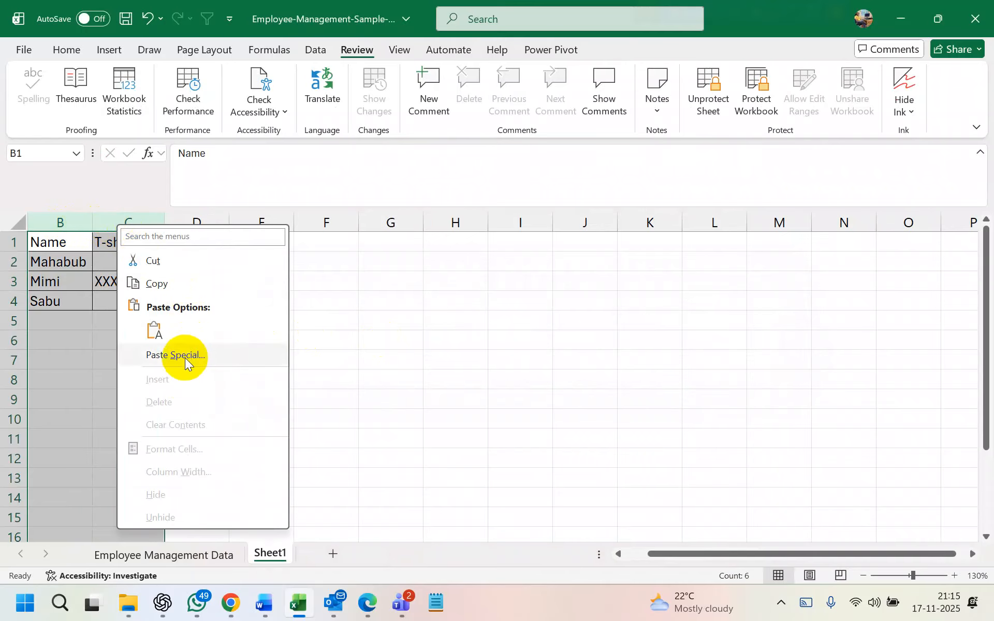
Unprotect the sheet and delete columns B and C with their data
left_click(105, 181)
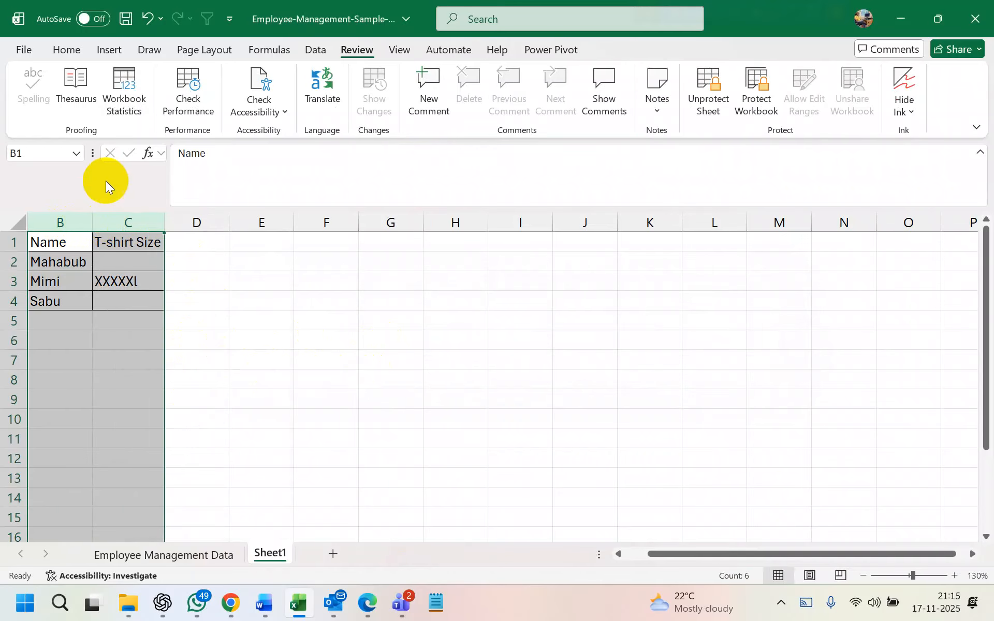
left_click(715, 101)
left_click(257, 316)
left_click_drag(56, 224, 115, 224)
right_click(115, 225)
left_click(177, 399)
left_click(316, 361)
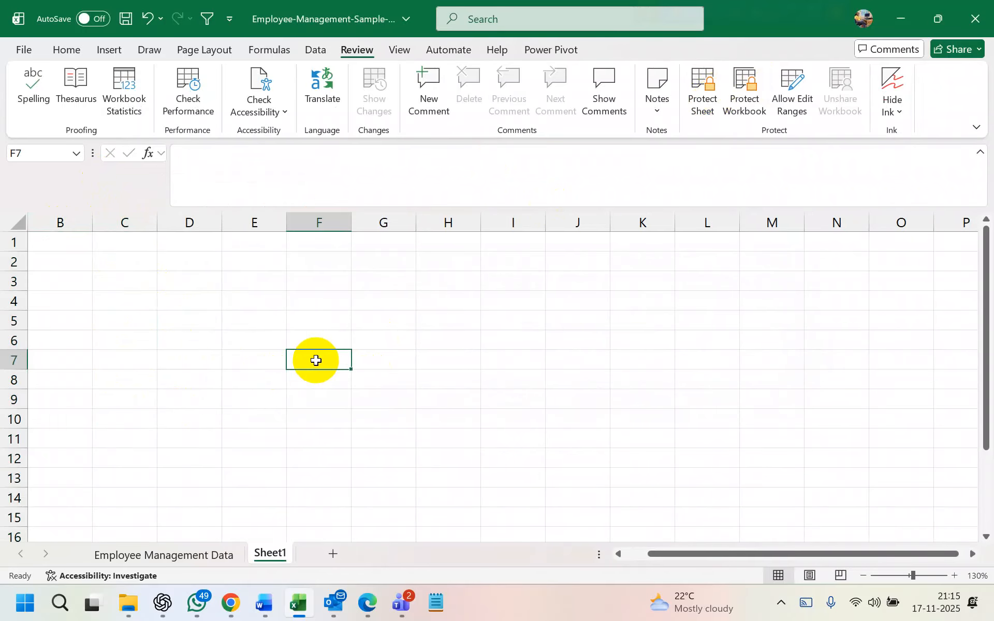
Enter the headers Name in B1 and Cluster in C1
left_click(267, 244)
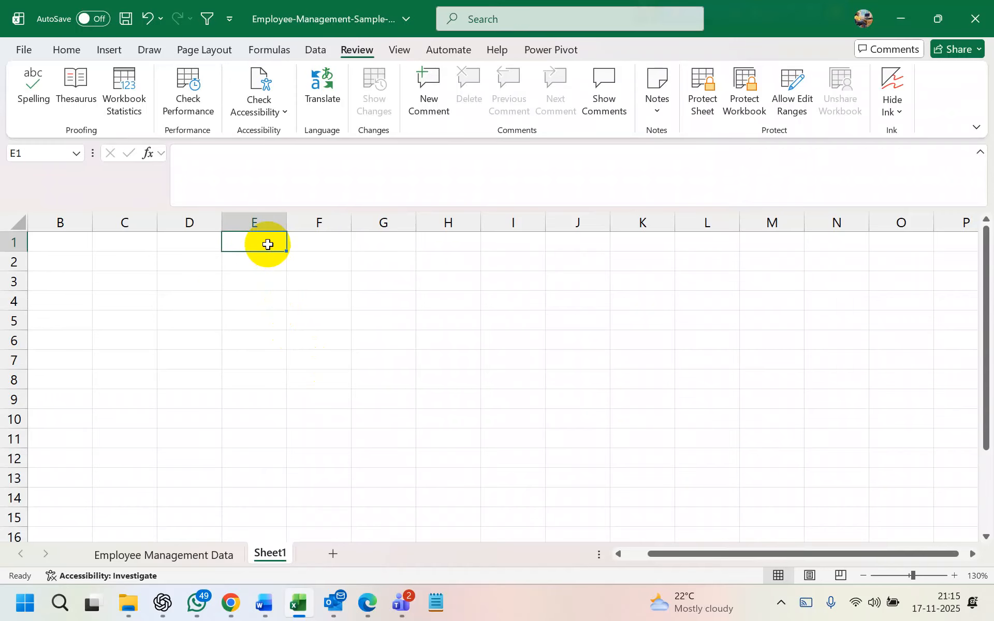
left_click(78, 241)
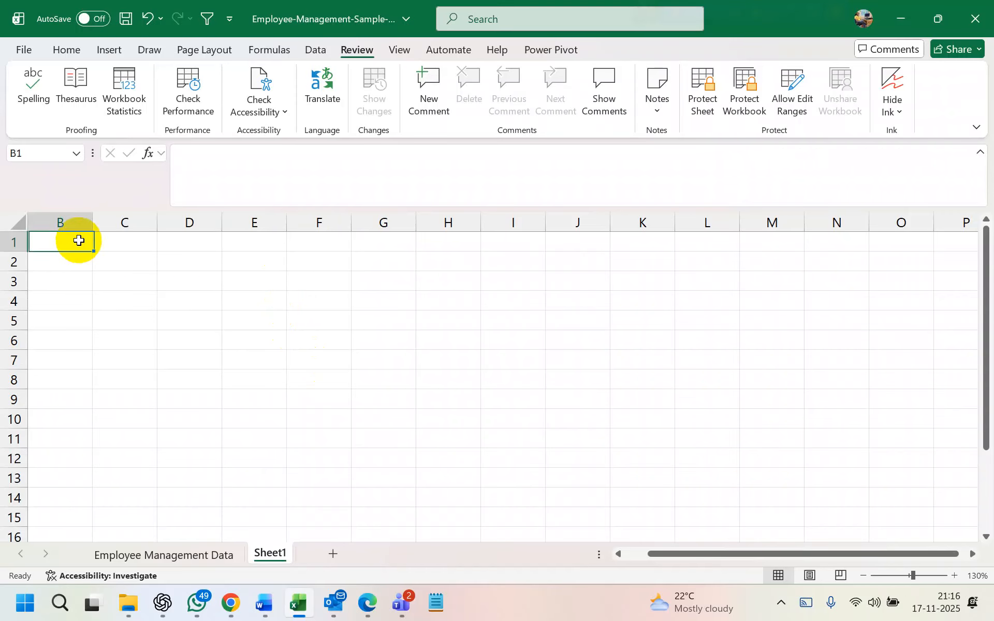
type("Name")
key("Tab")
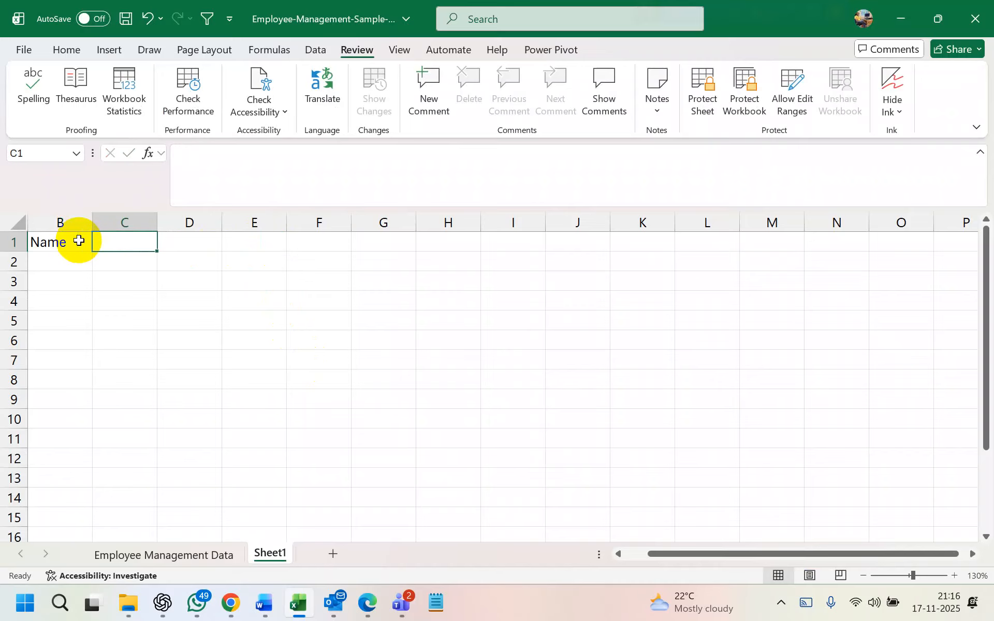
type("T")
key("BackSpace")
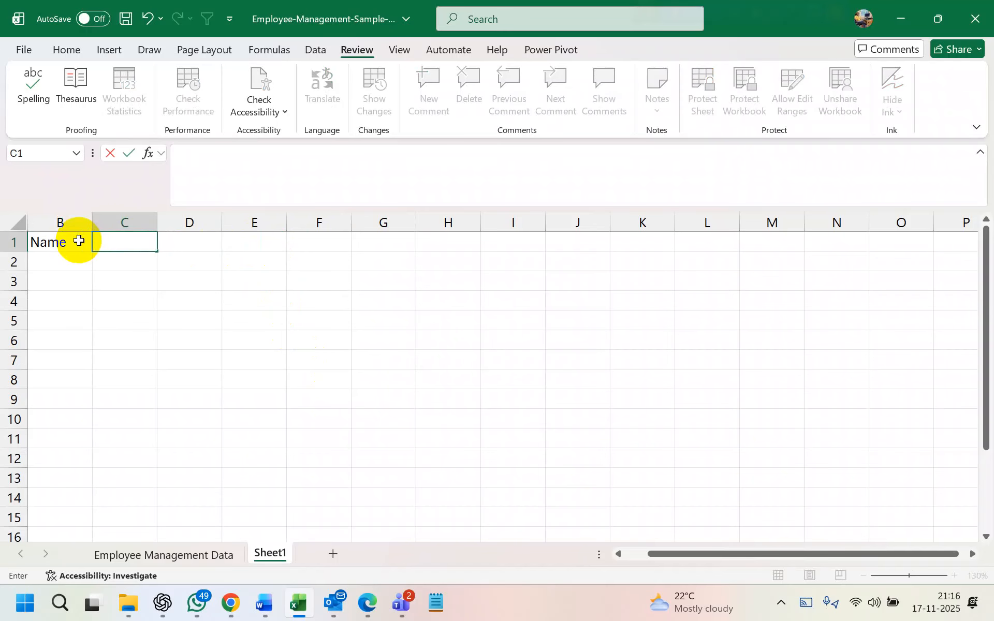
type("Cluster")
left_click_drag(39, 241, 213, 422)
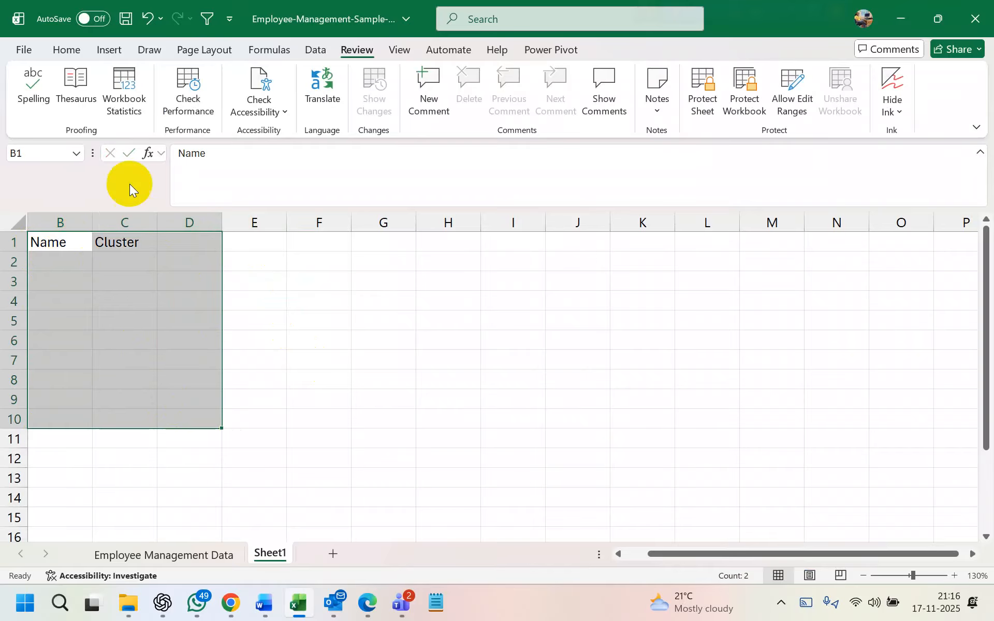
Apply All Borders to B1:D10, then delete the extra column D
left_click(67, 49)
left_click(182, 105)
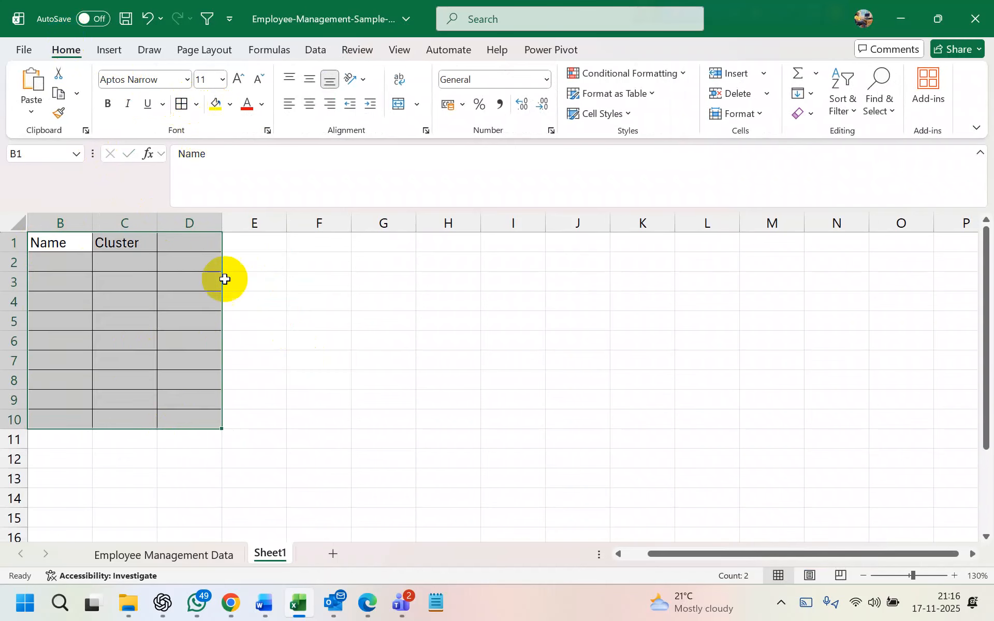
left_click(334, 296)
left_click(189, 222)
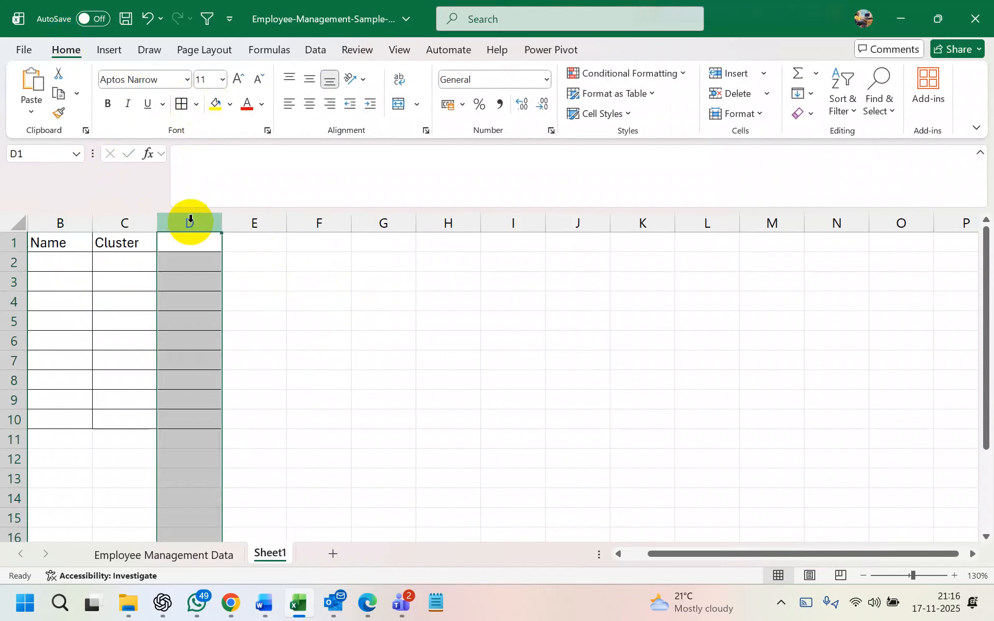
right_click(189, 222)
left_click(247, 400)
Enter the names Mahbub, Prodip and Light House in B2:B4
left_click(95, 306)
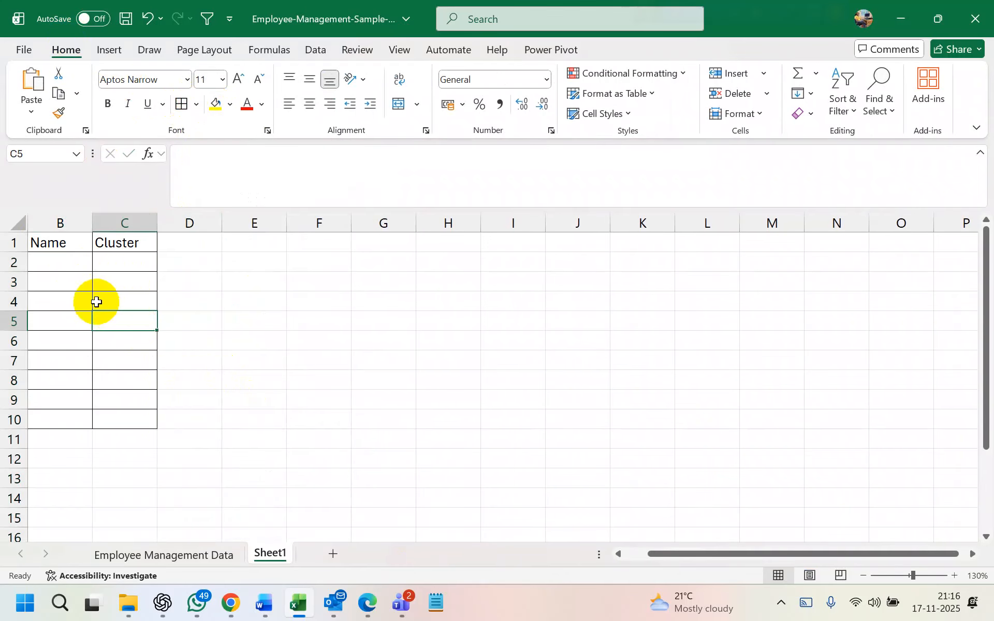
left_click(118, 258)
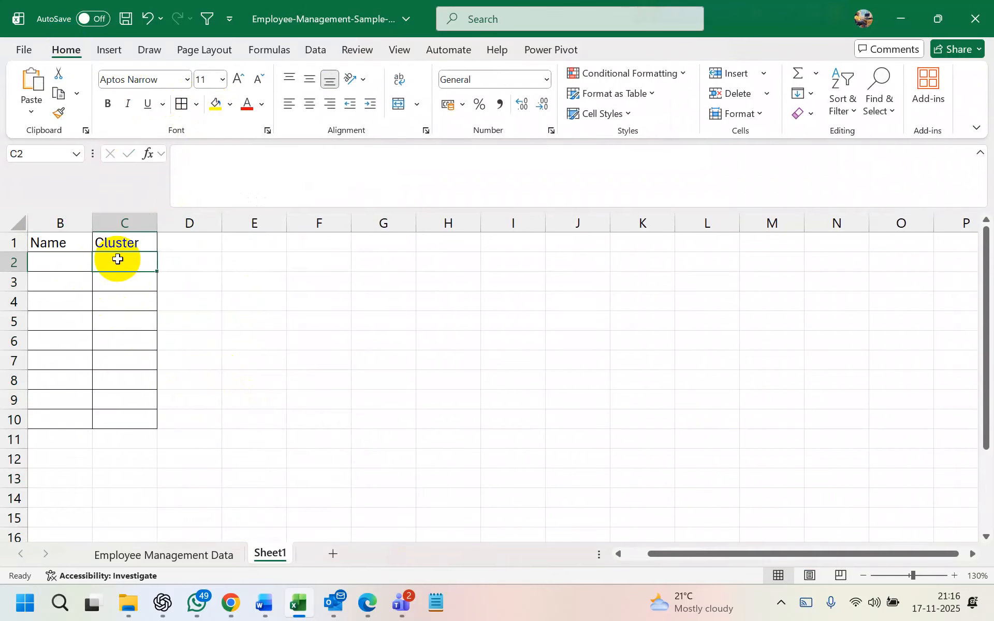
left_click(54, 259)
type("Mahbub")
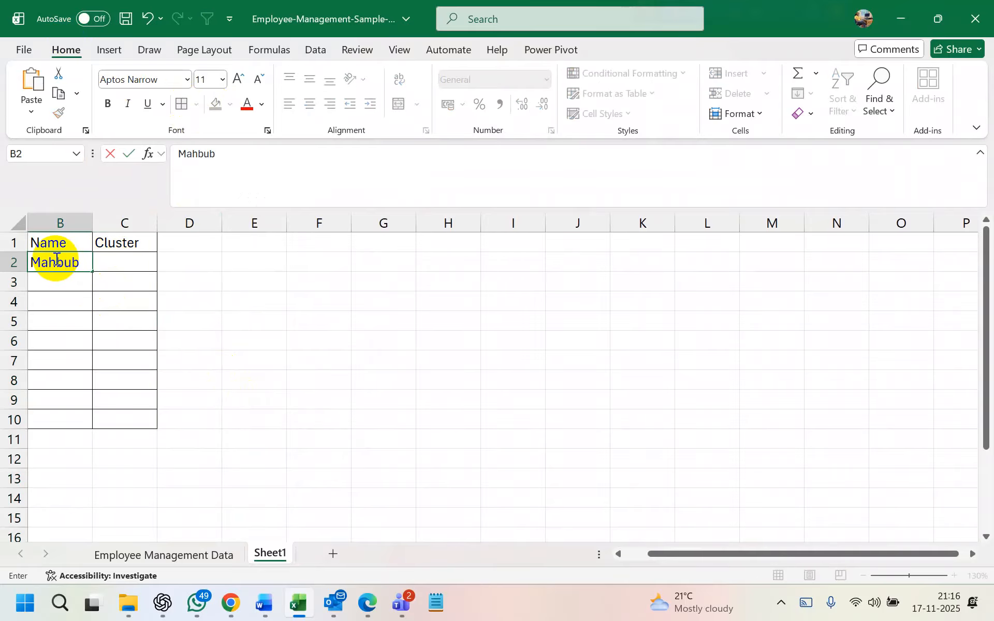
key("Return")
type("Prodip")
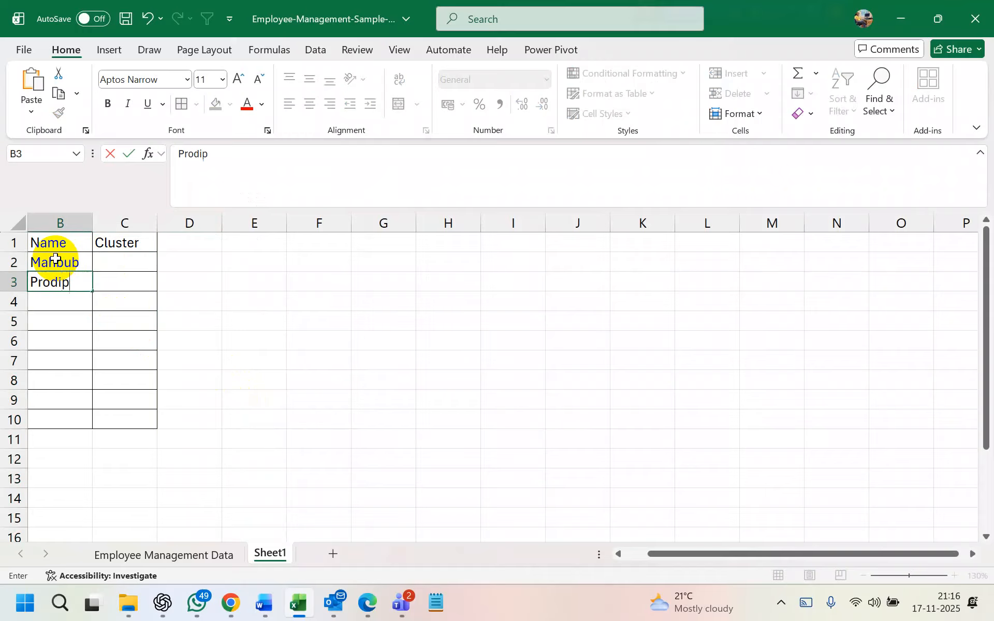
key("Return")
type("Li")
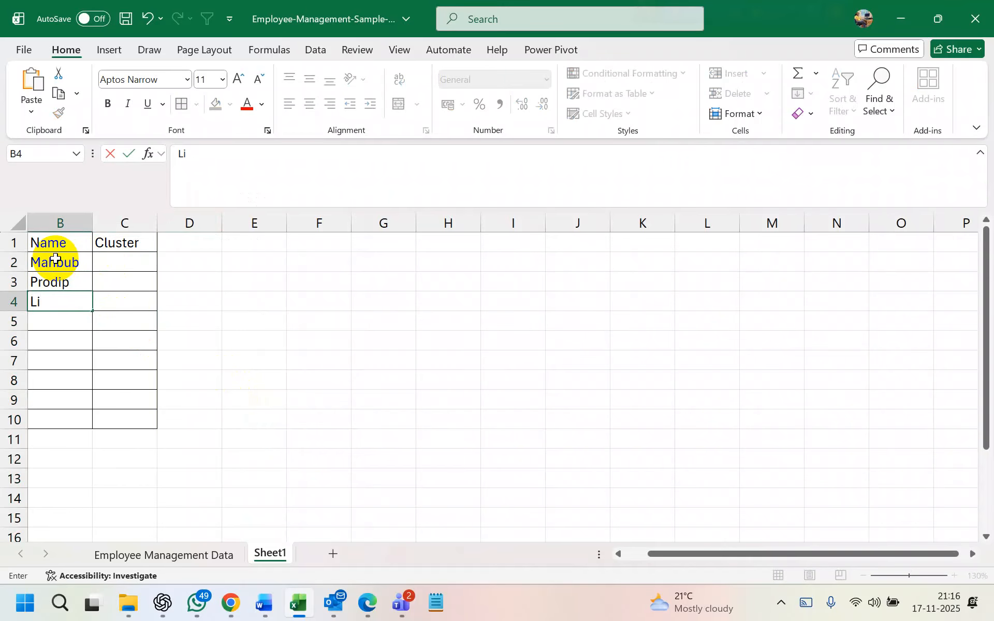
type("ght House")
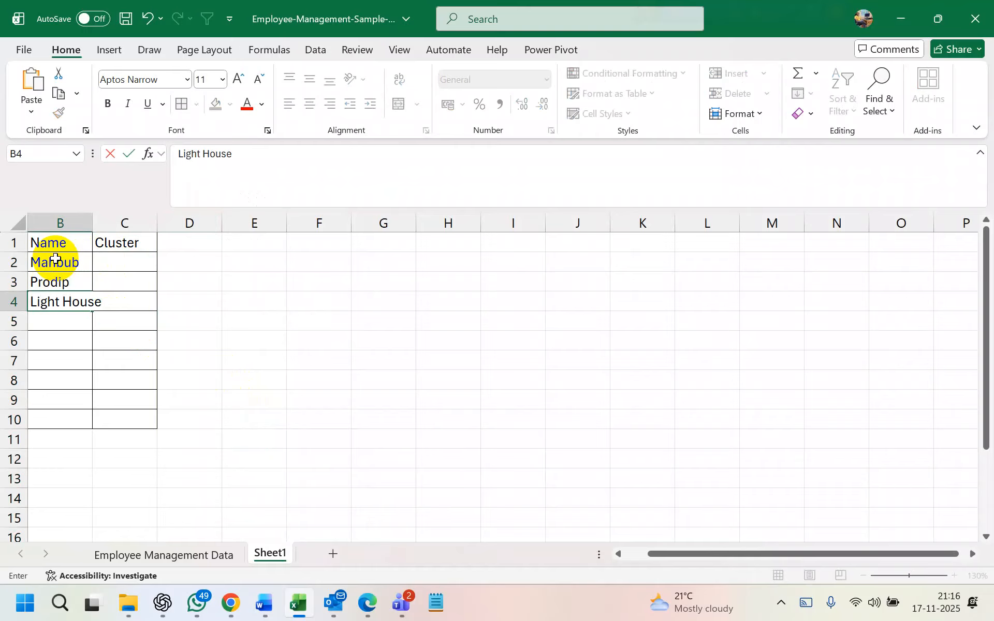
Delete the empty rows 5–11 and widen column B to fit Light House
left_click_drag(18, 322, 13, 440)
right_click(11, 368)
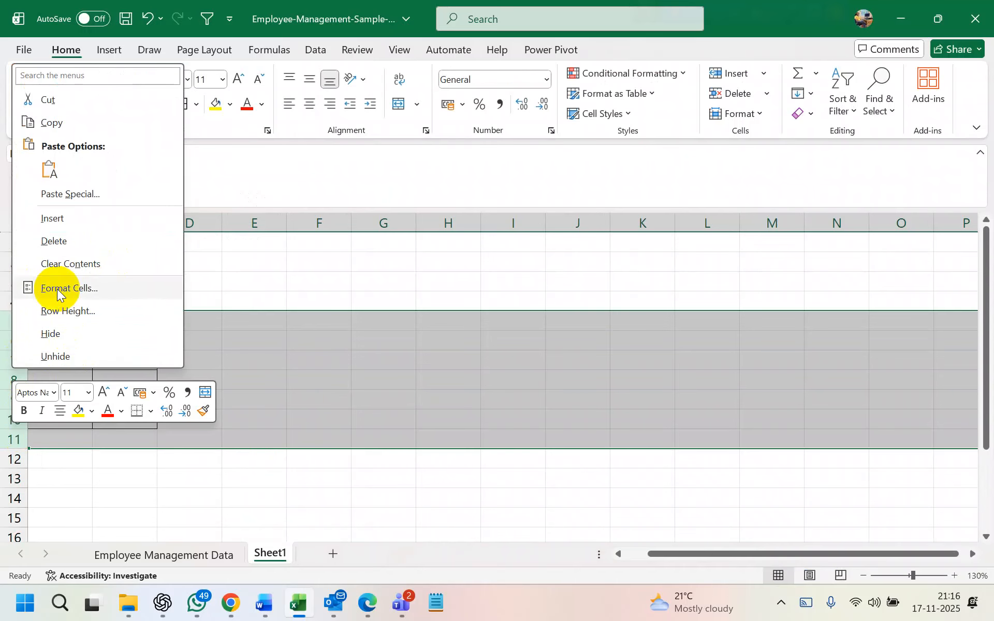
left_click(48, 248)
left_click(126, 259)
left_click_drag(97, 225, 104, 225)
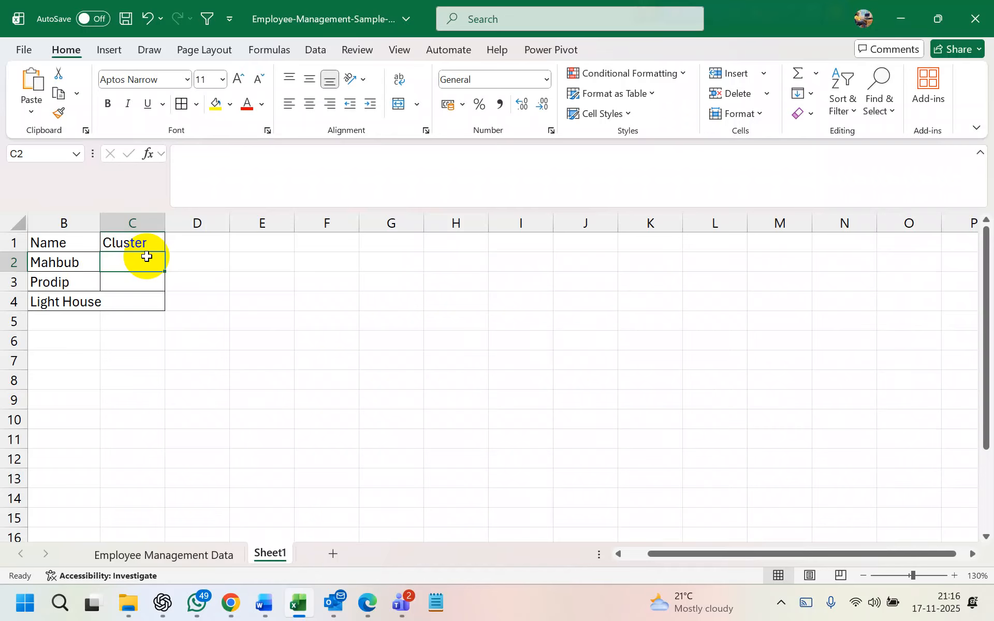
left_click(89, 227)
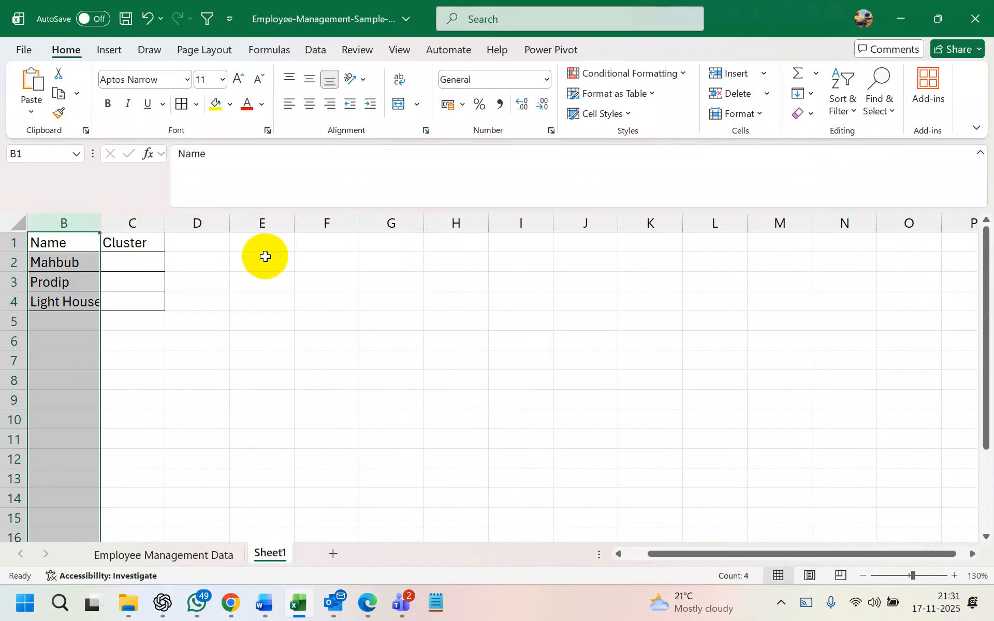
left_click(268, 257)
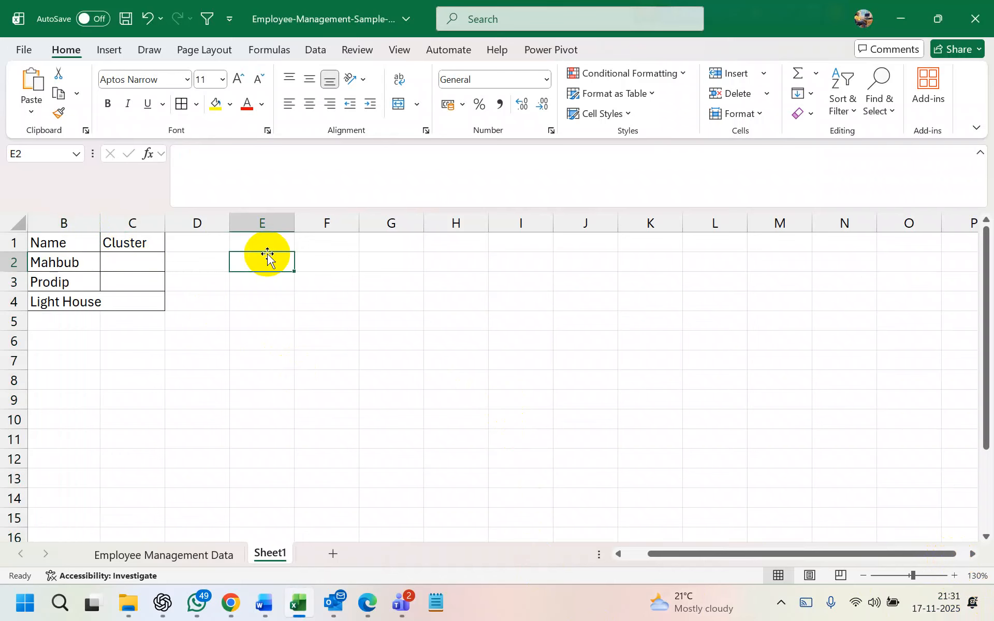
Switch to the Employee Management Data sheet and check the designation entries
left_click(186, 555)
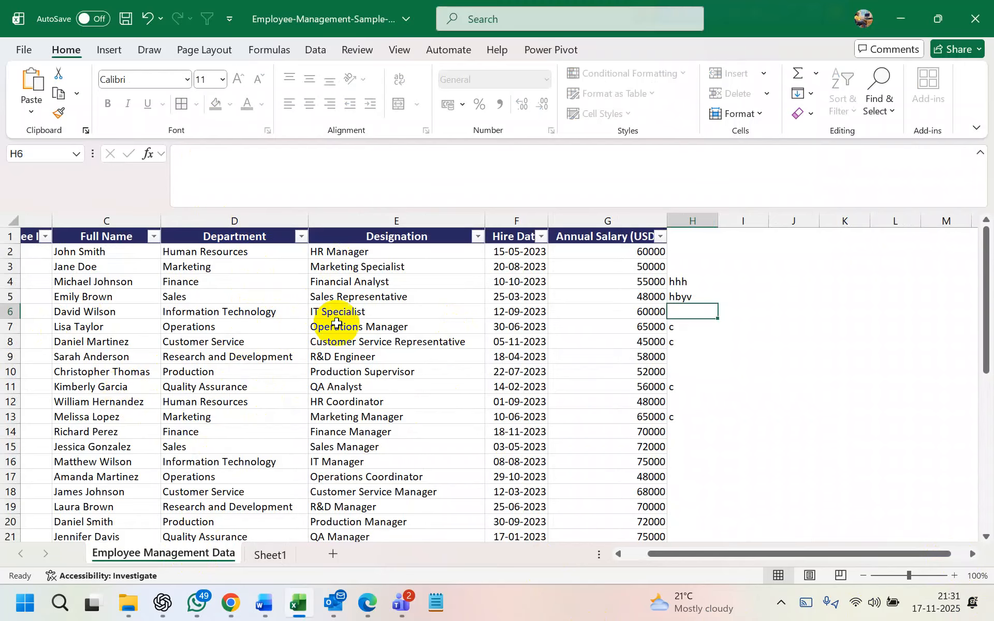
left_click(360, 359)
left_click(444, 377)
left_click(398, 343)
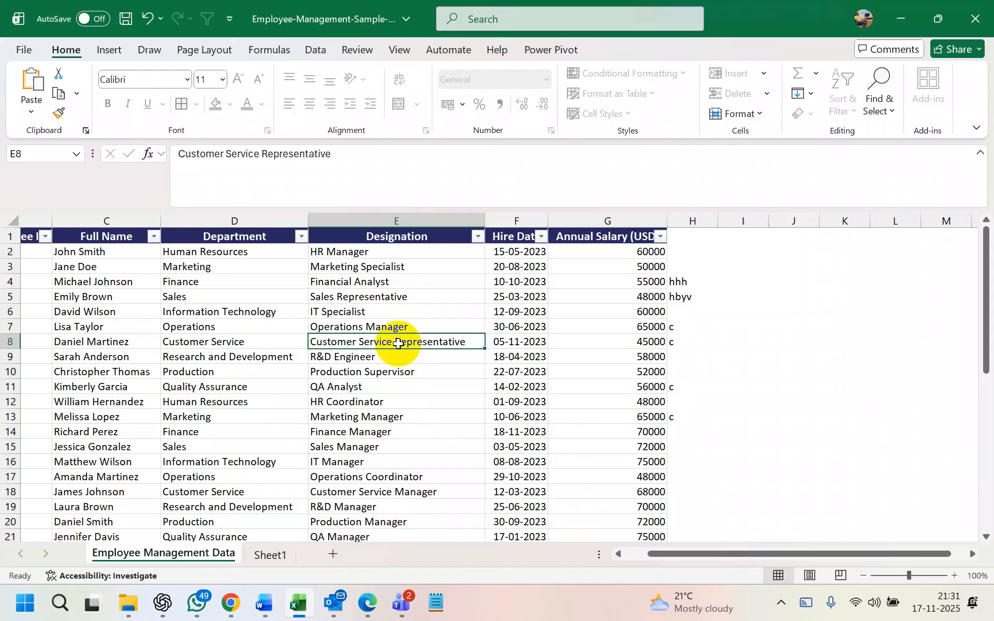
Clear the stray entries from column H and dismiss the protected-sheet warning
left_click(692, 220)
key("Delete")
left_click(788, 265)
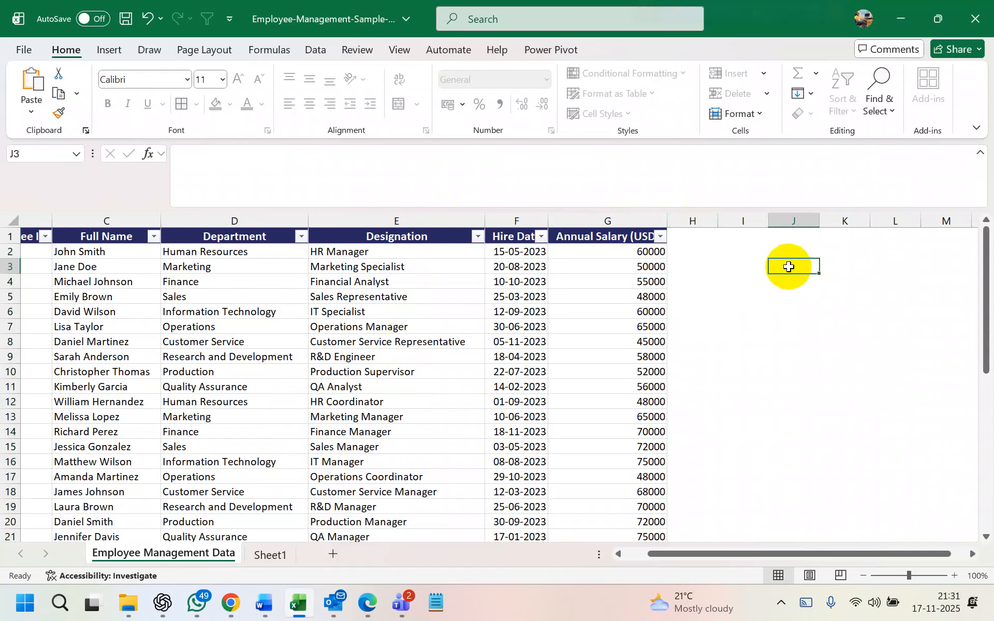
left_click(747, 236)
key("h")
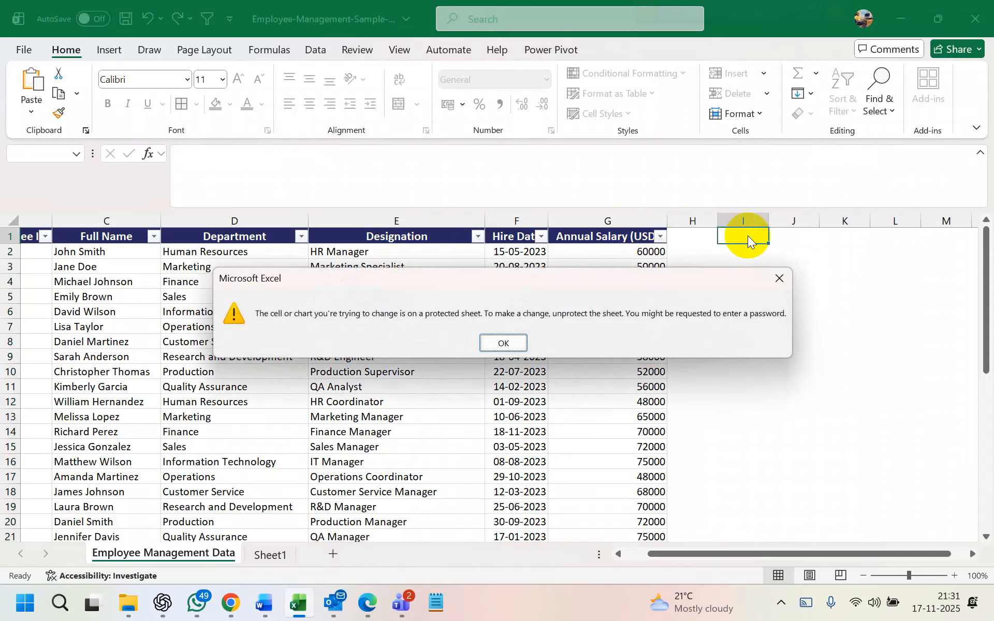
left_click(503, 342)
left_click(516, 342)
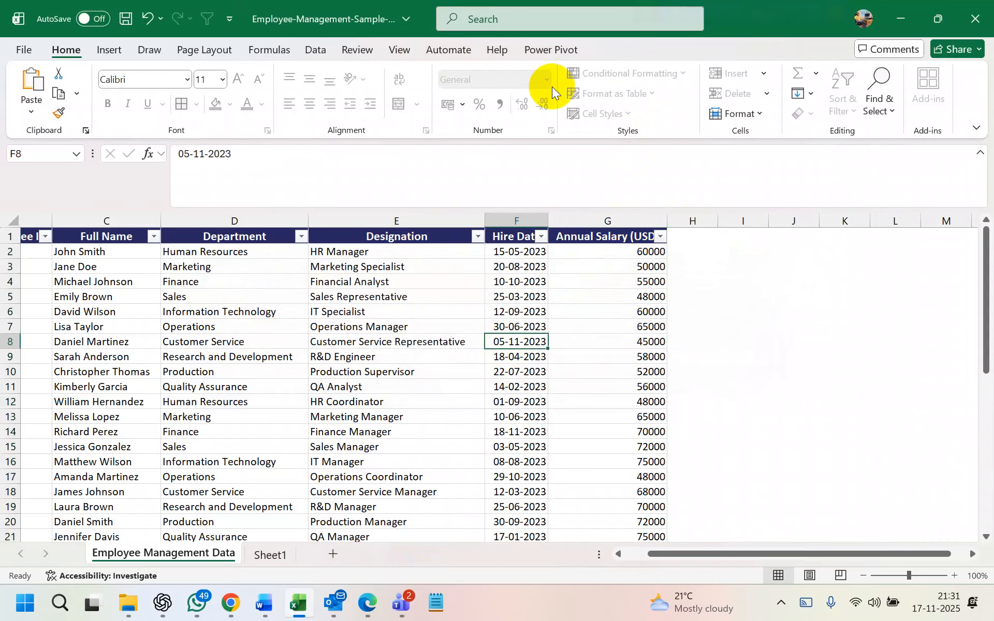
left_click(357, 50)
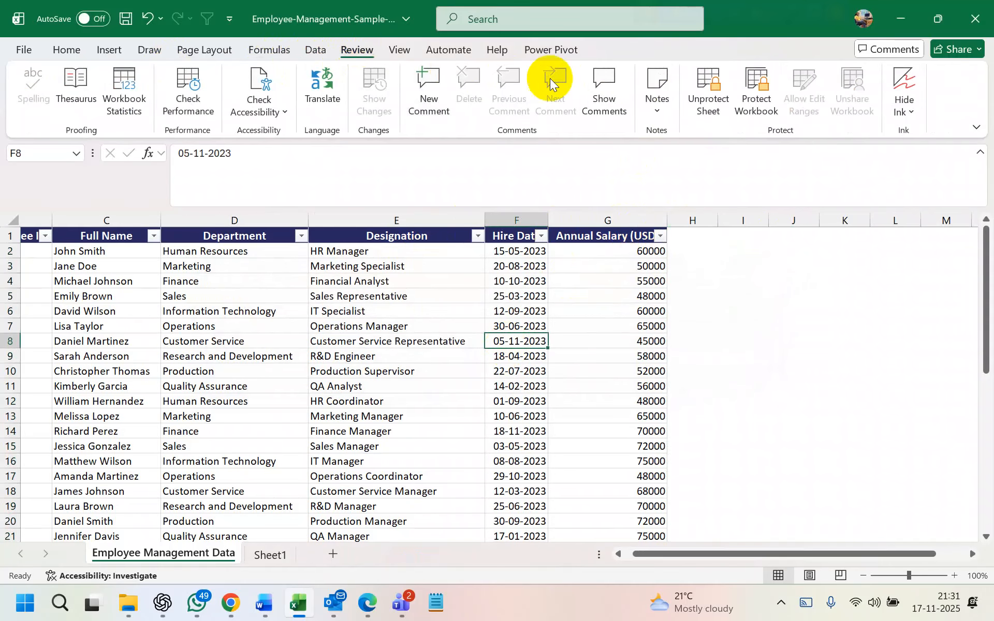
Unprotect the sheet and copy the Full Name and Annual Salary (USD) headers into J1:K1
left_click(700, 103)
left_click(735, 296)
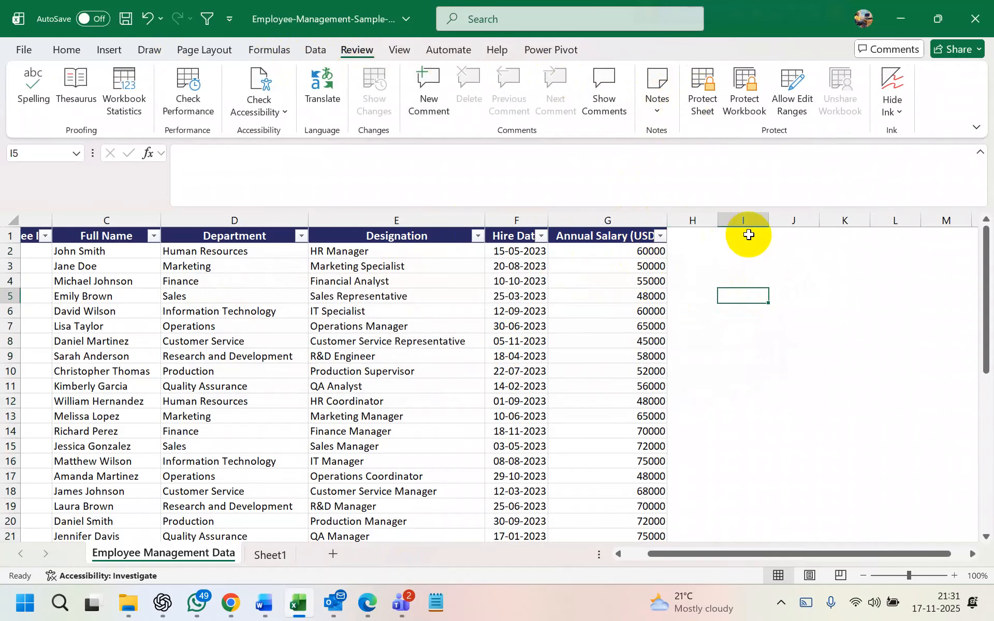
left_click(119, 236)
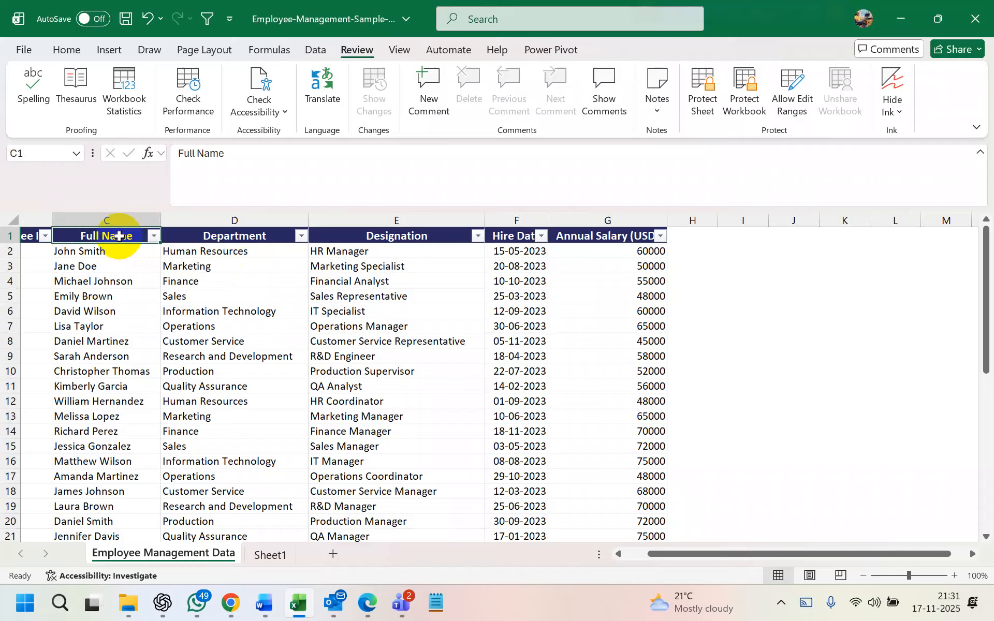
left_click(367, 238, "ctrl")
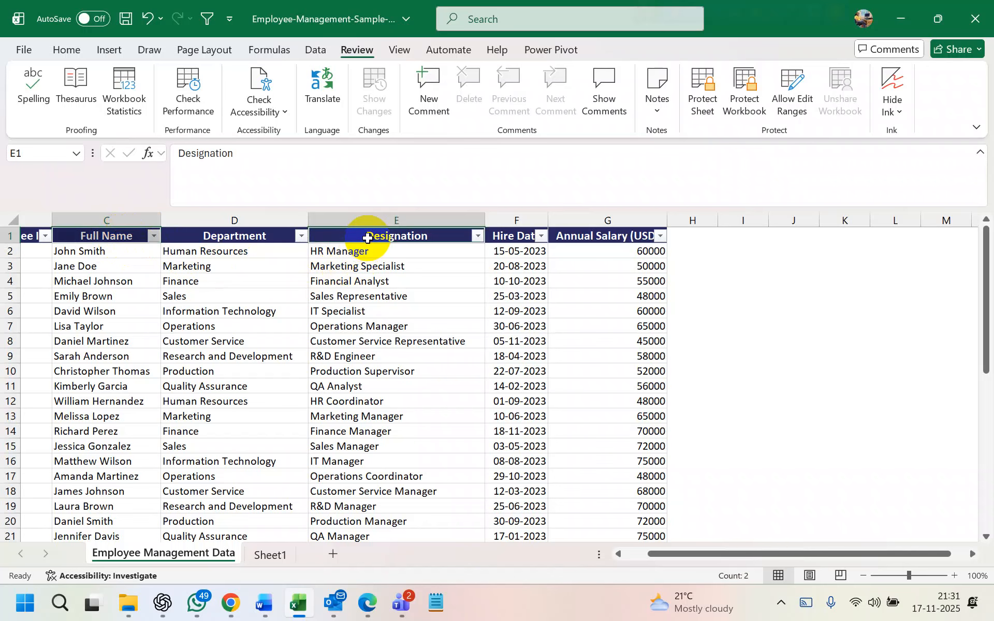
left_click(101, 234)
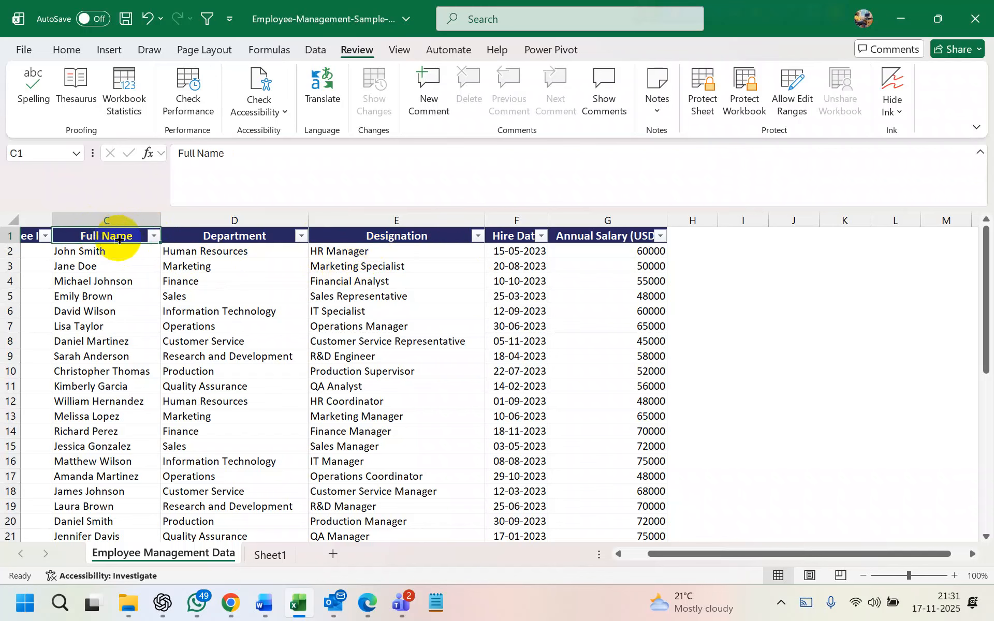
left_click(620, 236, "ctrl")
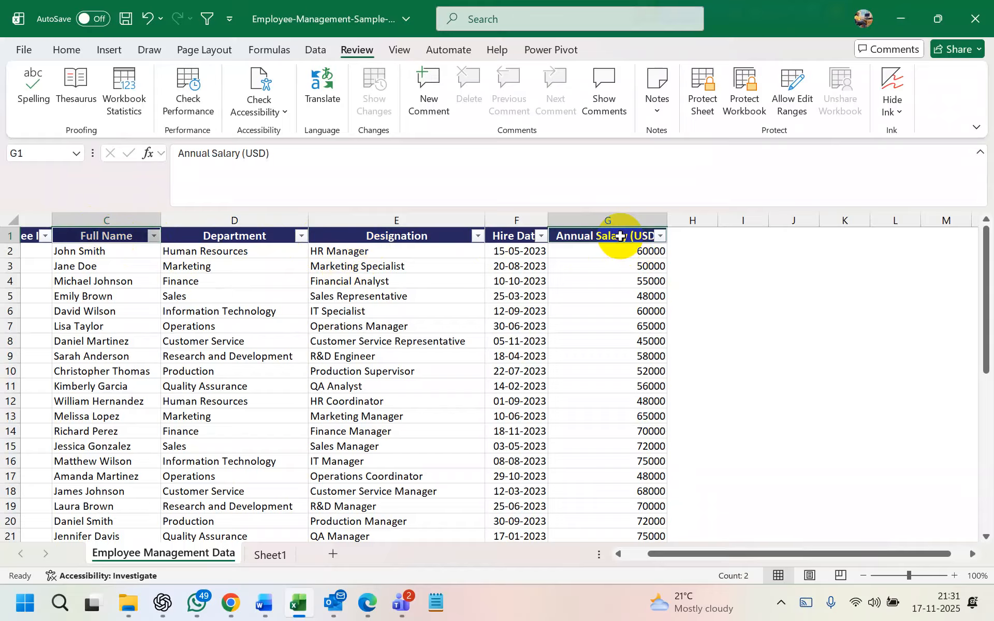
key("ctrl+c")
left_click(788, 237)
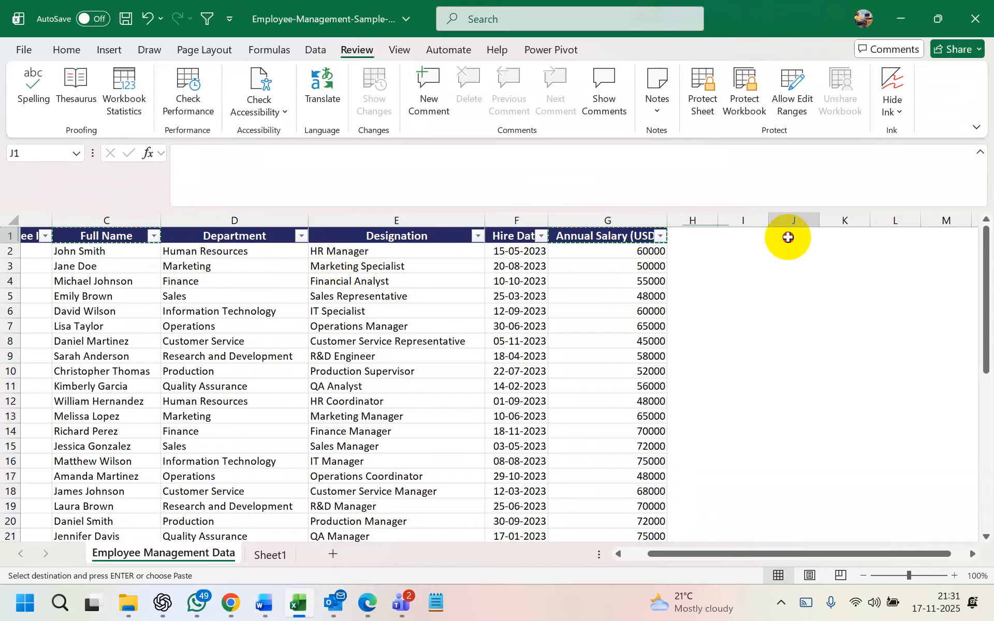
key("ctrl+v")
Apply All Borders to J1:K13 and widen columns J and K to fit
left_click_drag(821, 227, 948, 222)
left_click(843, 292)
scroll(949, 222, "right", 5)
scroll(837, 259, "left", 3)
left_click_drag(685, 239, 792, 411)
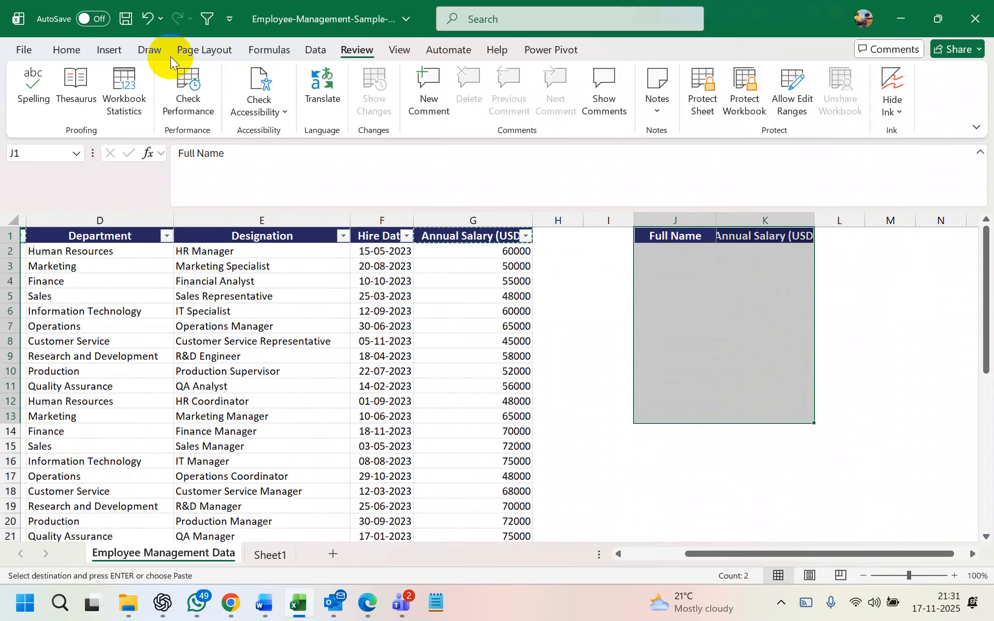
left_click(67, 50)
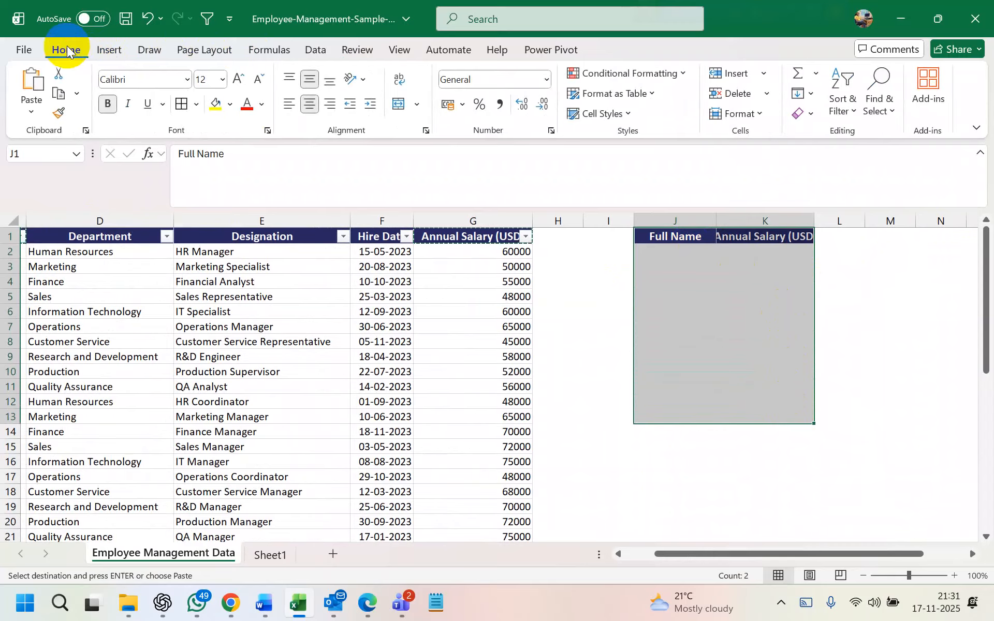
left_click(177, 109)
left_click(736, 321)
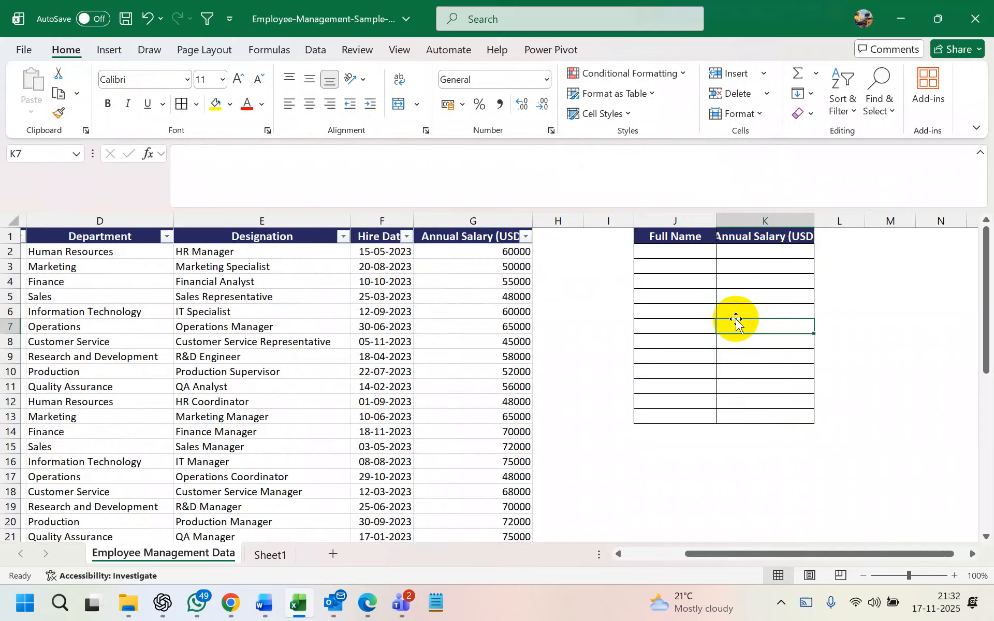
left_click_drag(814, 221, 841, 221)
left_click(810, 274)
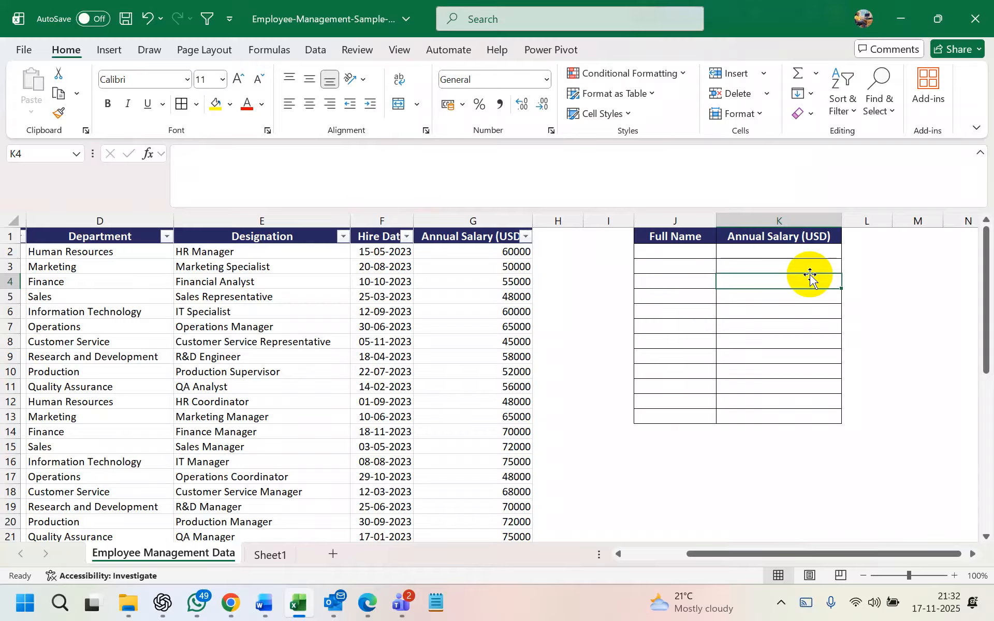
scroll(421, 350, "left", 3)
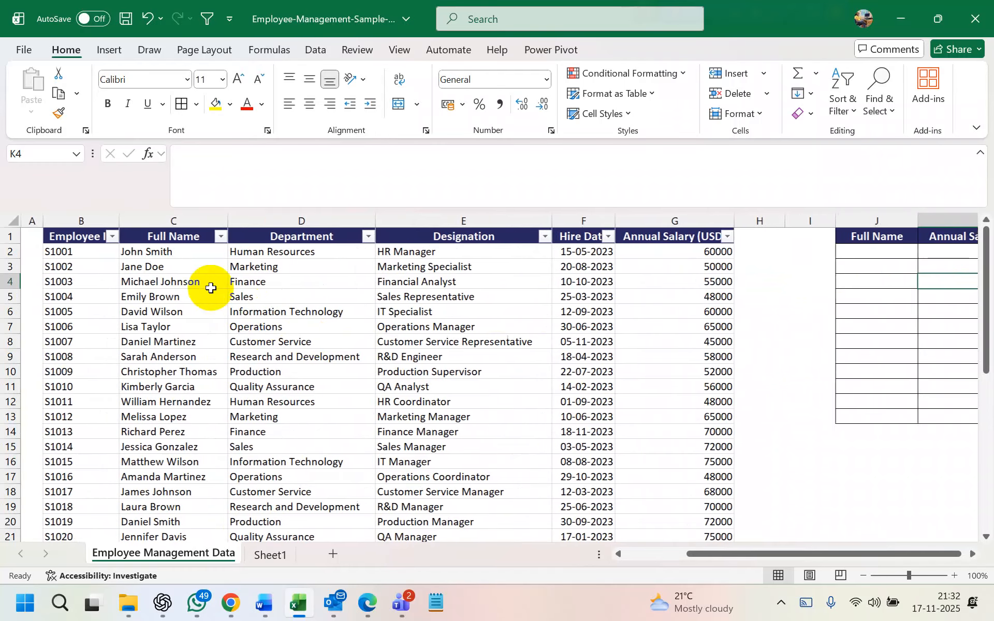
left_click(161, 254)
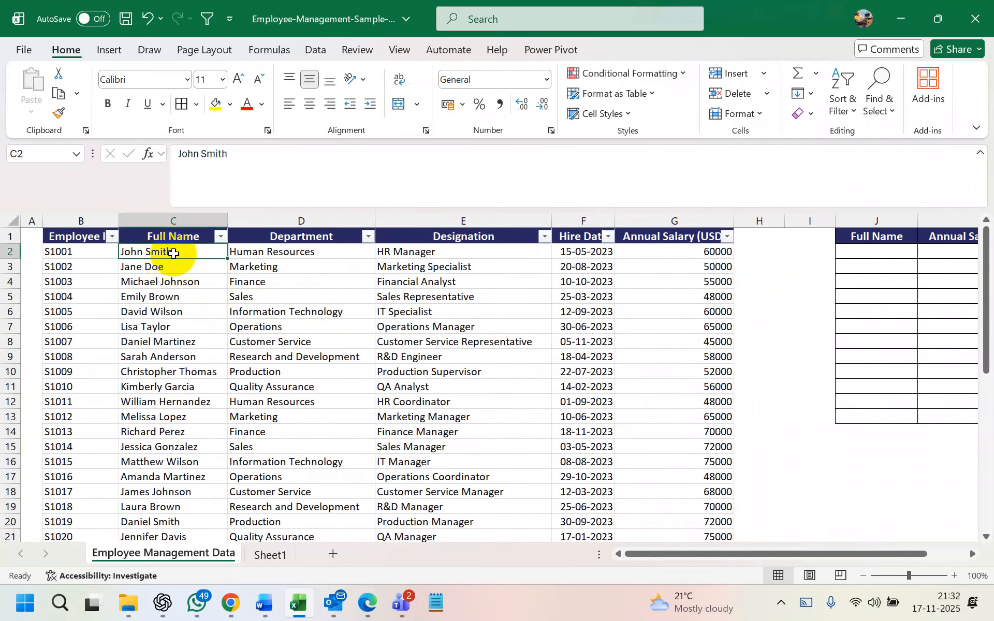
key("ctrl+c")
scroll(794, 266, "right", 2)
left_click(779, 254)
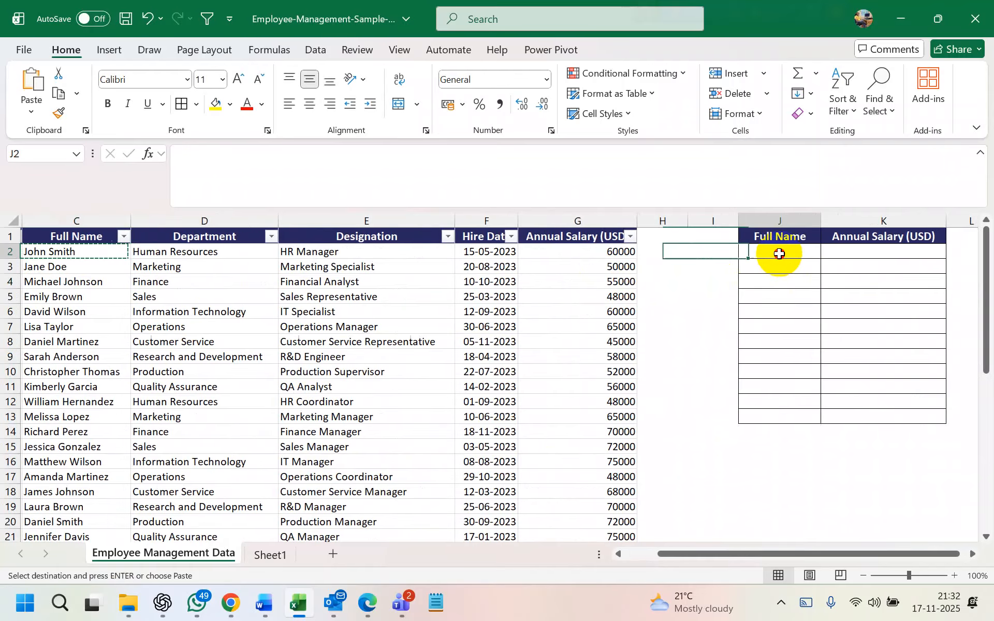
key("ctrl+v")
scroll(742, 262, "left", 2)
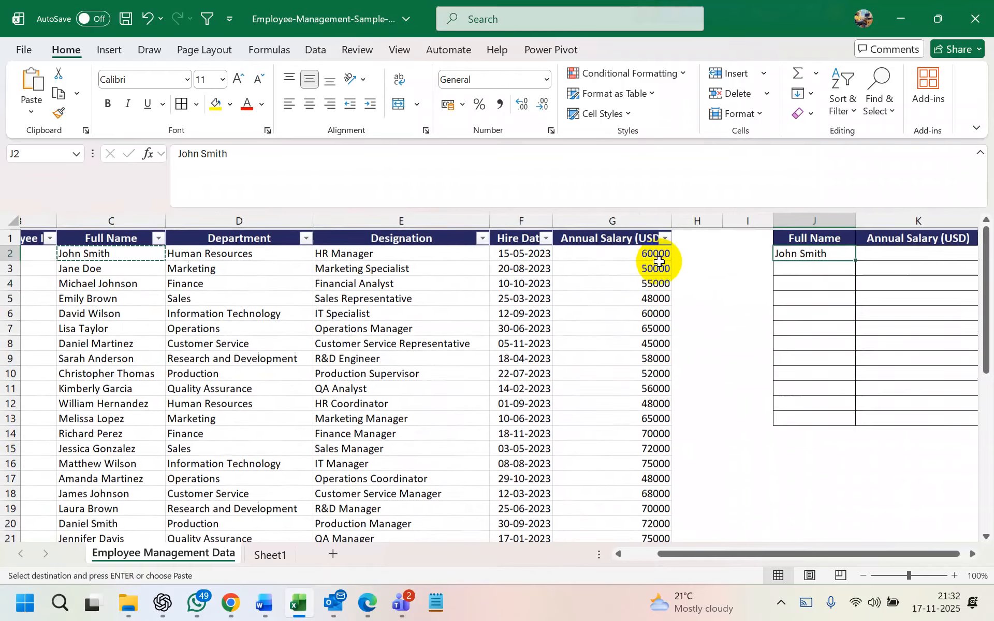
left_click(649, 256)
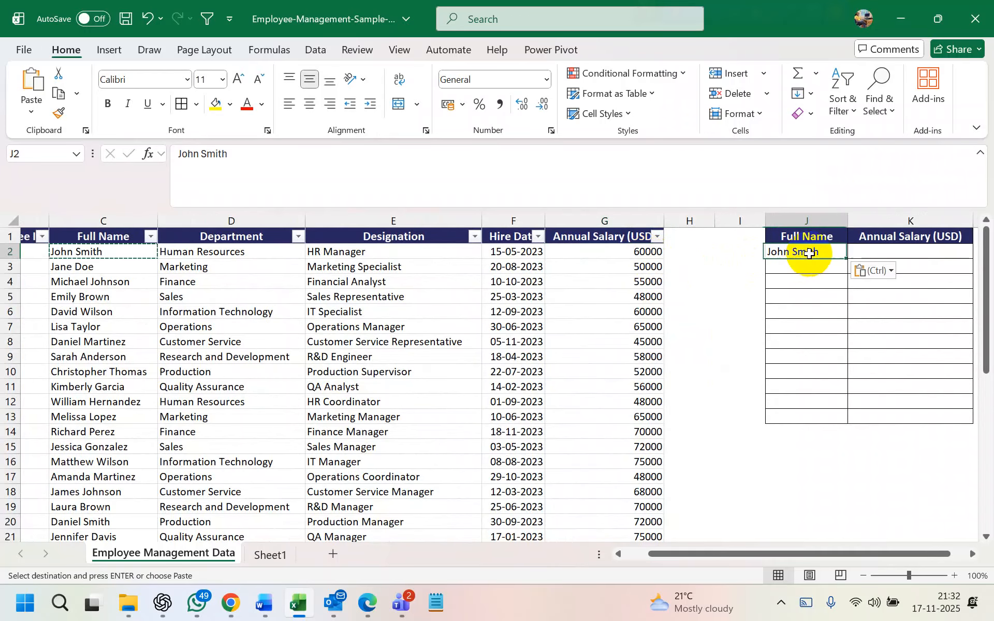
left_click(809, 254)
key("Escape")
key("Delete")
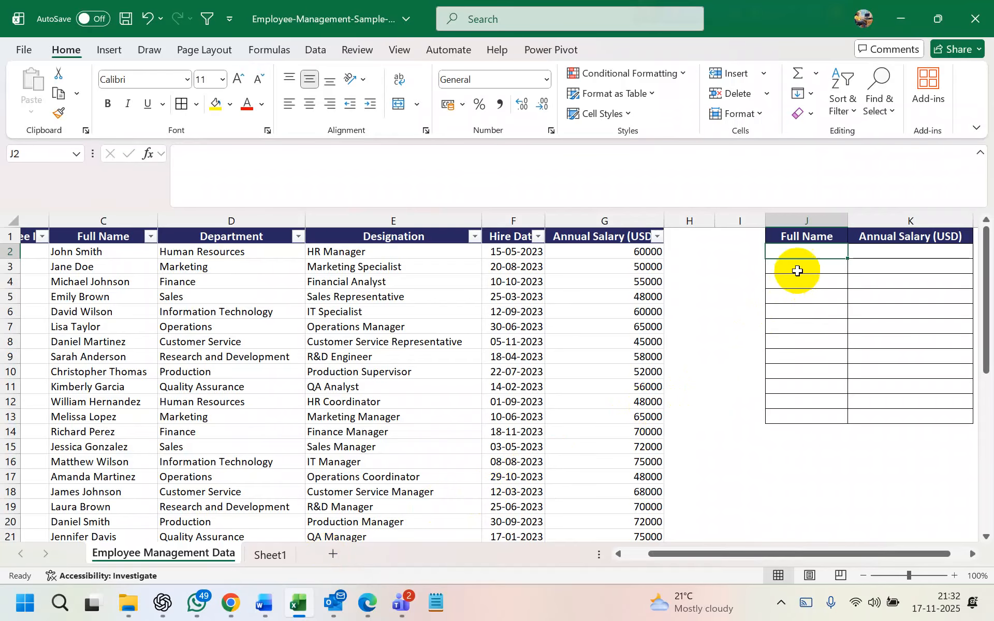
scroll(881, 262, "right", 2)
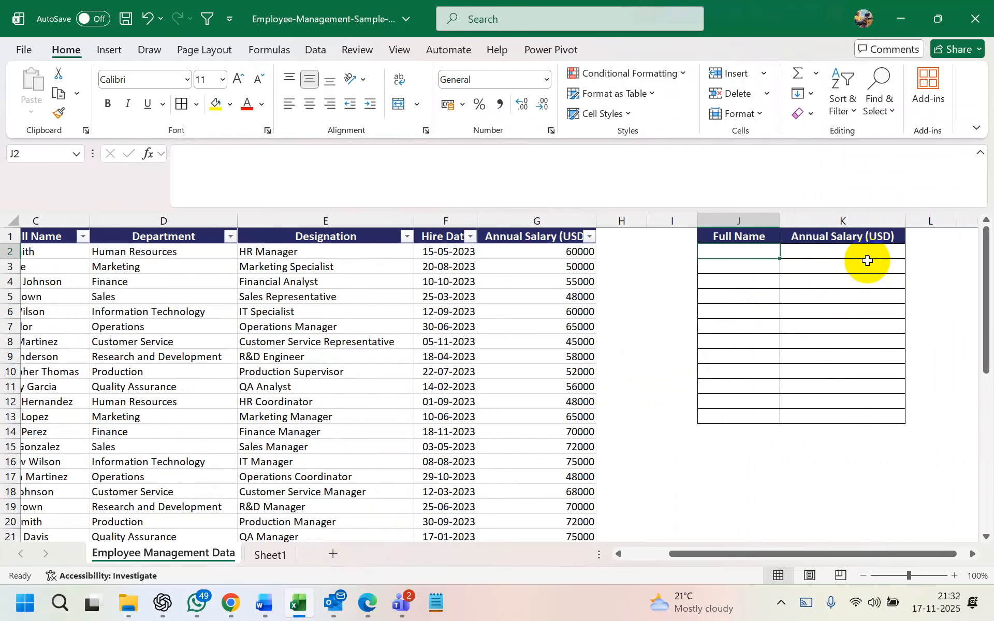
left_click(853, 252)
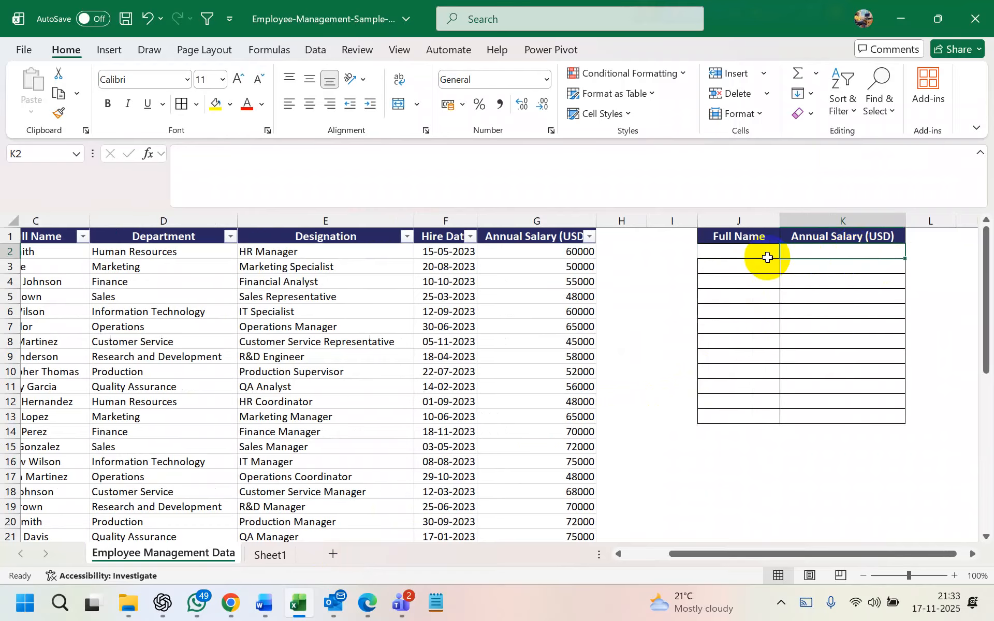
left_click(734, 251)
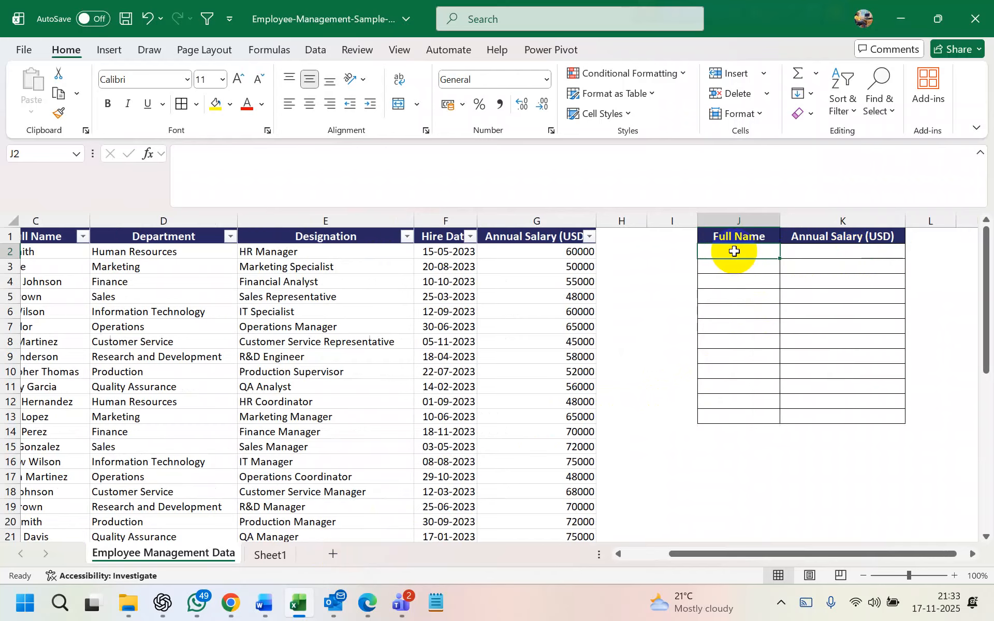
left_click(812, 256)
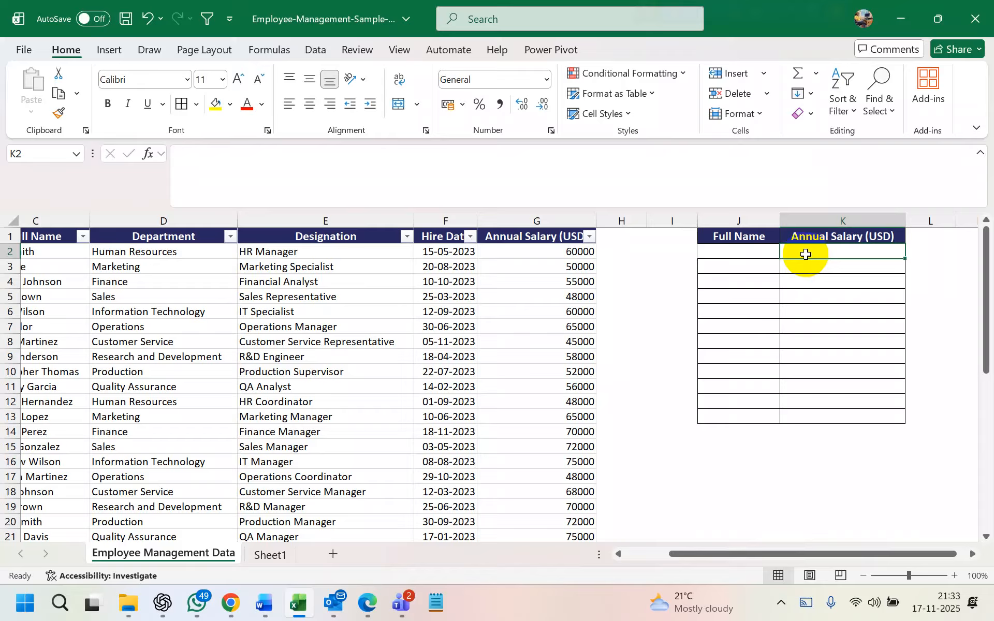
left_click(761, 254)
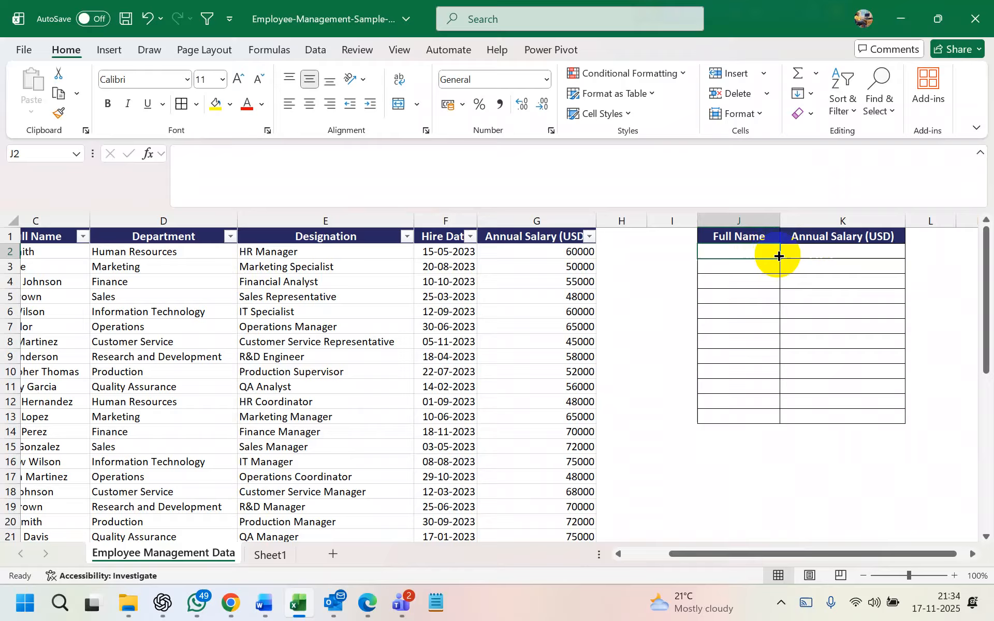
left_click(812, 252)
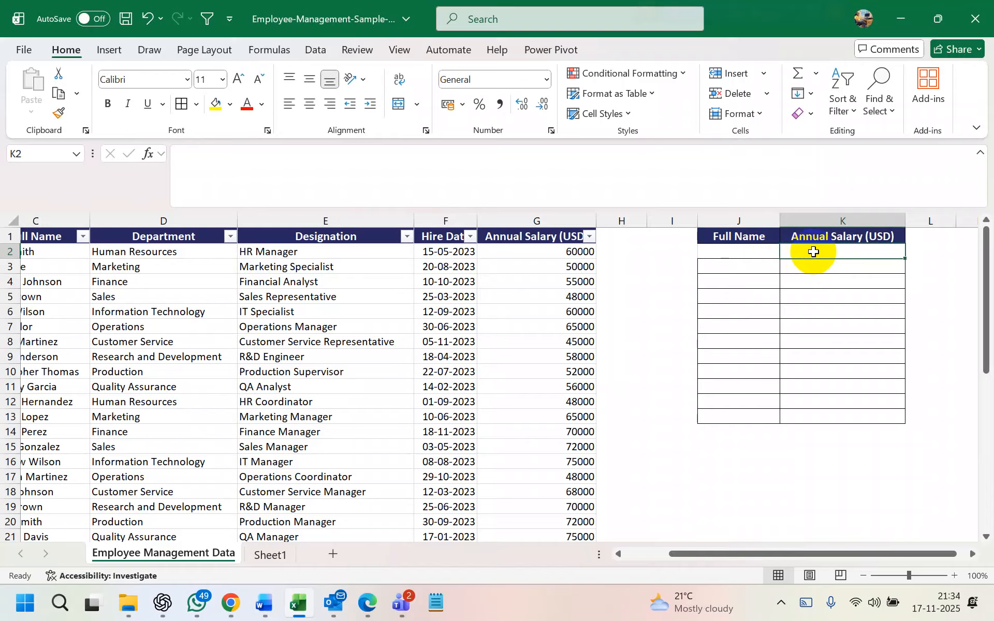
Begin a =VLOOKUP( formula in K2 using J2 as the lookup value
type("=")
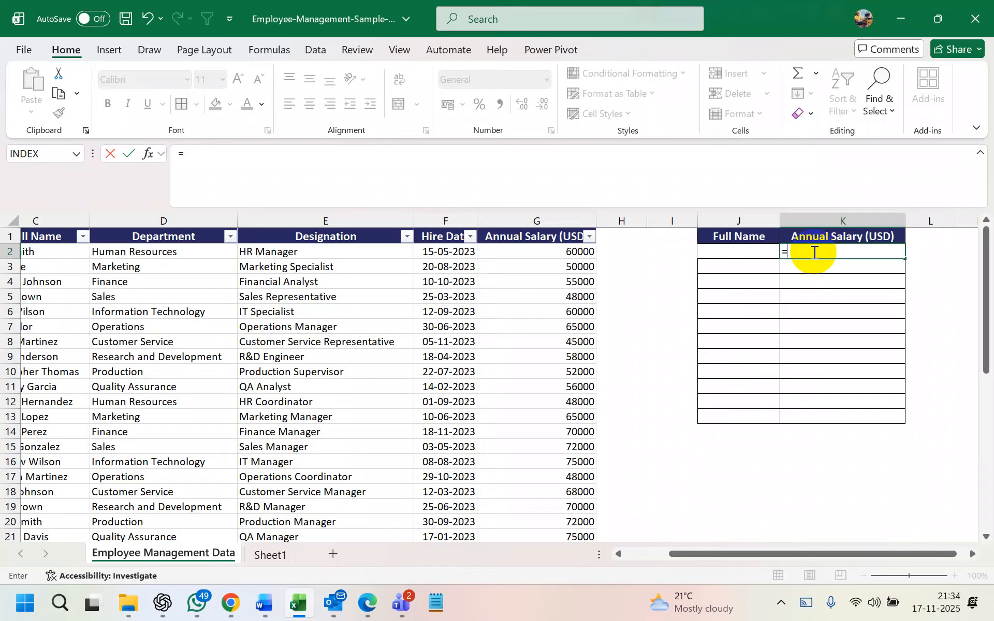
key("BackSpace")
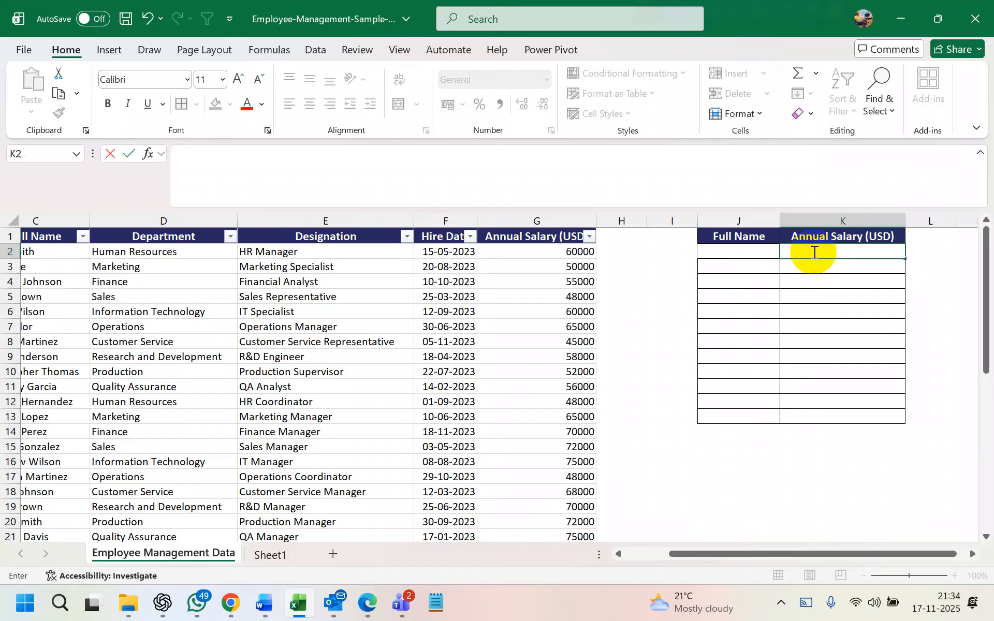
type("=")
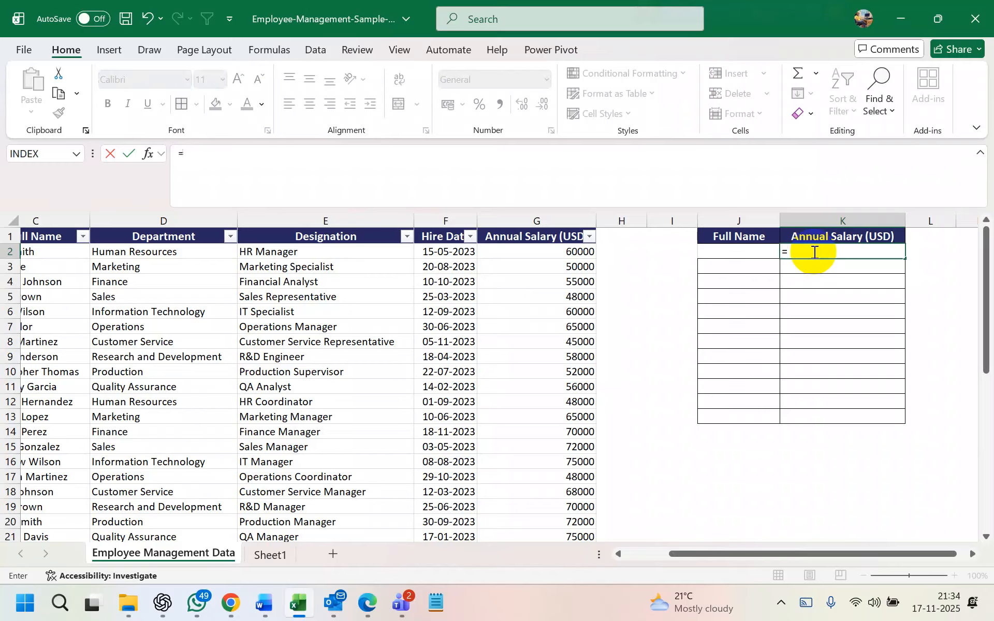
type("vlookup")
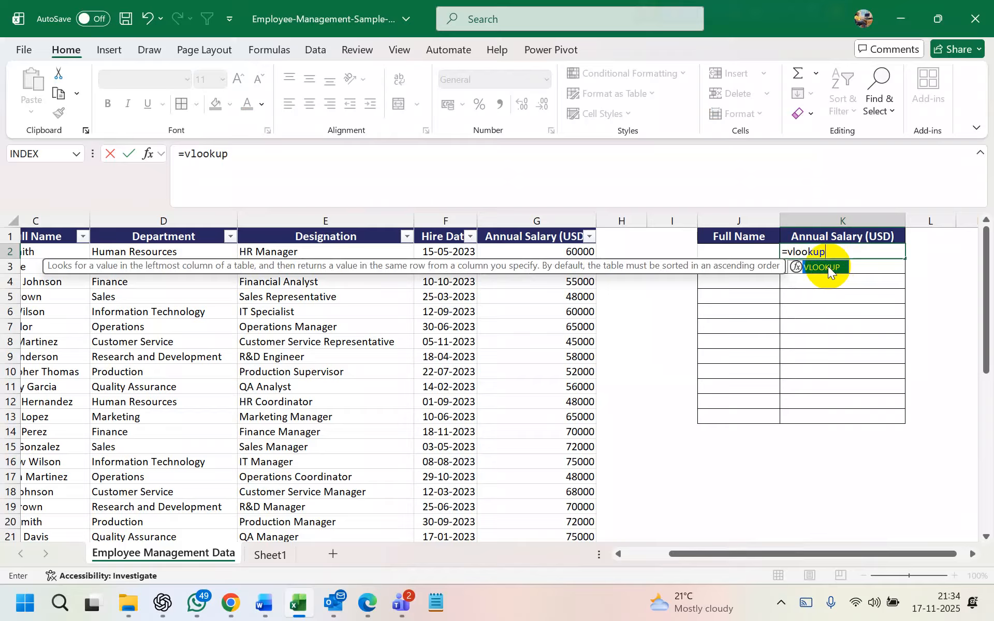
double_click(828, 266)
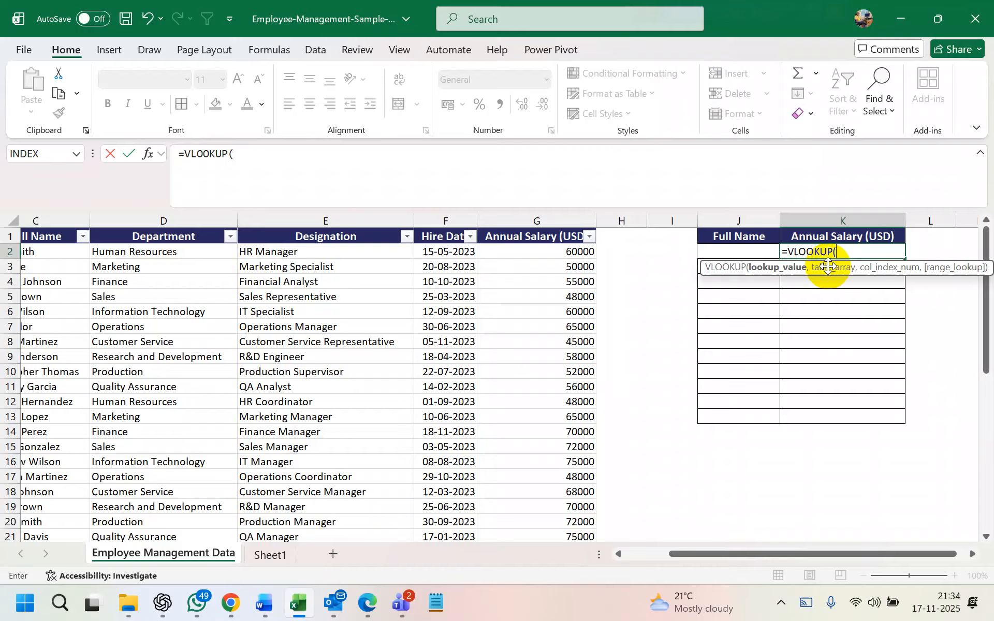
scroll(570, 265, "left", 3)
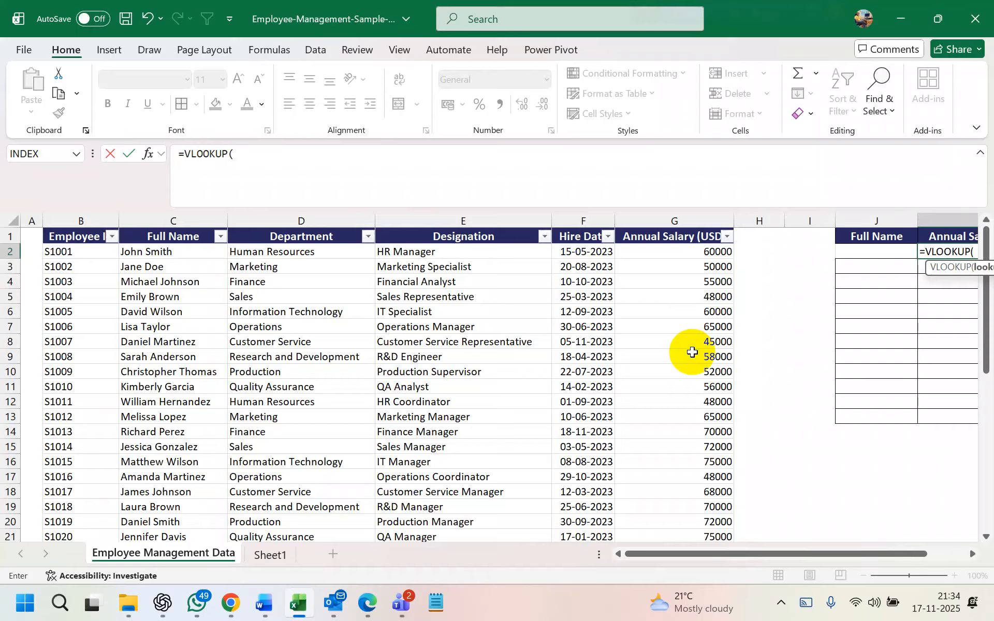
scroll(693, 353, "right", 3)
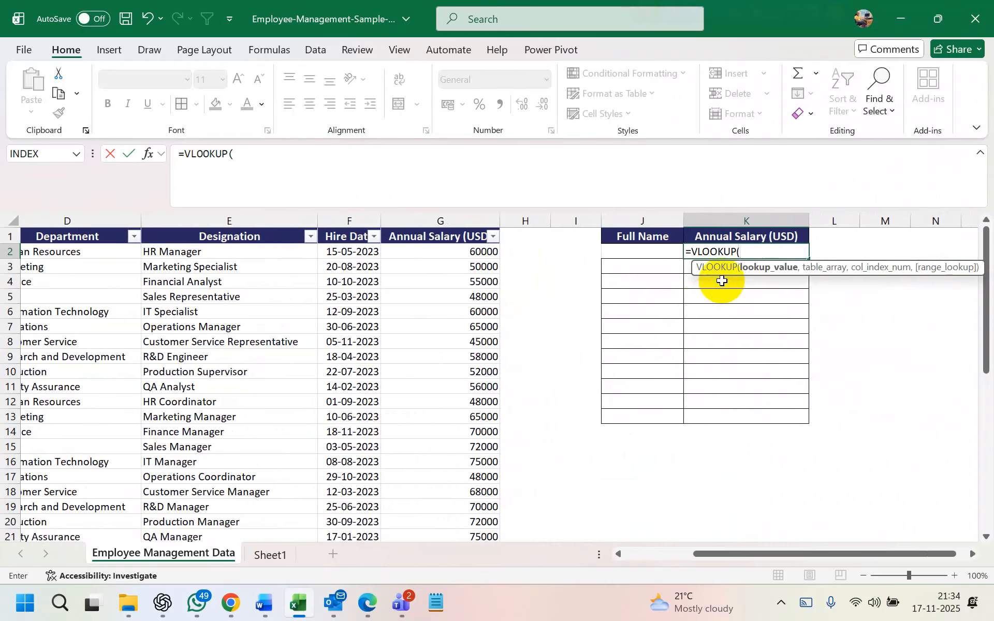
left_click(753, 250)
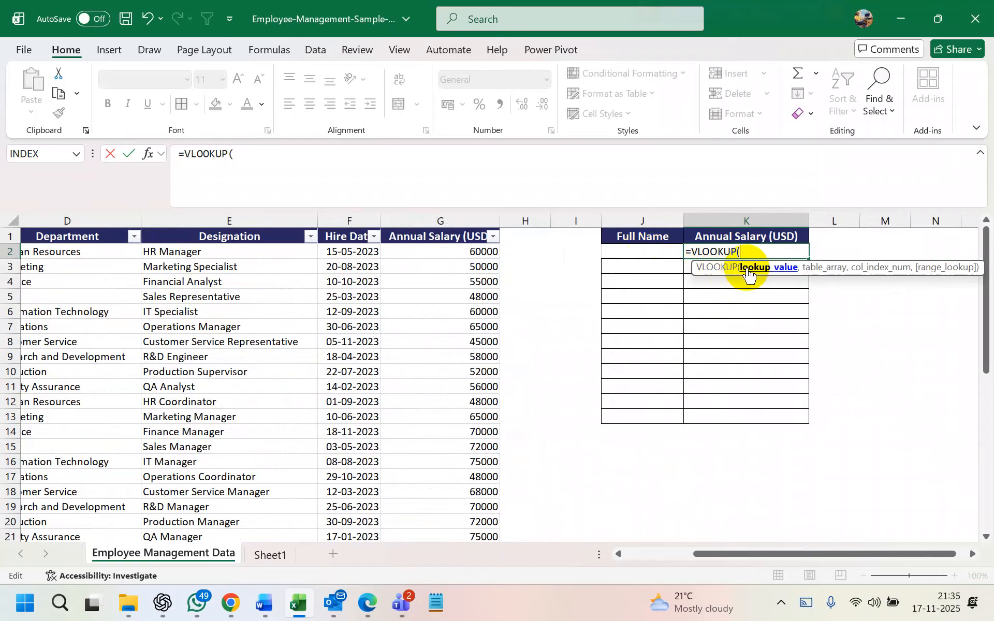
left_click(648, 251)
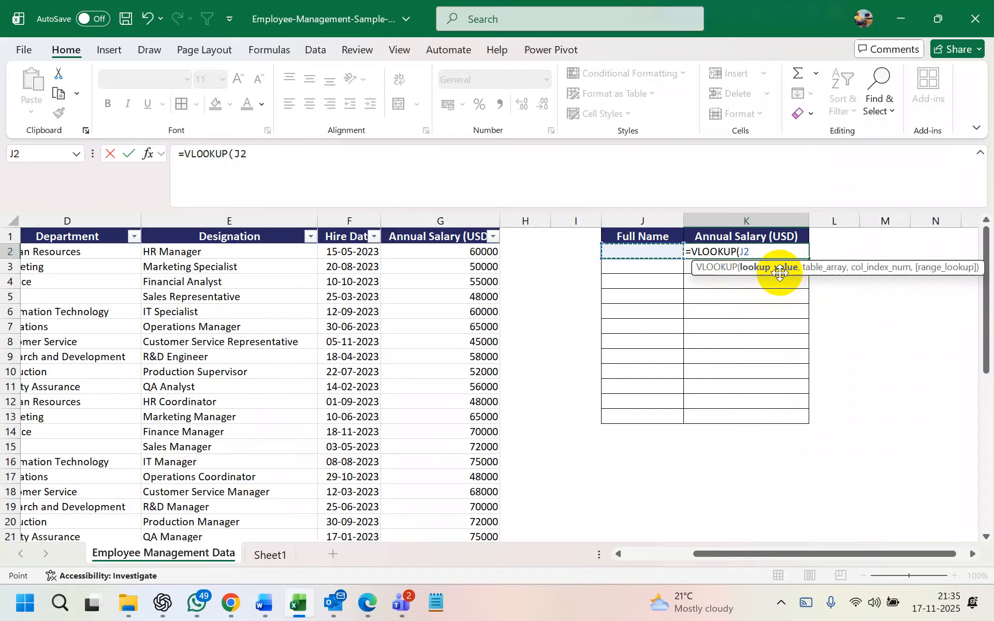
Add a comma after J2 in the K2 formula and re-maximize the Excel window
type(",")
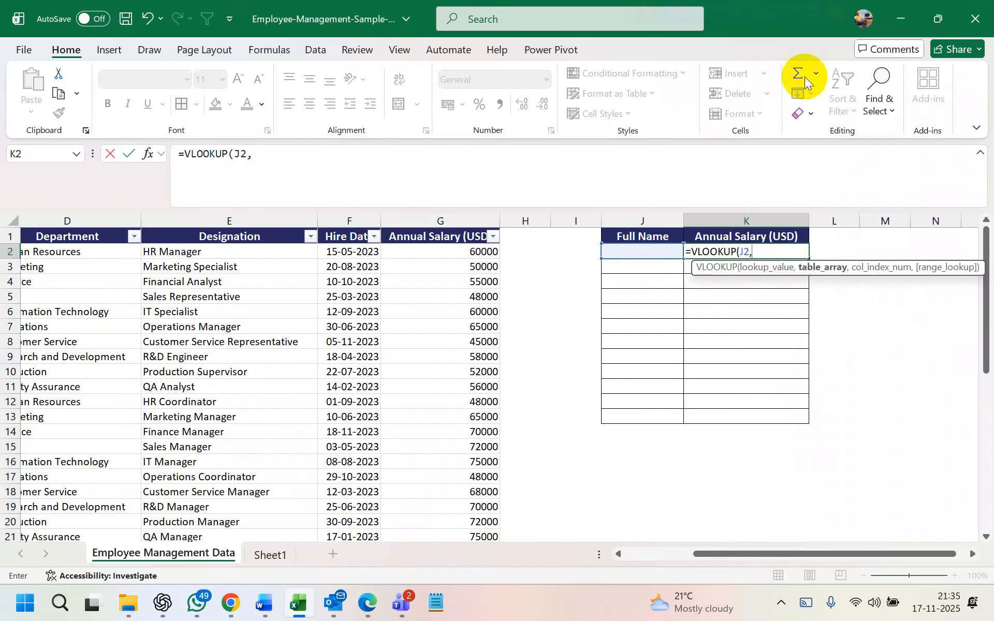
left_click_drag(792, 29, 601, 111)
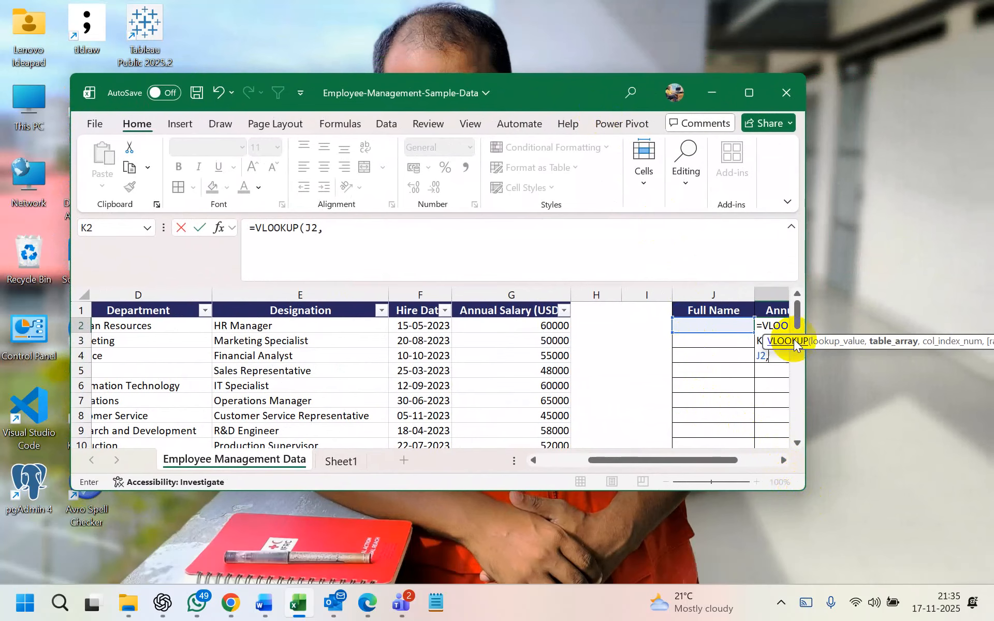
left_click(752, 102)
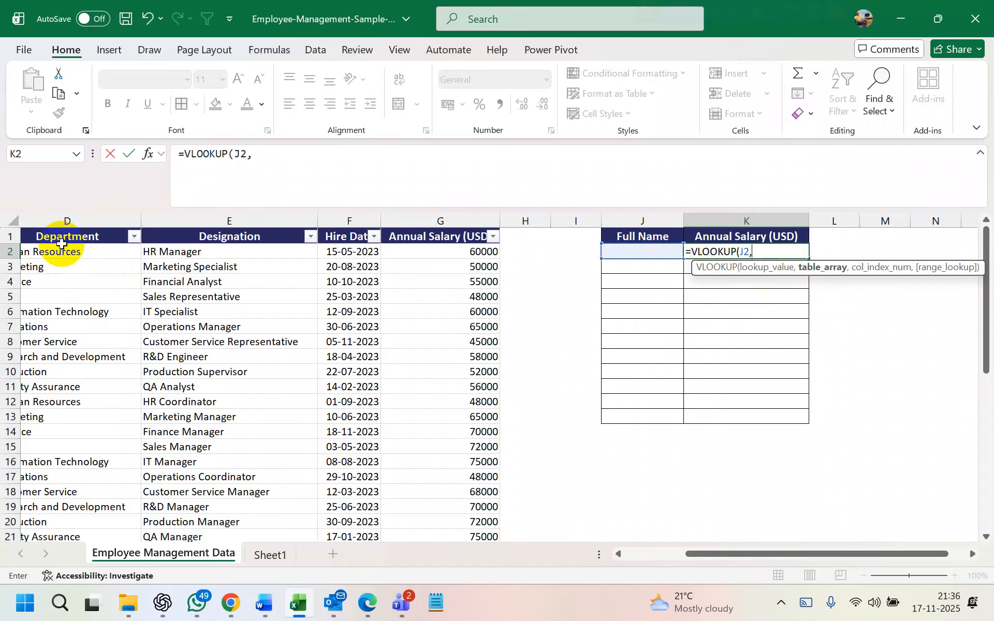
scroll(65, 252, "left", 3)
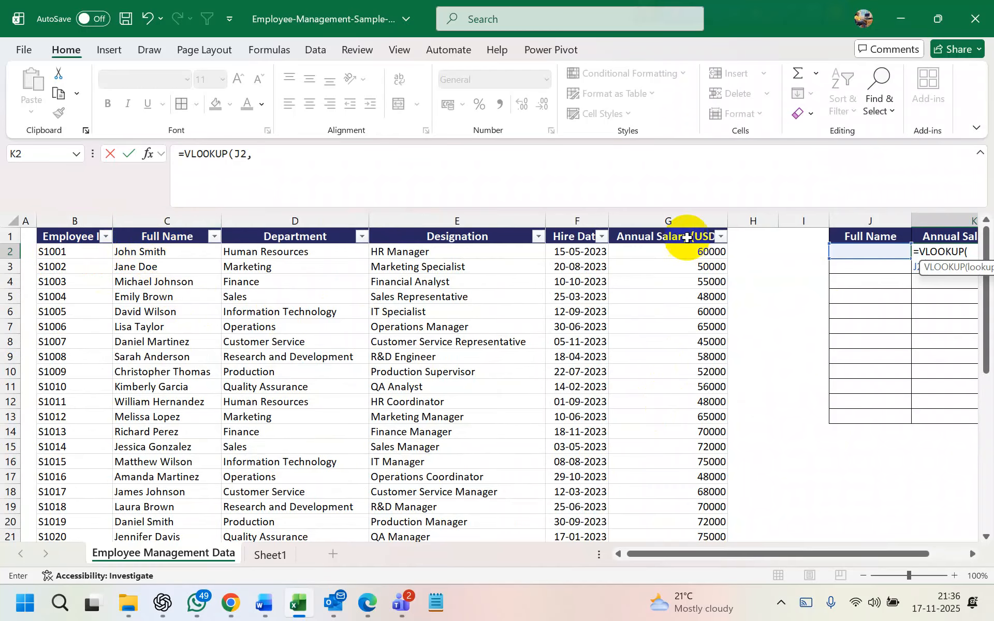
Set C2:G41 as the VLOOKUP table array in K2, followed by a comma
left_click_drag(158, 254, 661, 513)
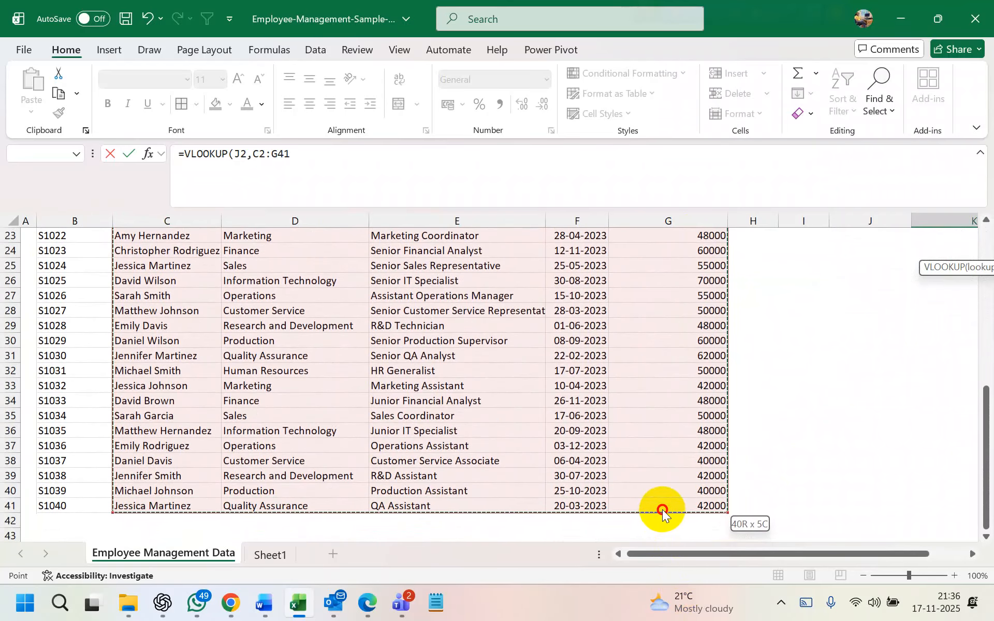
scroll(679, 340, "up", 7)
scroll(694, 311, "right", 2)
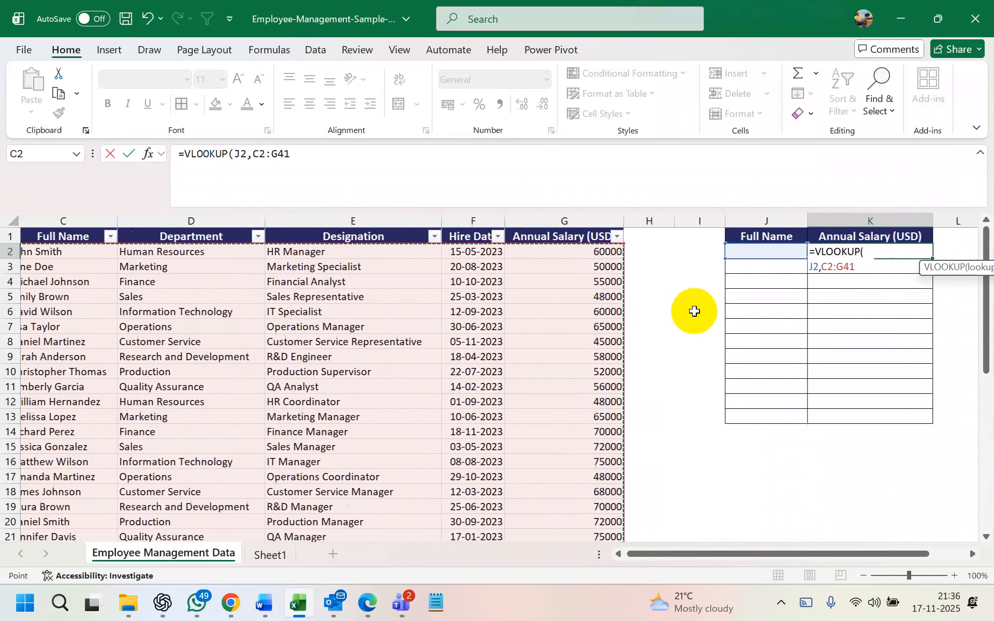
scroll(710, 281, "left", 1)
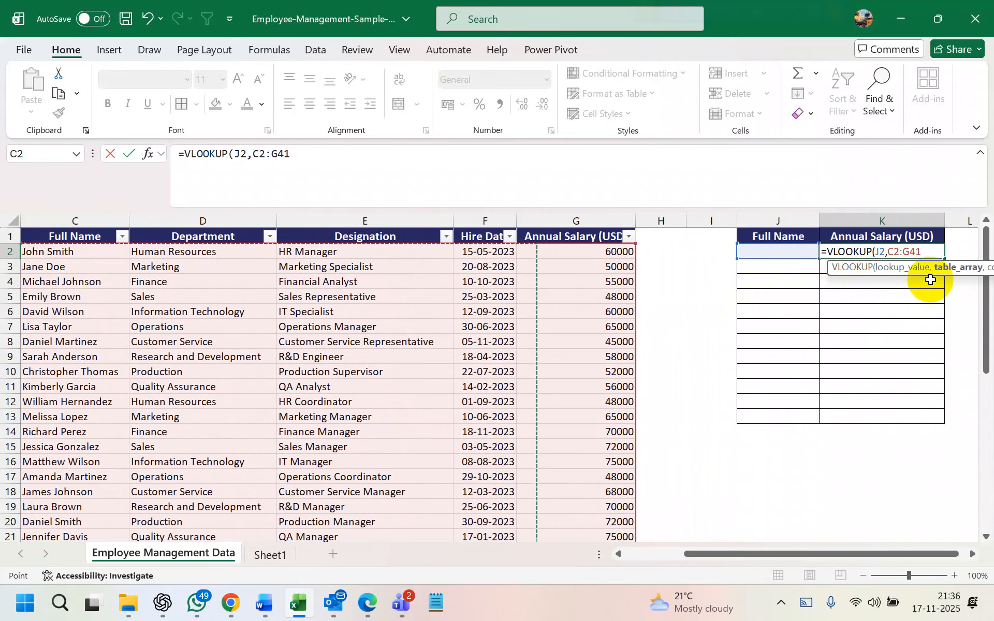
type(",")
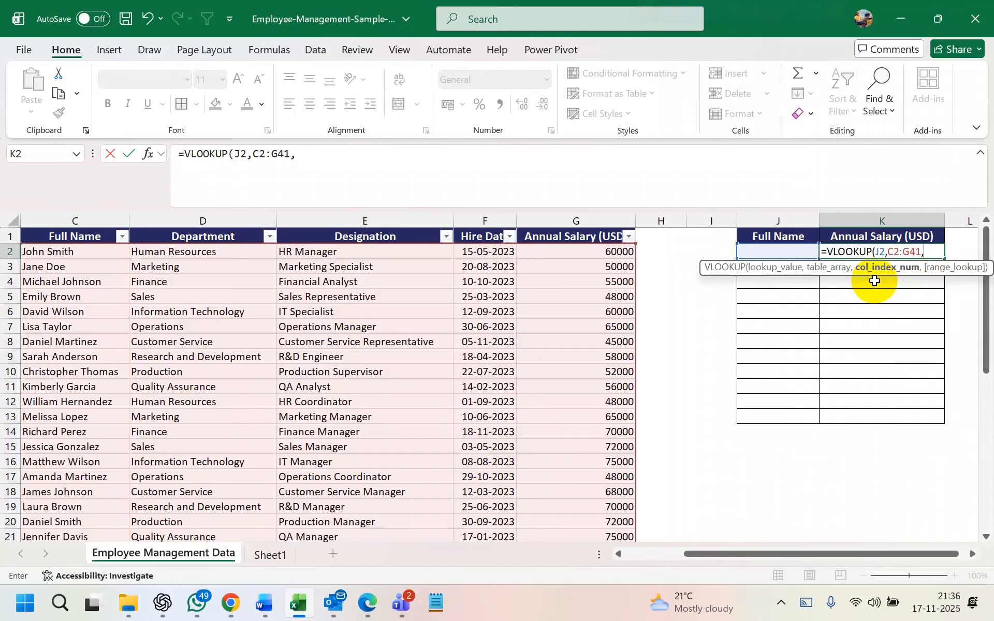
scroll(336, 328, "left", 4)
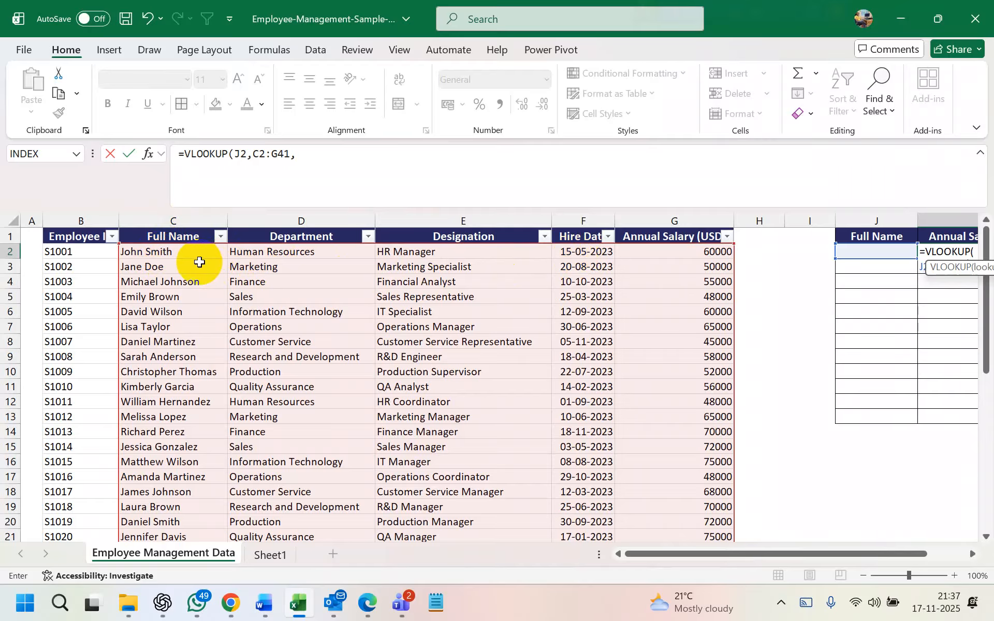
scroll(200, 262, "right", 1)
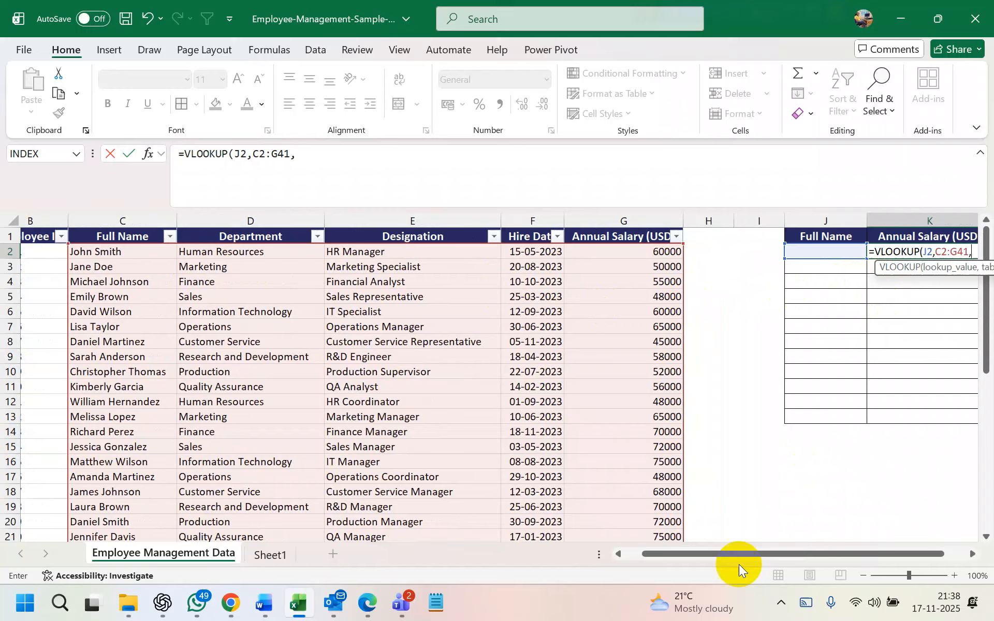
left_click_drag(736, 556, 759, 554)
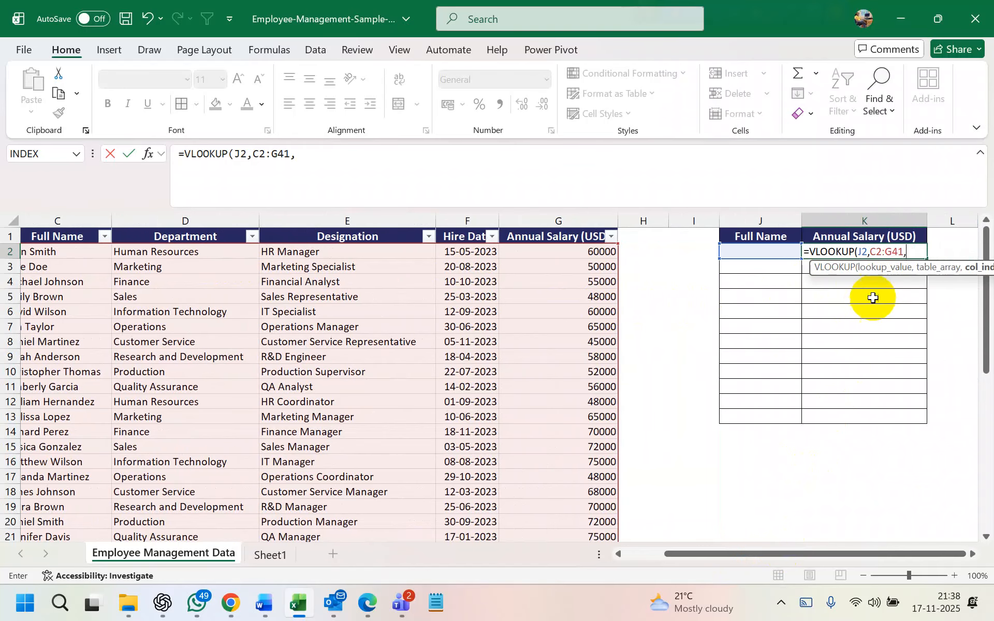
scroll(282, 324, "left", 3)
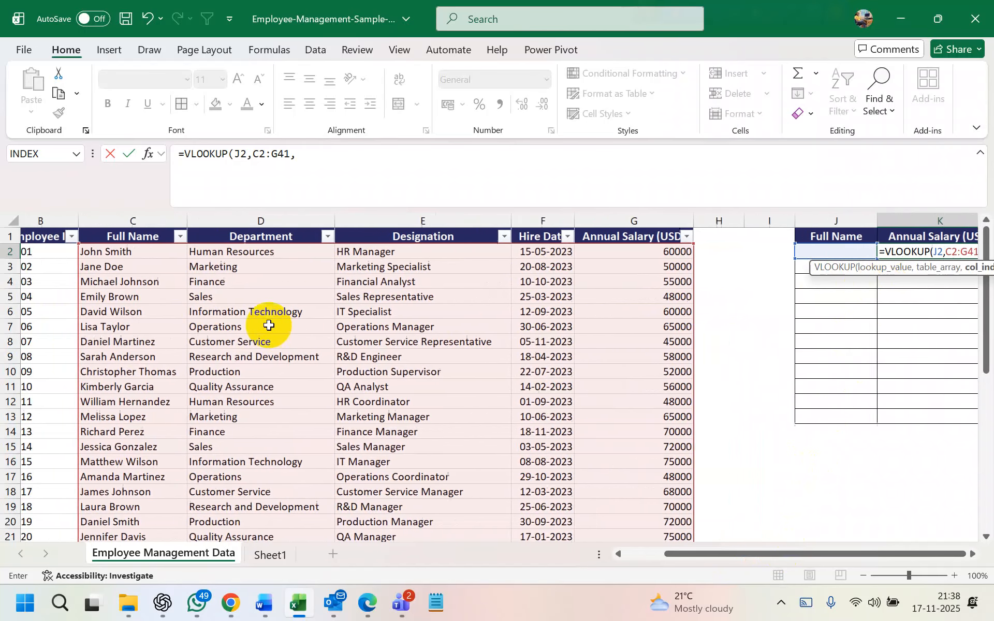
scroll(177, 288, "right", 3)
scroll(646, 307, "right", 1)
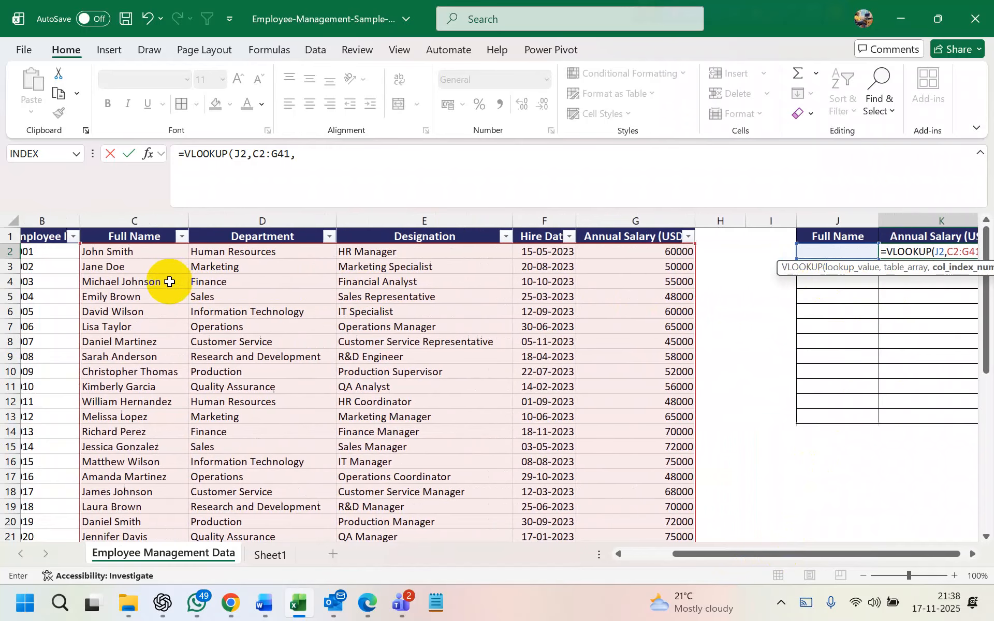
scroll(222, 284, "left", 3)
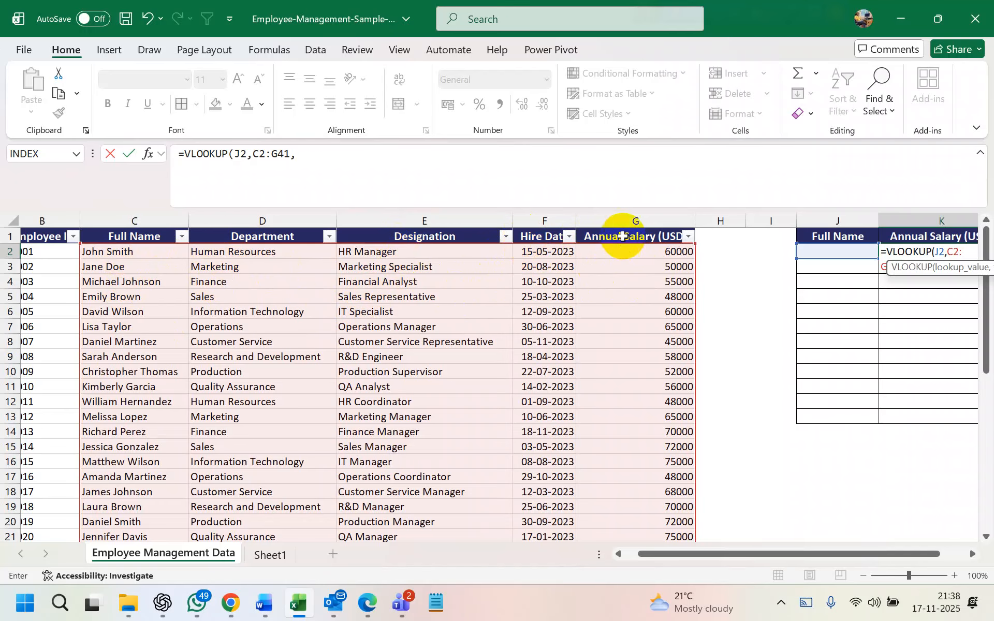
Add column index 5, FALSE and a "Not Found" argument, triggering a too-many-arguments error
left_click(328, 156)
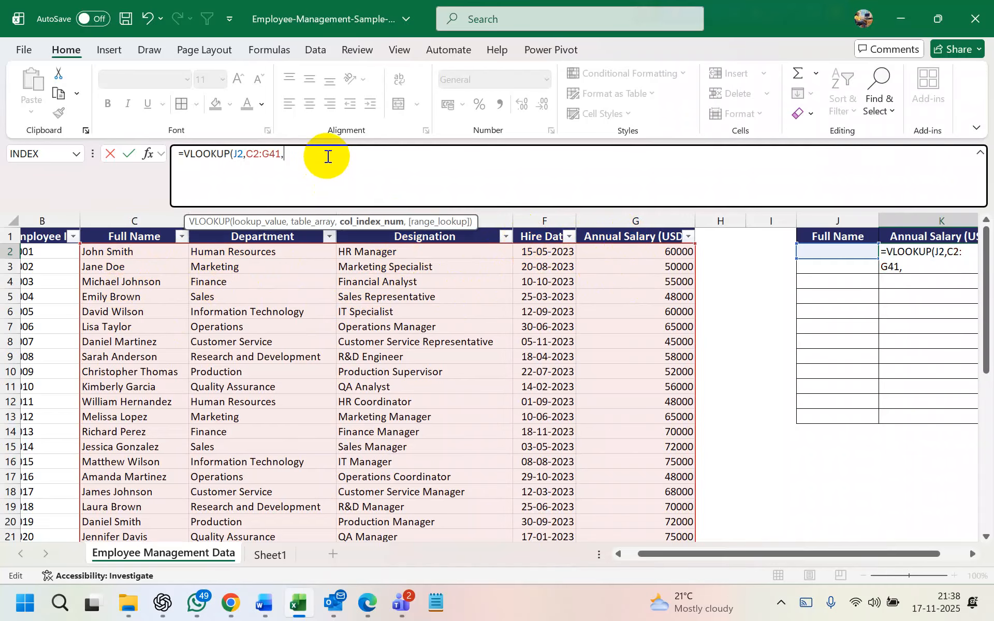
type("5")
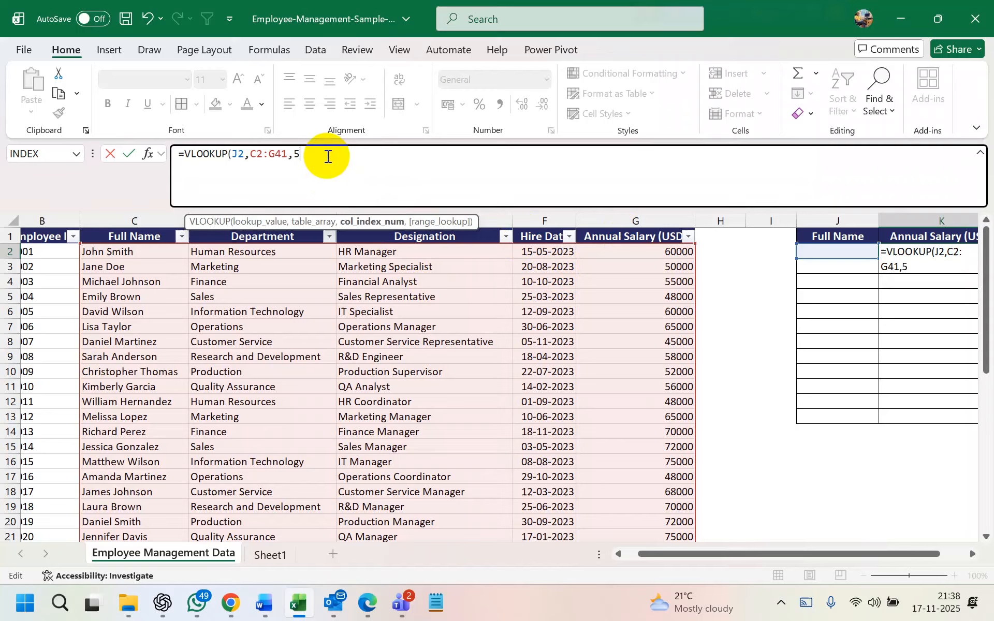
type(",")
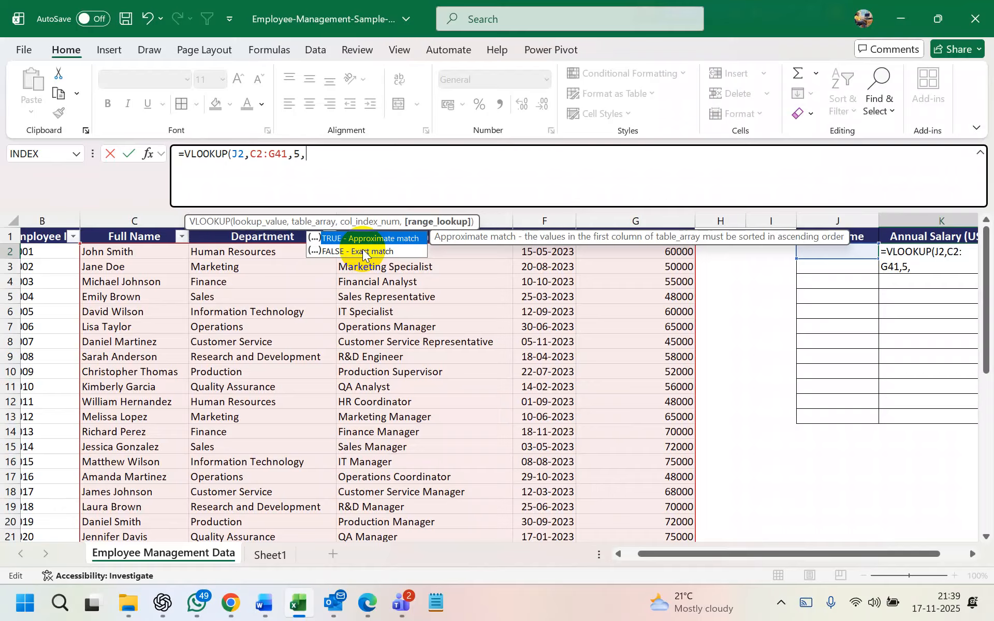
left_click(362, 254)
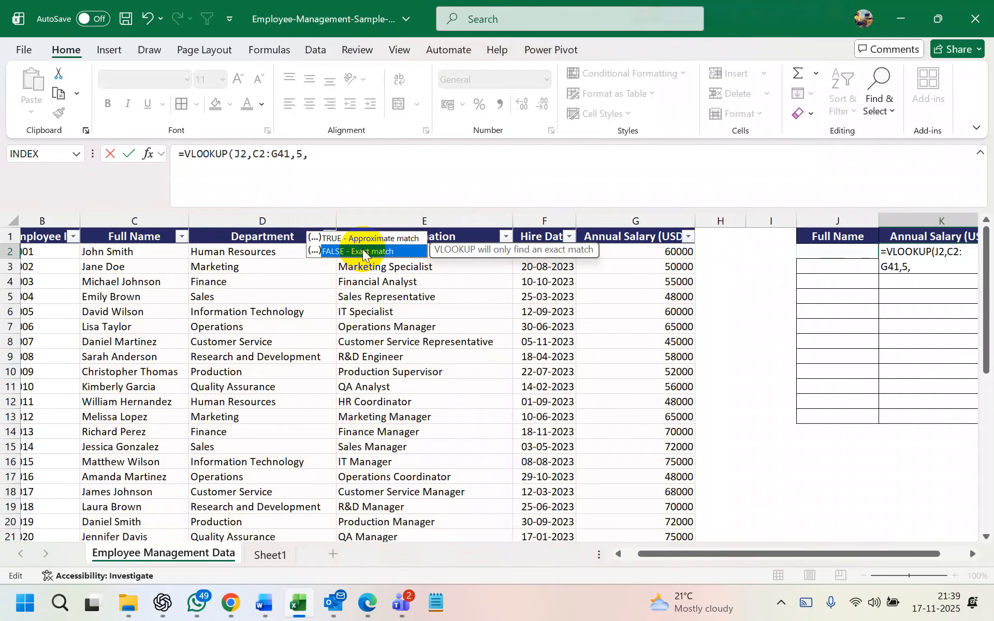
double_click(362, 253)
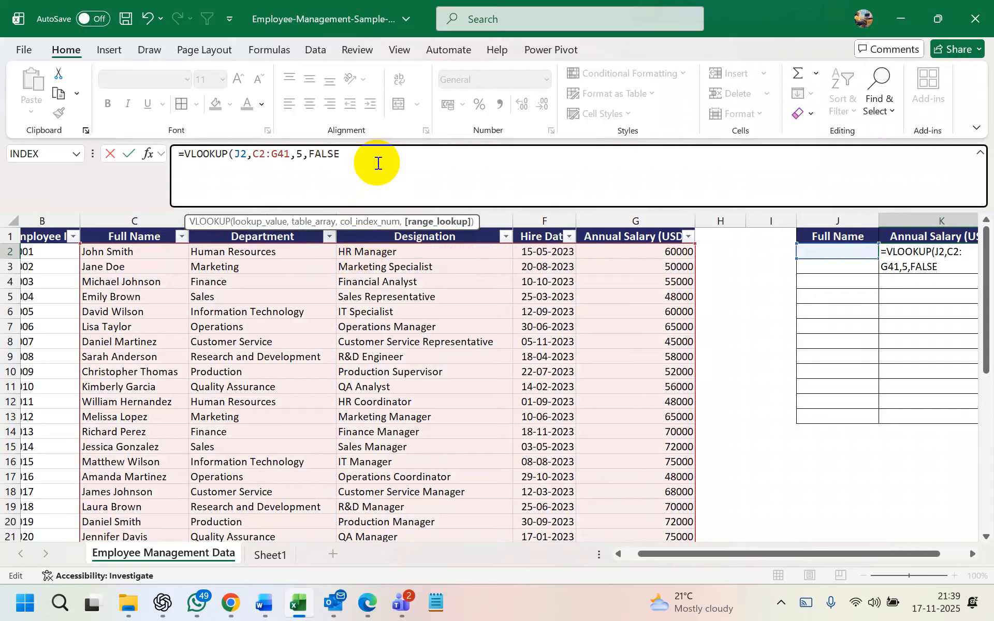
type(",")
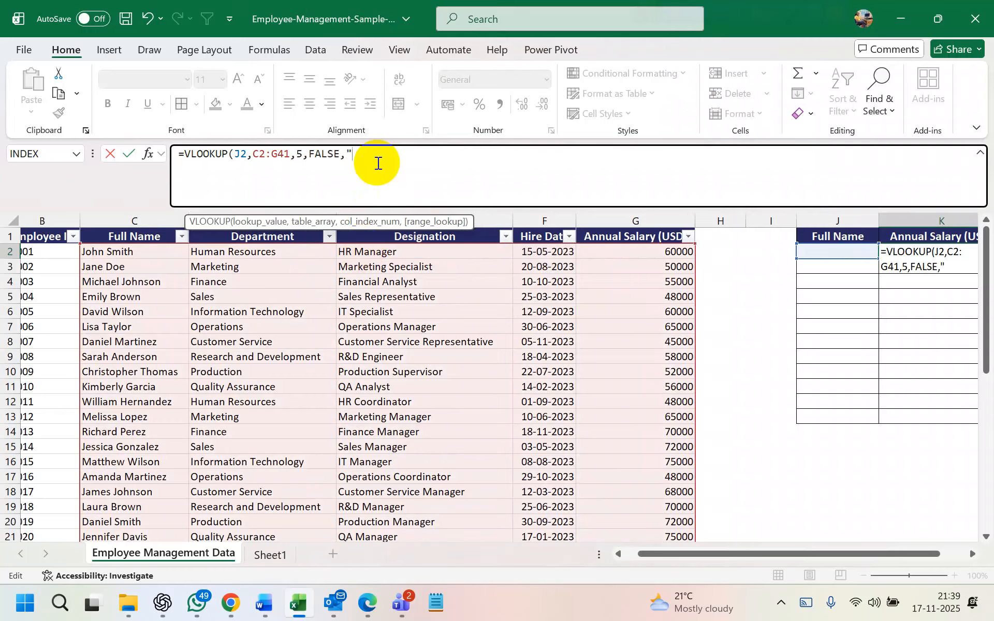
type("\"Not Found")
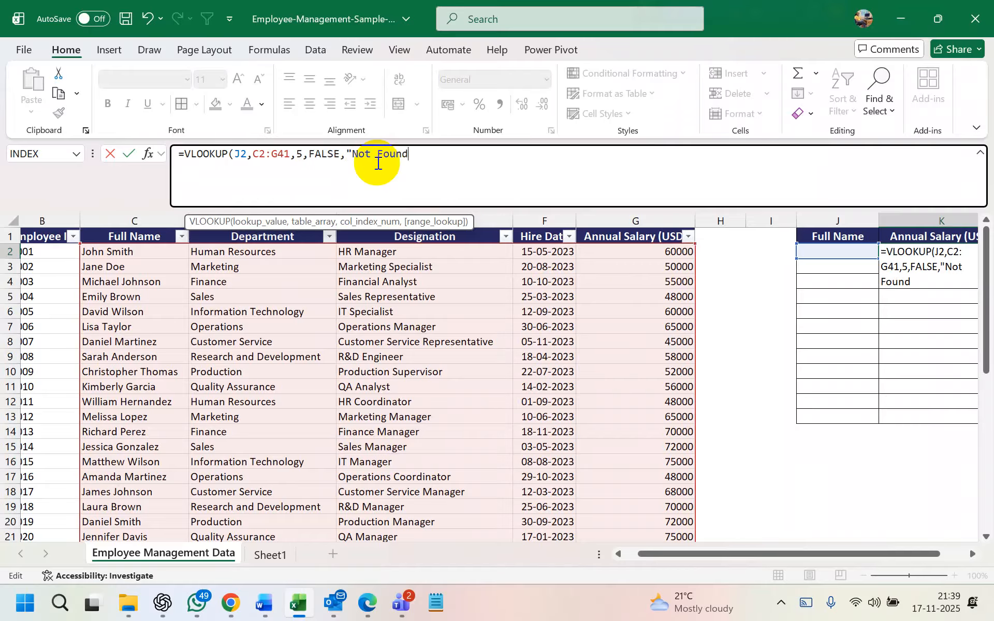
type("\"")
key("Return")
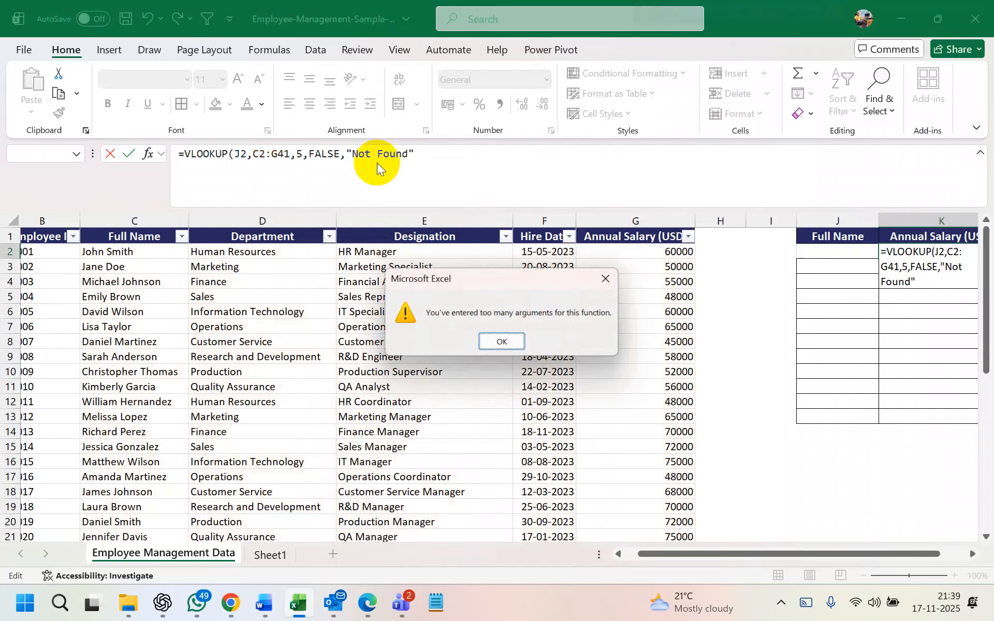
left_click(503, 344)
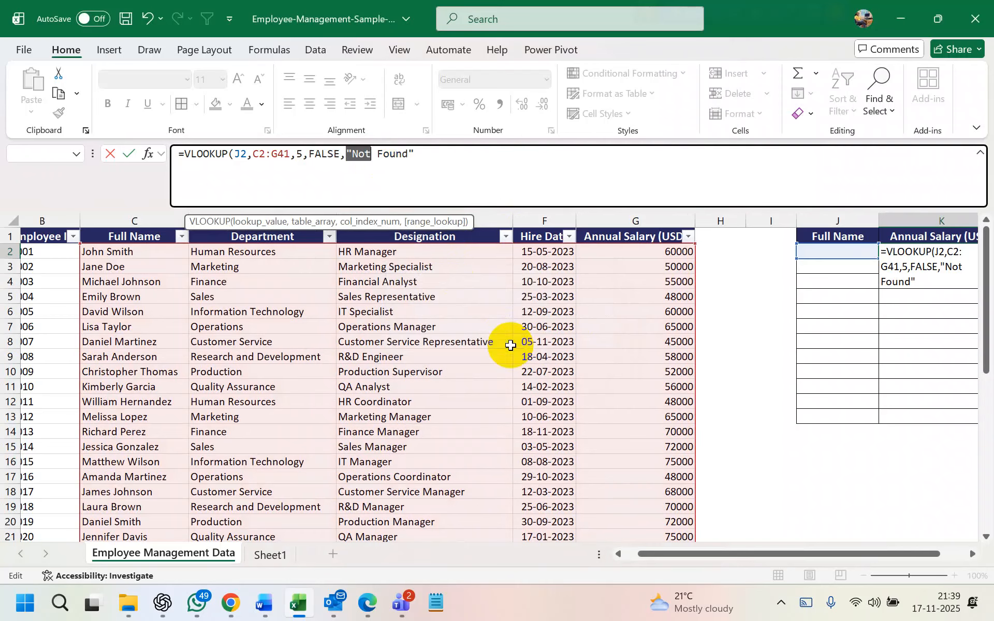
Remove the extra argument and commit =VLOOKUP(J2,C2:G41,5,FALSE) in K2
left_click(419, 155)
key("BackSpace")
key("BackSpace")
key("BackSpace")
key("BackSpace")
key("BackSpace")
key("BackSpace")
key("BackSpace")
key("BackSpace")
key("BackSpace")
key("BackSpace")
key("BackSpace")
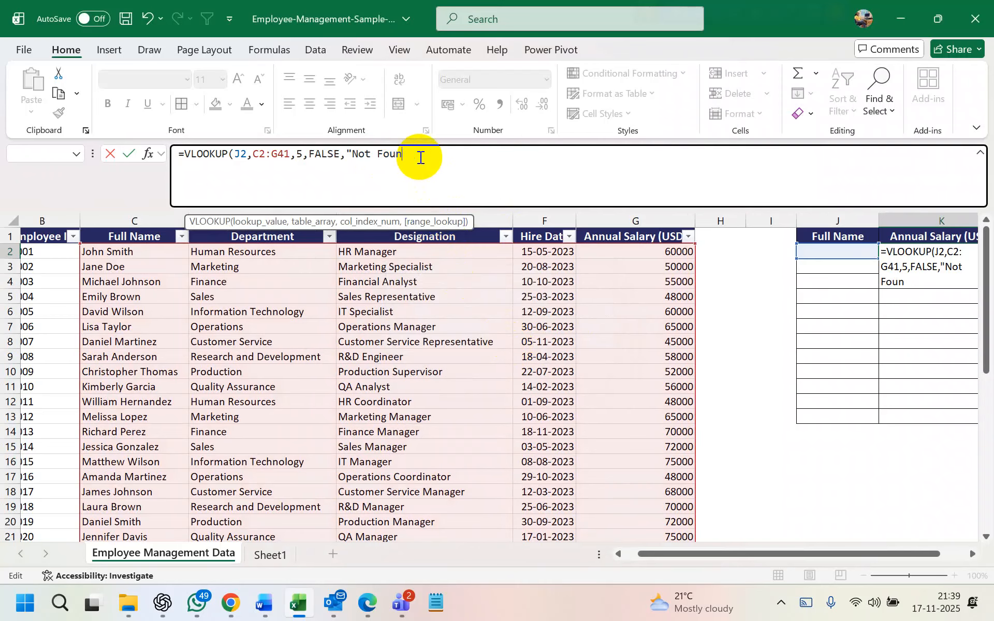
key("BackSpace")
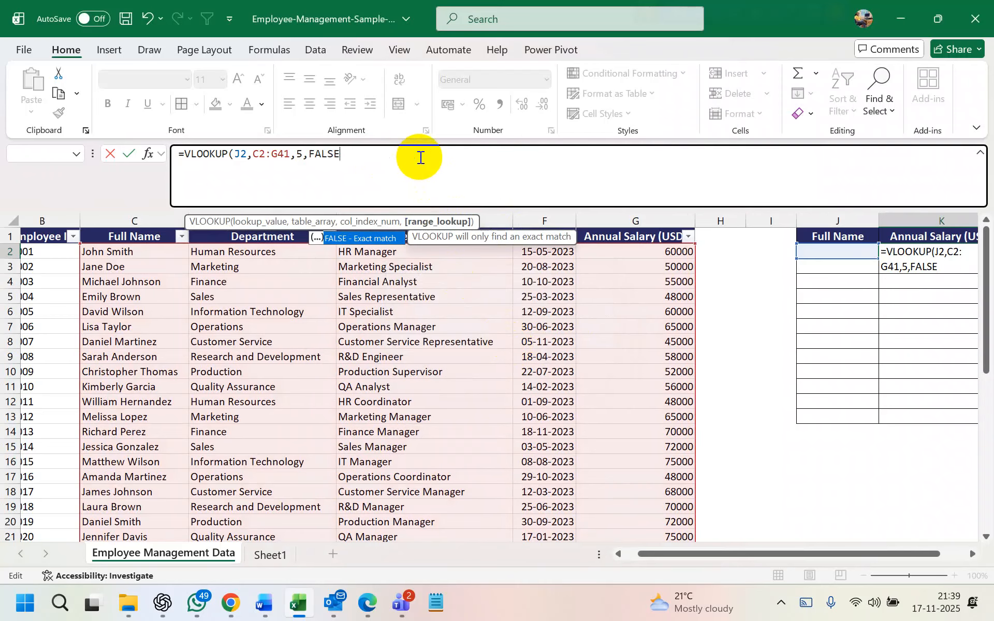
type(")")
key("Return")
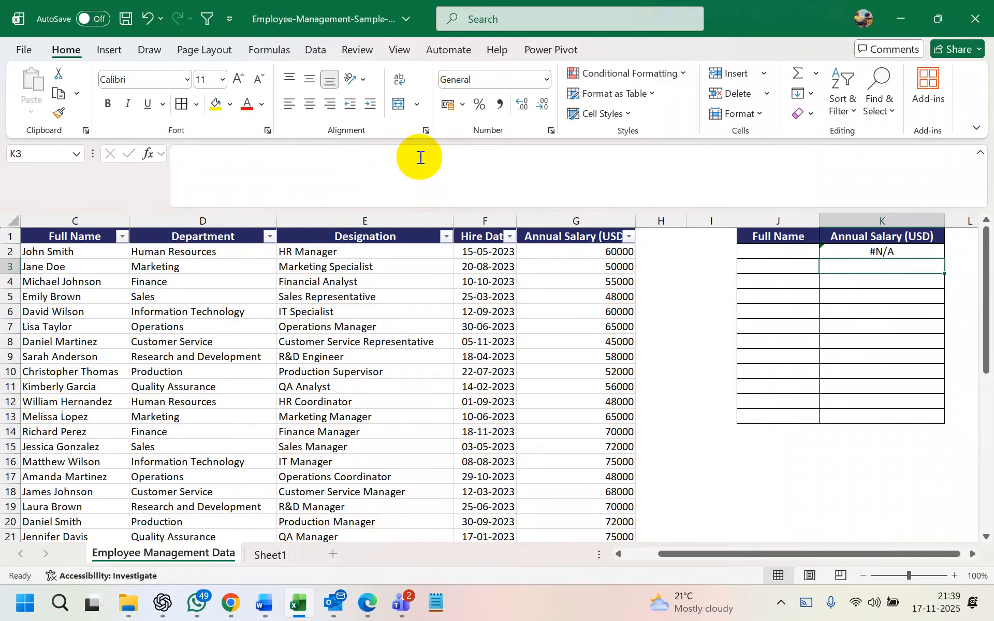
Copy the row-14 employee's full name from C14 into J2 so K2 returns salary 70000
left_click(759, 250)
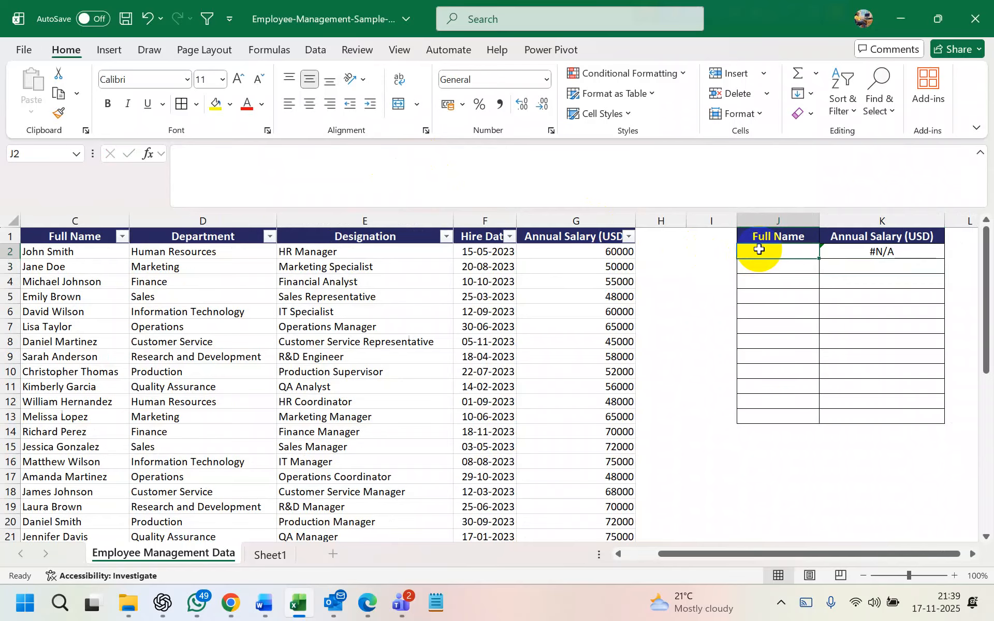
scroll(610, 289, "left", 3)
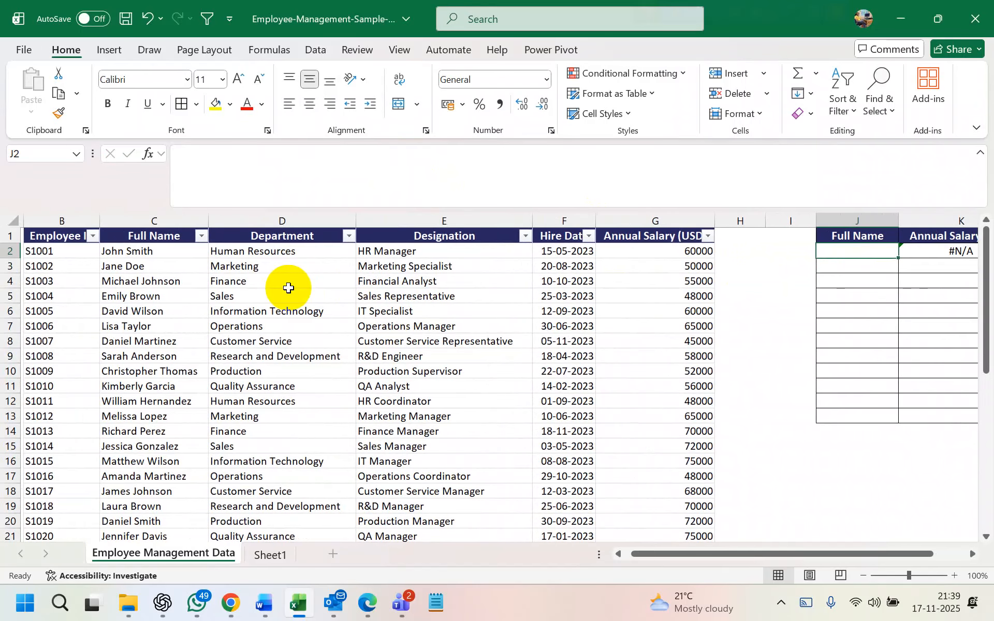
scroll(759, 304, "right", 3)
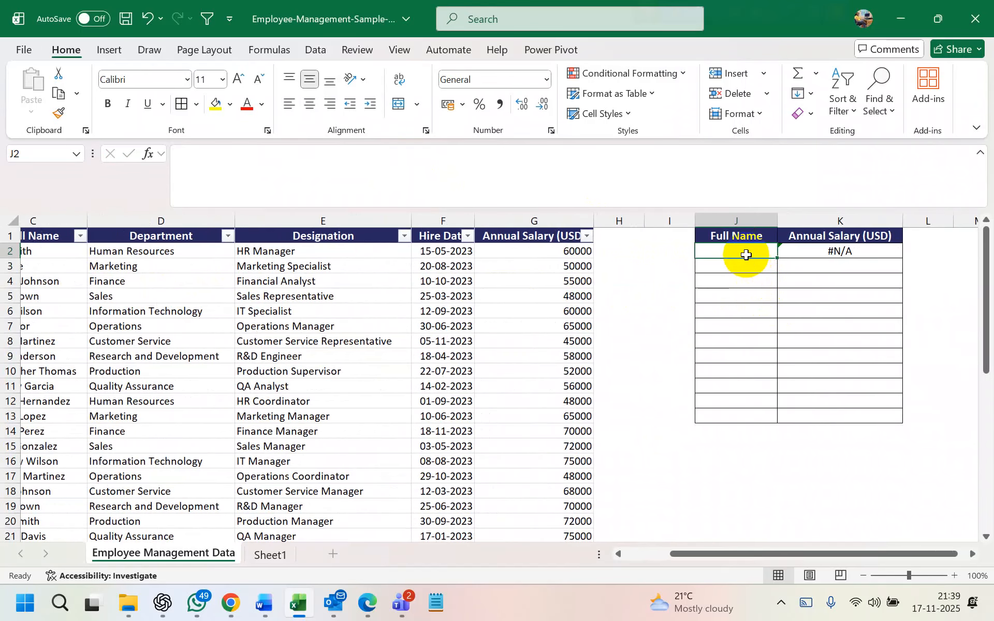
scroll(630, 259, "left", 3)
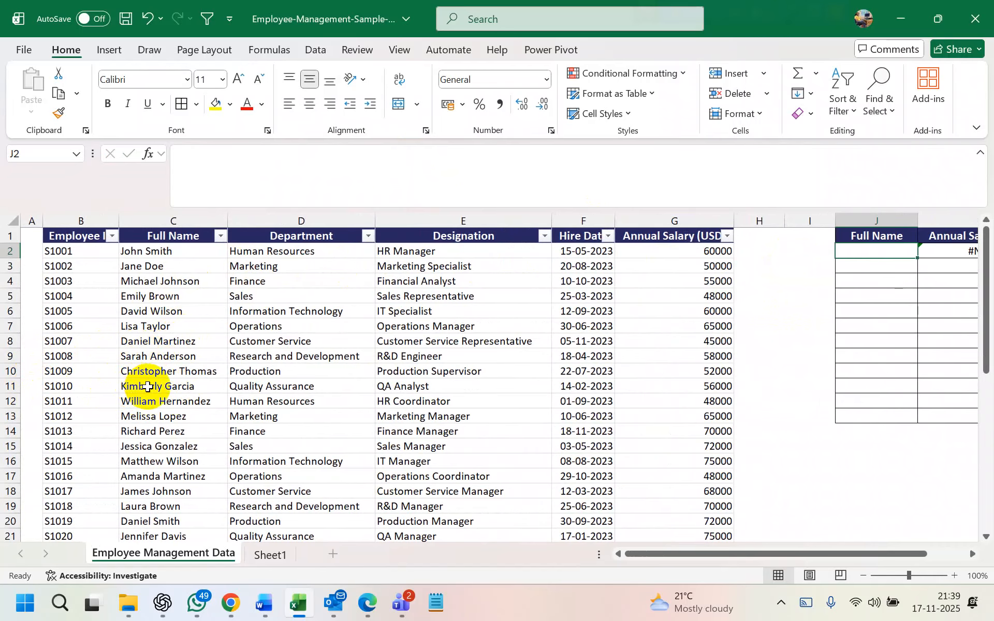
left_click(11, 431)
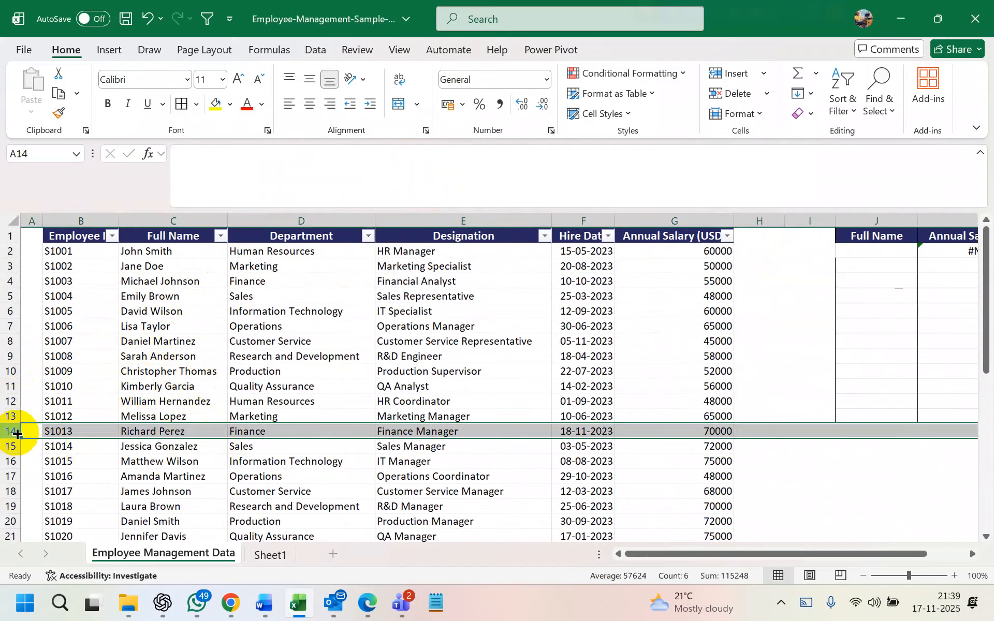
left_click(157, 434)
key("ctrl+c")
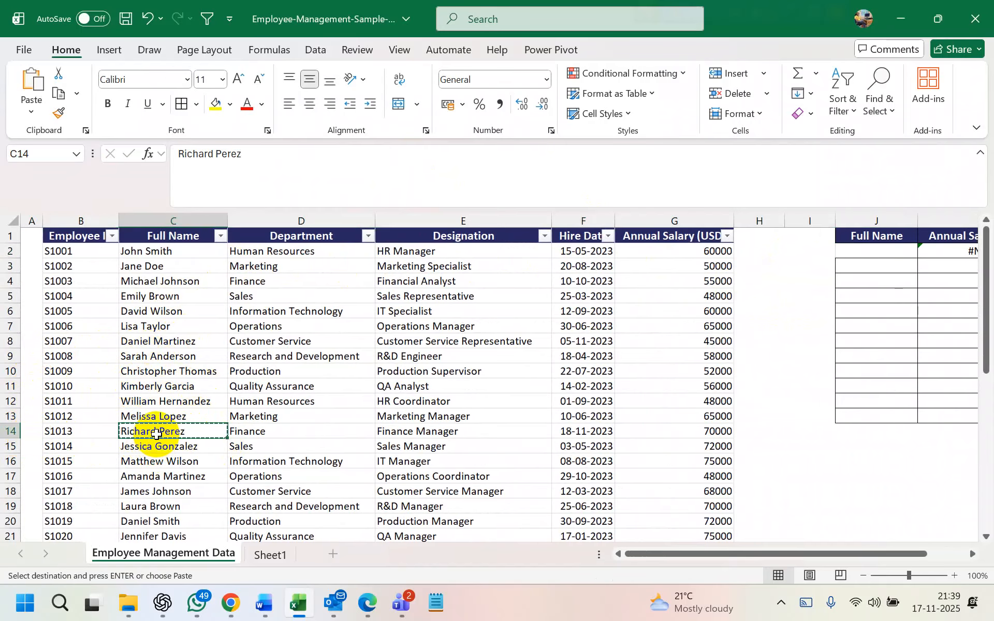
scroll(604, 317, "right", 2)
left_click(743, 254)
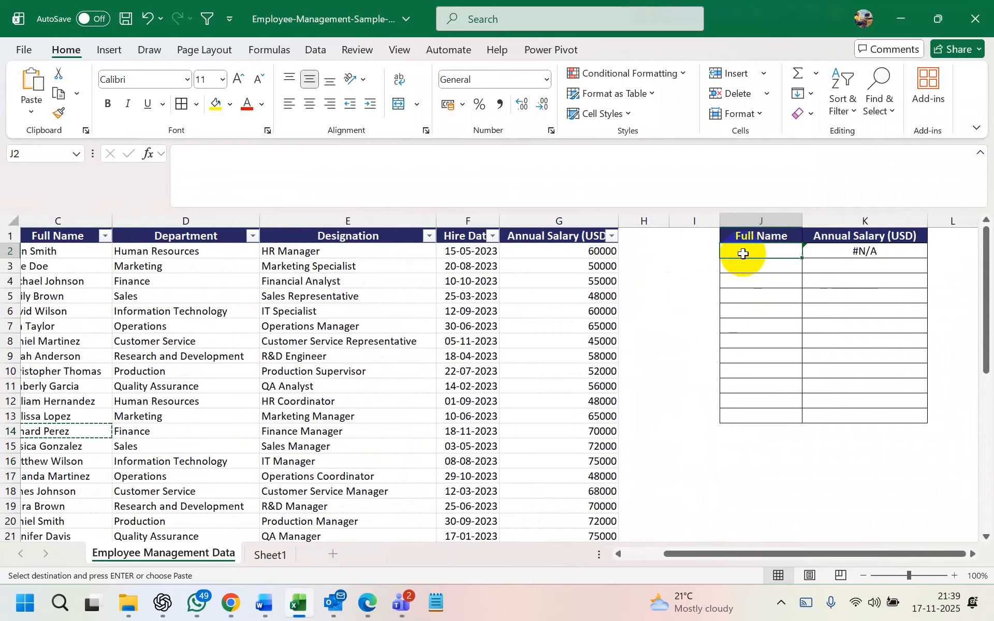
key("ctrl+v")
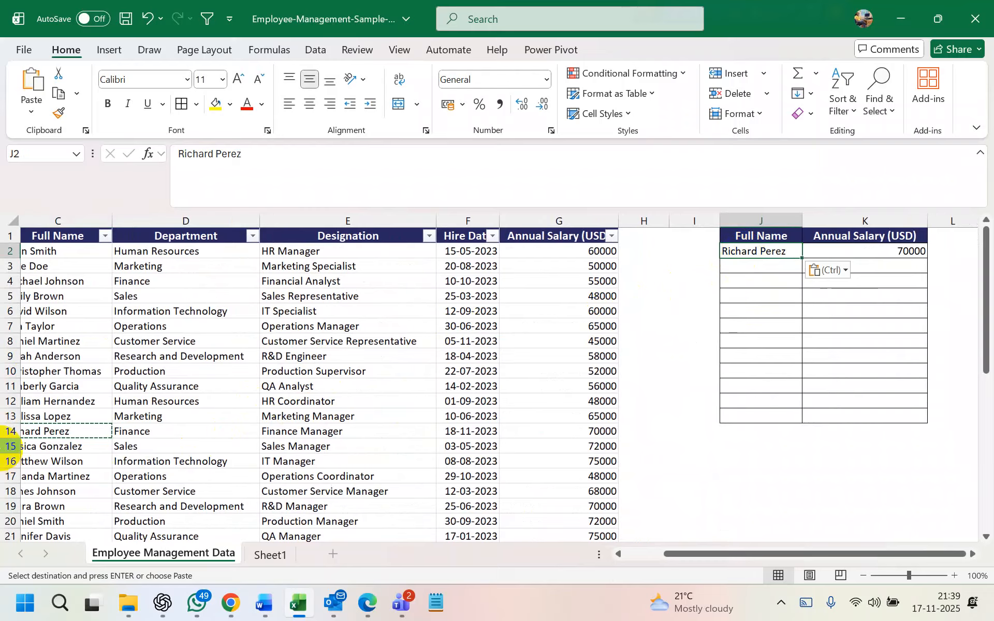
left_click(8, 432)
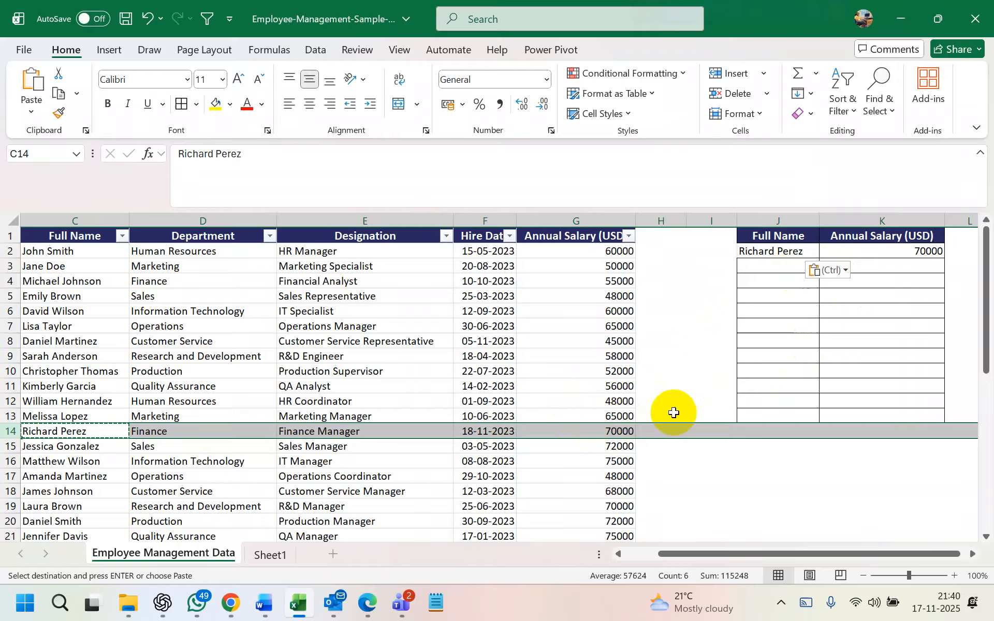
Replace FALSE with TRUE in K2's VLOOKUP, changing the result from 70000 to 42000
left_click(868, 252)
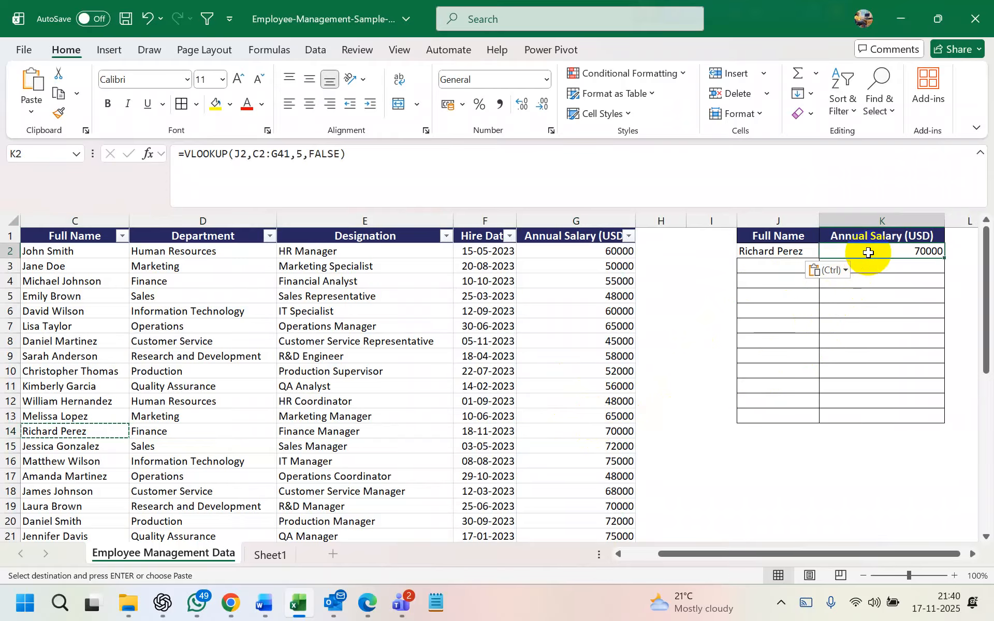
left_click(340, 155)
key("BackSpace")
key("BackSpace")
key("BackSpace")
key("BackSpace")
key("BackSpace")
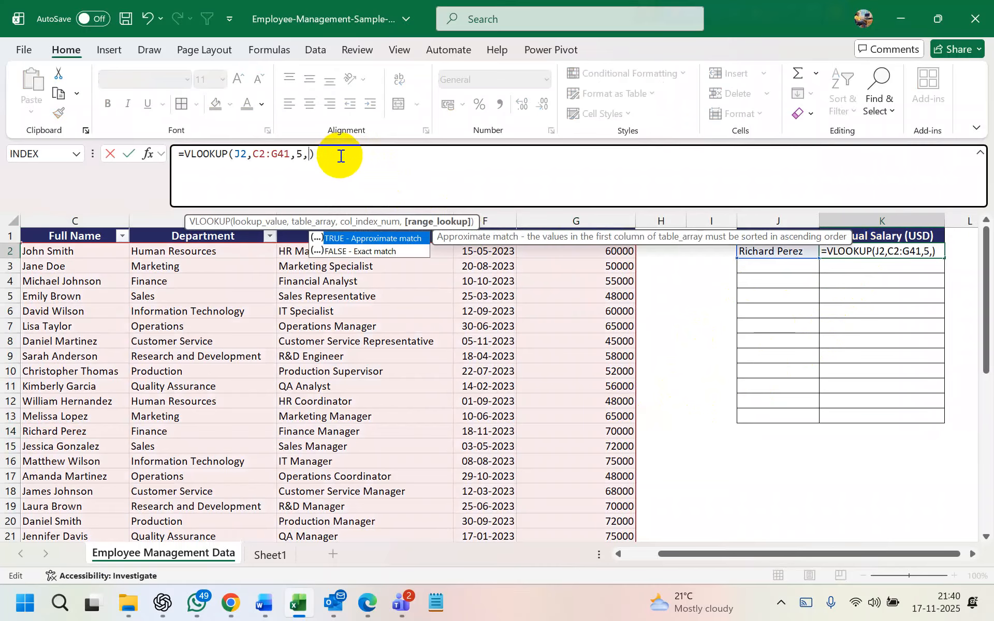
double_click(362, 237)
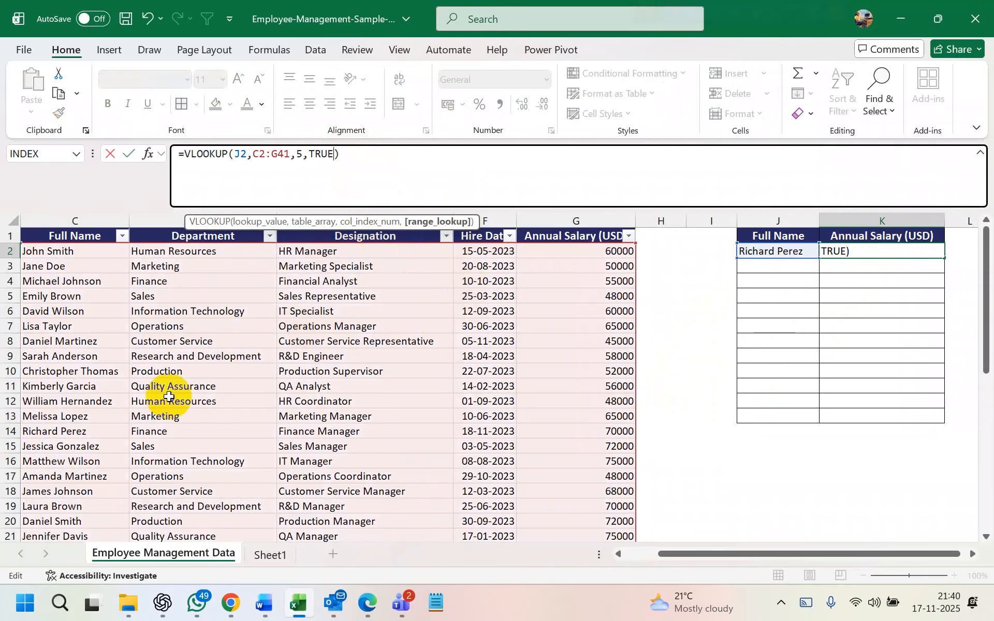
scroll(63, 392, "left", 1)
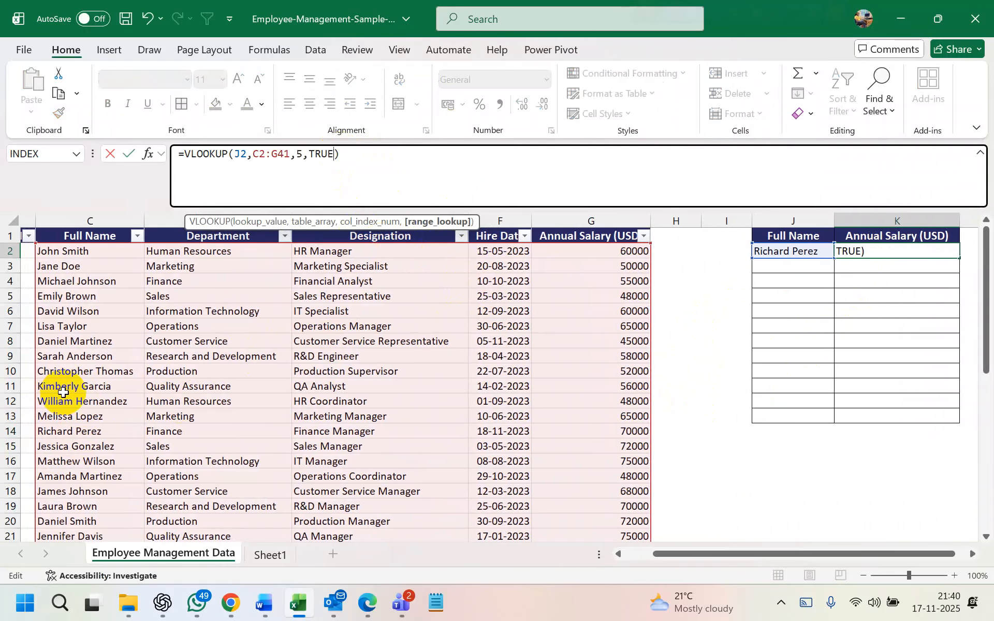
key("Return")
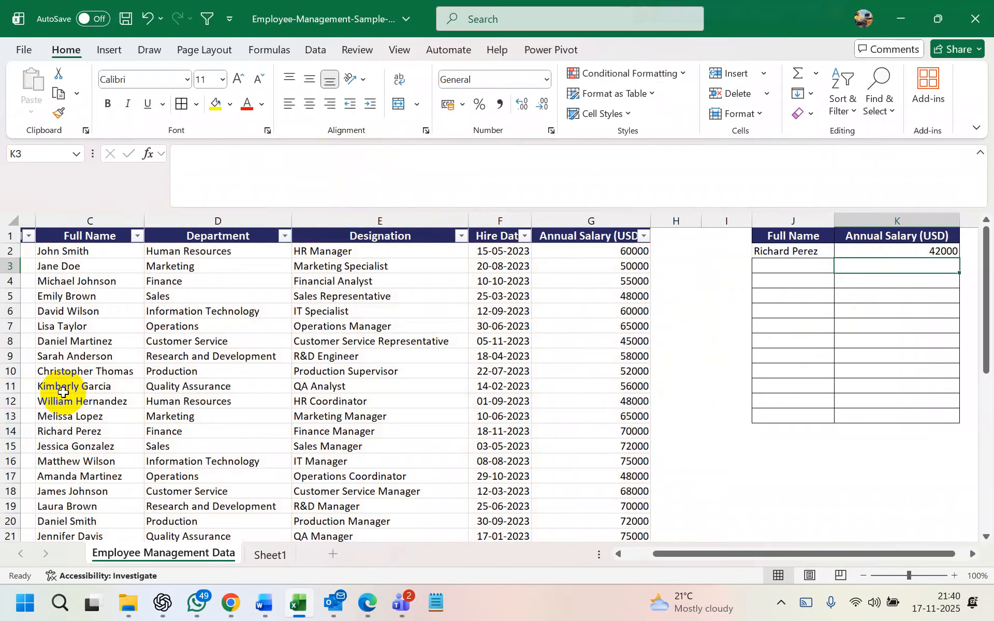
left_click(898, 252)
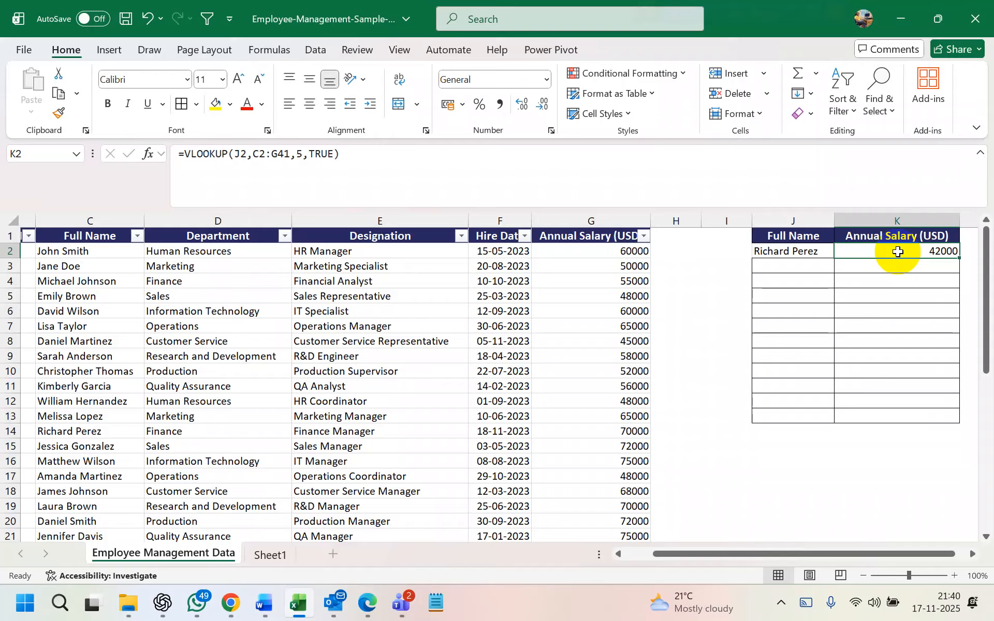
Recheck the name in J2 and re-enter K2's approximate-match formula unchanged
left_click(787, 253)
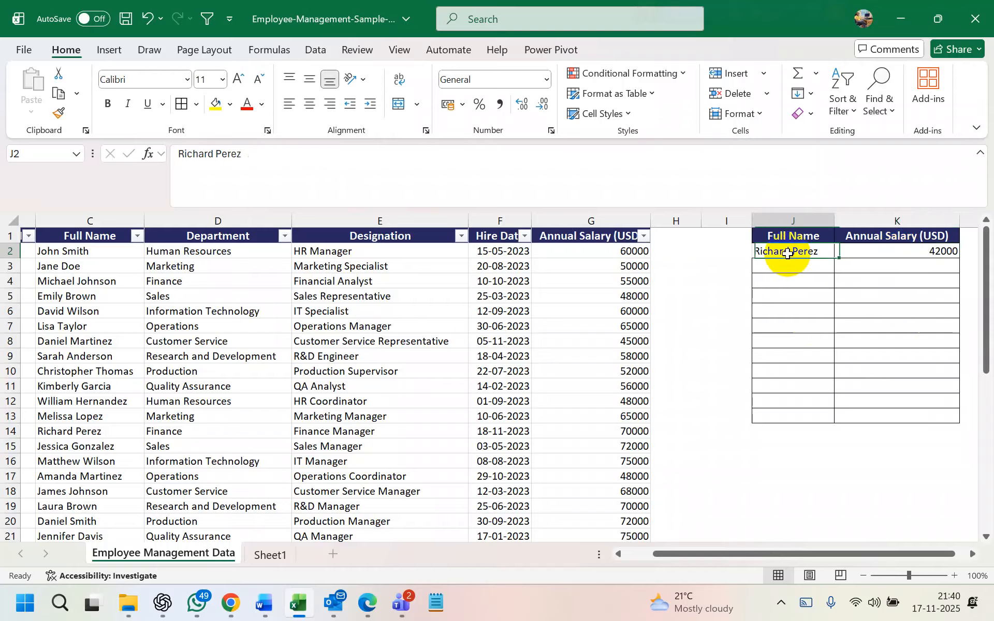
left_click(889, 251)
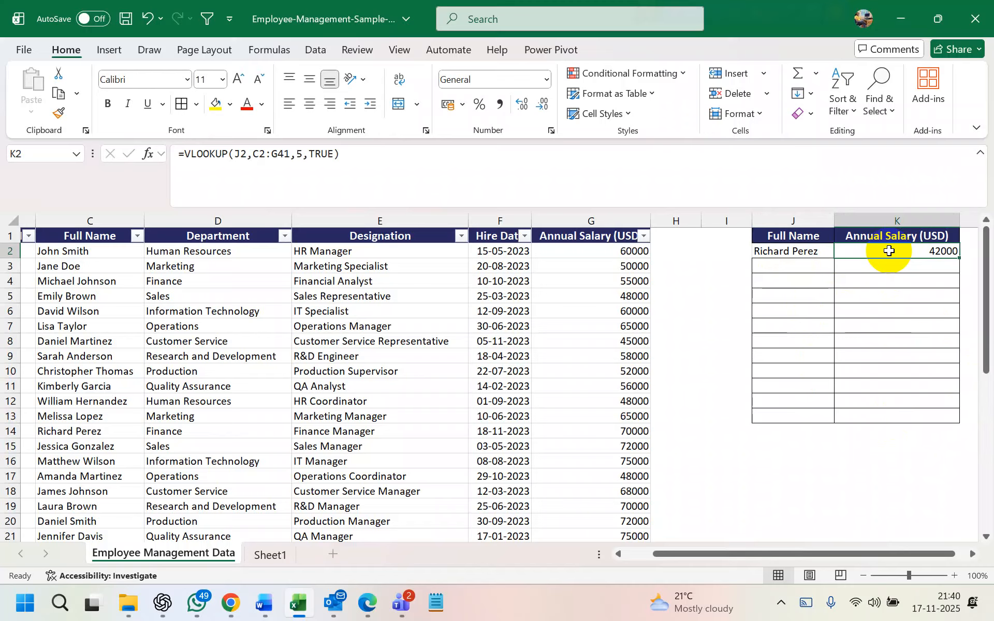
left_click(270, 154)
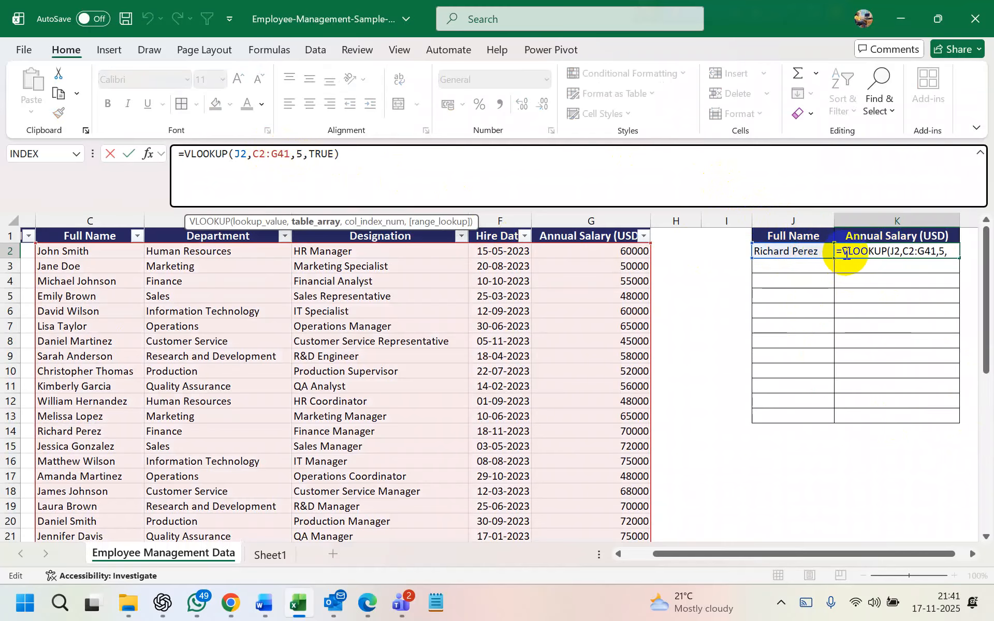
left_click(875, 251)
key("Return")
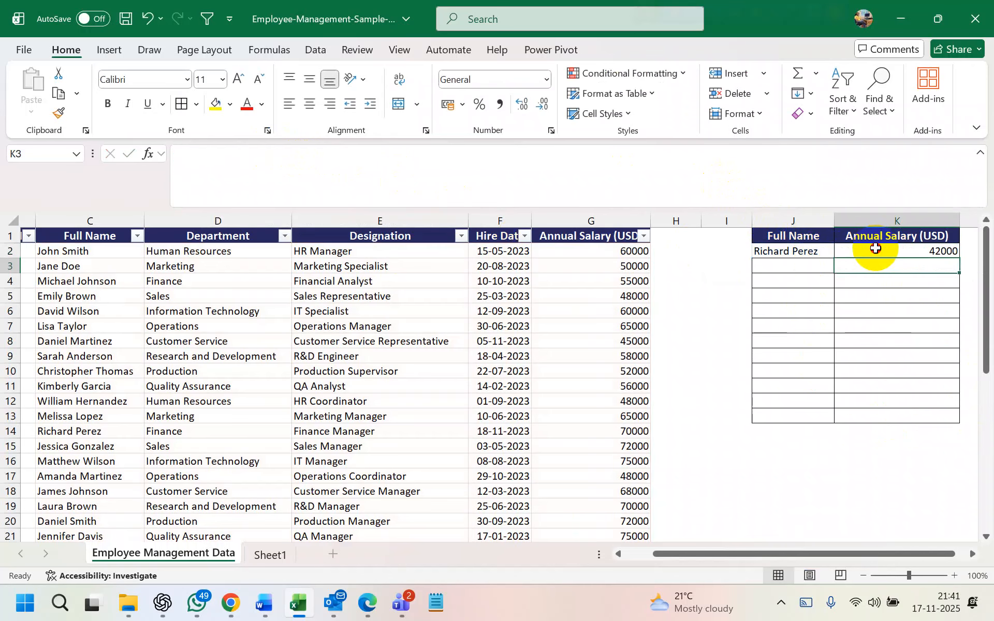
left_click(875, 250)
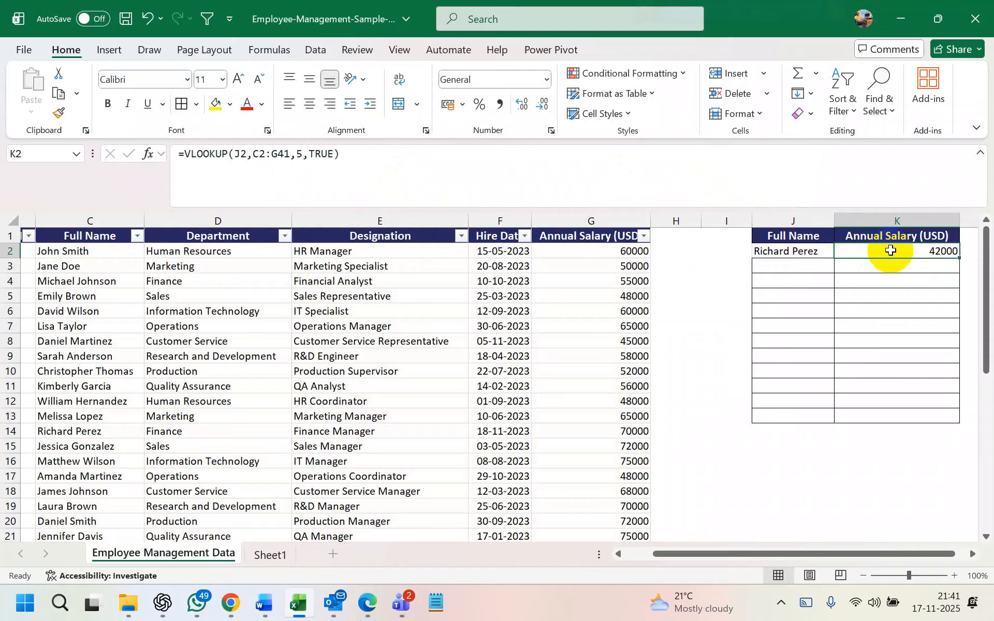
Restore FALSE in K2's VLOOKUP so it returns 70000 again
left_click(337, 156)
key("BackSpace")
key("BackSpace")
key("BackSpace")
key("BackSpace")
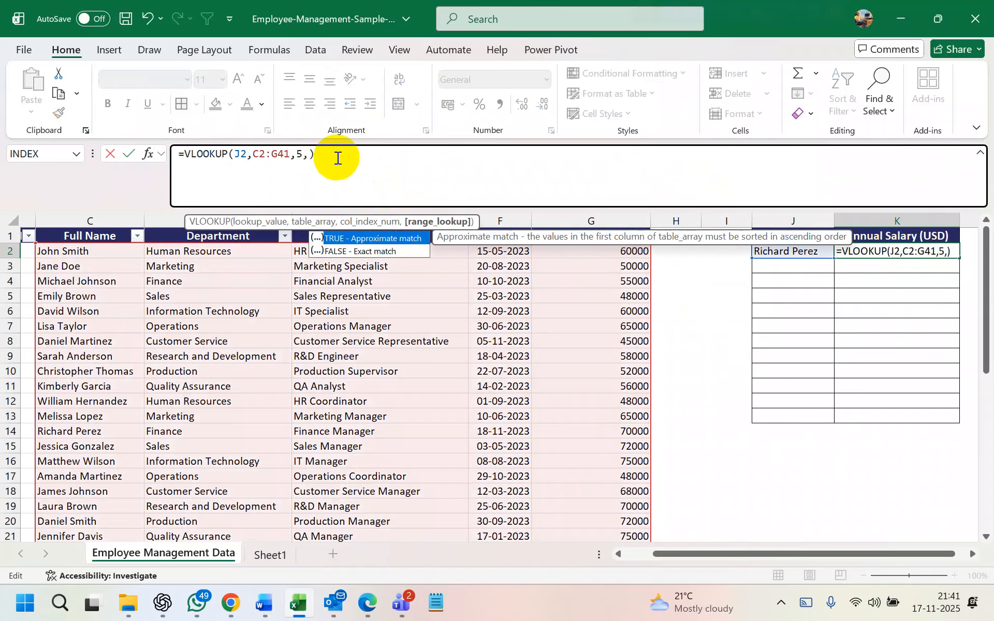
type("false")
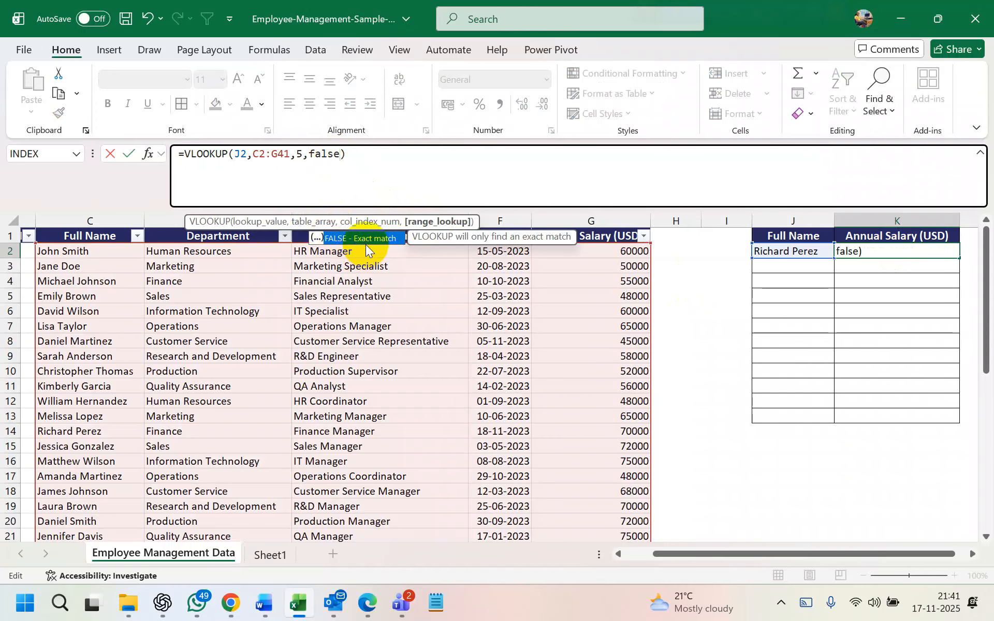
key("Return")
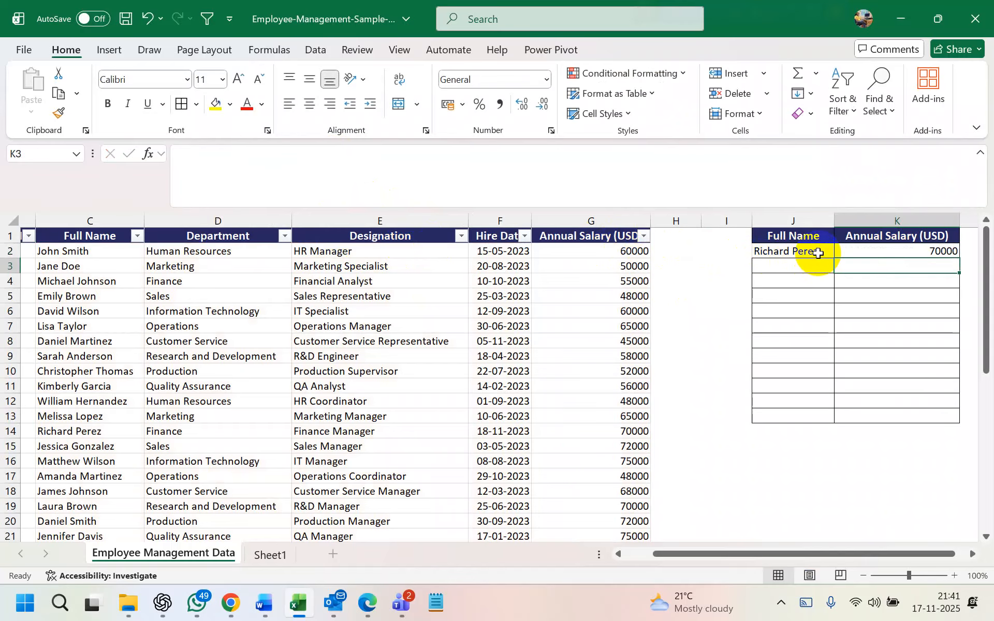
double_click(851, 252)
left_click(867, 251)
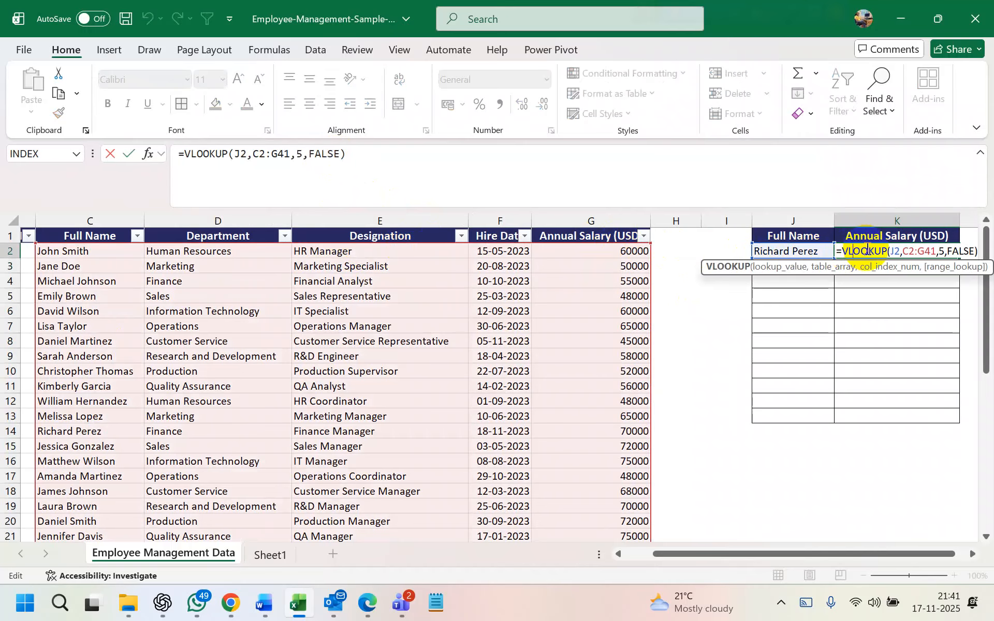
key("Return")
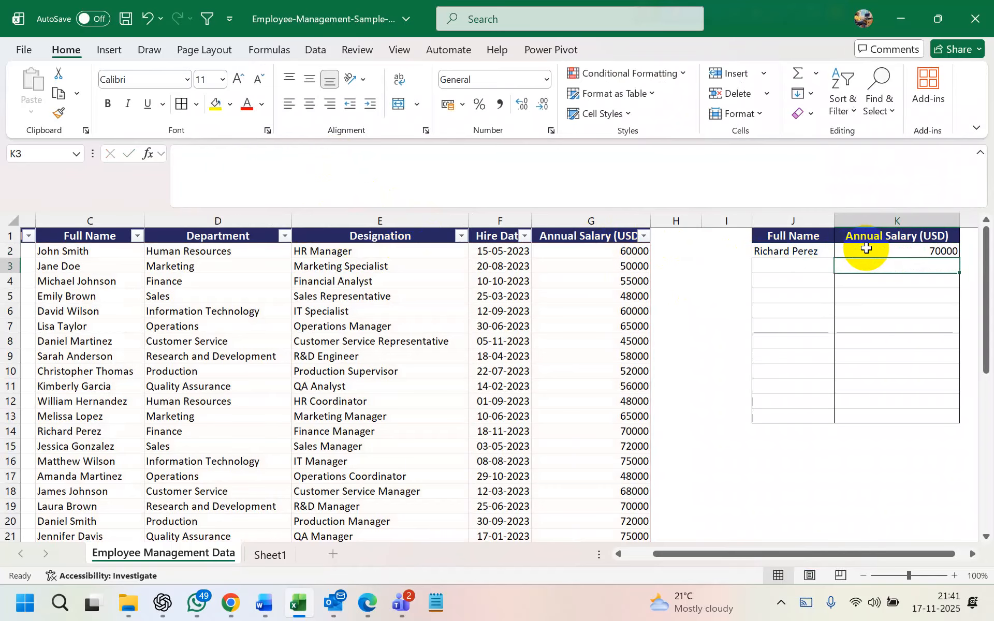
Fill K2's salary formula down to K13, undoing an accidental fill of the name column
left_click(825, 252)
left_click_drag(834, 258, 835, 419)
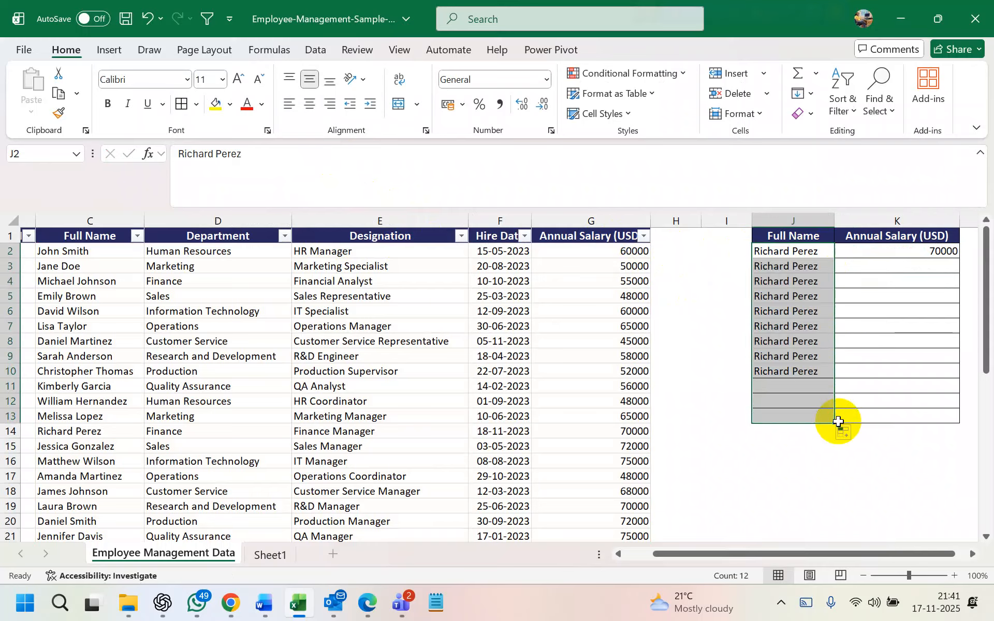
key("ctrl+z")
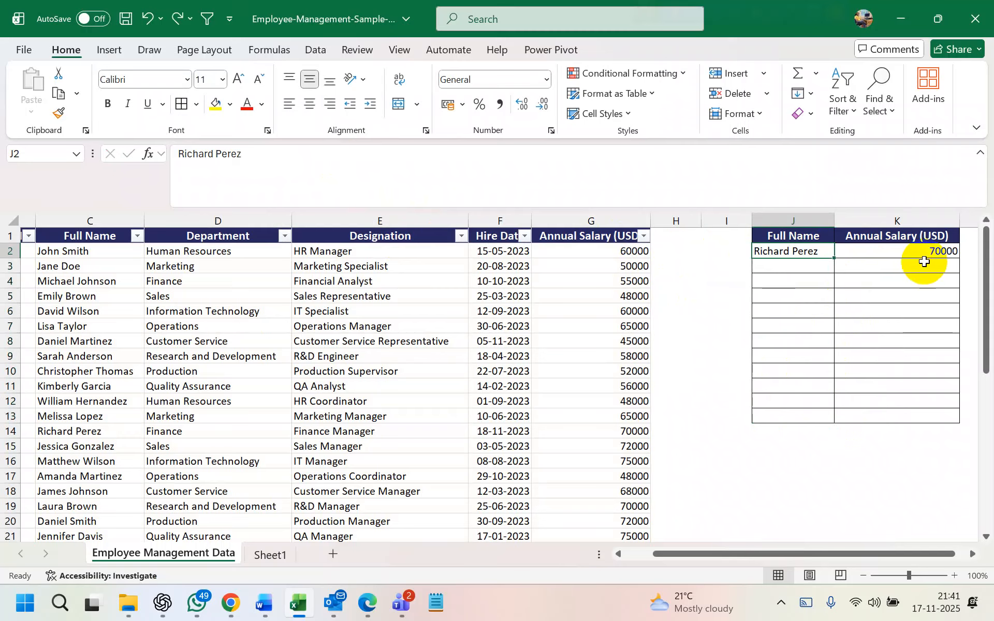
left_click(945, 254)
left_click_drag(959, 258, 958, 417)
left_click(788, 266)
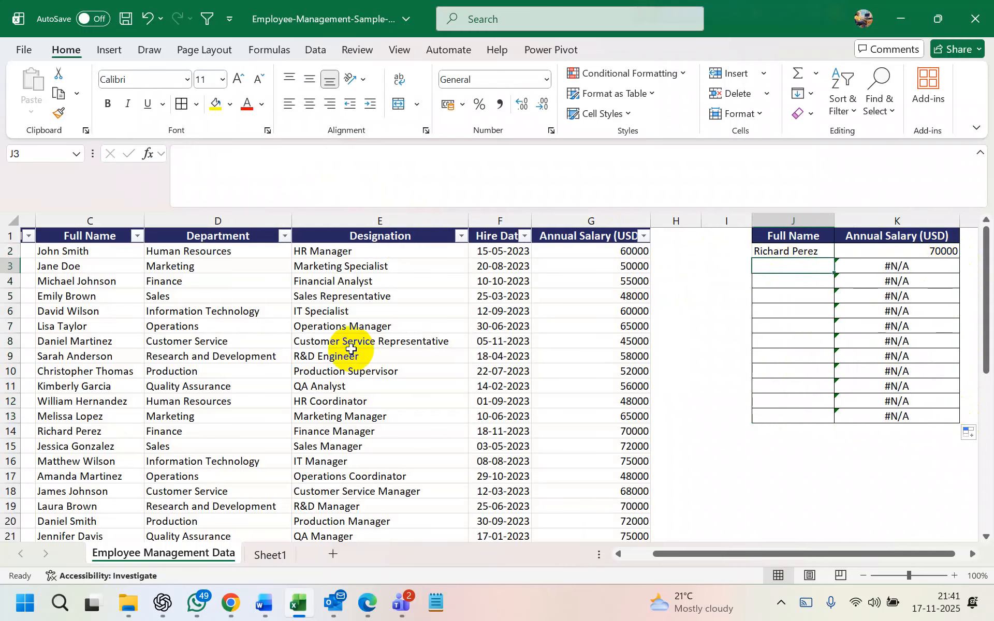
left_click(78, 327)
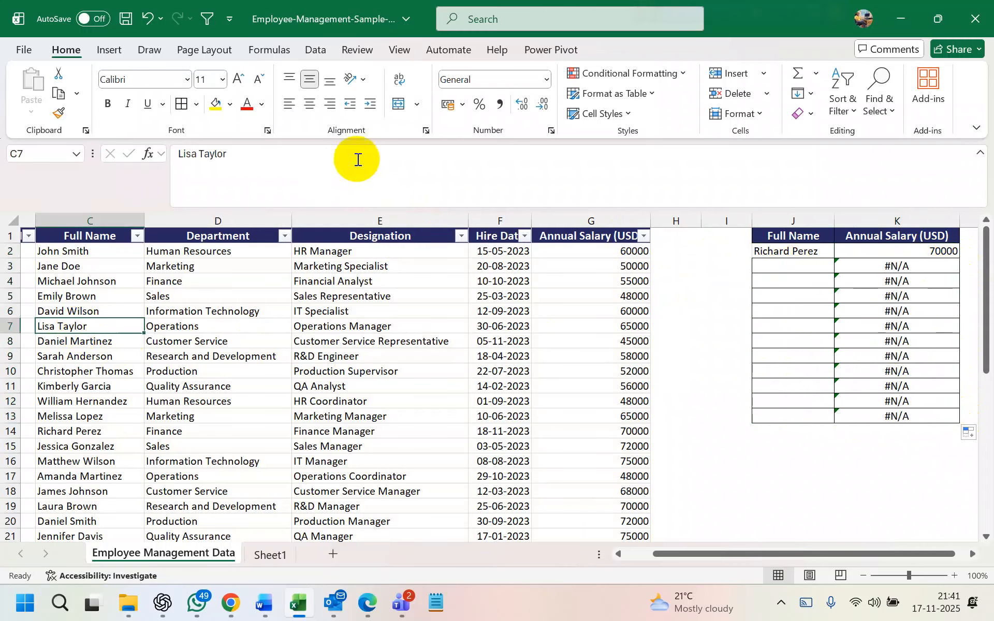
Enter a second employee's full name in J3 so K3 returns salary 65000
left_click(789, 265)
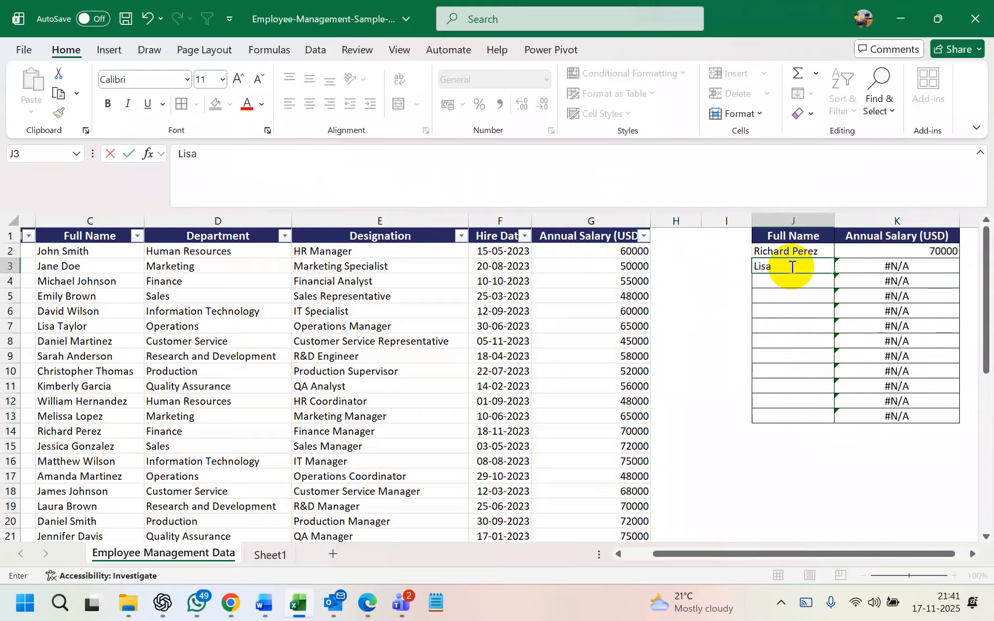
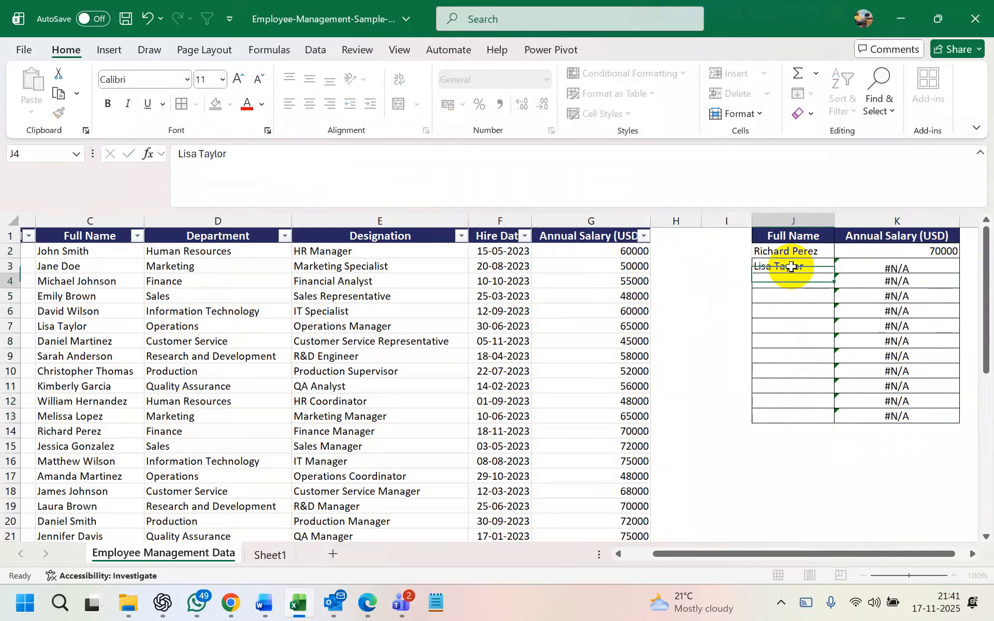
key("Return")
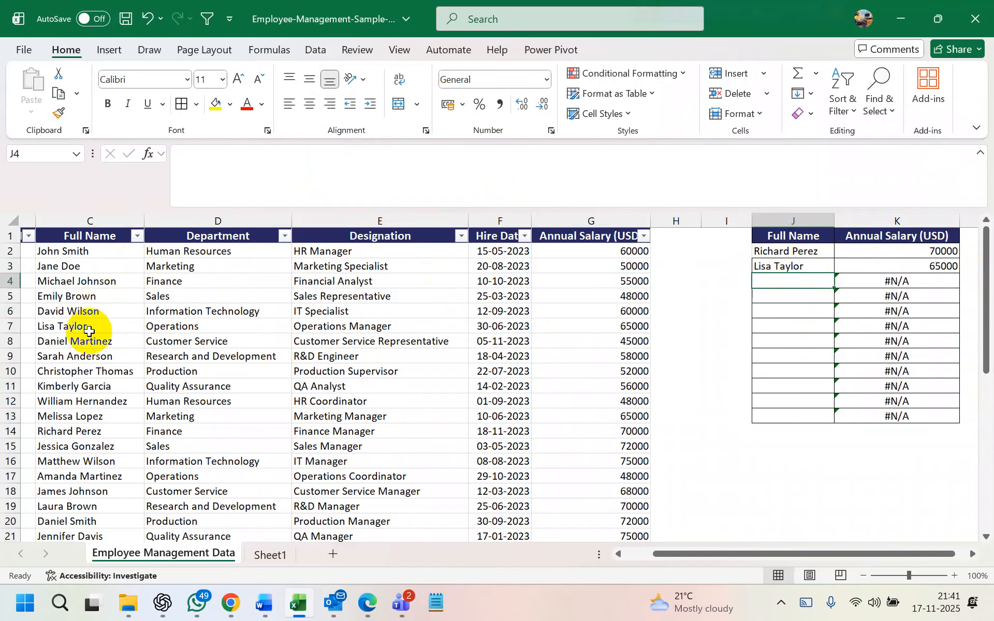
left_click(10, 326)
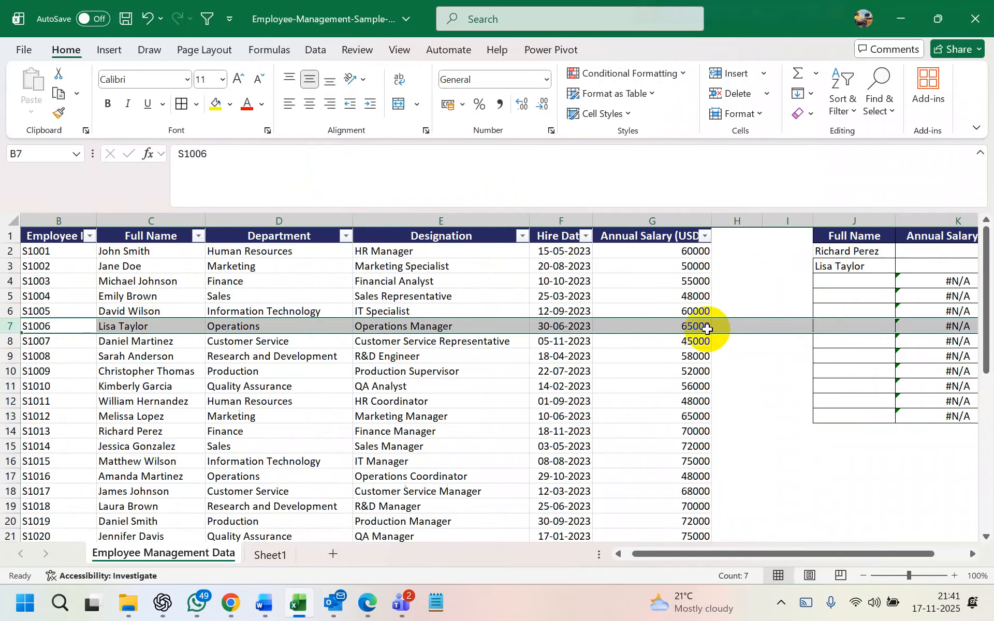
scroll(772, 318, "right", 3)
left_click(854, 267)
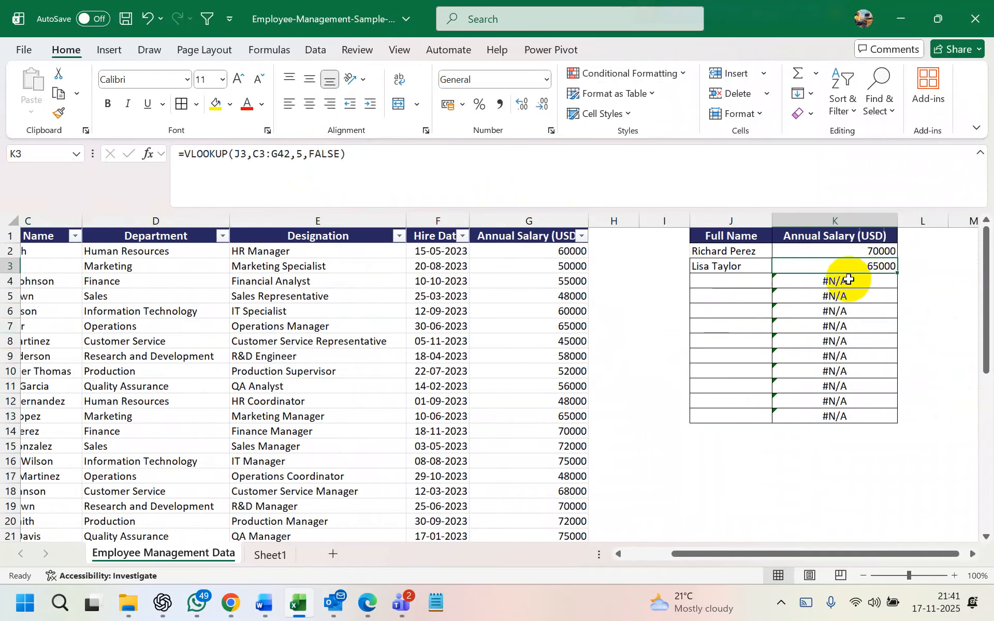
left_click(737, 280)
left_click(846, 266)
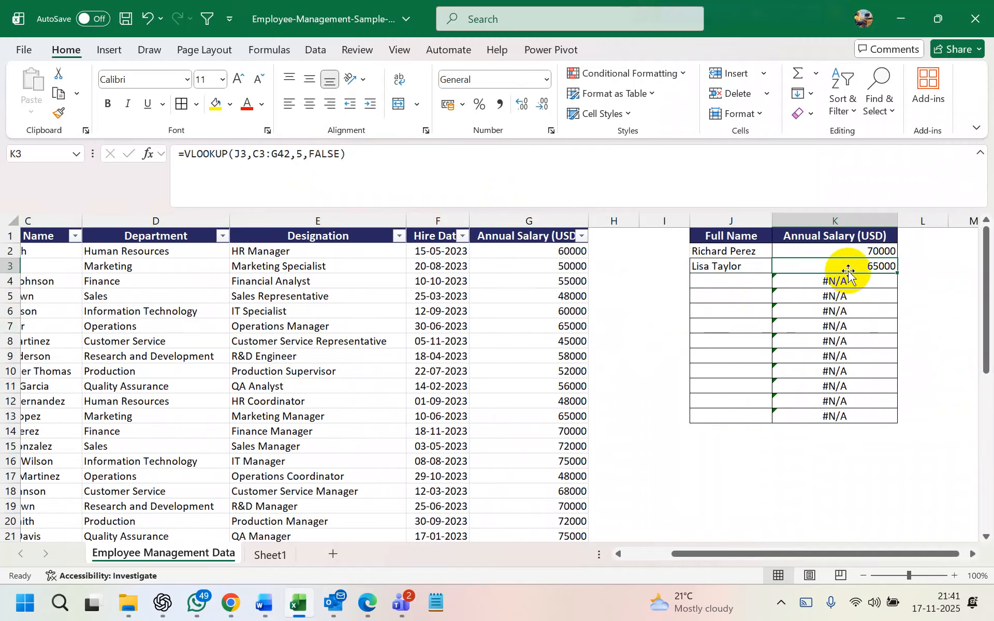
double_click(818, 266)
key("Return")
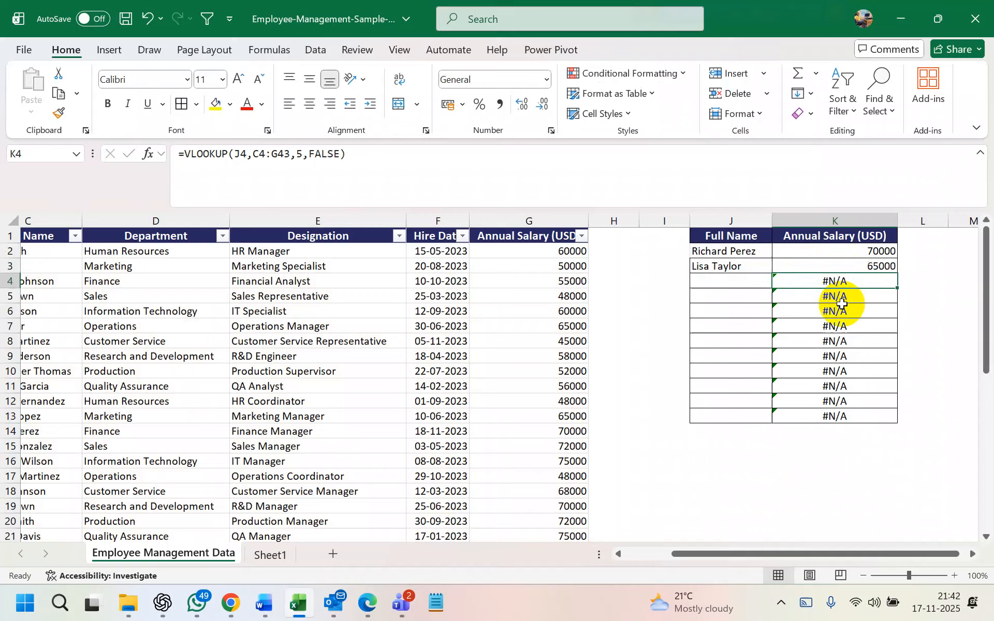
Clear the #N/A lookup results from K4:K13
left_click_drag(828, 282, 849, 420)
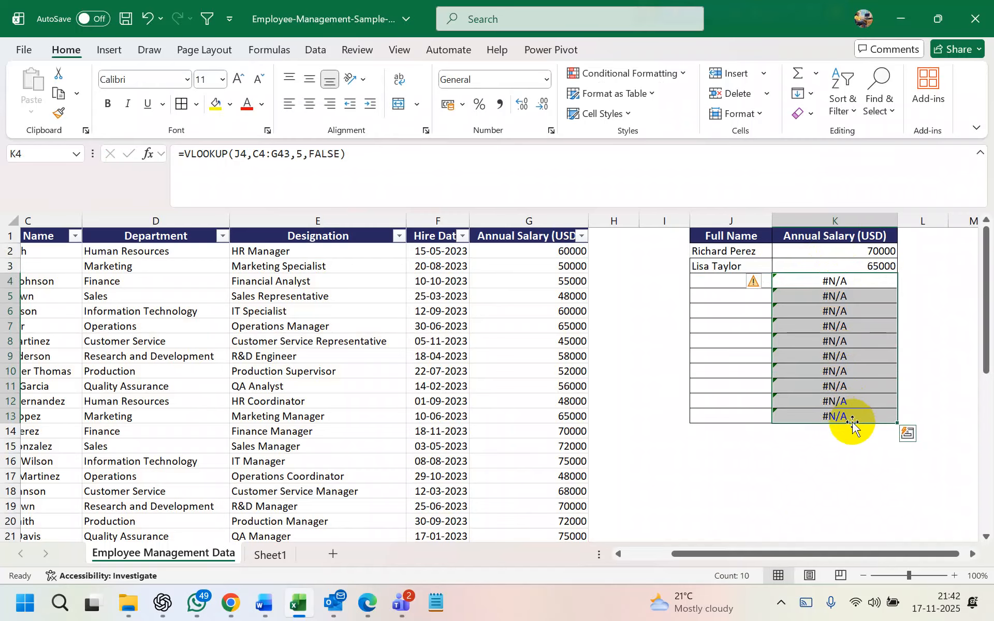
key("Delete")
left_click(819, 276)
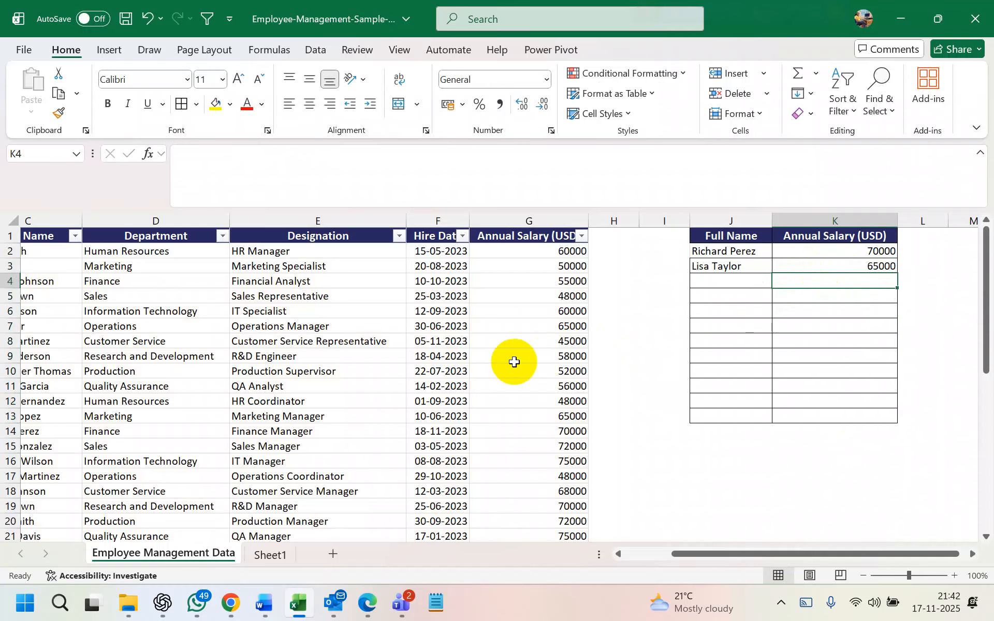
scroll(510, 359, "left", 3)
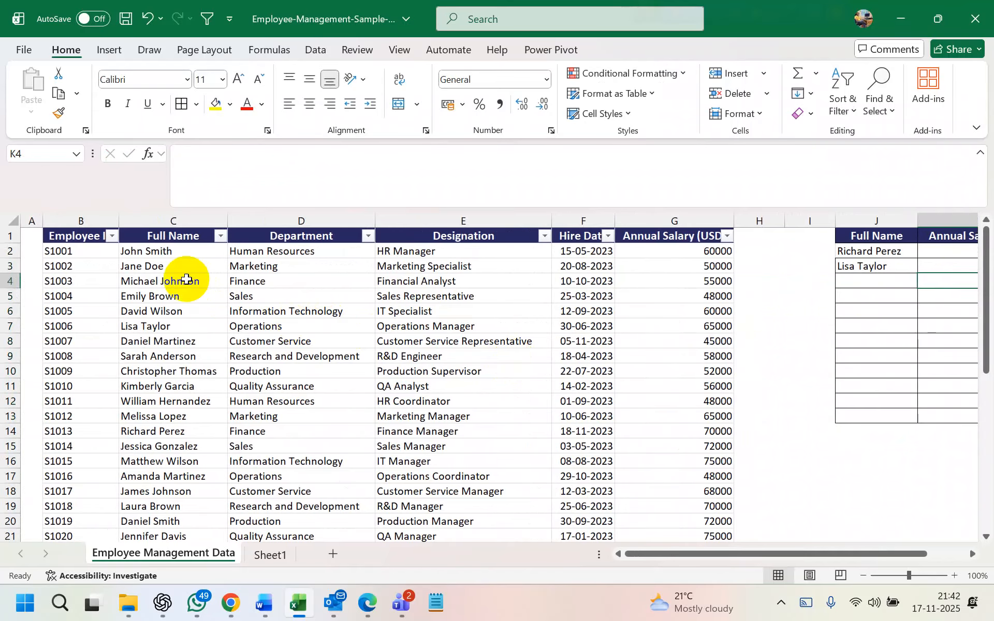
left_click(173, 221)
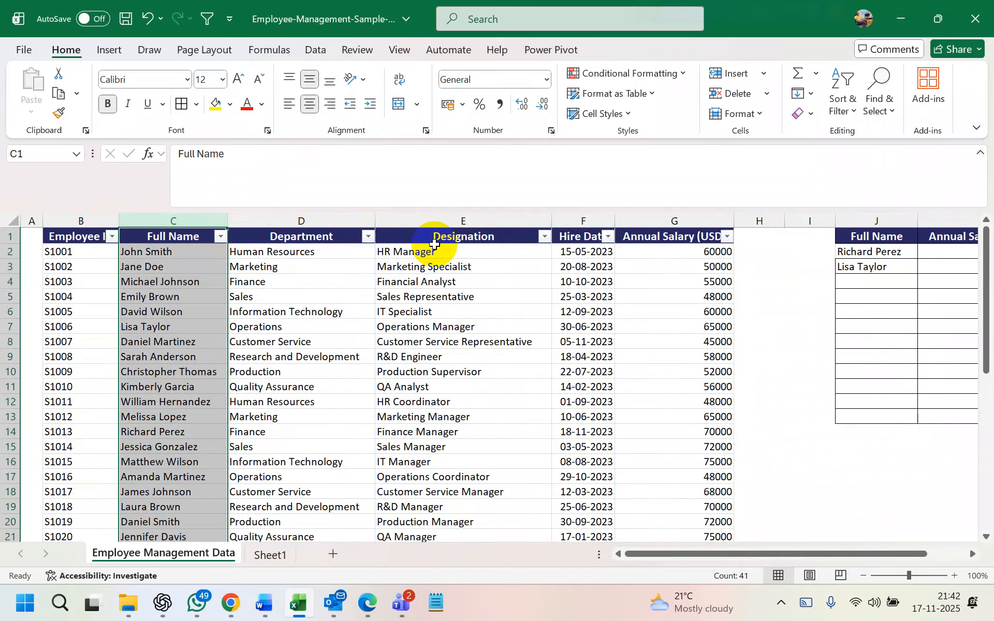
left_click(190, 220)
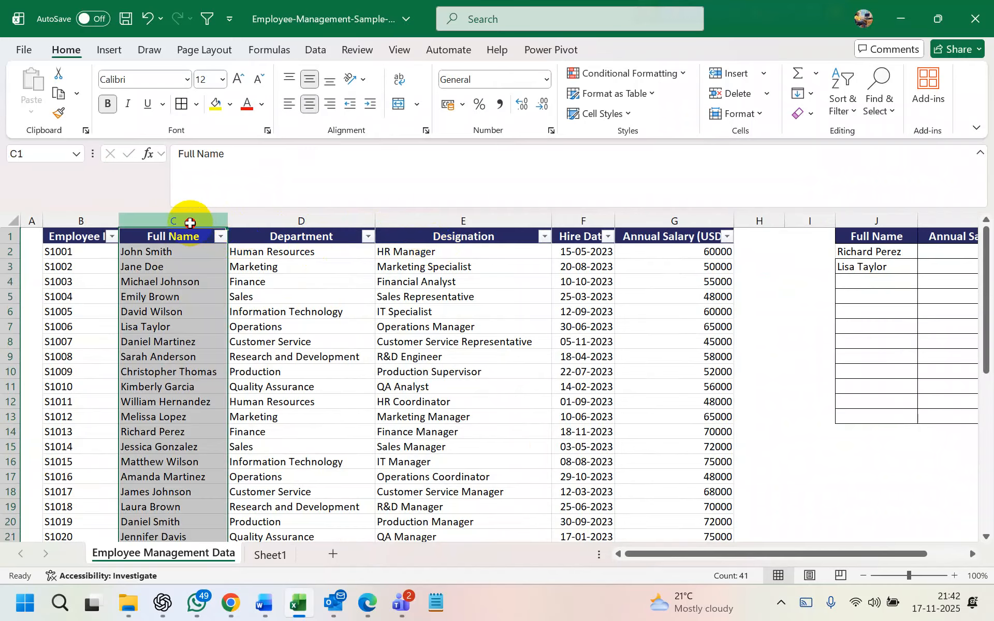
left_click(271, 218)
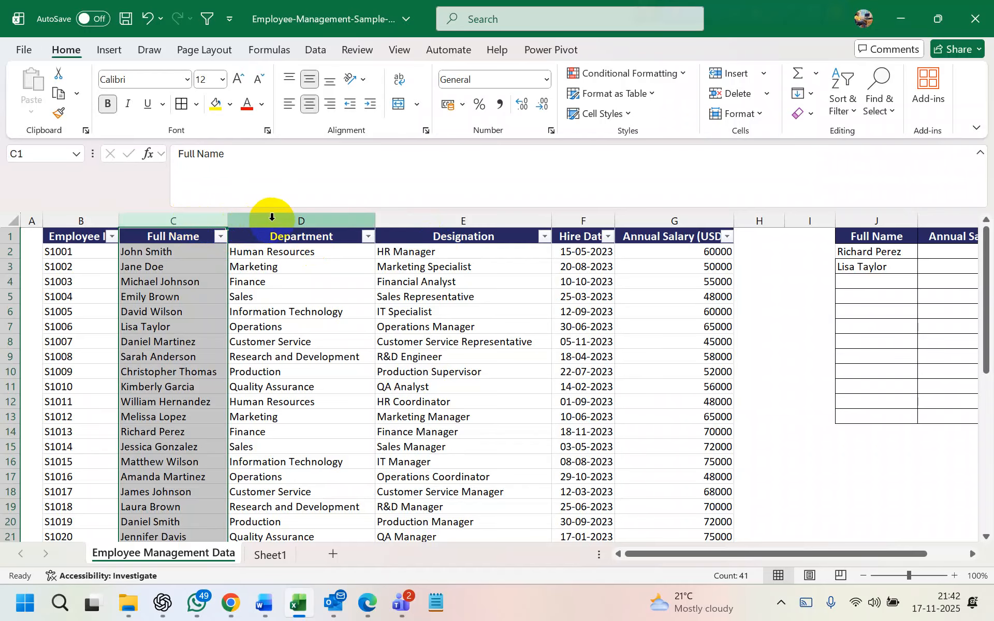
left_click(195, 220)
left_click(269, 219)
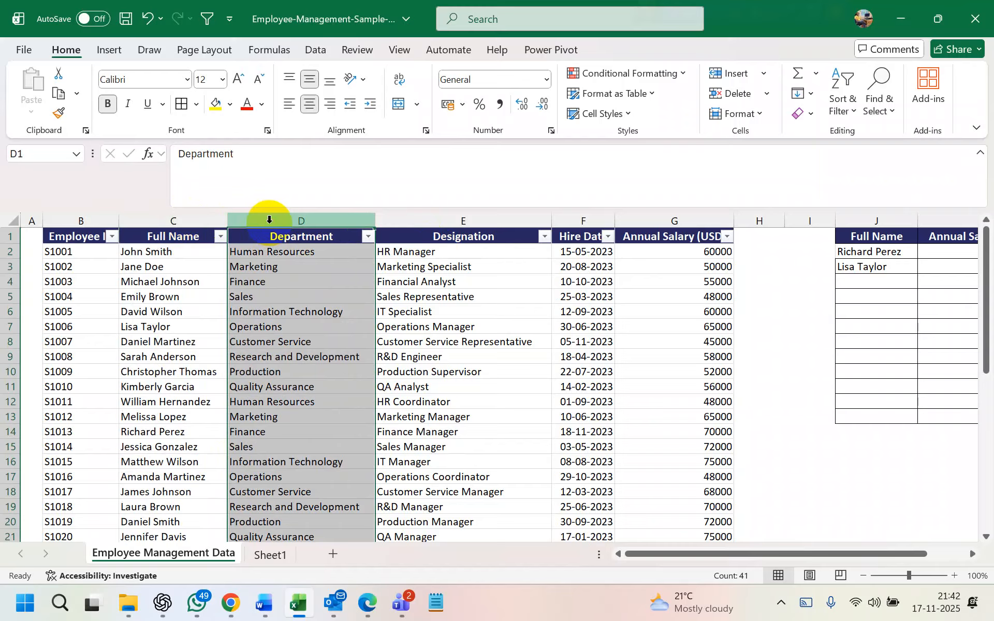
left_click(407, 221)
left_click(166, 271)
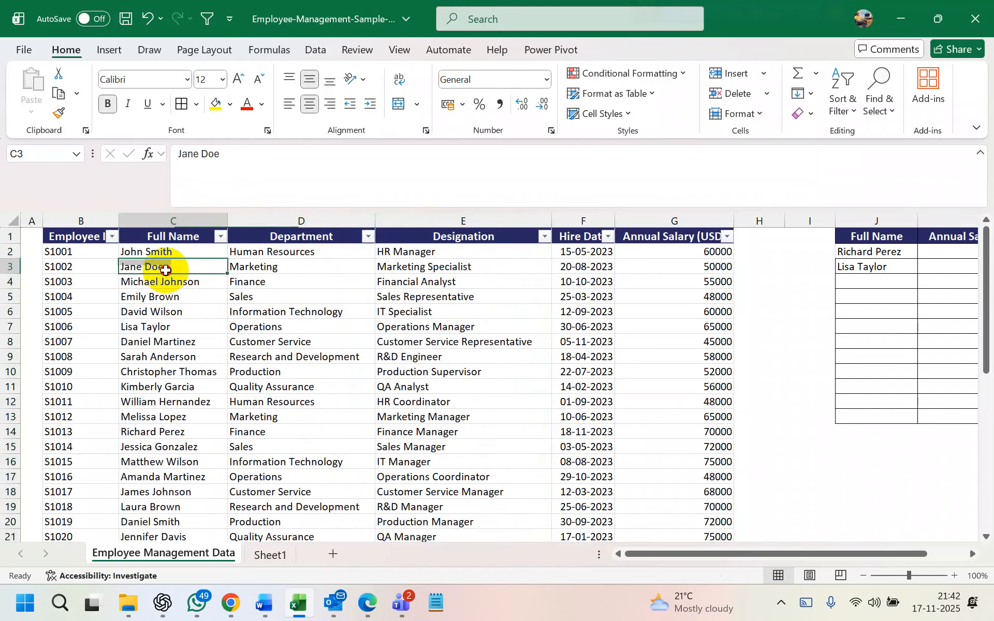
left_click(168, 282)
left_click(170, 265)
left_click(173, 283)
left_click(173, 262)
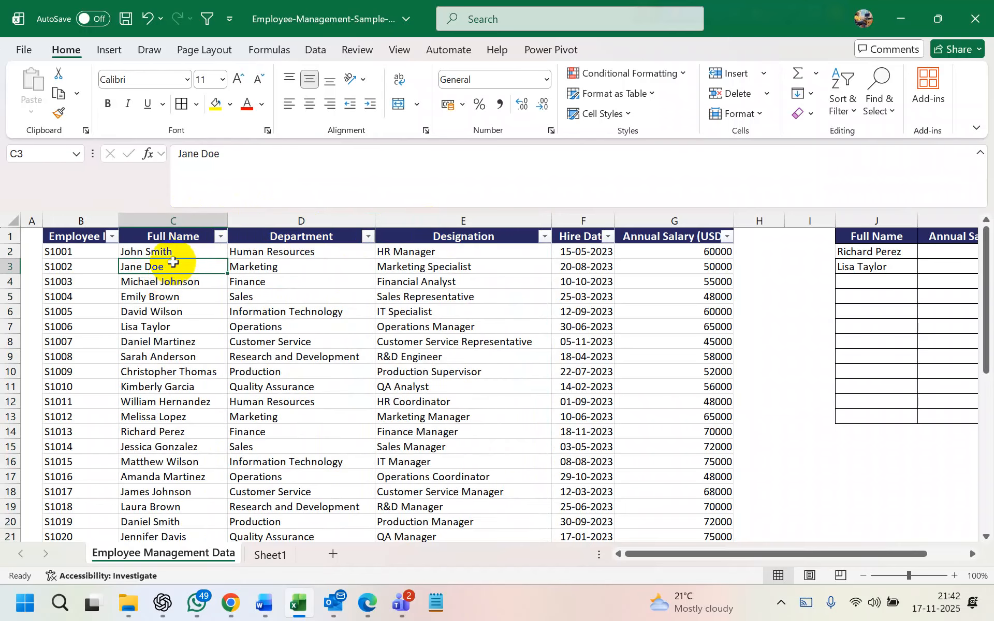
left_click(172, 281)
left_click(173, 221)
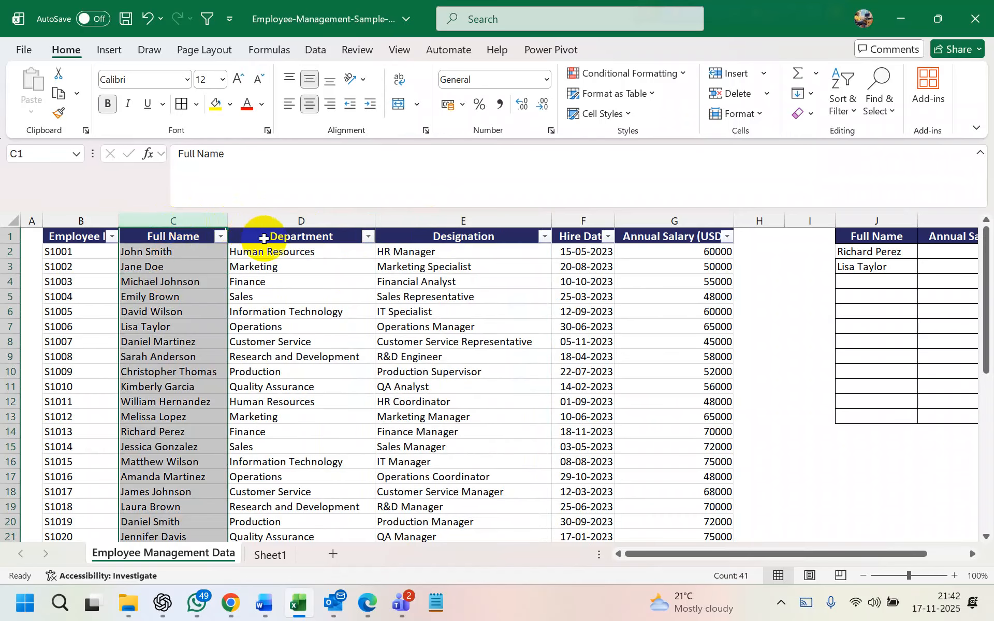
left_click(286, 257)
left_click_drag(186, 221, 250, 260)
left_click(266, 252)
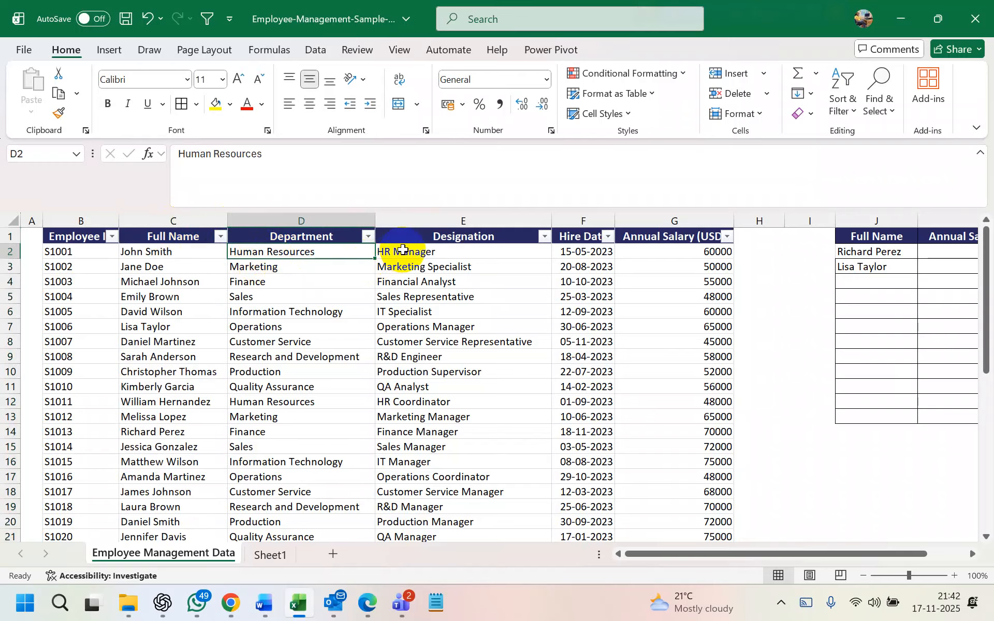
left_click(404, 251)
left_click(586, 252)
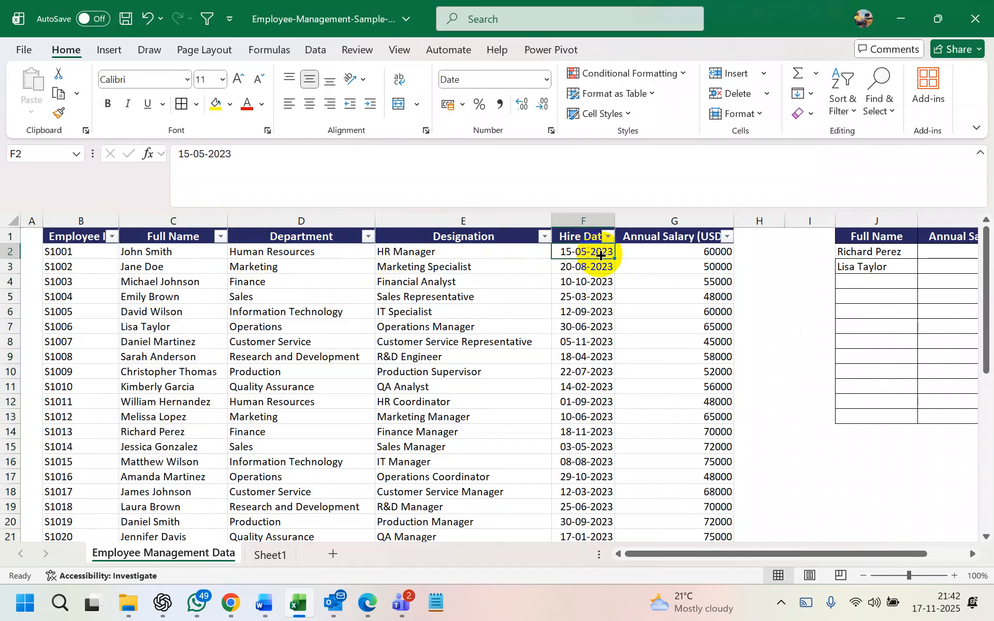
left_click(660, 252)
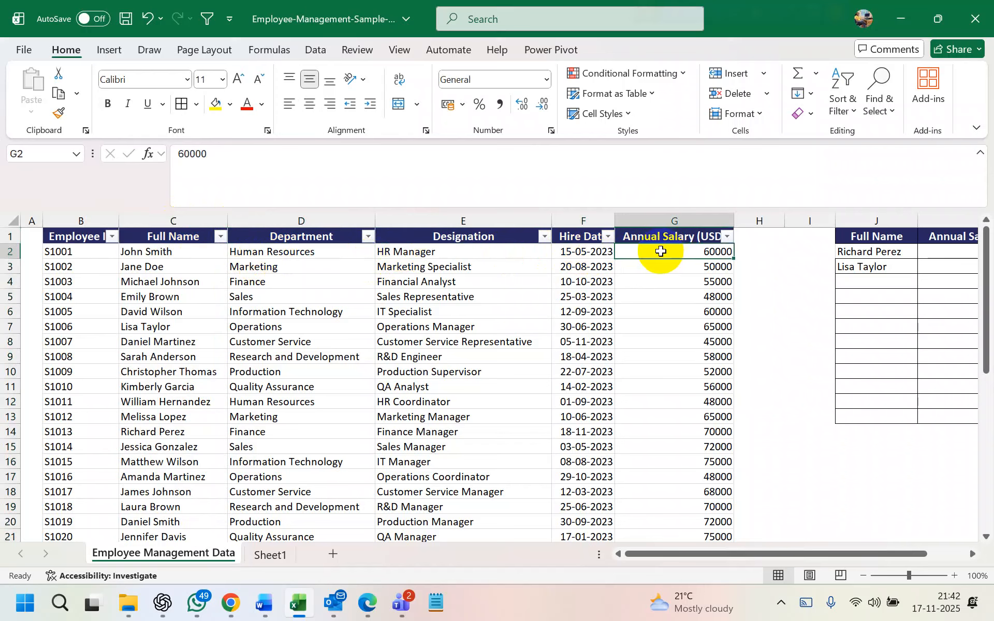
left_click(171, 251)
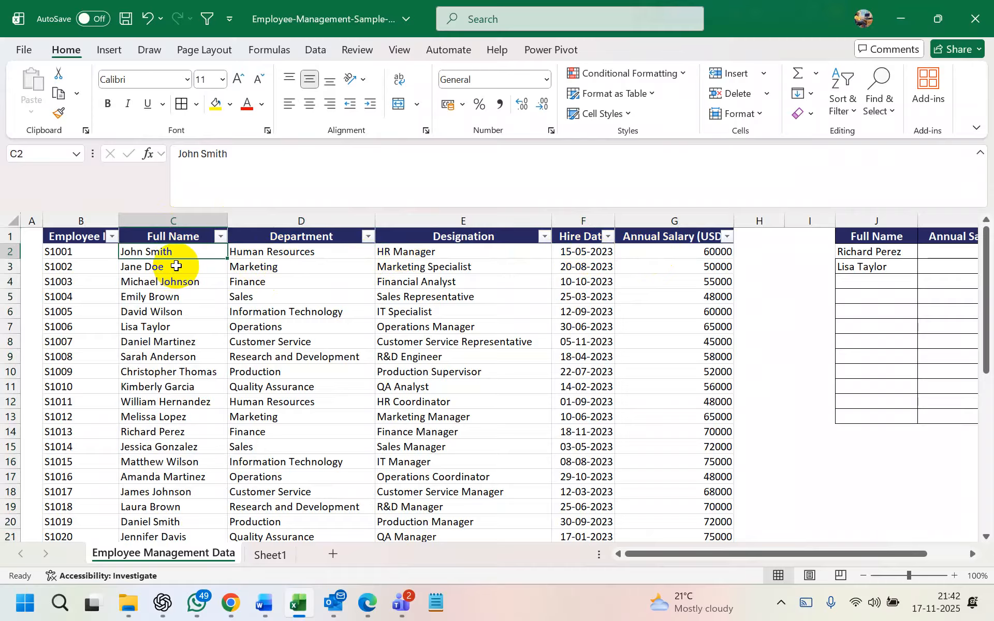
left_click(178, 222)
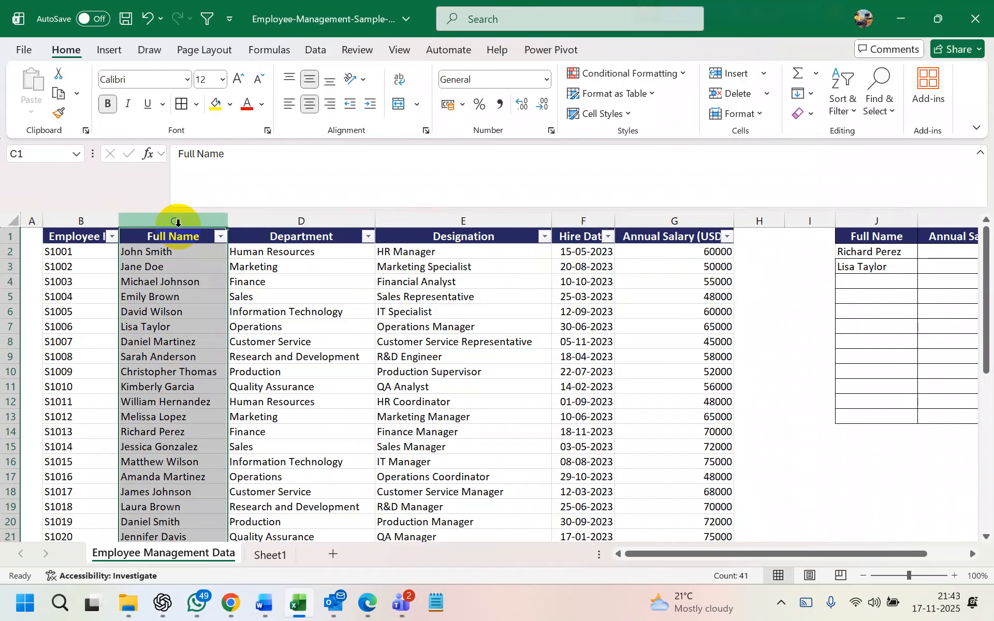
scroll(176, 222, "right", 10)
Type the labels Name, Age, Salary and Address into M1:M4, fixing the 'Salaru' typo
scroll(173, 222, "left", 1)
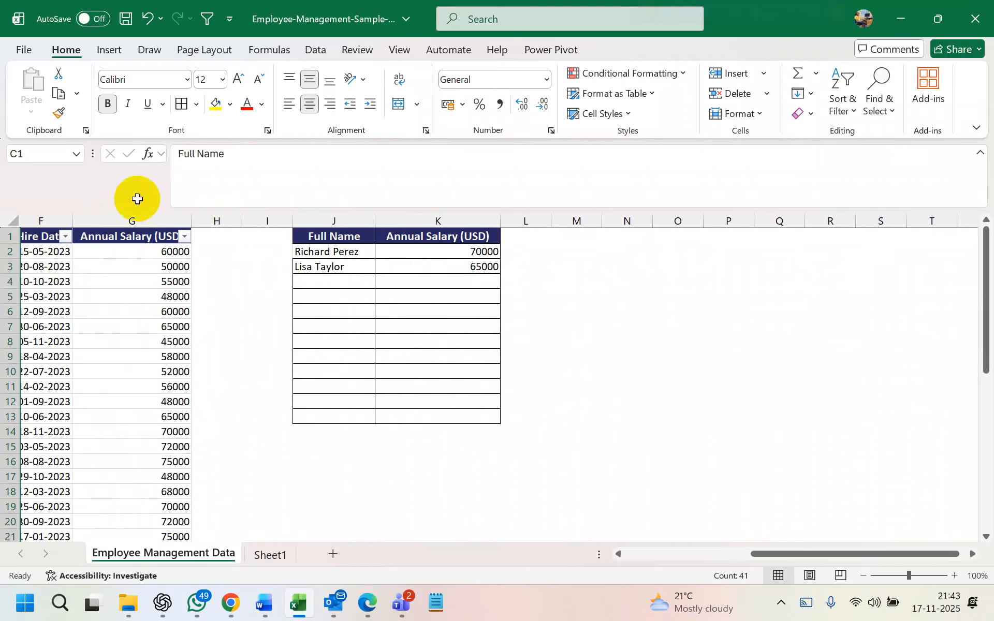
left_click(573, 239)
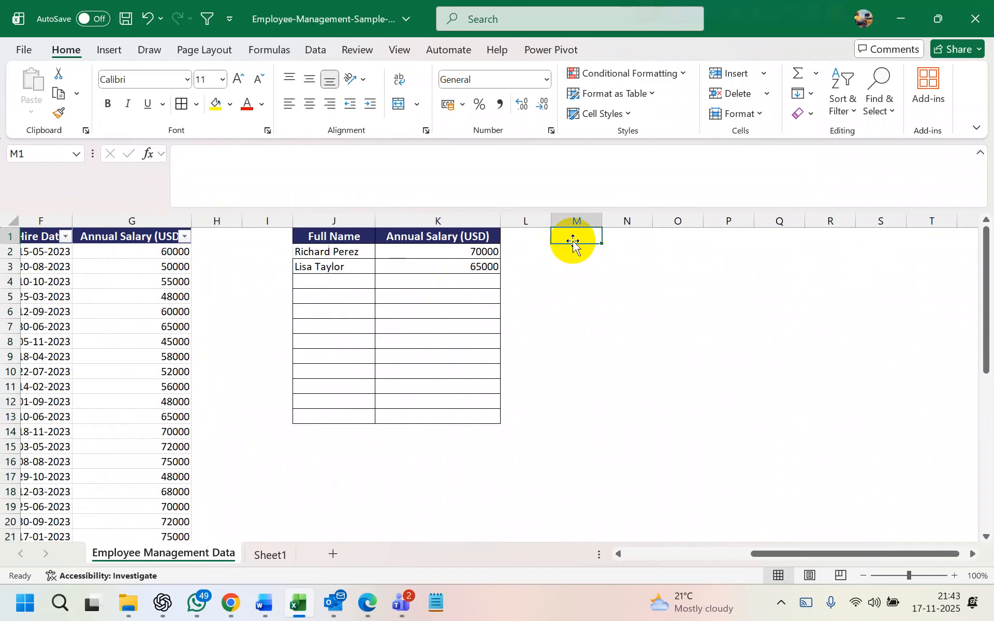
scroll(251, 284, "left", 2)
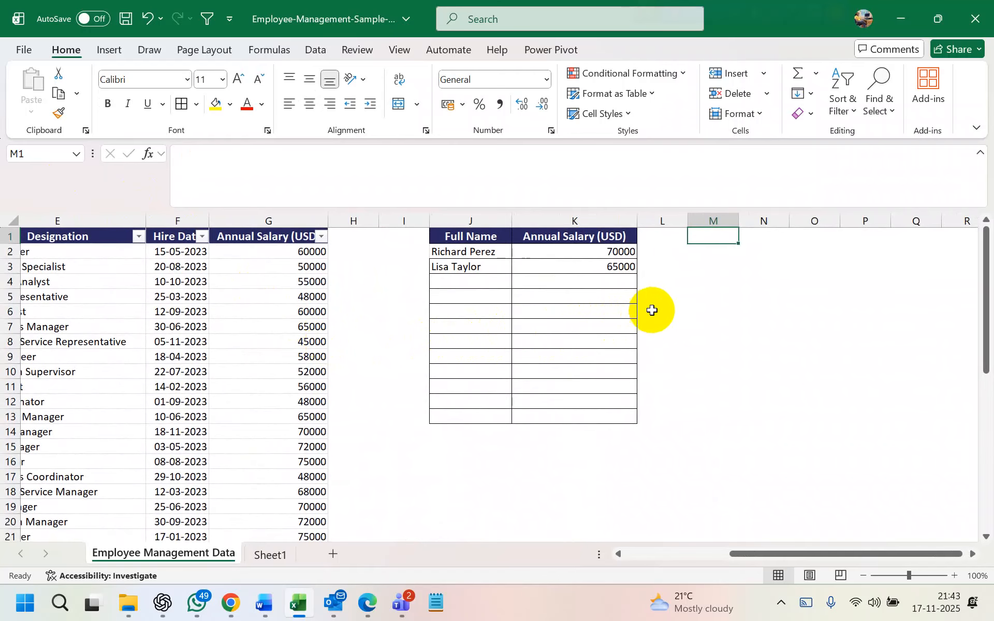
scroll(723, 238, "left", 1)
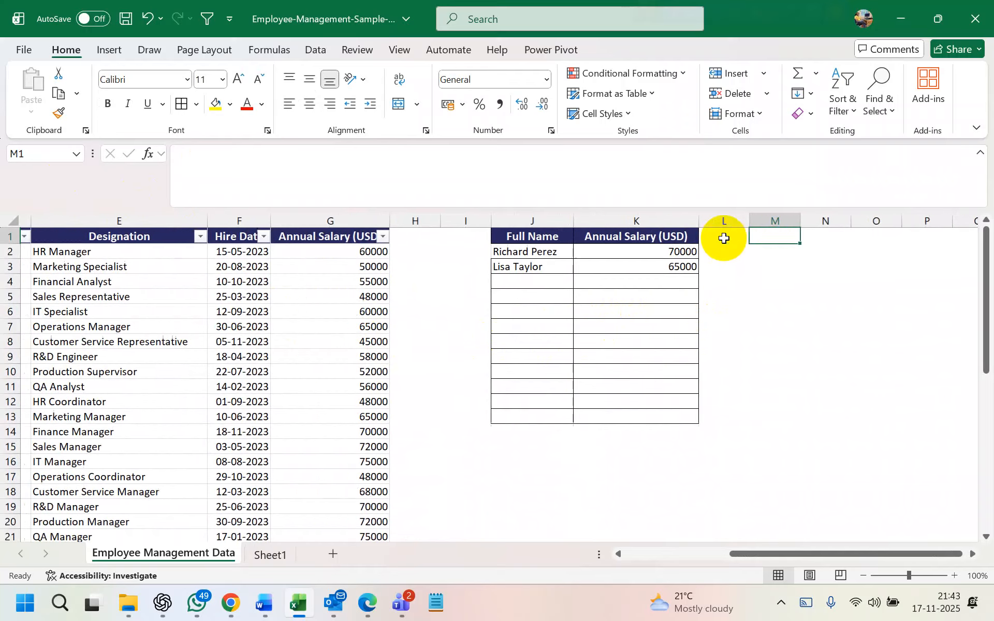
scroll(730, 237, "right", 2)
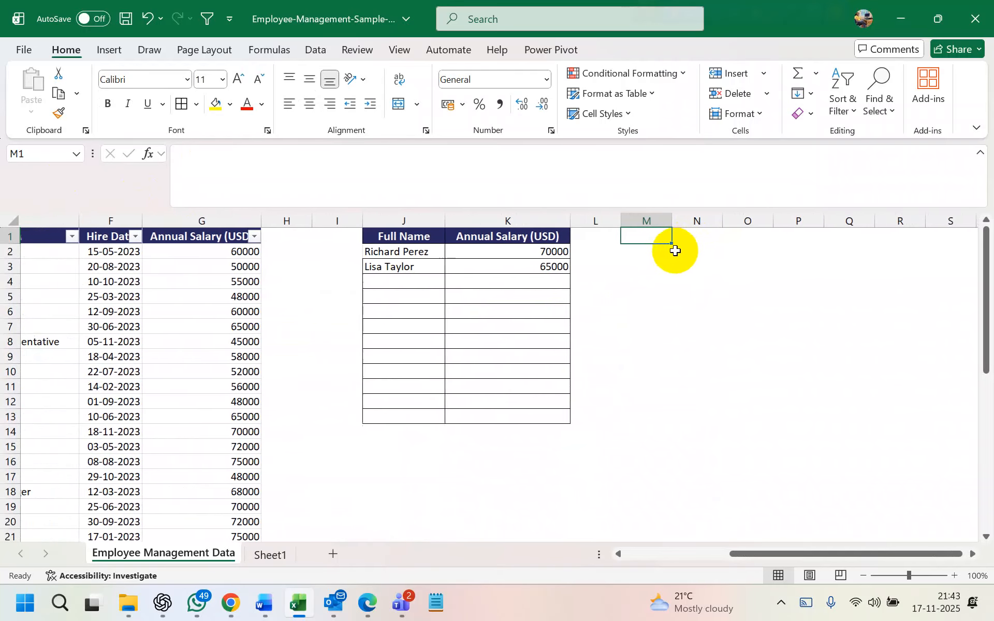
left_click(657, 266)
left_click(647, 237)
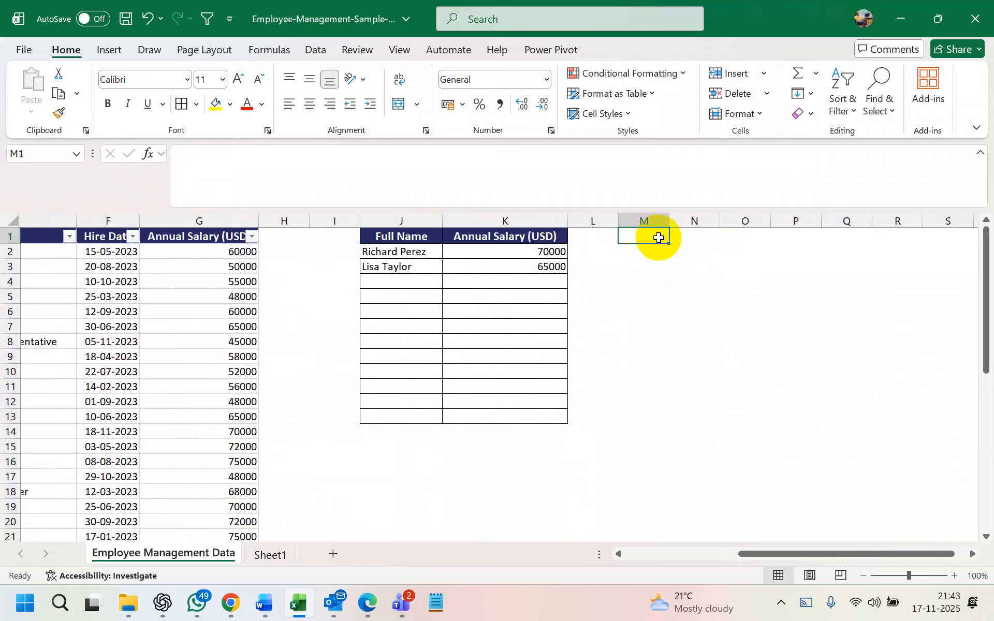
type("Nam")
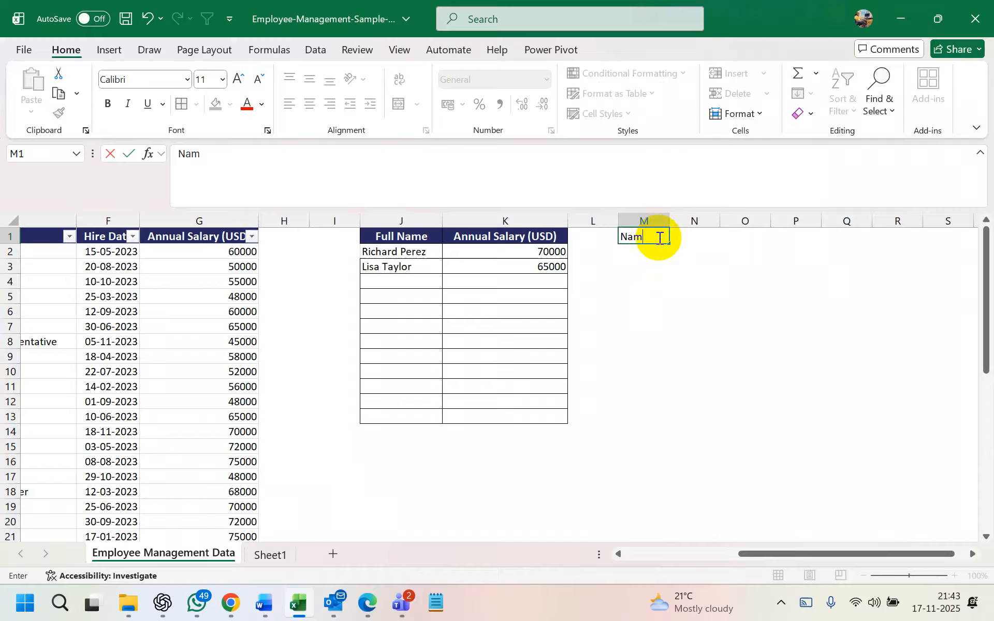
type("e")
left_click(647, 250)
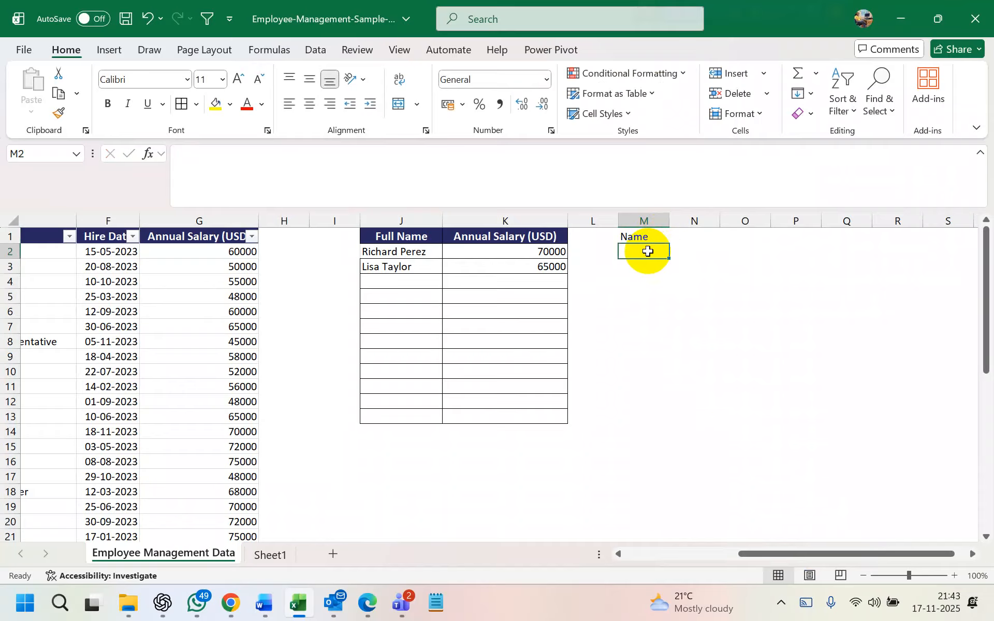
type("Age")
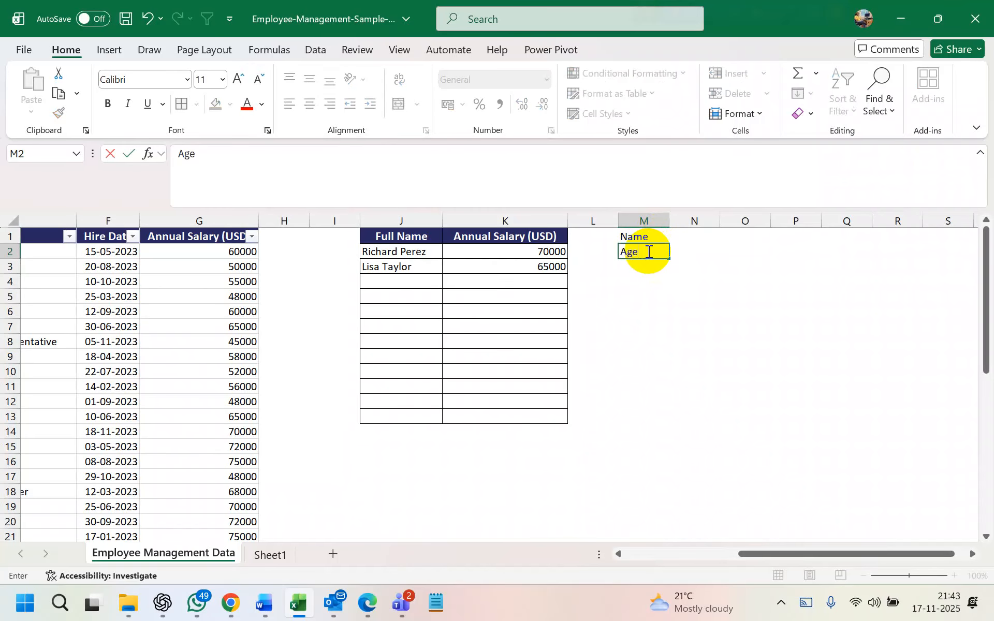
left_click(643, 263)
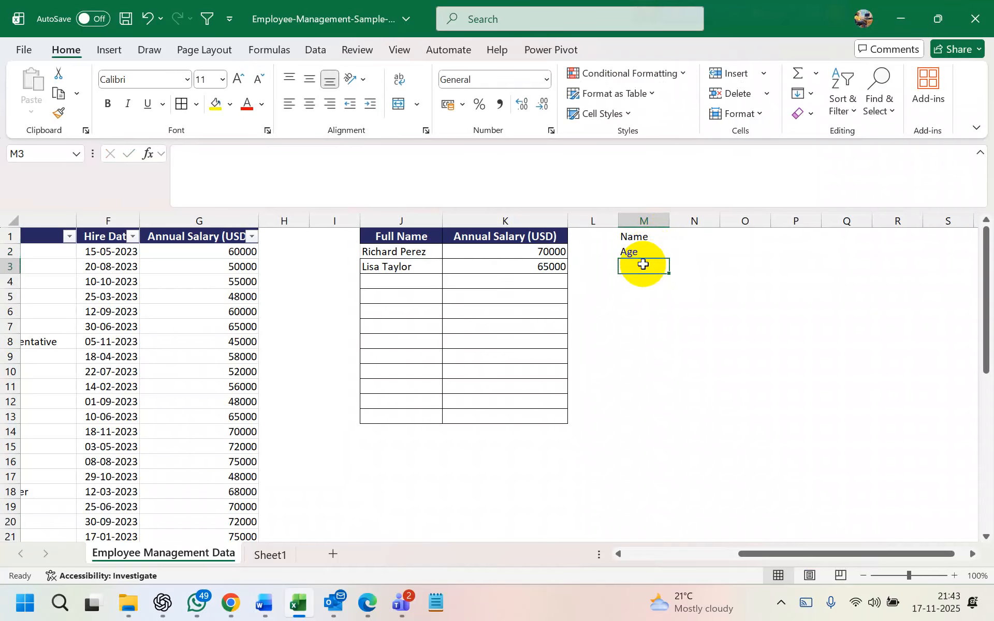
type("Salaru")
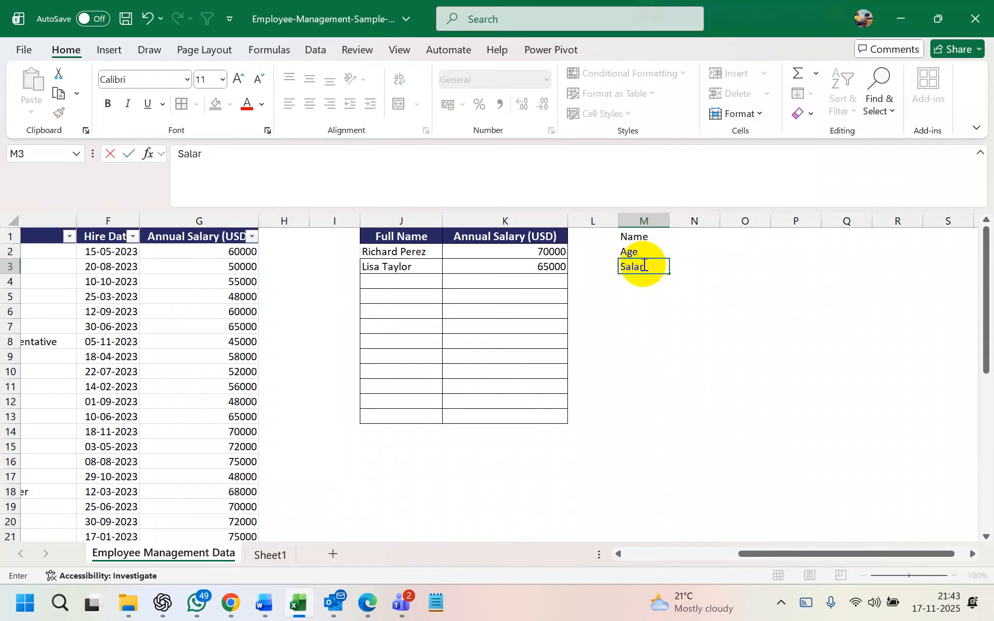
left_click(694, 307)
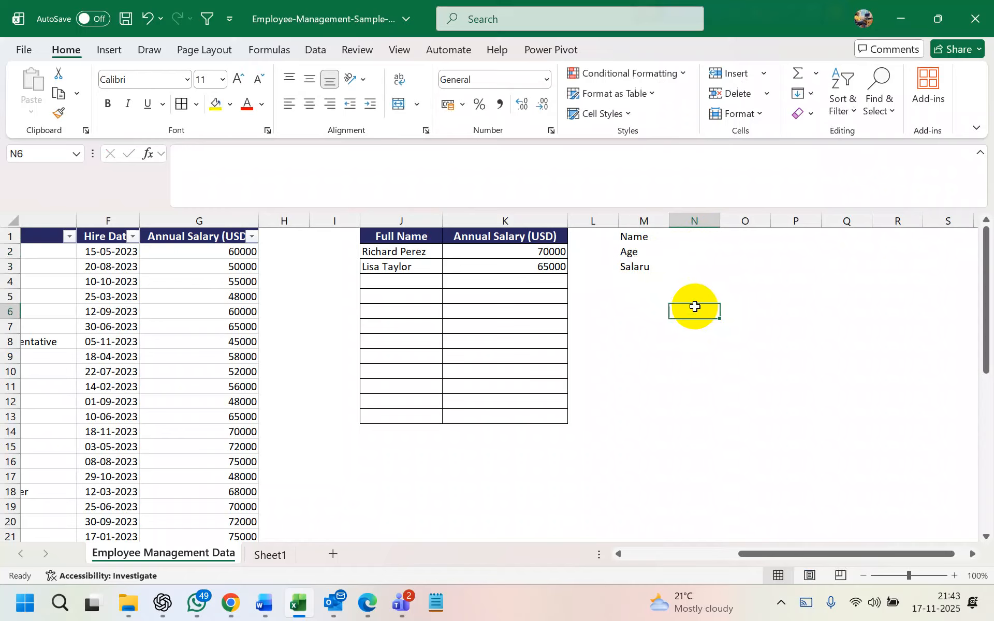
double_click(657, 266)
key("BackSpace")
type("y")
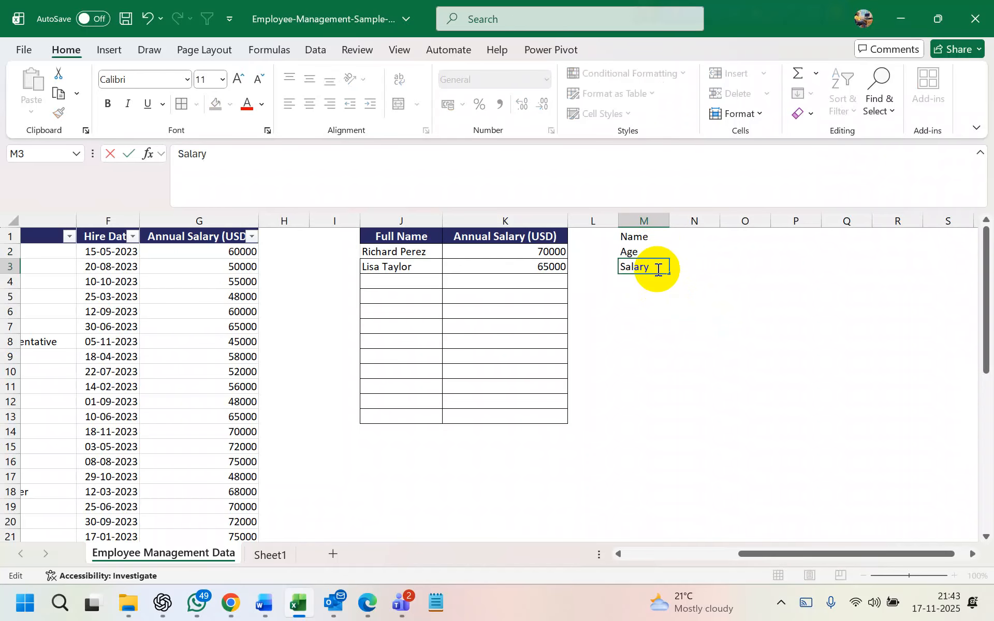
key("Return")
type("Address")
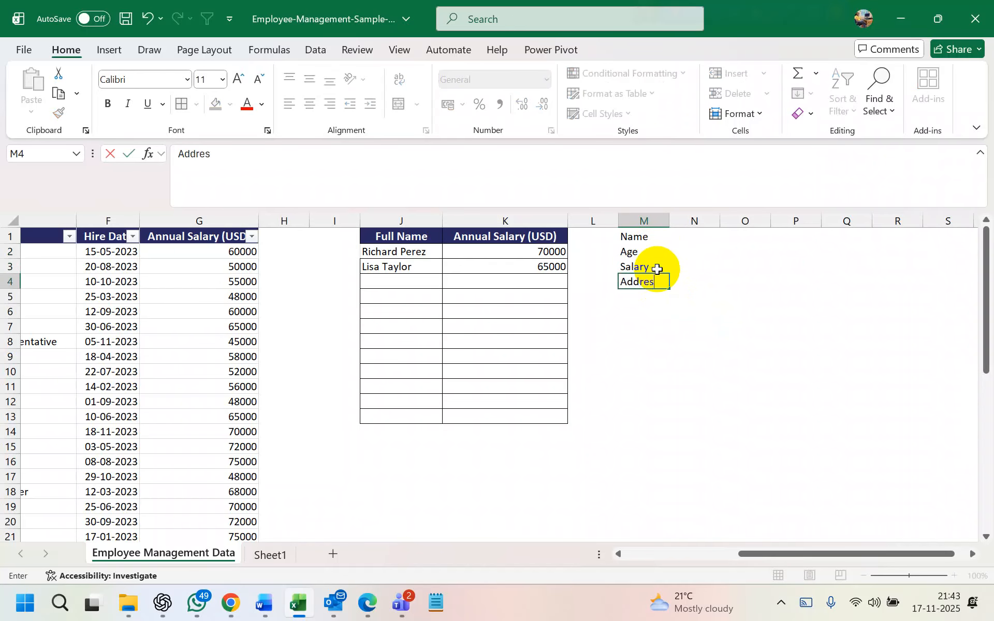
key("Return")
Fill column N with the first record: a sample name, age 20, salary 340, address 'uhuhi'
left_click(689, 238)
type("Mahbub")
key("Return")
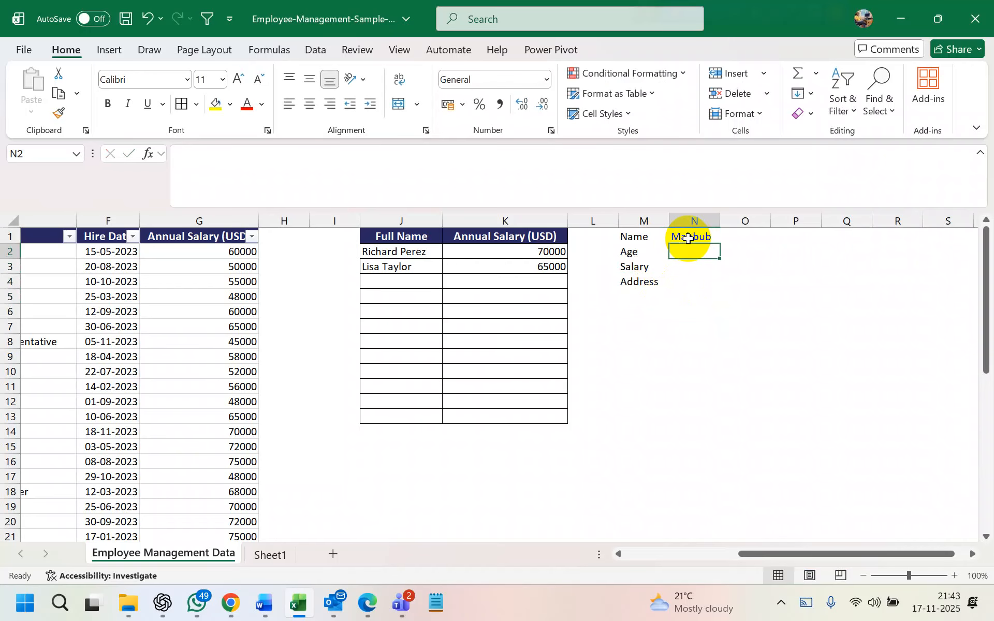
type("20")
key("Return")
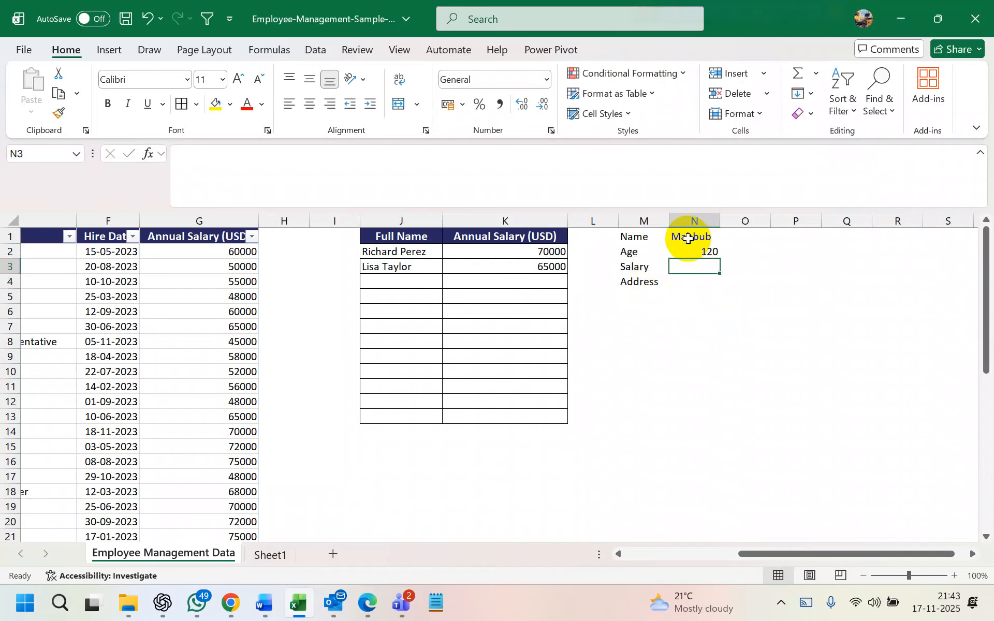
type("340")
key("Return")
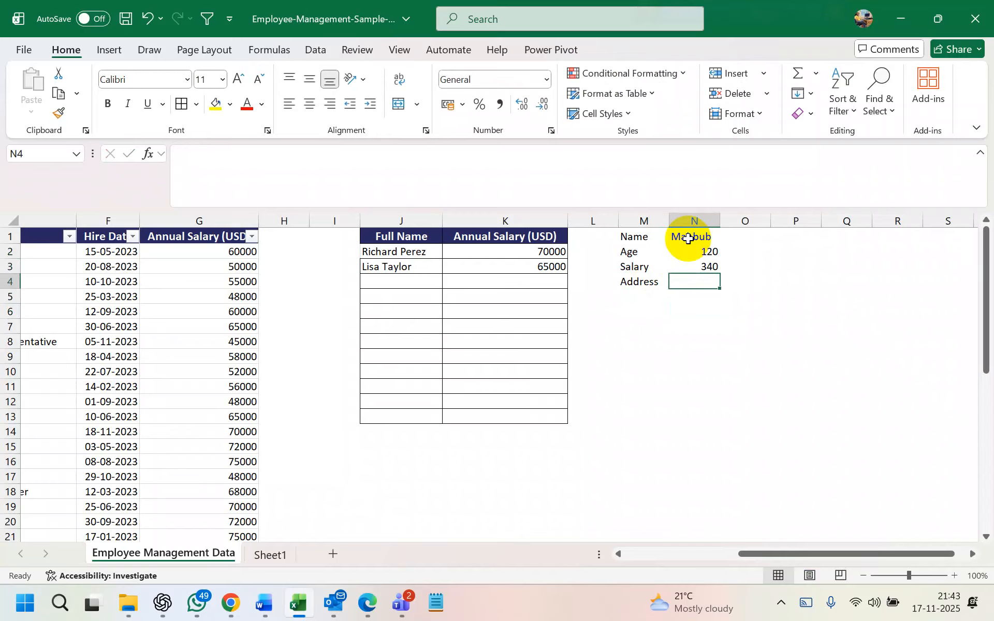
type("uhuhi")
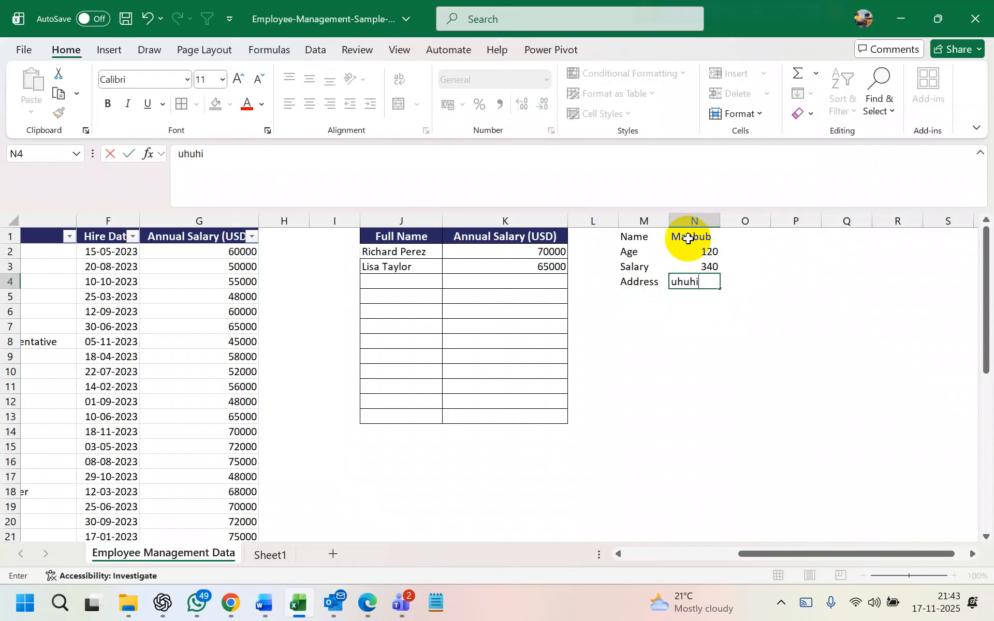
Fill column O with a second record: placeholder name, age 12, salary 9897, address 'jbhgxt'
left_click(753, 237)
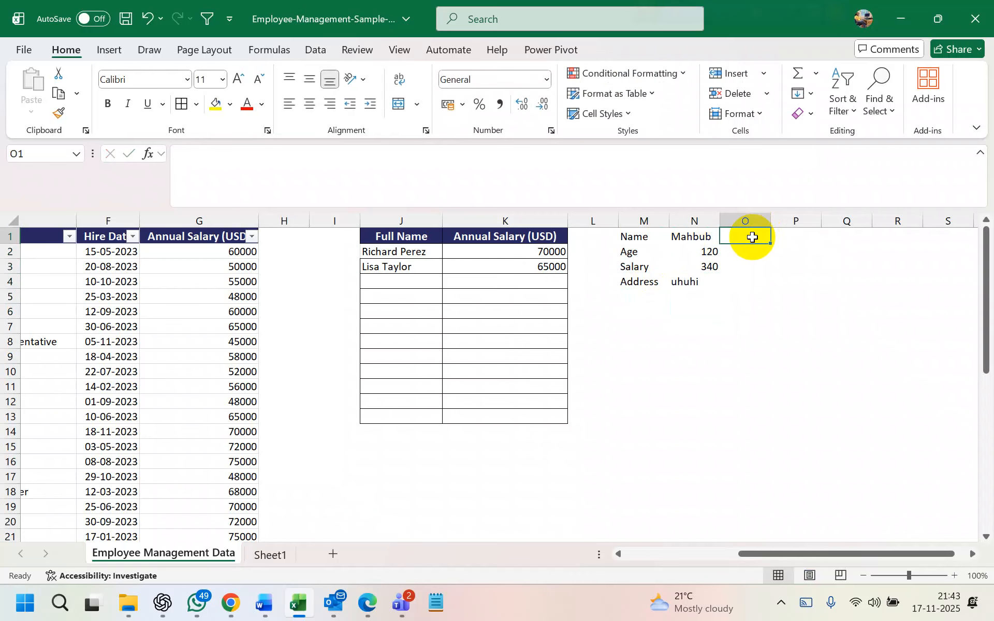
type("jbhvh")
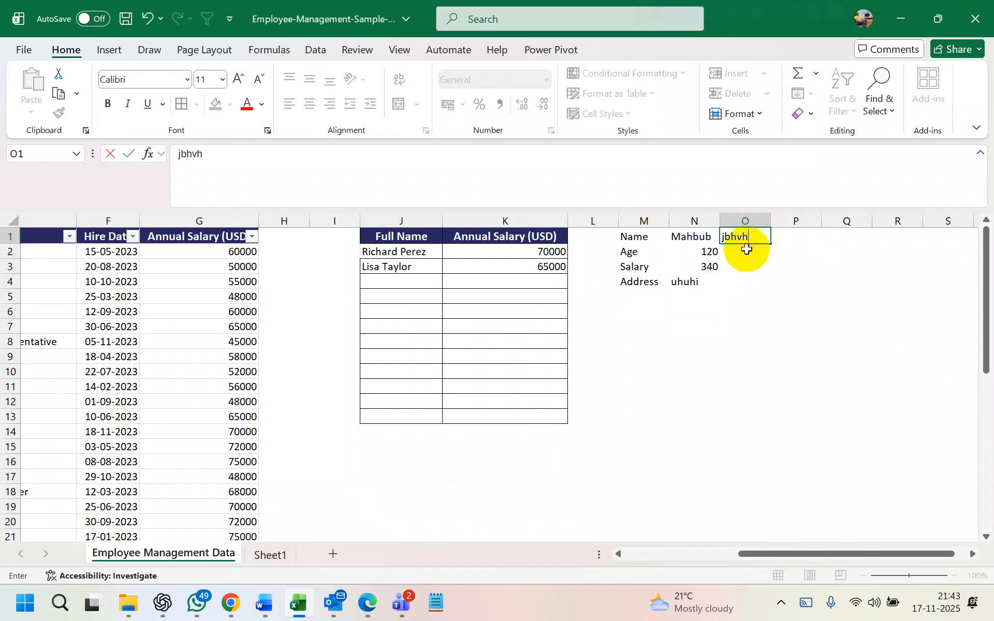
left_click(746, 250)
type("12")
left_click(748, 266)
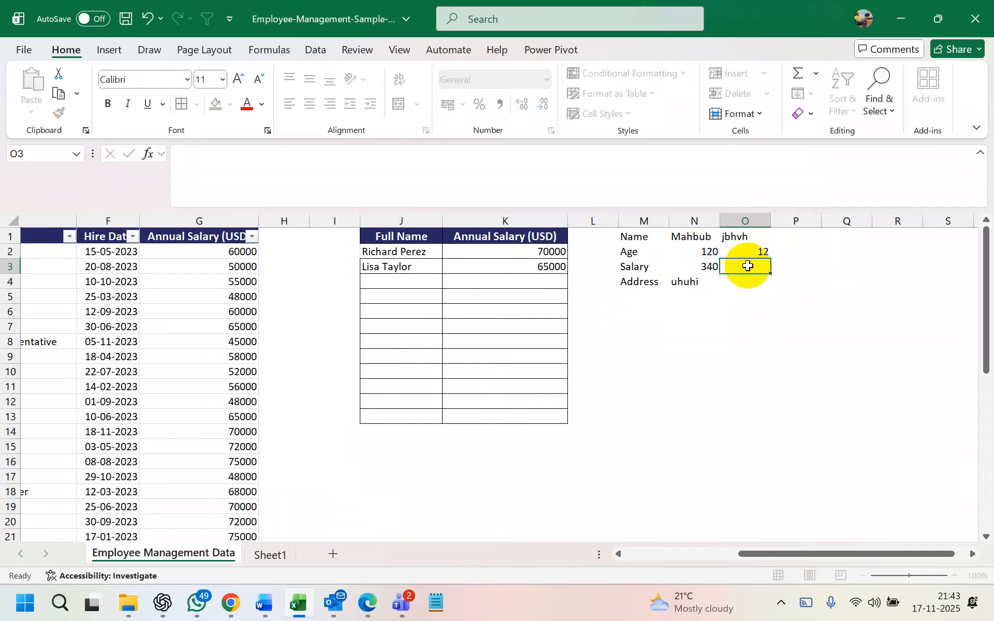
type("9897")
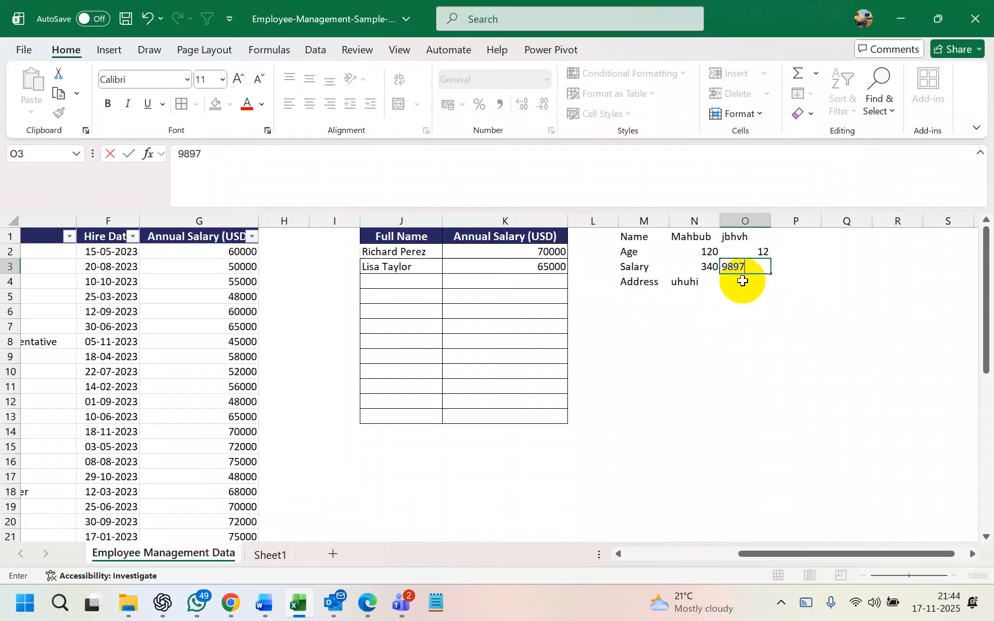
left_click(743, 280)
type("jbhgxt")
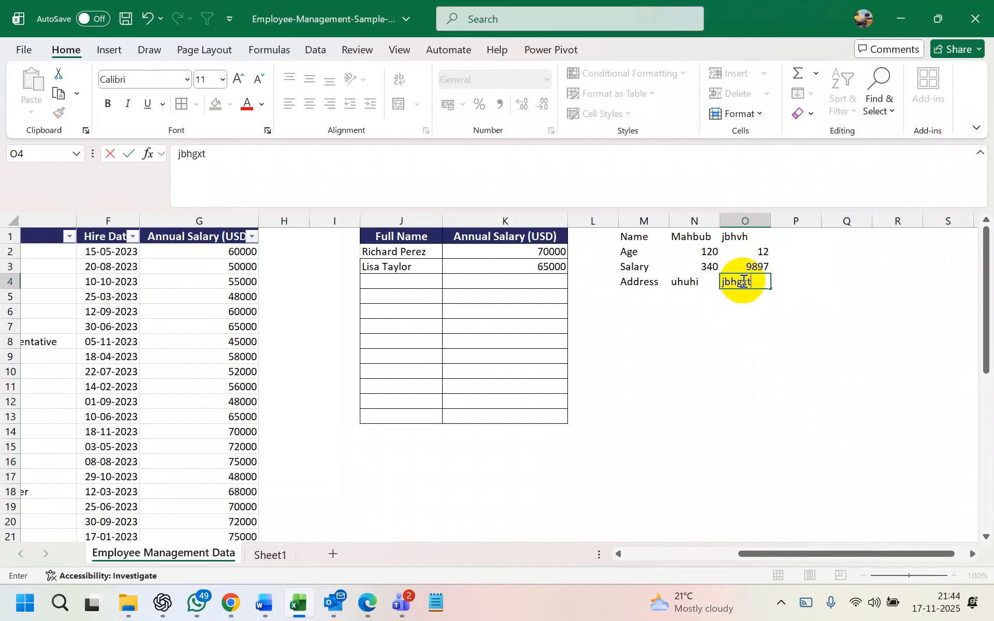
Fill column P with a third record: placeholder name, age 09, salary 1111111, address 55677
left_click(790, 233)
type("injvgtx")
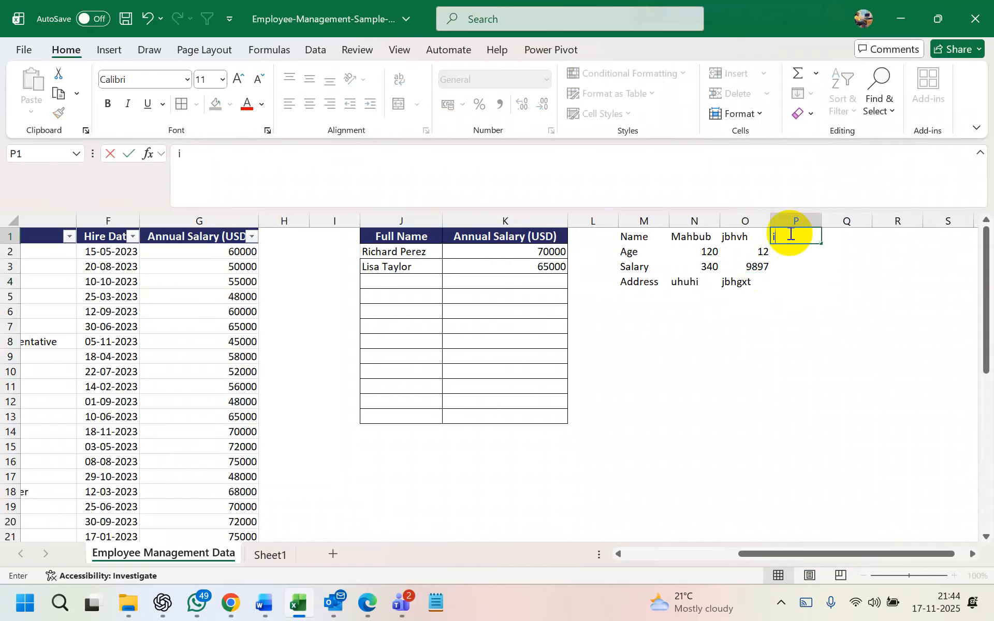
left_click(793, 254)
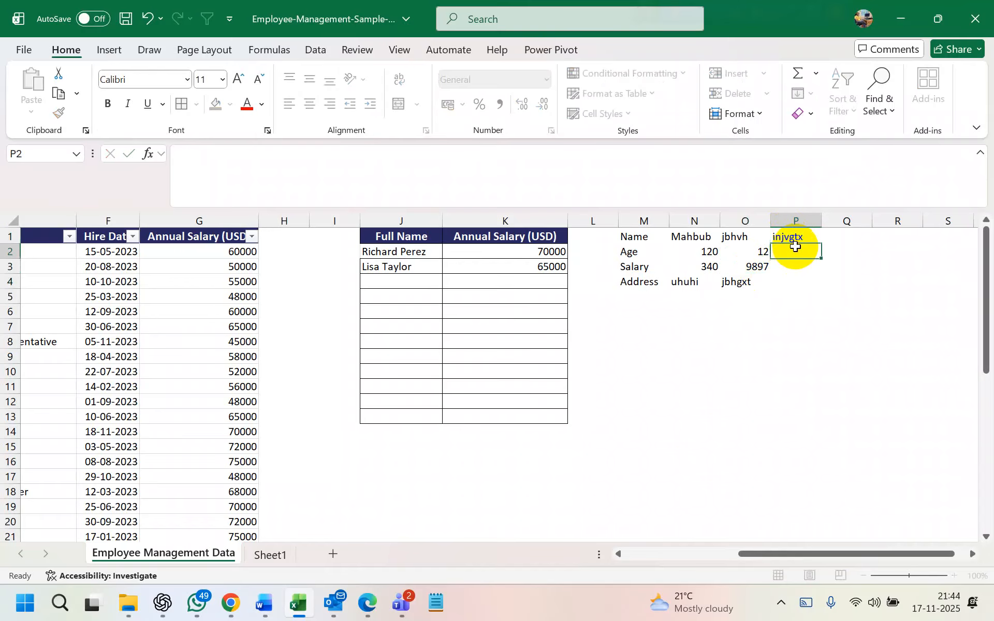
type("09")
left_click(796, 267)
type("1111111")
left_click(794, 281)
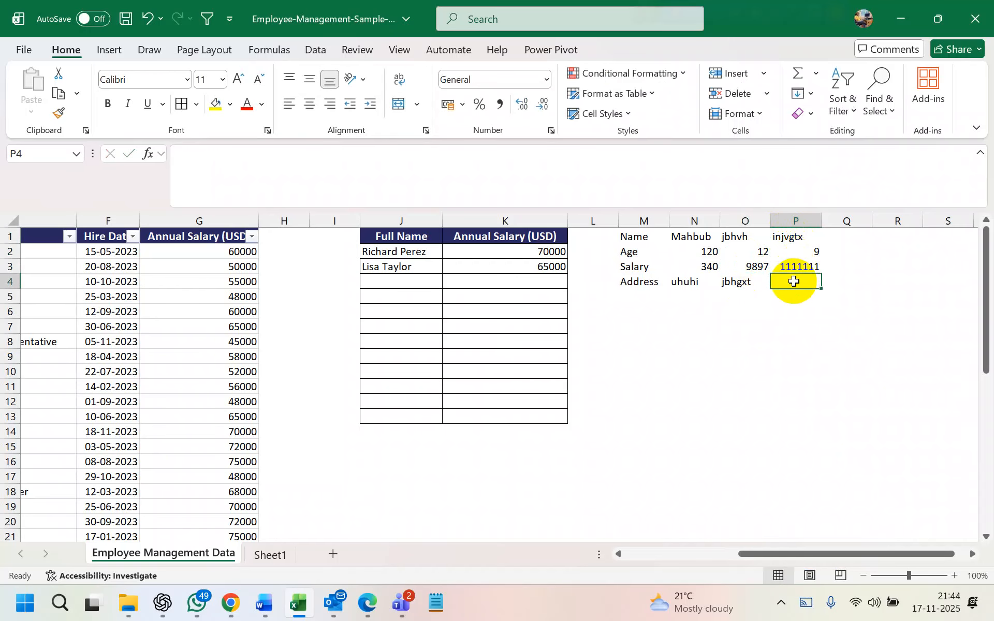
type("55677")
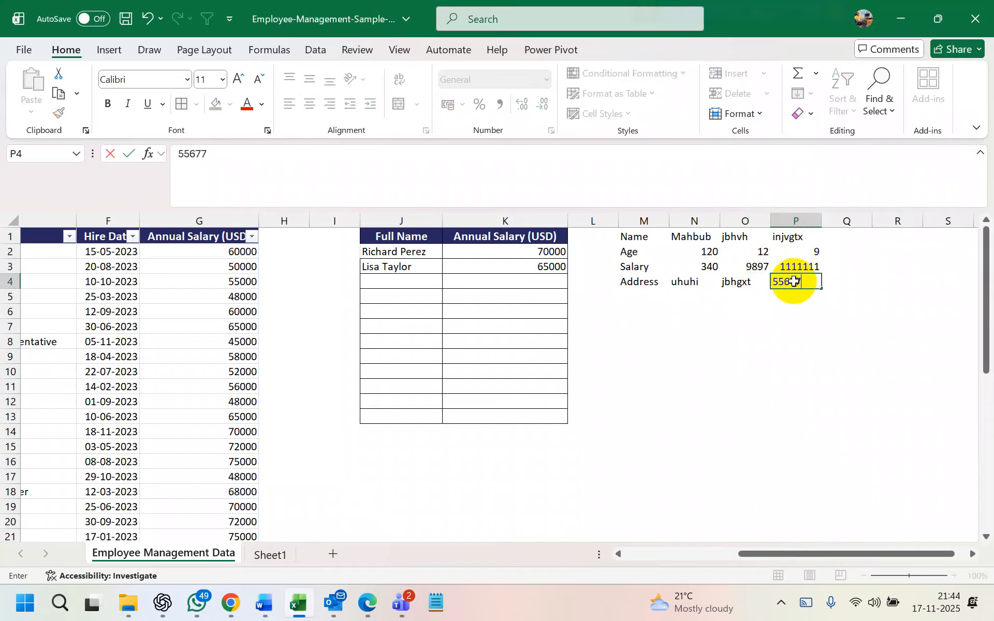
left_click(671, 324)
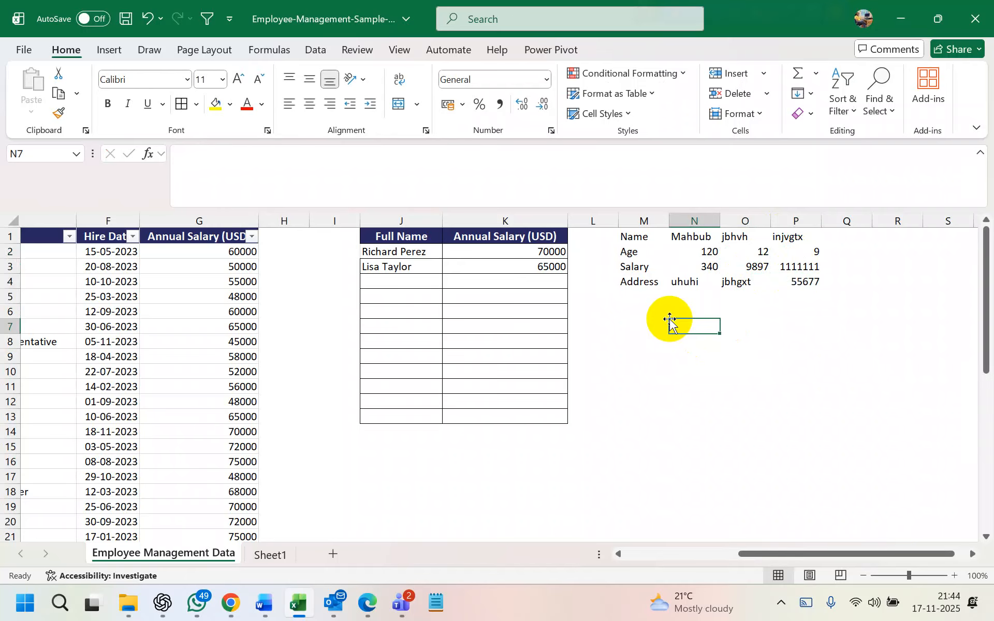
left_click(639, 237)
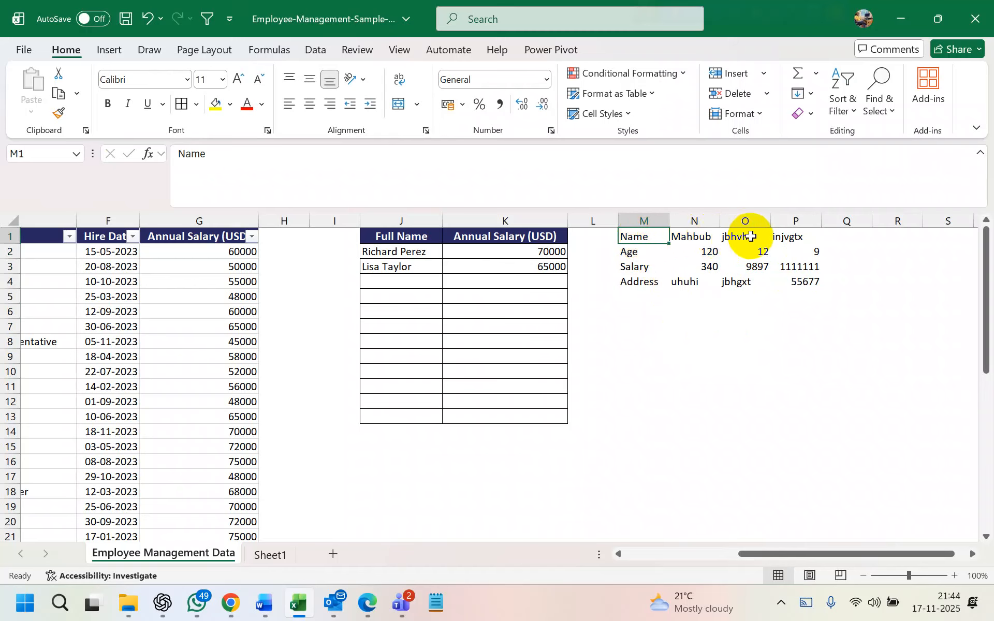
left_click(666, 221)
left_click(714, 220)
left_click(766, 220)
left_click(817, 220)
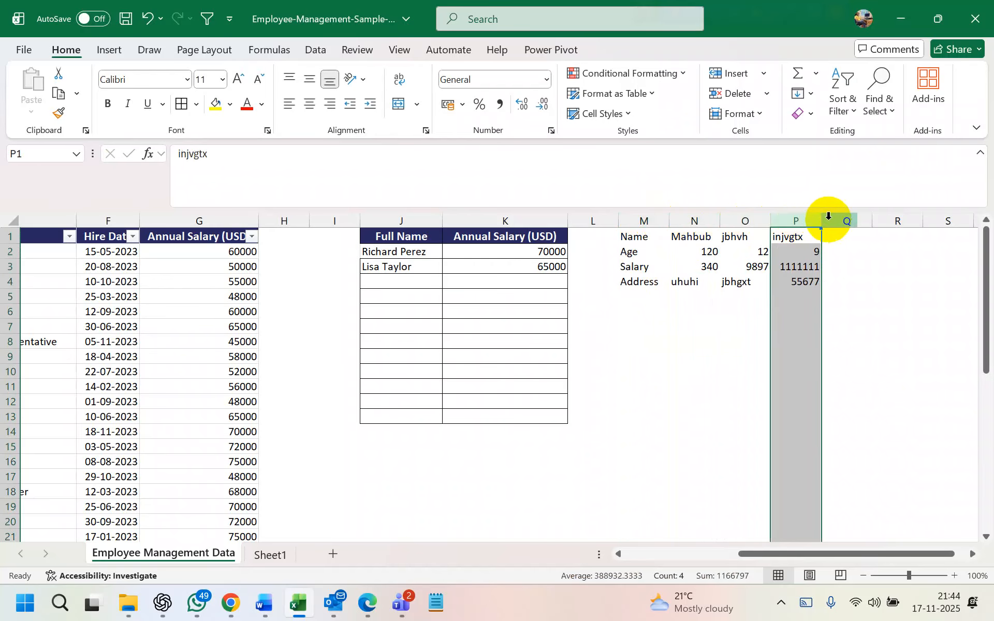
left_click(746, 220)
left_click(694, 220)
left_click(643, 221)
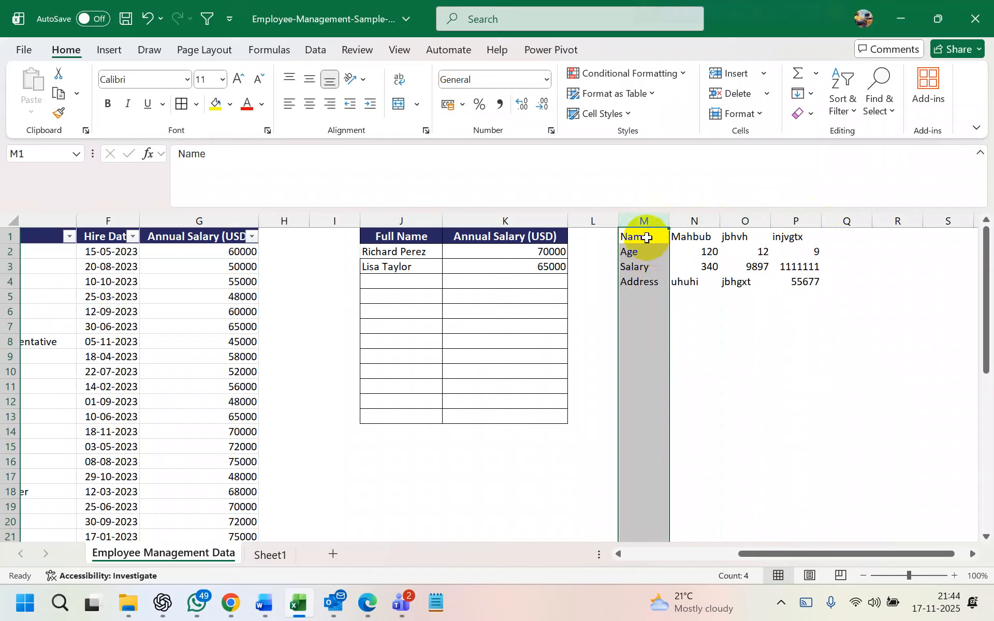
left_click(639, 239)
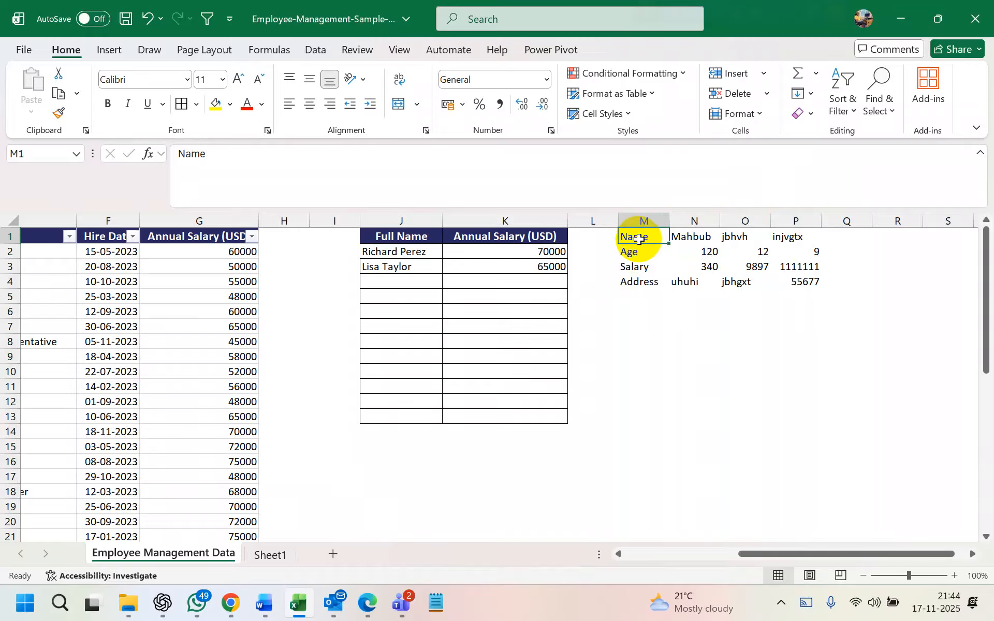
left_click(682, 236)
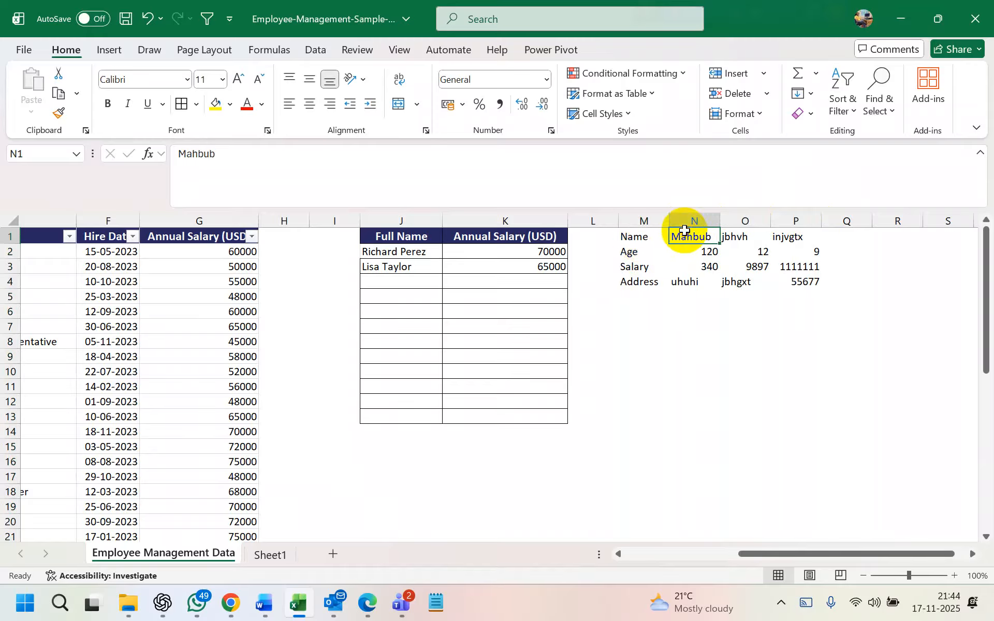
left_click(699, 252)
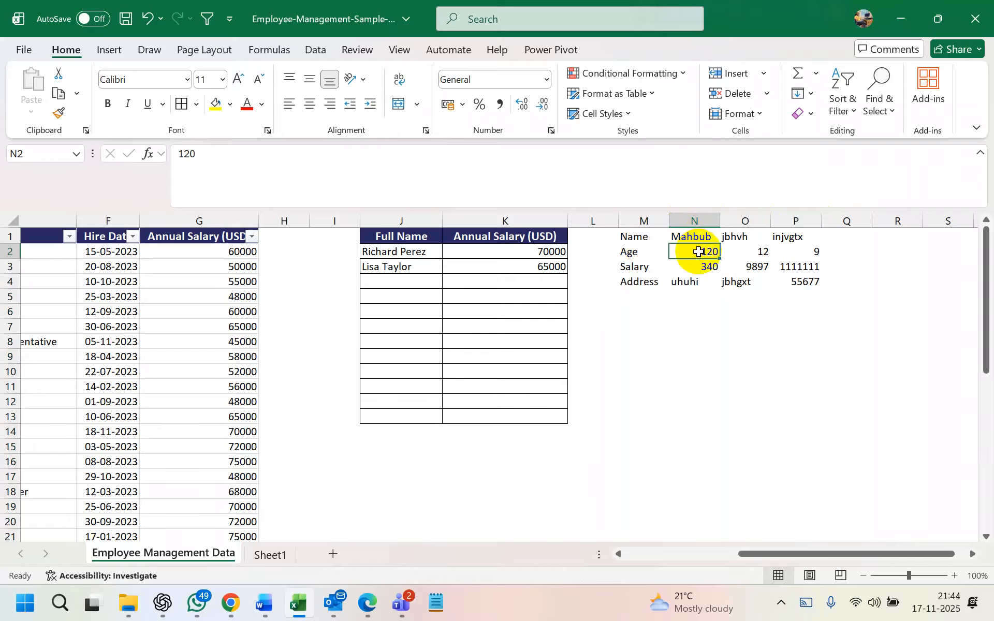
left_click(699, 267)
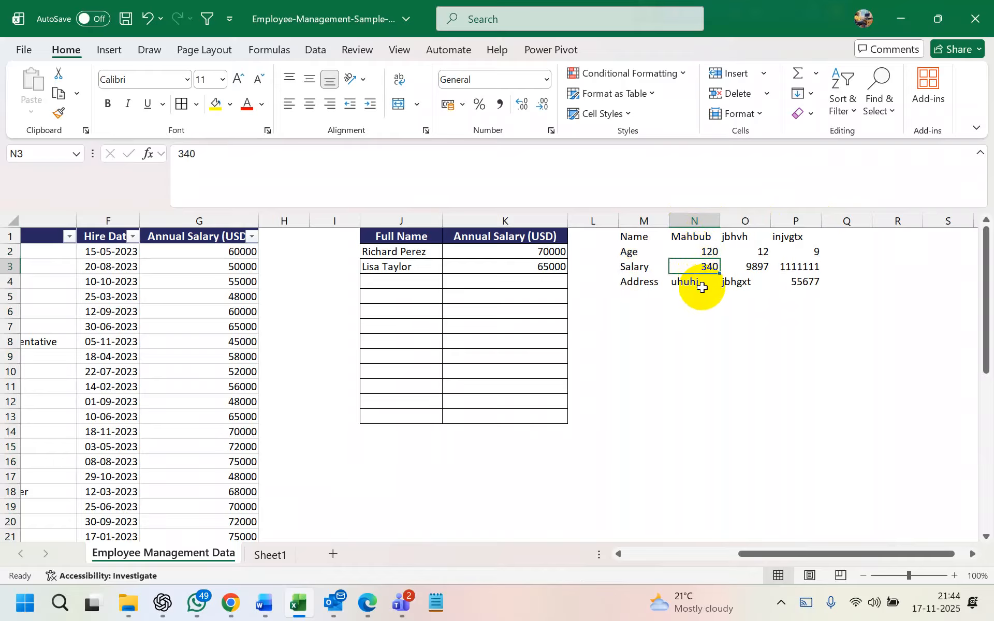
left_click(702, 286)
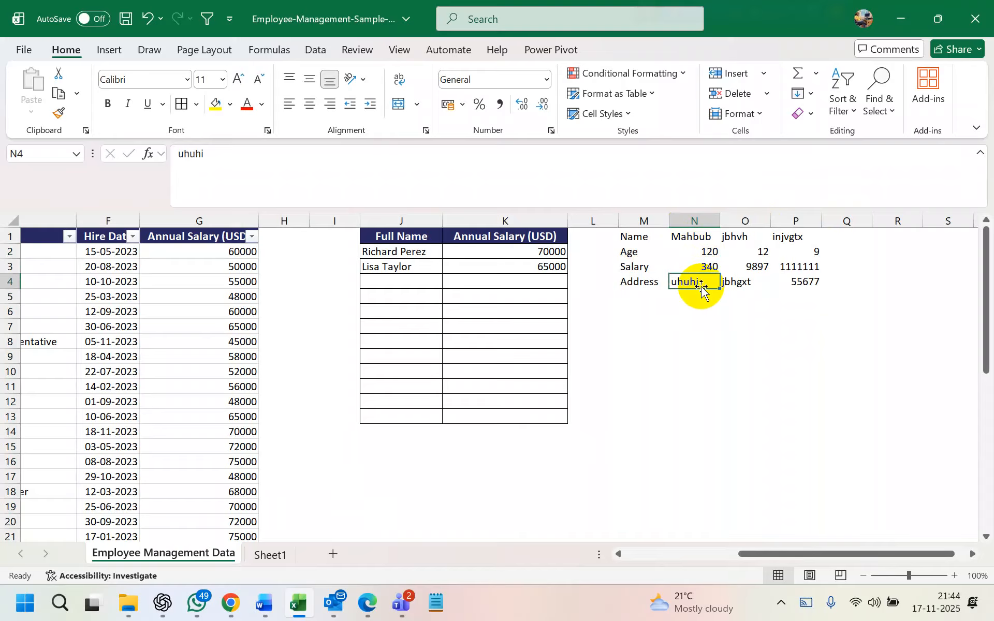
left_click(704, 303)
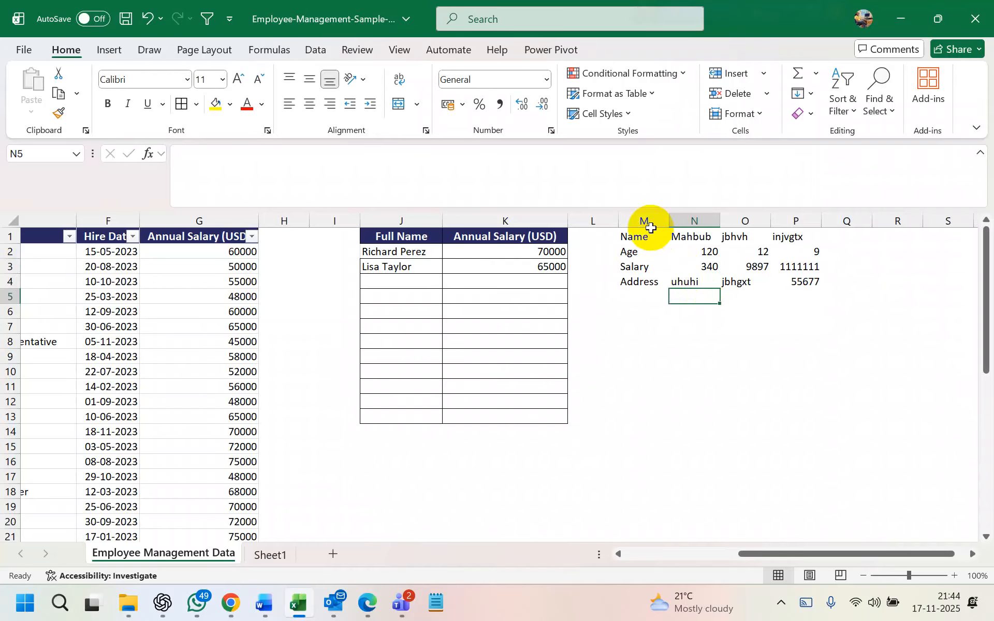
Apply cell borders to the Name/Age/Salary/Address table in M1:P4
scroll(651, 228, "right", 3)
left_click_drag(566, 237, 725, 288)
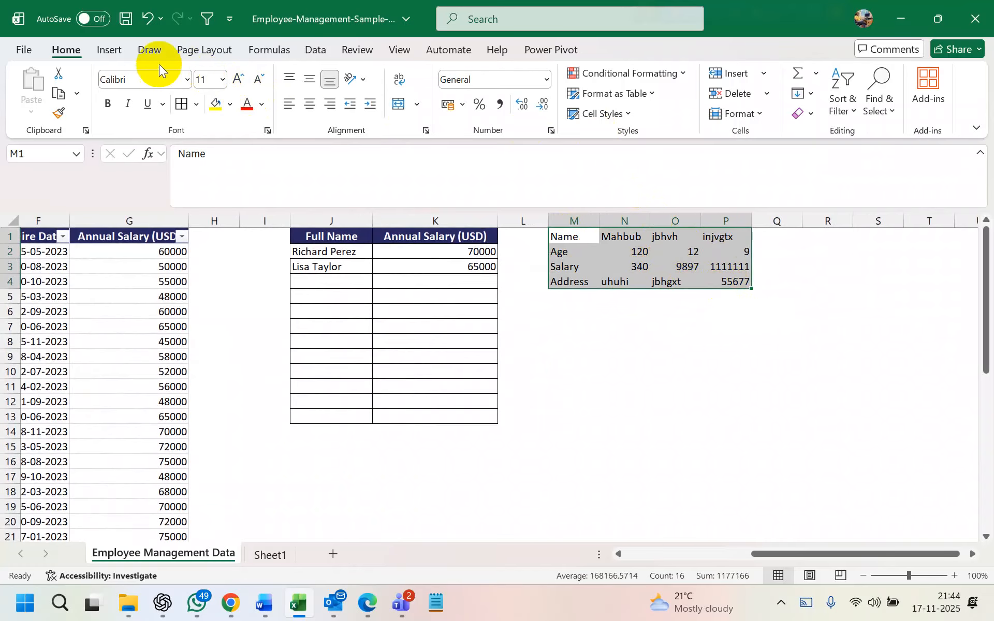
left_click(112, 56)
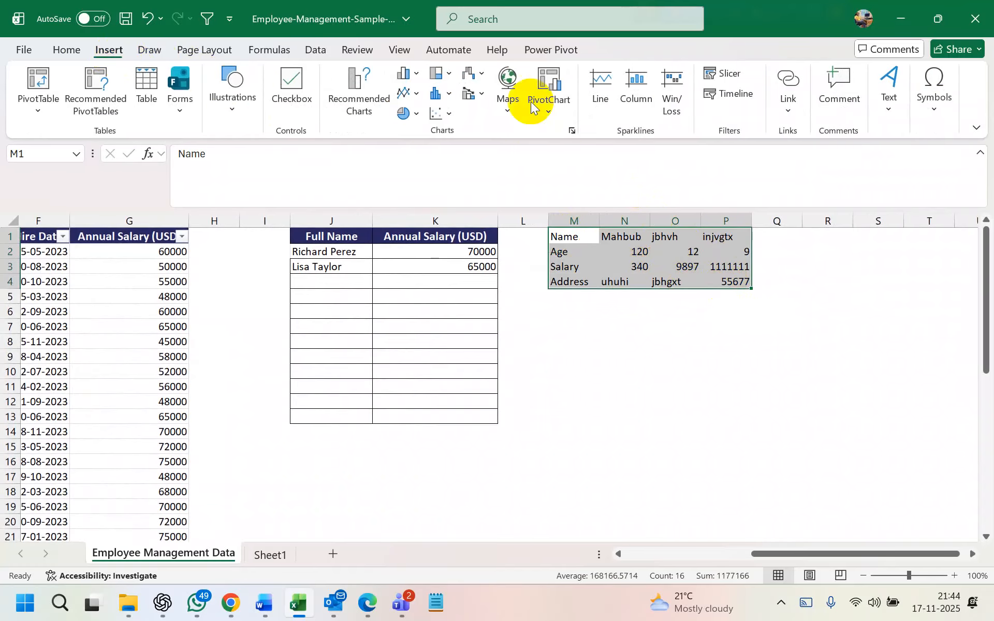
left_click(73, 50)
left_click(740, 314)
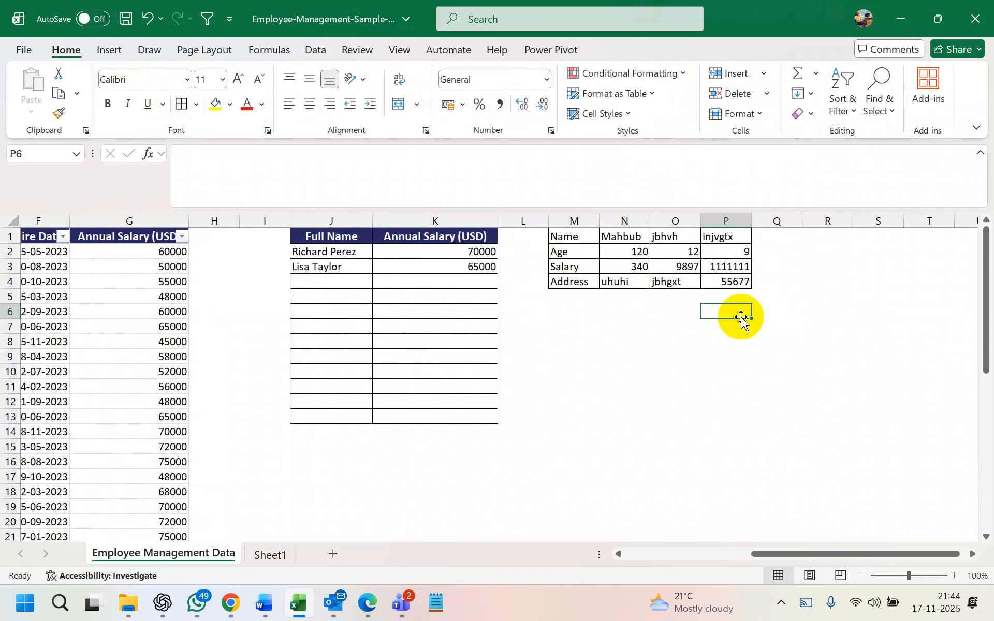
scroll(763, 311, "right", 1)
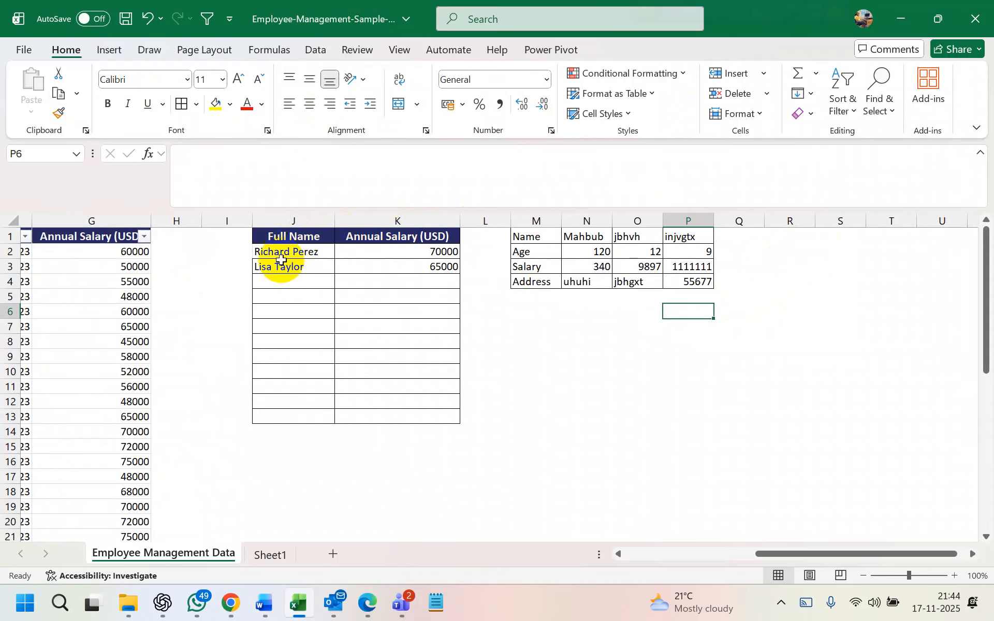
Merge J7 and K7 in the salary table with Merge & Center
left_click_drag(269, 253, 377, 267)
left_click(288, 322)
left_click(274, 324)
left_click_drag(274, 324, 373, 331)
left_click(108, 50)
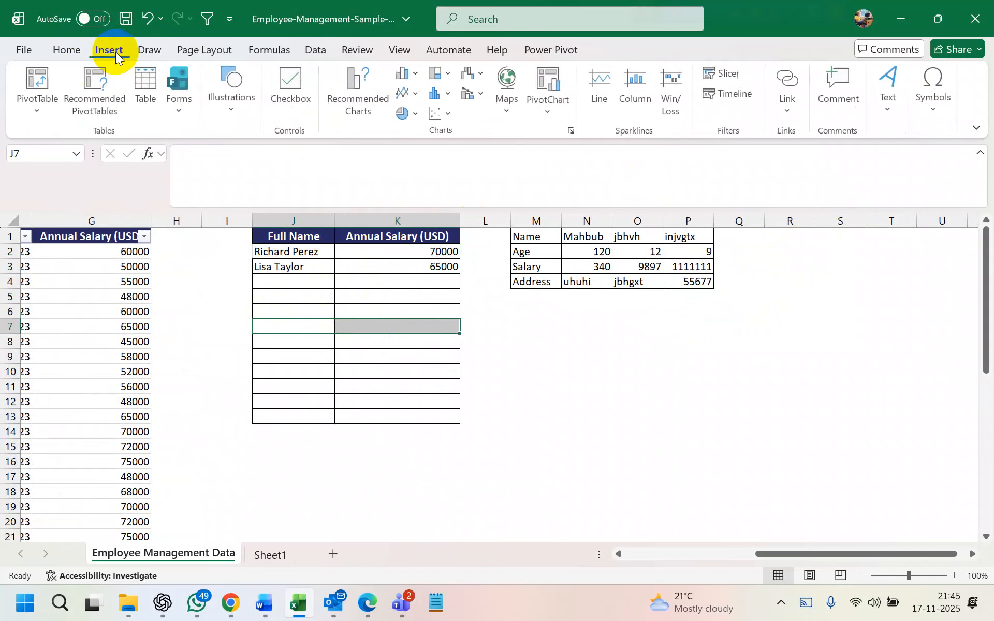
left_click(69, 49)
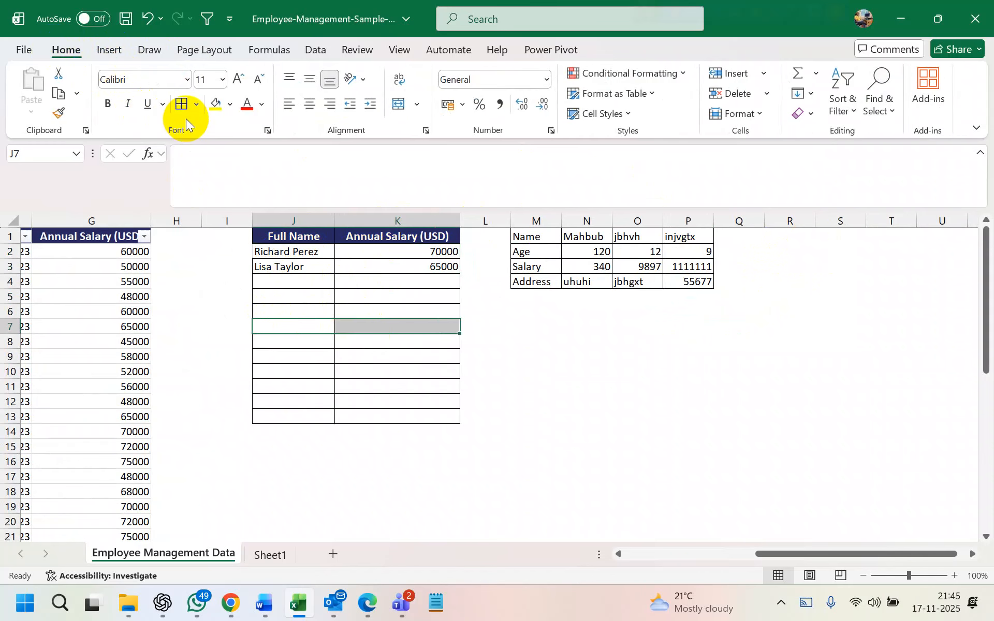
left_click(398, 105)
left_click(303, 343)
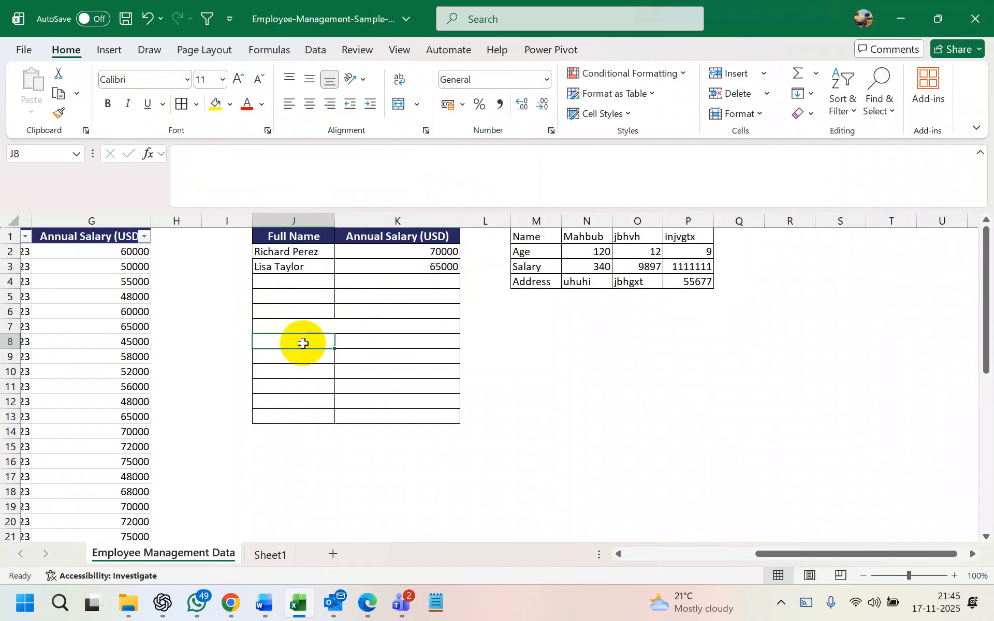
left_click(368, 343)
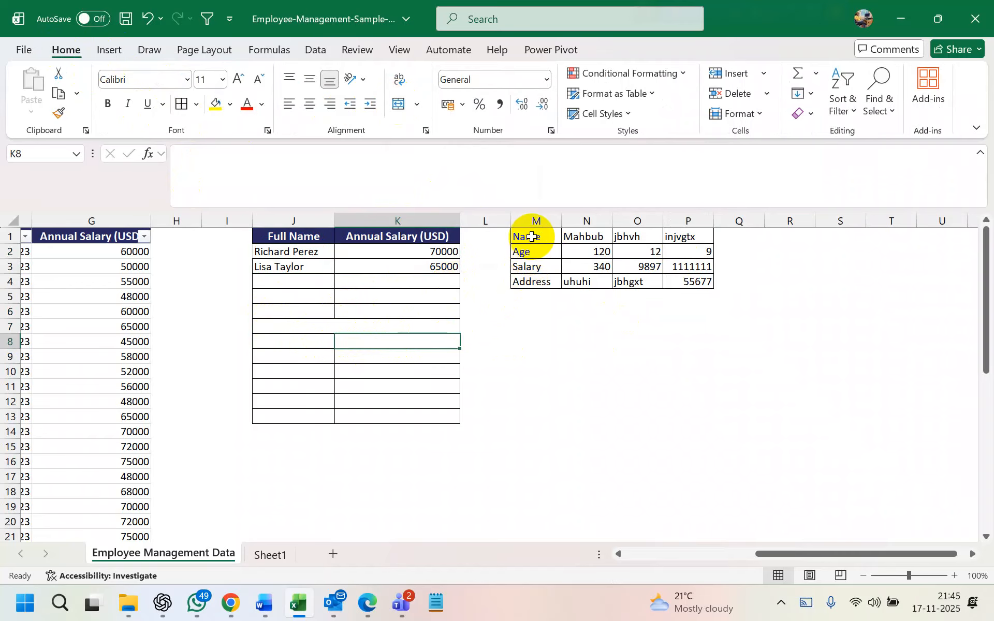
left_click(541, 267)
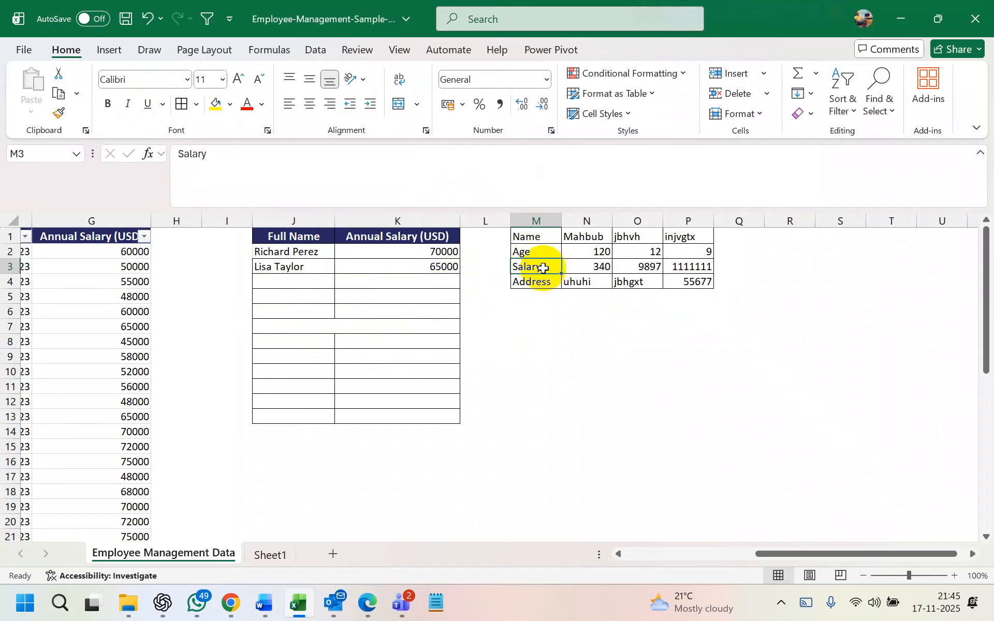
left_click(386, 343)
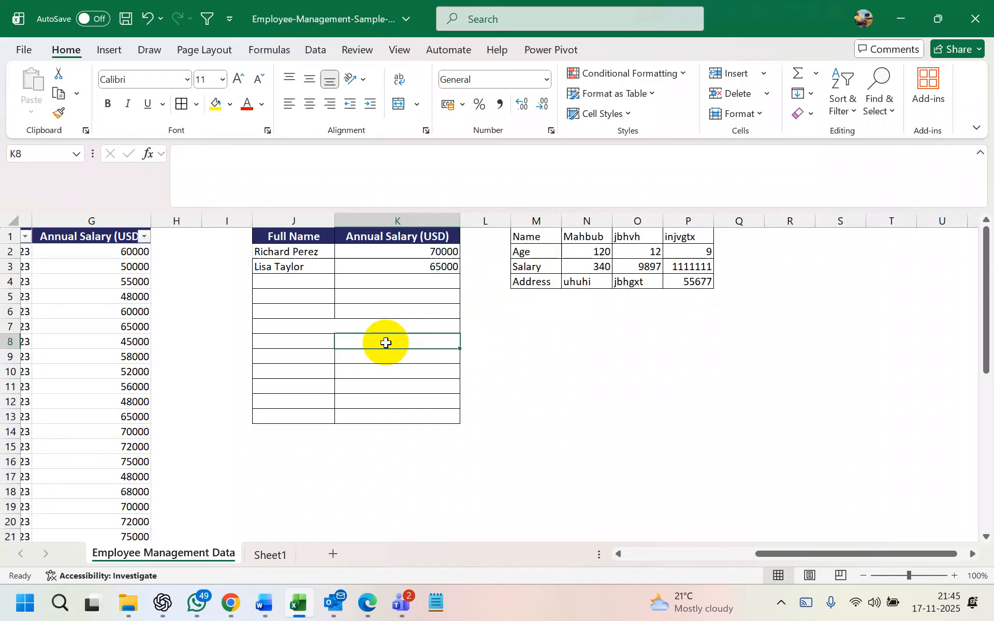
Enter =HLOOKUP(J8,M1:P4,3,FALSE) in K8, showing #N/A while J8 is empty
type("=")
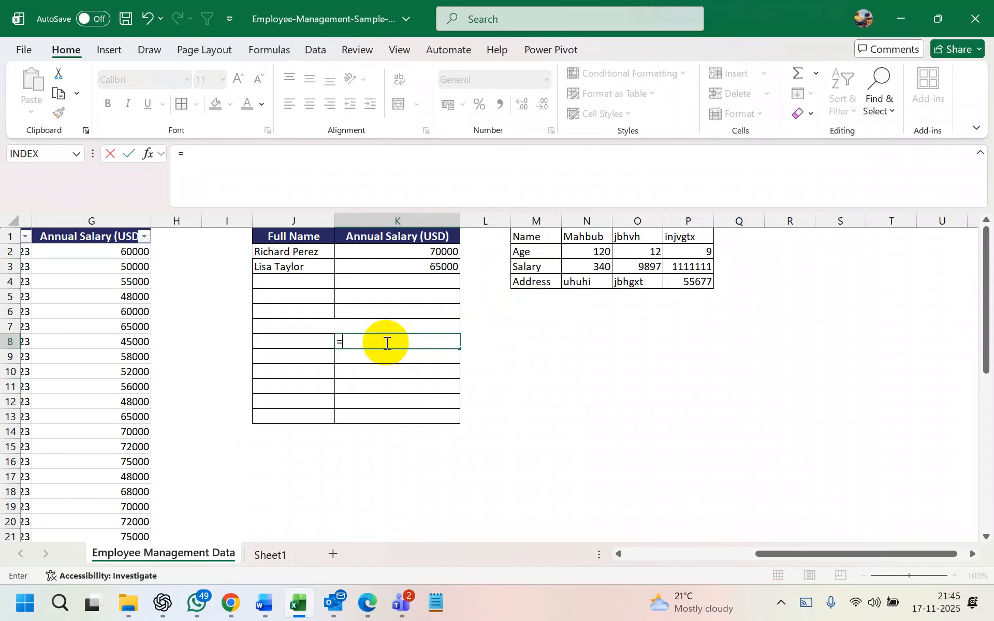
type("h")
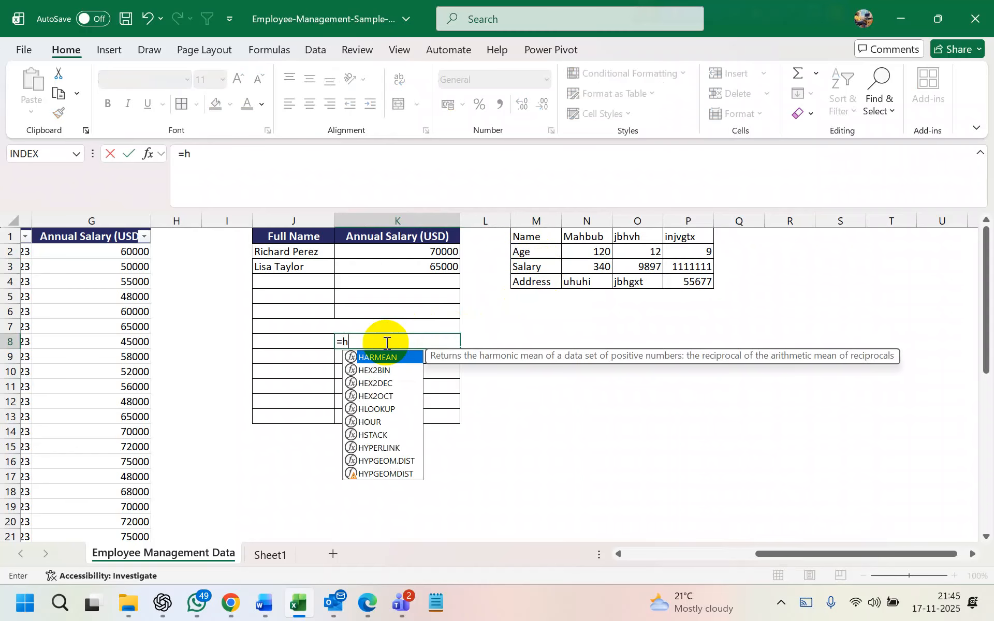
type("look")
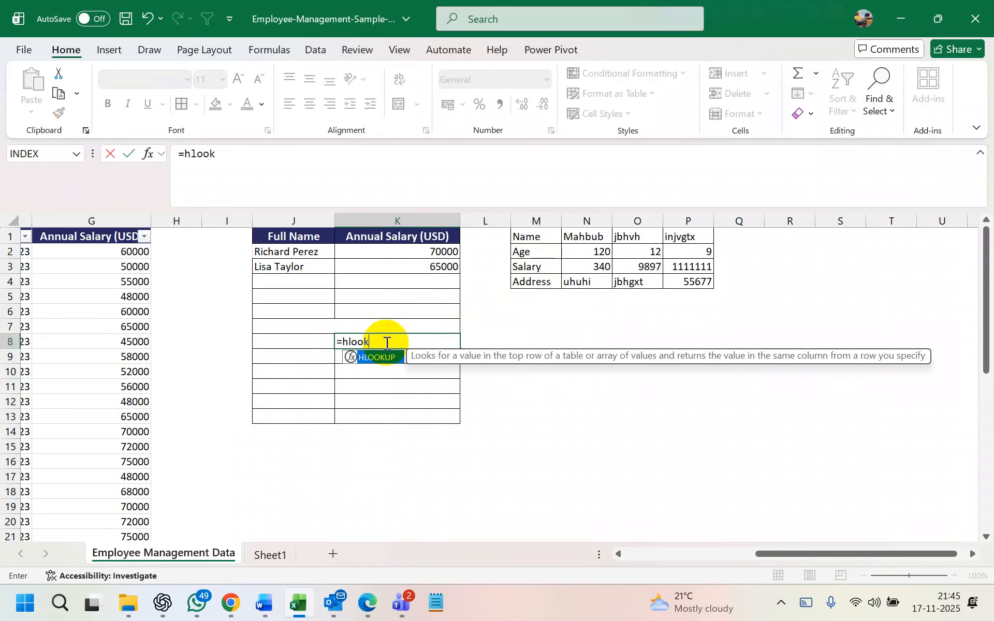
double_click(385, 358)
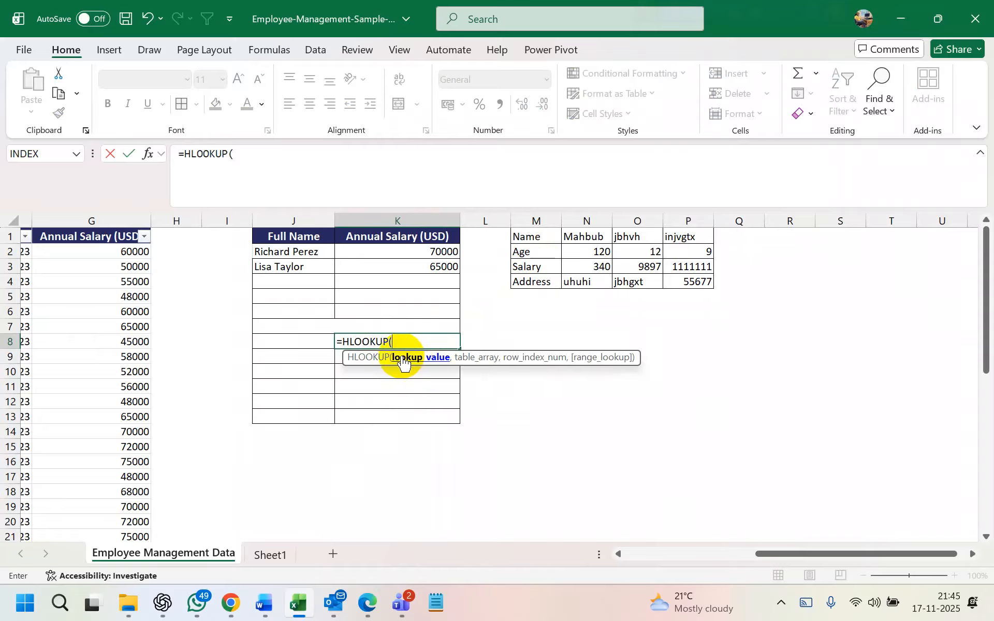
left_click(274, 342)
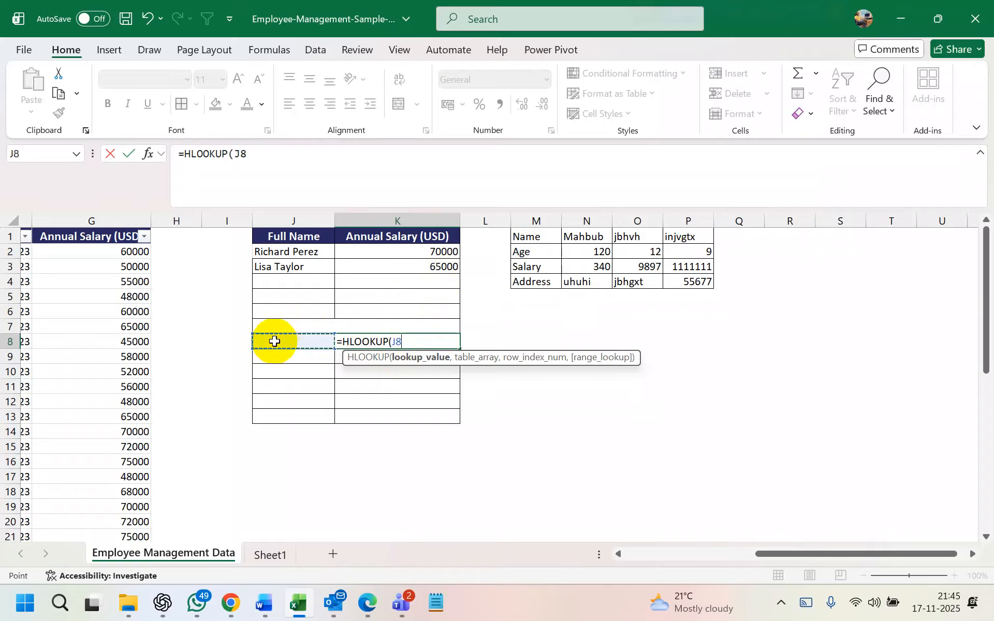
type(",")
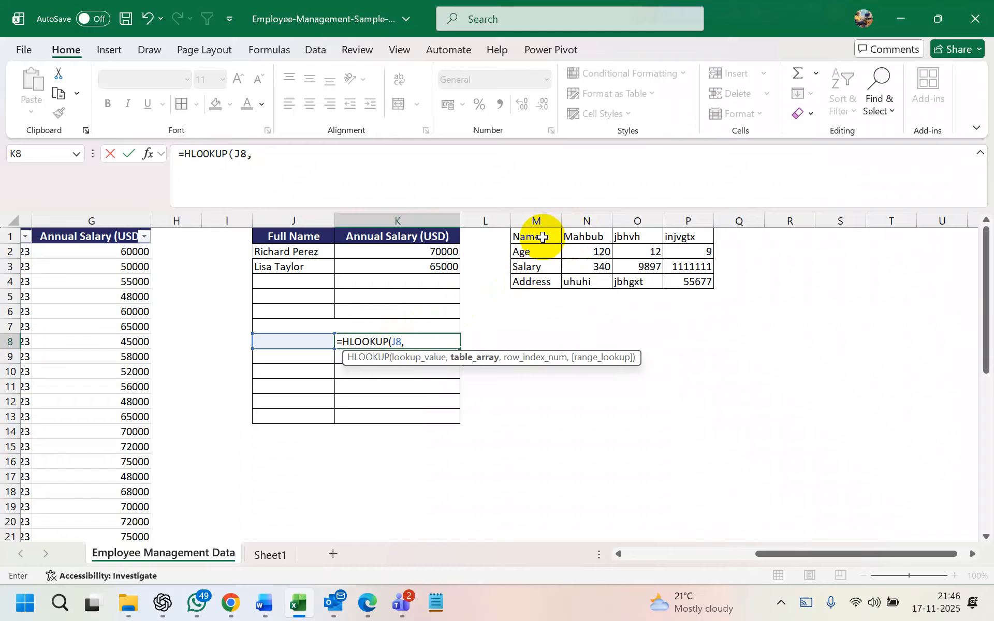
left_click_drag(539, 237, 683, 281)
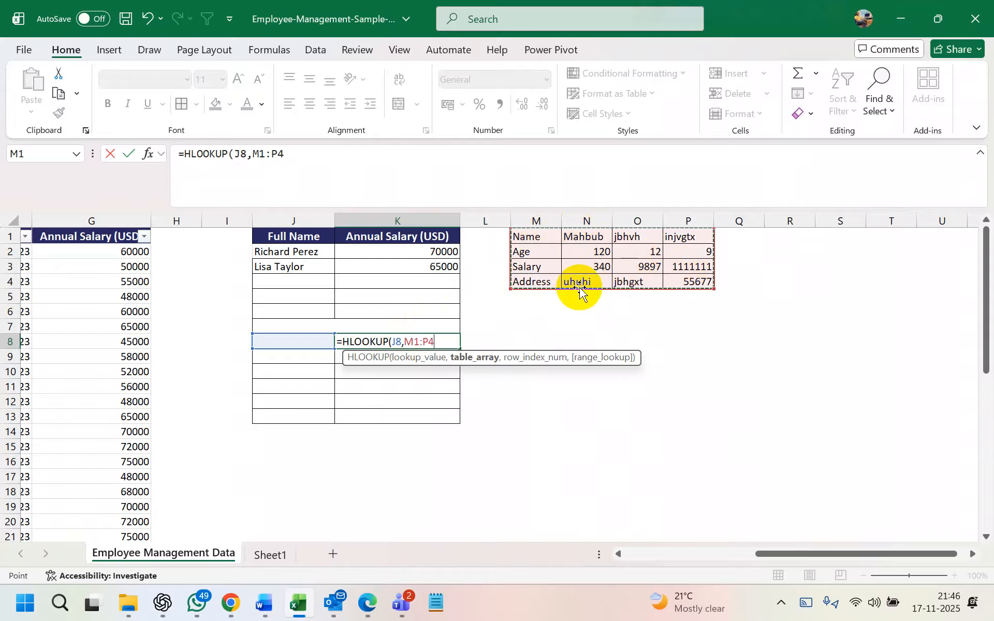
type(",")
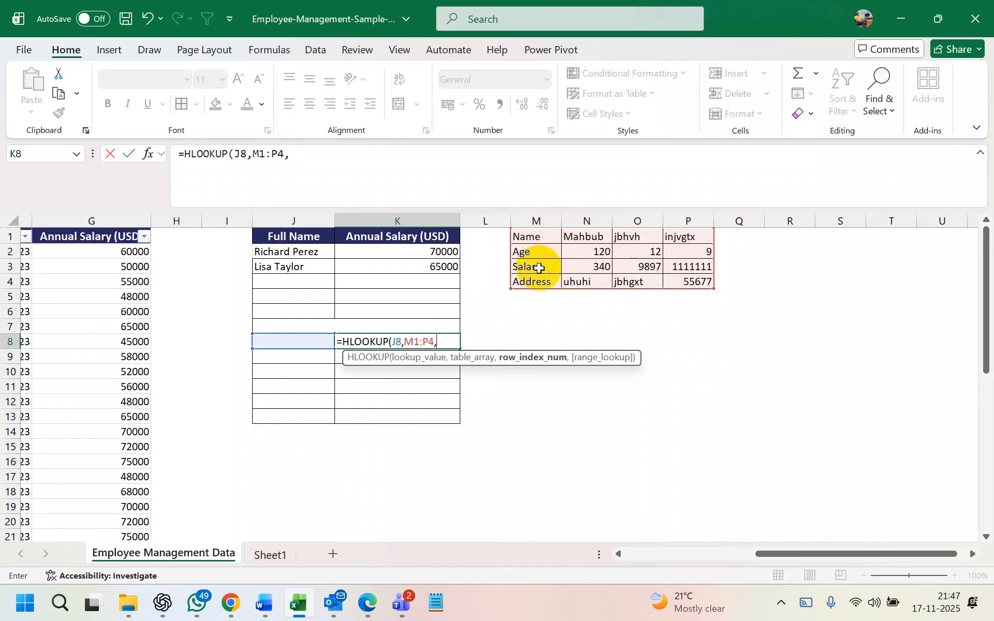
type("3,")
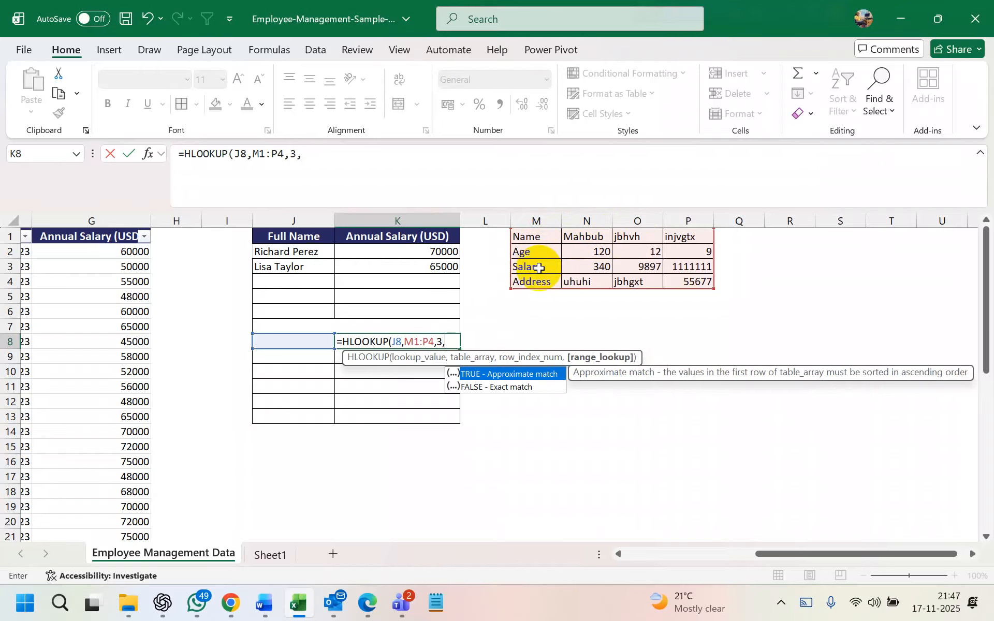
double_click(526, 386)
key("Return")
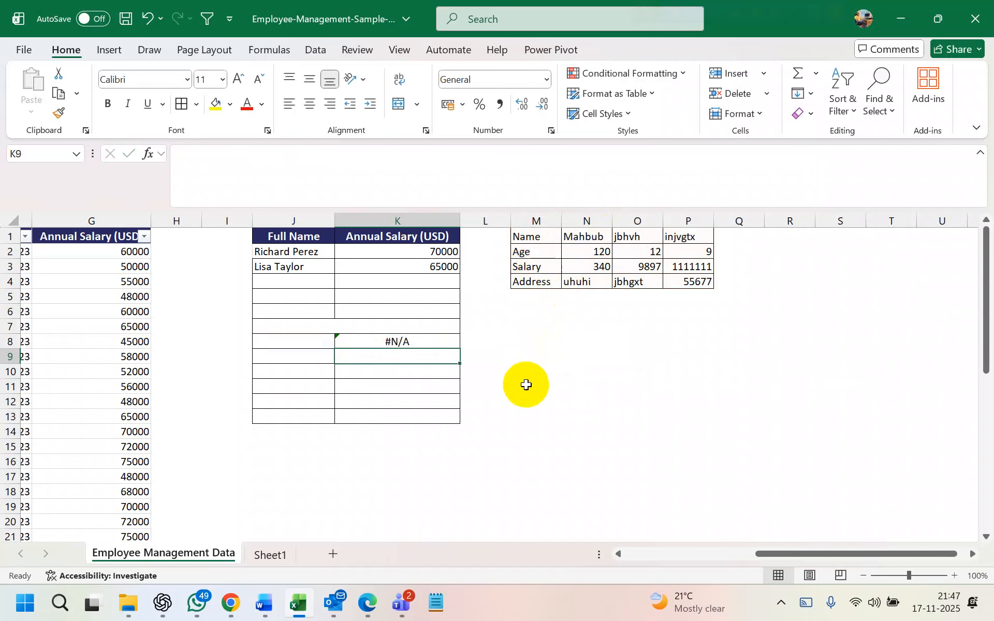
left_click(305, 343)
type("Mahbu")
key("BackSpace")
key("BackSpace")
type("abub")
key("Return")
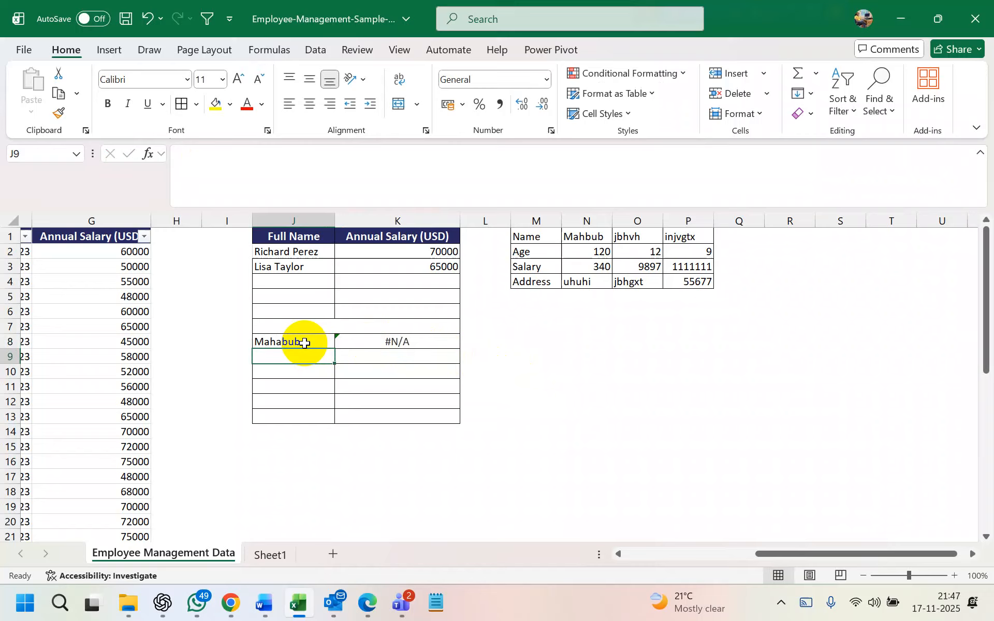
left_click(310, 343)
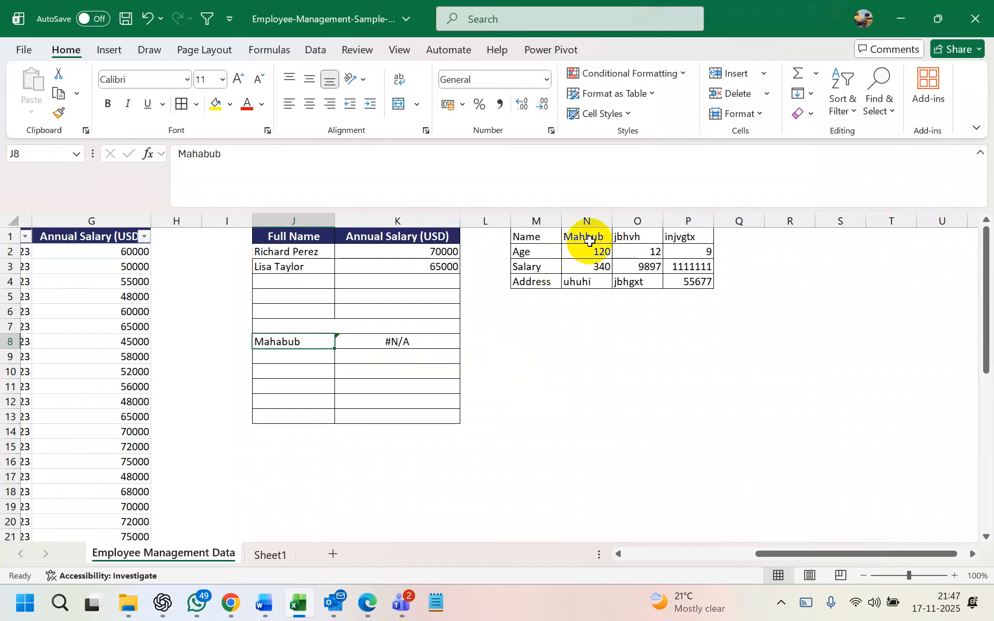
double_click(286, 343)
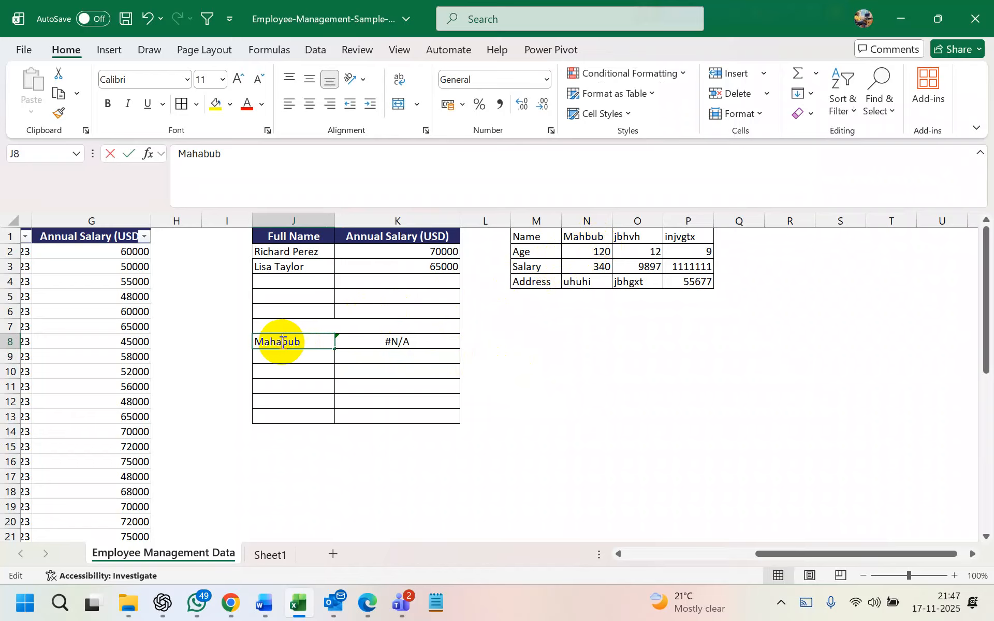
key("BackSpace")
key("Return")
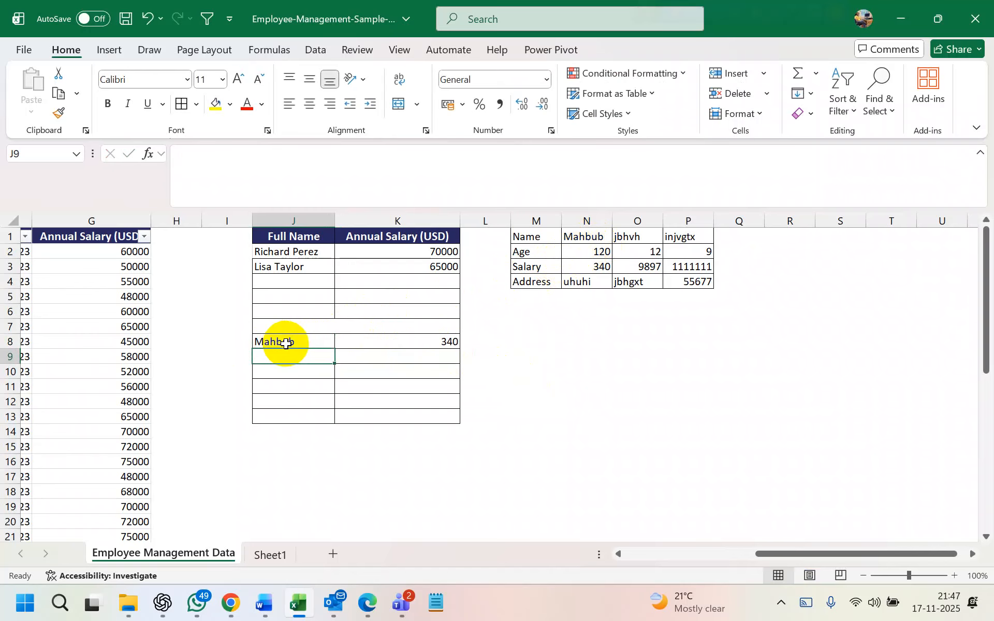
left_click(16, 342)
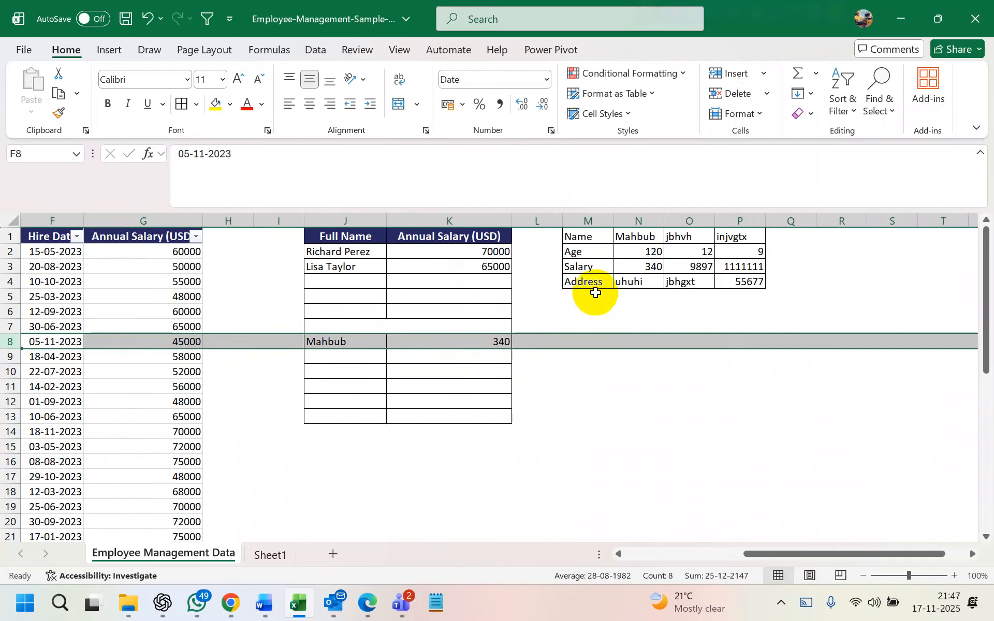
left_click(643, 267)
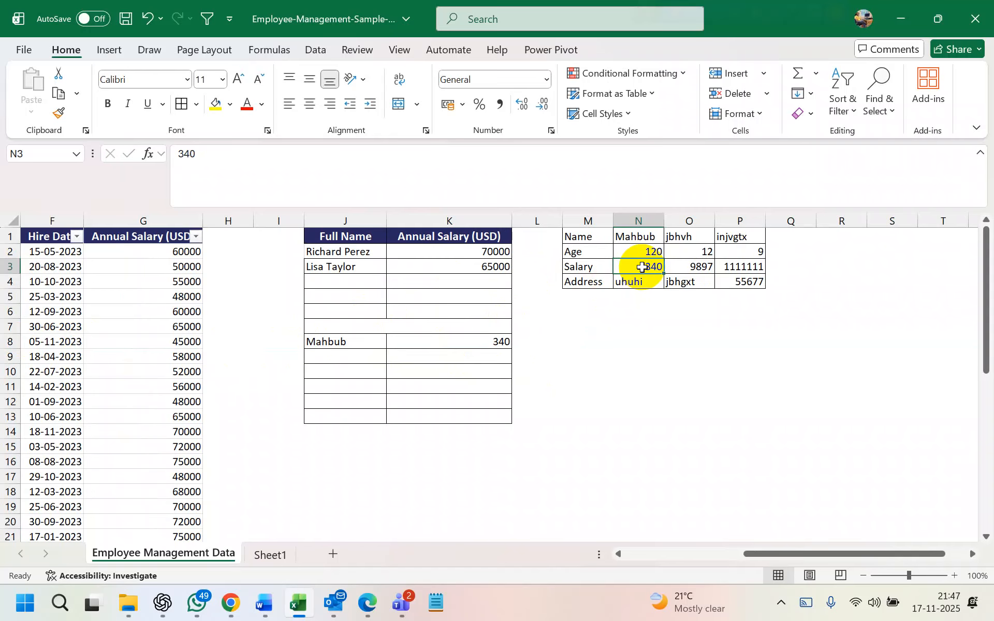
left_click(491, 342)
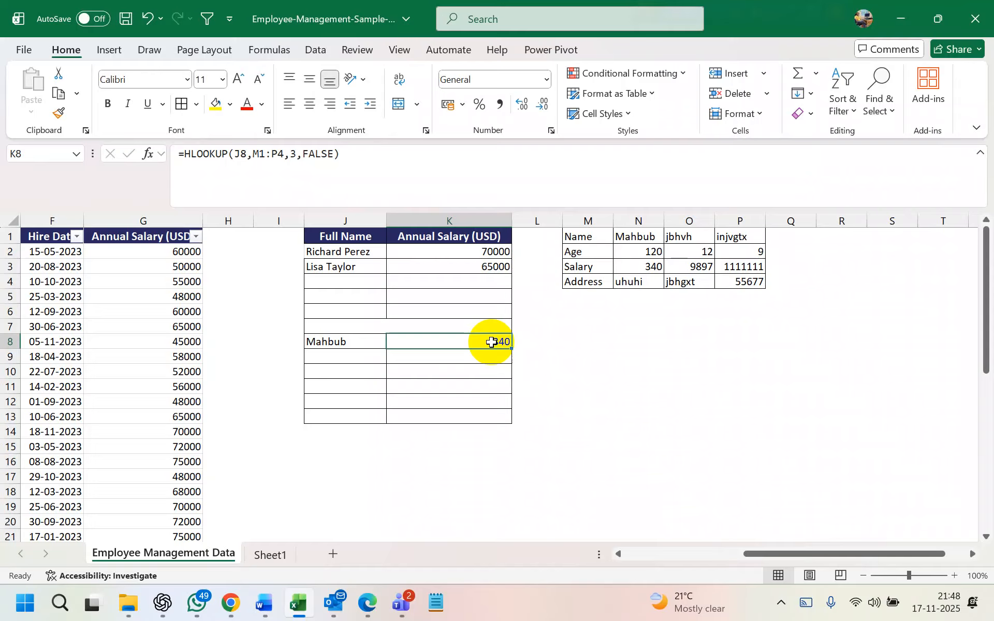
Change K8's HLOOKUP range from M1:P4 to N1:P4, giving =HLOOKUP(J8,N1:P4,3,FALSE) returning 340
double_click(455, 340)
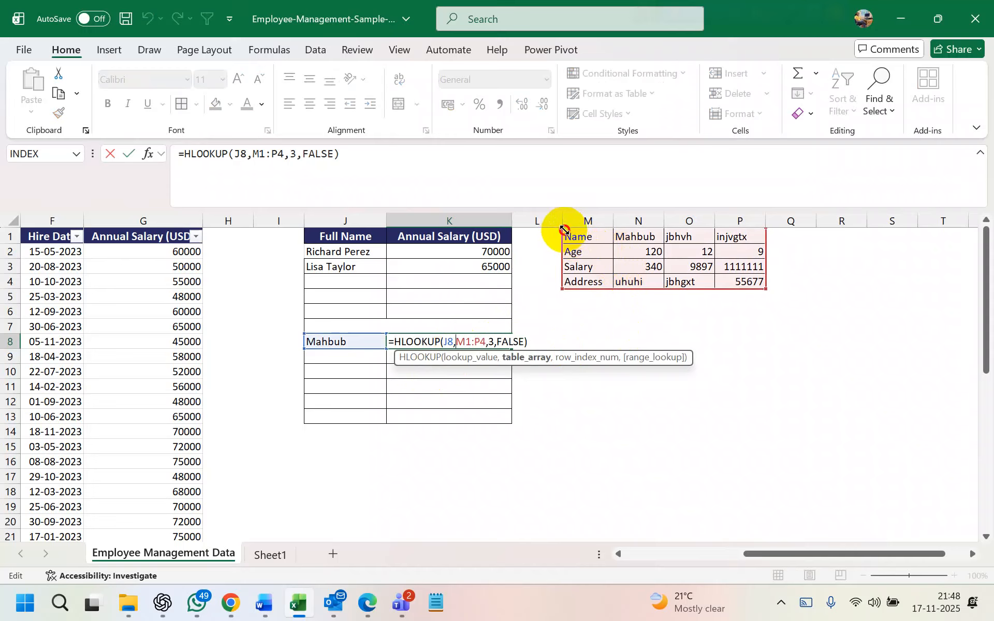
left_click_drag(565, 229, 564, 240)
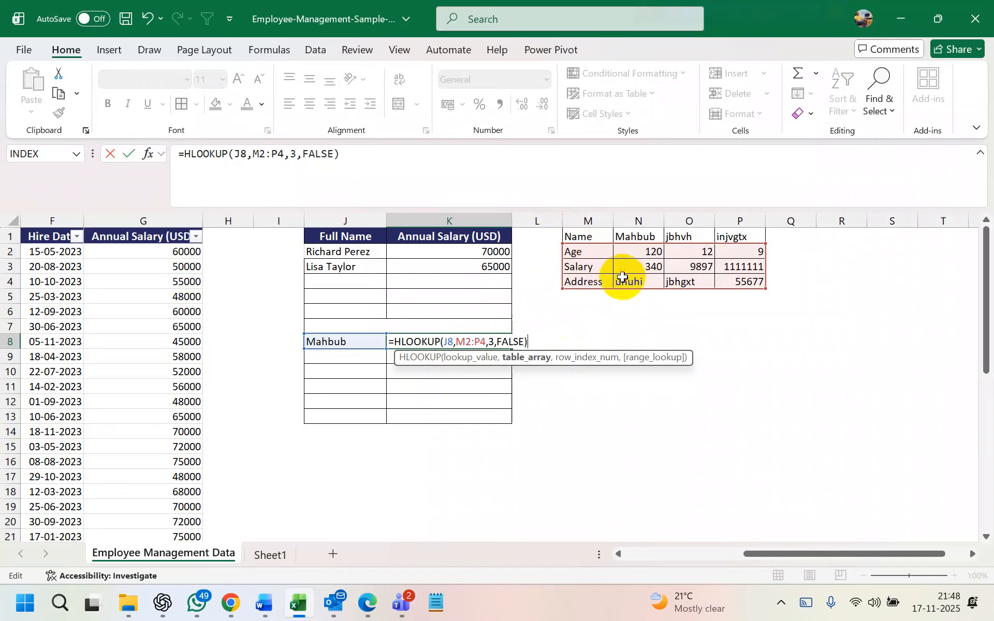
left_click_drag(563, 243, 605, 241)
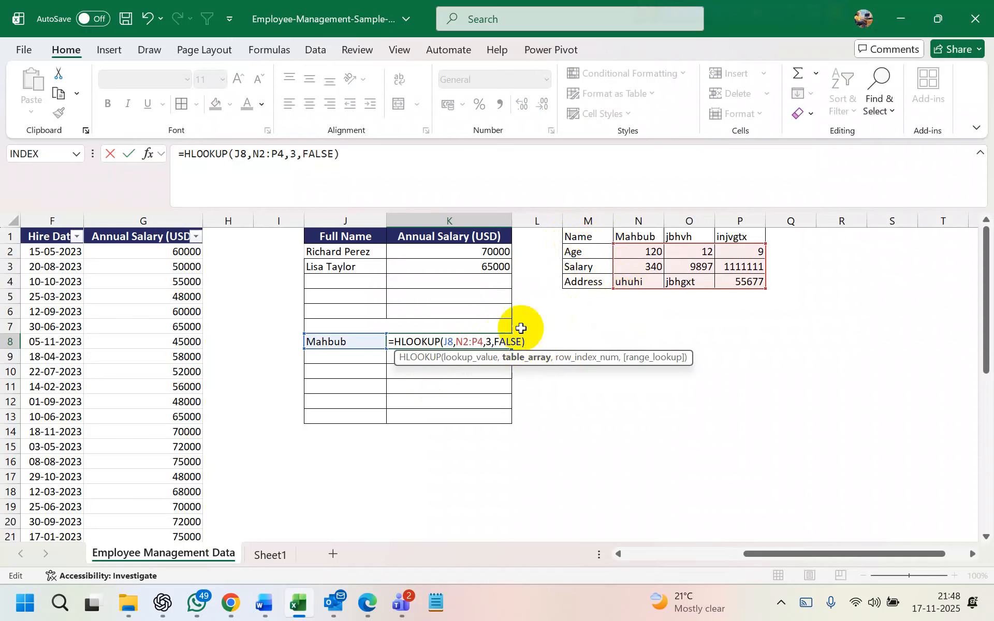
left_click_drag(612, 243, 606, 228)
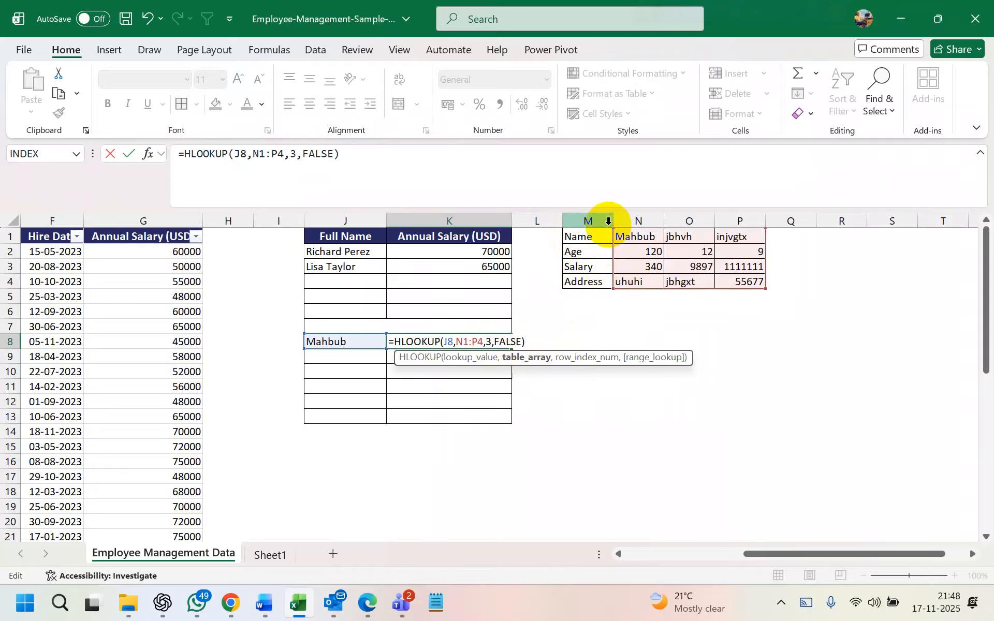
key("Return")
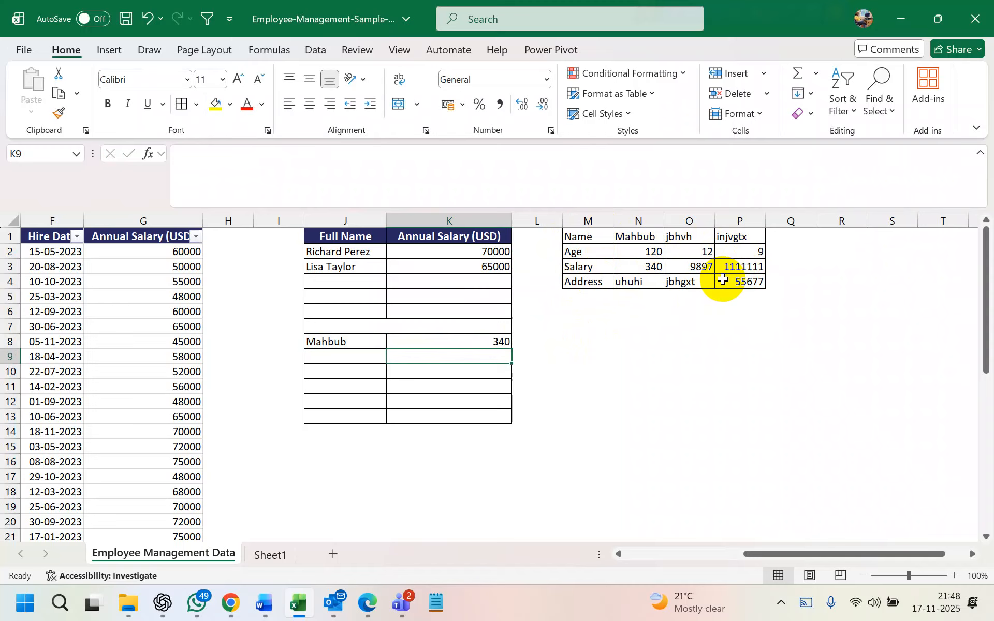
left_click(644, 251)
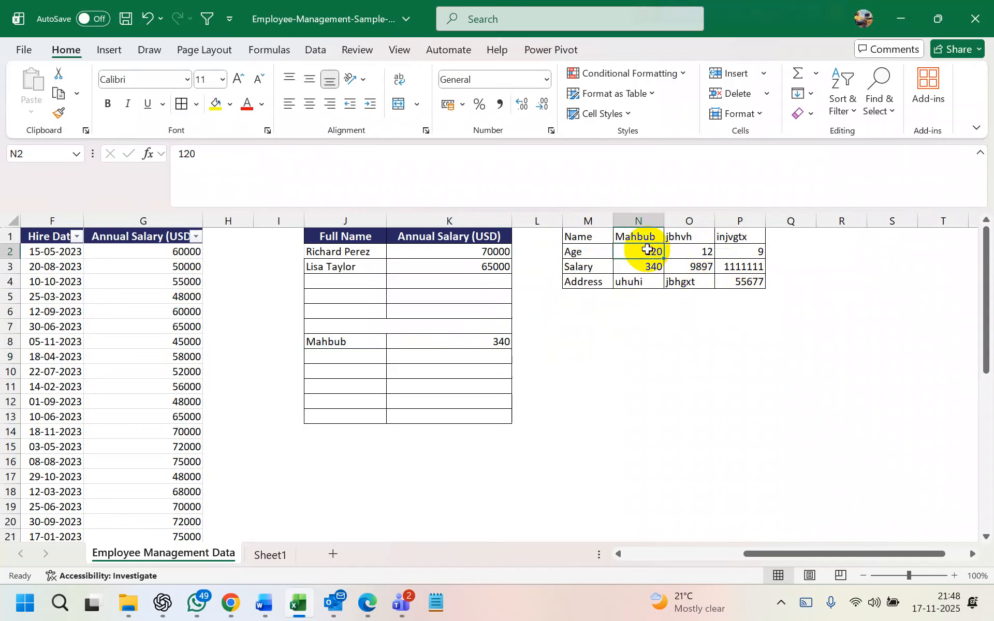
left_click(500, 342)
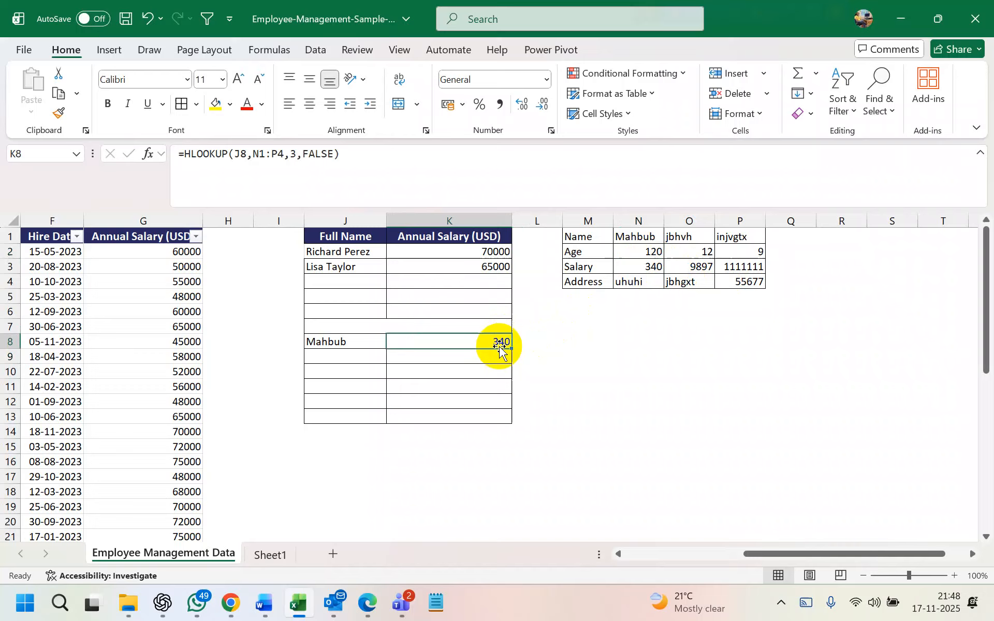
left_click_drag(588, 212, 730, 216)
right_click(730, 216)
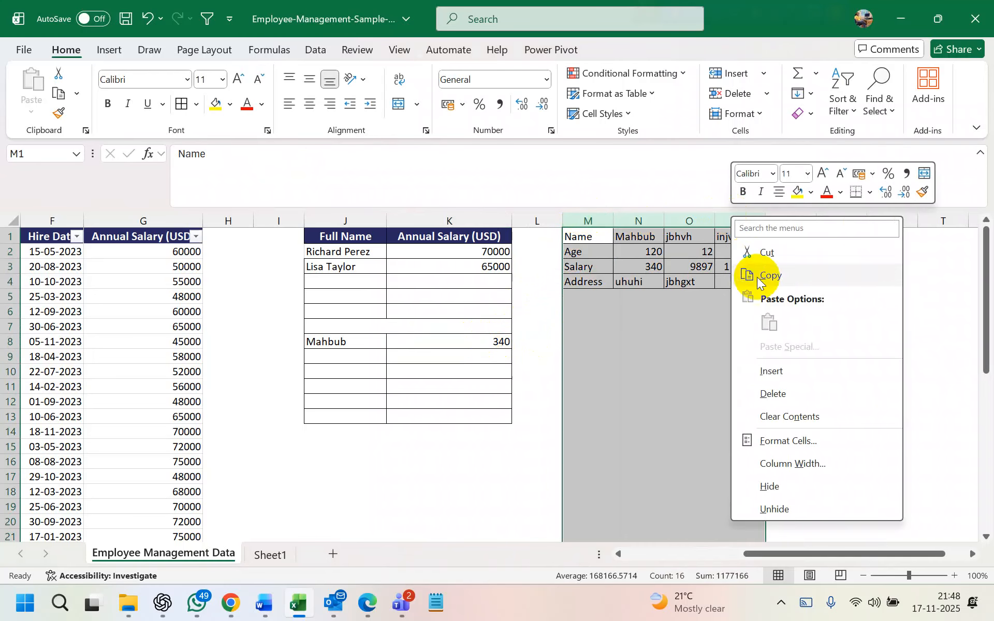
key("Escape")
left_click(409, 259)
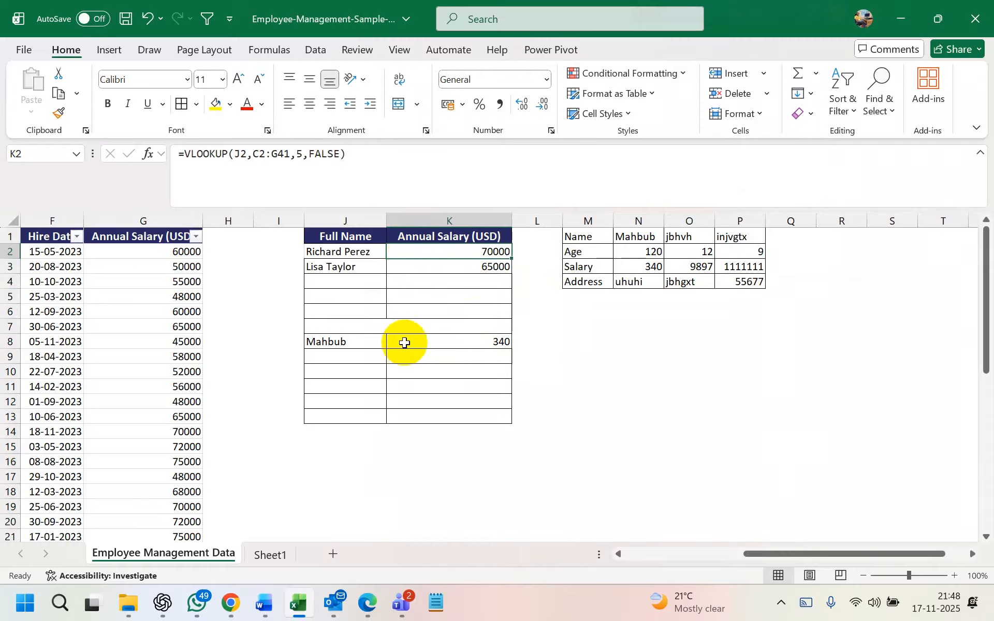
left_click(443, 415)
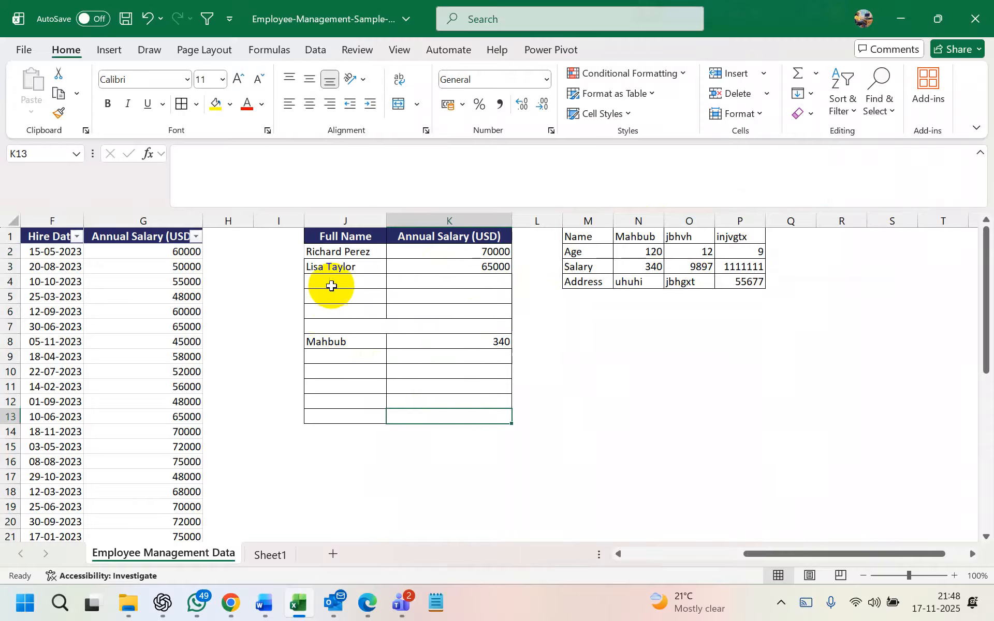
left_click(331, 283)
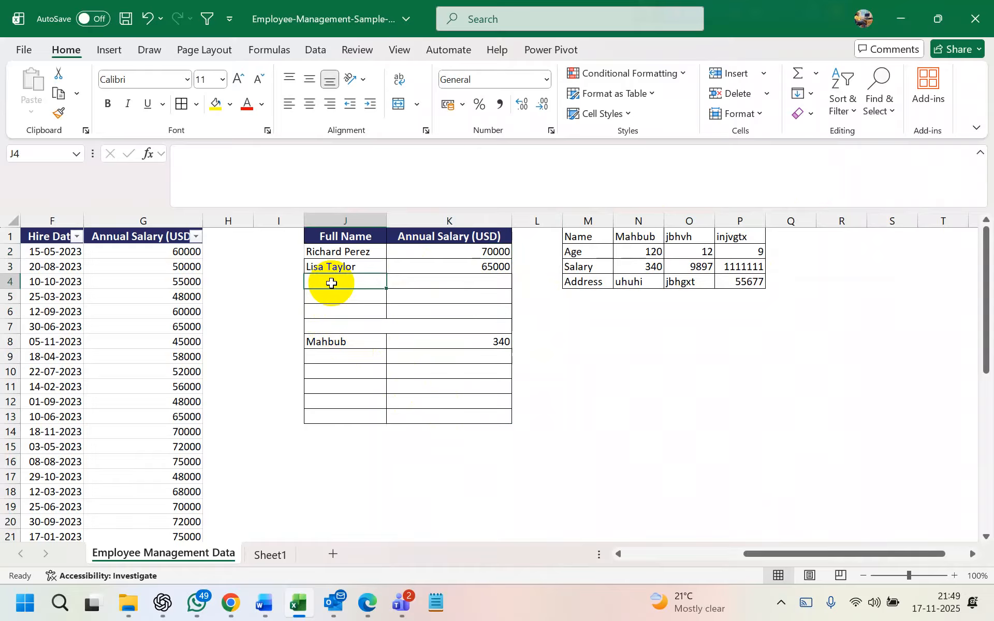
left_click(416, 285)
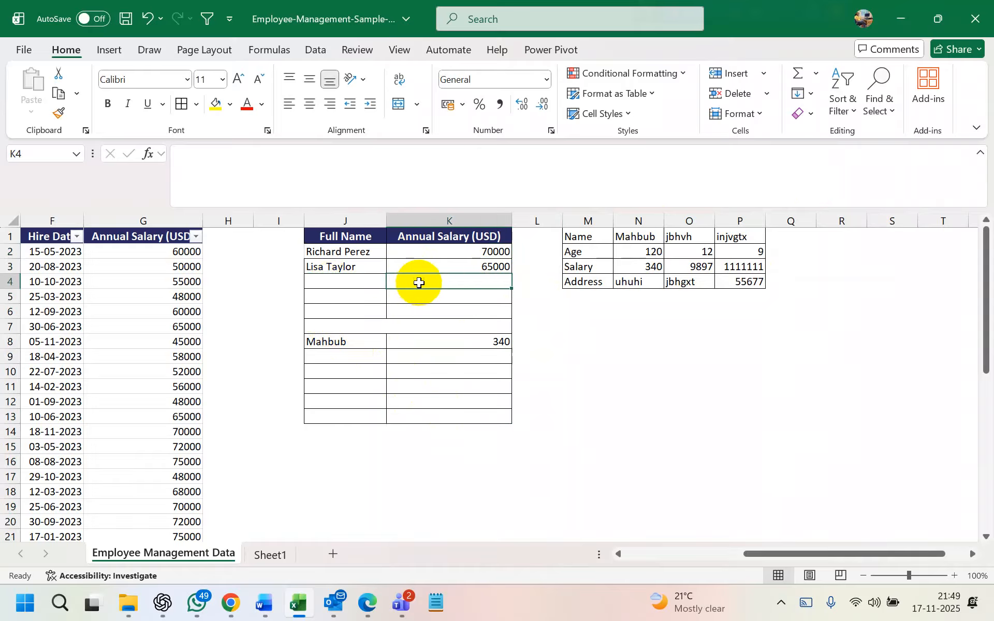
double_click(418, 284)
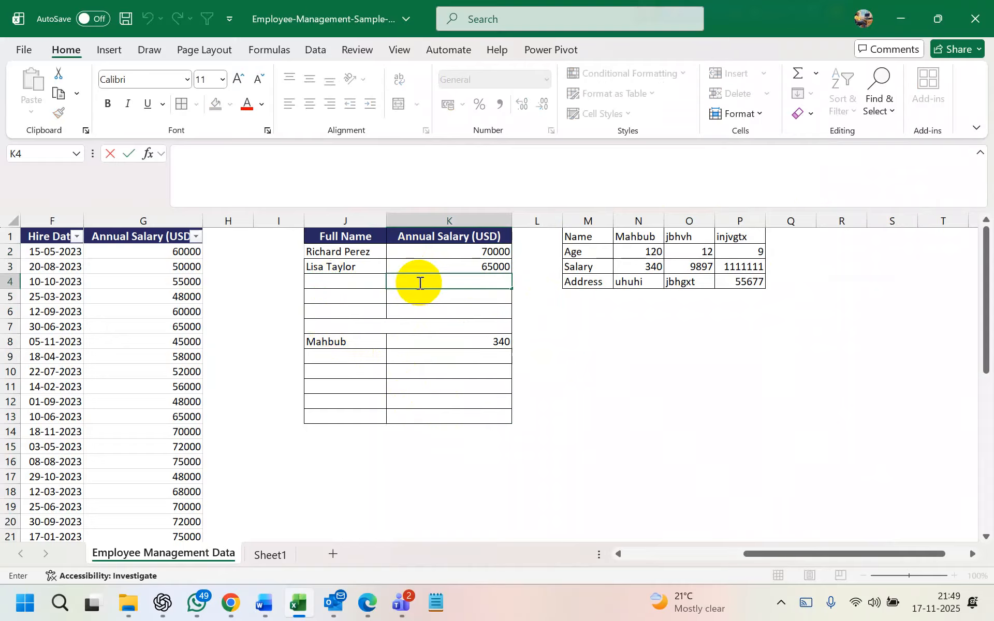
Replace column K's 'Annual Salary (USD)' header with 'Desig'
left_click(451, 237)
key("Delete")
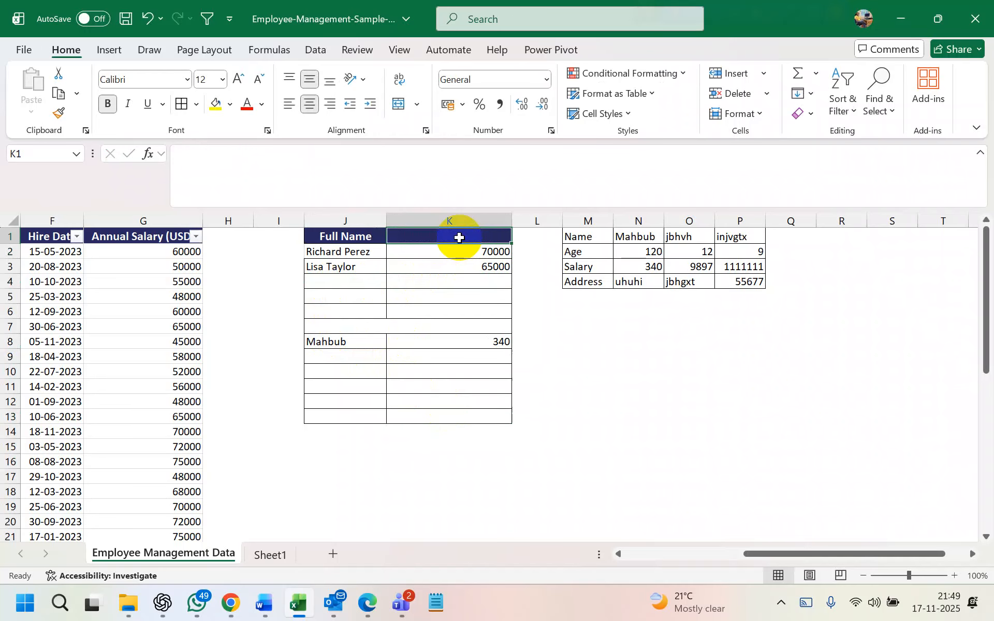
scroll(304, 318, "left", 3)
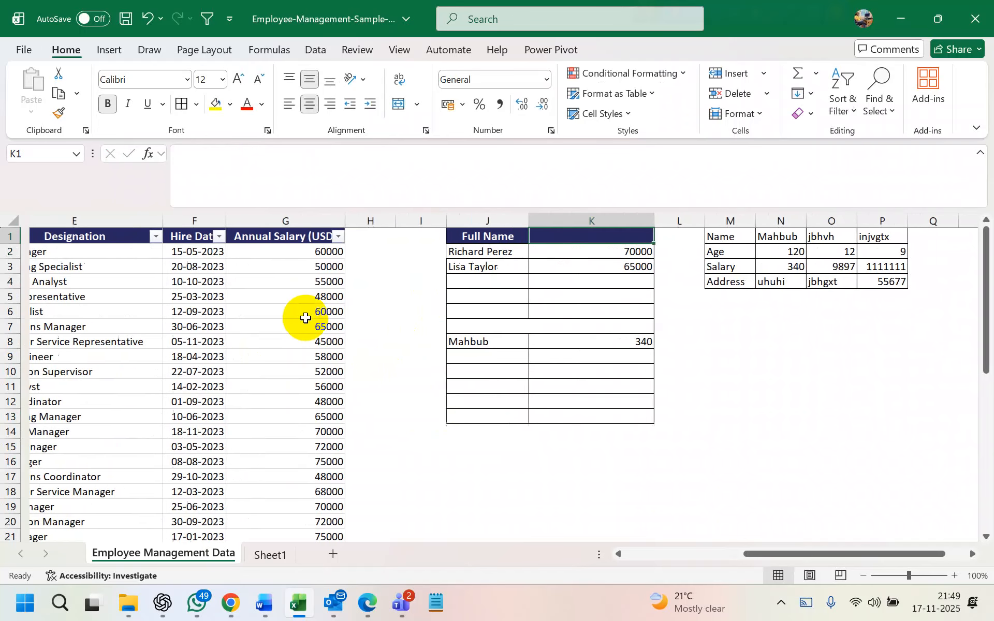
scroll(484, 270, "right", 1)
type("Desig")
Shade cells K4:K6 with yellow fill
left_click(529, 278)
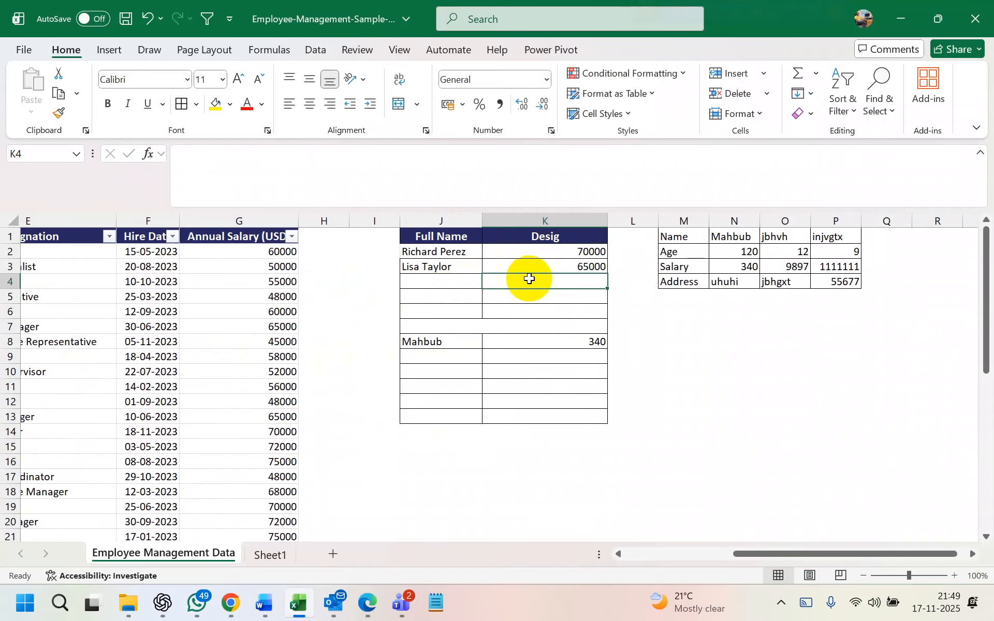
left_click_drag(524, 275, 528, 306)
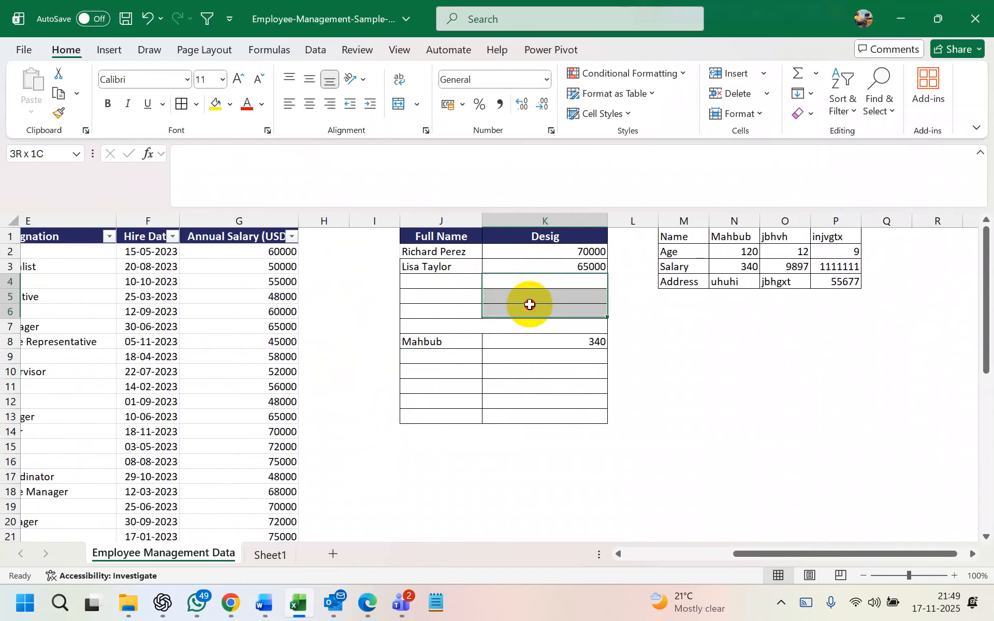
left_click(218, 105)
Begin a formula in K4 reading '=VLOOKUP('
left_click(524, 283)
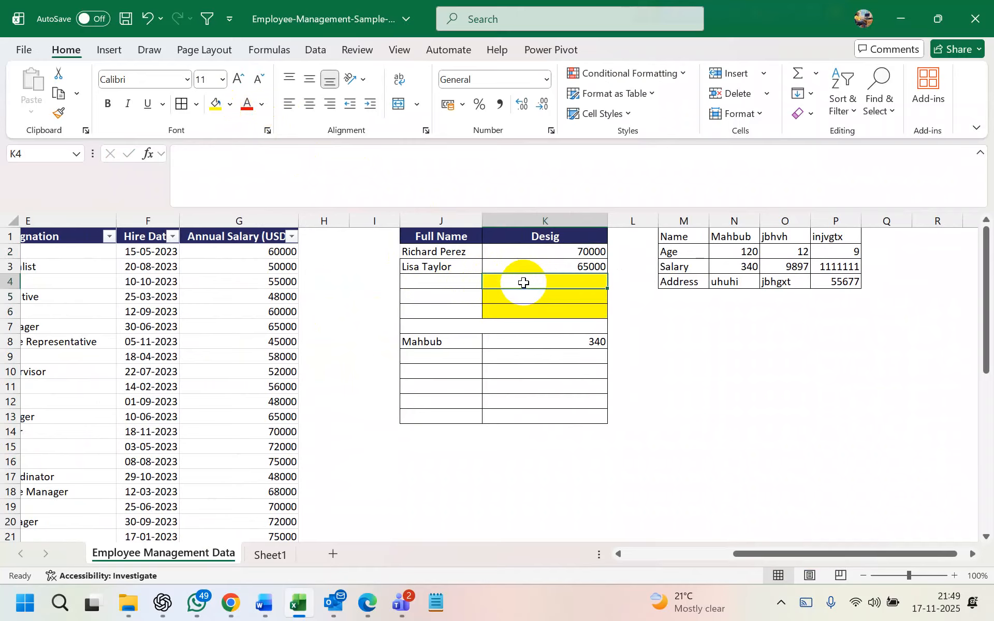
double_click(523, 283)
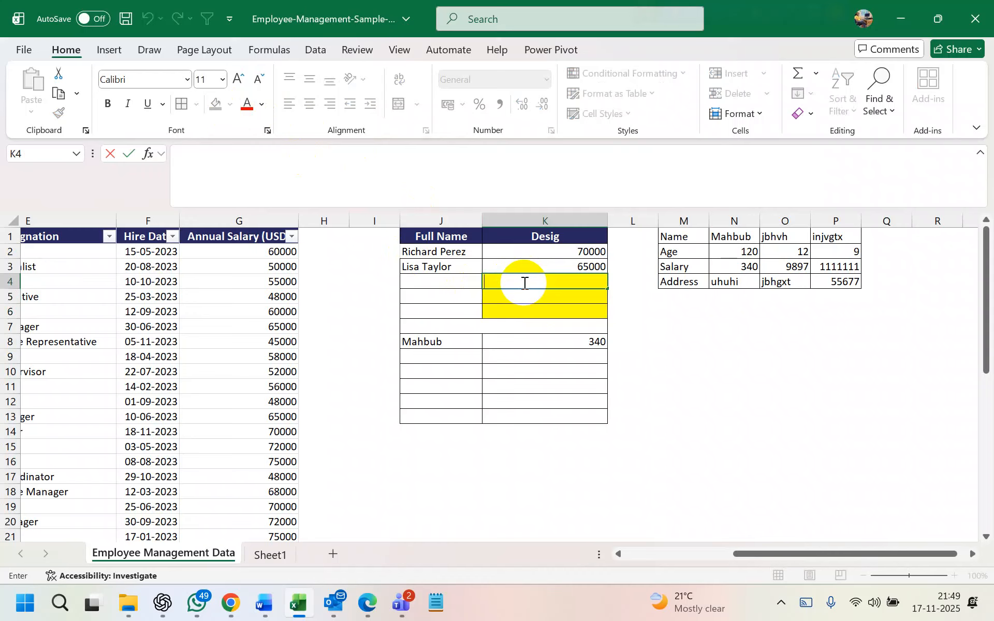
type("=")
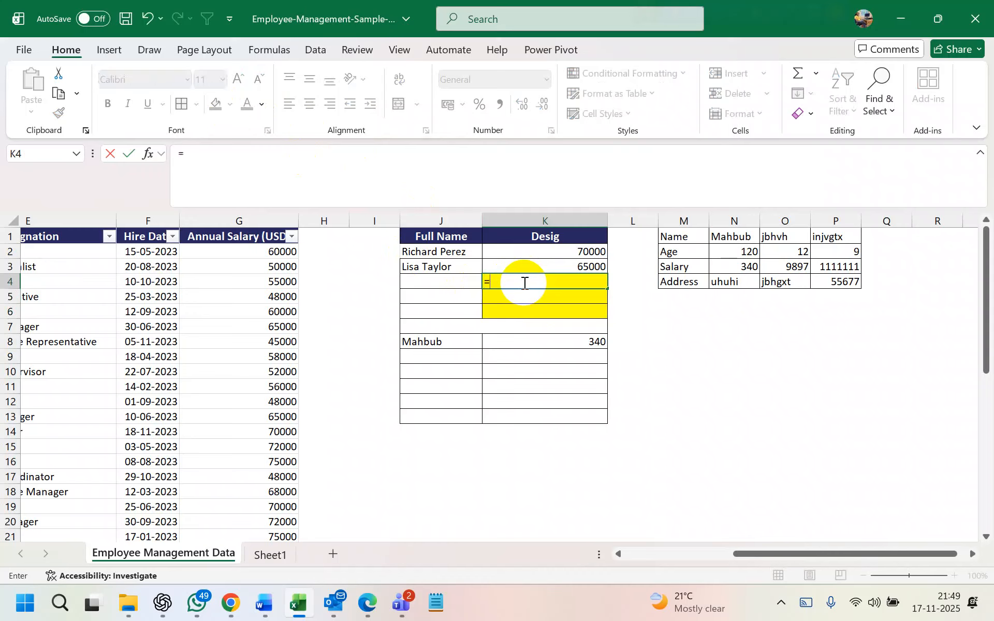
type("vlookup")
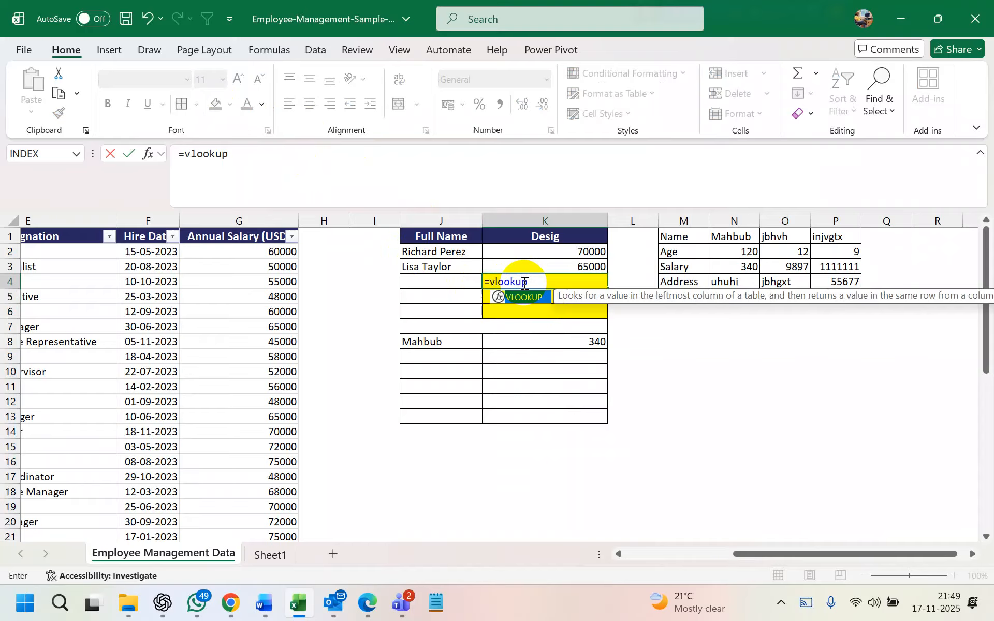
key("Return")
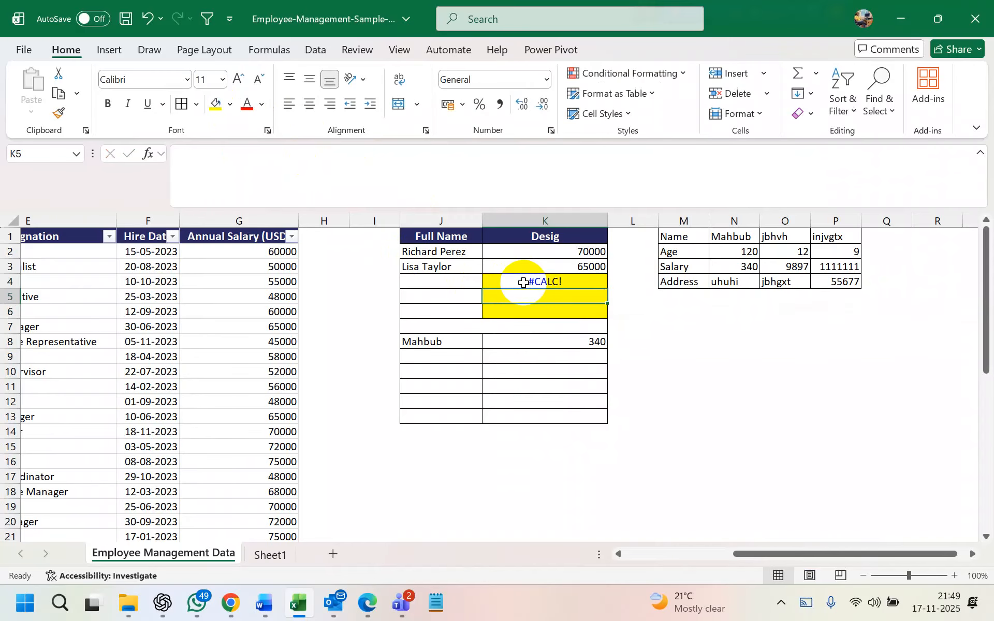
double_click(523, 282)
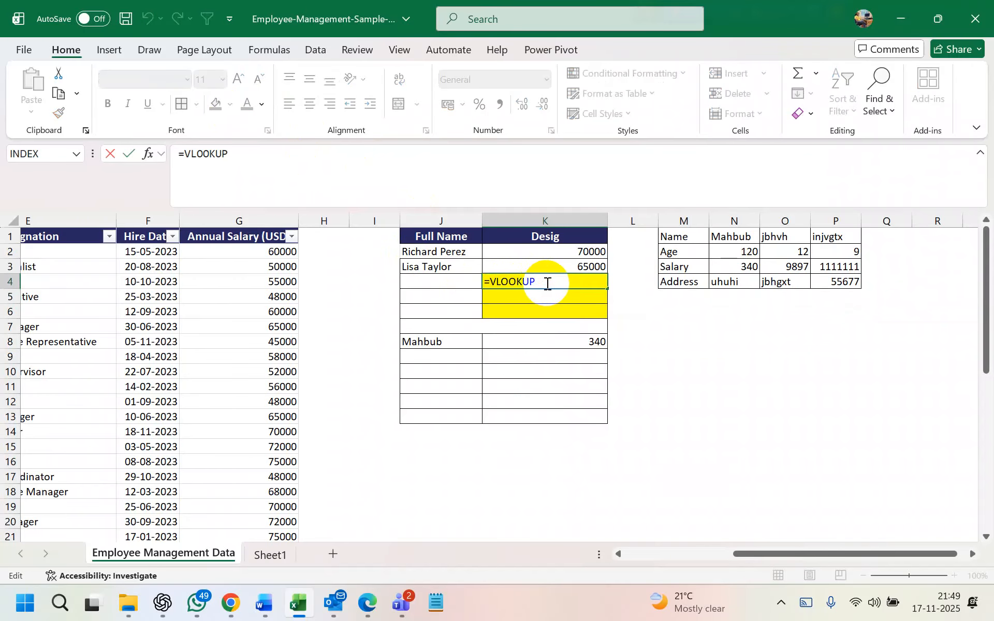
key("Tab")
double_click(546, 284)
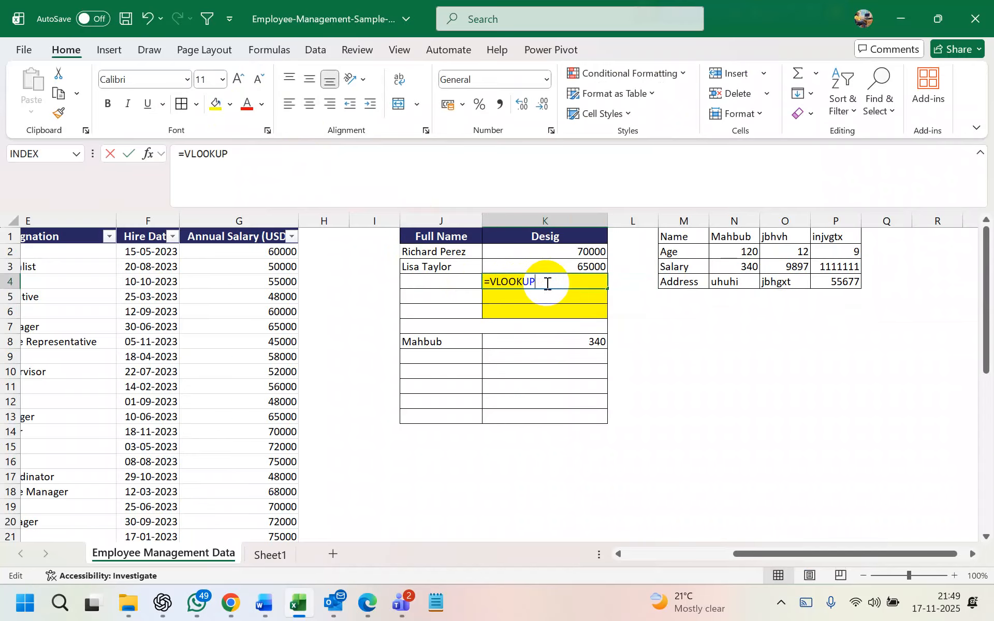
type("(")
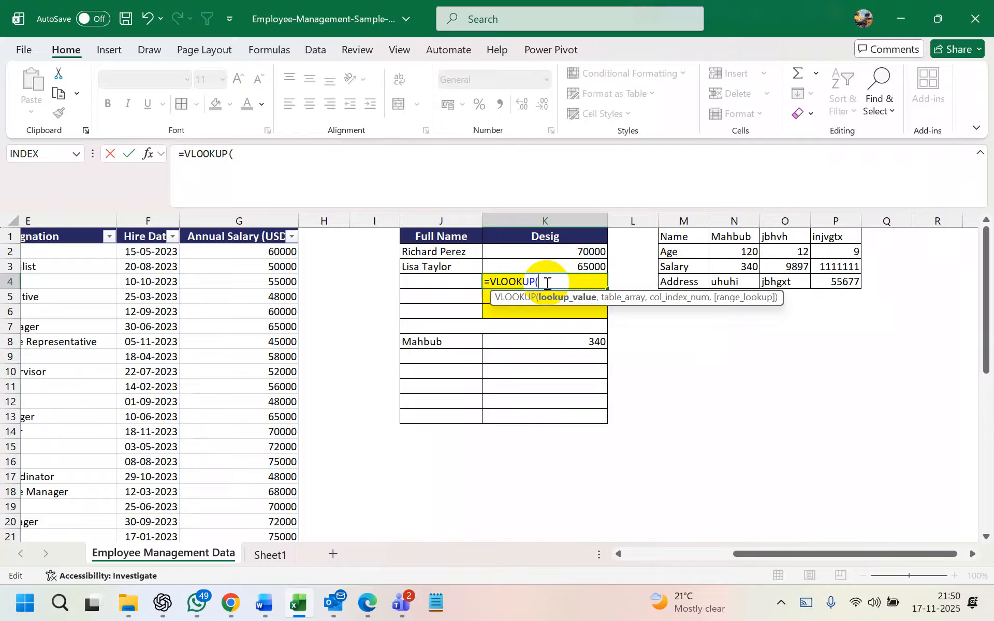
Give the VLOOKUP in K4 J4 as the lookup value and C2:G41 as the table array
left_click(450, 281)
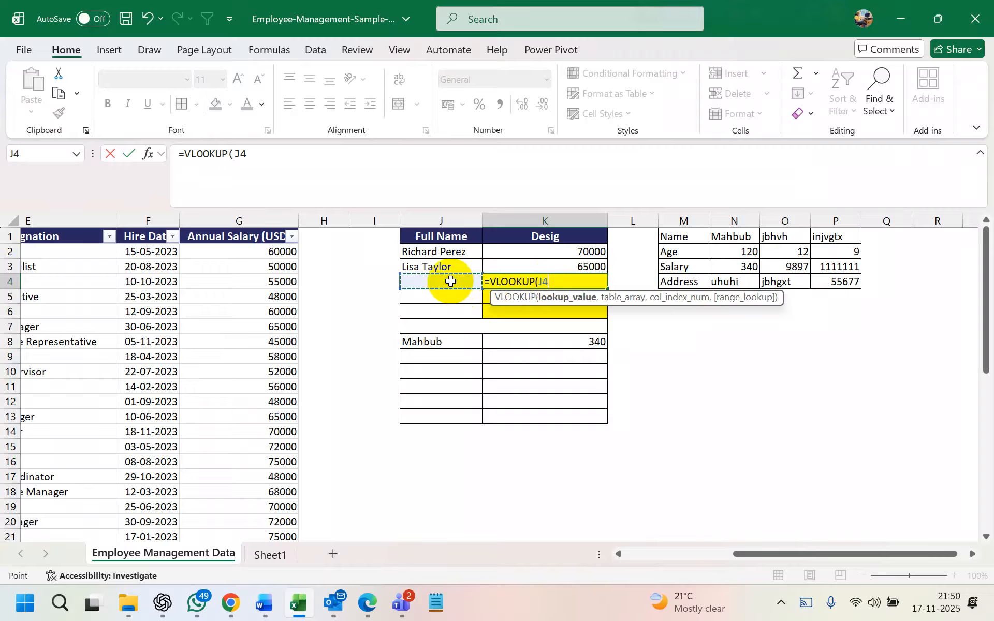
type(",")
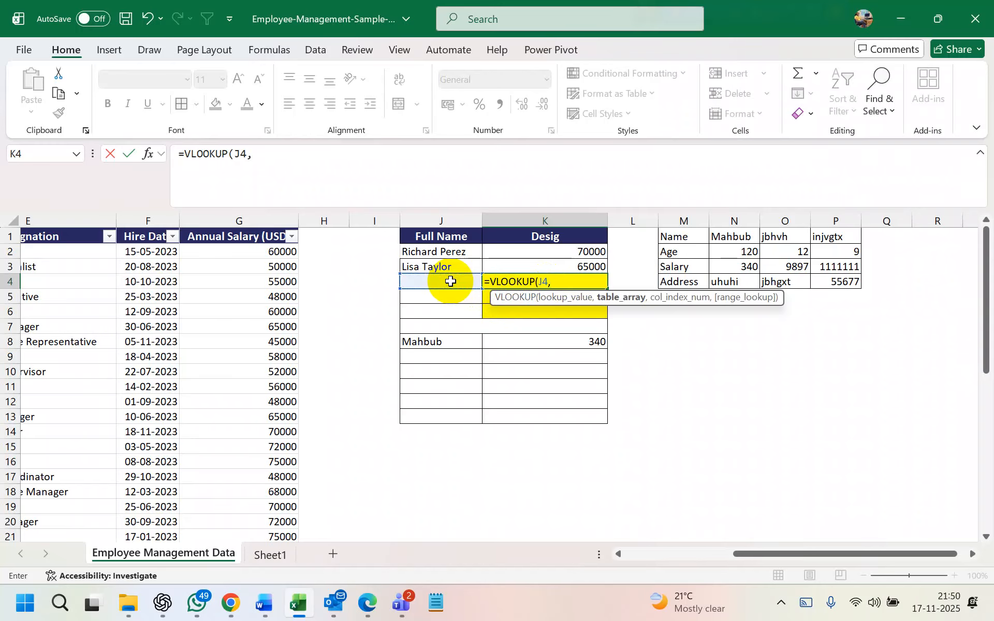
scroll(451, 281, "left", 5)
scroll(129, 265, "left", 3)
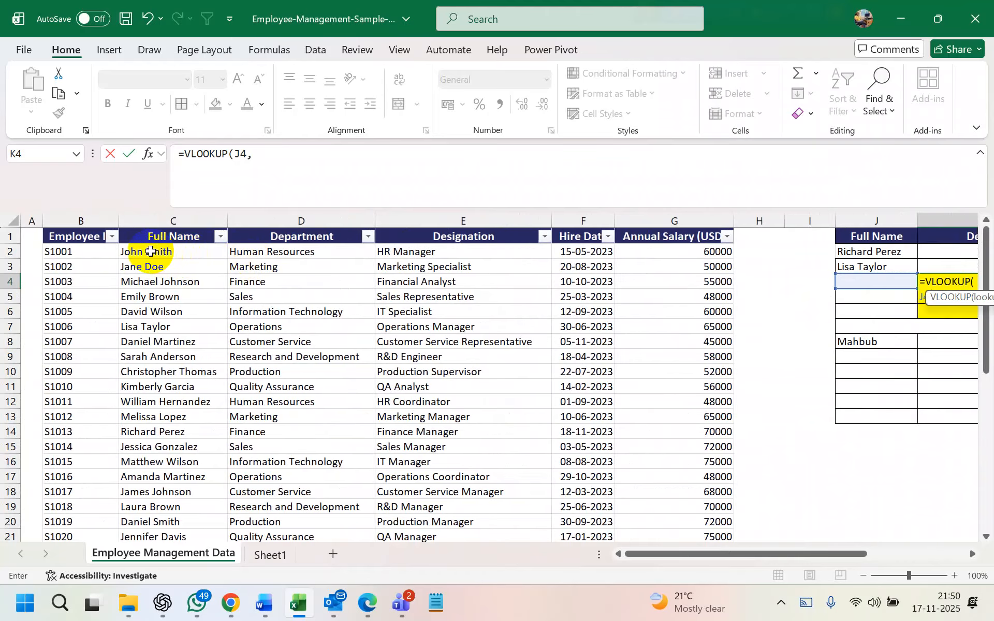
left_click_drag(131, 252, 701, 558)
left_click_drag(703, 540, 701, 507)
scroll(763, 326, "right", 5)
scroll(766, 325, "left", 3)
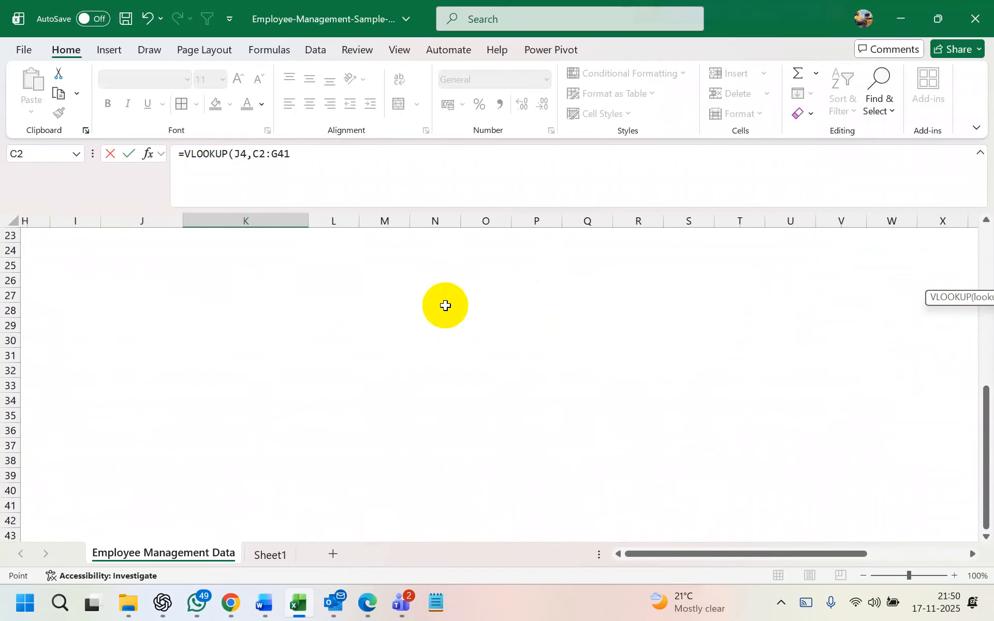
Check the VLOOKUP help, then continue the formula with column index 3
left_click(950, 297)
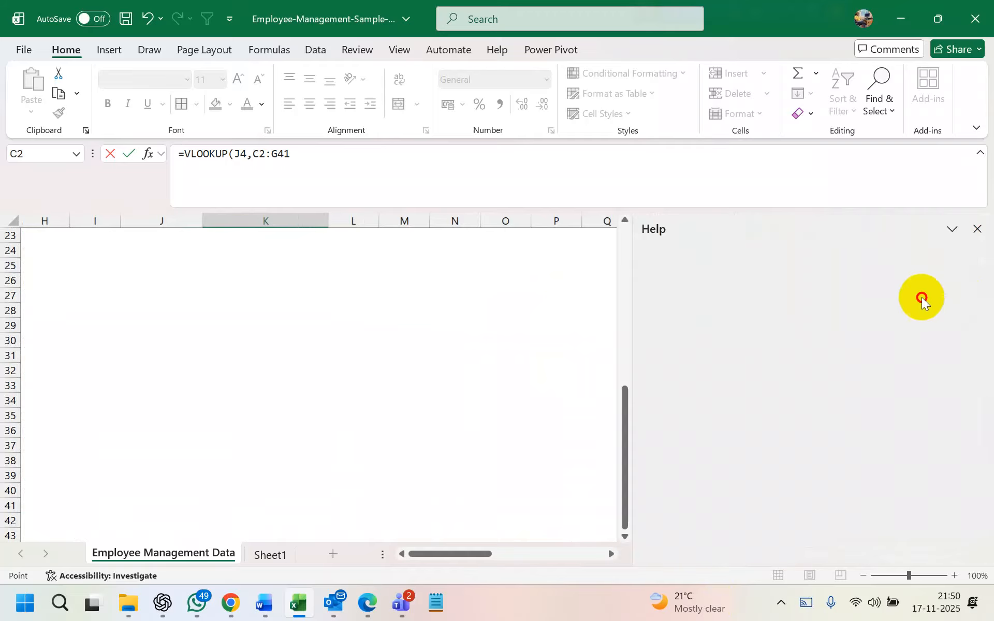
left_click(976, 229)
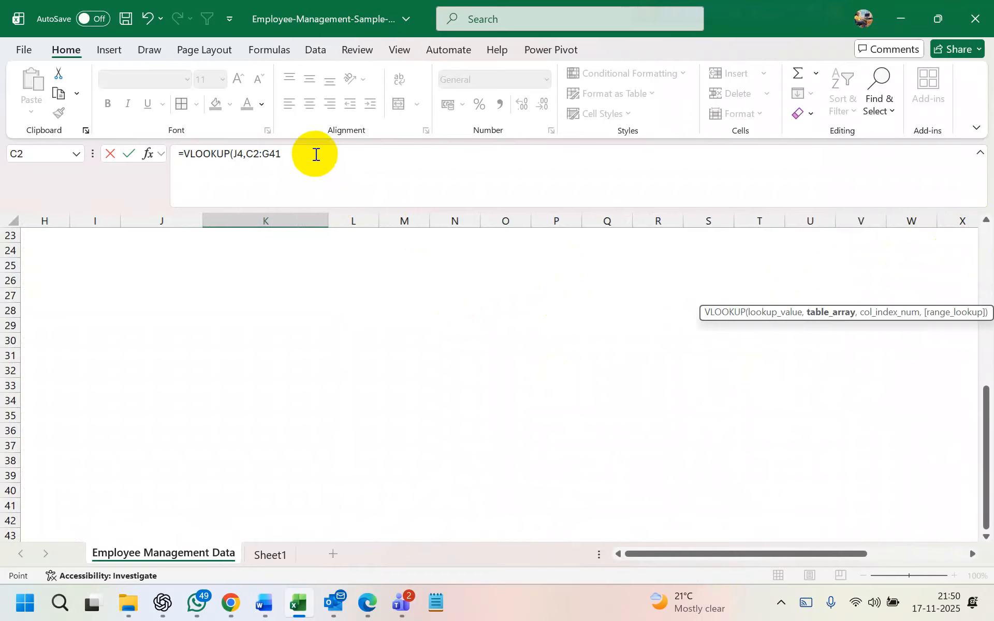
scroll(356, 259, "left", 3)
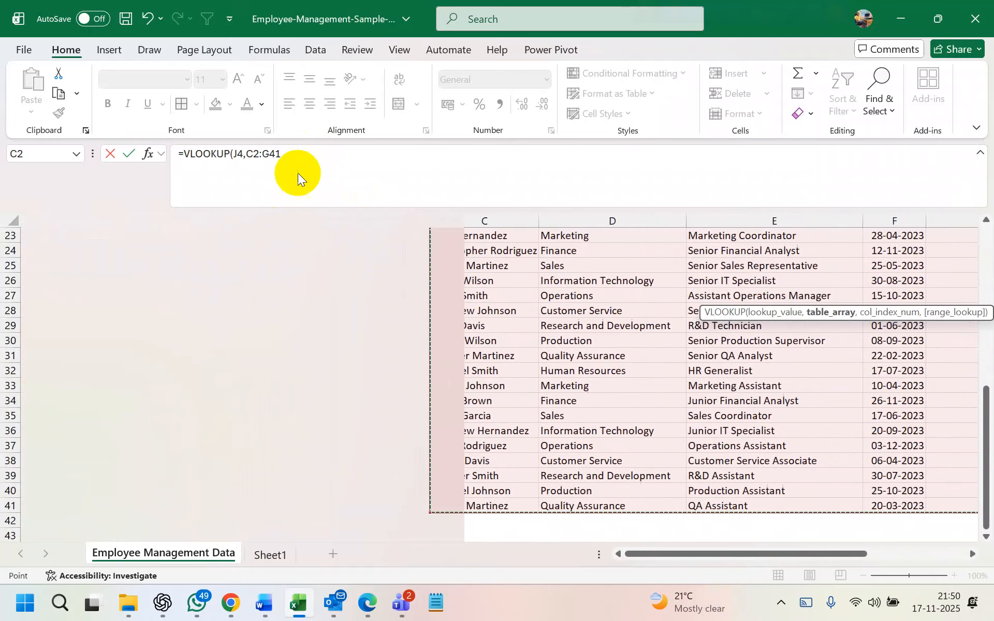
left_click(296, 152)
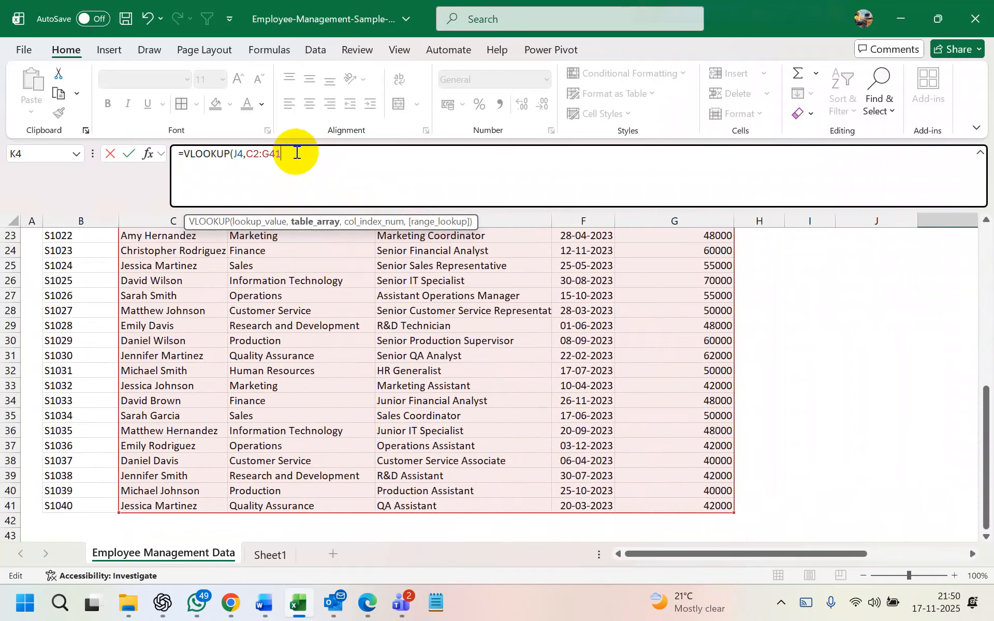
type(",")
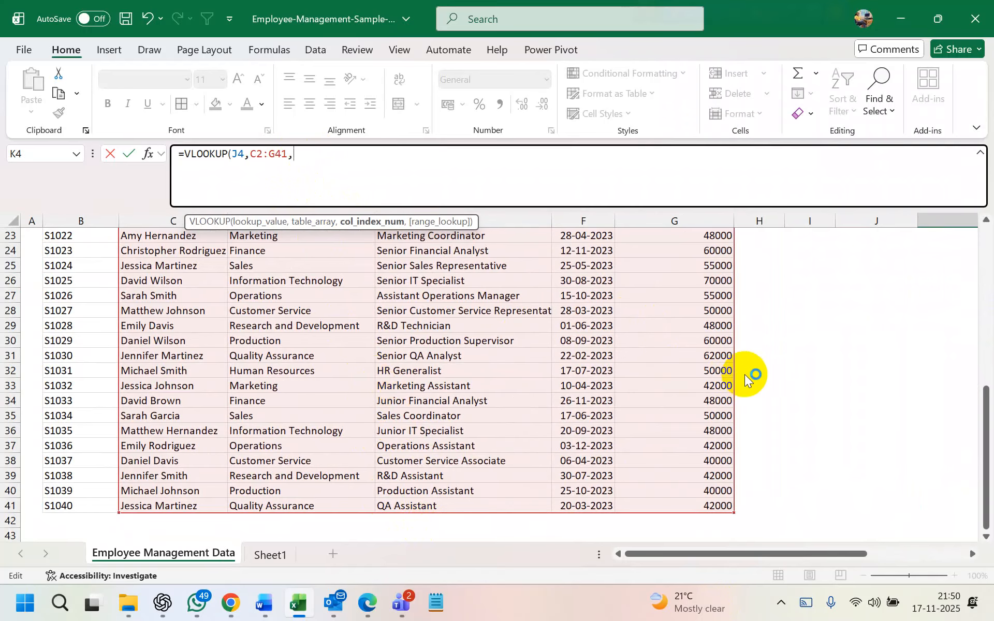
left_click(986, 408)
scroll(642, 364, "up", 6)
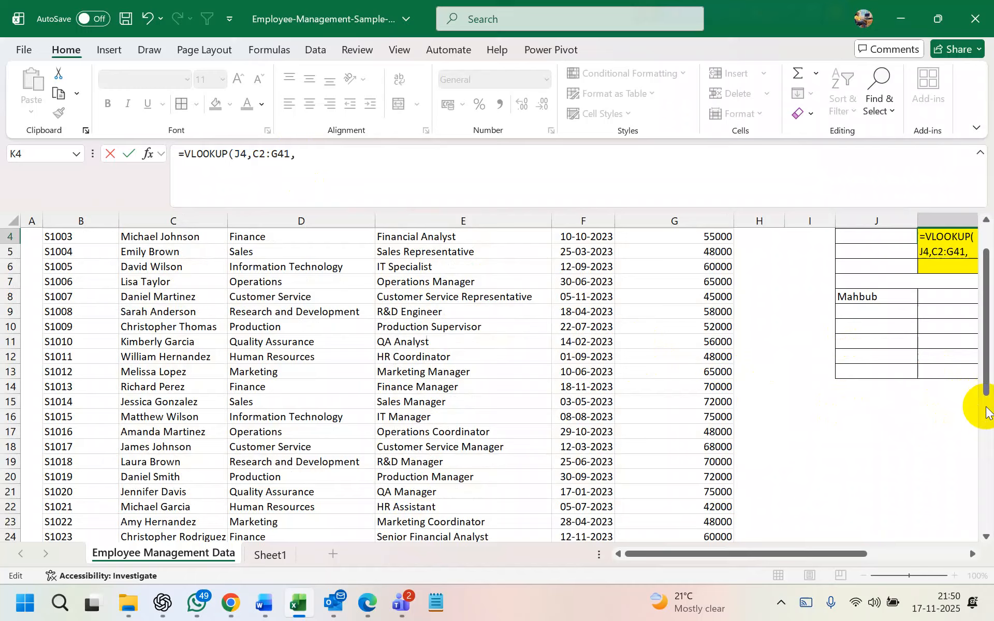
scroll(732, 371, "up", 1)
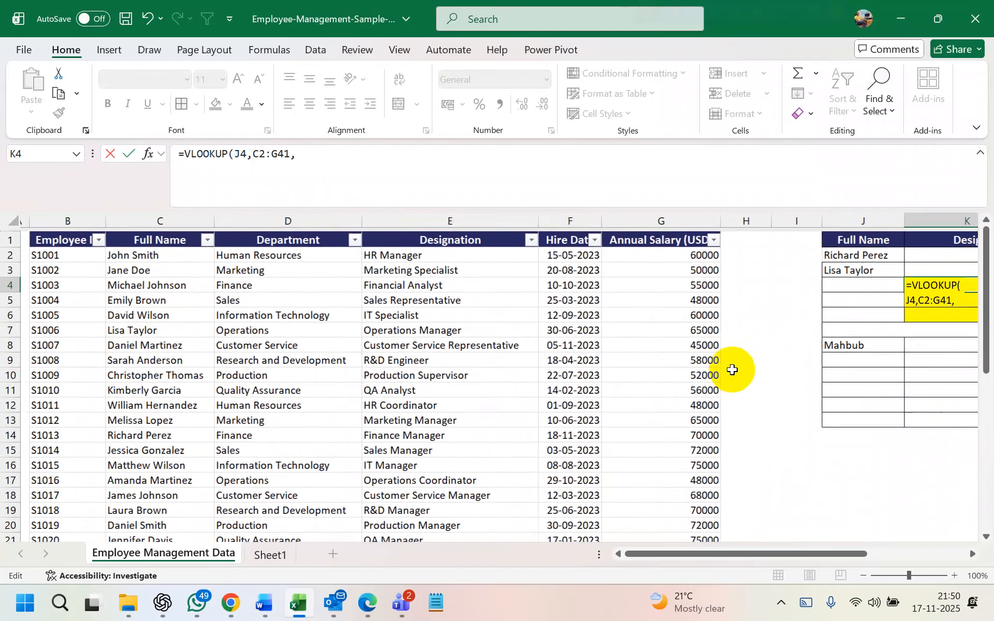
scroll(541, 311, "right", 3)
scroll(544, 313, "down", 1)
scroll(544, 314, "left", 1)
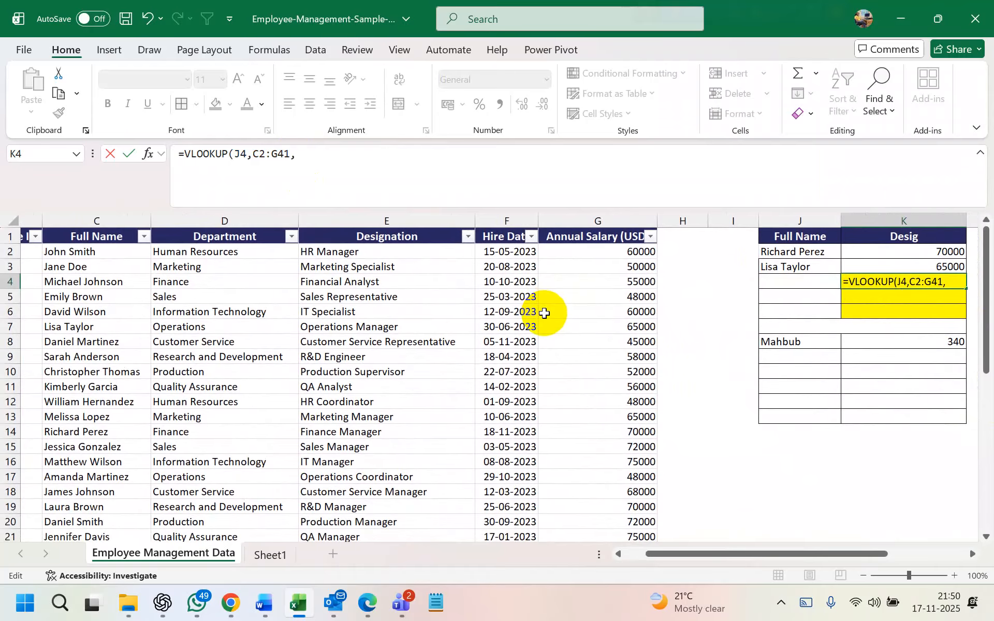
scroll(544, 313, "left", 2)
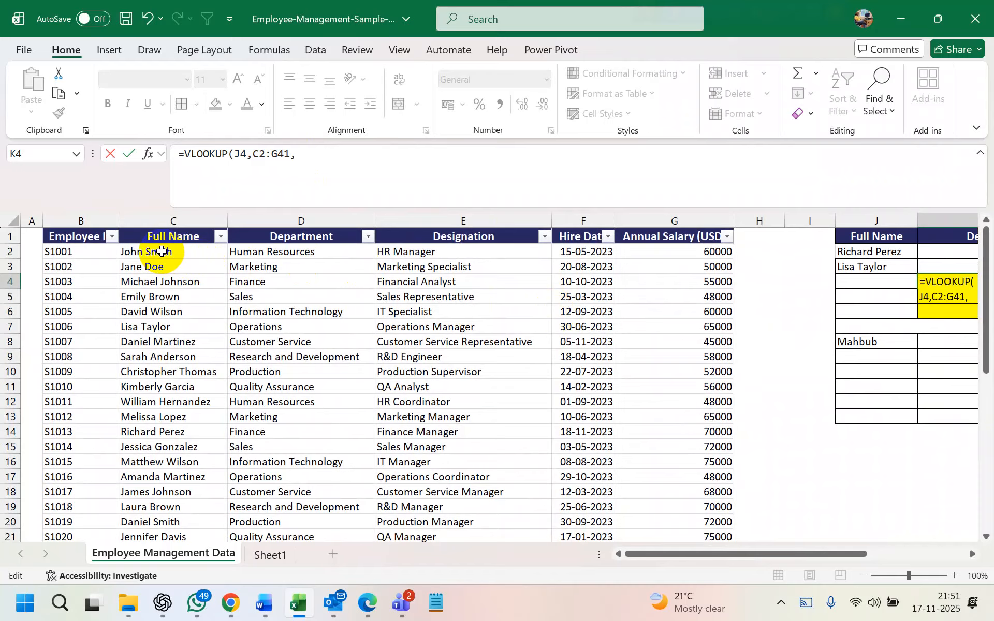
Finish with FALSE for an exact match and enter it, showing #N/A
left_click(320, 158)
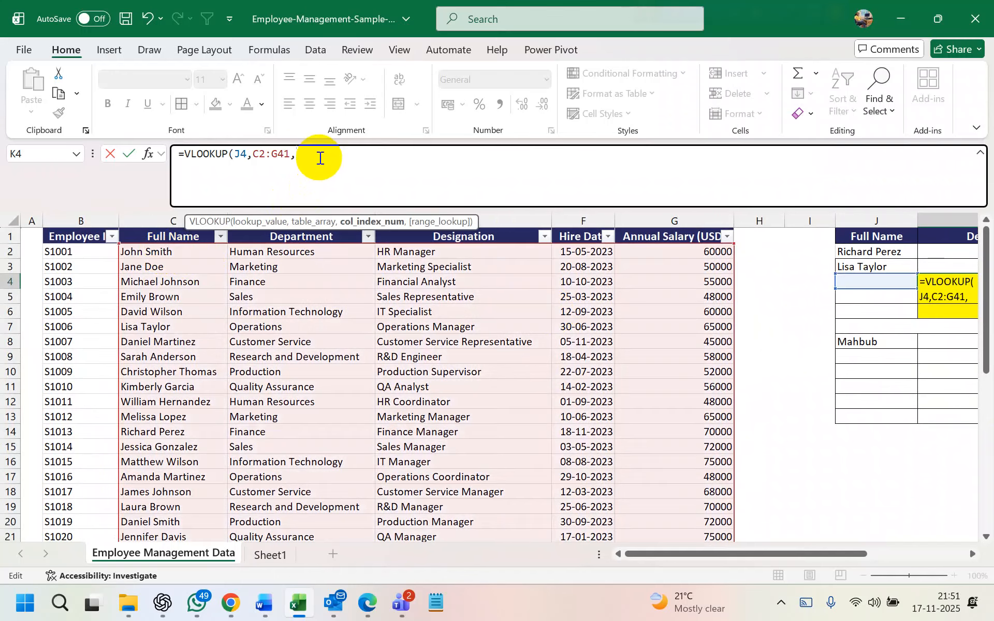
type(",")
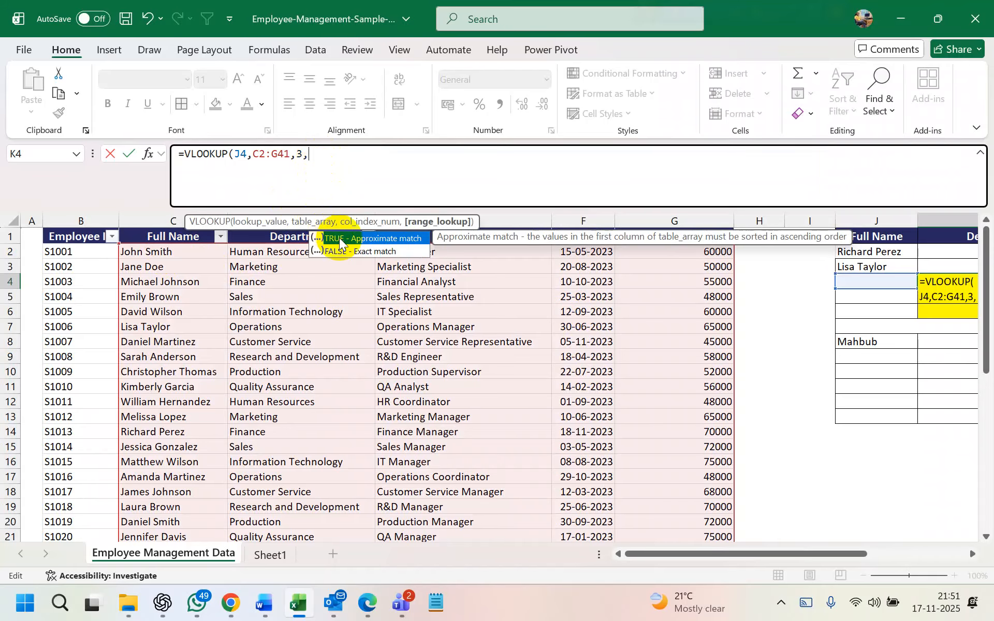
double_click(351, 251)
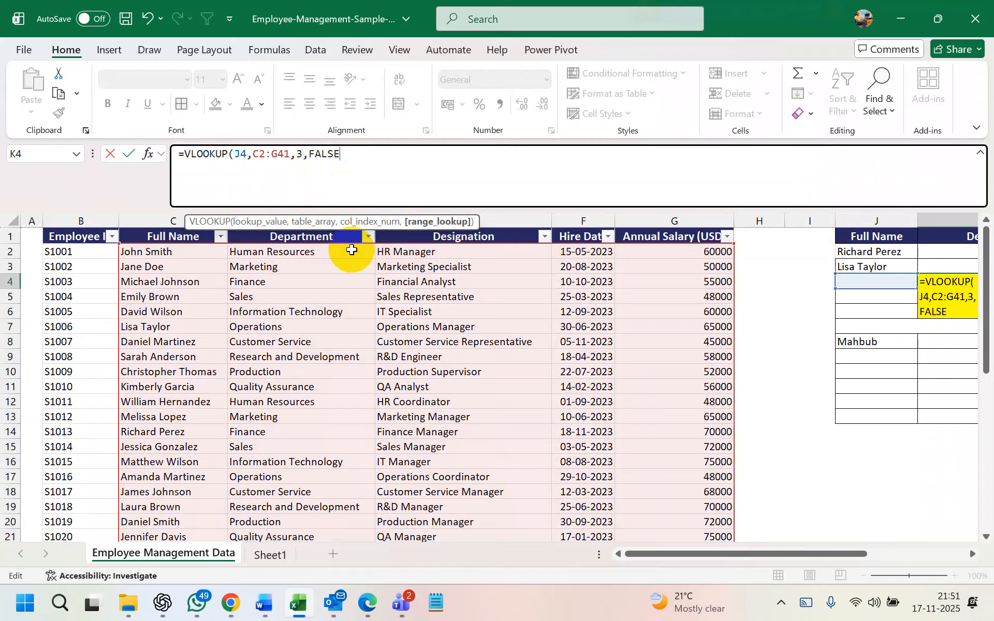
key("Return")
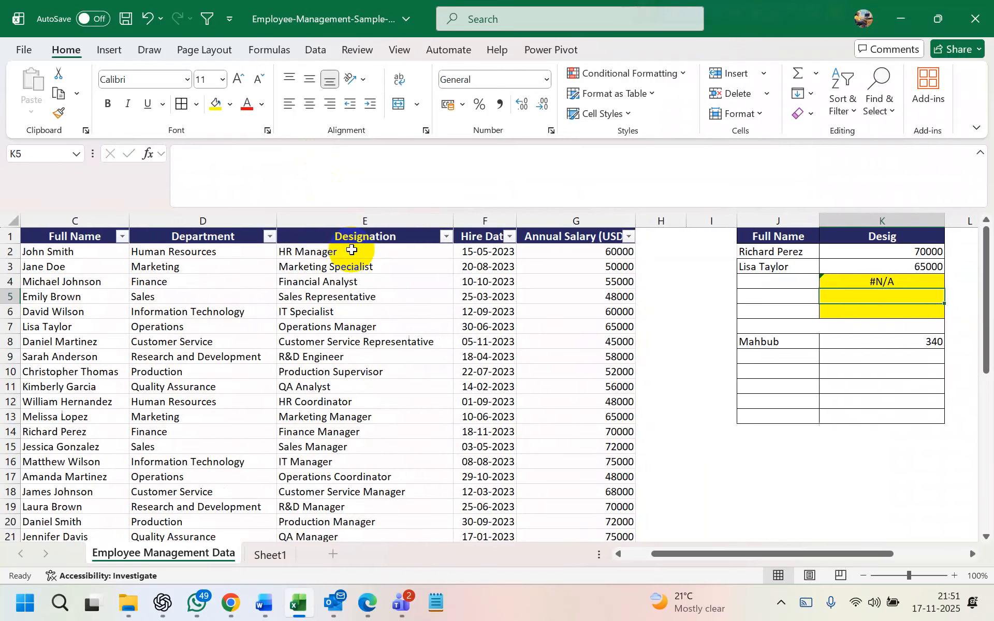
left_click(777, 283)
scroll(778, 283, "left", 3)
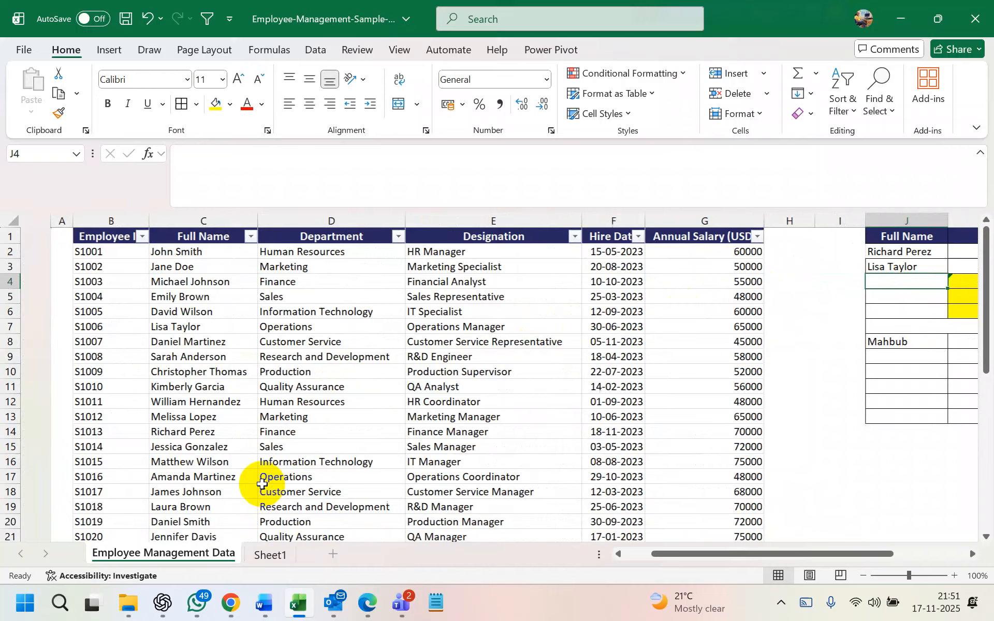
scroll(240, 455, "down", 2)
scroll(245, 454, "down", 2)
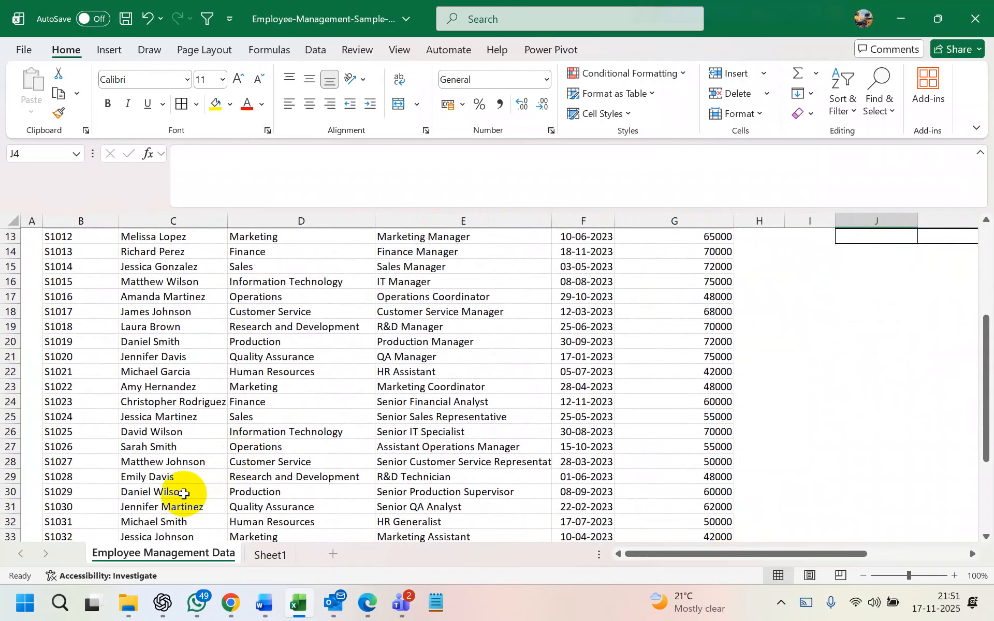
left_click(11, 494)
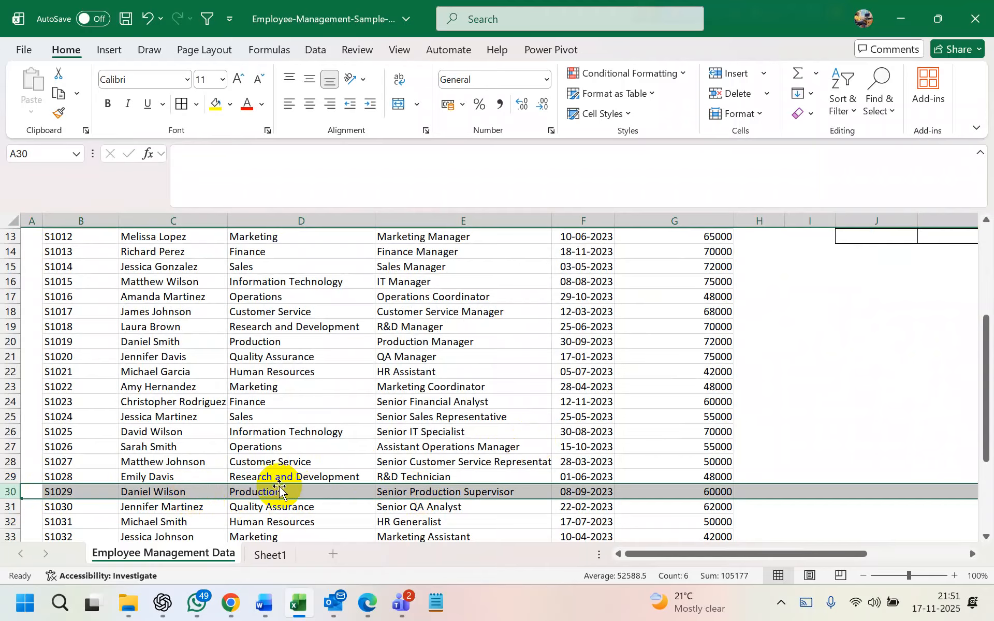
scroll(710, 344, "up", 4)
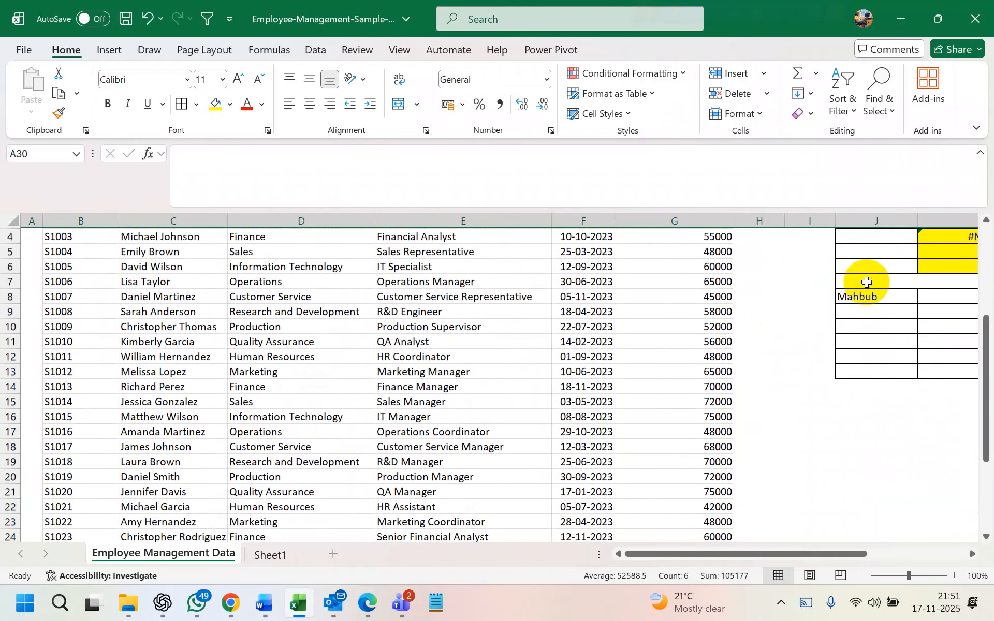
left_click(872, 281)
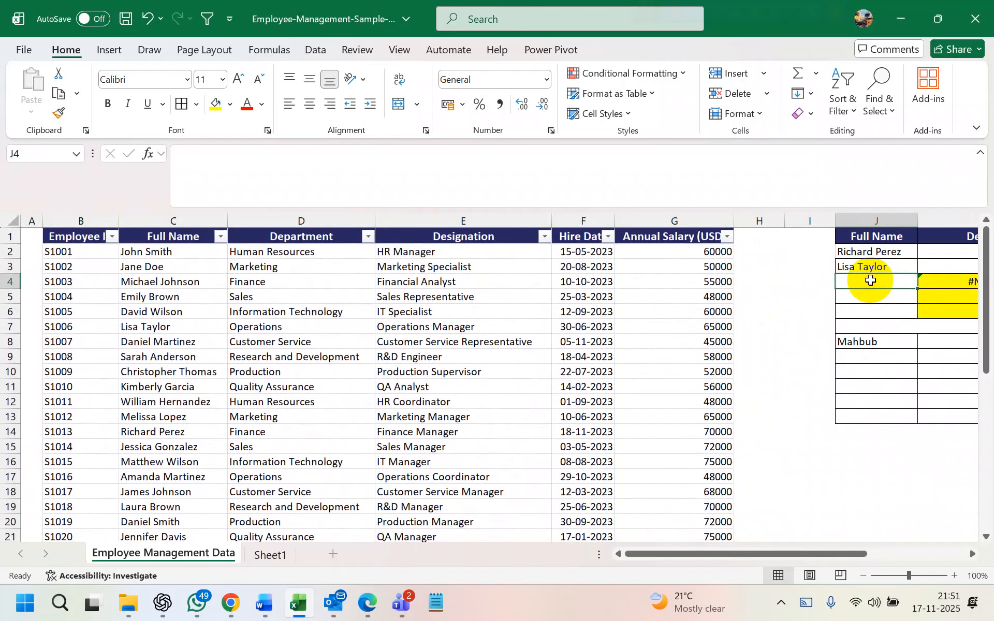
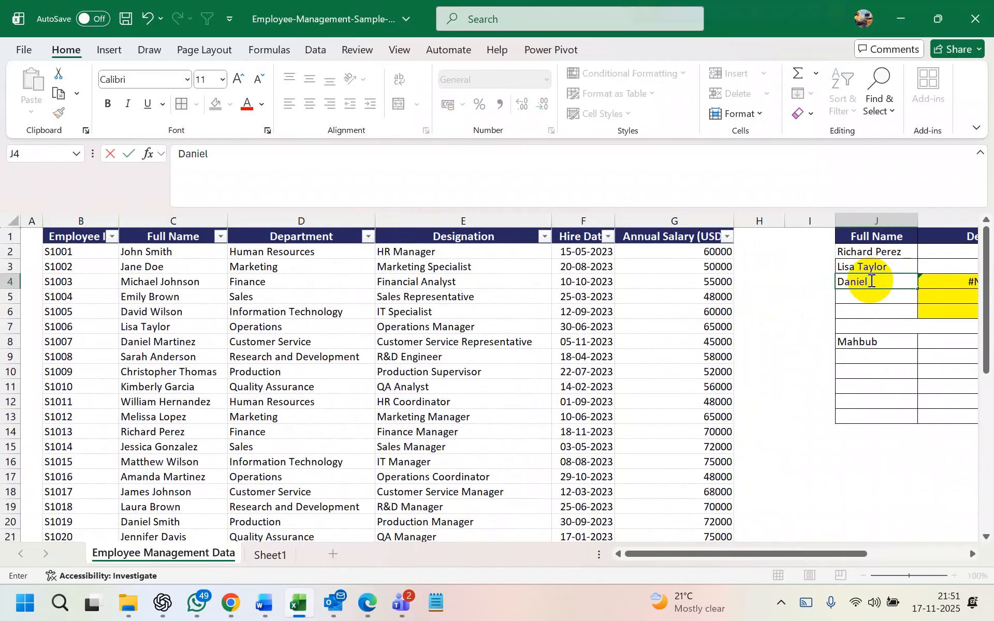
key("Return")
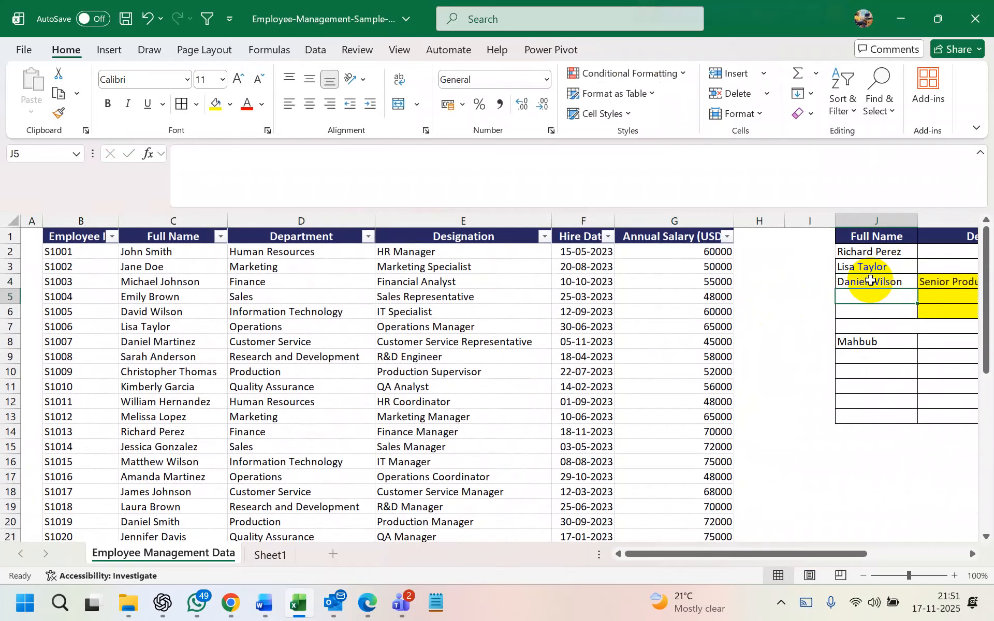
scroll(872, 281, "right", 2)
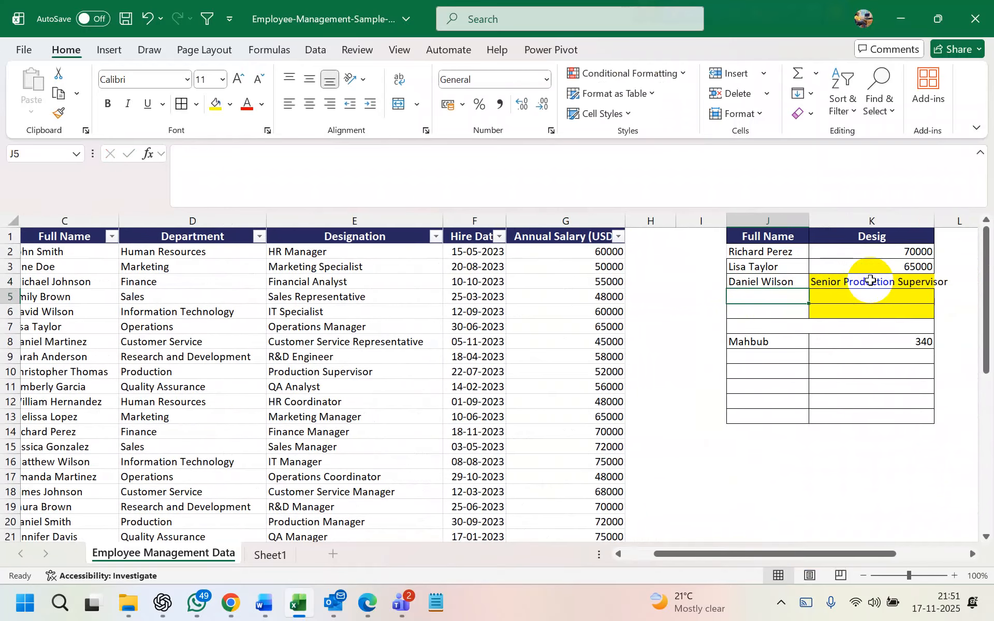
left_click(872, 280)
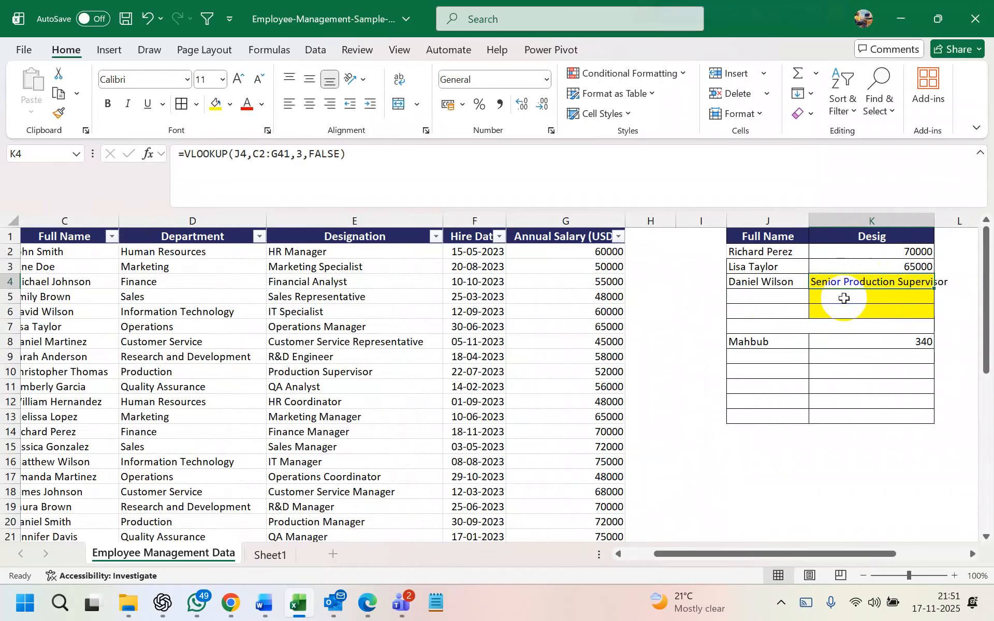
left_click(762, 281)
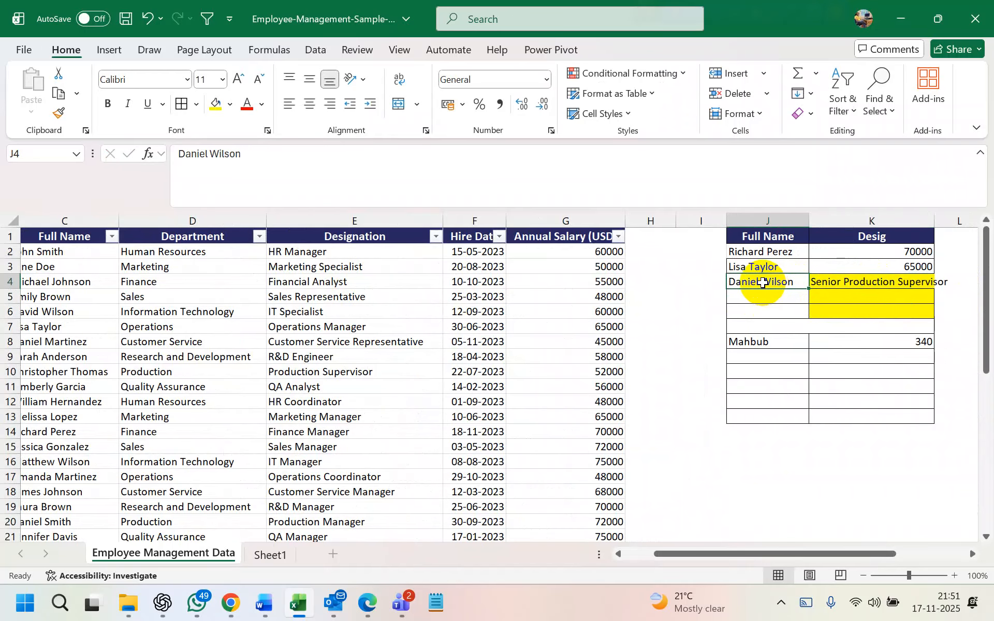
double_click(763, 283)
type("e")
key("Return")
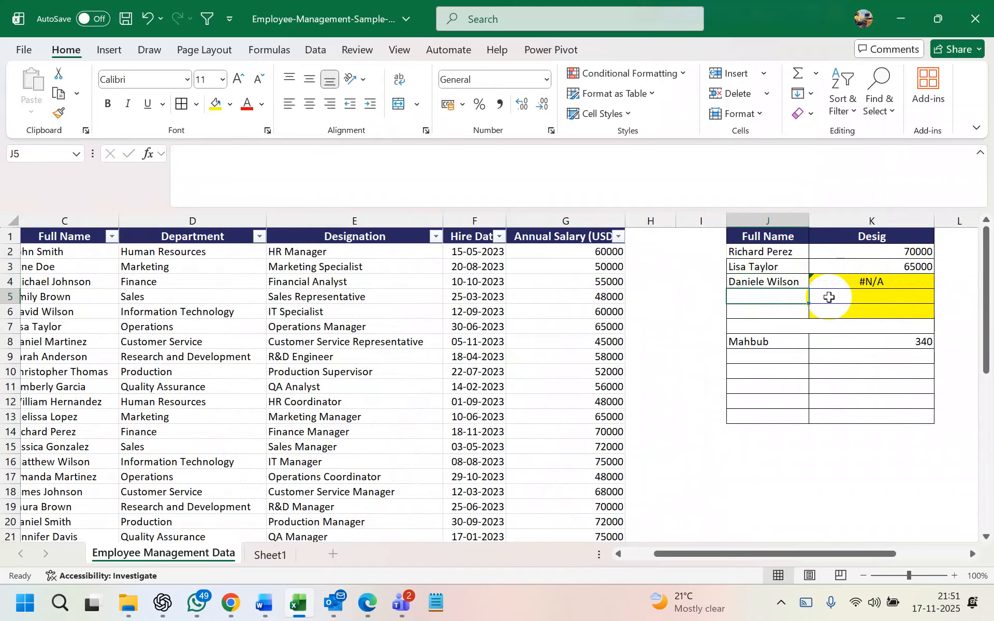
double_click(766, 284)
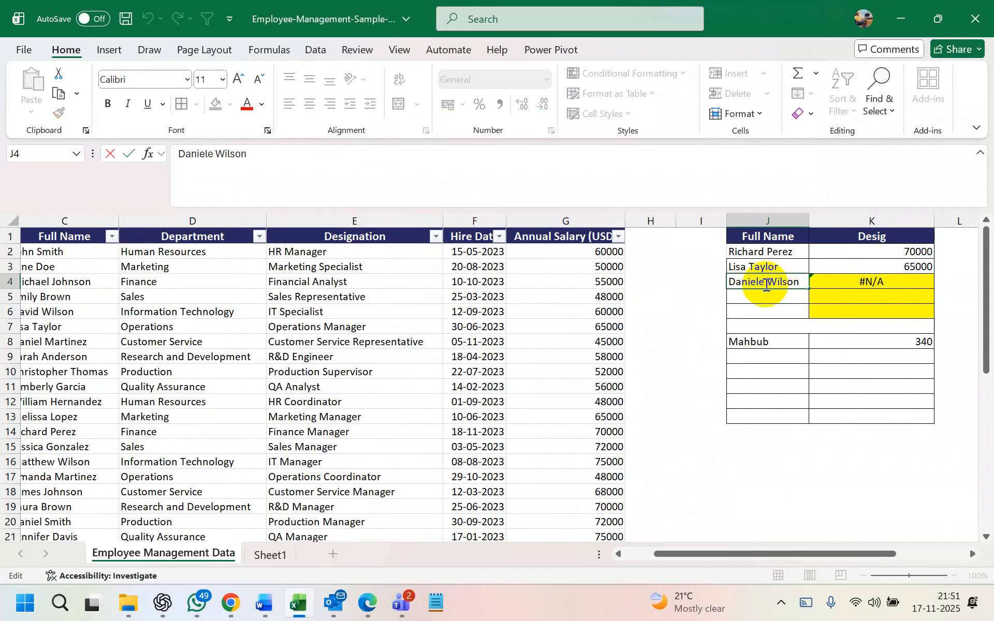
key("BackSpace")
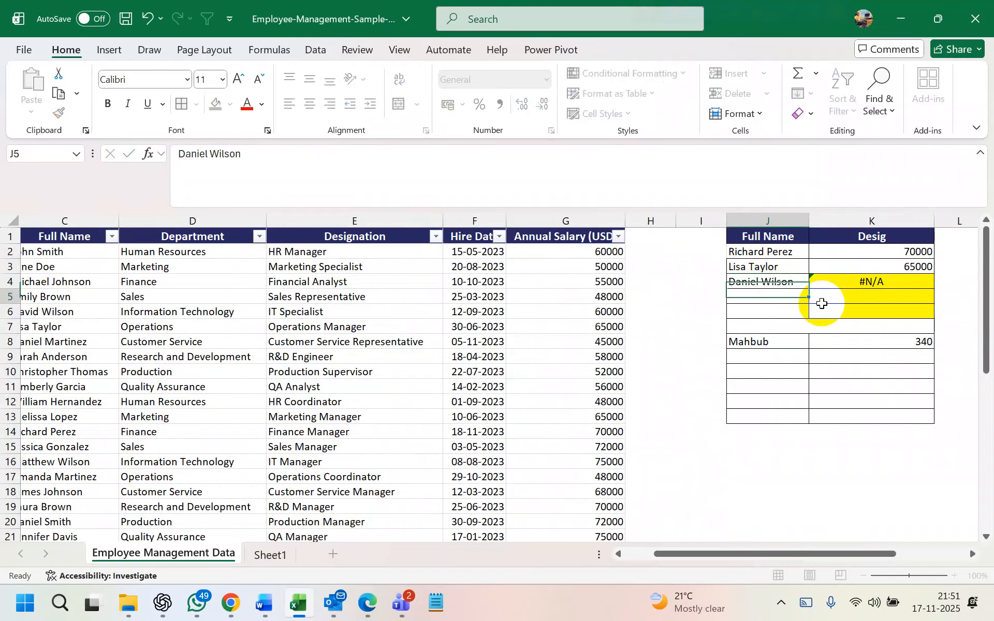
key("Return")
scroll(822, 303, "right", 2)
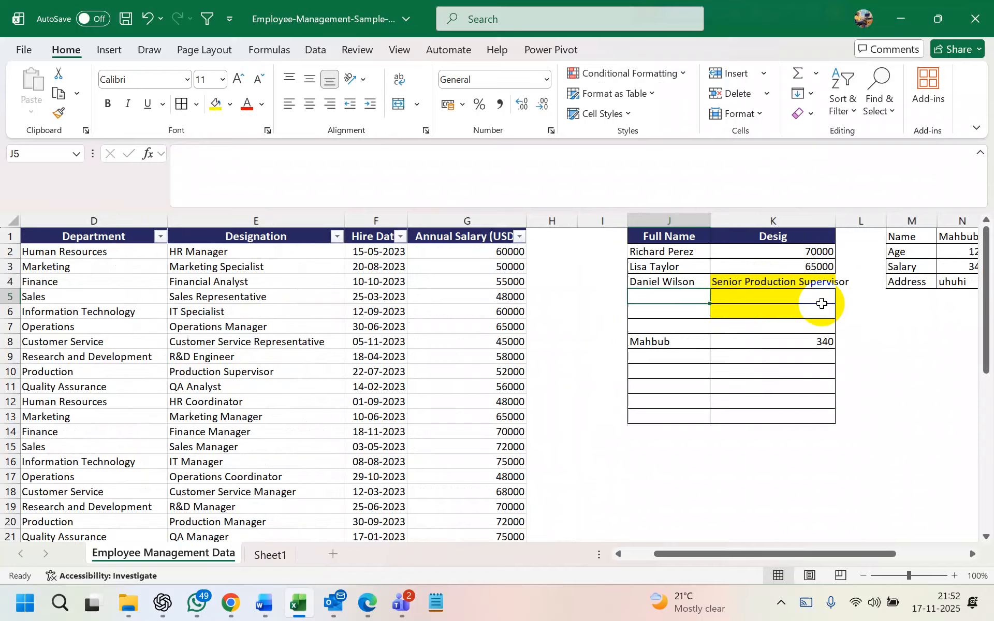
scroll(823, 303, "right", 2)
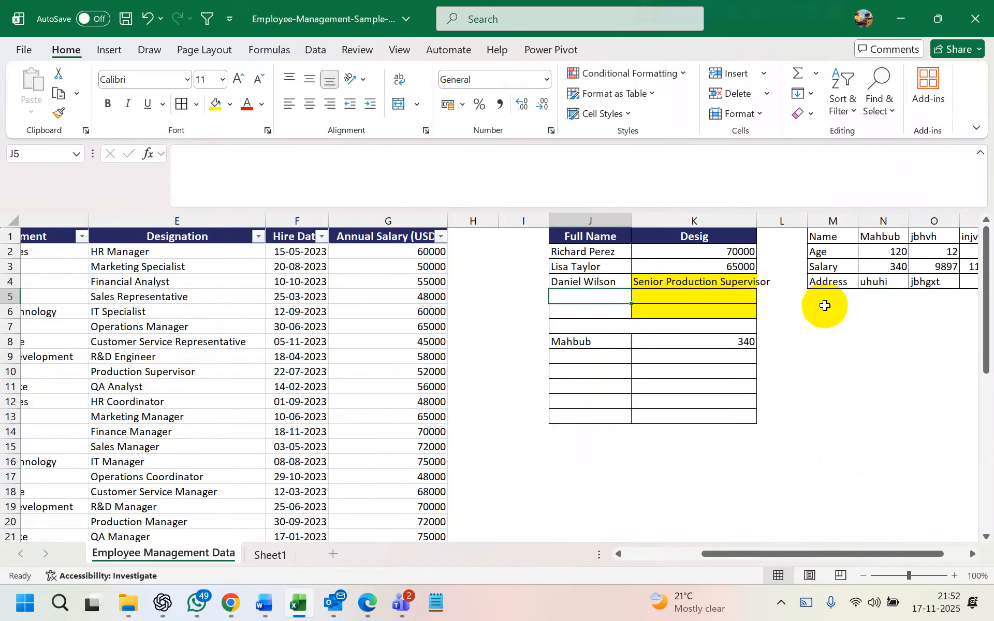
scroll(559, 344, "left", 3)
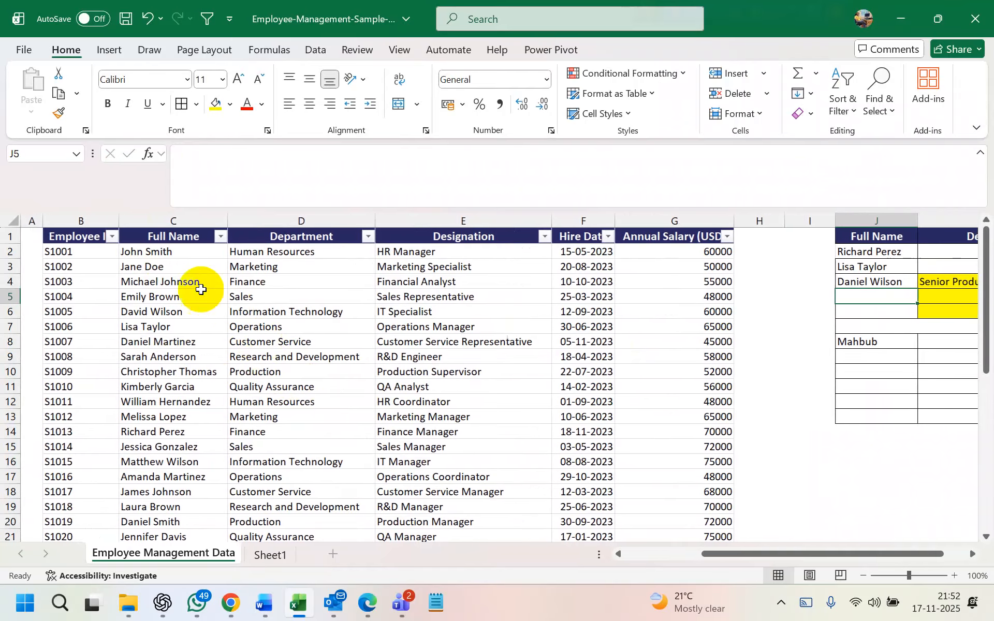
left_click_drag(155, 251, 160, 505)
key("ctrl+c")
scroll(159, 505, "up", 8)
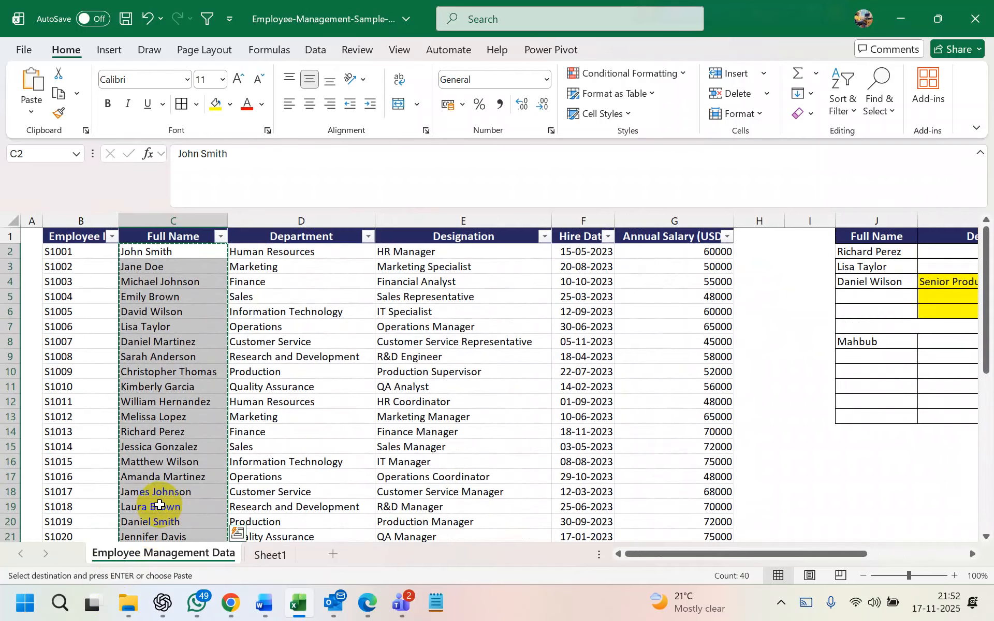
key("ctrl+z")
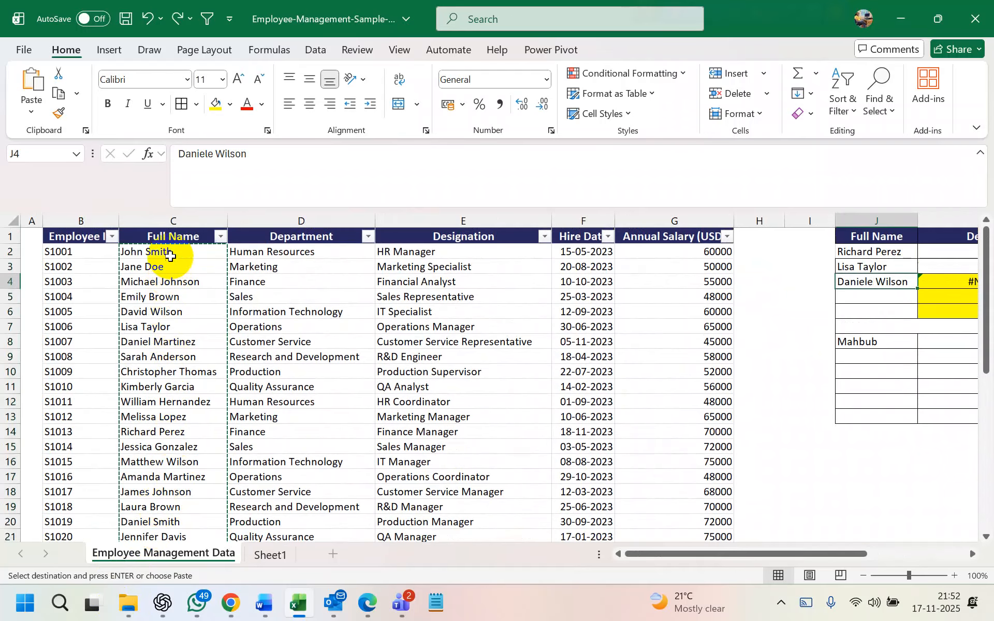
scroll(865, 311, "right", 3)
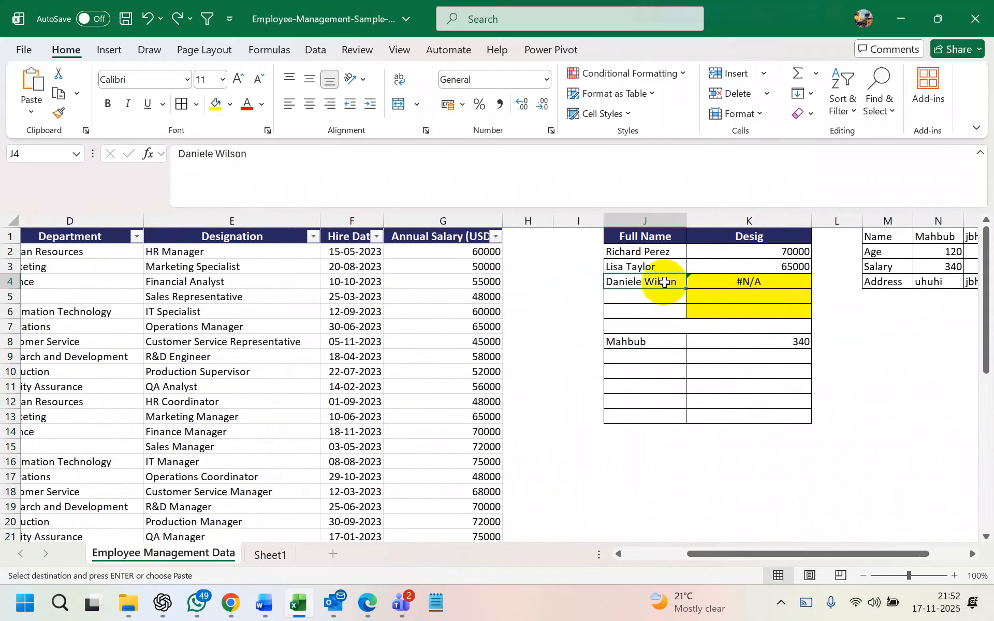
Add List data validation to J4 with source =$C$2:$C$41
left_click(315, 50)
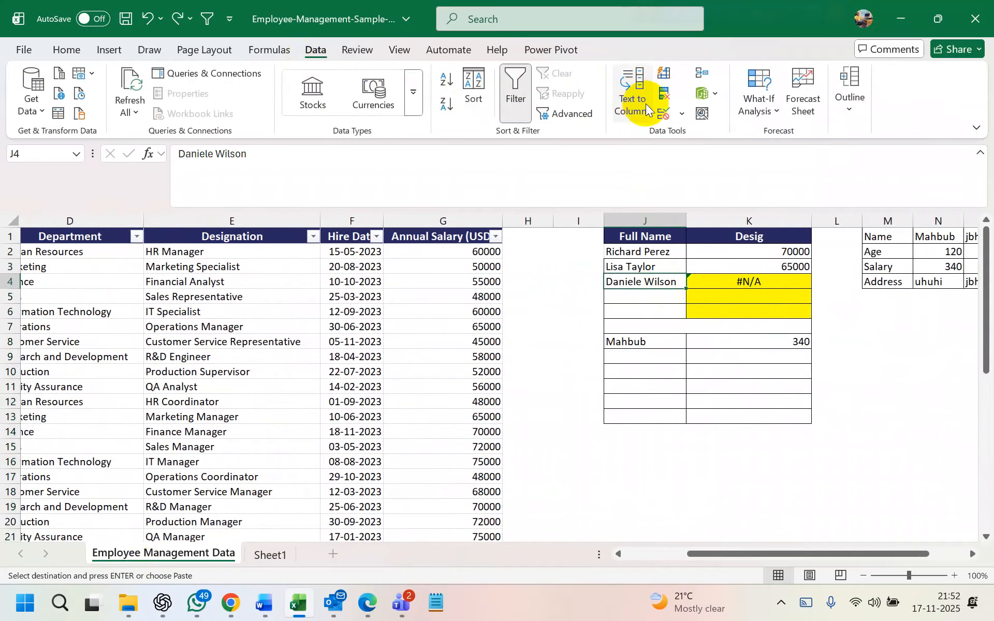
left_click(682, 113)
left_click(710, 132)
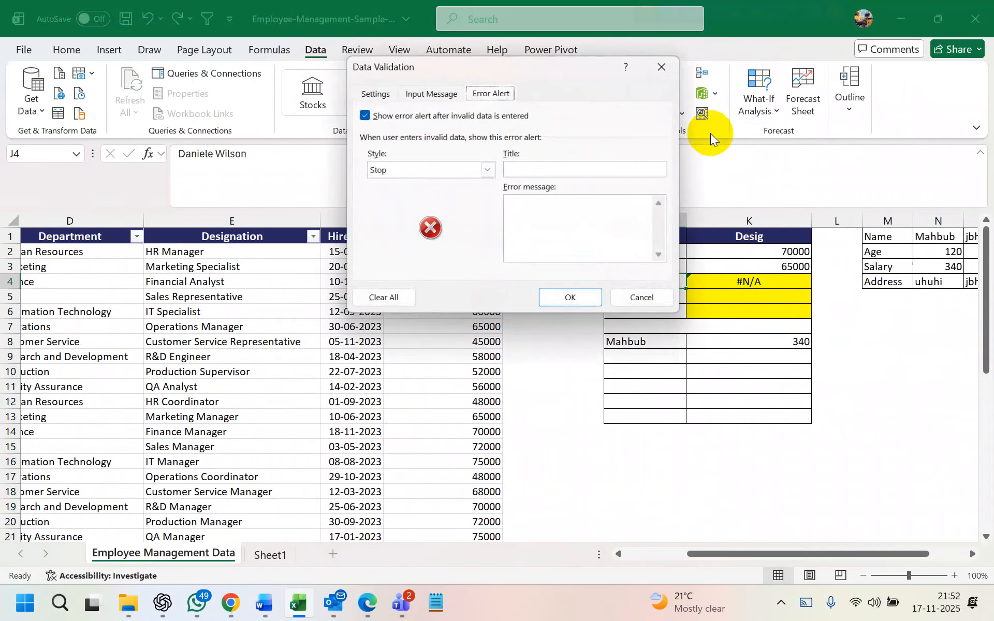
left_click(377, 95)
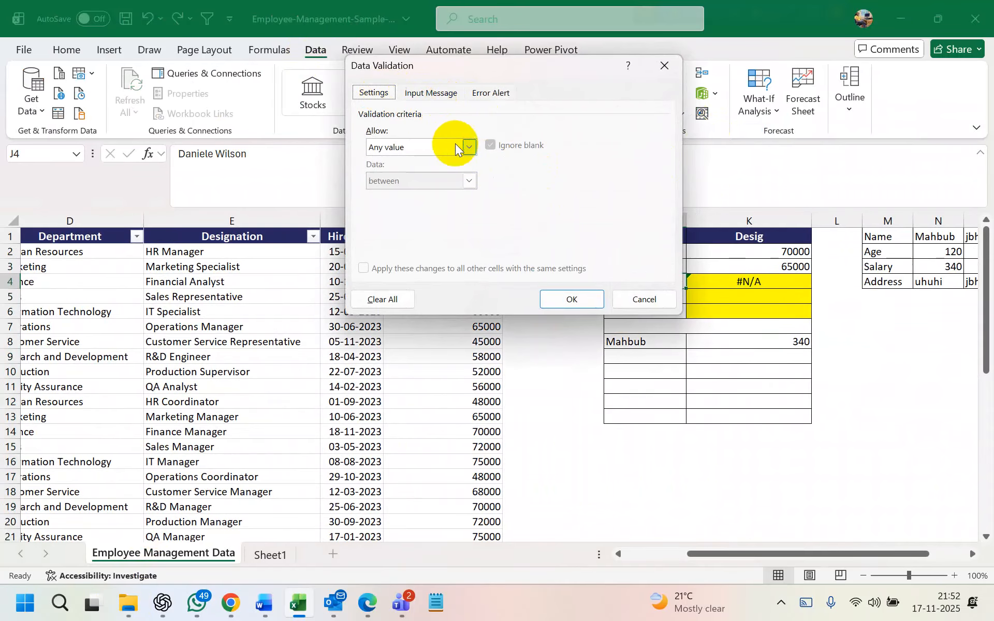
left_click(452, 148)
left_click(388, 185)
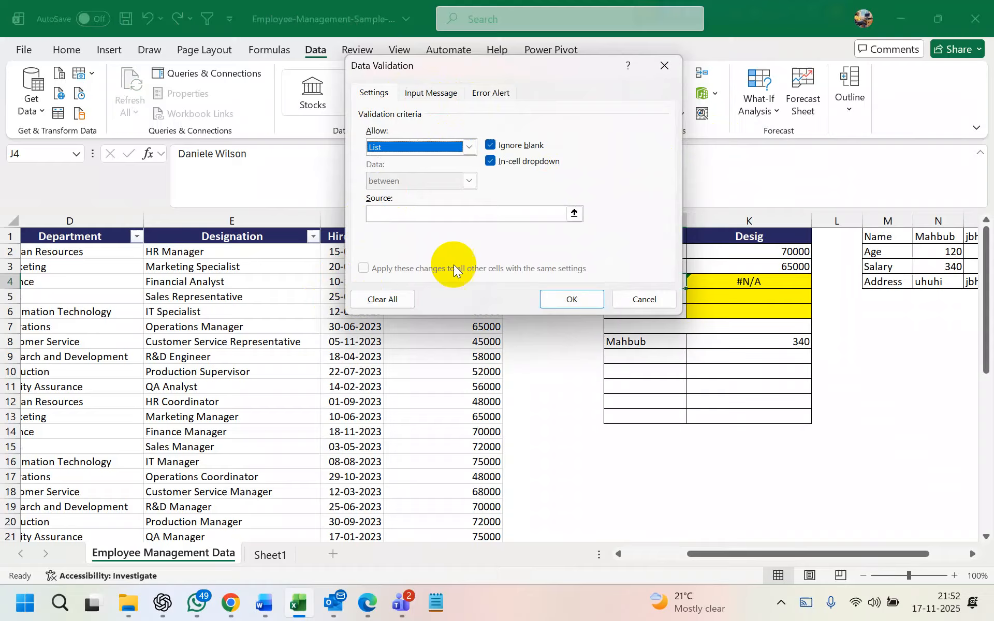
left_click(573, 213)
scroll(311, 280, "left", 6)
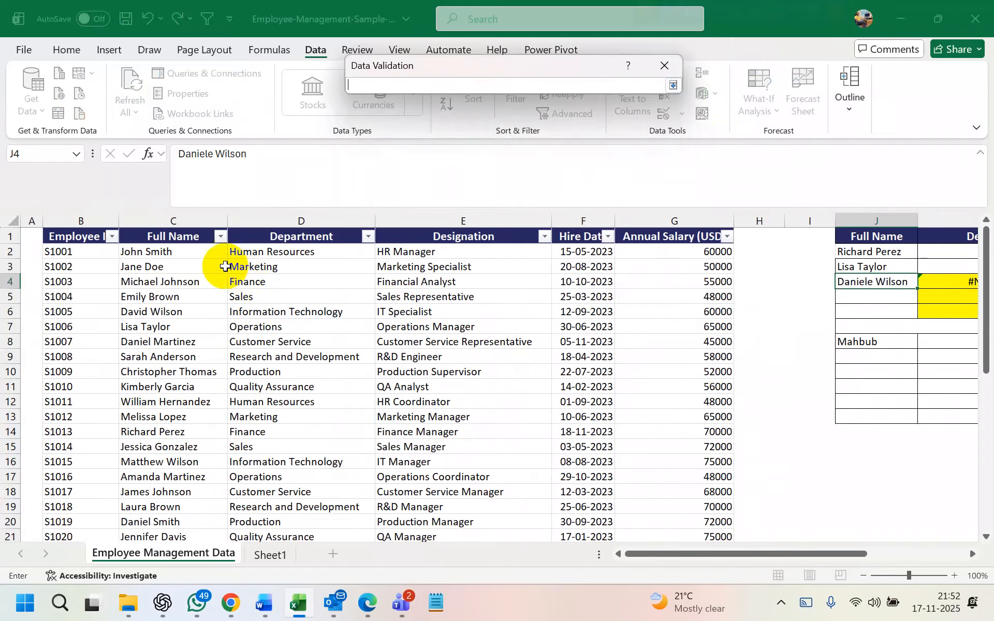
left_click_drag(176, 251, 179, 508)
key("Return")
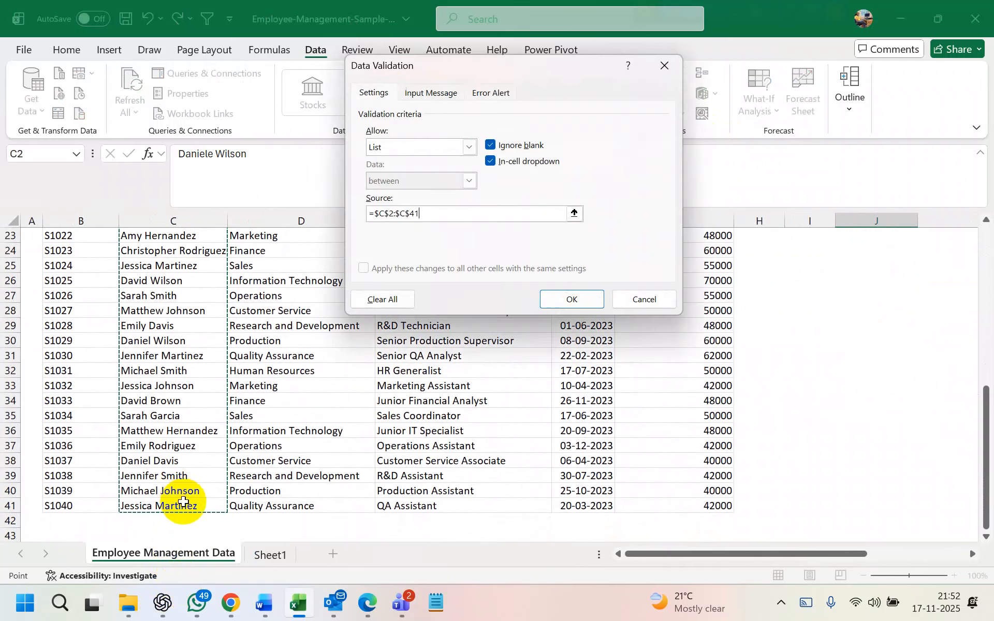
left_click(573, 302)
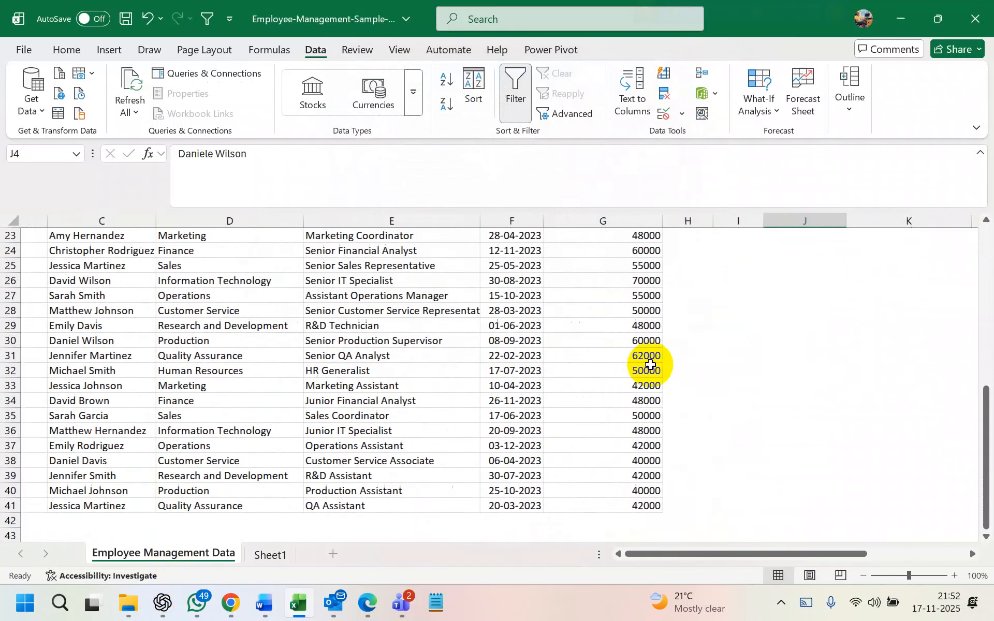
left_click(675, 281)
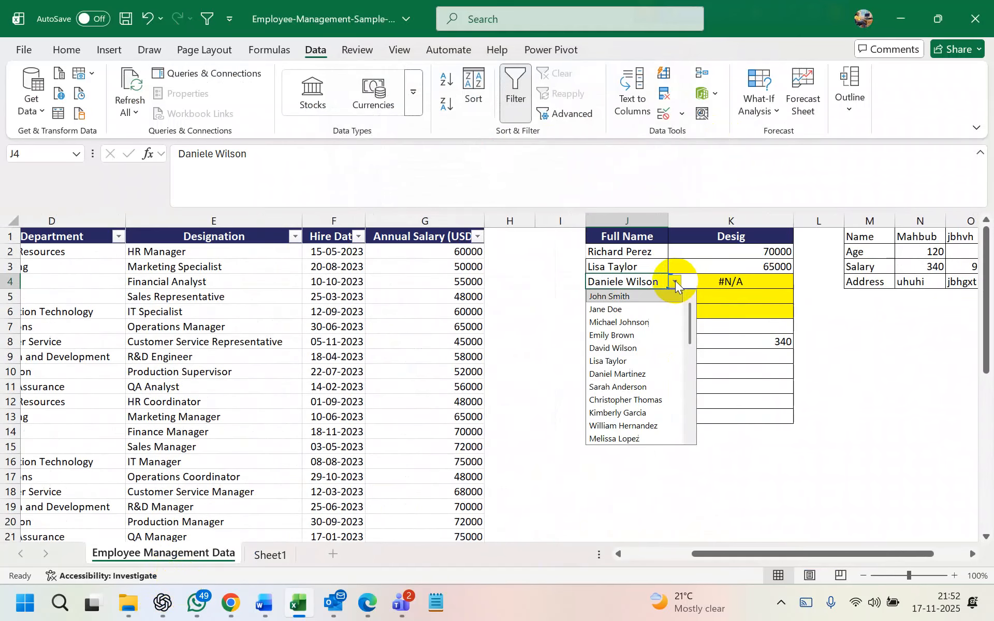
left_click(627, 322)
left_click(671, 281)
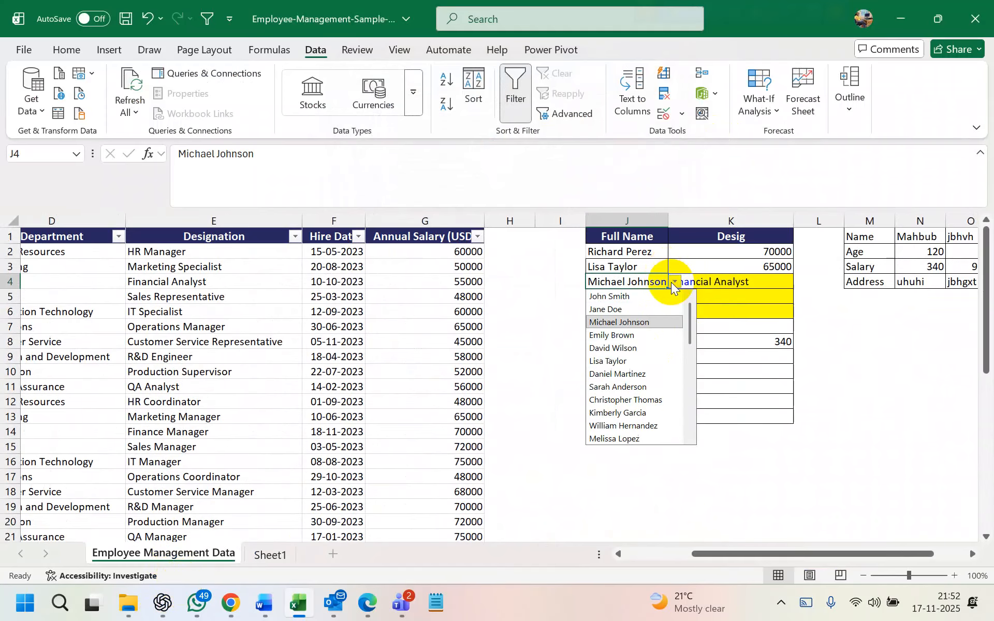
left_click(622, 374)
left_click(675, 282)
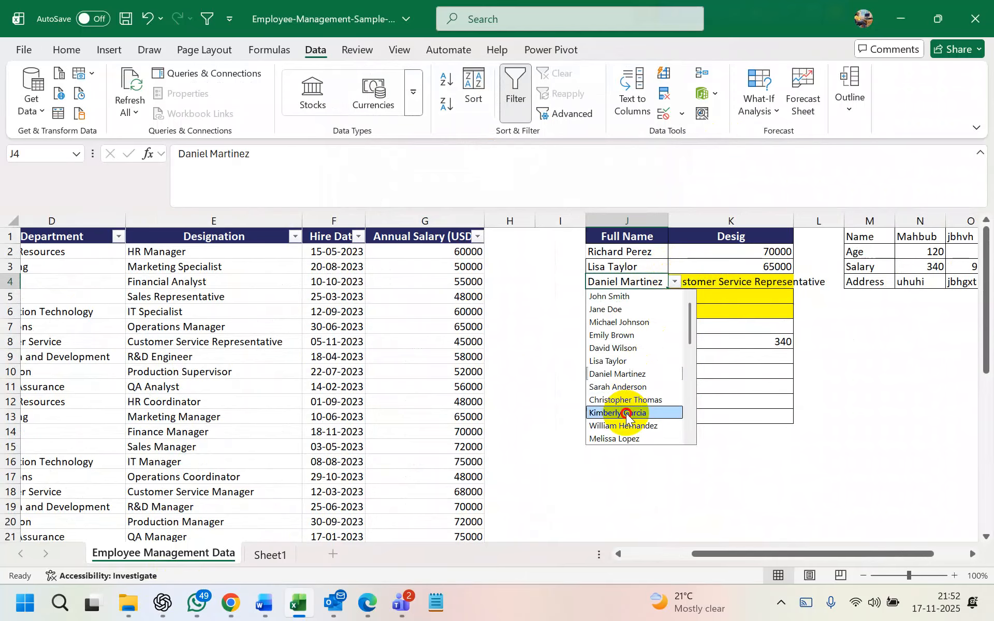
left_click(627, 413)
left_click(675, 282)
left_click(622, 386)
left_click(675, 282)
left_click(630, 348)
left_click(676, 282)
left_click(626, 335)
left_click(675, 281)
left_click(622, 322)
left_click(676, 281)
left_click(625, 384)
left_click_drag(667, 281, 674, 282)
key("Escape")
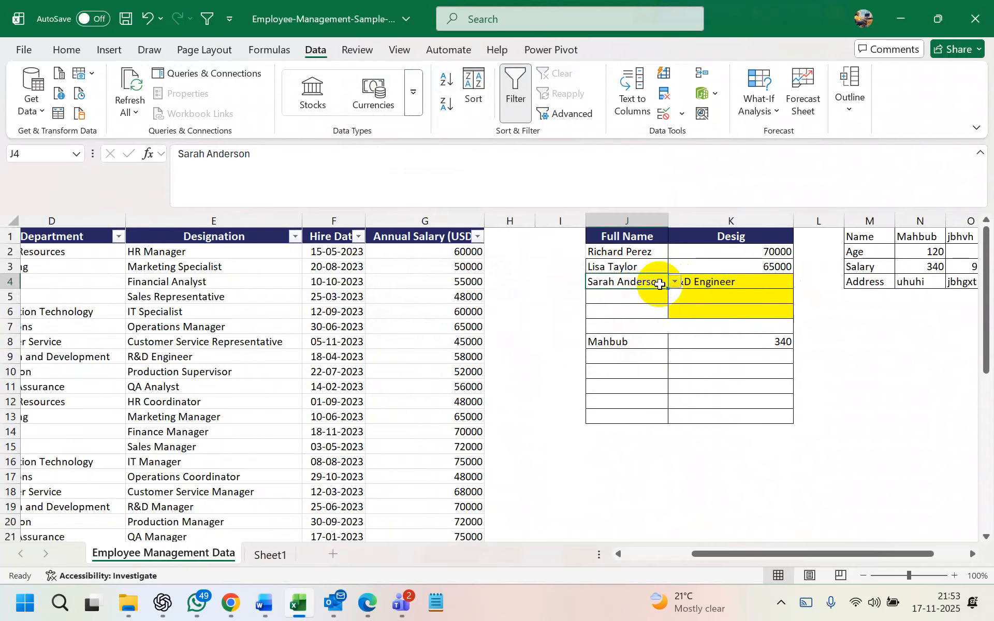
left_click(675, 282)
left_click(627, 424)
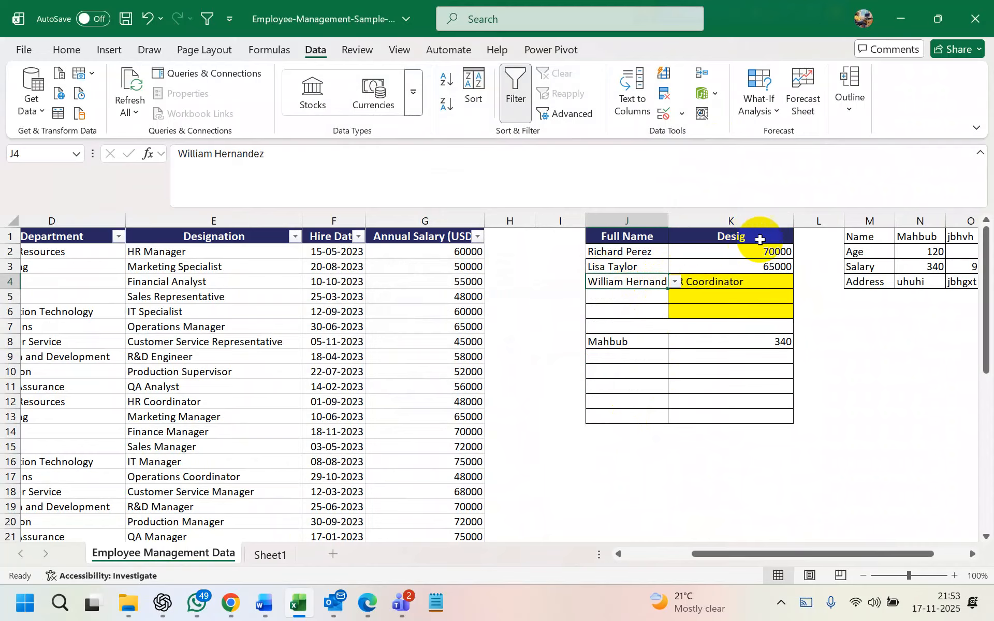
left_click_drag(793, 221, 884, 217)
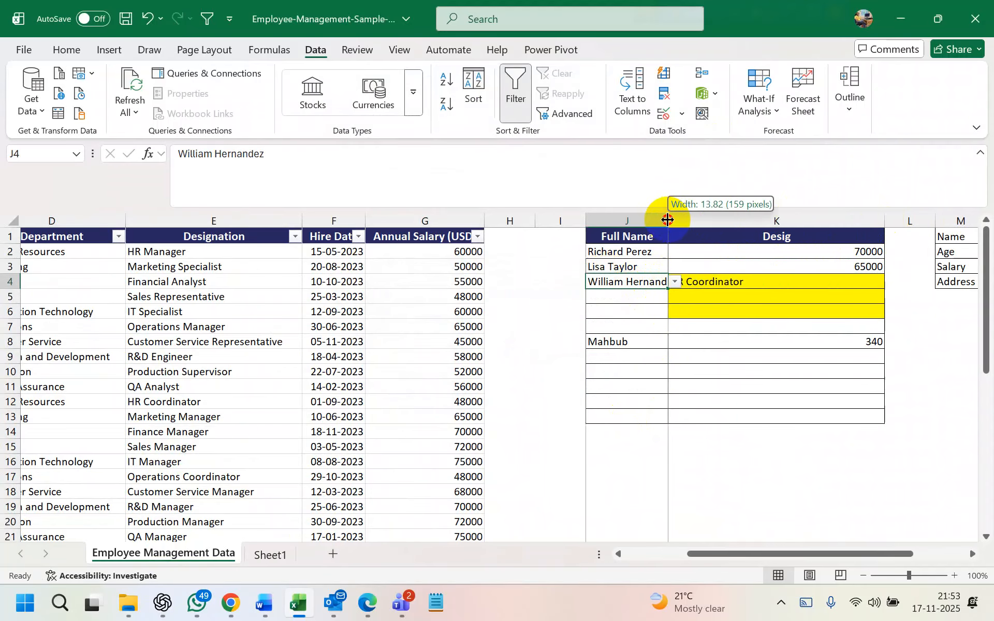
left_click_drag(668, 215, 681, 216)
left_click(687, 283)
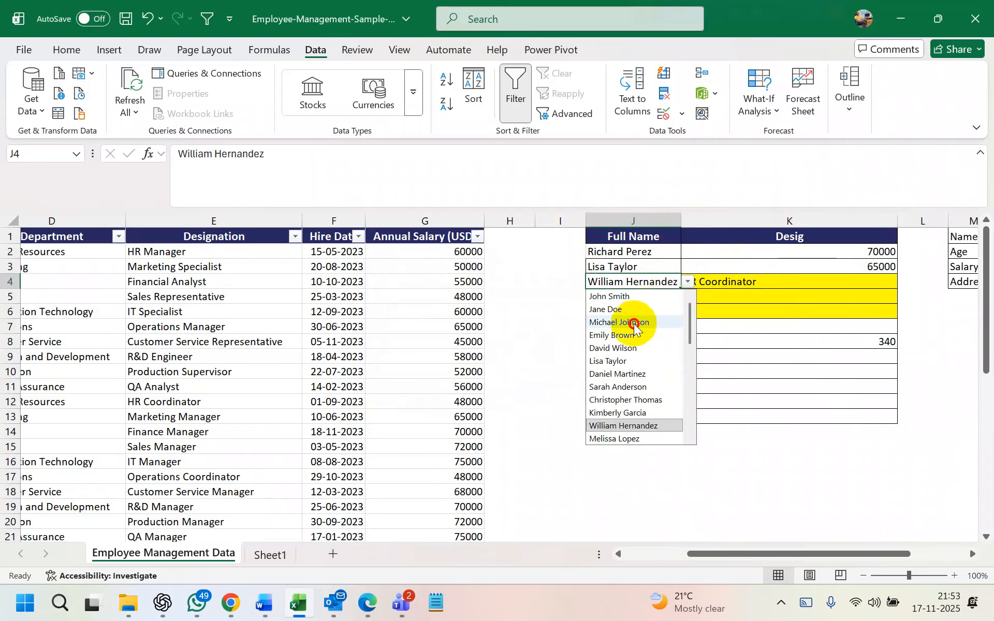
left_click(626, 323)
left_click(688, 282)
left_click(640, 362)
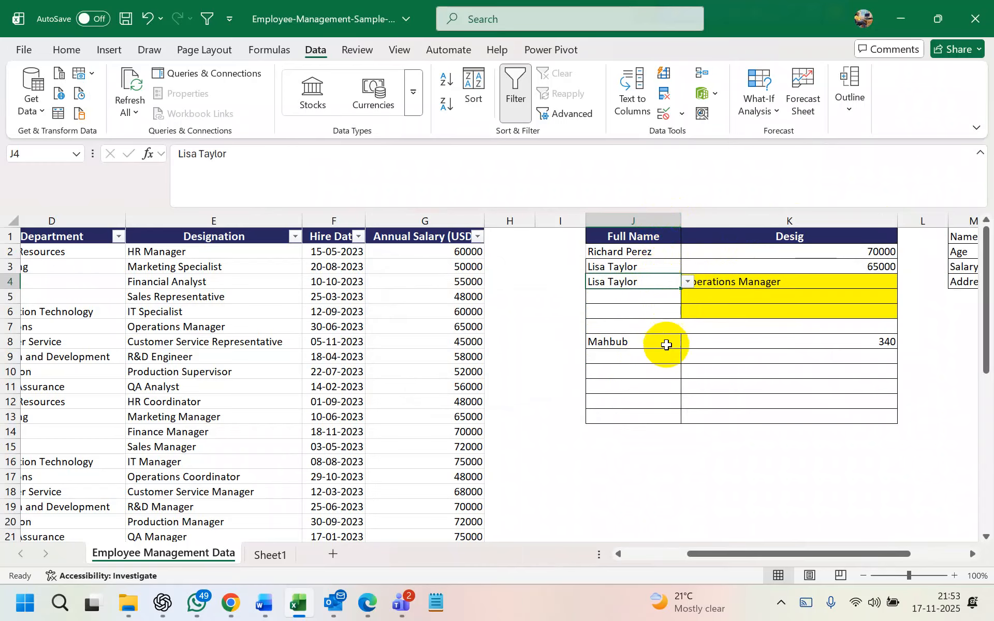
Clear J4 so K4's lookup returns #N/A
left_click(668, 403)
left_click(634, 286)
key("Delete")
left_click(662, 417)
Fill K4's designation lookup down to K6
left_click(644, 280)
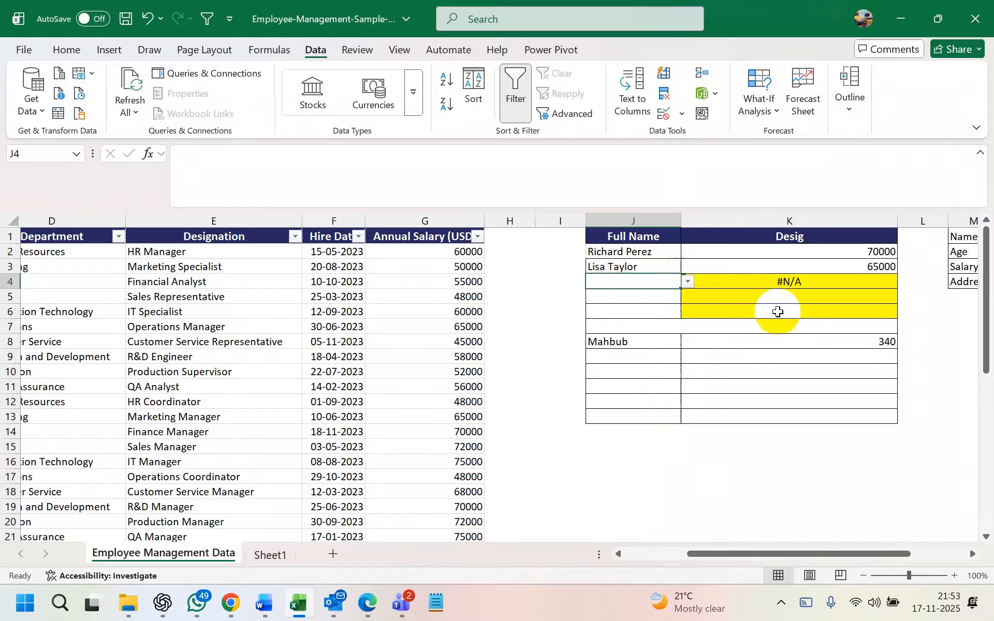
left_click(872, 288)
left_click_drag(896, 288, 898, 319)
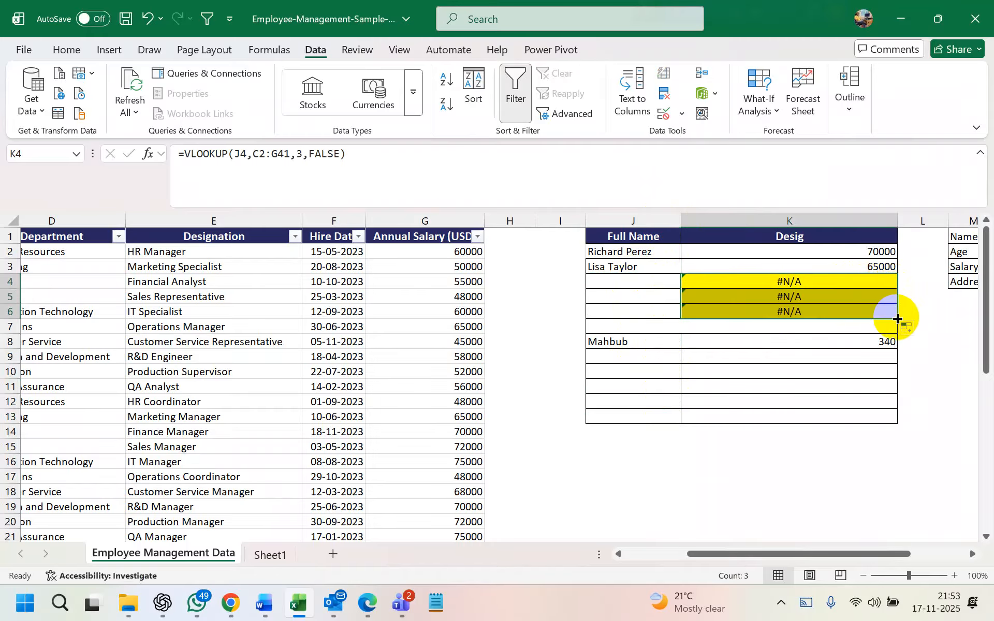
left_click(667, 282)
left_click(688, 281)
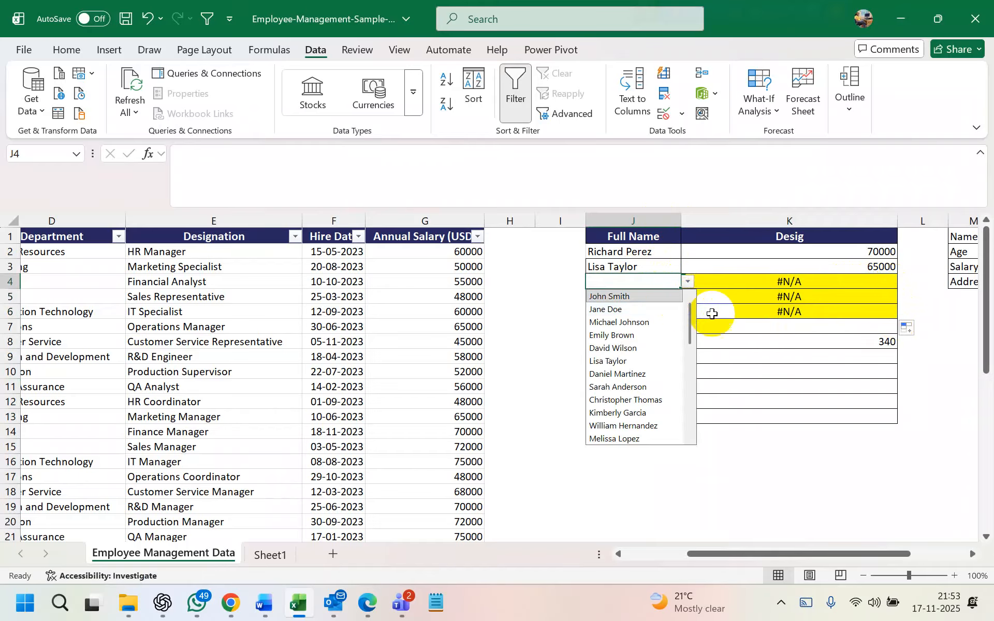
left_click(693, 296)
left_click(667, 282)
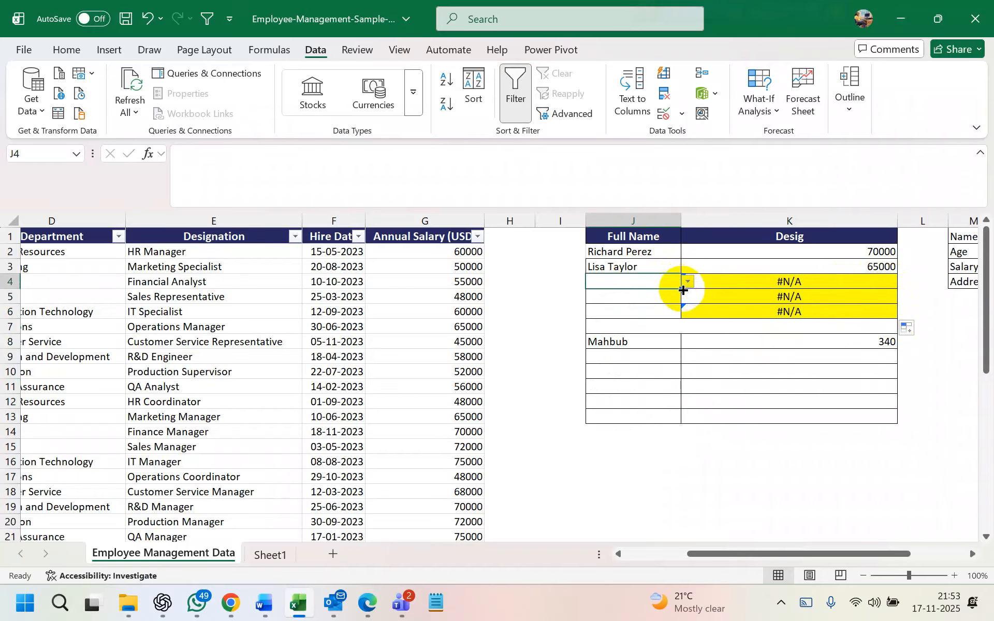
left_click(673, 296)
left_click(688, 296)
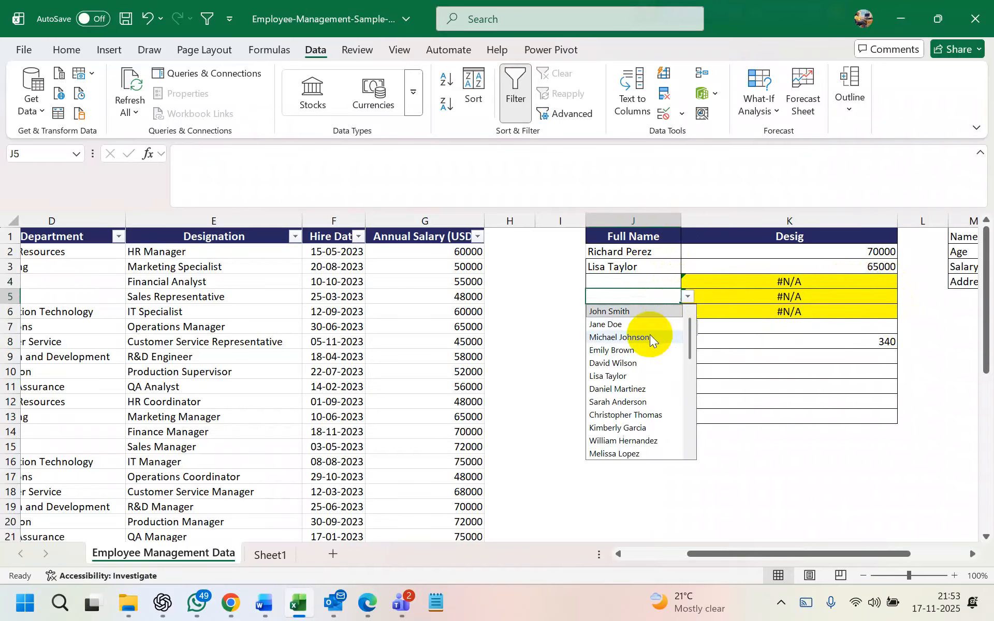
left_click(639, 337)
left_click_drag(635, 304, 680, 284)
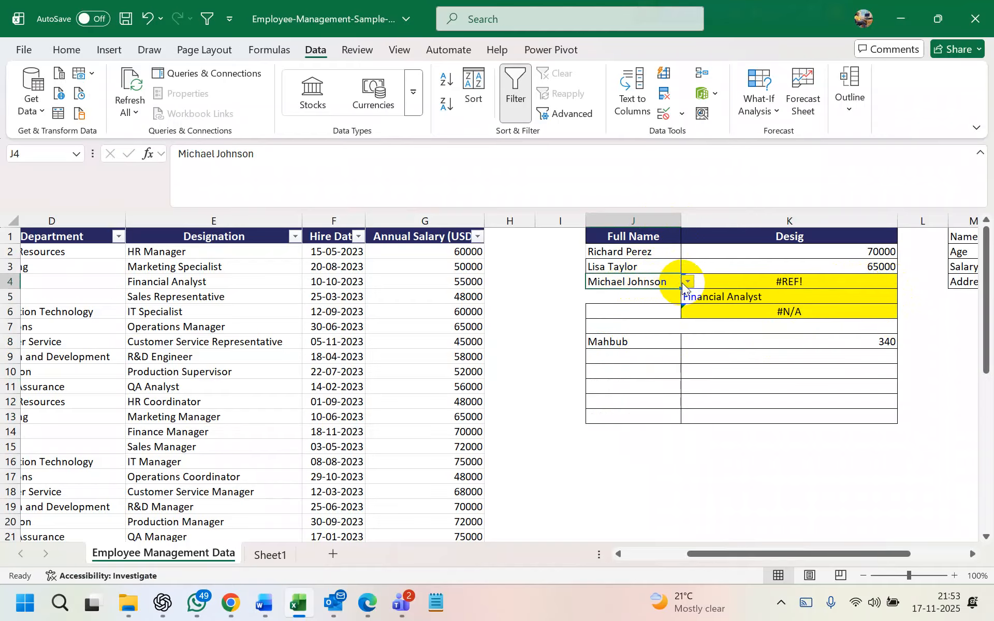
left_click(635, 309)
left_click(688, 311)
left_click(623, 353)
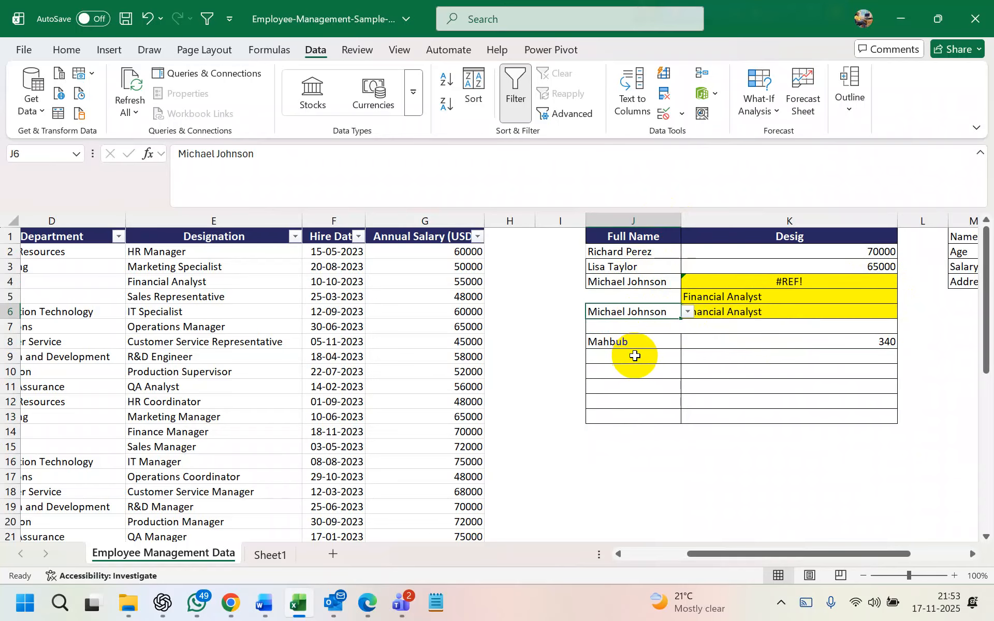
left_click(659, 295)
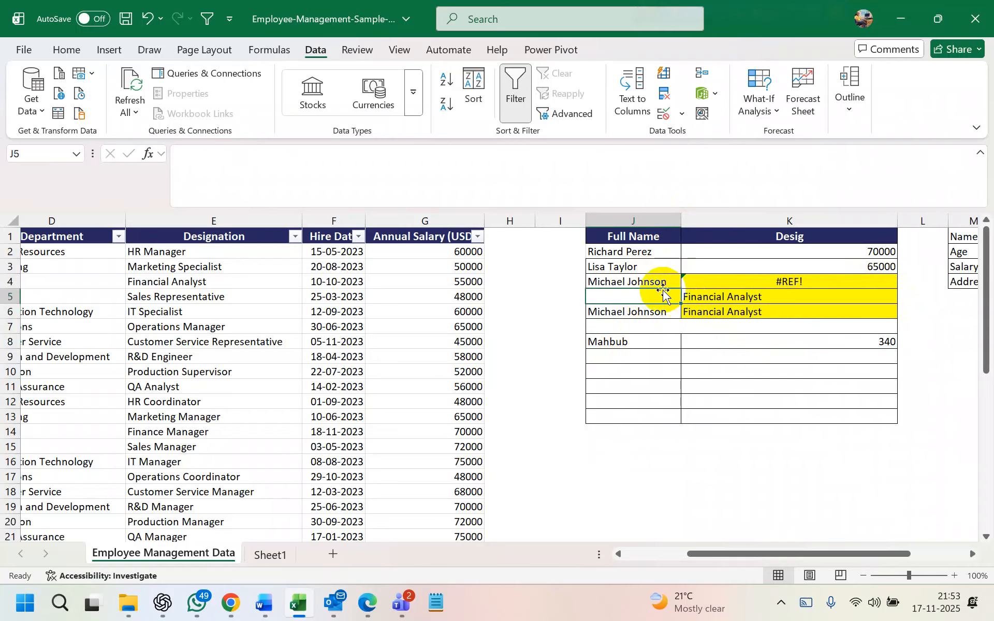
left_click(654, 328)
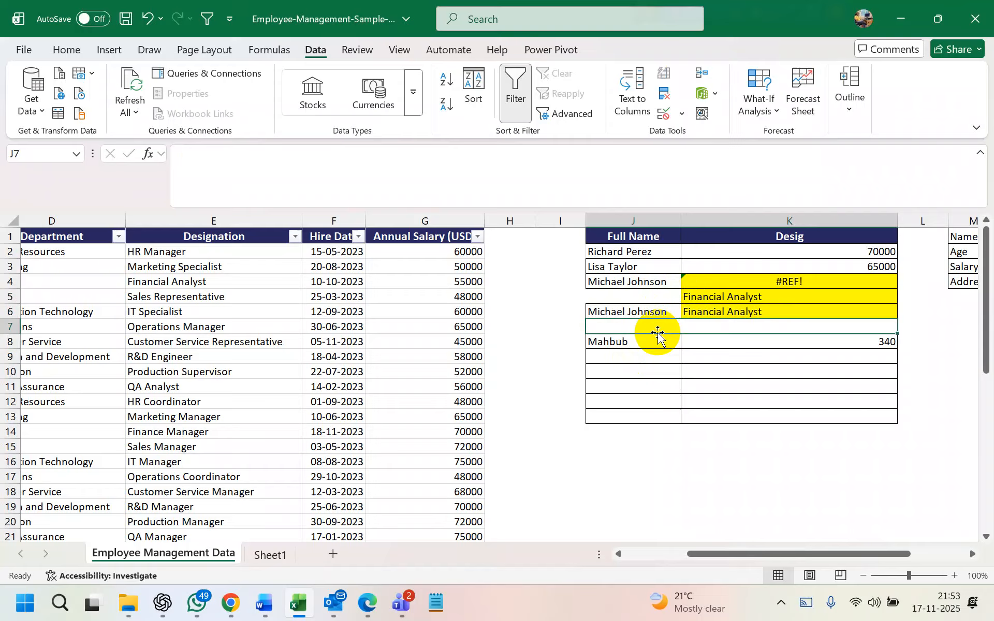
key("super+l")
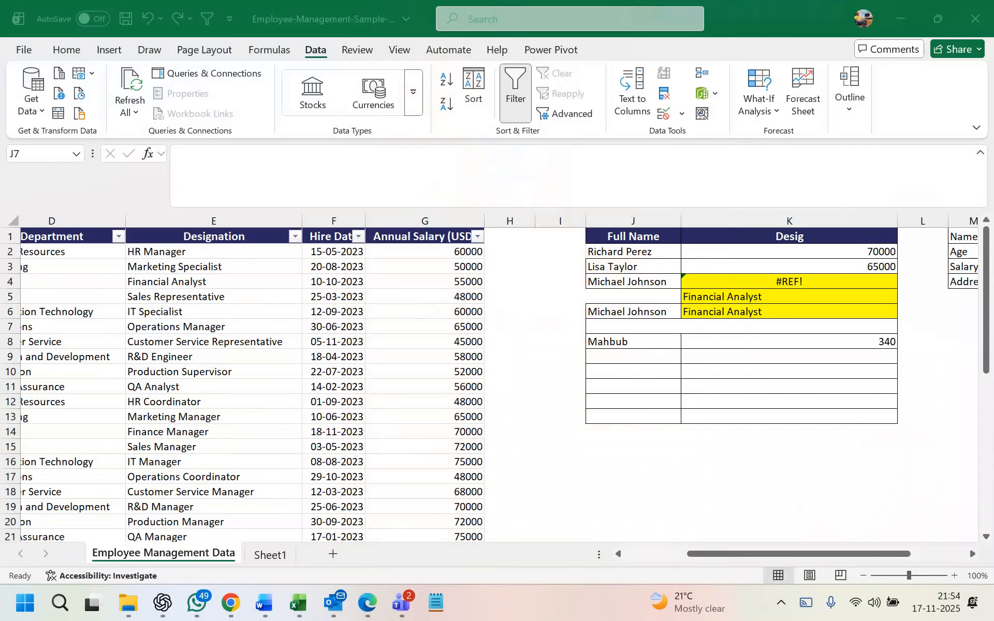
left_click(275, 550)
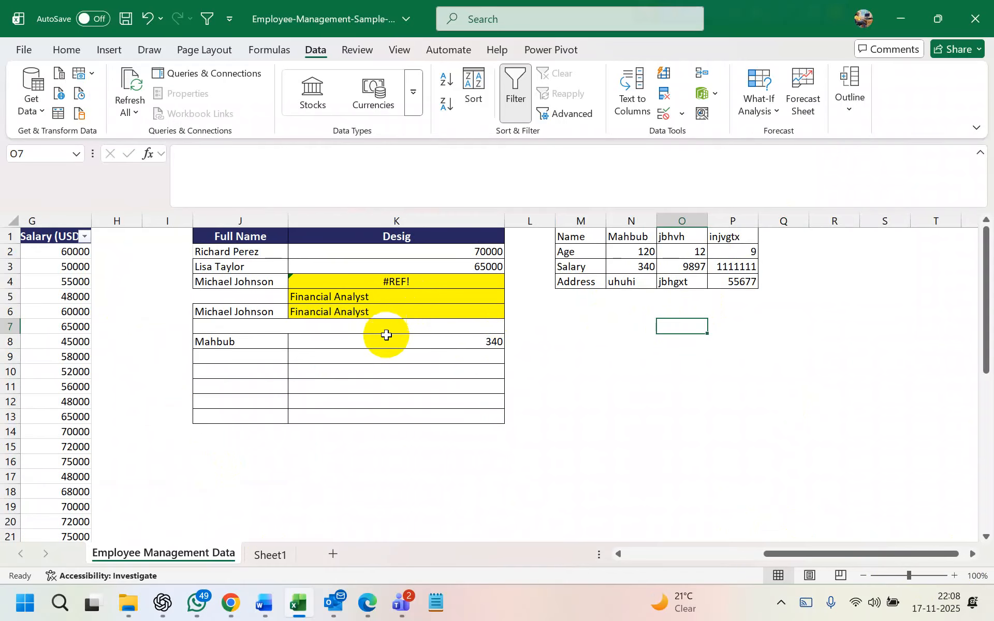
Delete the broken K4 formula and clear the Financial Analyst results in K5:K6
left_click(406, 280)
key("Delete")
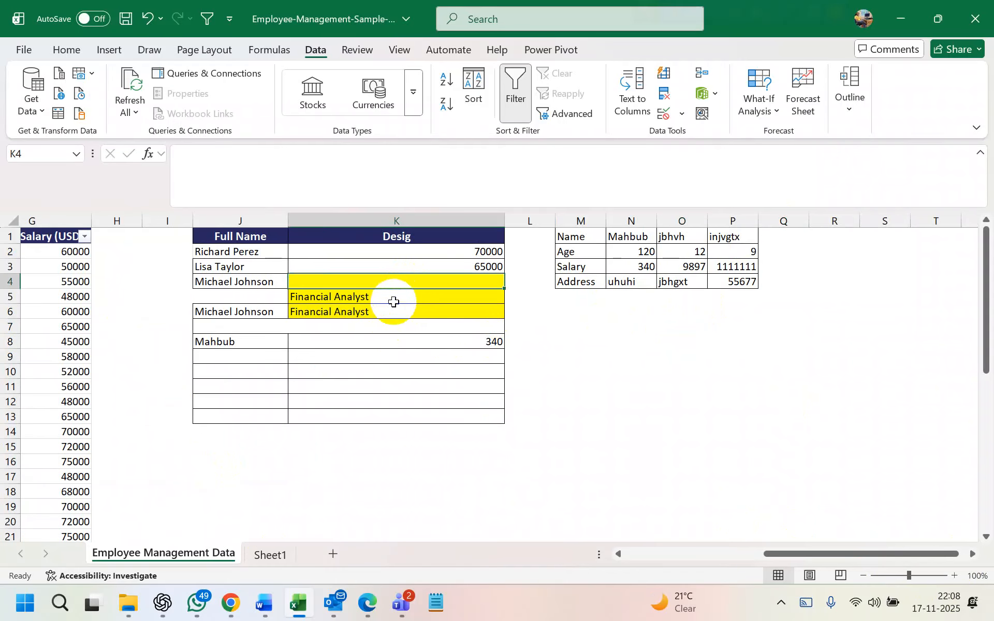
left_click_drag(392, 300, 392, 318)
key("Delete")
Start a new =VLOOKUP in K4 with J4 as lookup value and the employee table as range
double_click(354, 282)
type("=vlook")
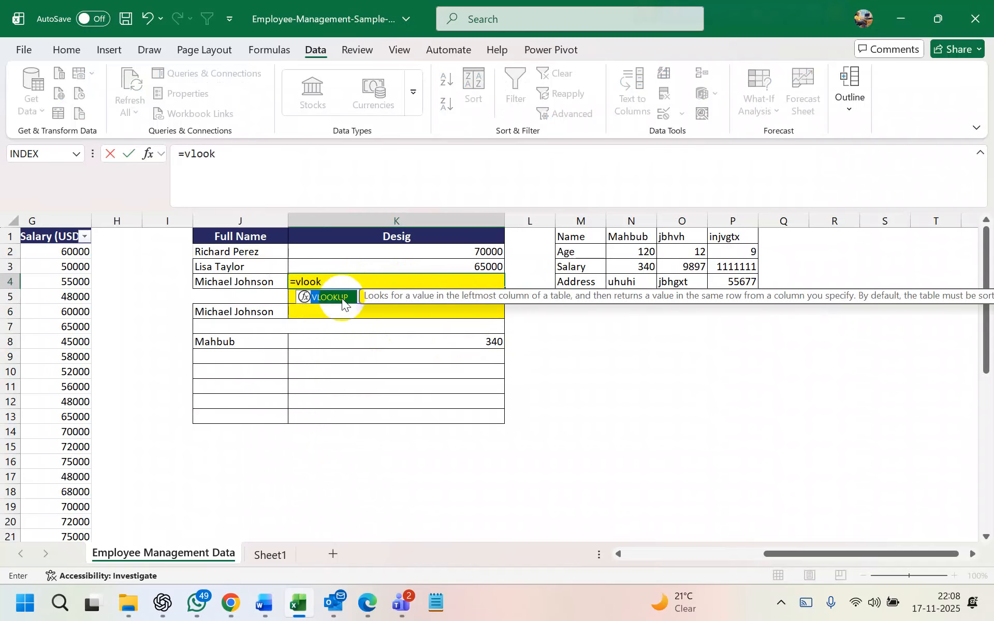
double_click(341, 298)
left_click(260, 281)
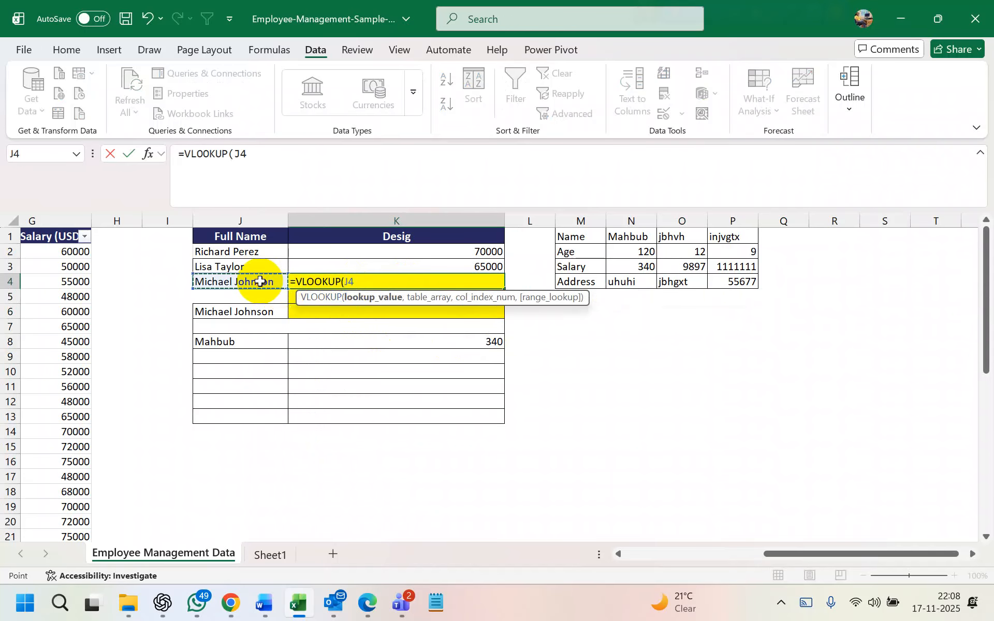
type(",")
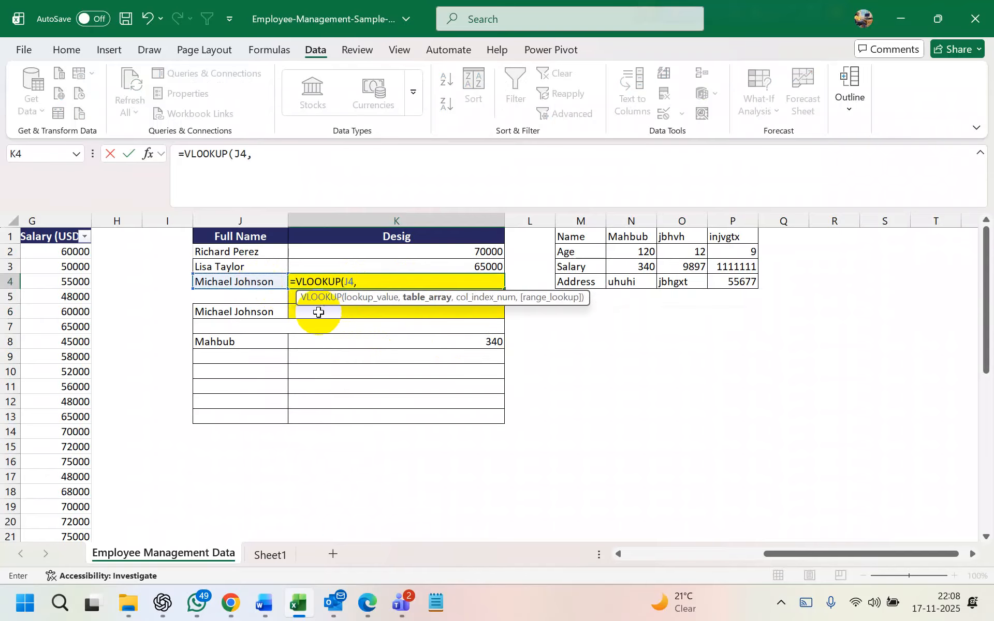
scroll(289, 306, "left", 3)
left_click_drag(160, 252, 658, 512)
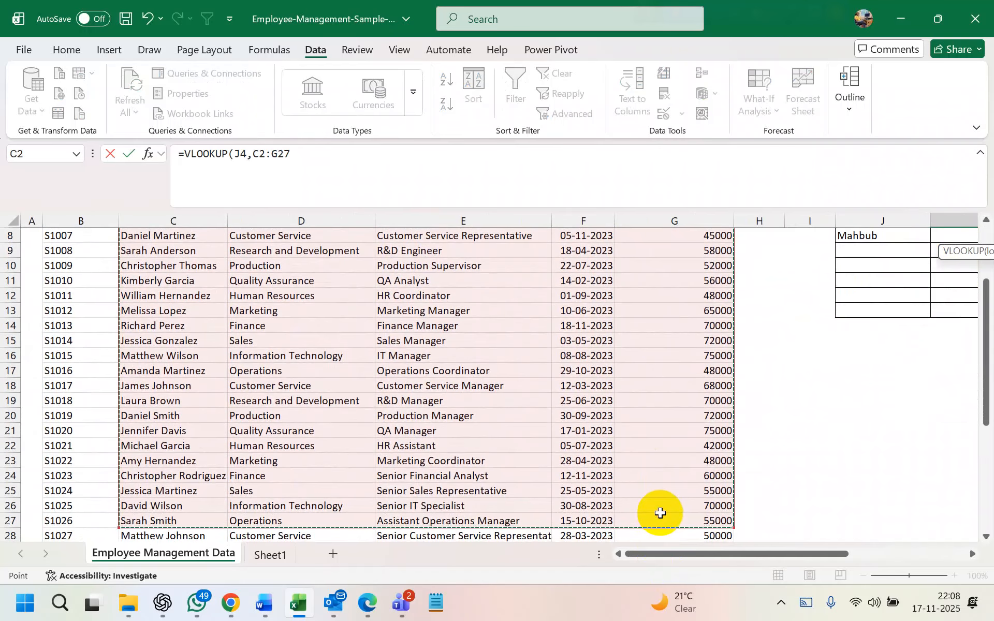
type(",")
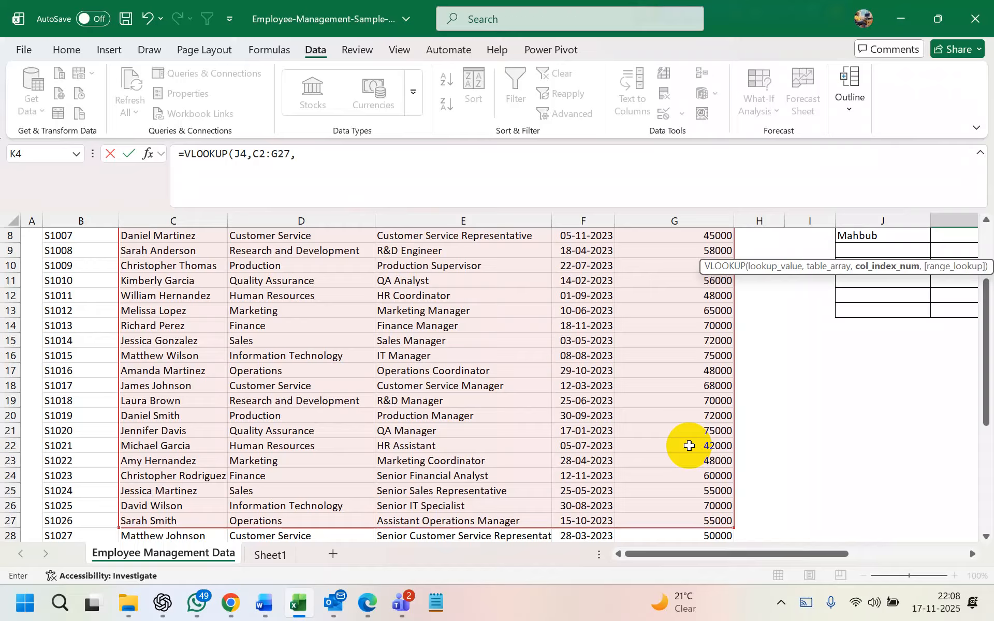
Extend the range to B2:G27, set column 1 with FALSE exact match, and enter it
scroll(689, 446, "up", 1)
scroll(689, 446, "right", 2)
scroll(689, 446, "up", 1)
scroll(689, 446, "up", 1)
scroll(690, 446, "left", 2)
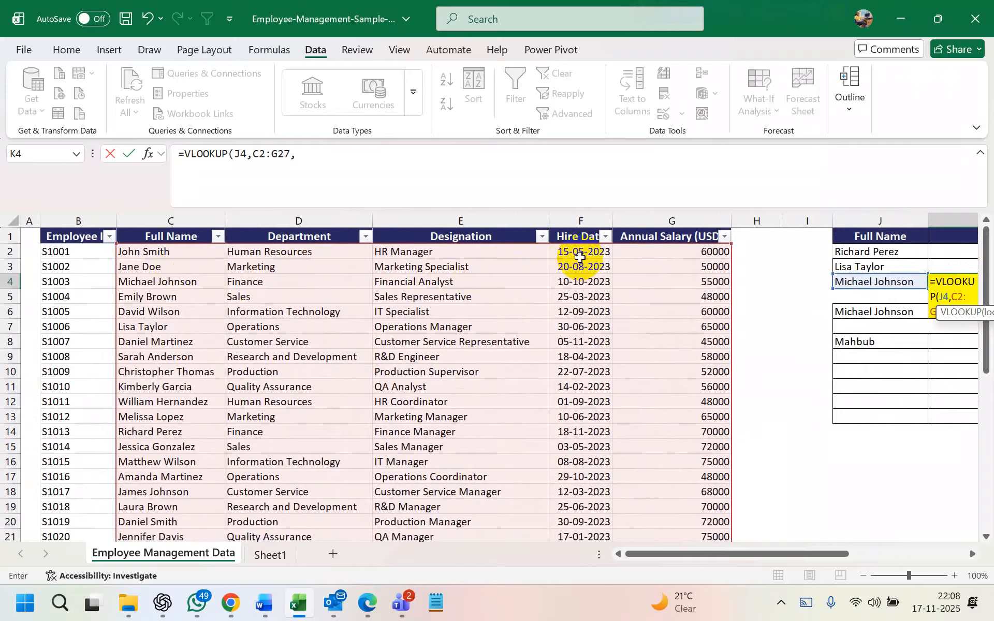
left_click_drag(117, 245, 45, 237)
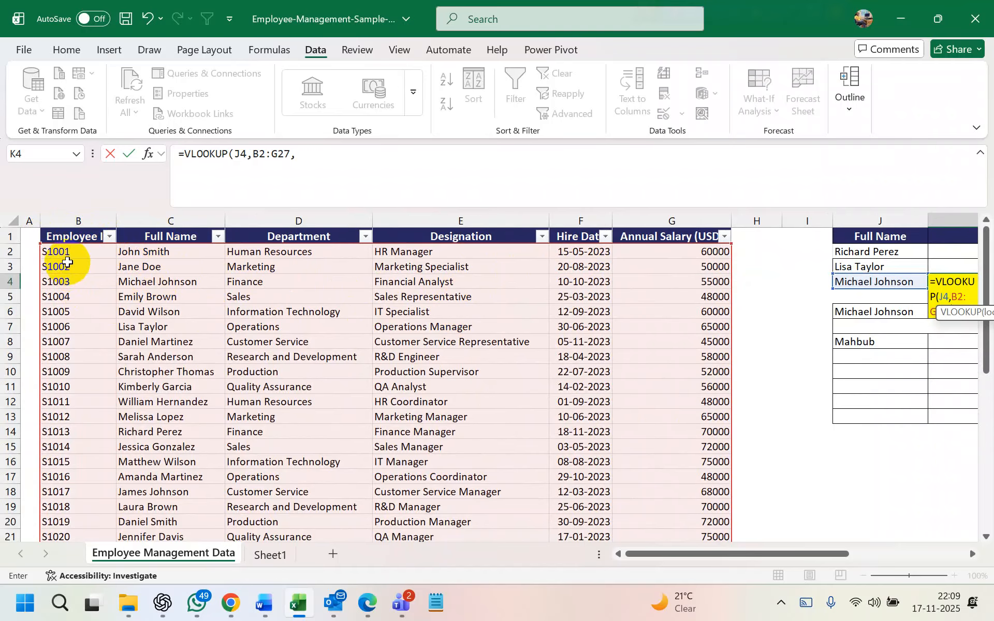
scroll(306, 289, "right", 1)
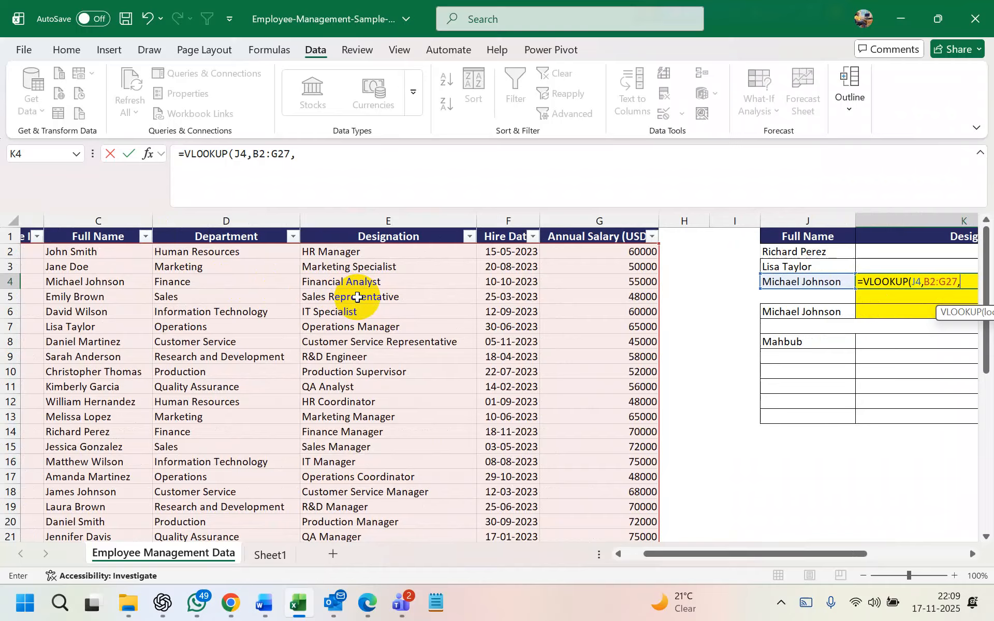
type("1")
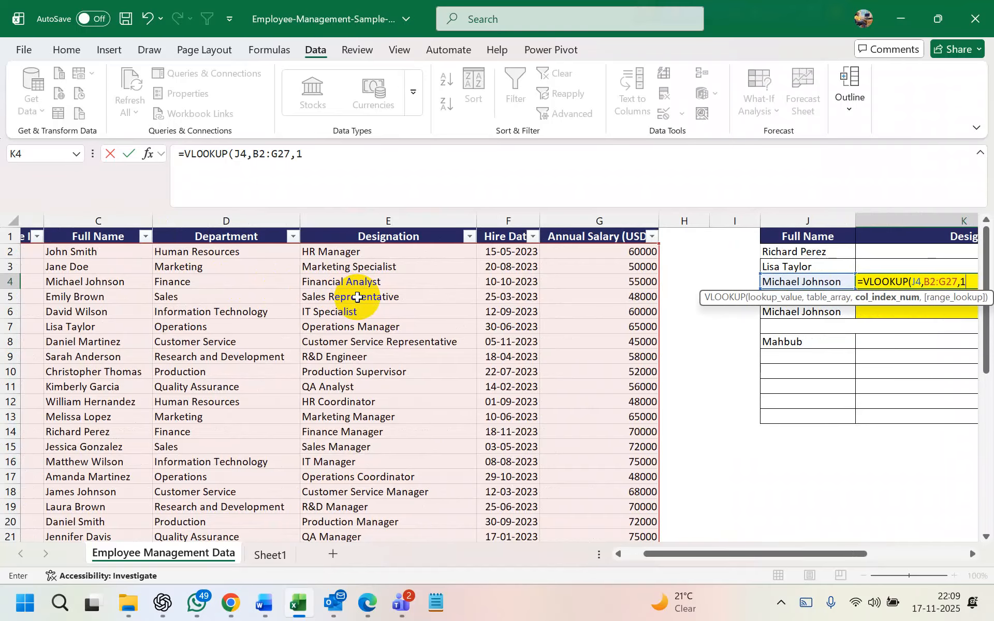
type(",")
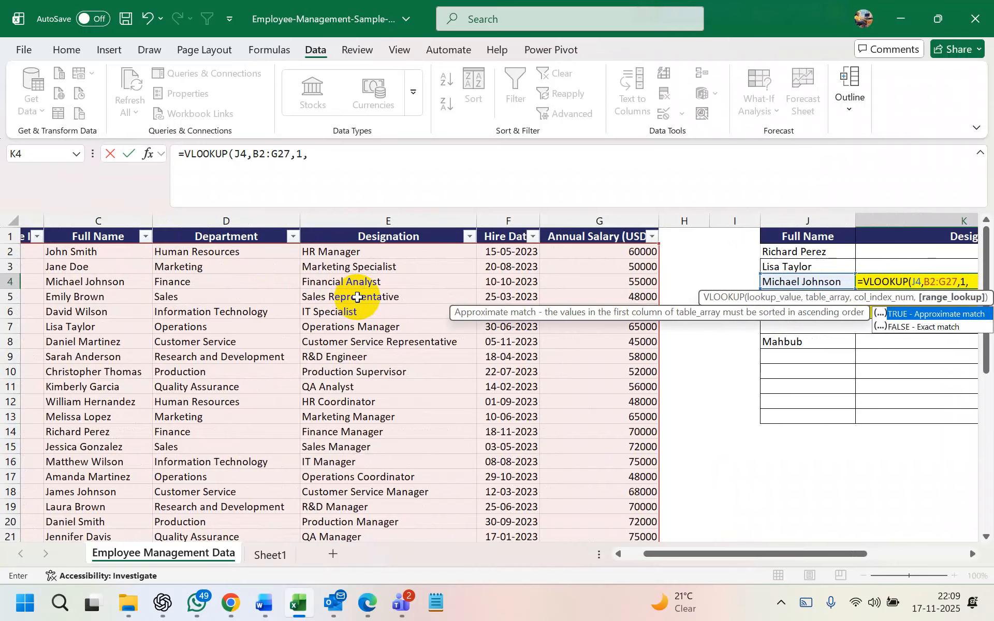
double_click(919, 327)
key("Return")
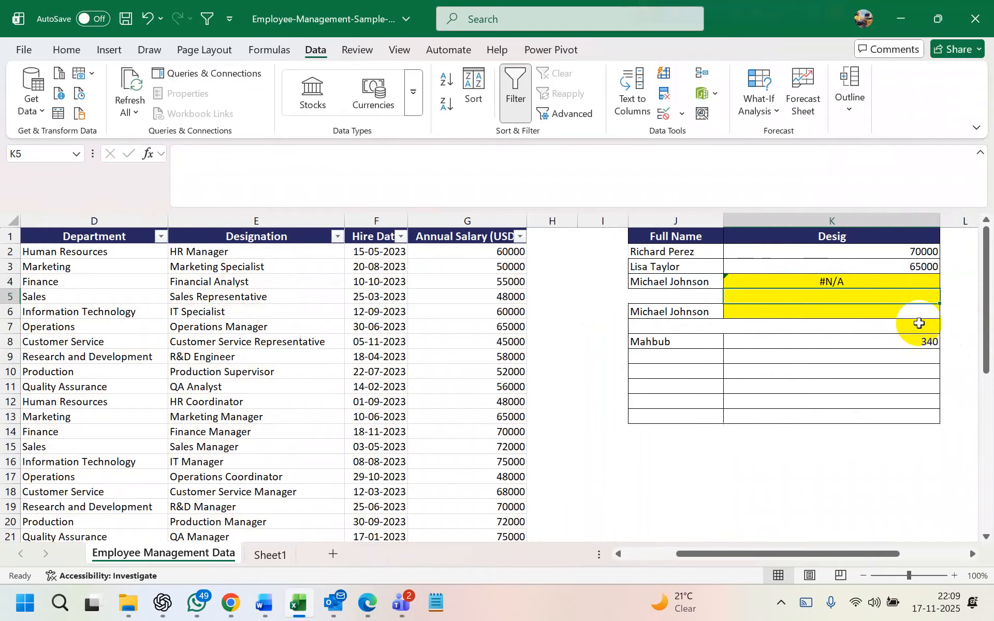
Copy the employee name from C4 into lookup cell J4
left_click(674, 283)
scroll(673, 283, "left", 3)
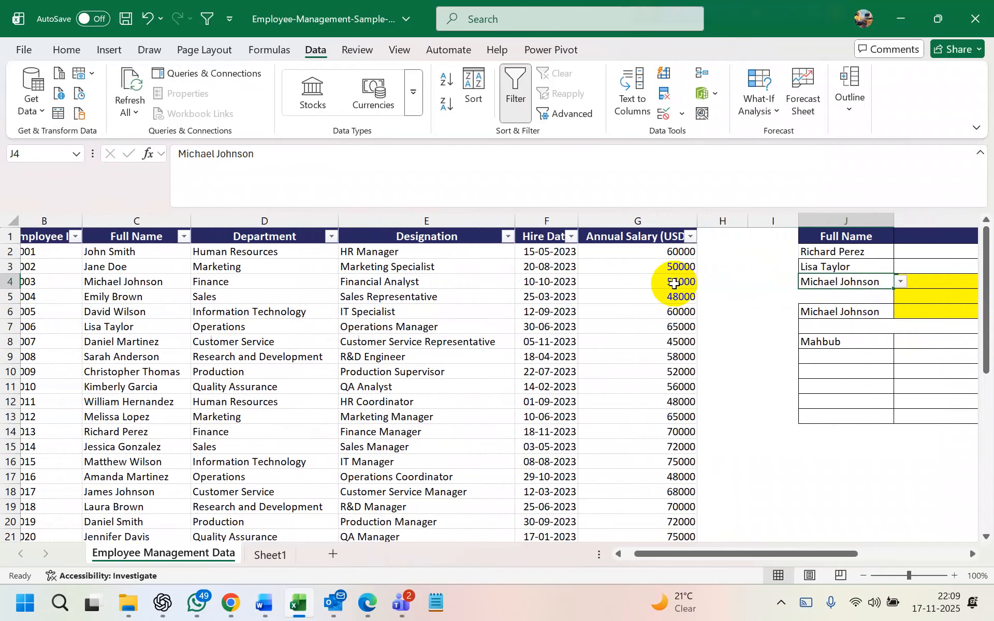
scroll(674, 283, "right", 3)
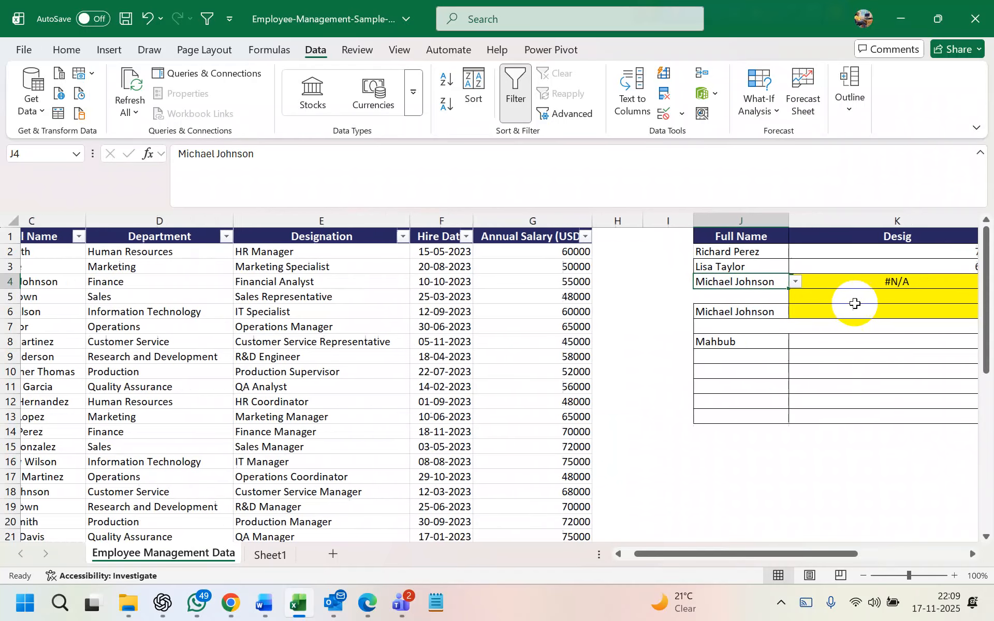
scroll(400, 284, "left", 3)
left_click(280, 283)
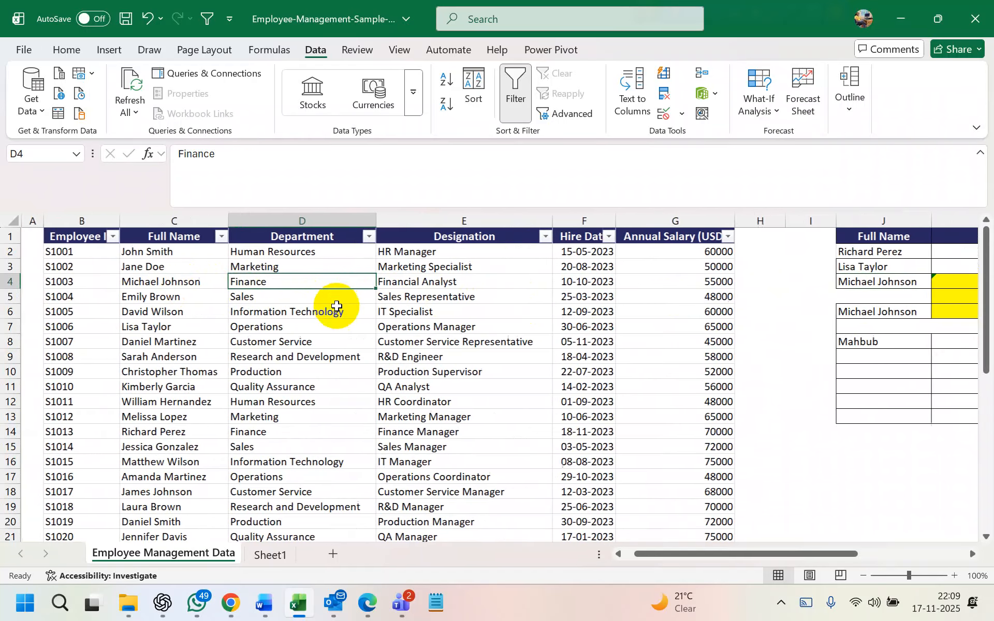
left_click(193, 286)
key("ctrl+c")
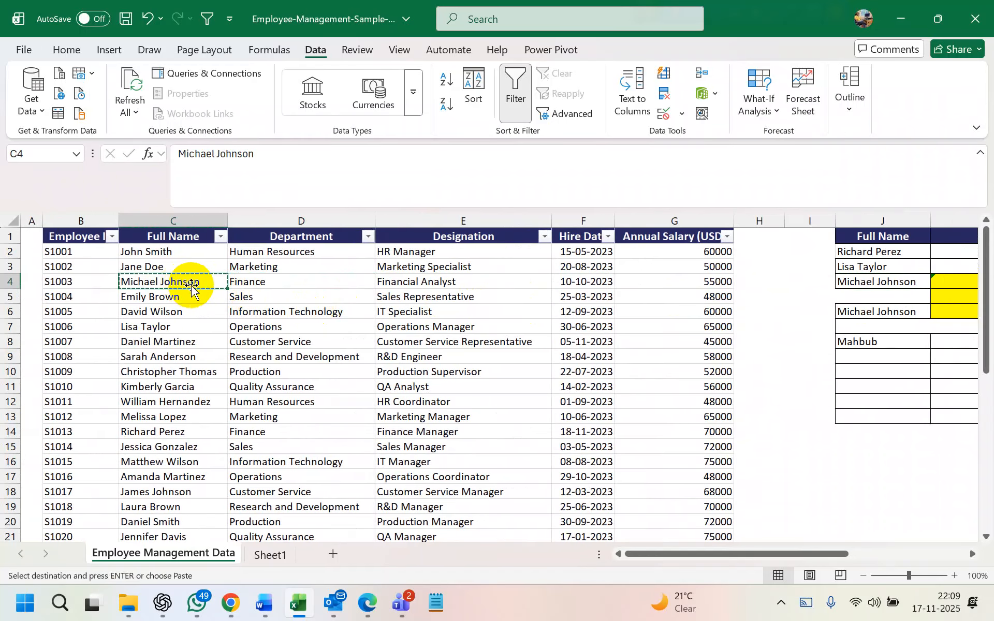
scroll(482, 323, "right", 2)
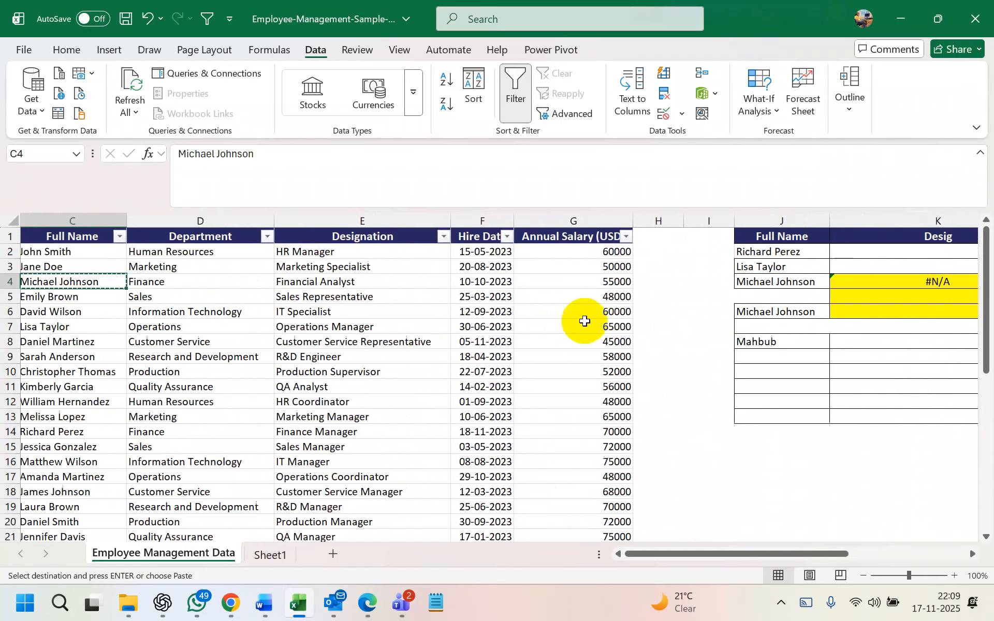
left_click(763, 282)
key("ctrl+v")
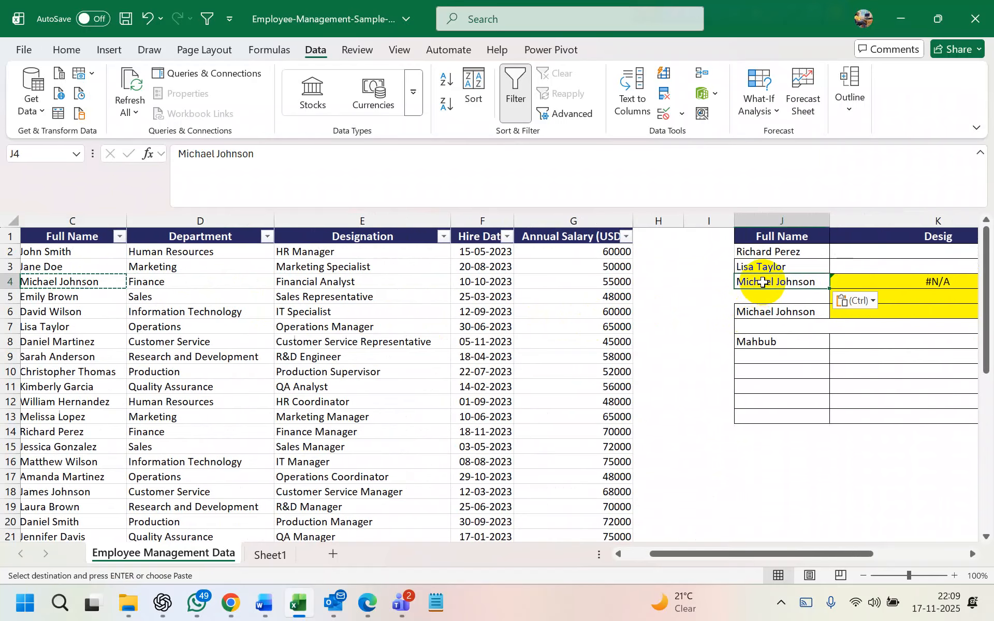
key("Escape")
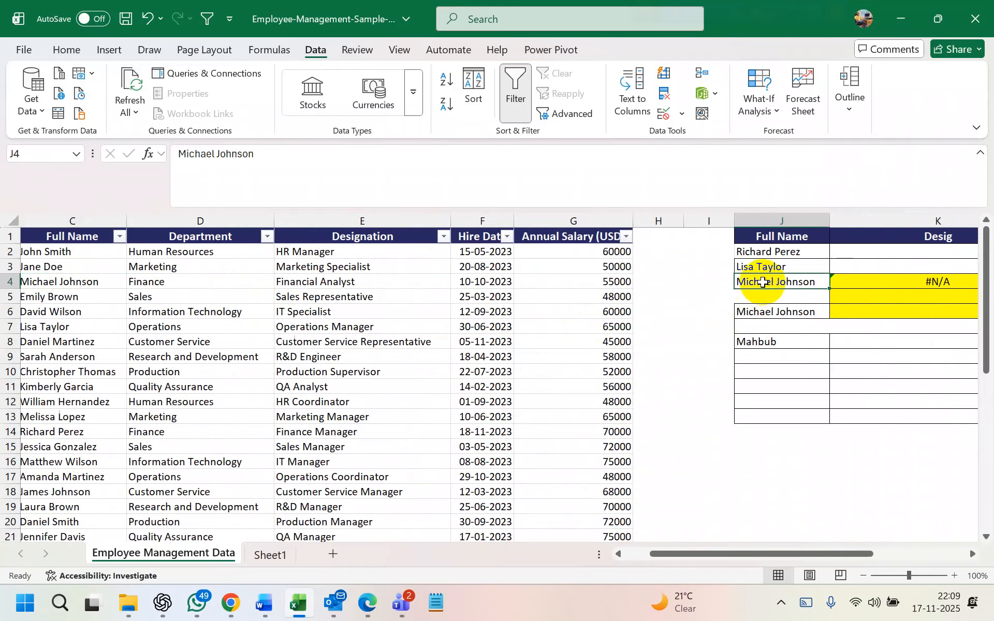
Replace J4 with the employee name copied from C10
left_click(68, 370)
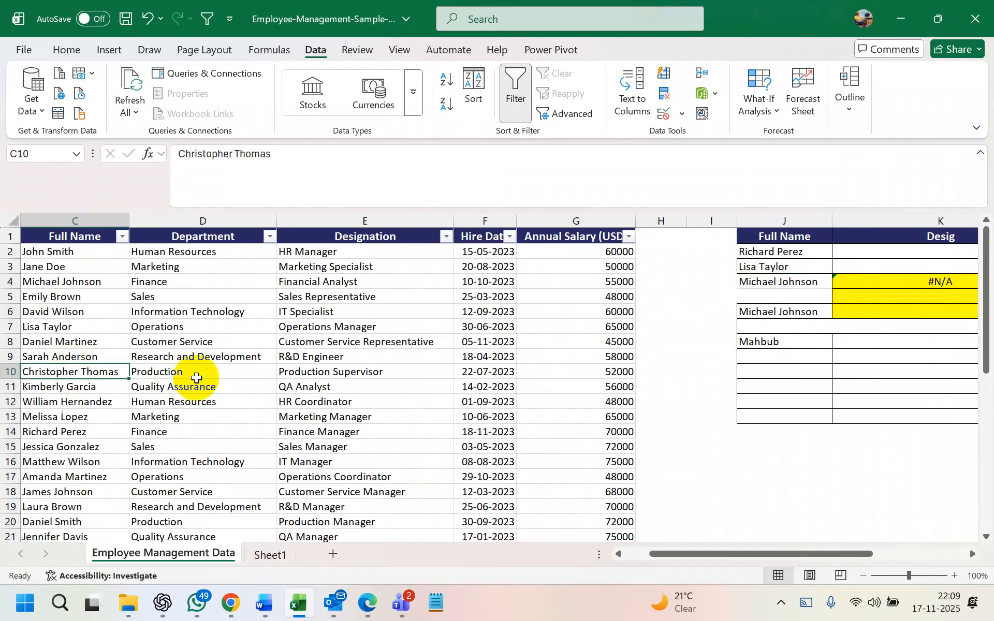
key("ctrl+c")
left_click(761, 286)
key("ctrl+v")
key("Escape")
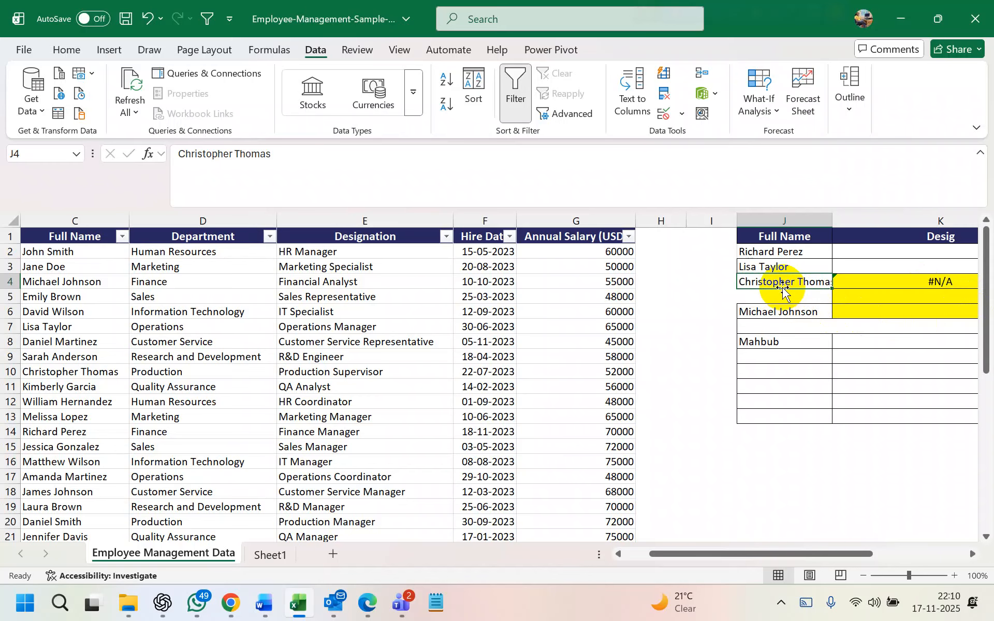
scroll(100, 282, "left", 2)
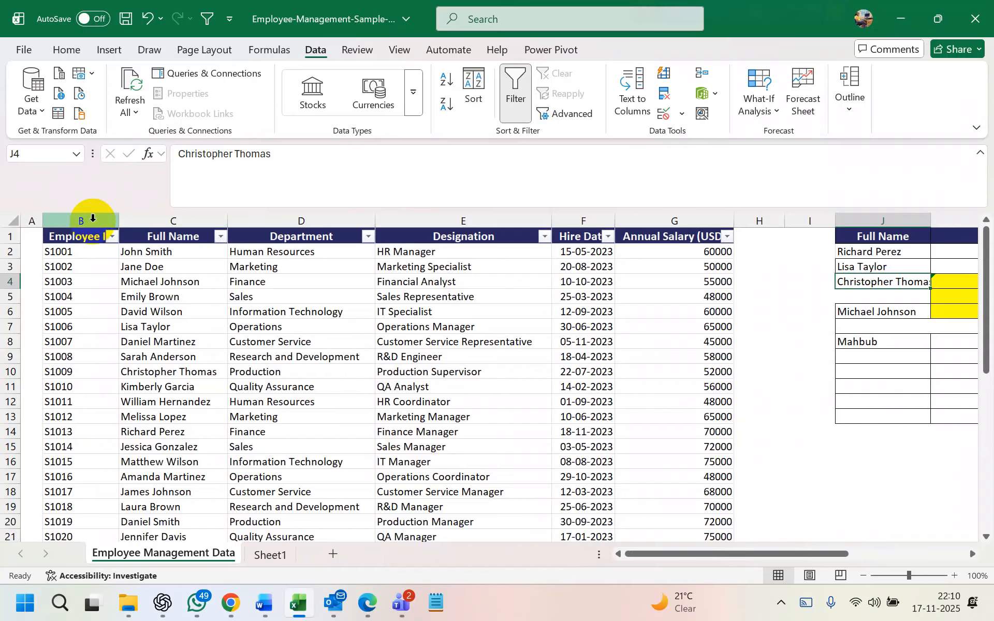
scroll(676, 295, "right", 2)
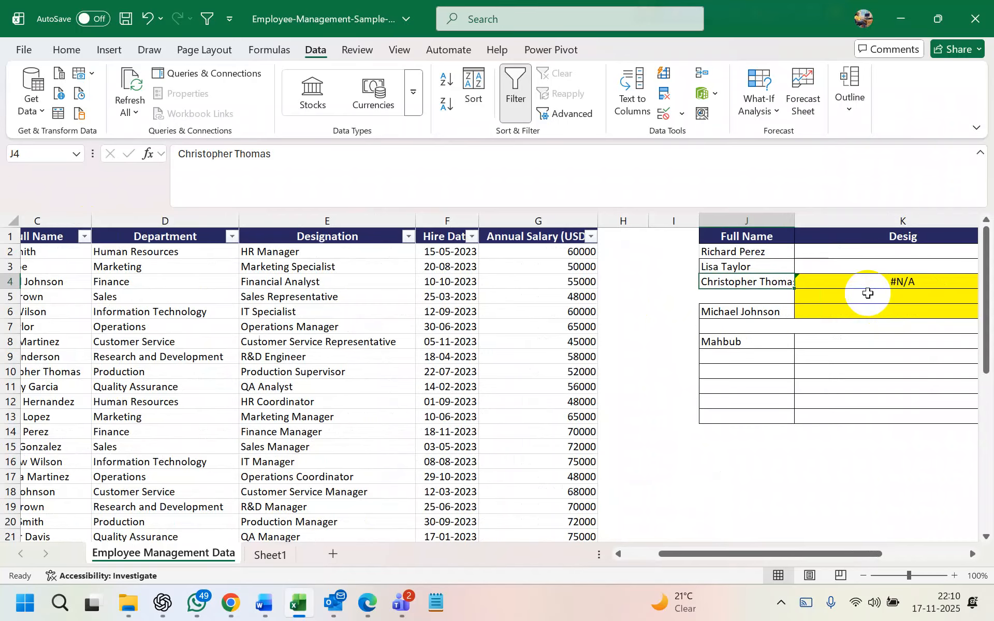
scroll(868, 293, "right", 5)
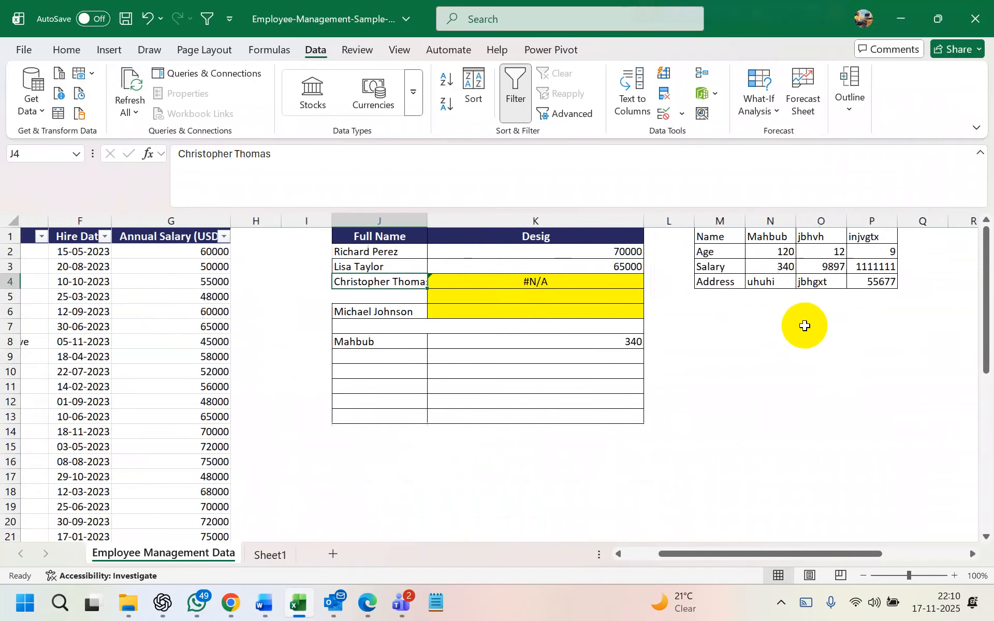
Clear the VLOOKUP cells K4:K6 and insert a new empty column at L
left_click_drag(524, 281, 524, 313)
key("Delete")
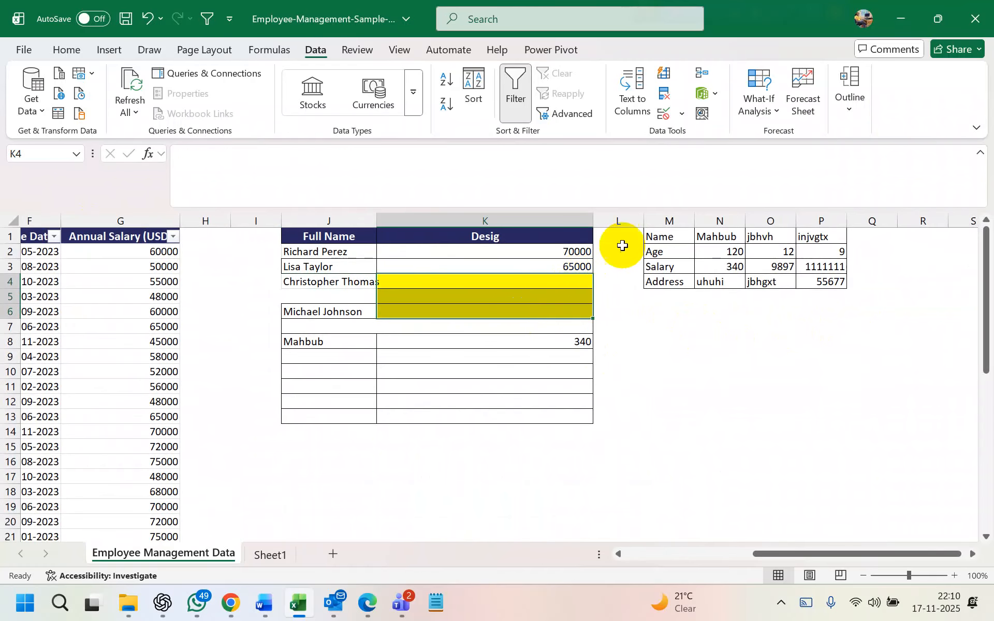
left_click_drag(665, 223, 826, 222)
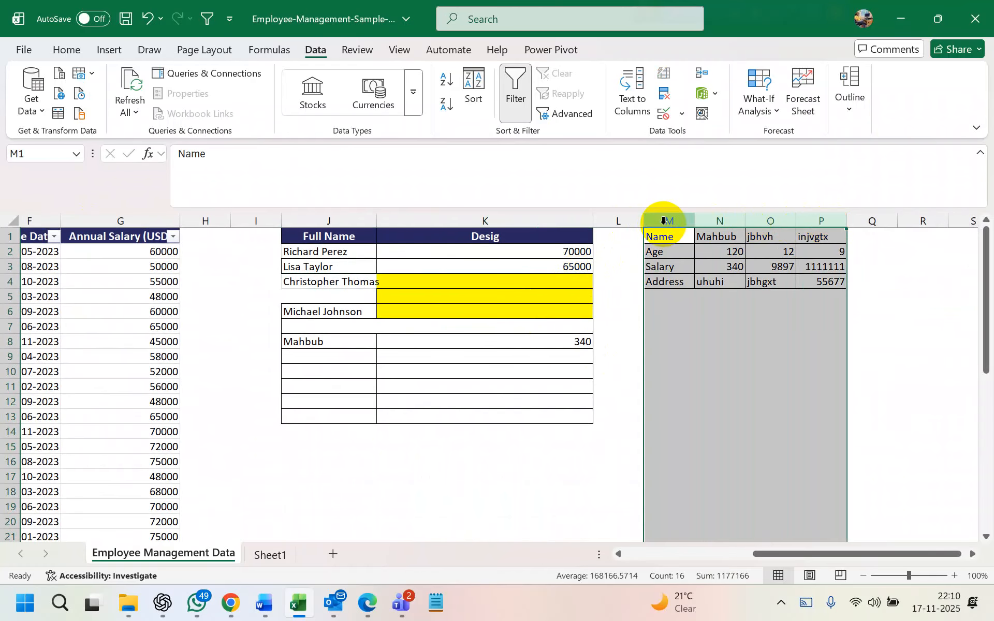
right_click(628, 222)
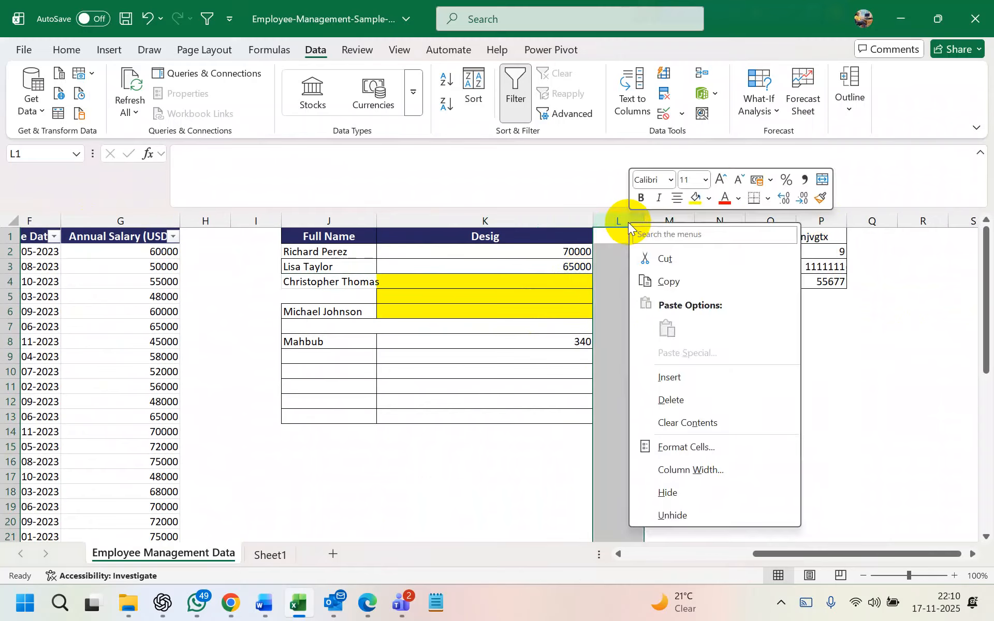
left_click(686, 373)
Rename the K1 heading from Desig to Salary
left_click(688, 235)
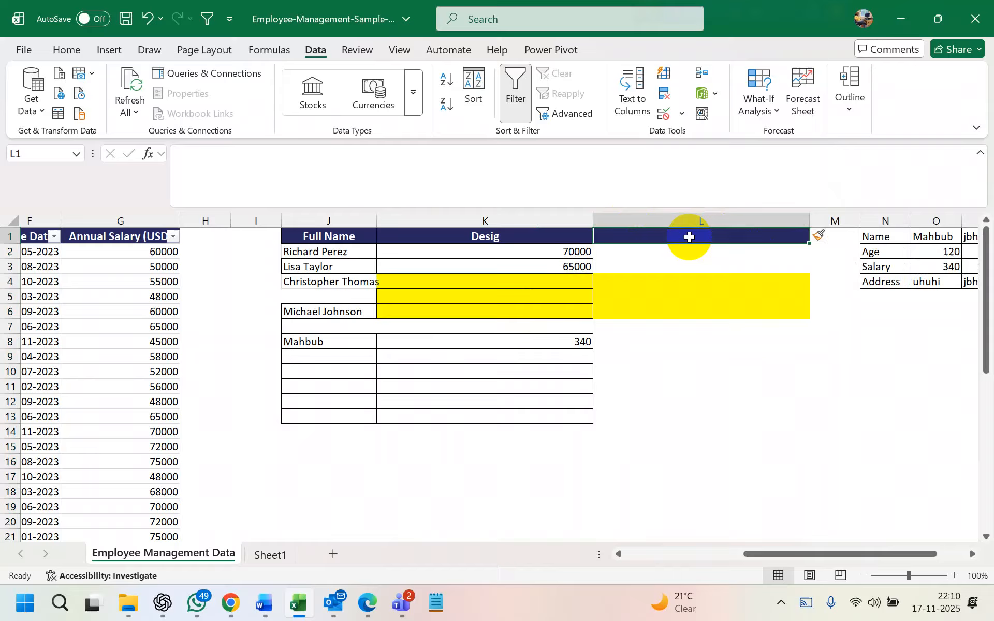
scroll(504, 273, "left", 3)
scroll(266, 254, "left", 4)
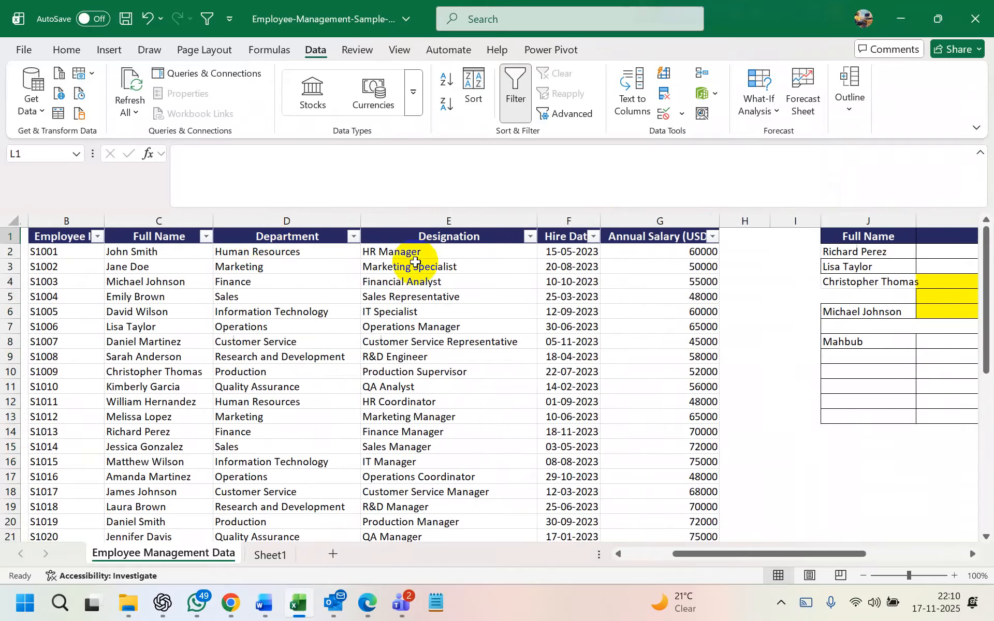
scroll(803, 251, "right", 3)
key("Left")
key("Left")
key("Left")
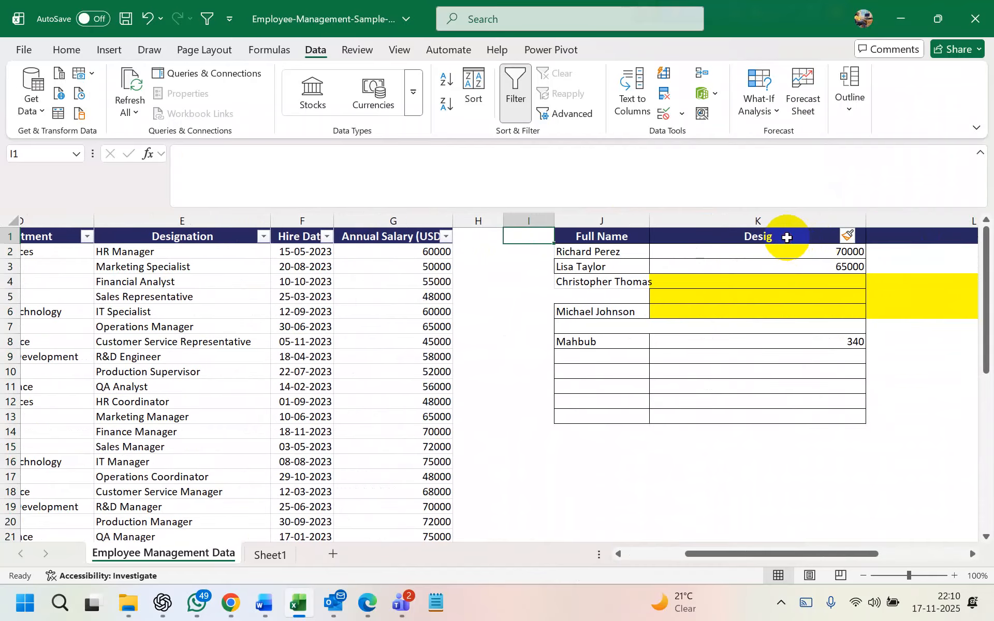
left_click(787, 238)
type("A")
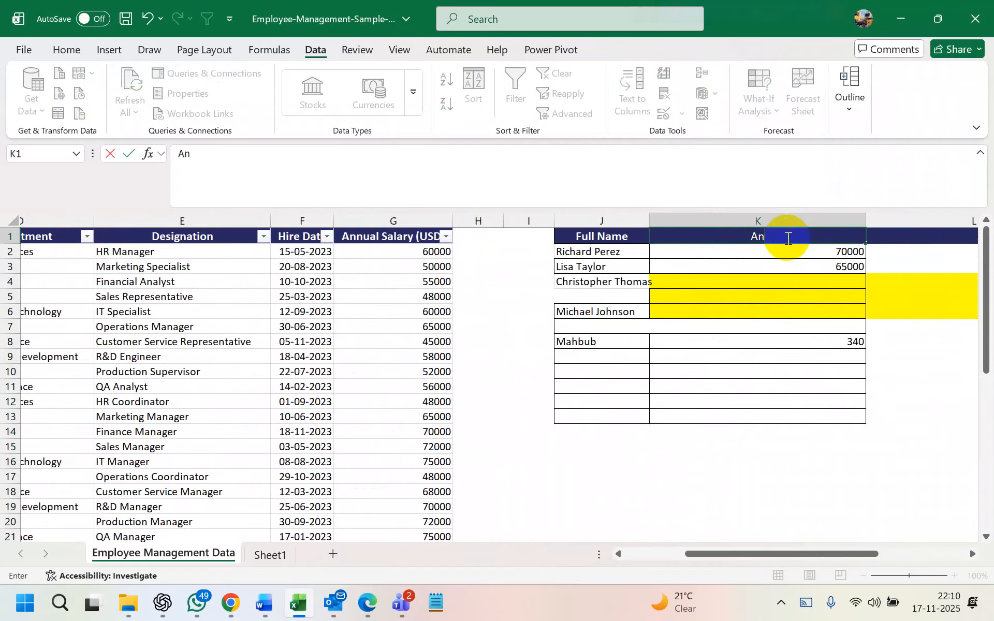
key("BackSpace")
type("Salary")
left_click(890, 237)
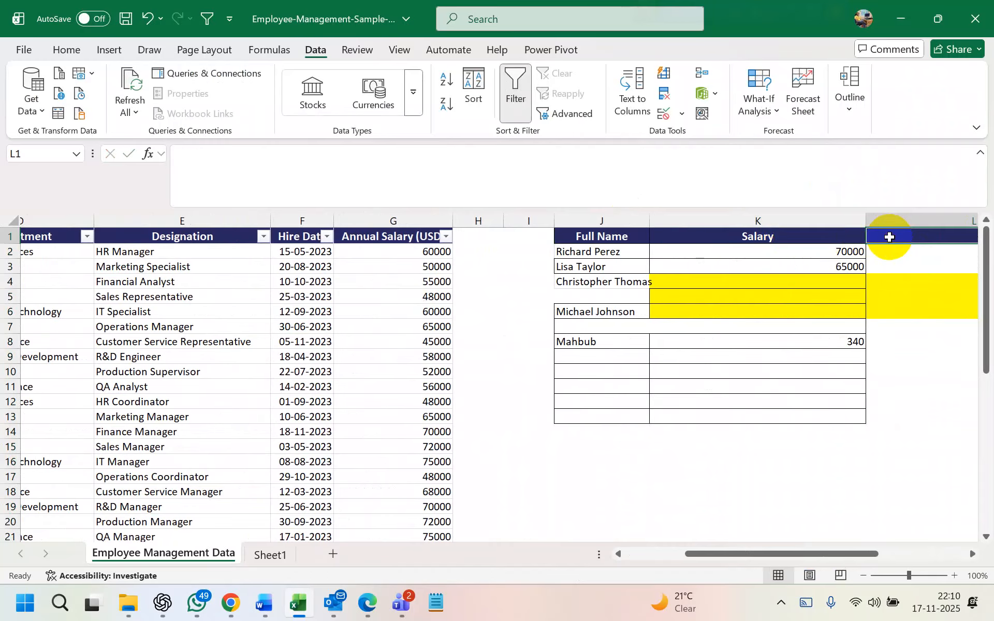
Enter the heading ID in L1 beside Salary
scroll(411, 228, "left", 3)
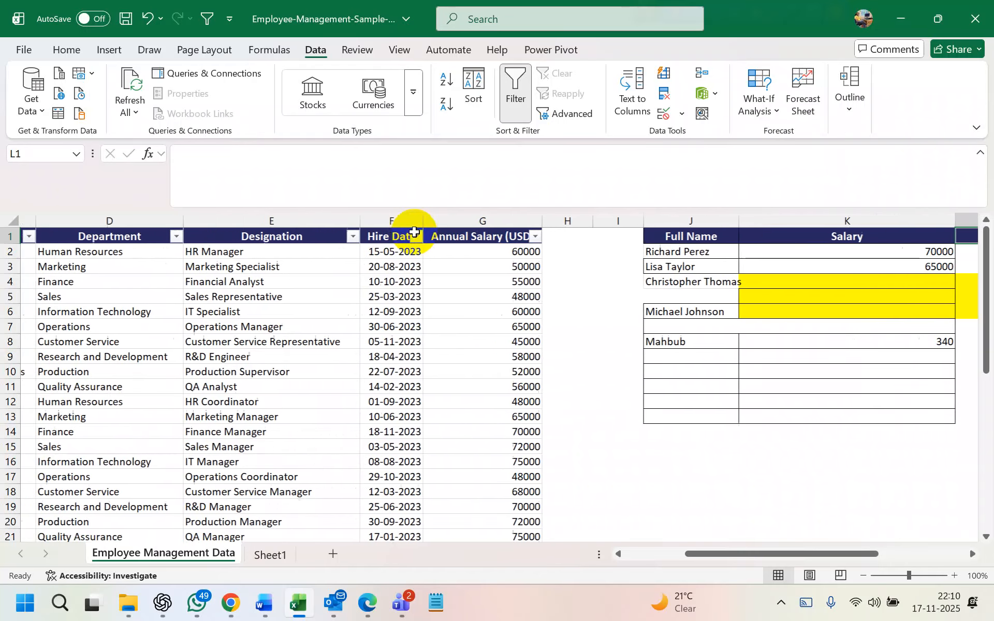
scroll(261, 293, "left", 3)
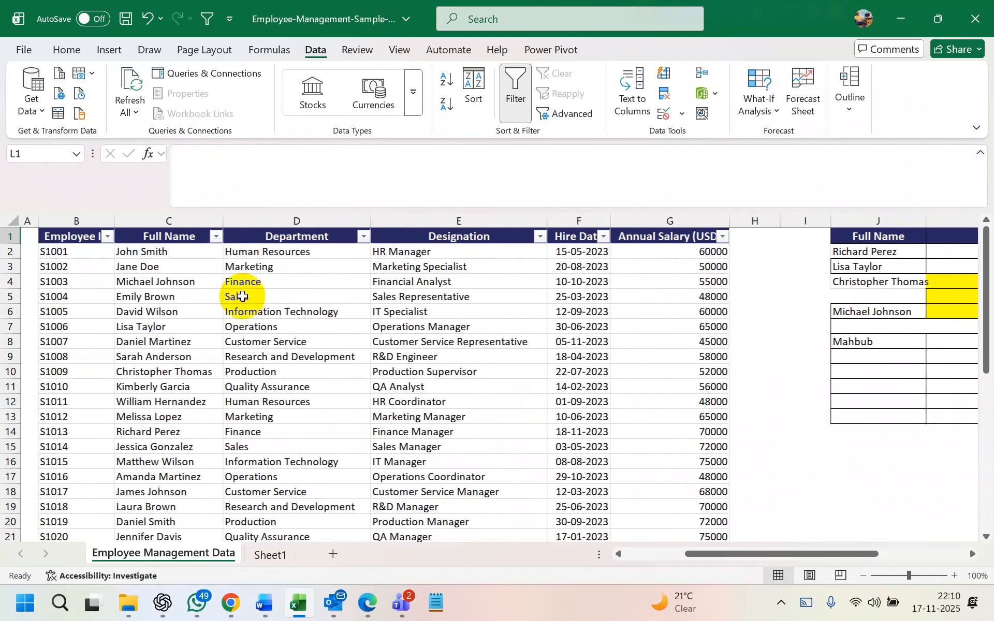
scroll(674, 279, "right", 1)
scroll(674, 278, "right", 5)
scroll(663, 269, "left", 1)
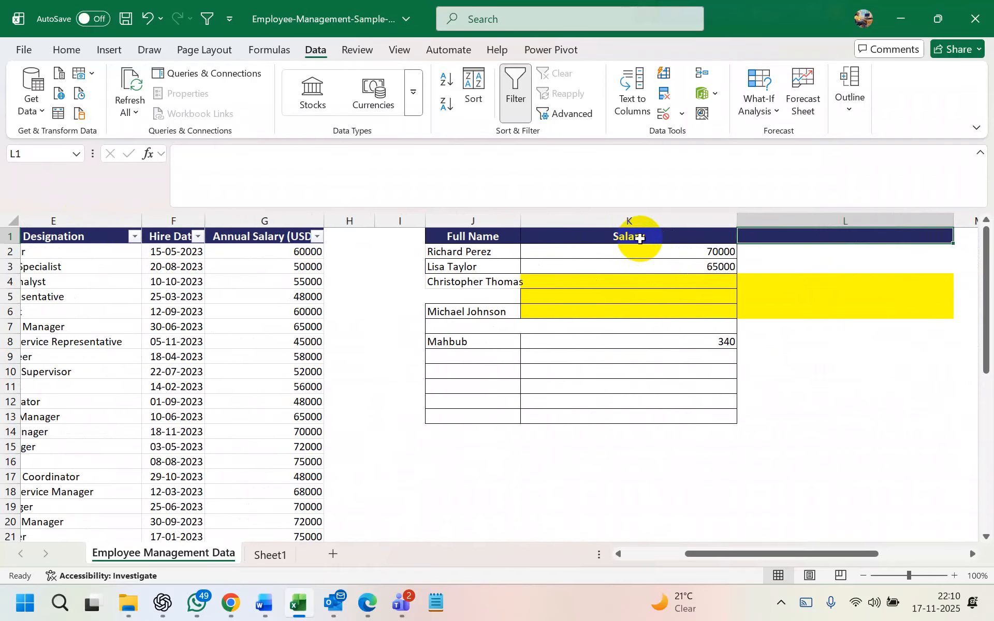
key("Left")
key("Left")
scroll(641, 235, "left", 5)
scroll(701, 303, "right", 1)
scroll(701, 303, "right", 4)
left_click(506, 238)
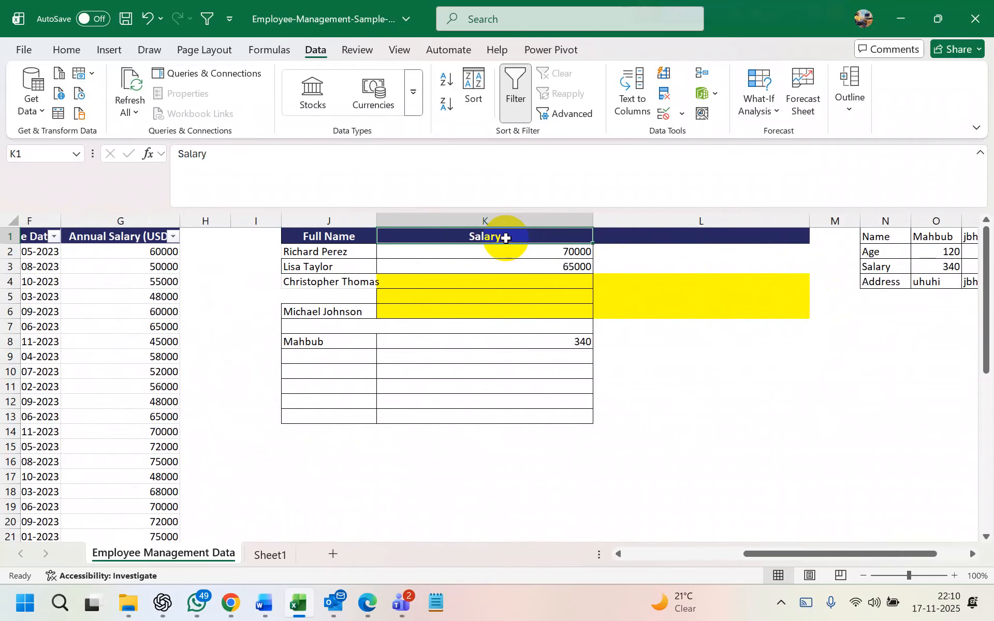
left_click(637, 238)
scroll(637, 238, "left", 5)
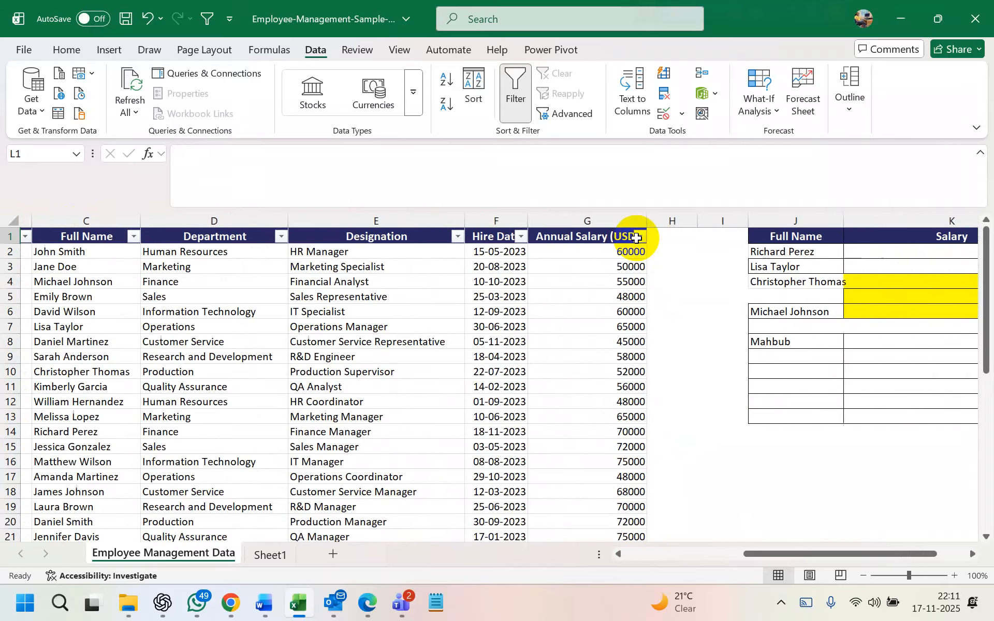
scroll(637, 238, "left", 2)
scroll(637, 238, "right", 3)
scroll(637, 238, "left", 3)
scroll(659, 251, "right", 5)
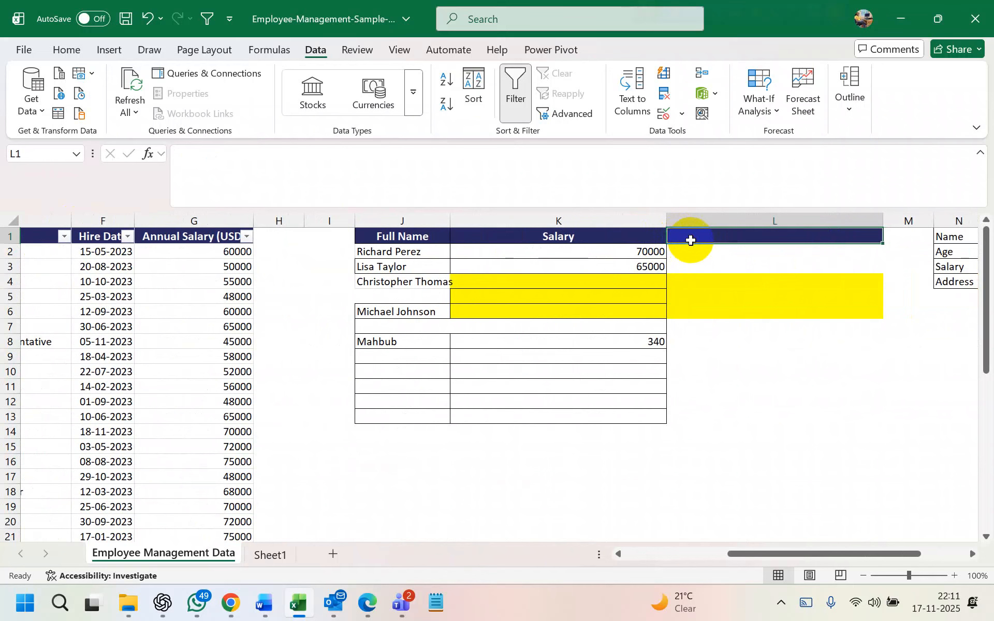
type("ID")
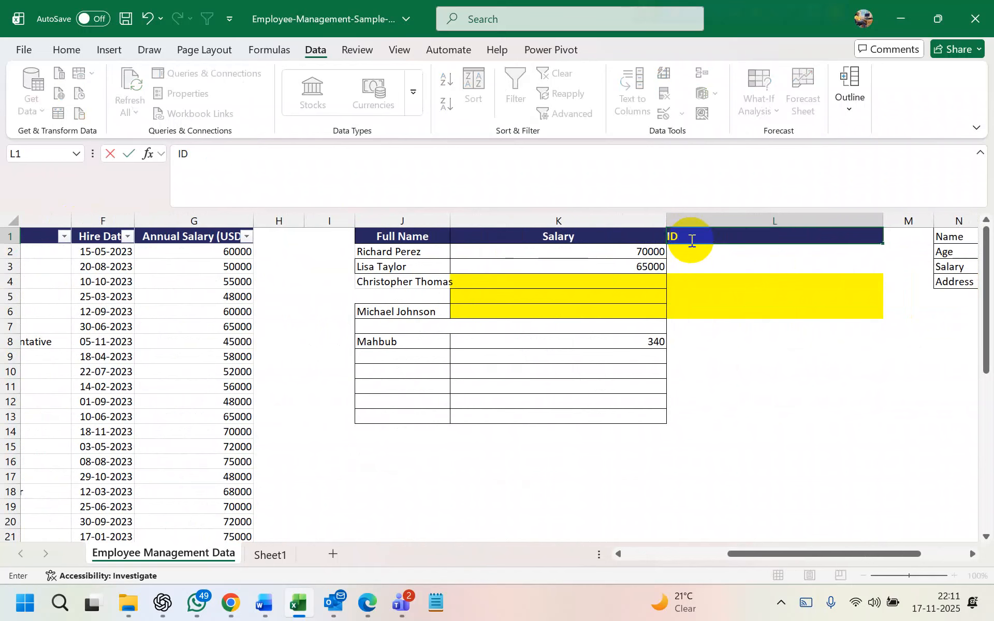
left_click(688, 296)
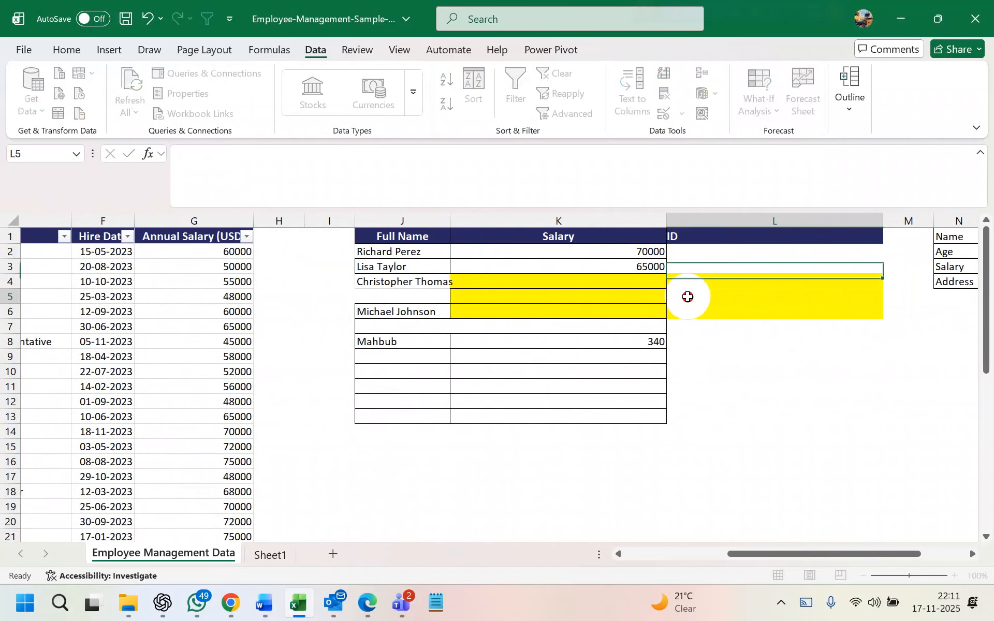
Delete the old salary lookup results in K2:K6
left_click(715, 255)
left_click(568, 248)
left_click_drag(402, 252, 582, 308)
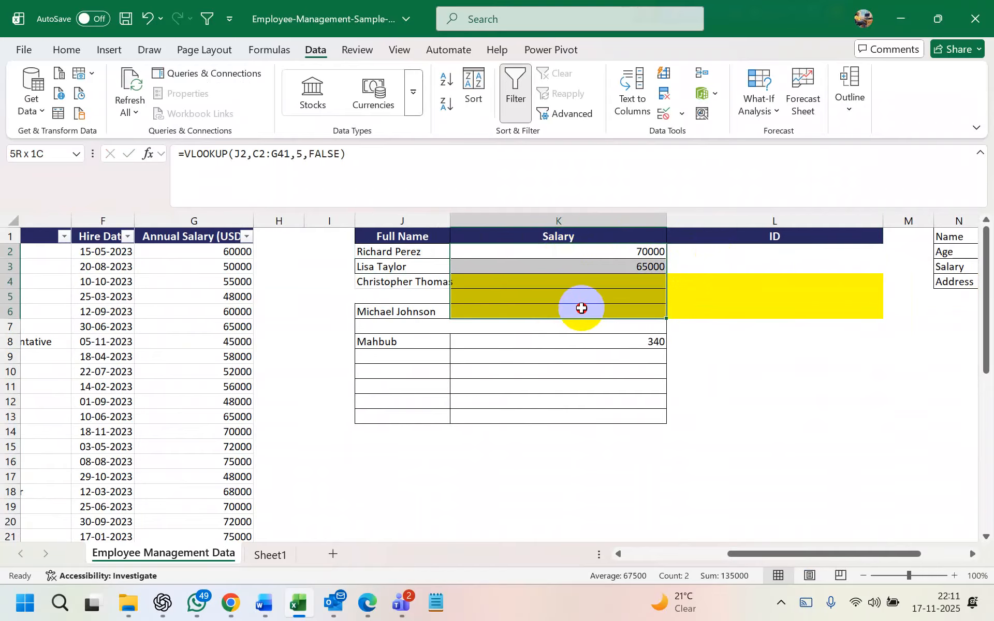
key("Delete")
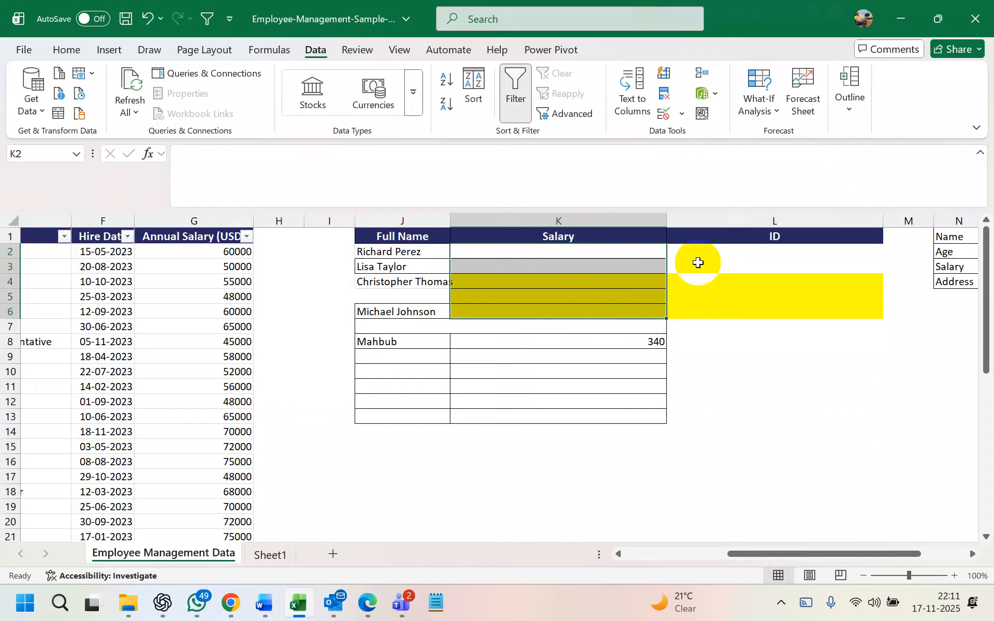
Start an XLOOKUP in L2 with J2 as lookup value and column C as lookup array
left_click(709, 251)
type("=")
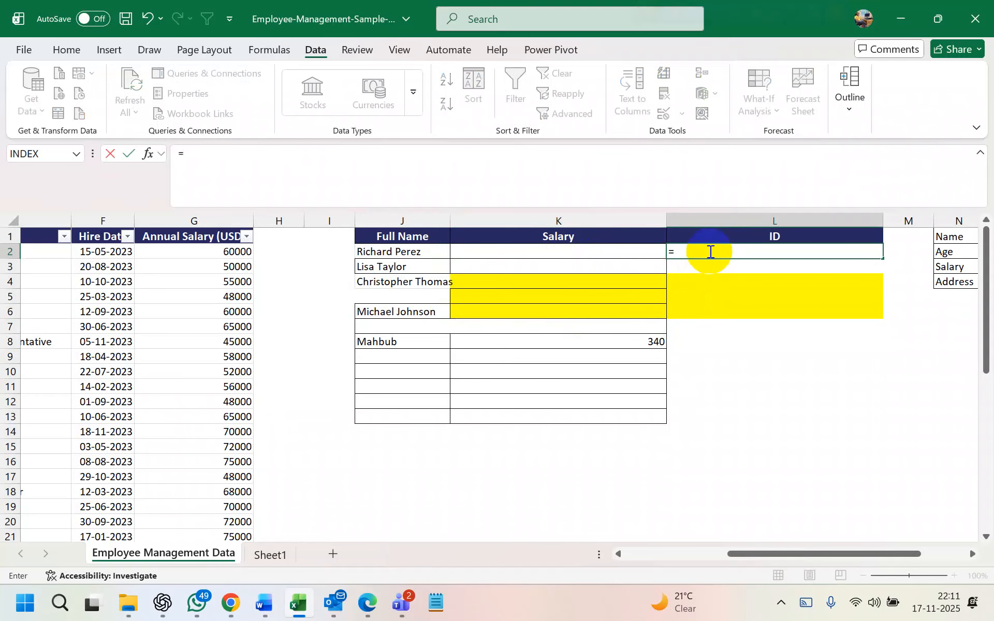
type("xlook")
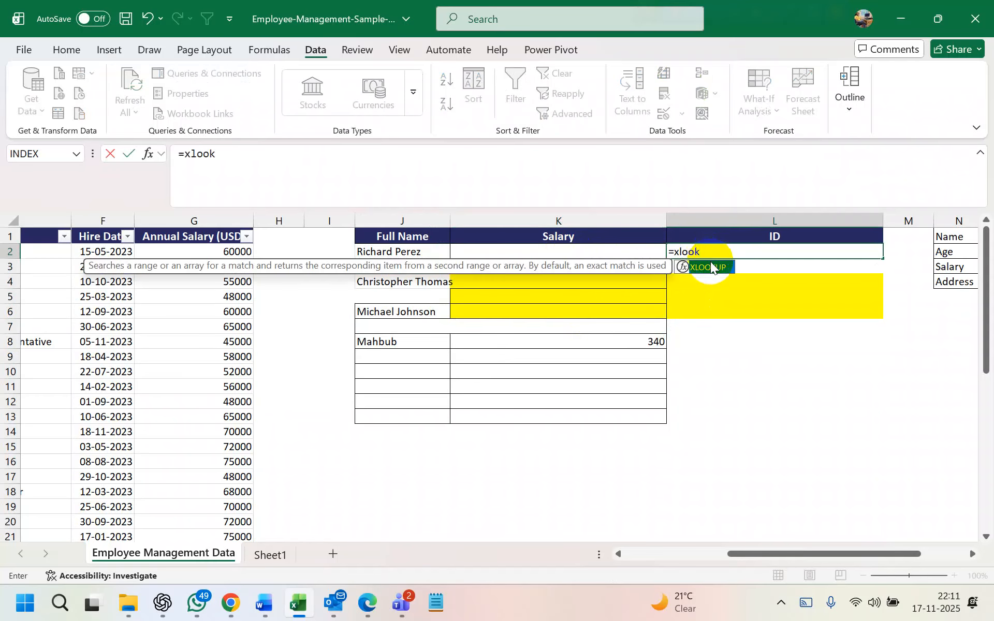
double_click(711, 266)
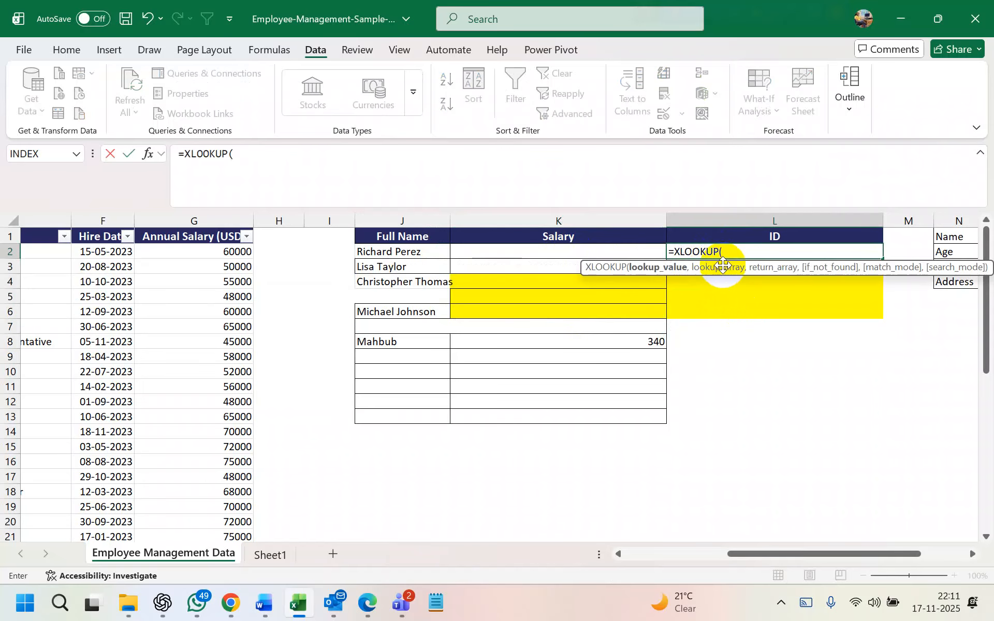
left_click(419, 252)
type(",")
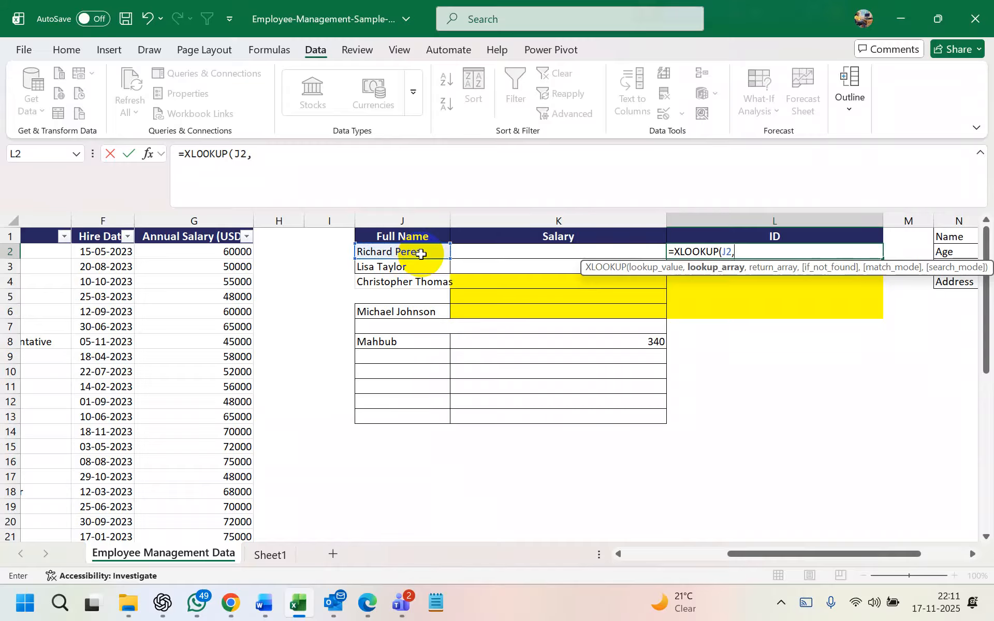
scroll(421, 254, "left", 5)
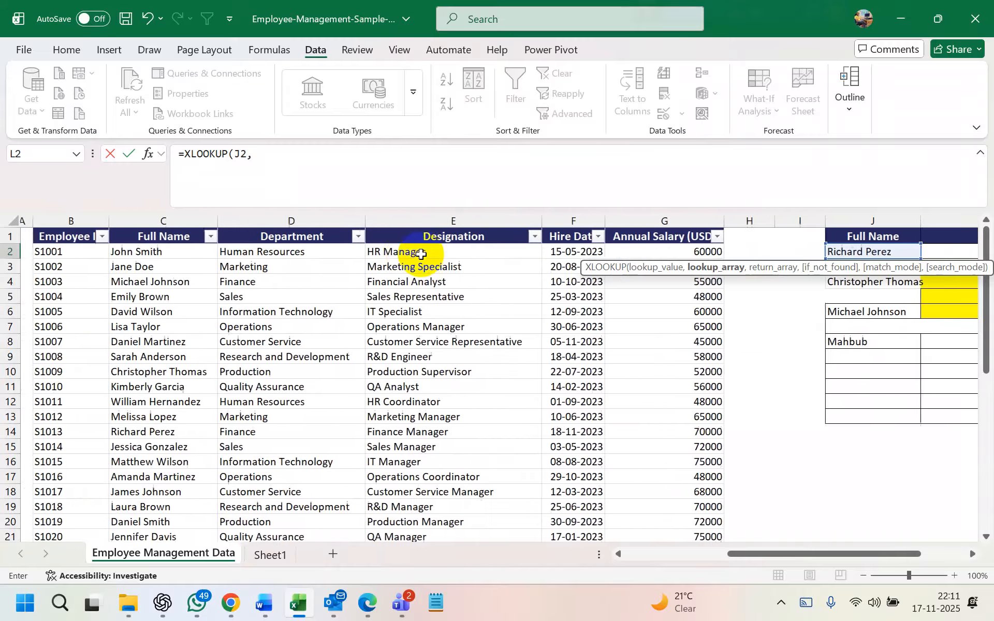
scroll(421, 253, "left", 2)
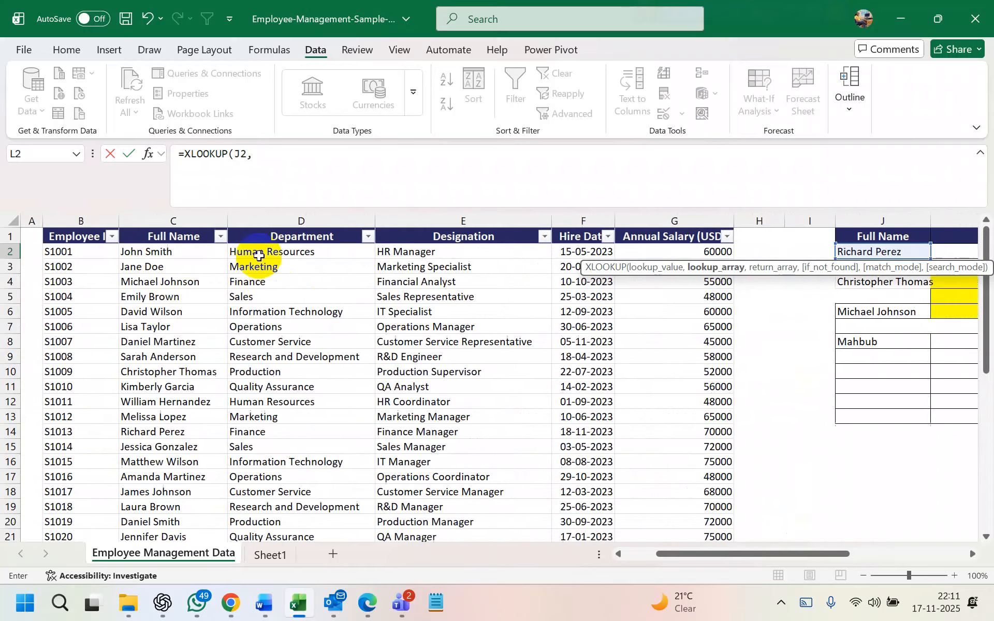
left_click(172, 217)
type(",")
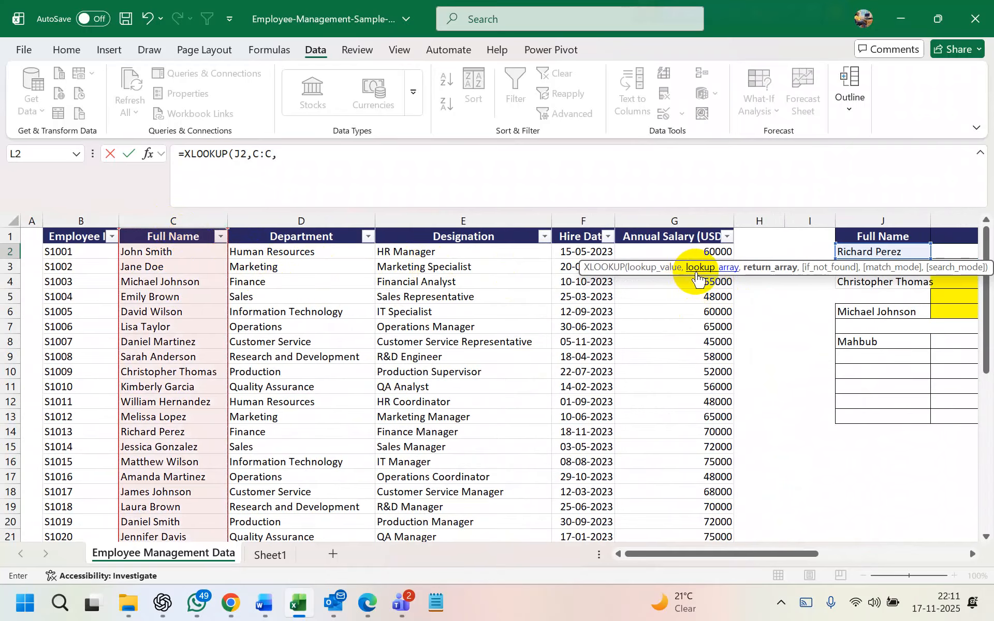
Finish the XLOOKUP returning column B, with "Go to Hell" if not found and exact match
scroll(755, 284, "right", 3)
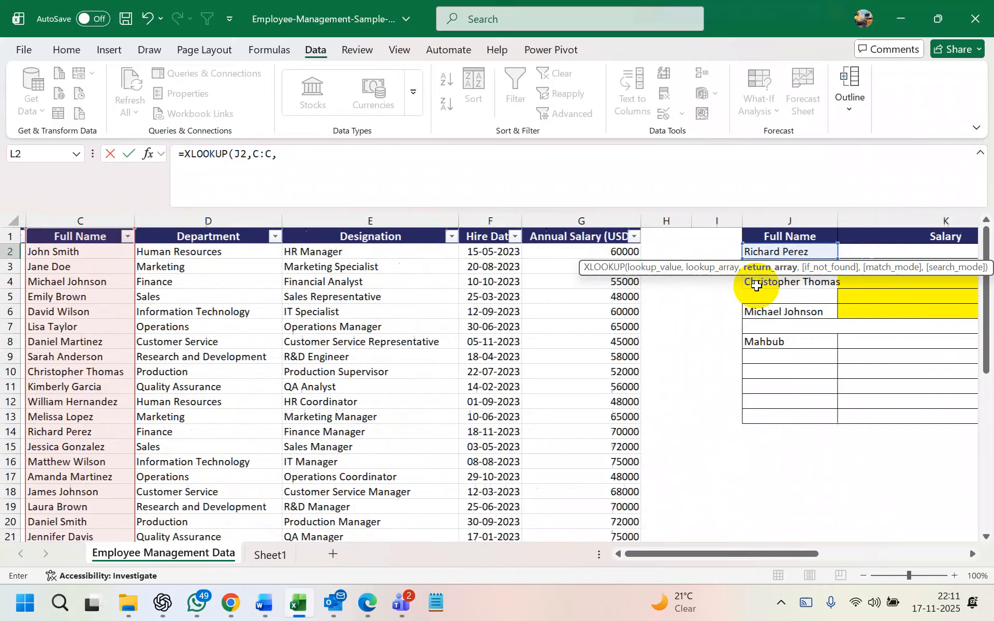
scroll(832, 281, "left", 3)
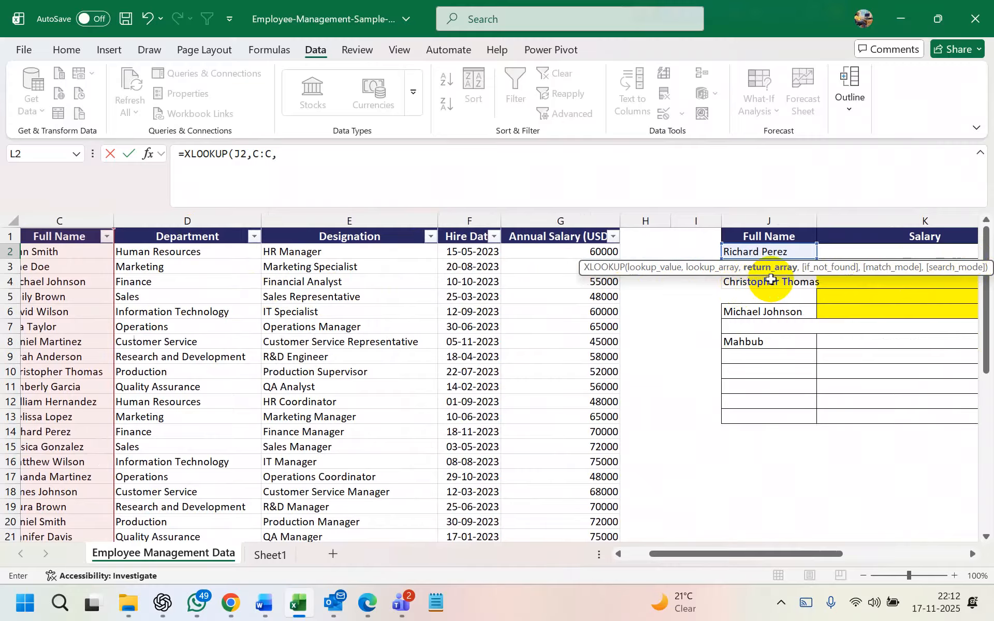
scroll(499, 278, "left", 2)
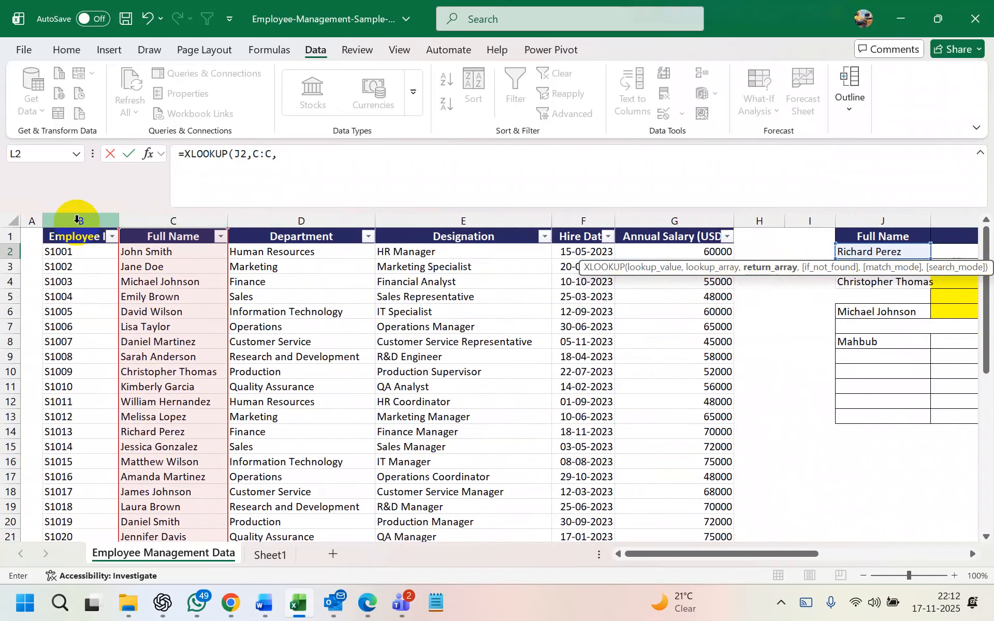
left_click(77, 219)
type(",")
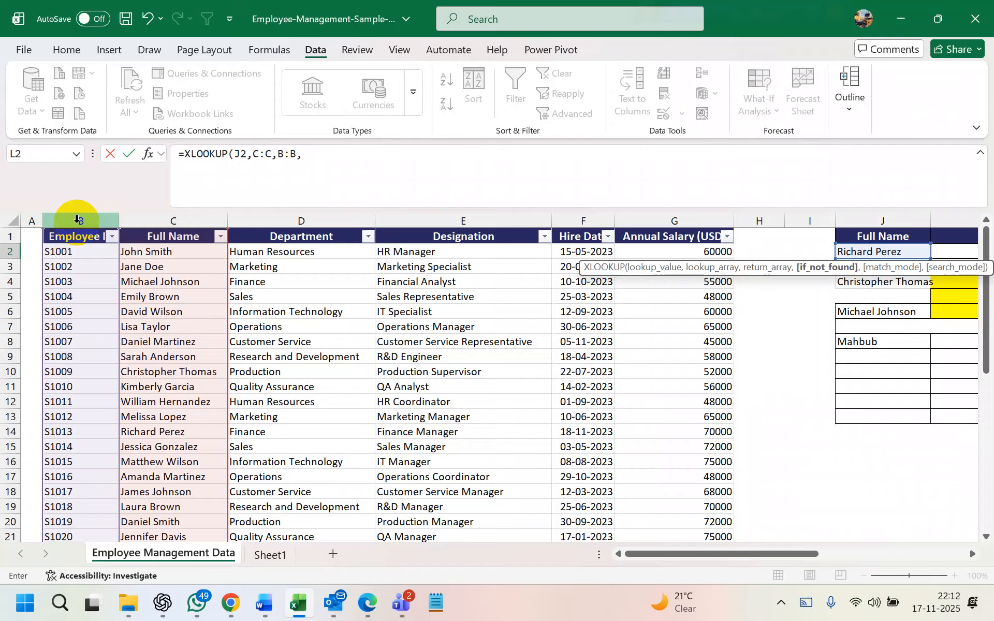
scroll(130, 233, "right", 3)
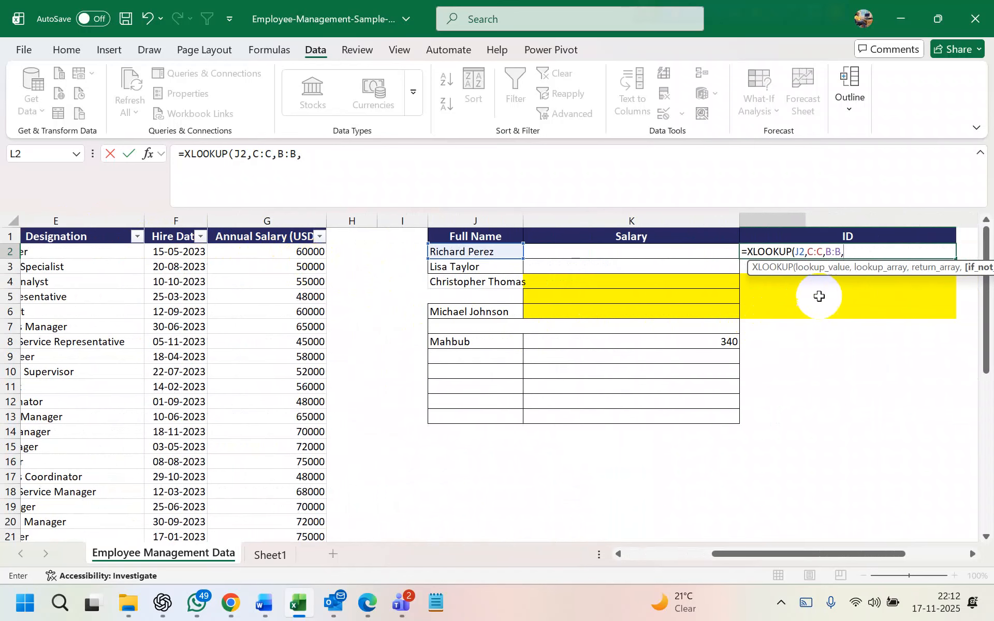
type("\"")
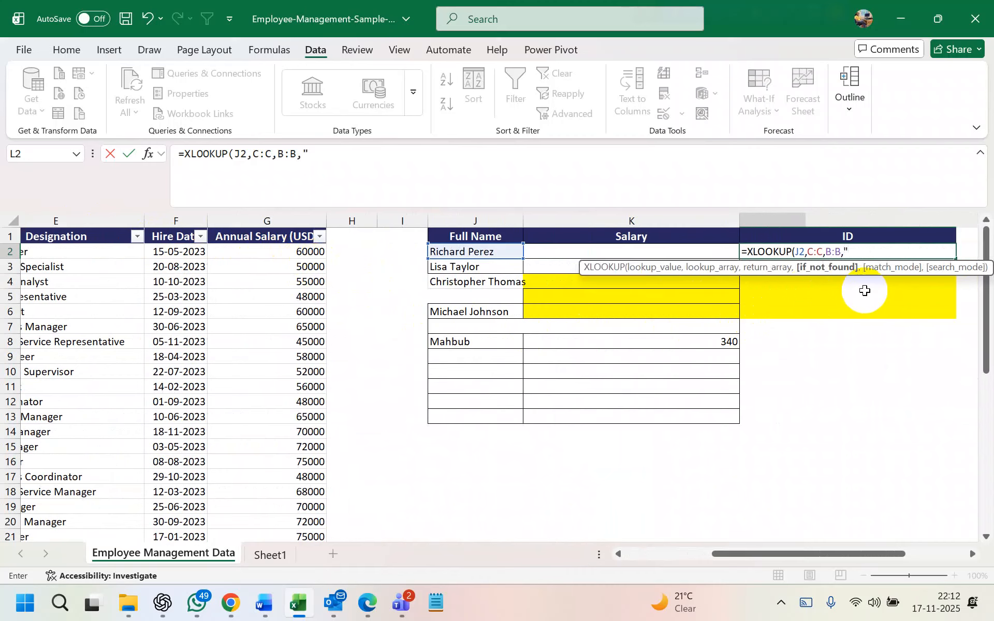
type("Go to Hell\"")
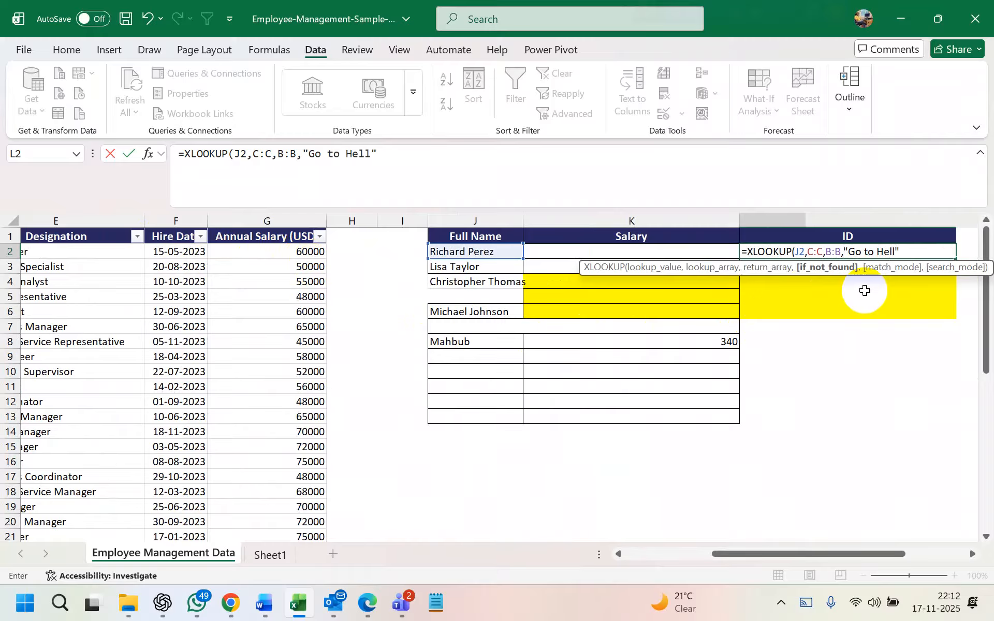
type(",")
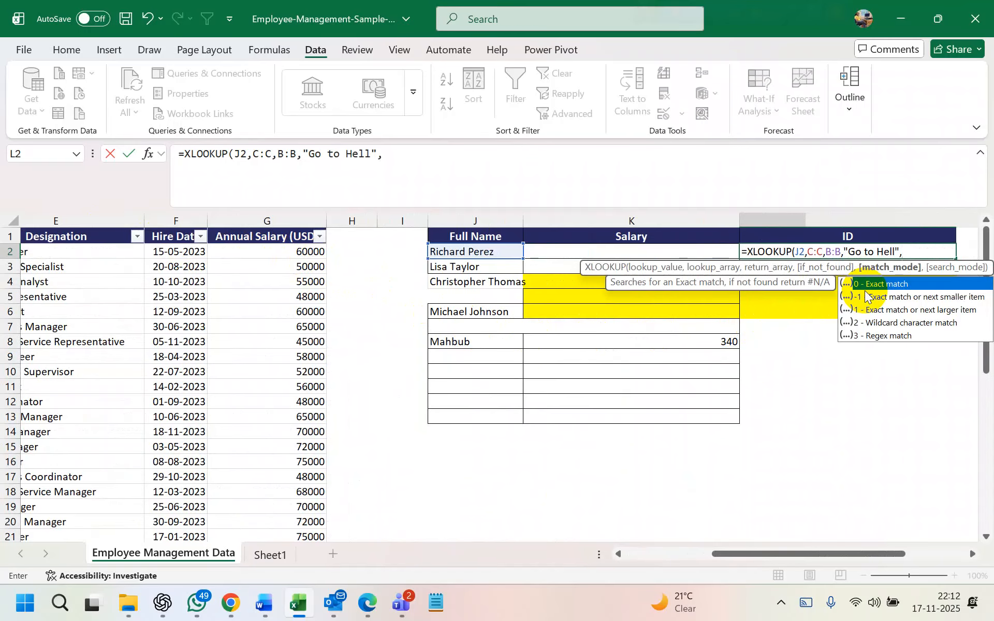
double_click(879, 285)
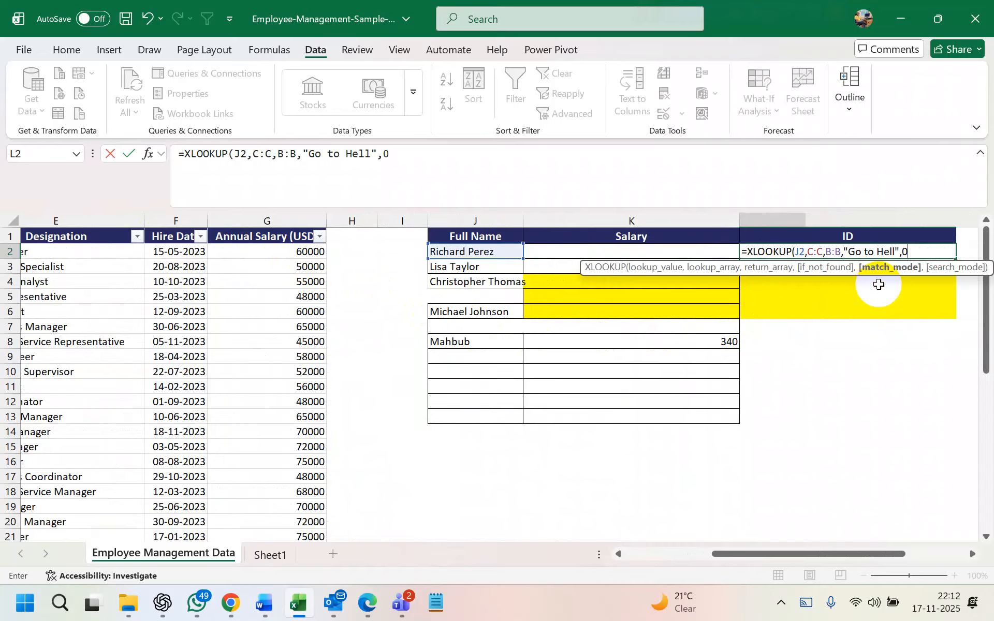
key("Return")
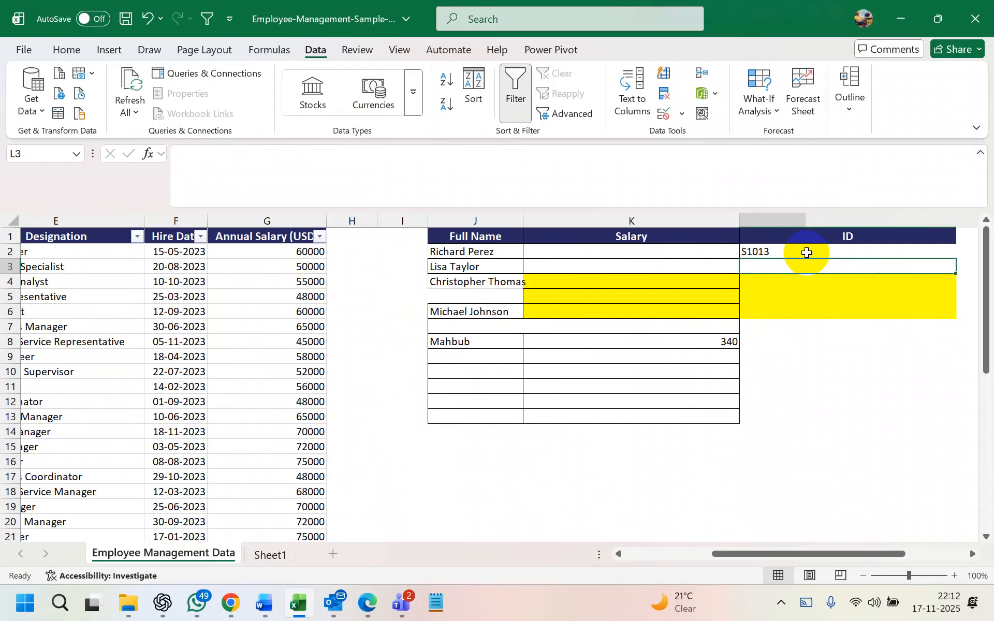
left_click(489, 254)
scroll(466, 278, "left", 5)
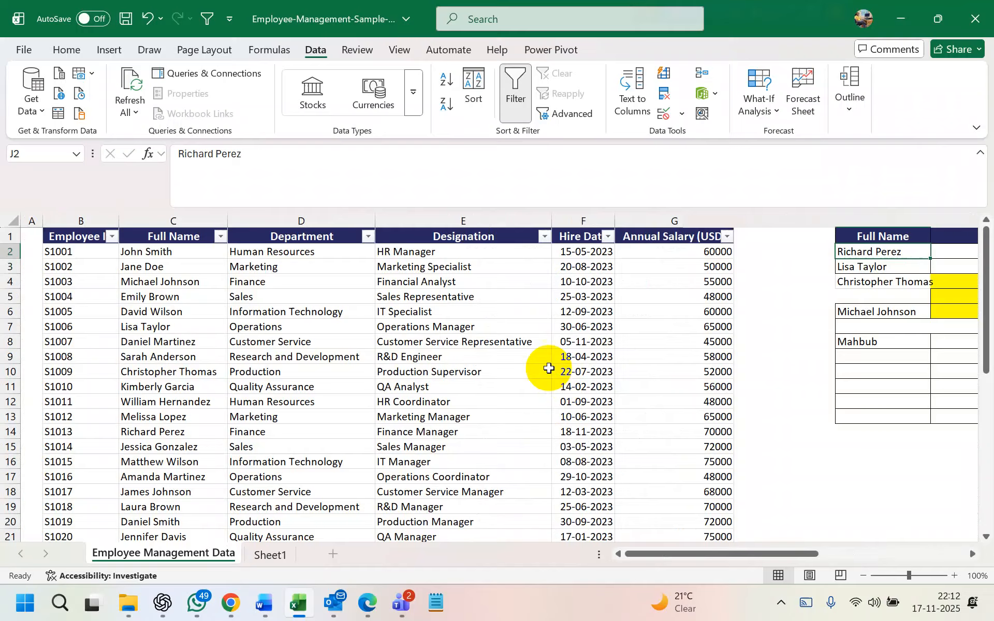
Filter Full Name by searching 'ric' to check the looked-up ID, then remove the filter
left_click(221, 237)
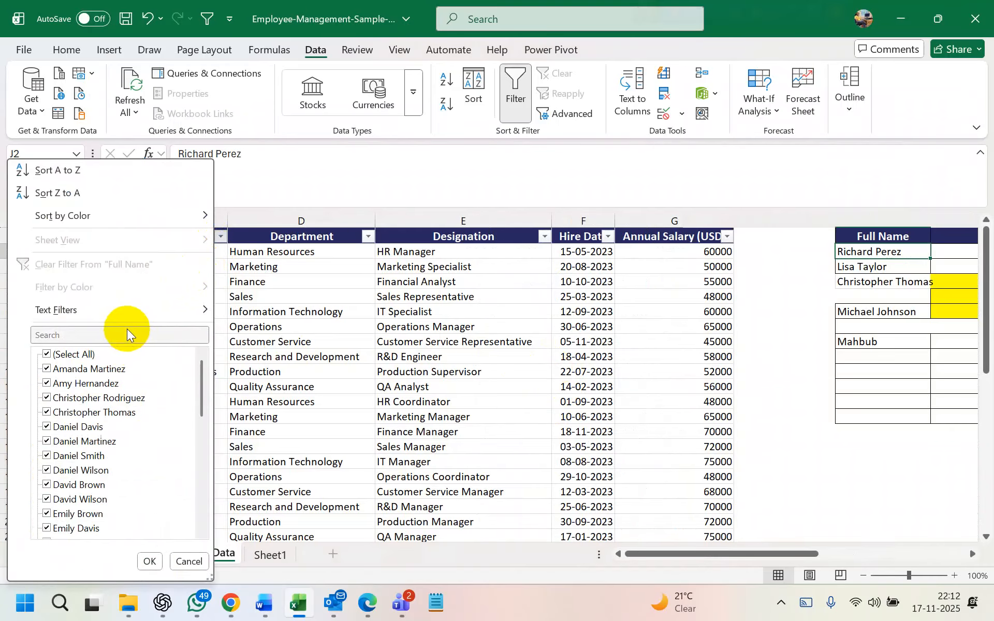
left_click(110, 335)
type("ric")
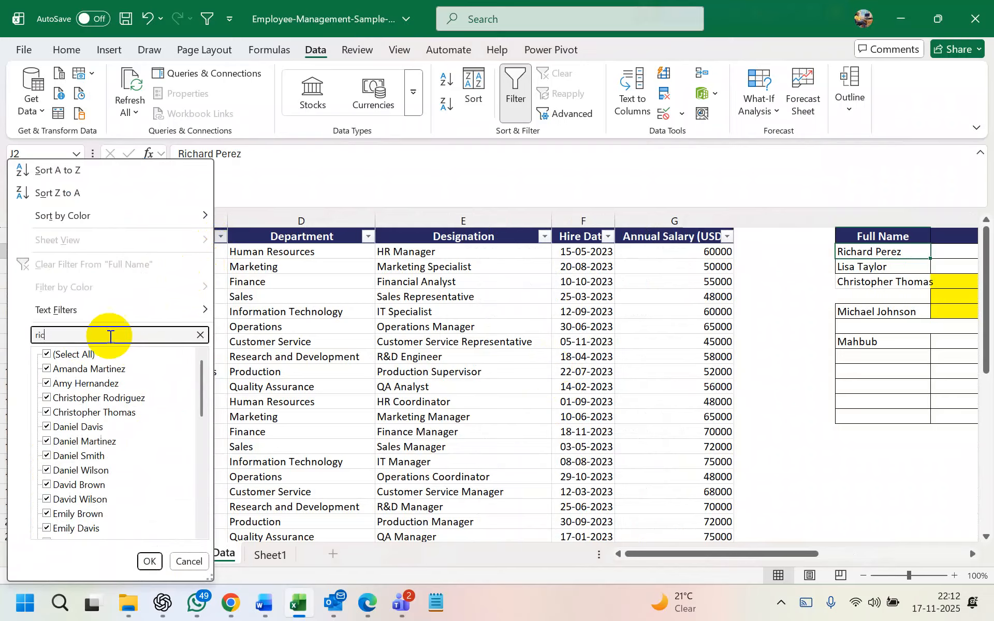
left_click(49, 355)
left_click(48, 383)
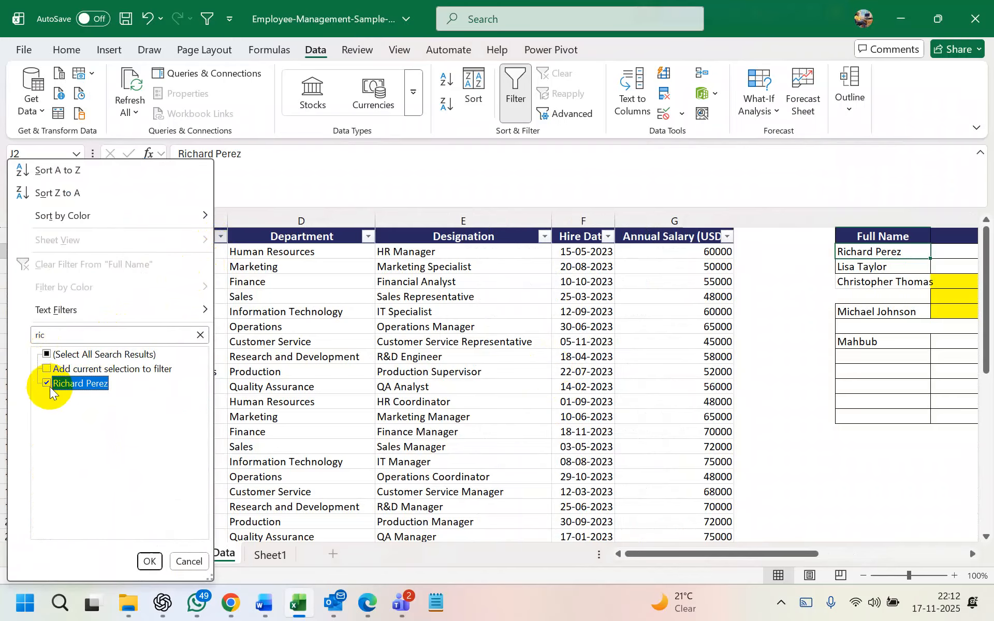
left_click(147, 561)
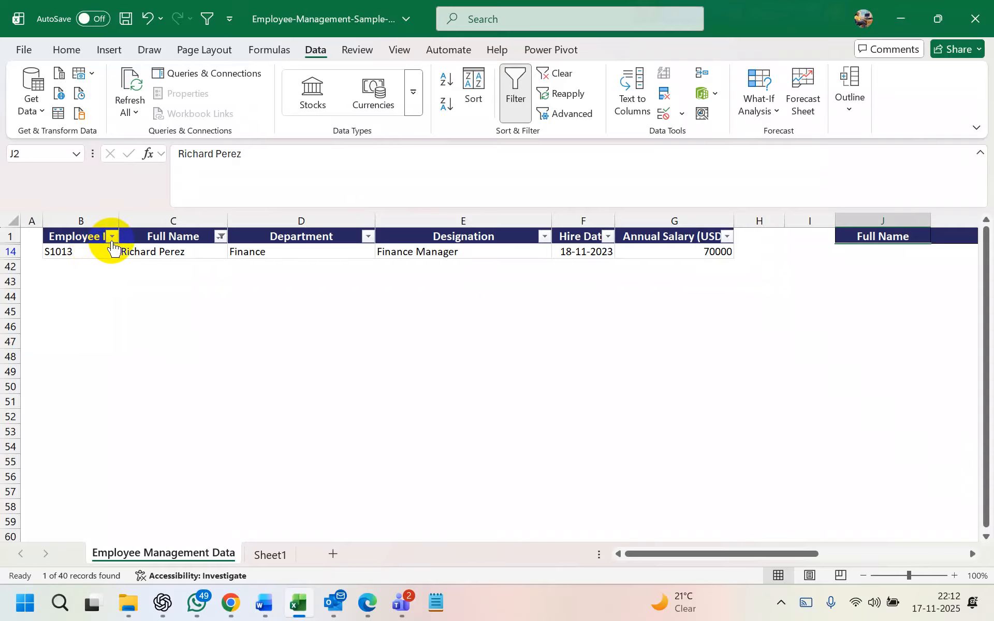
key("ctrl+shift+l")
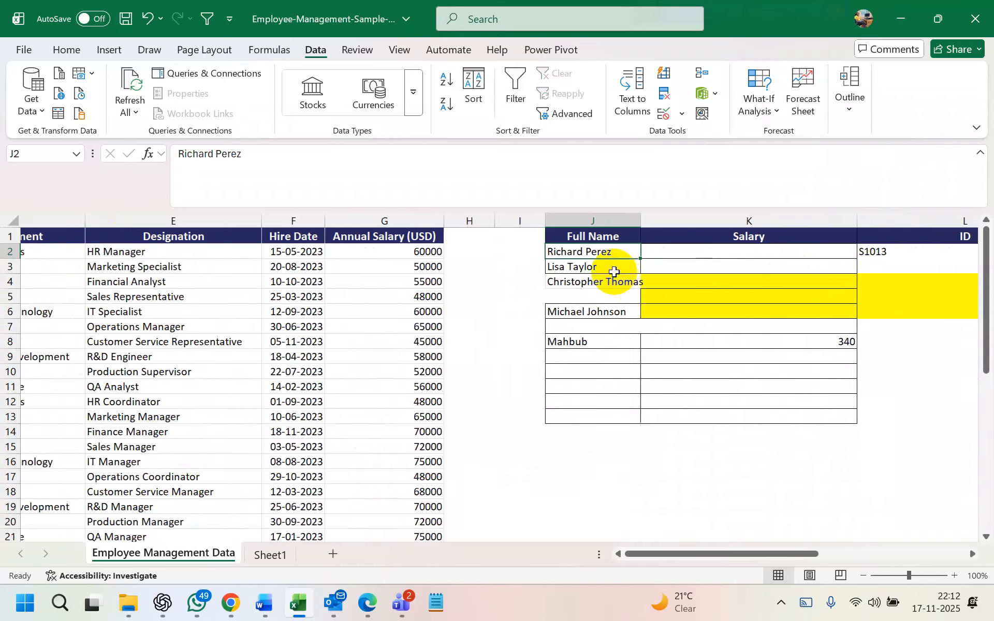
Type a person's name into Salary cell K2
scroll(466, 269, "right", 5)
left_click(885, 254)
left_click(793, 252)
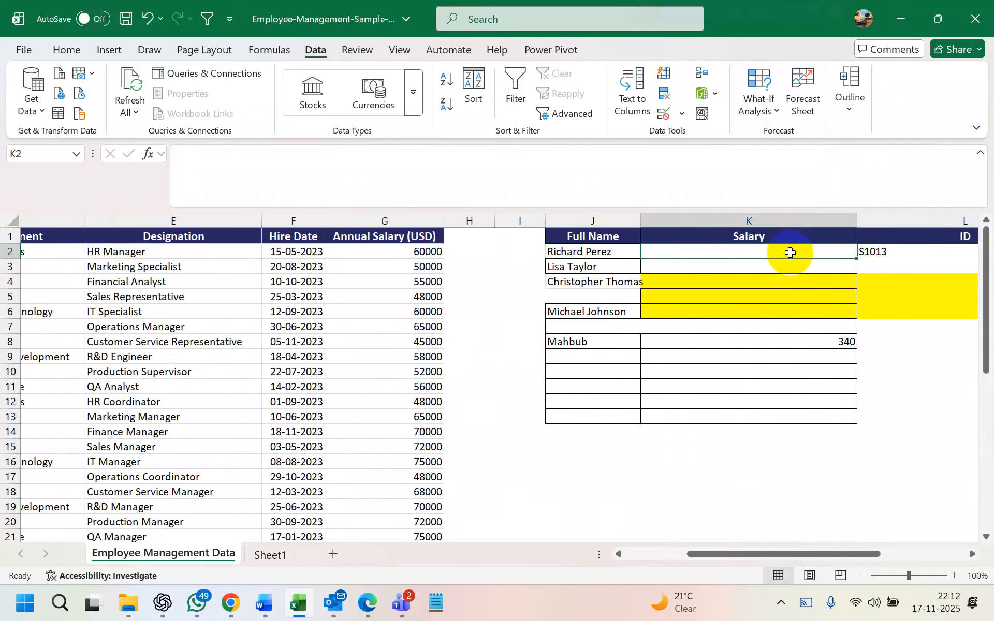
type("Mhabub")
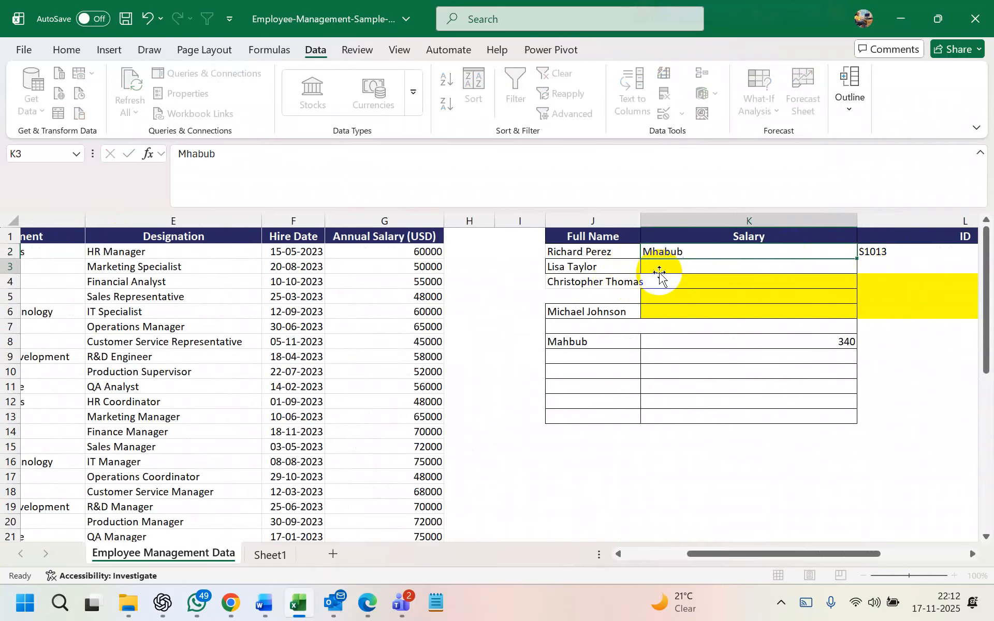
left_click(659, 273)
double_click(684, 253)
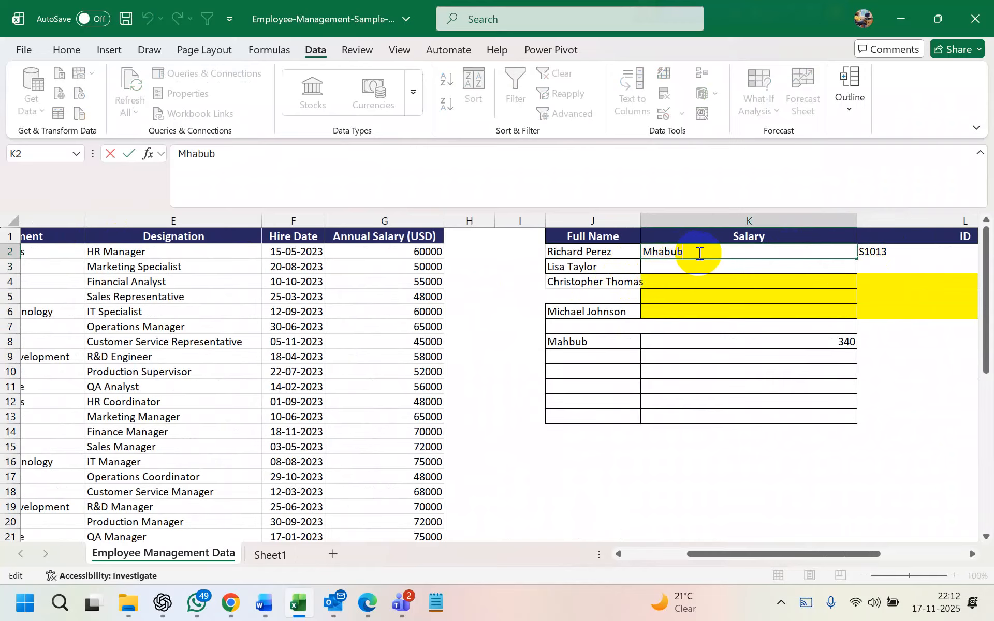
key("Return")
Inspect the "Go to Hell" fallback argument of L2's XLOOKUP and keep the formula unchanged
scroll(839, 264, "right", 3)
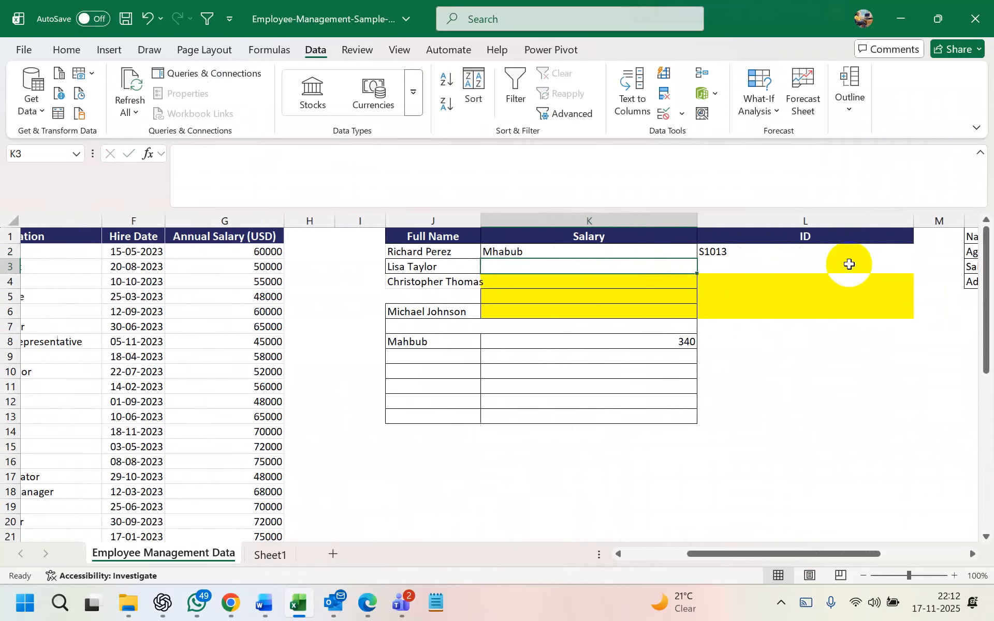
double_click(735, 251)
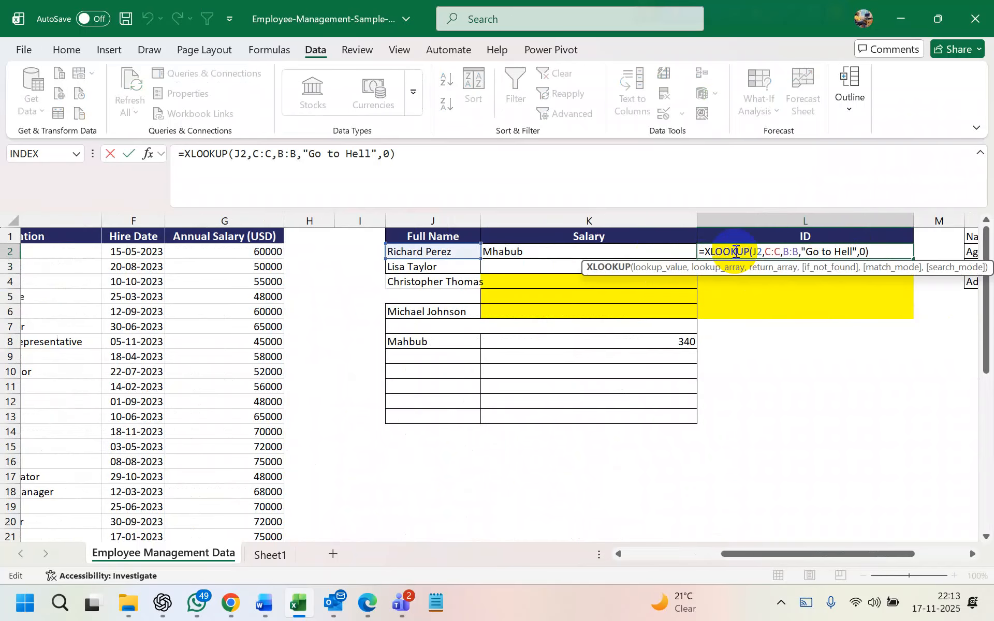
left_click(846, 253)
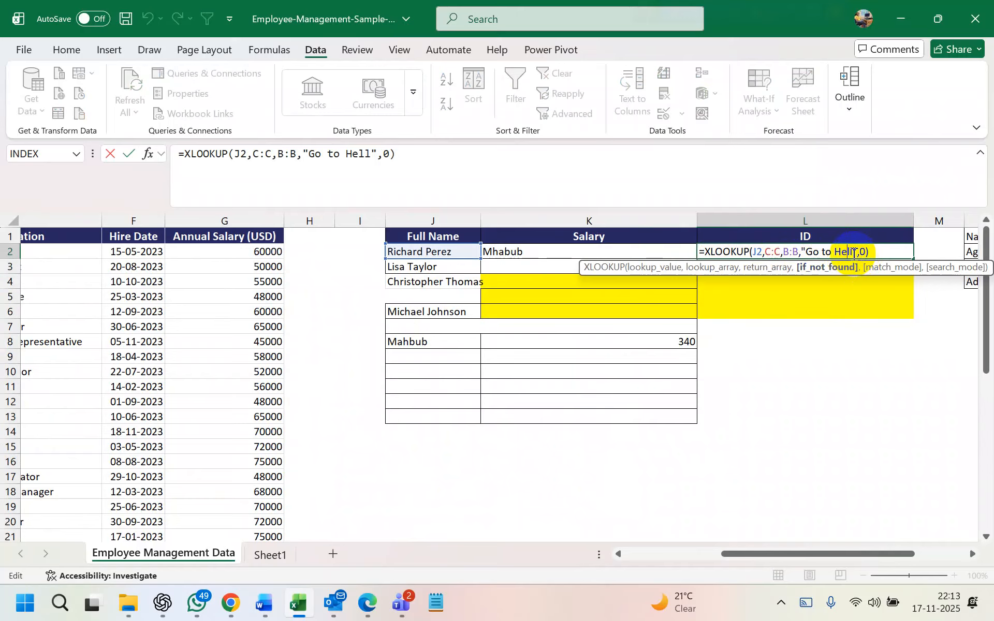
left_click(854, 254)
left_click_drag(853, 253, 808, 253)
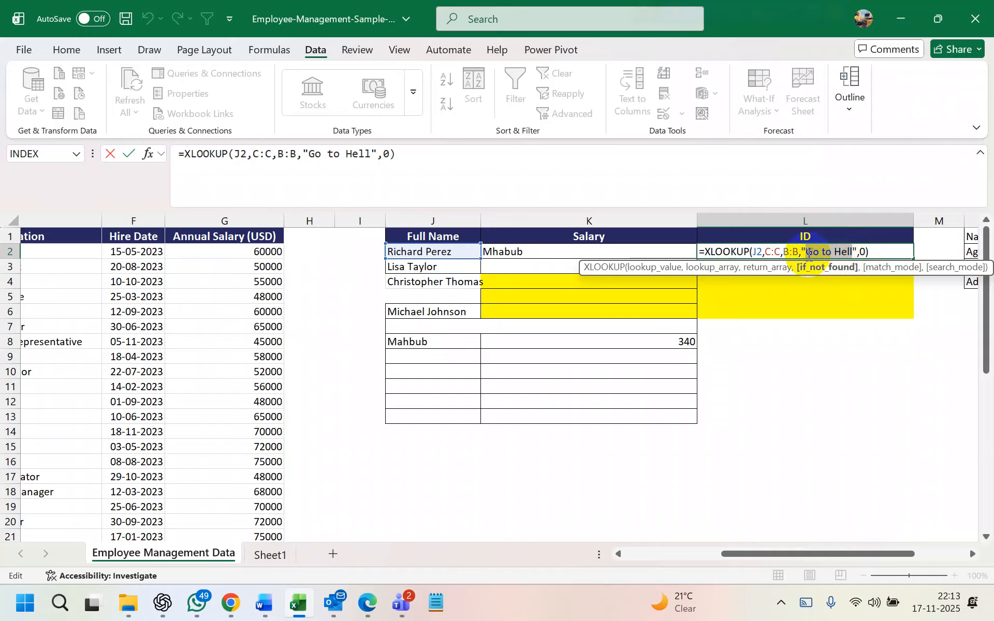
key("Return")
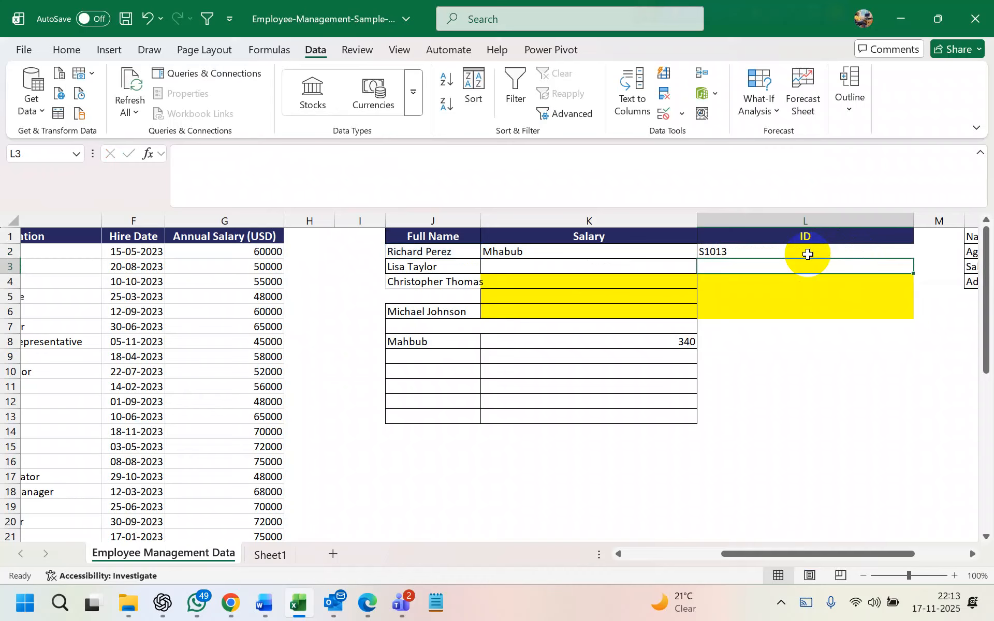
Put an unlisted name in J2 so L2 shows "Go to Hell", then delete L2's formula
left_click(448, 254)
type("Majbuib")
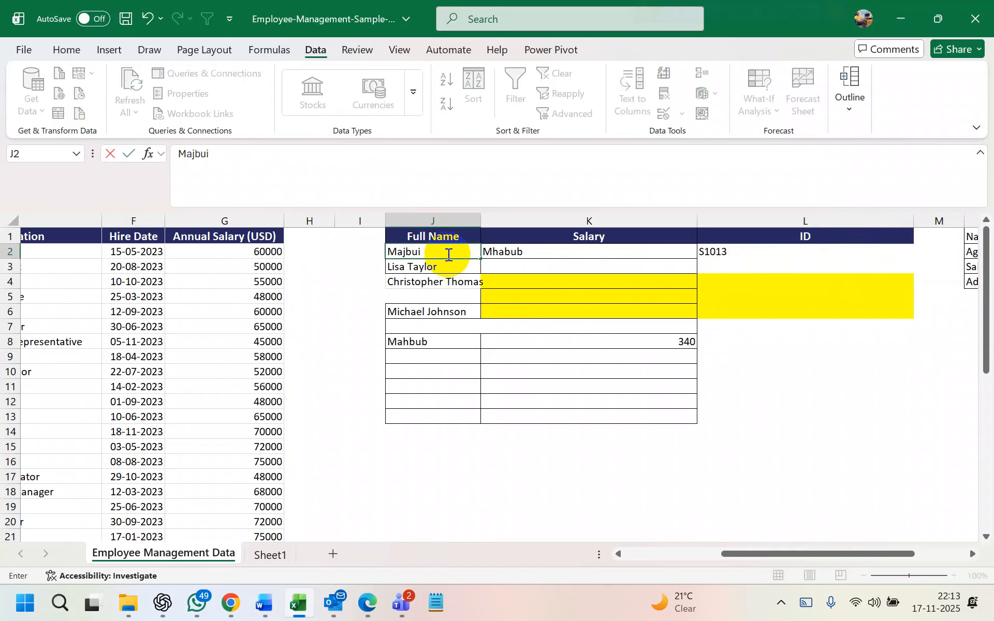
key("Return")
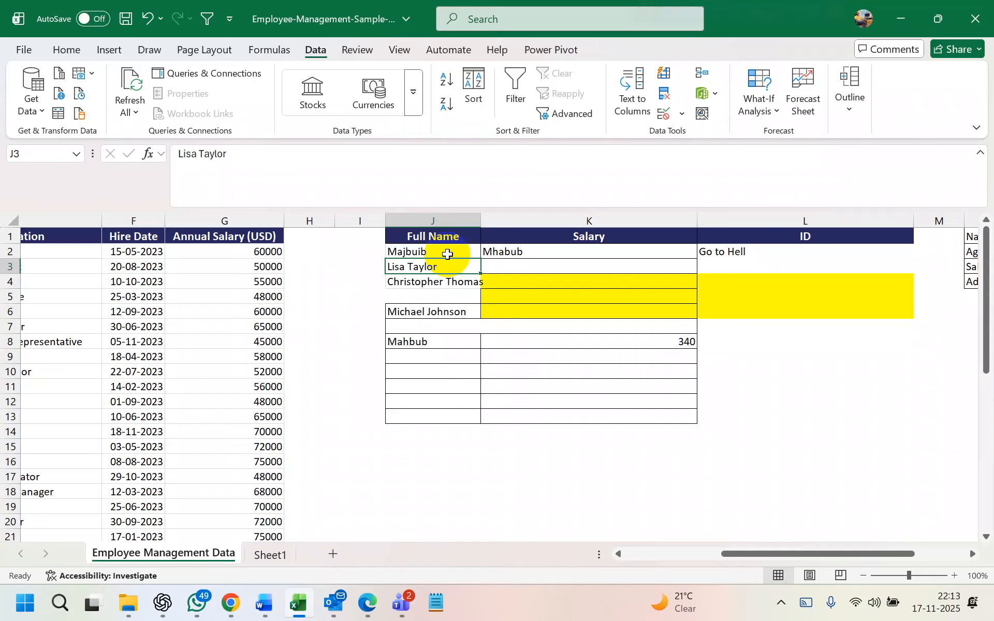
left_click(447, 255)
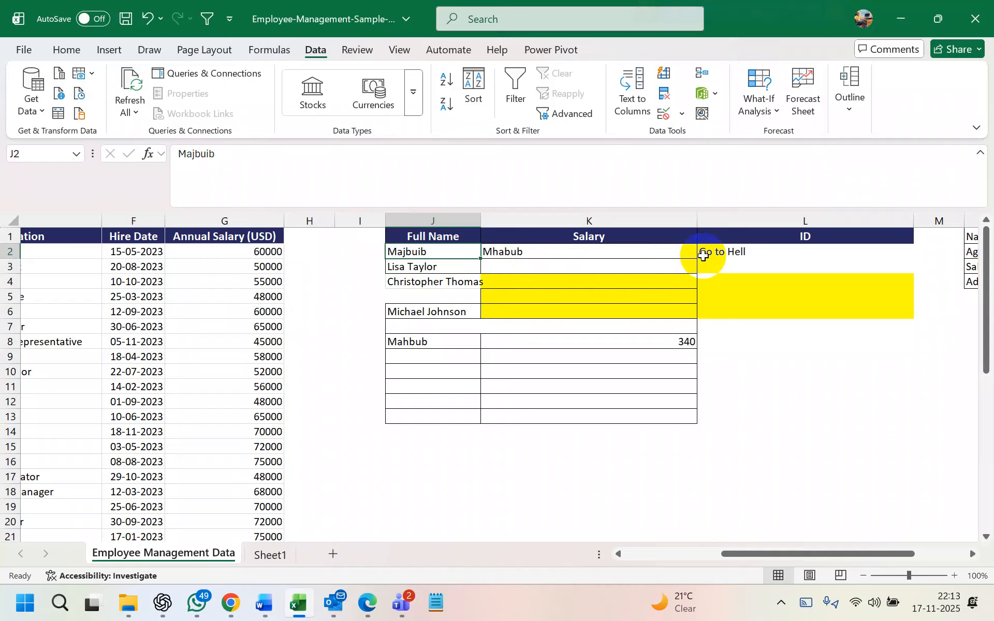
left_click(703, 256)
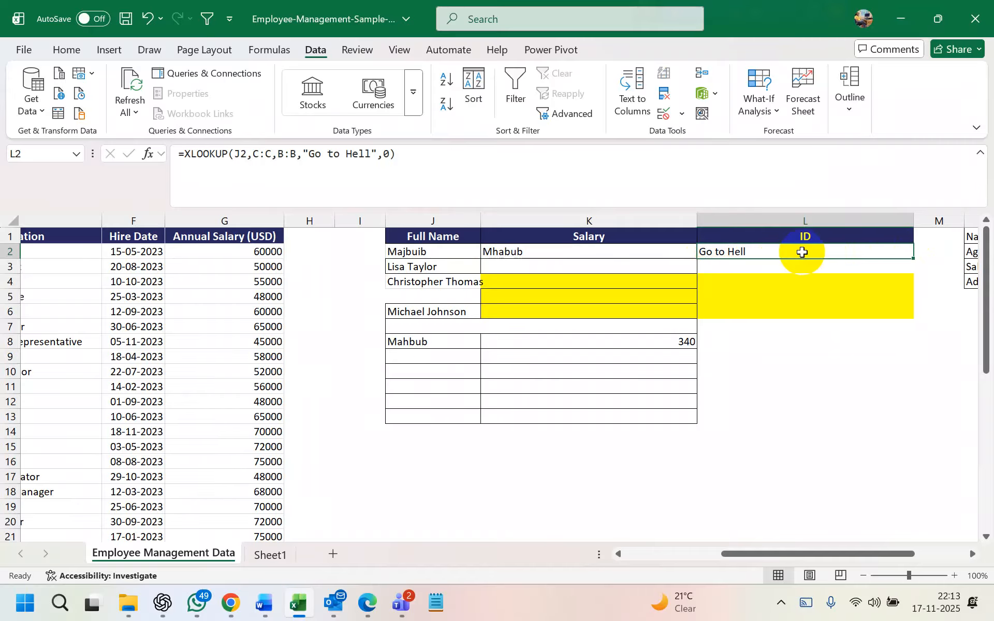
key("Delete")
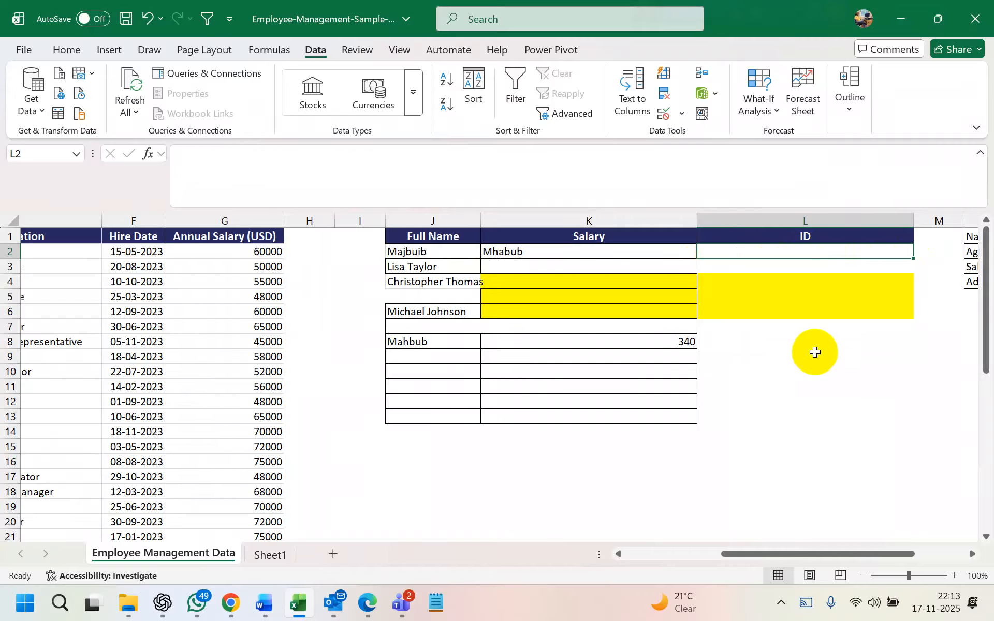
left_click(820, 375)
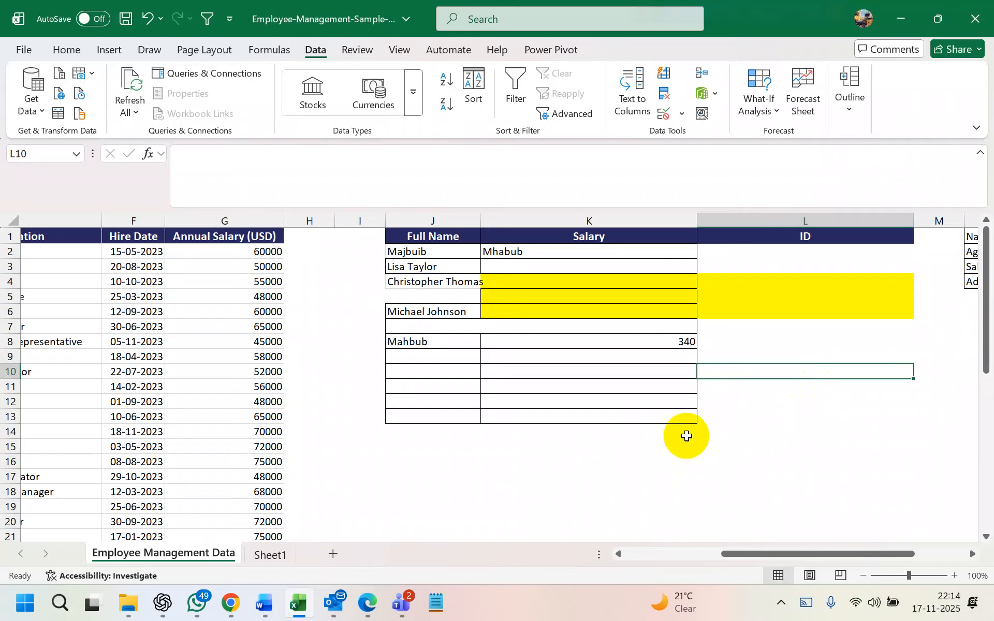
scroll(673, 448, "down", 3)
left_click(557, 347)
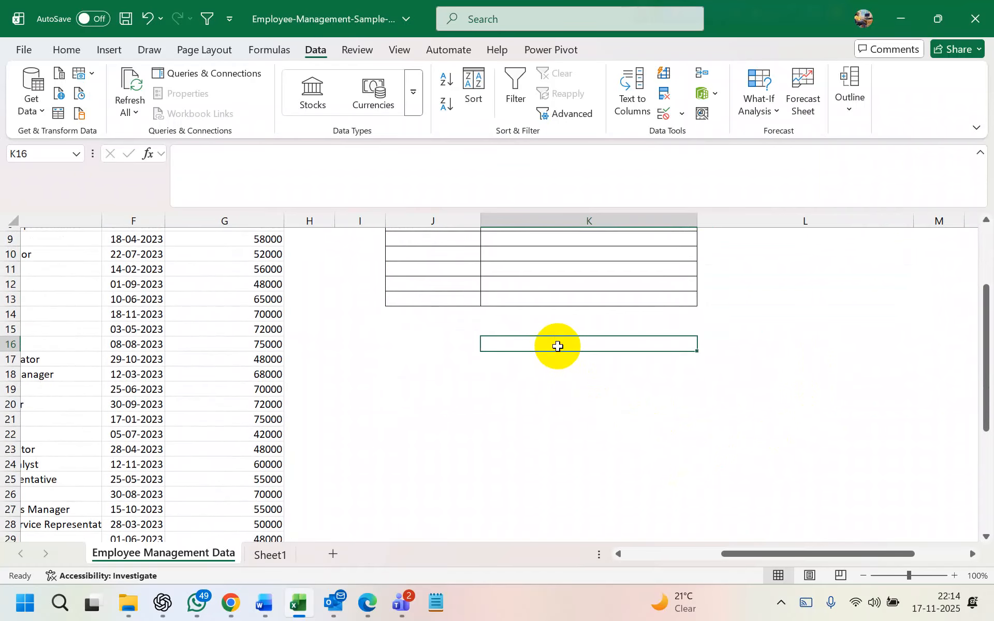
type("if")
key("Return")
type("um")
key("BackSpace")
key("BackSpace")
type("sumif")
left_click(558, 346)
type("counif")
key("Return")
type("datedif")
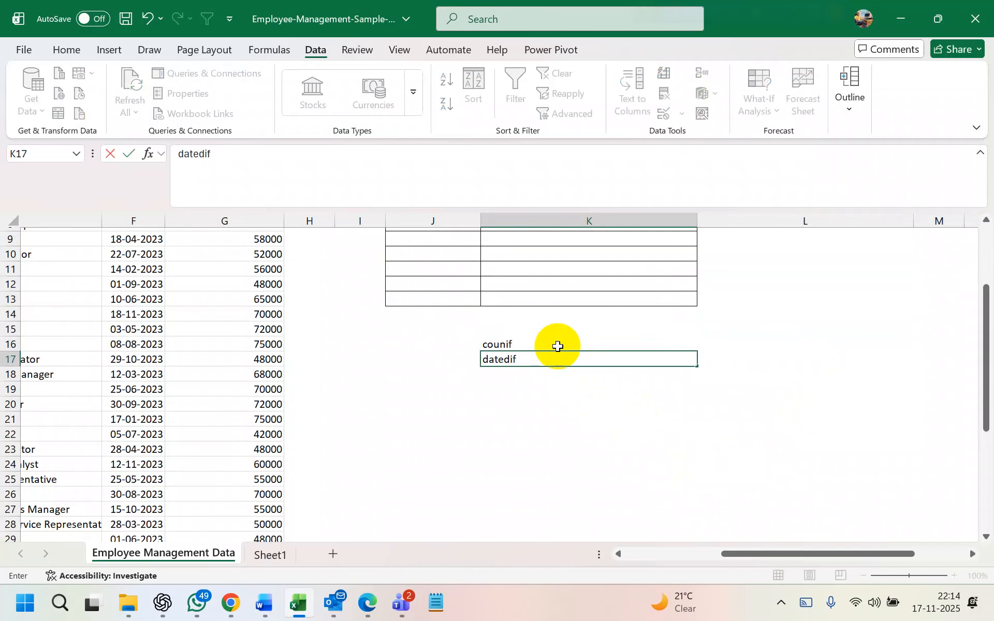
key("Return")
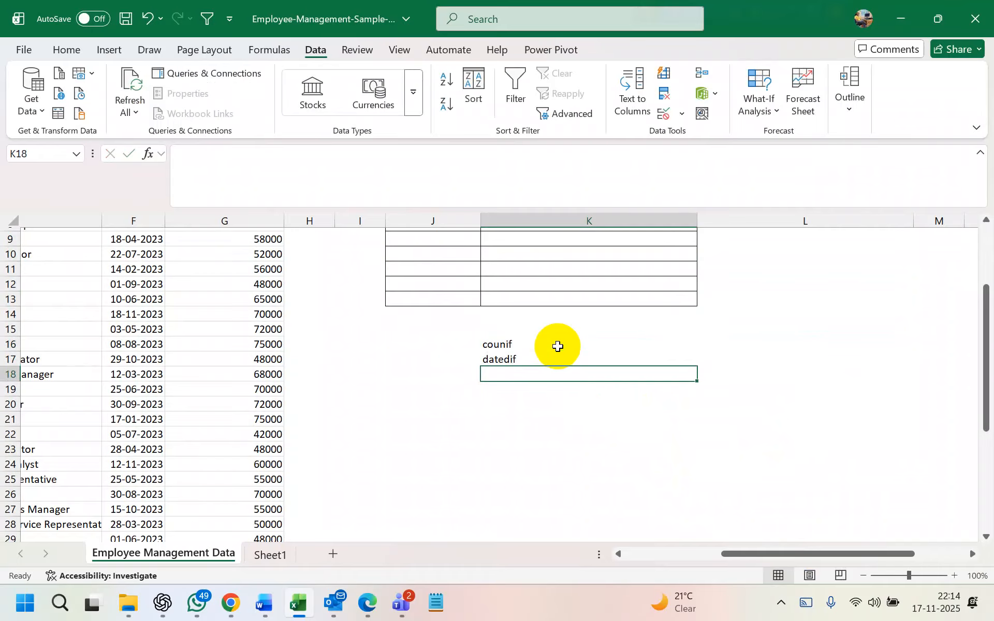
left_click(549, 343)
left_click(535, 332)
left_click_drag(529, 389, 523, 330)
key("Delete")
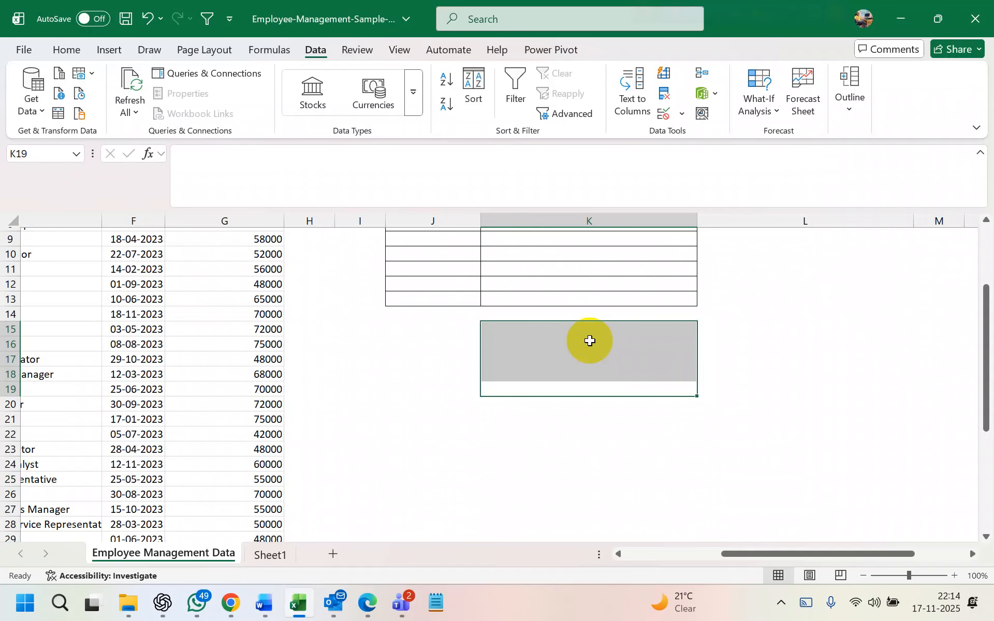
scroll(589, 341, "up", 3)
left_click(570, 358)
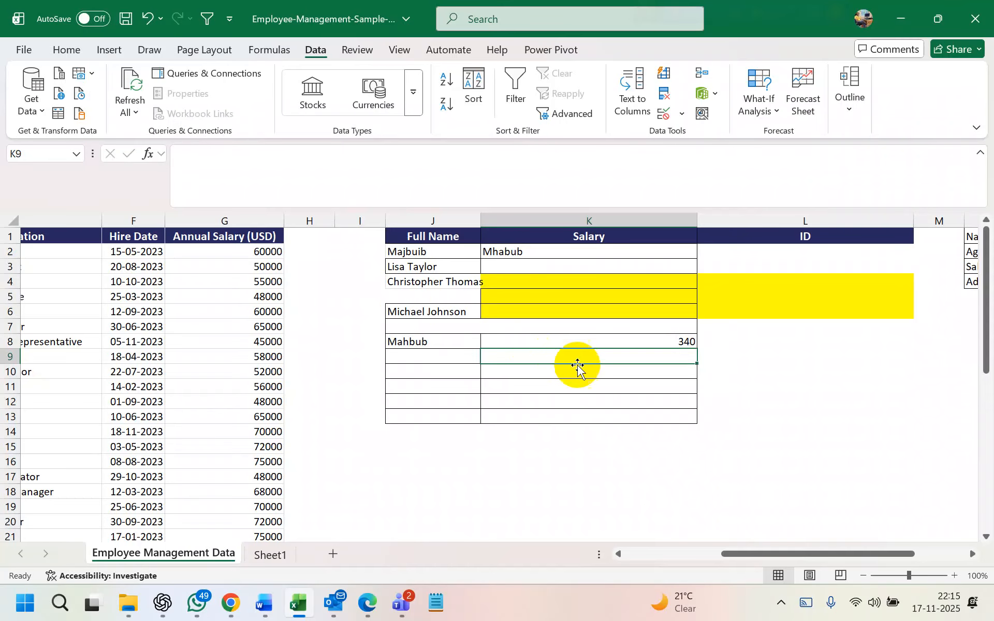
left_click(580, 252)
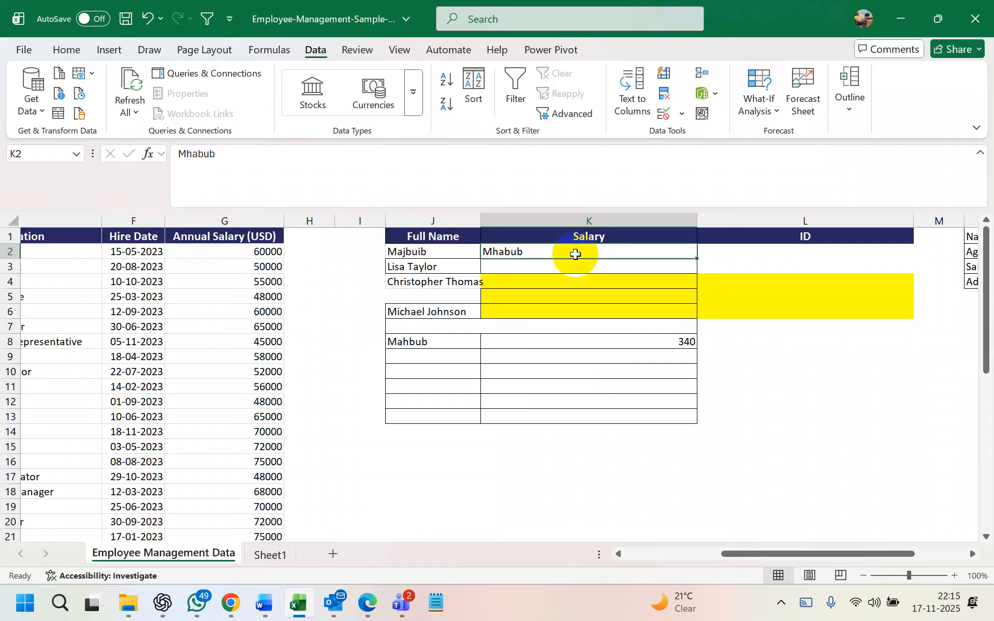
left_click(739, 257)
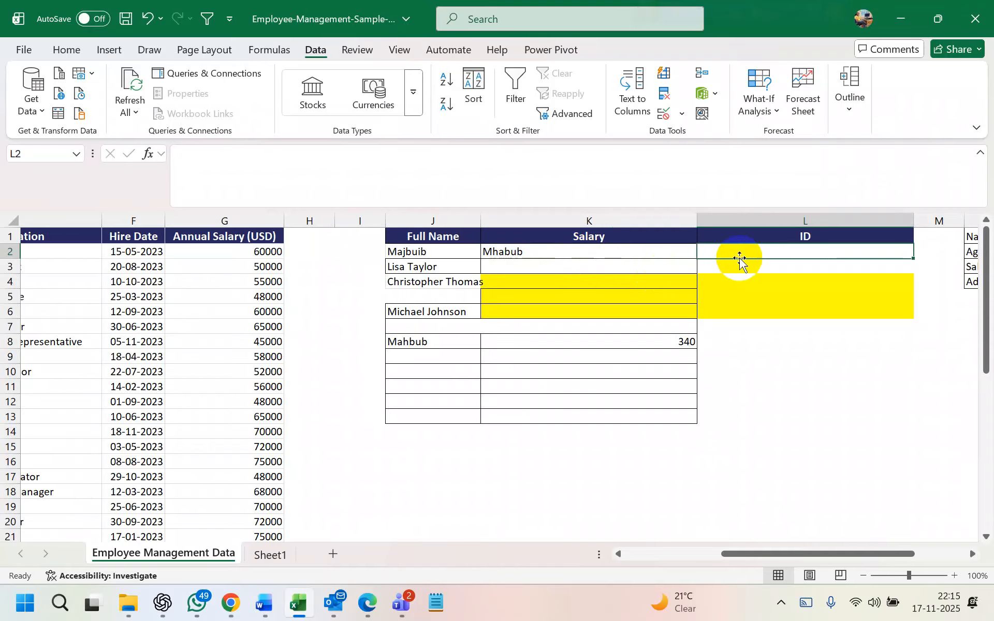
type("=")
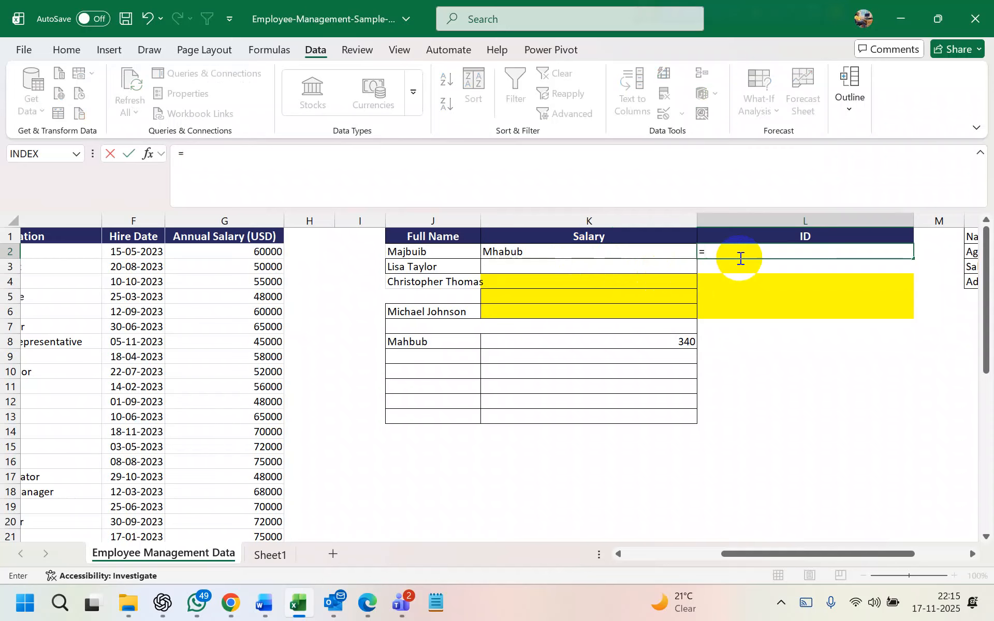
type("today()")
key("Return")
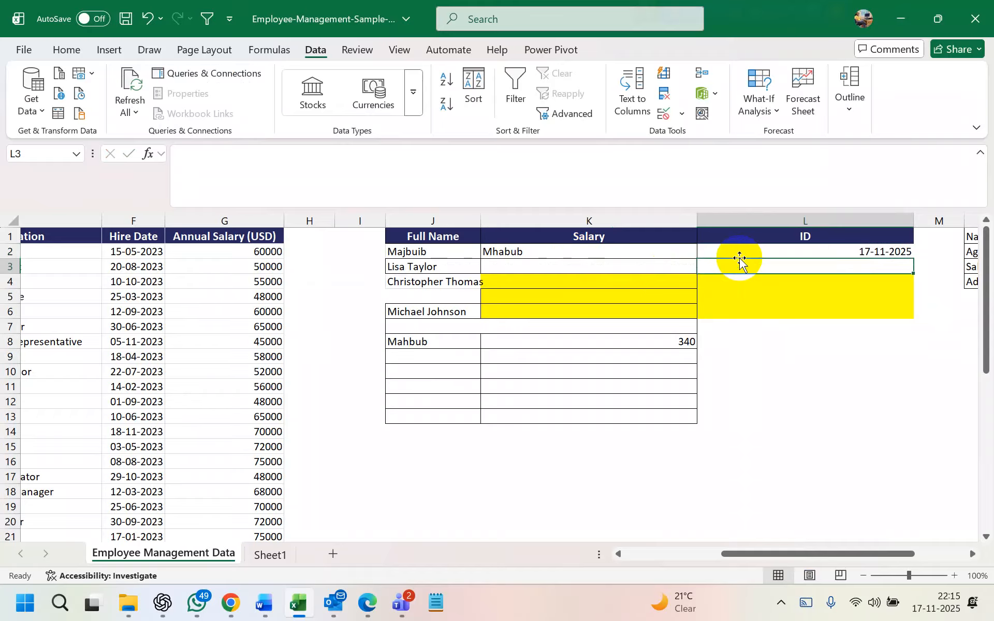
left_click(781, 256)
double_click(780, 255)
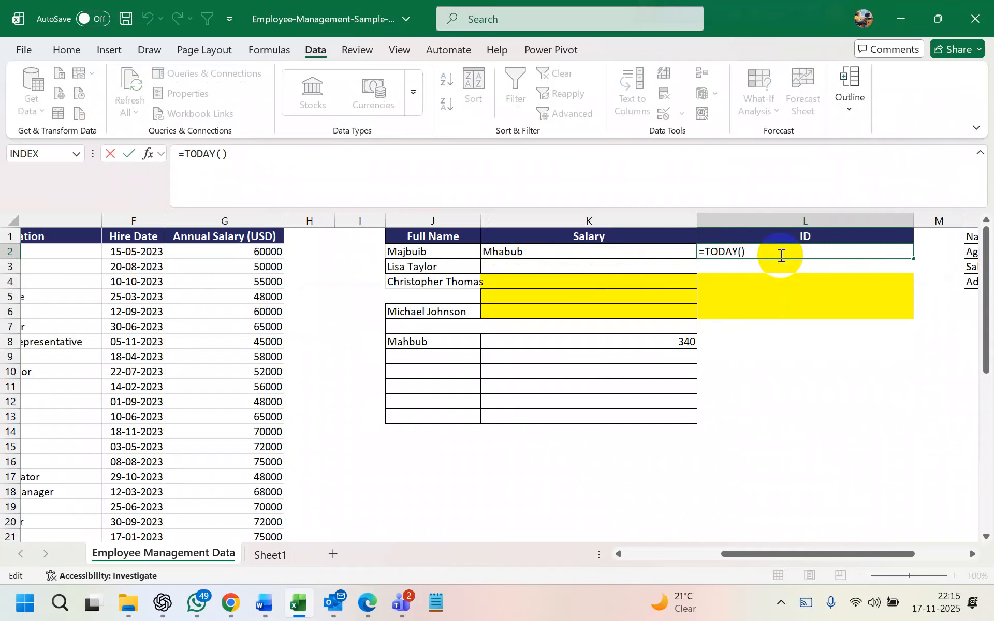
key("BackSpace")
key("BackSpace")
key("BackSpace")
key("BackSpace")
key("BackSpace")
key("BackSpace")
key("BackSpace")
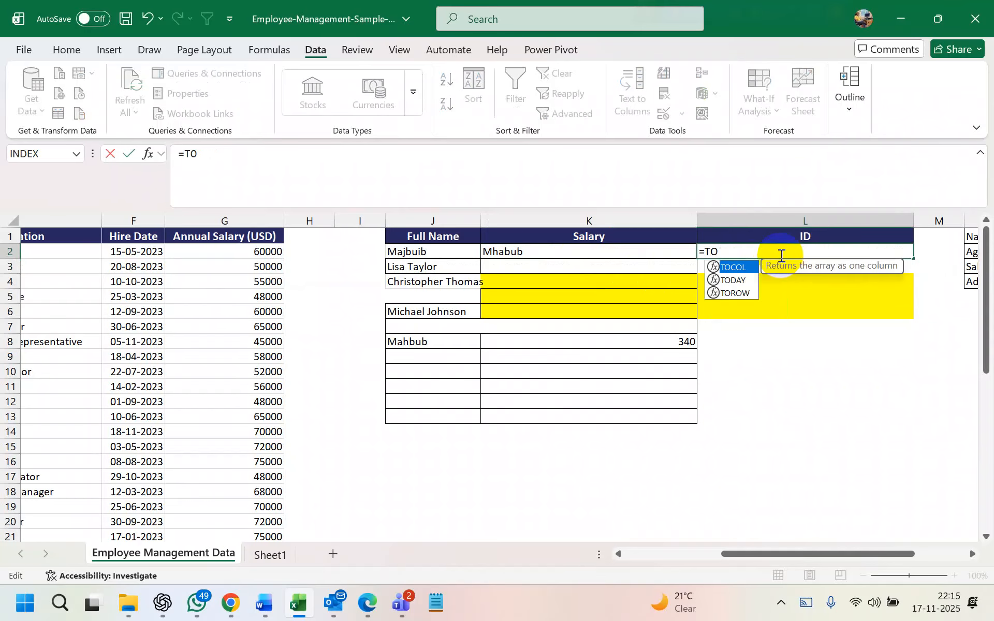
type("Now(")
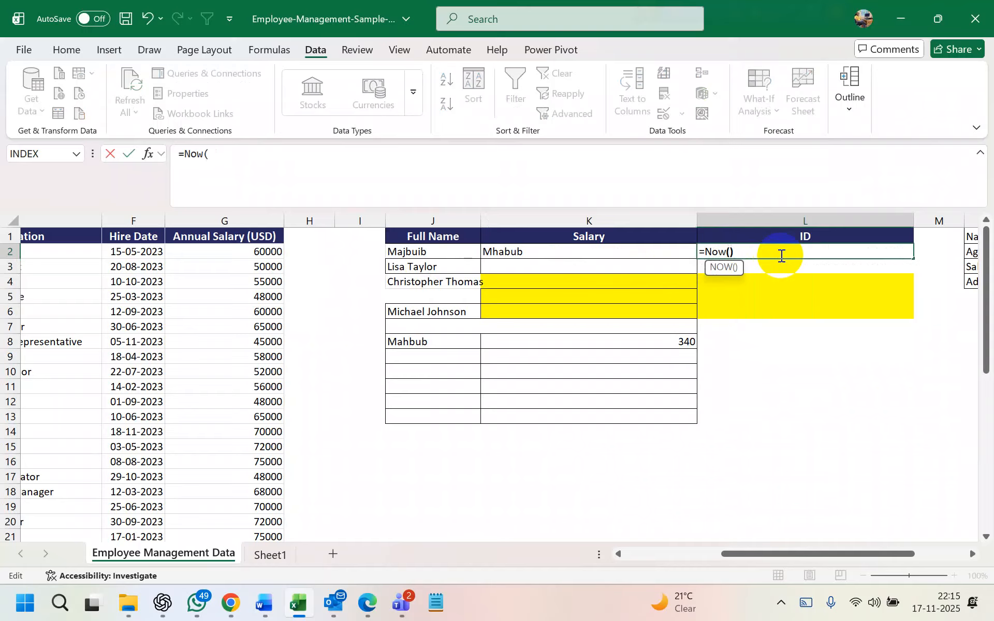
key("Return")
double_click(781, 255)
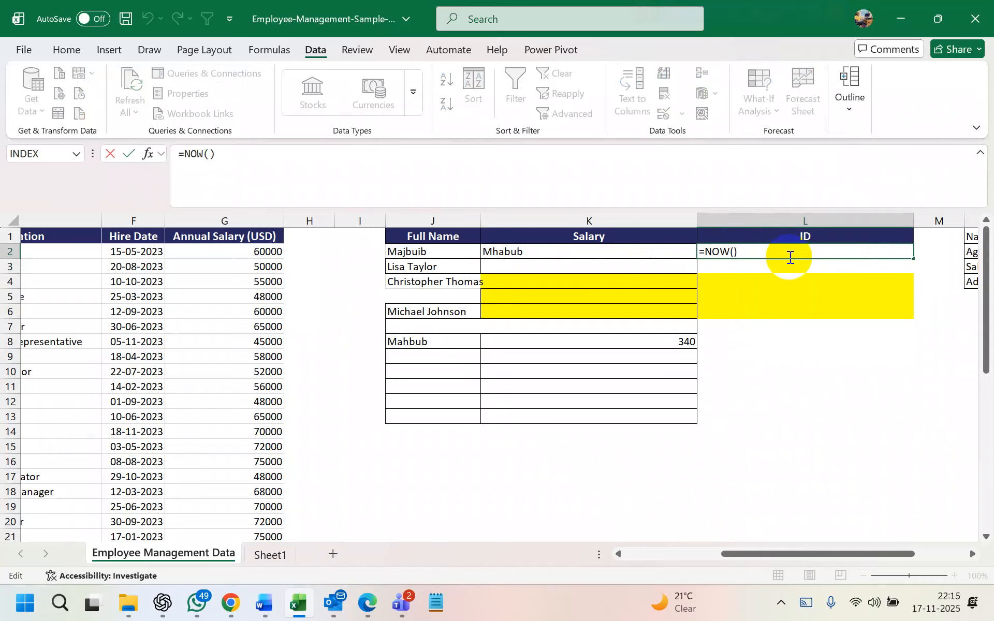
key("BackSpace")
key("BackSpace")
key("BackSpace")
key("BackSpace")
key("BackSpace")
key("BackSpace")
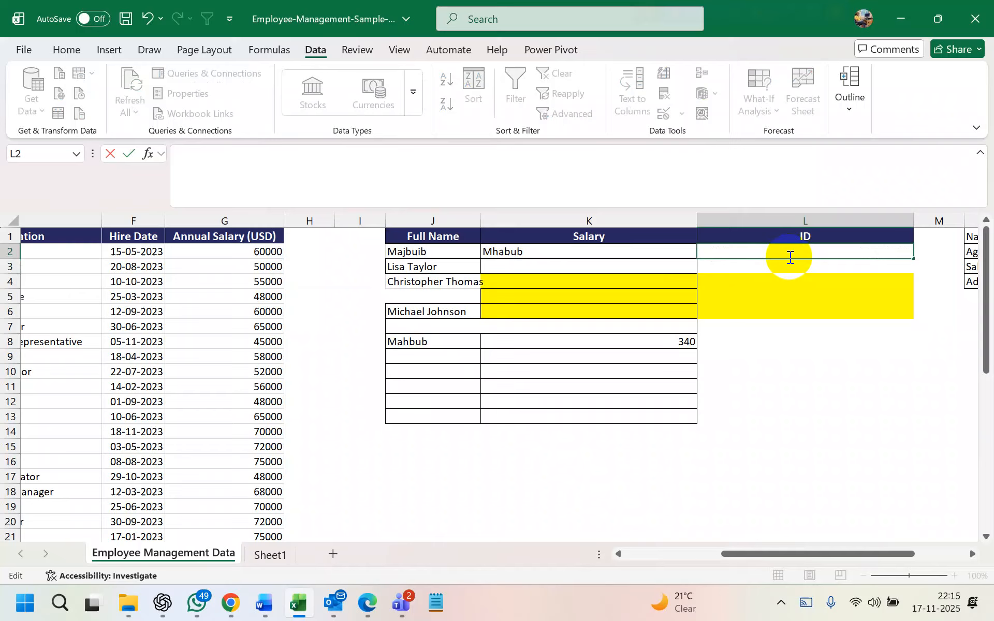
left_click(805, 348)
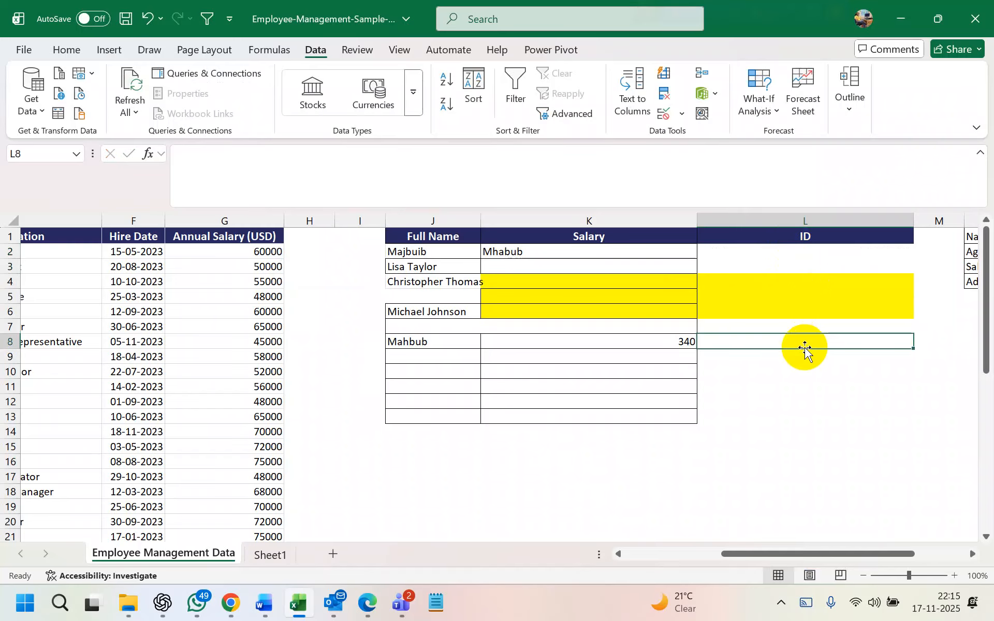